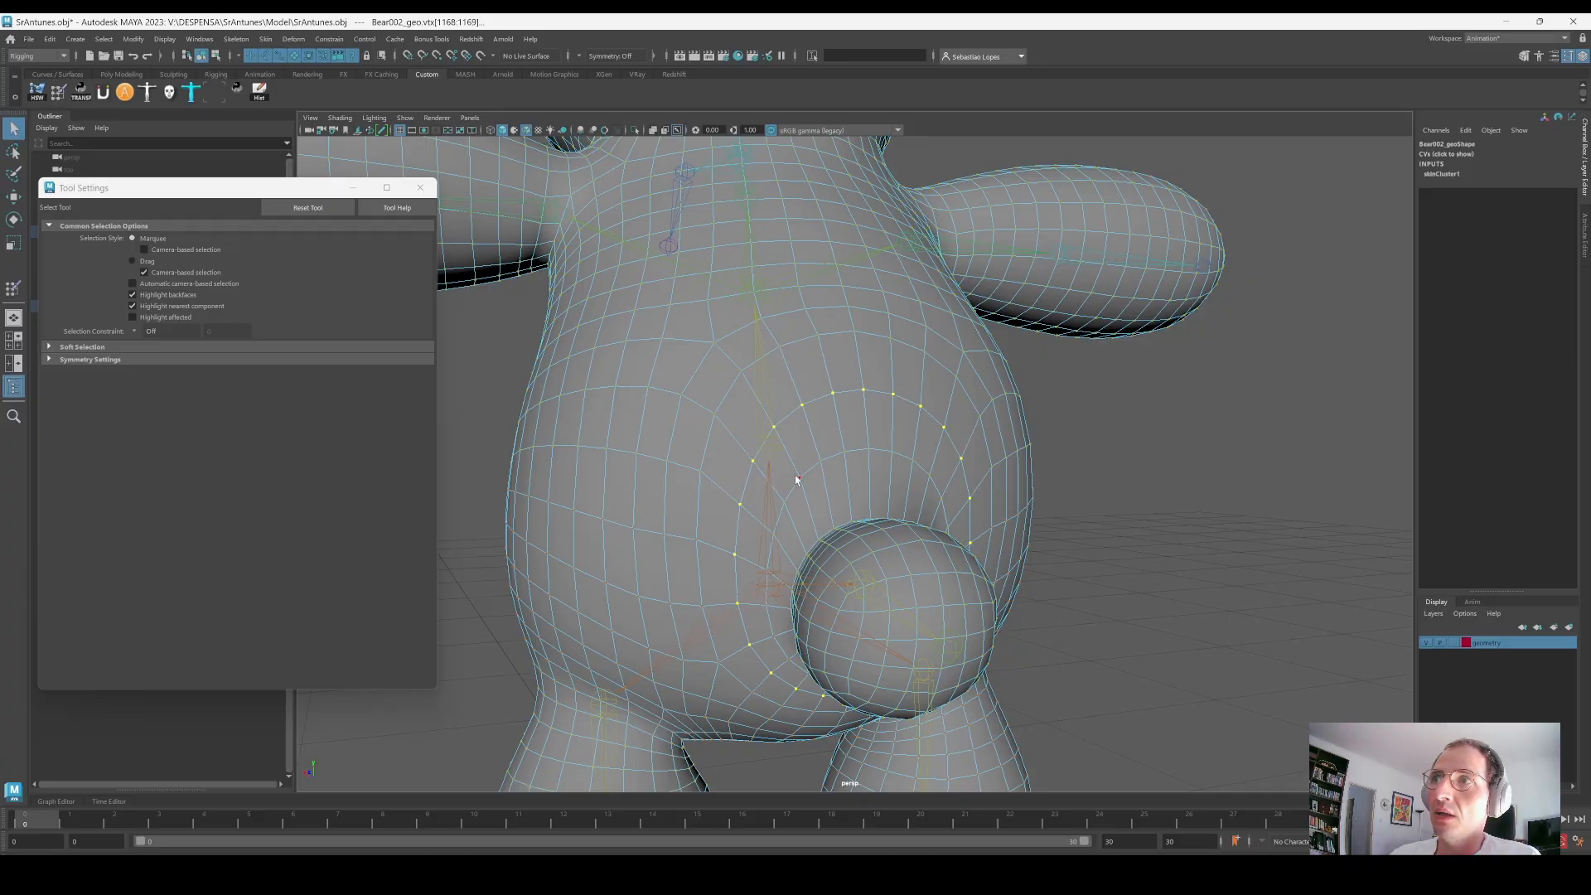
Step: Select the vertex loop on the back around the tail, select the loop at the tail's base, and return to object selection
scroll(798, 481, down, 2)
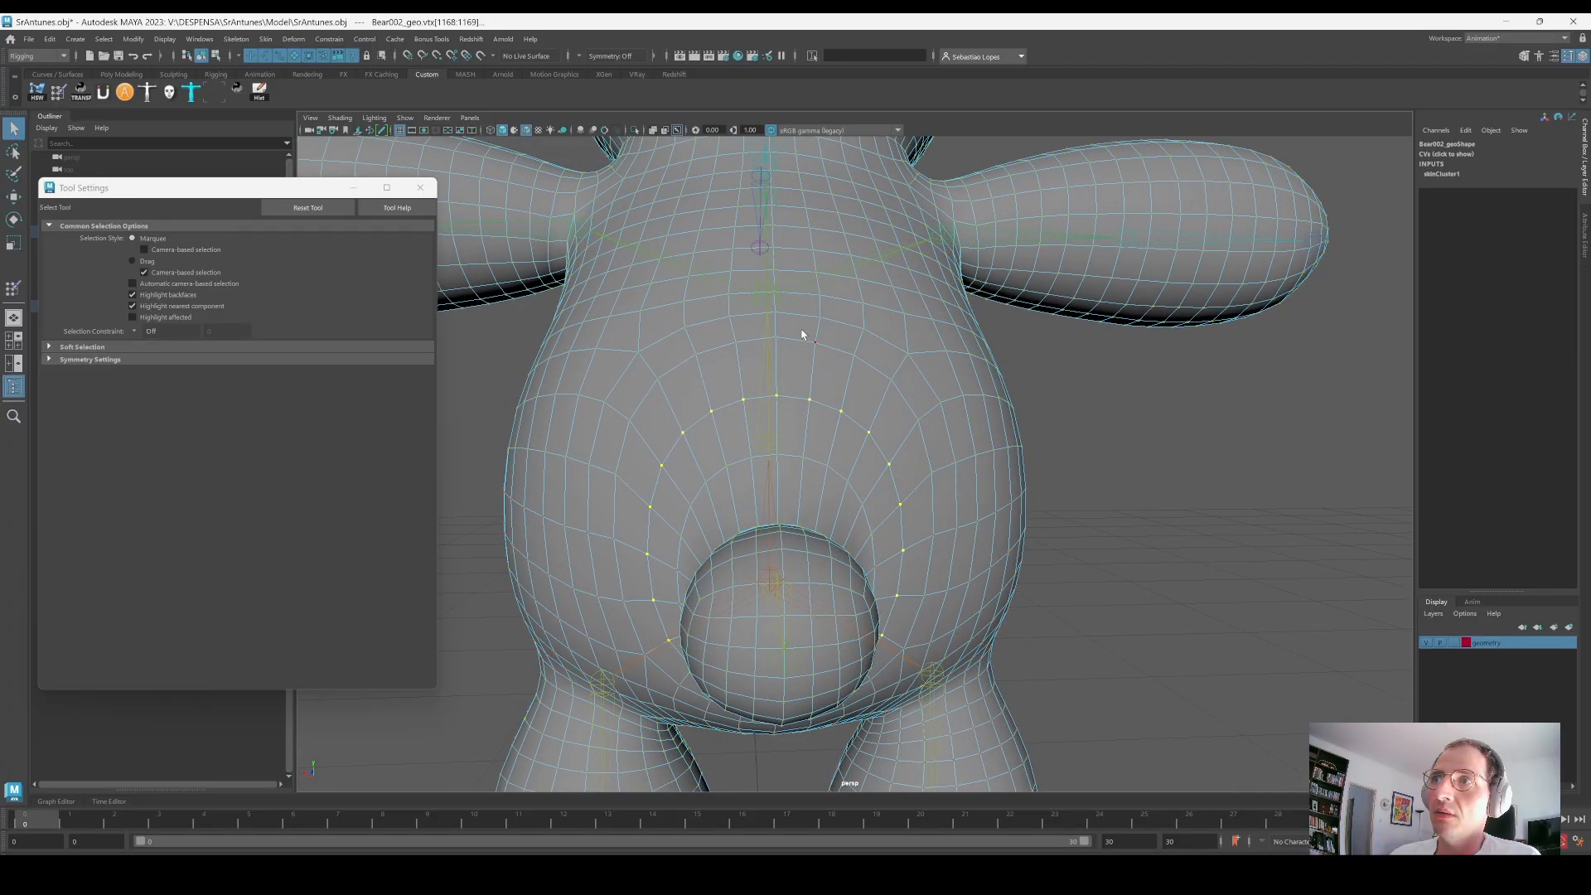
click(819, 345)
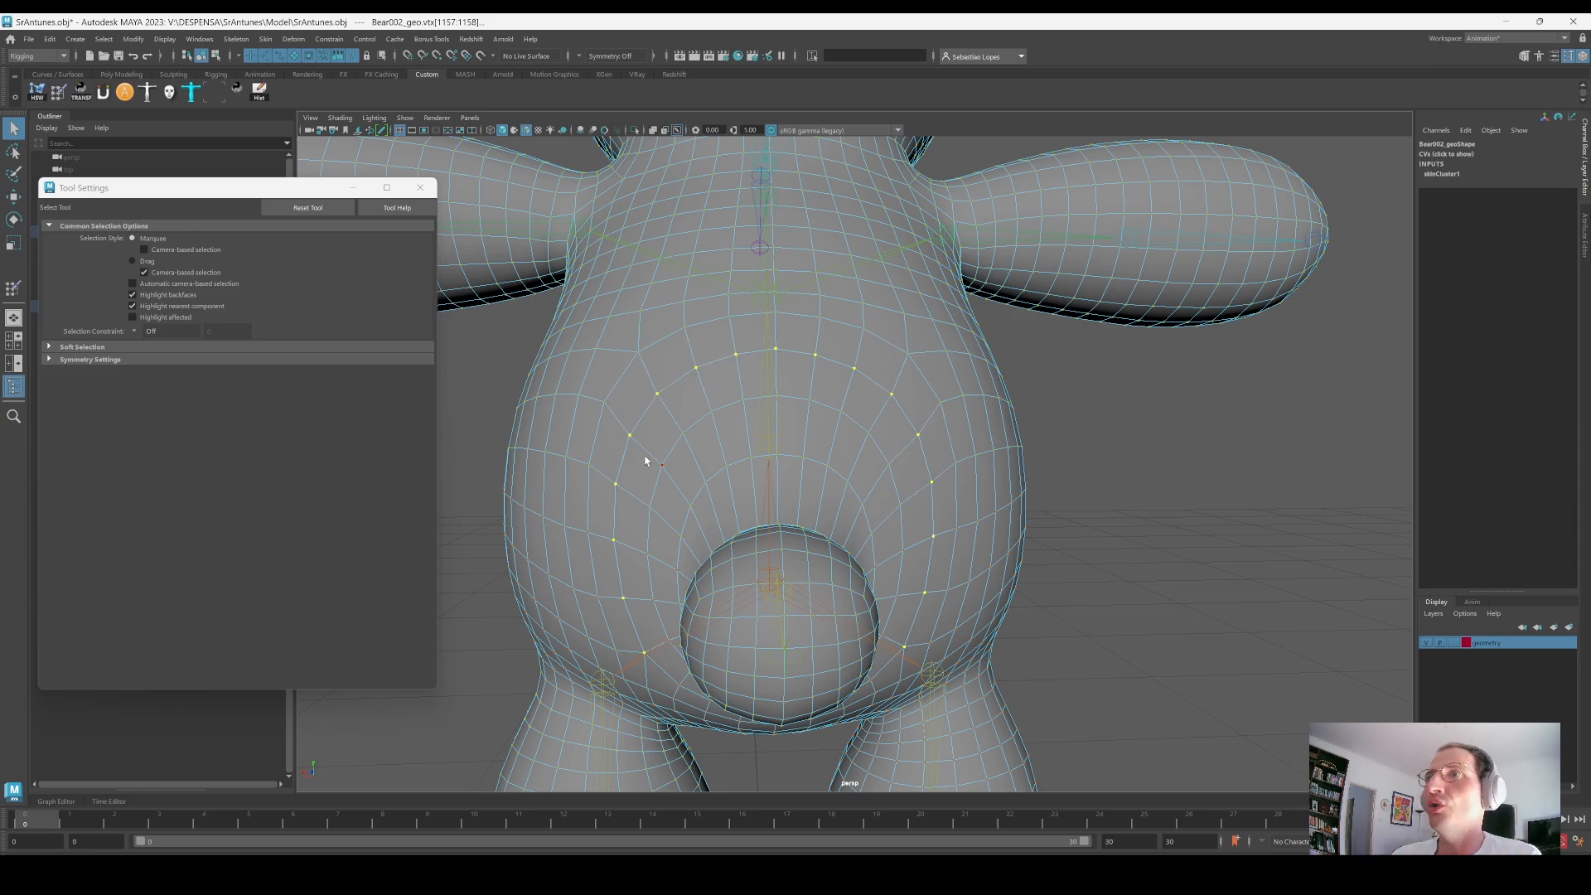
alt+drag(1118, 625, 927, 642)
scroll(929, 636, up, 5)
alt+middle_drag(547, 584, 852, 547)
alt+drag(852, 546, 826, 569)
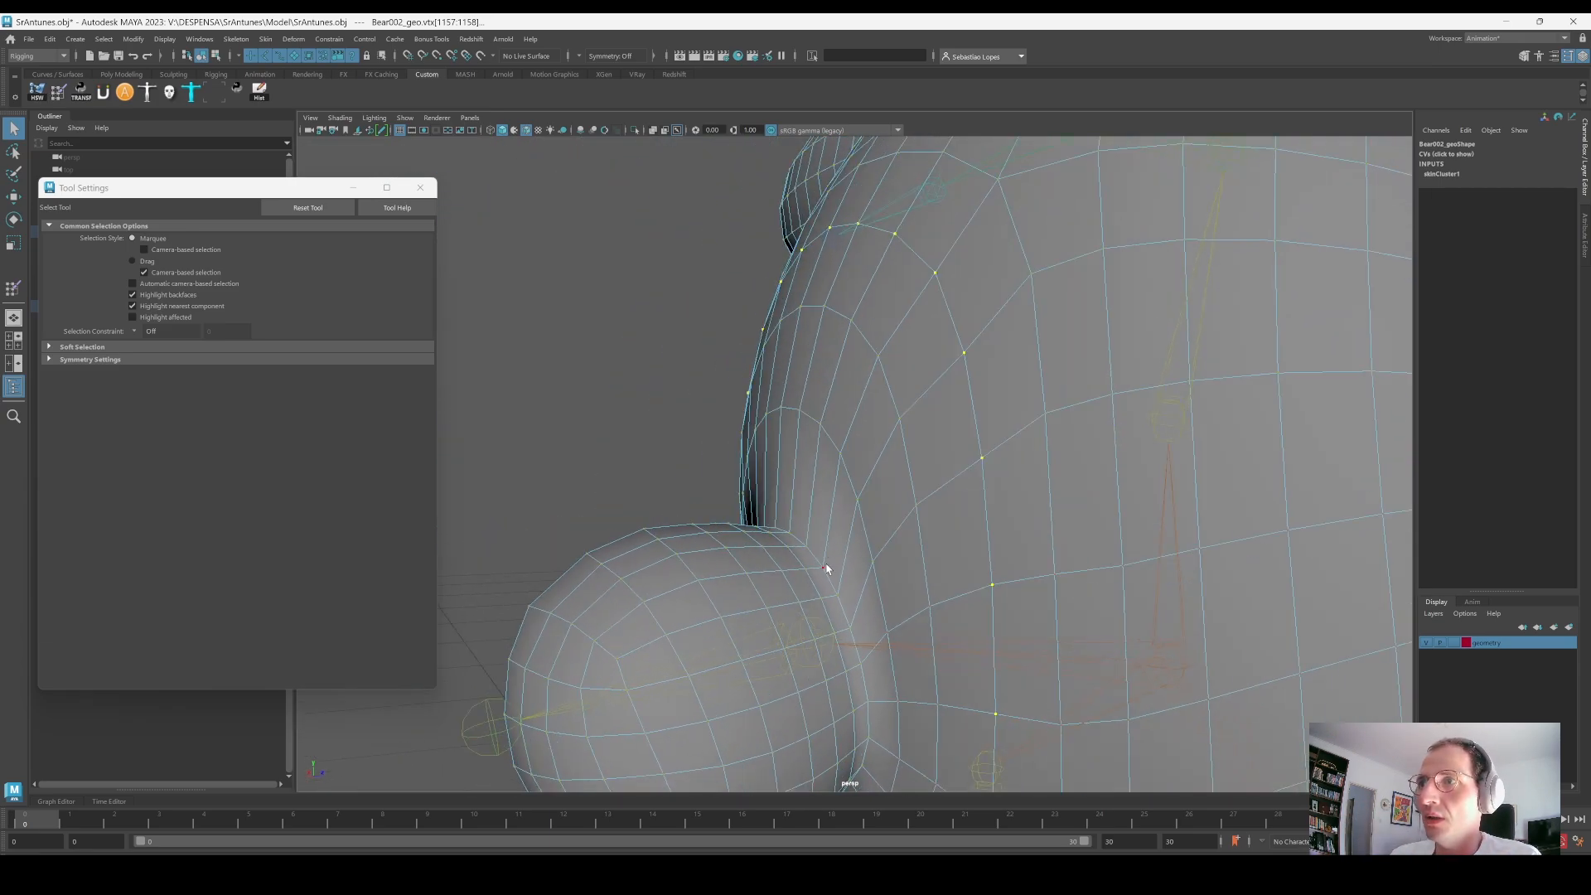
shift+double_click(809, 552)
alt+middle_drag(871, 624, 878, 548)
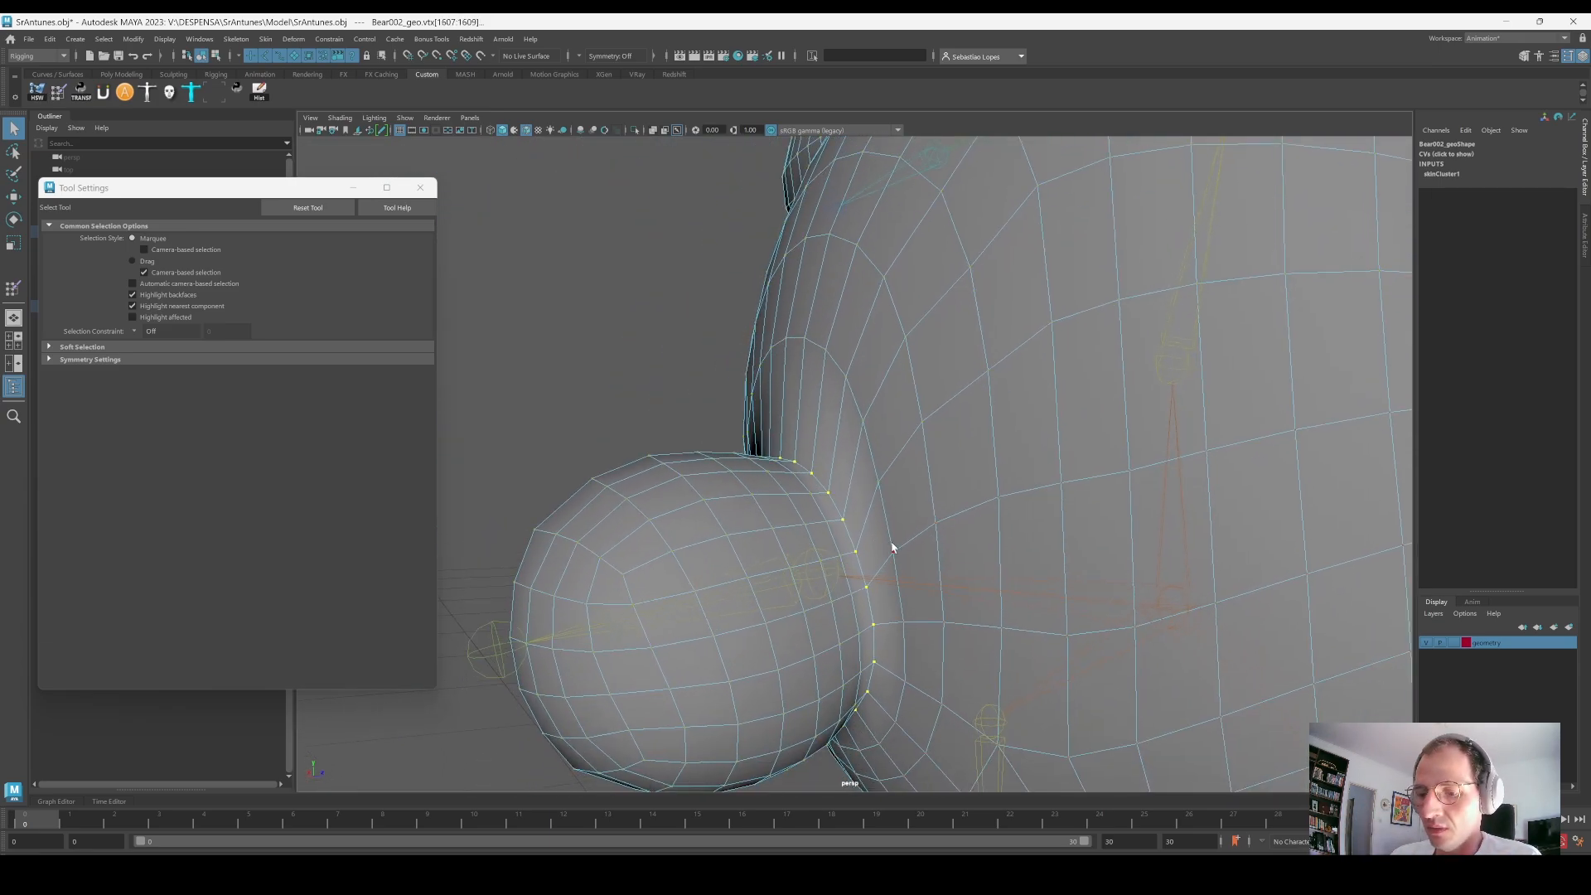
alt+drag(787, 431, 813, 484)
click(783, 438)
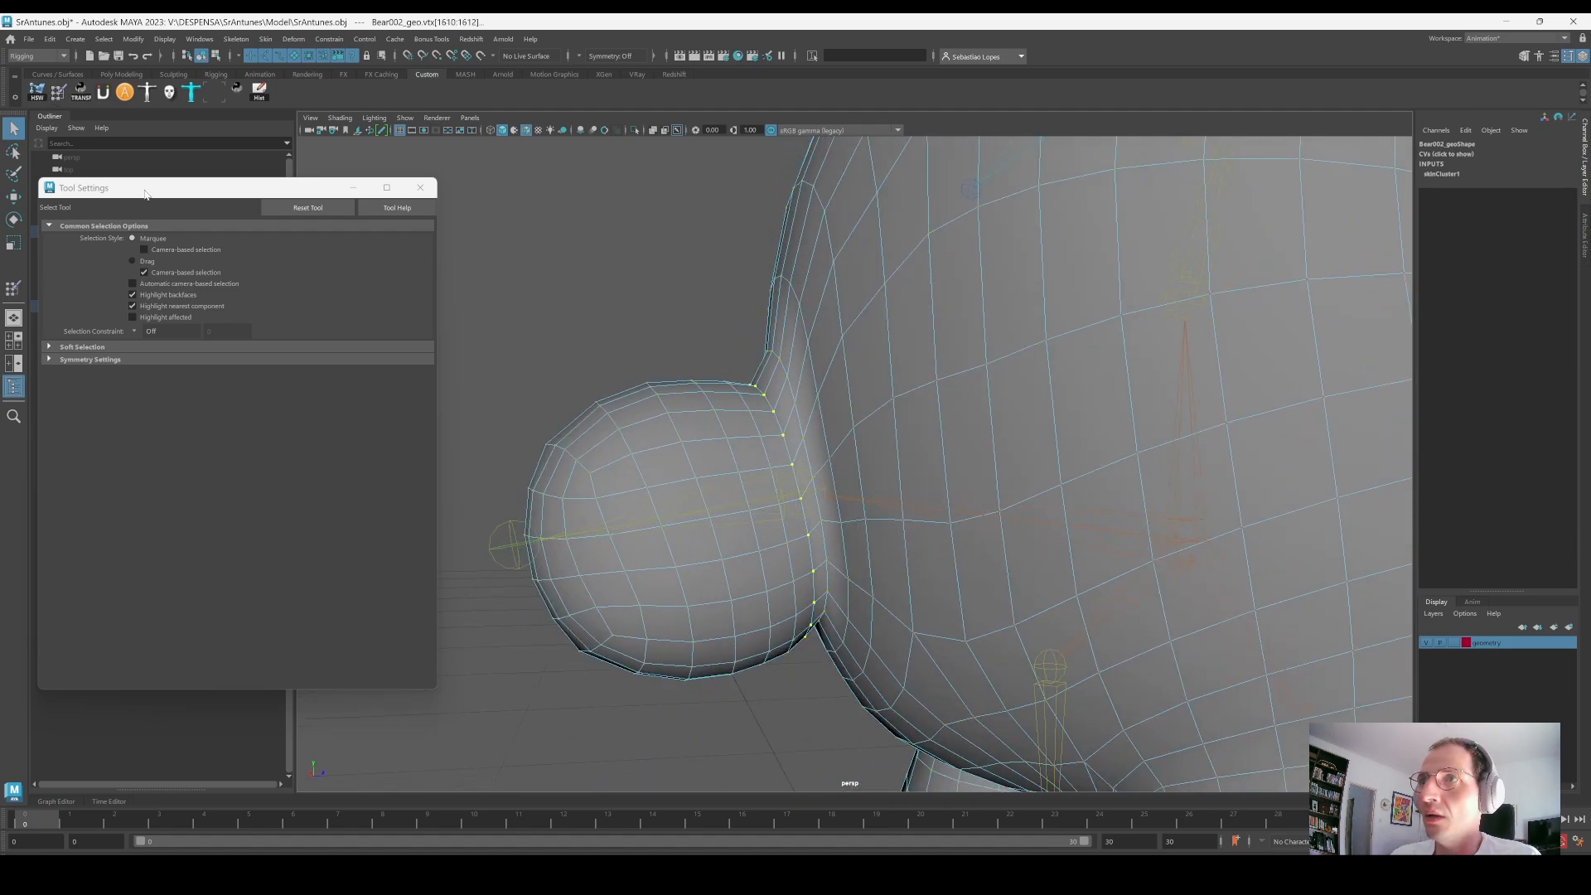
alt+drag(754, 390, 842, 509)
right_drag(1158, 525, 1265, 546)
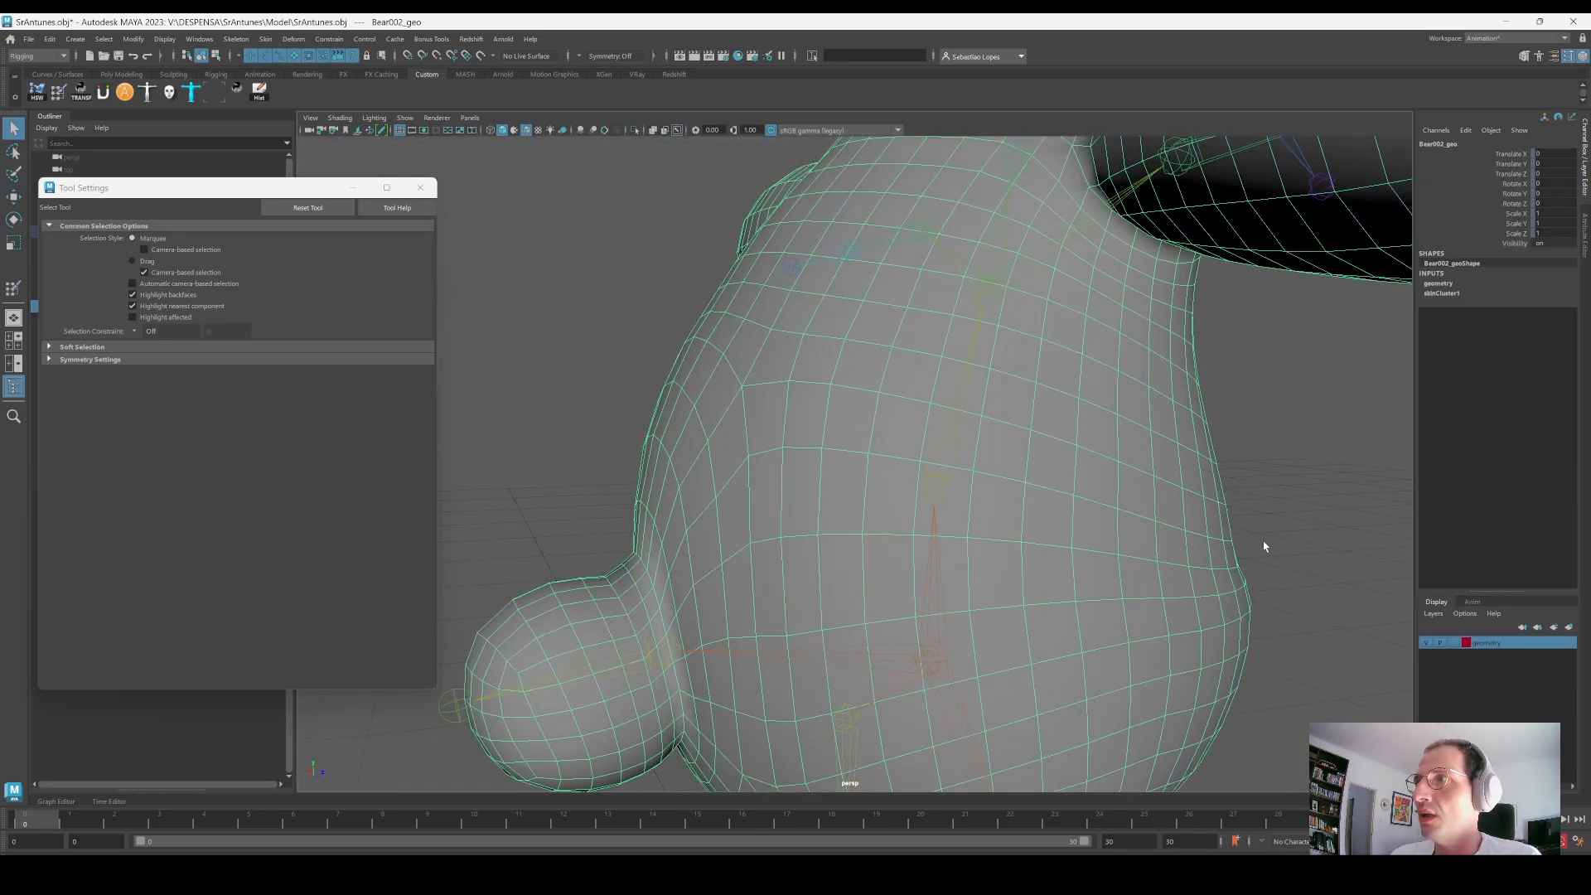
Step: Set the Spine01 joint's Rotate X to 0
click(929, 506)
click(1556, 184)
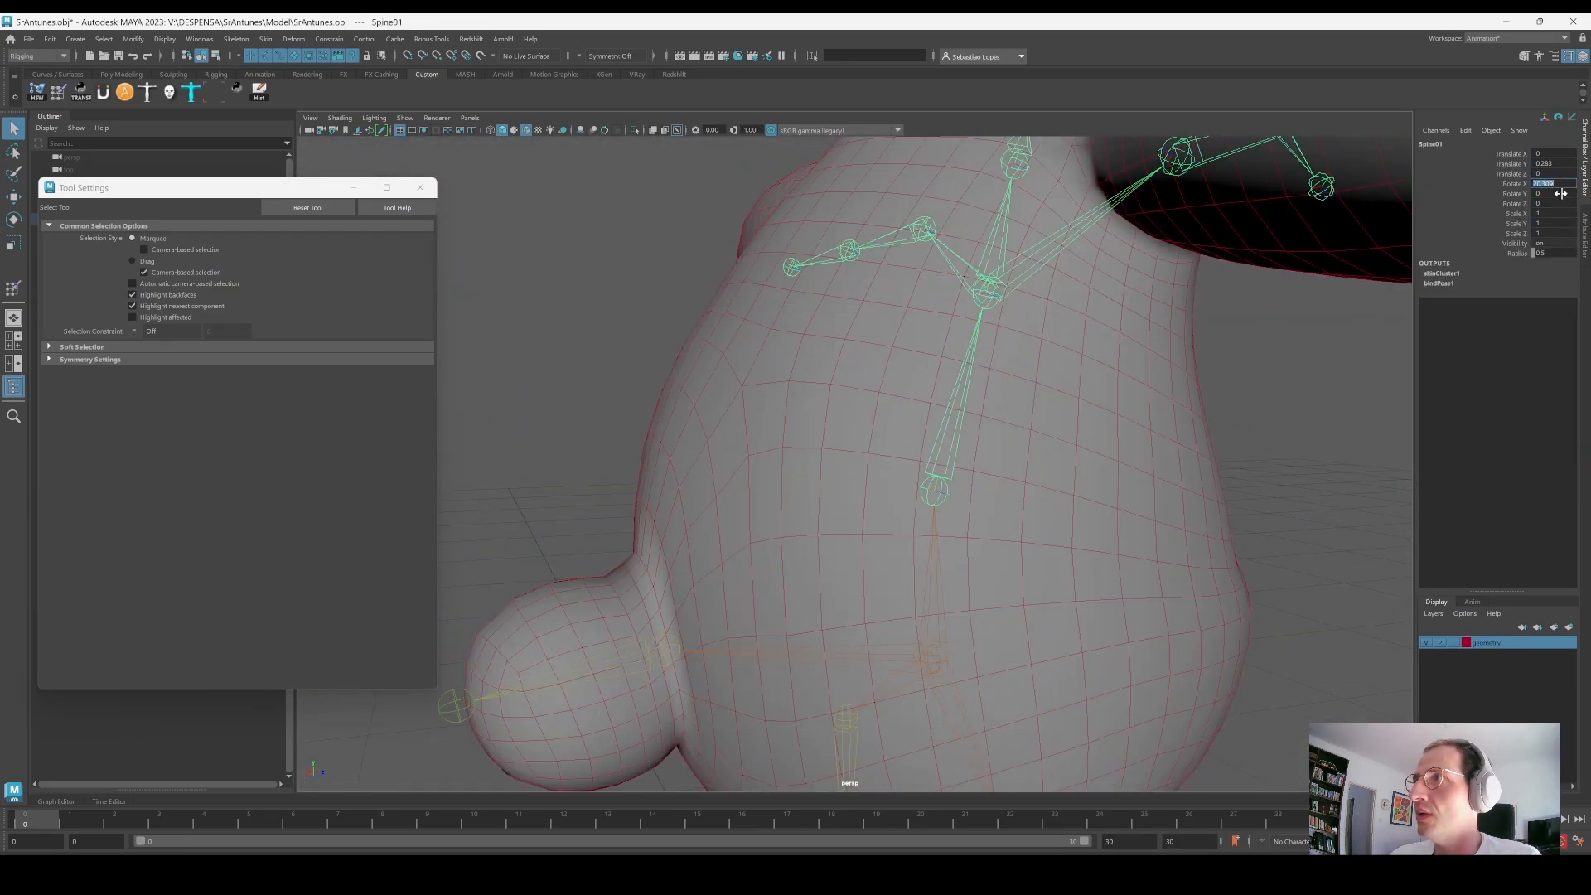
text(0)
key(Return)
Step: Freely rotate the Spine01 joint to check how the torso deforms
scroll(898, 461, down, 2)
alt+middle_drag(898, 461, 958, 430)
key(e)
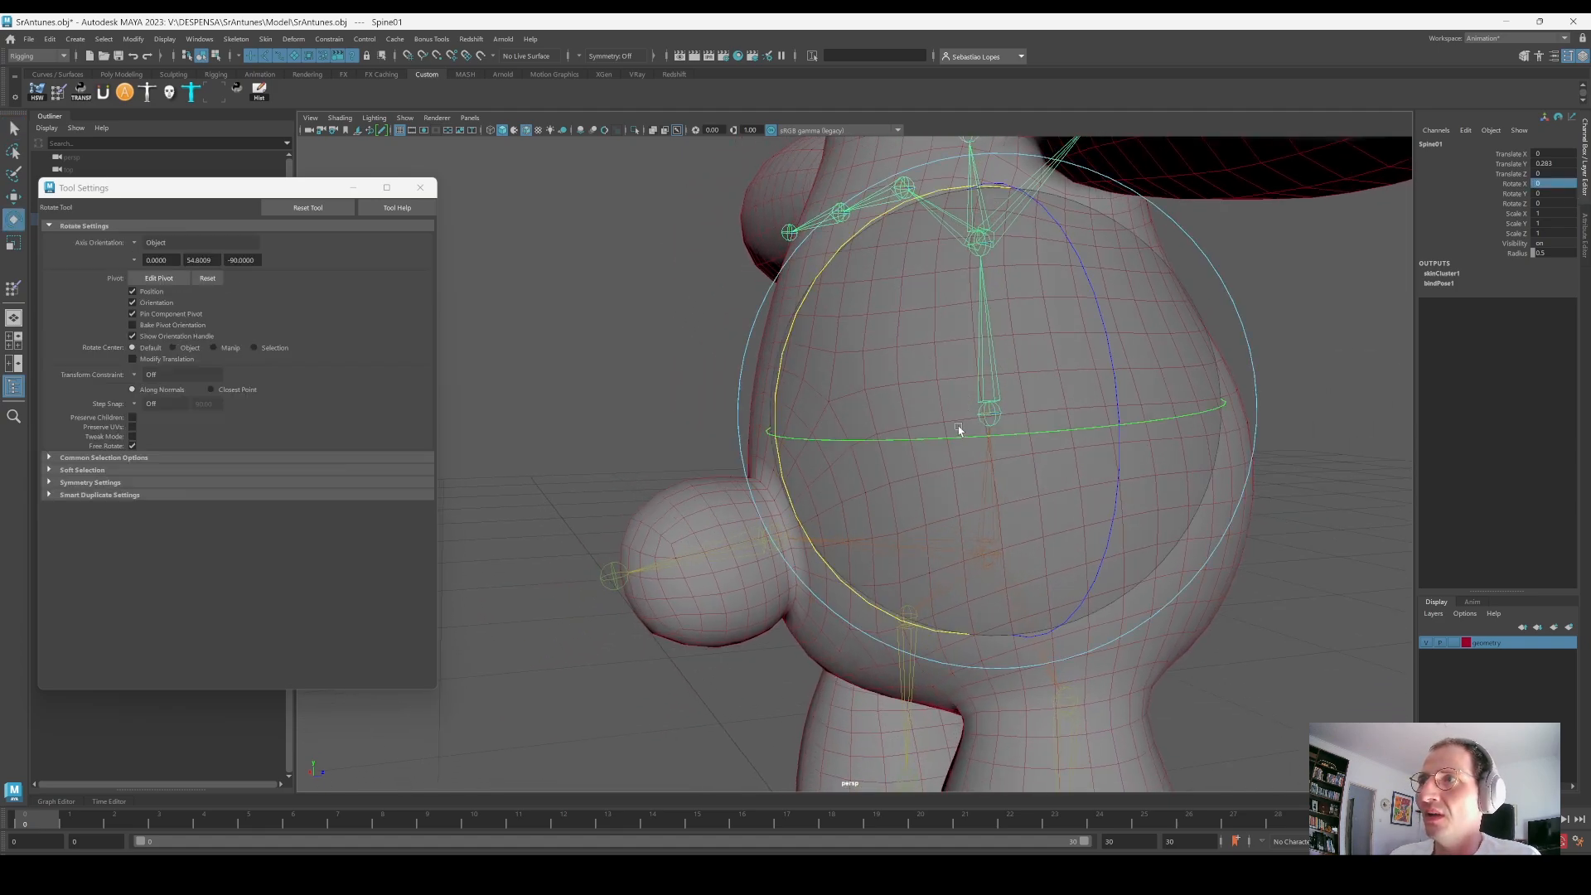
alt+drag(958, 430, 913, 351)
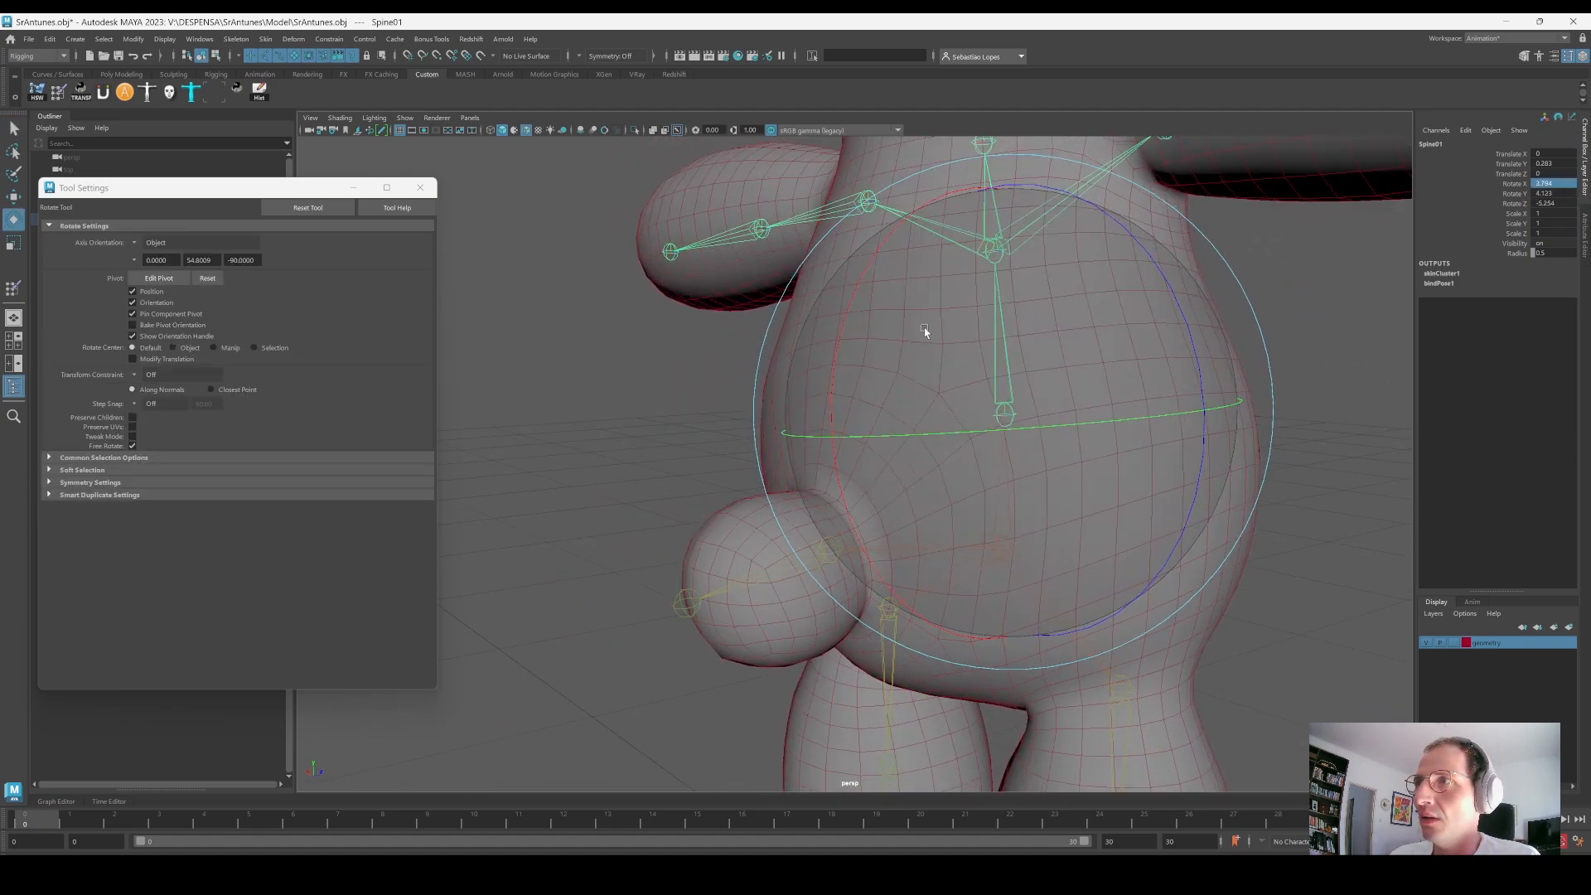
Step: Rotate the Tail joint to test how the mesh deforms around the tail's base, and undo the last rotation
alt+drag(862, 528, 709, 512)
key(q)
click(677, 520)
key(e)
alt+middle_drag(762, 526, 809, 540)
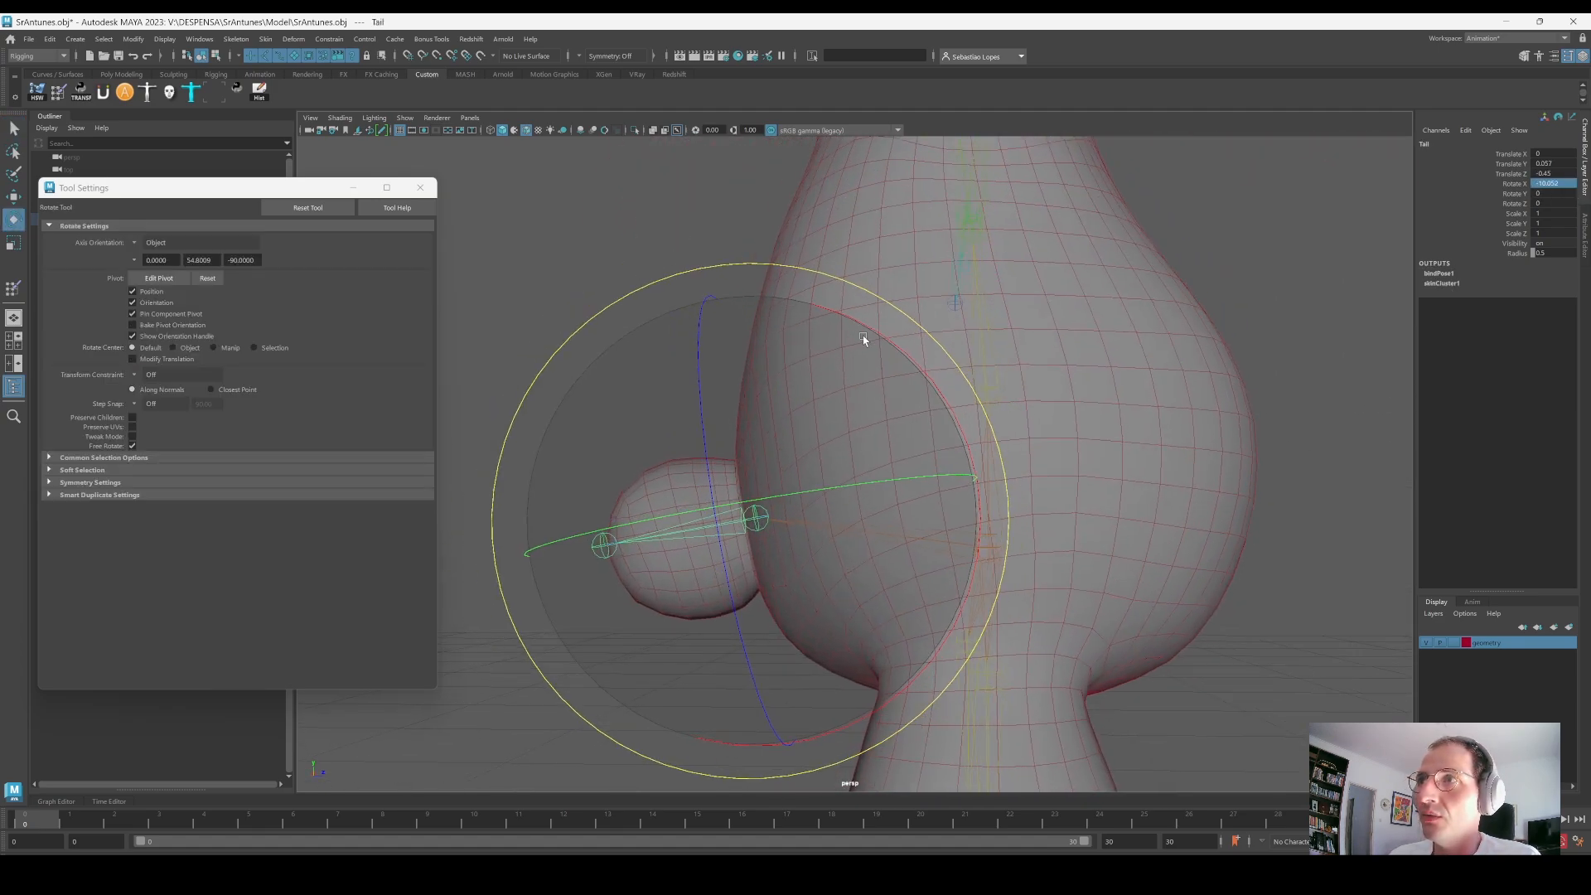
drag(870, 333, 776, 434)
drag(715, 361, 673, 433)
key(ctrl+z)
scroll(867, 522, up, 4)
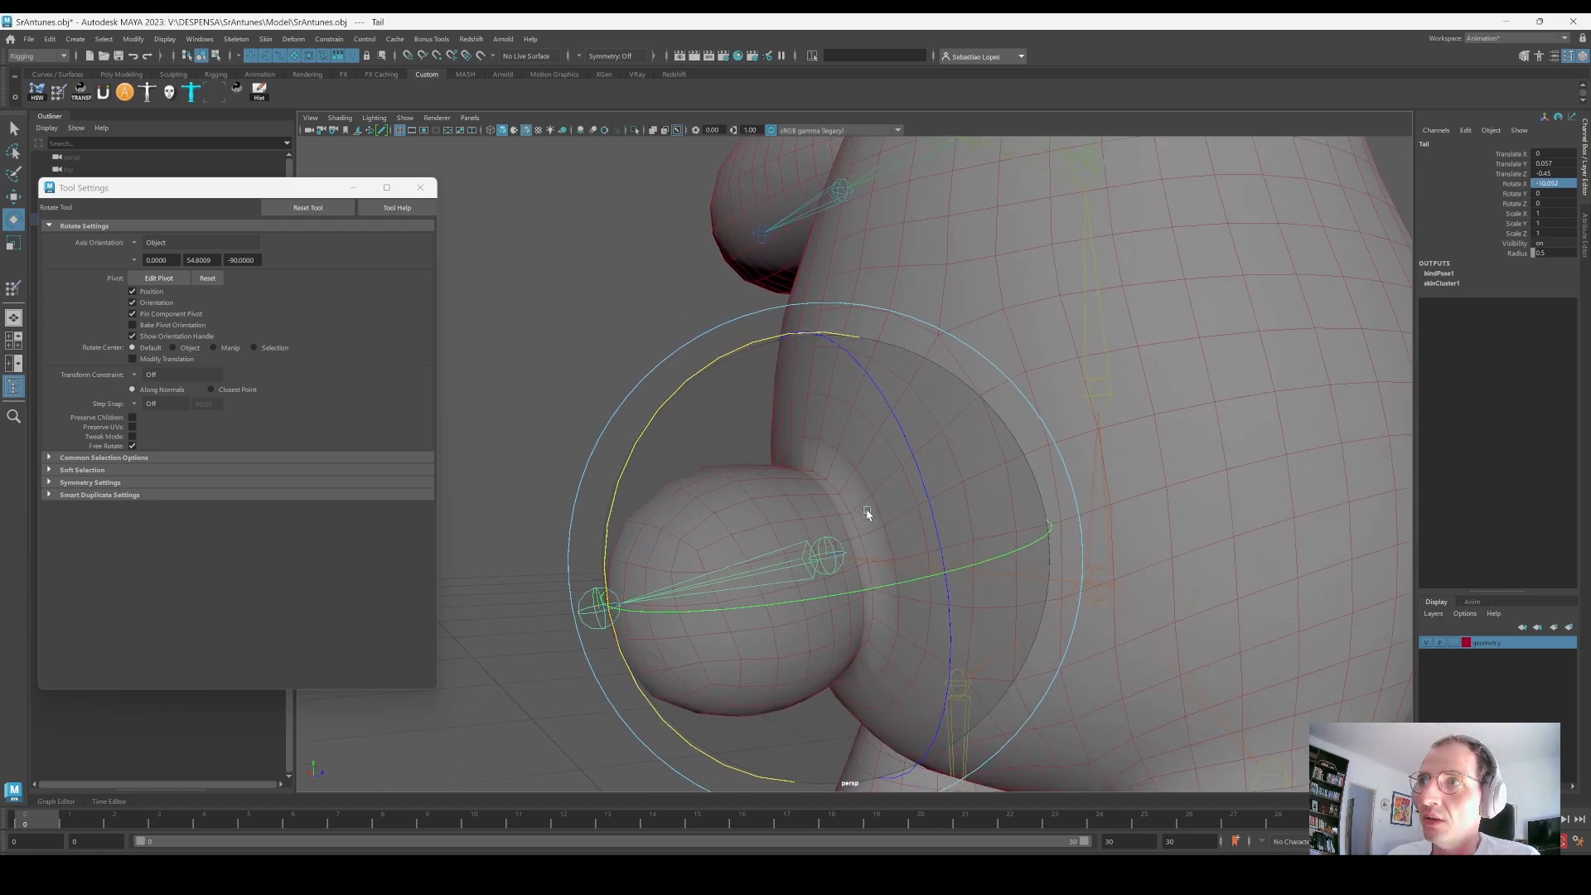
Step: Show the bear mesh's vertices to examine the loop at the tail's base, and return to object selection
key(q)
click(831, 505)
scroll(831, 505, down, 2)
alt+drag(831, 505, 813, 455)
right_drag(813, 457, 743, 463)
alt+drag(831, 510, 888, 508)
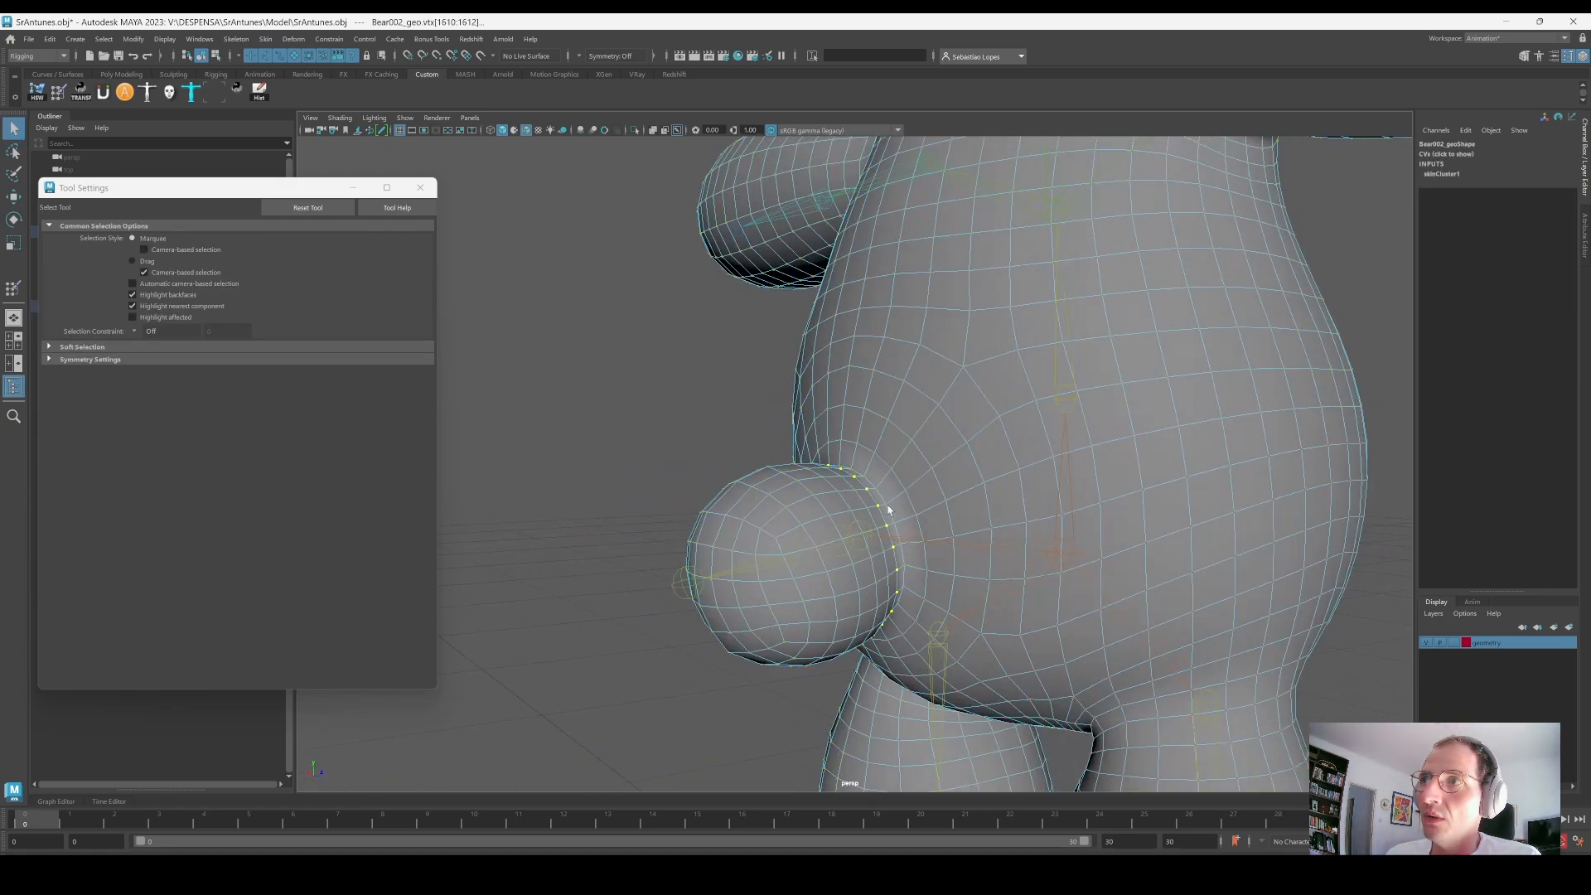
right_drag(906, 395, 968, 368)
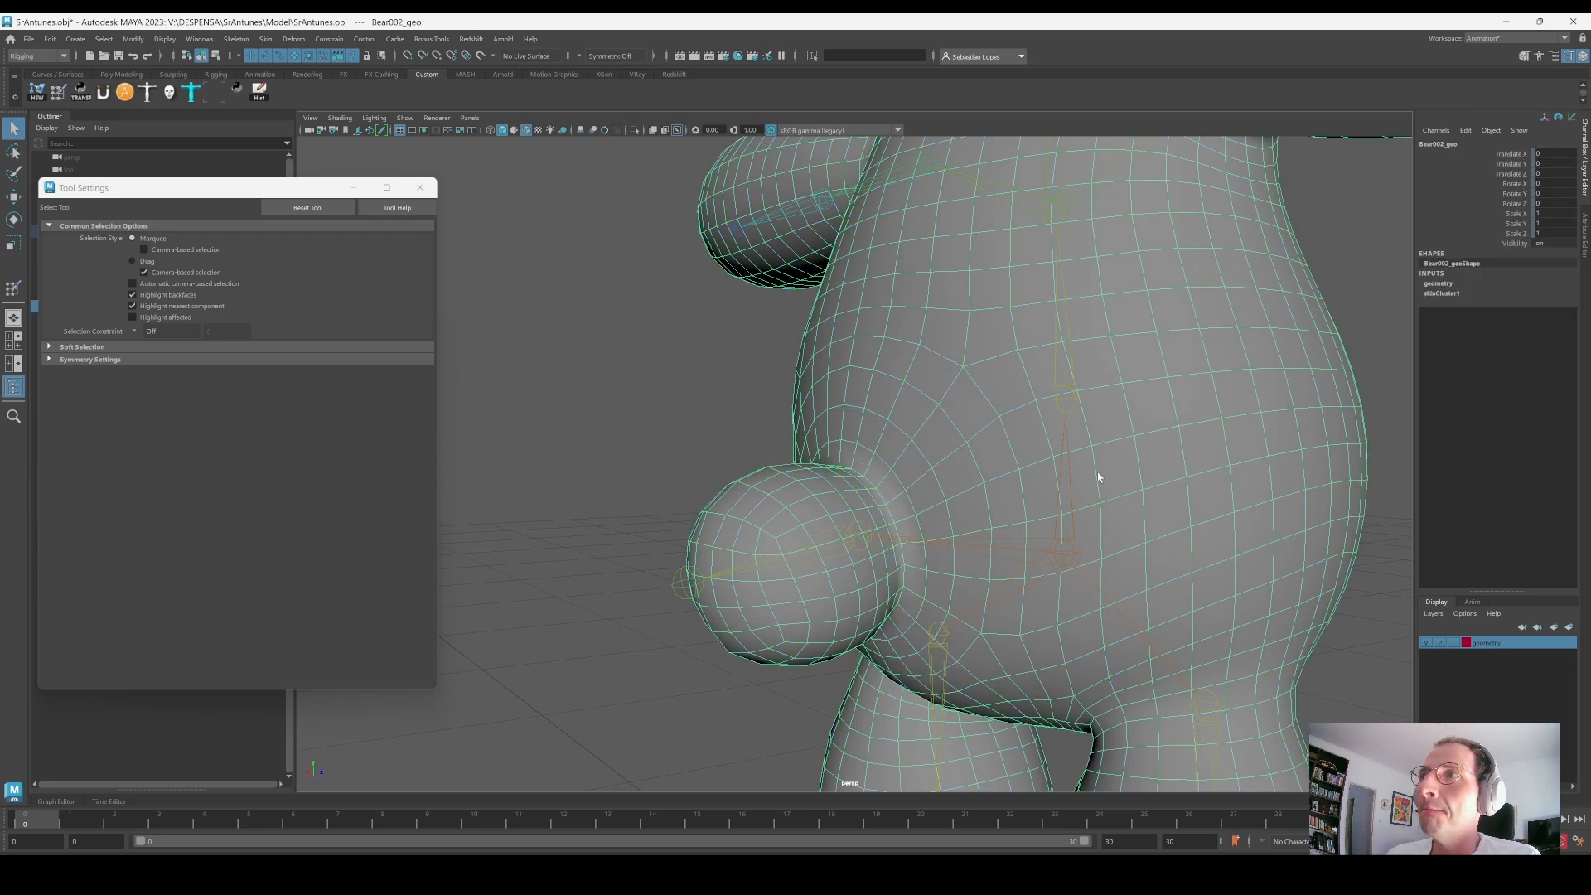
Step: Rotate the Tail joint downward about X so that the tail hangs lower on the bear's back
alt+drag(1096, 470, 861, 484)
click(734, 533)
key(e)
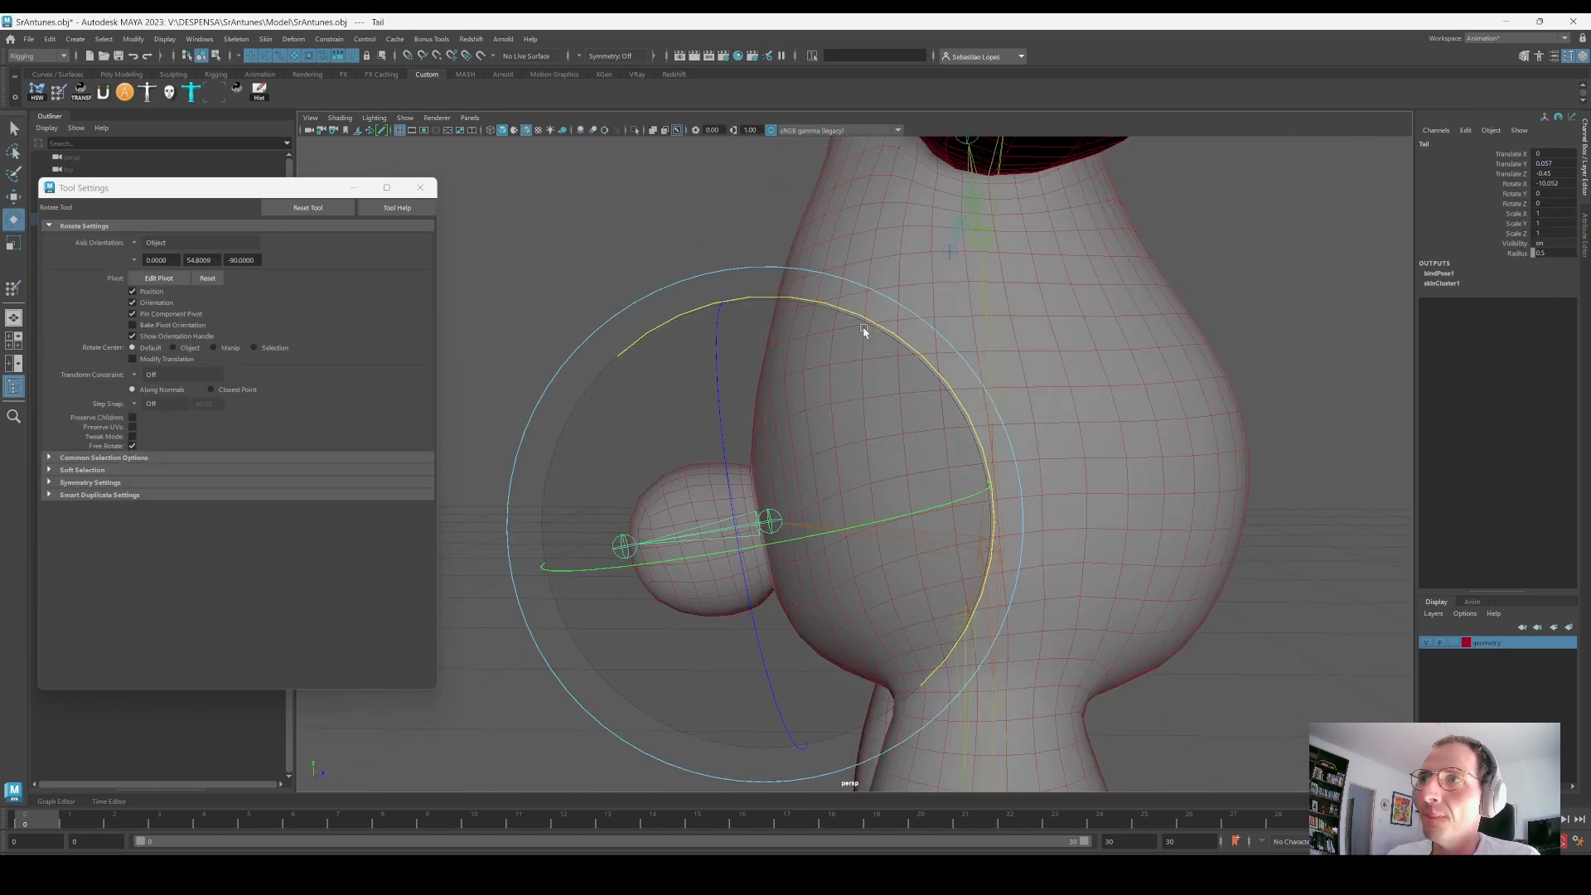
drag(874, 331, 604, 487)
alt+drag(903, 456, 972, 486)
Step: Start Paint Skin Weights on the Bear002_geo mesh and show the Tail joint's influence
key(q)
click(1010, 353)
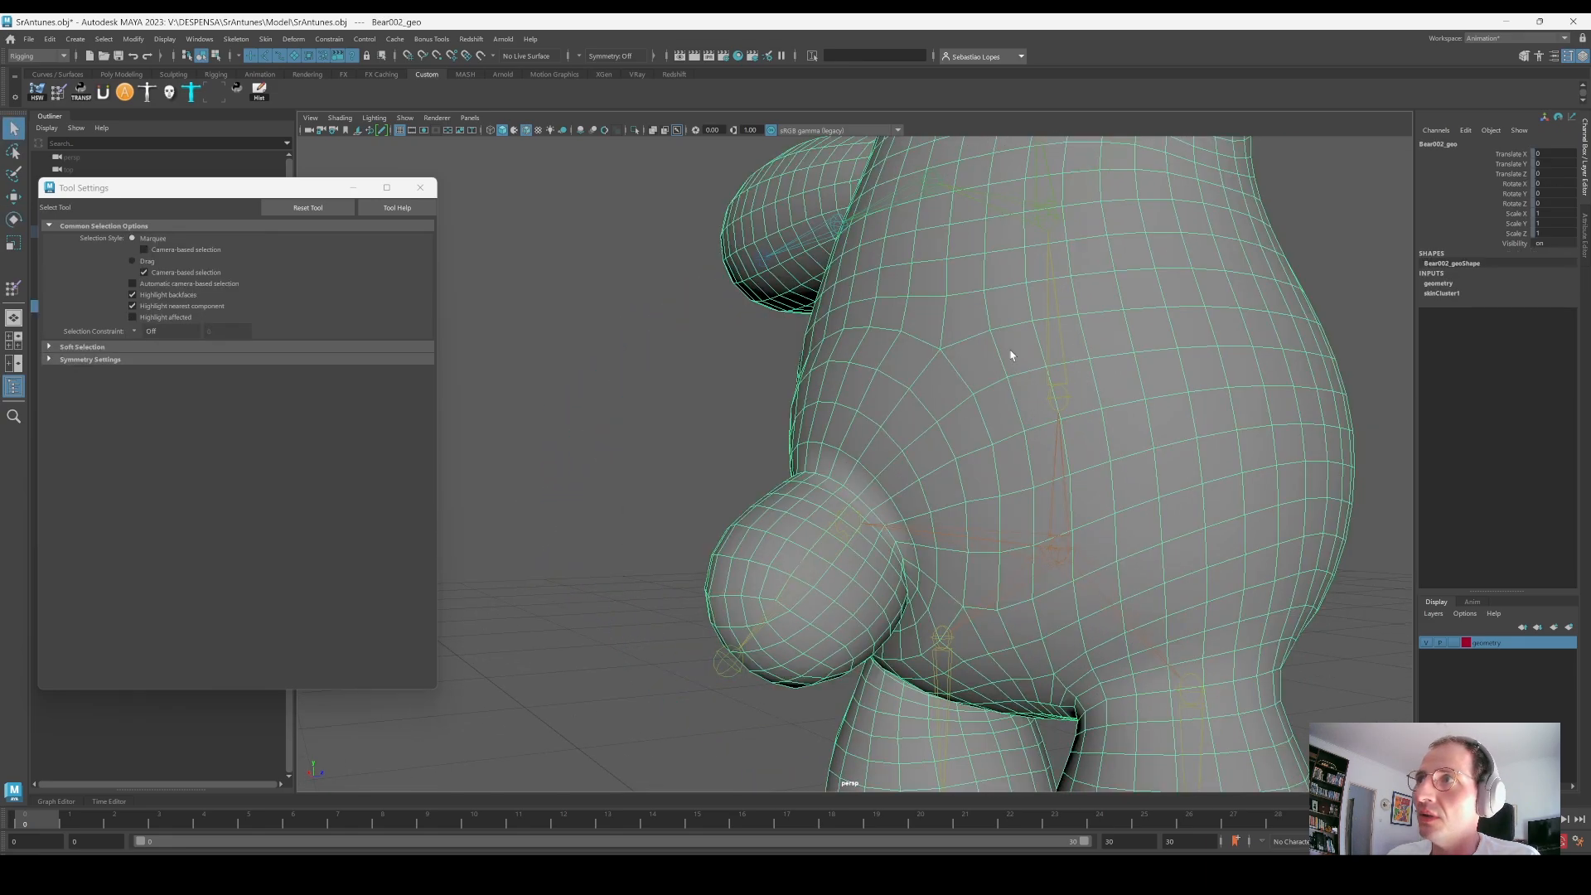
click(58, 91)
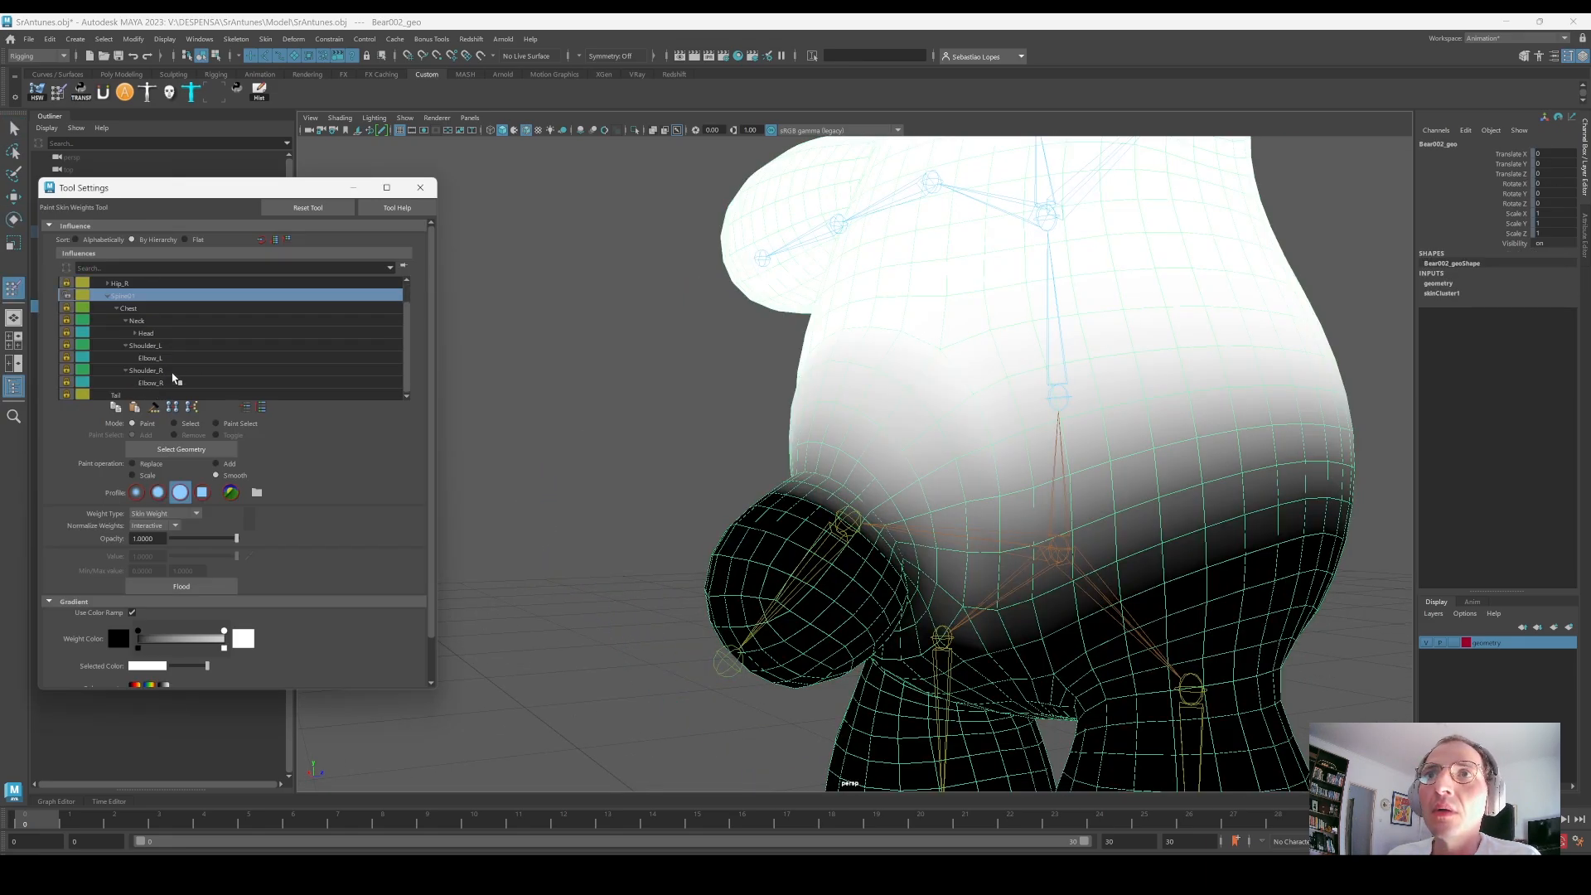
click(116, 395)
alt+drag(815, 441, 993, 477)
alt+middle_drag(994, 477, 919, 453)
scroll(133, 303, up, 1)
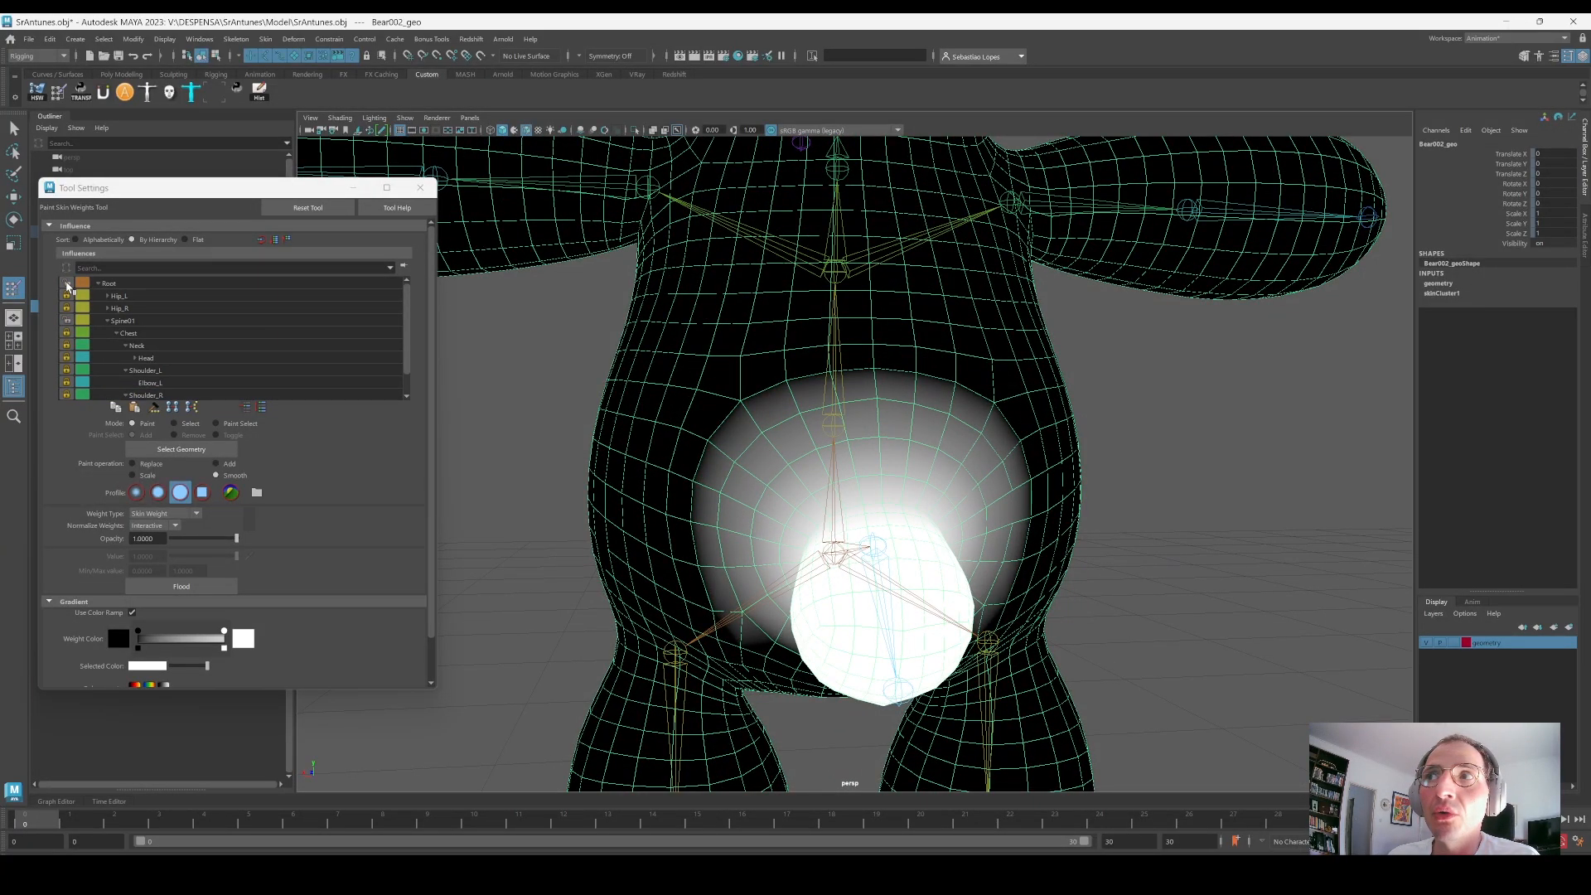
Step: Compare the Spine01 influence with Tail, and set the paint operation for Tail to Replace with value 0
click(124, 322)
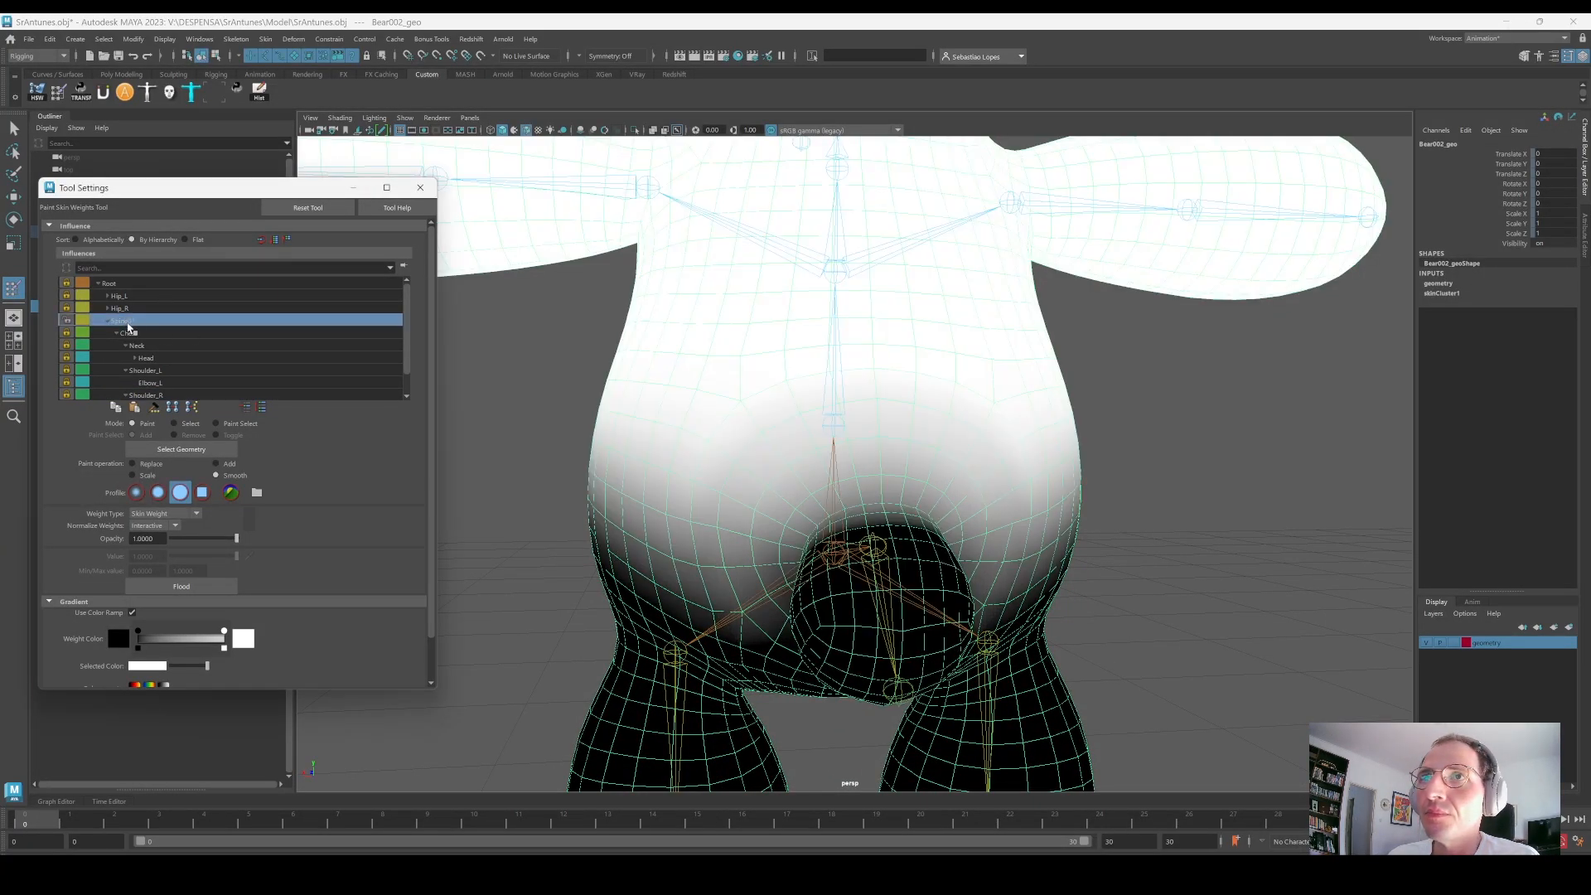
scroll(220, 379, down, 1)
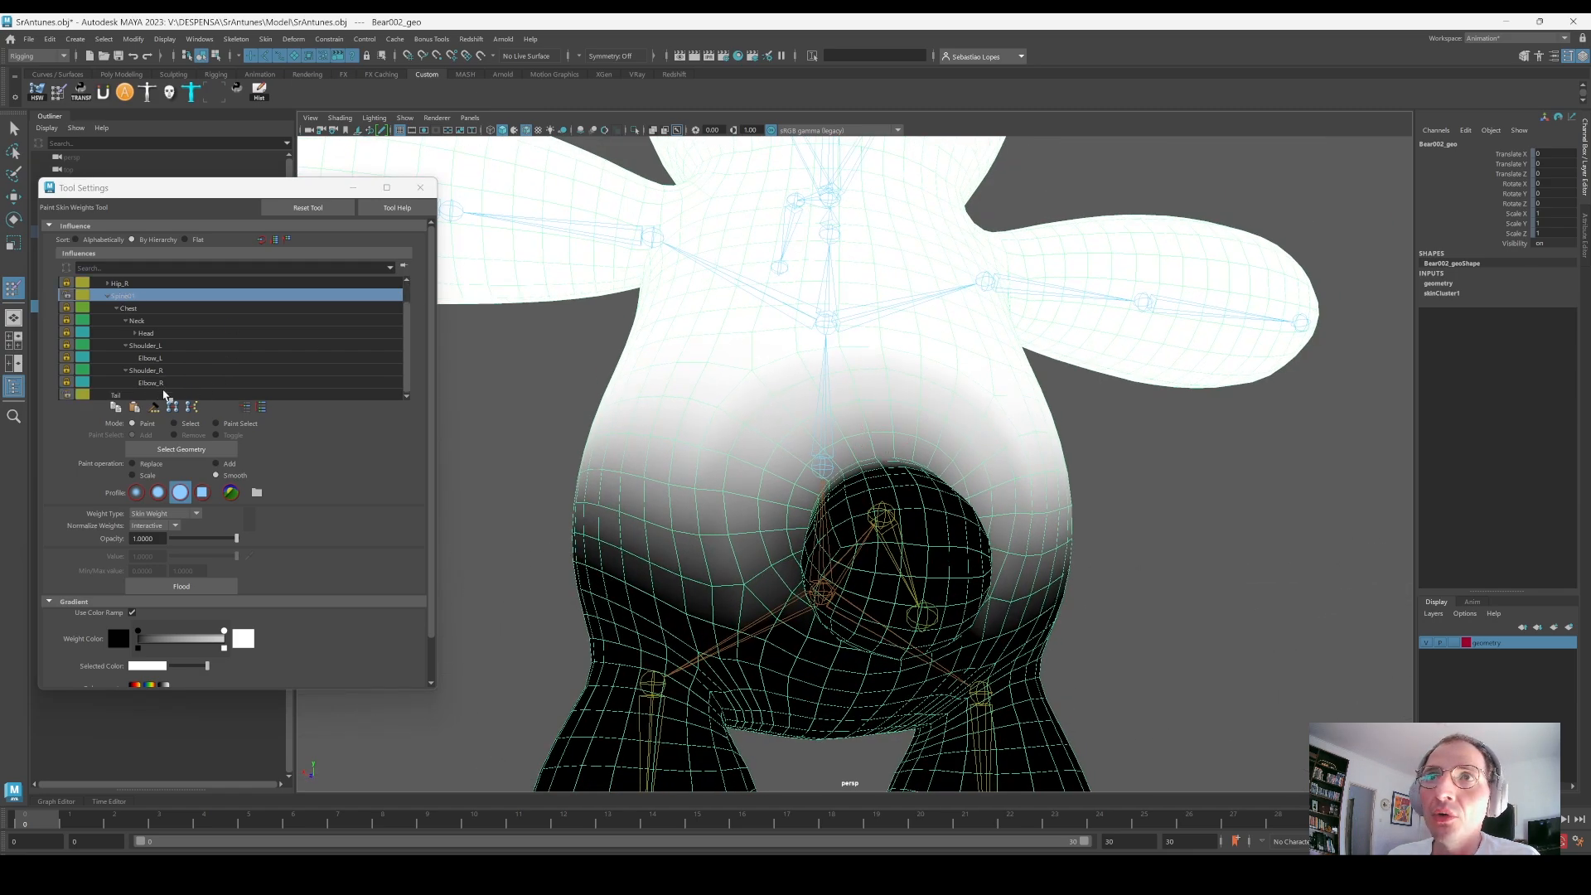
click(147, 395)
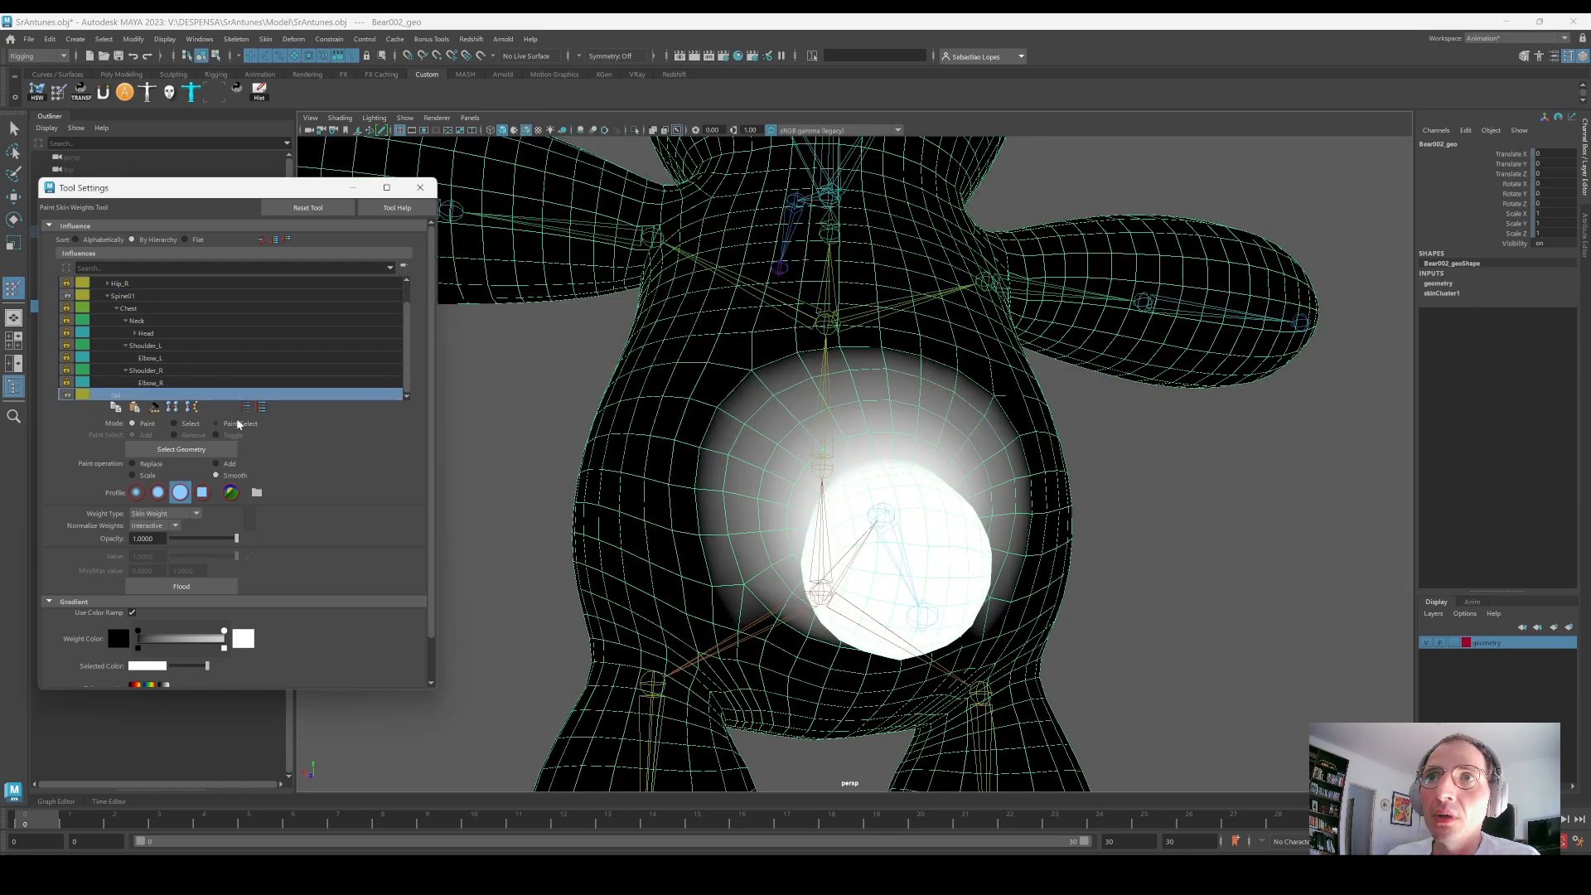
click(154, 465)
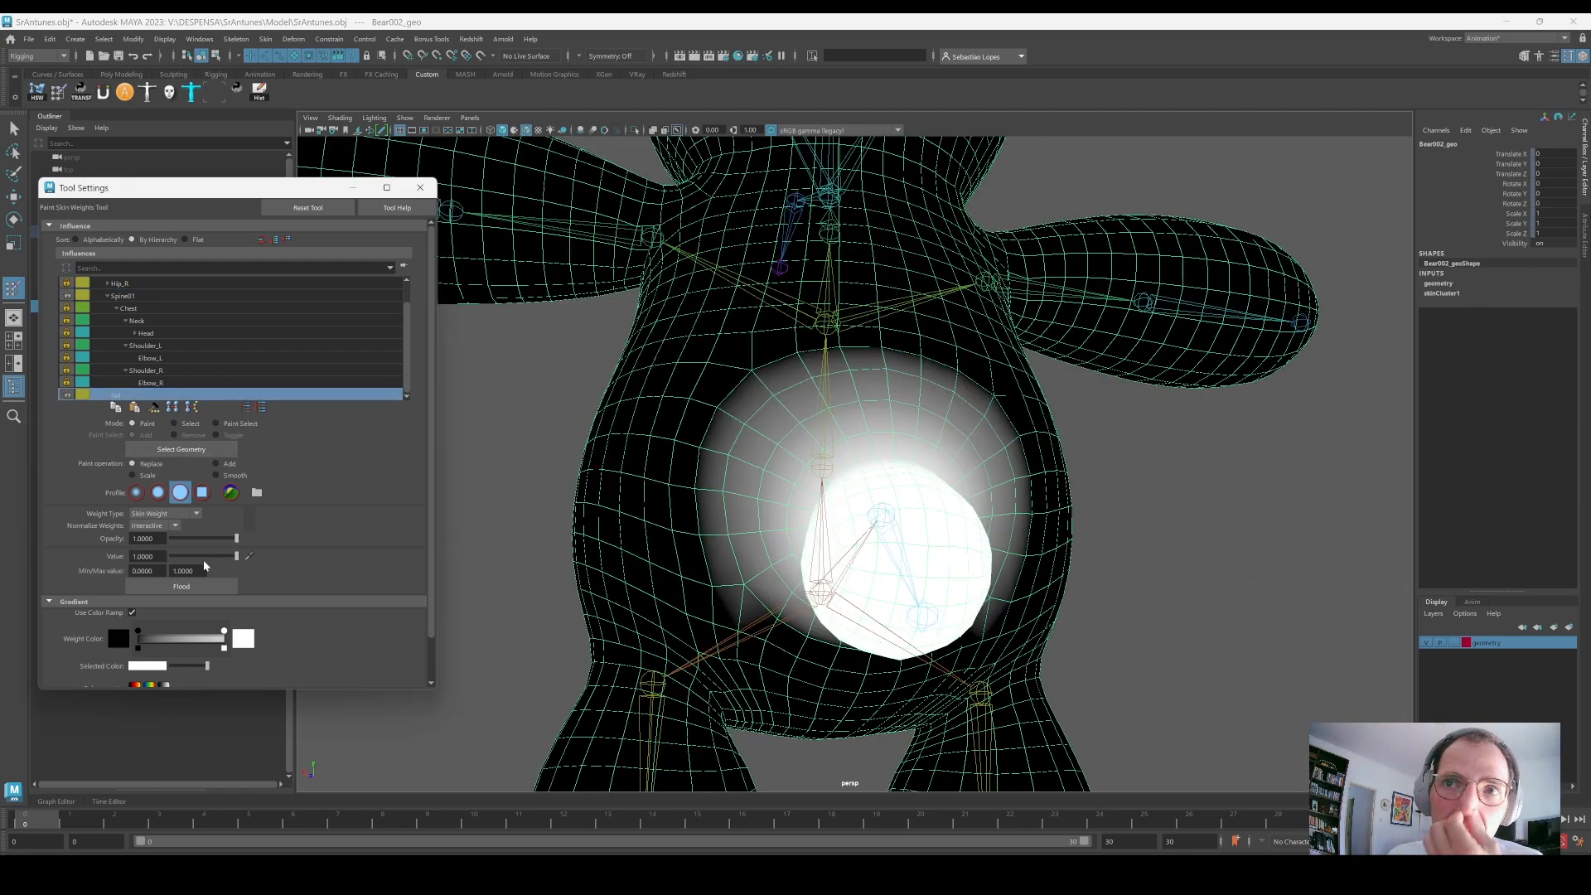
click(232, 559)
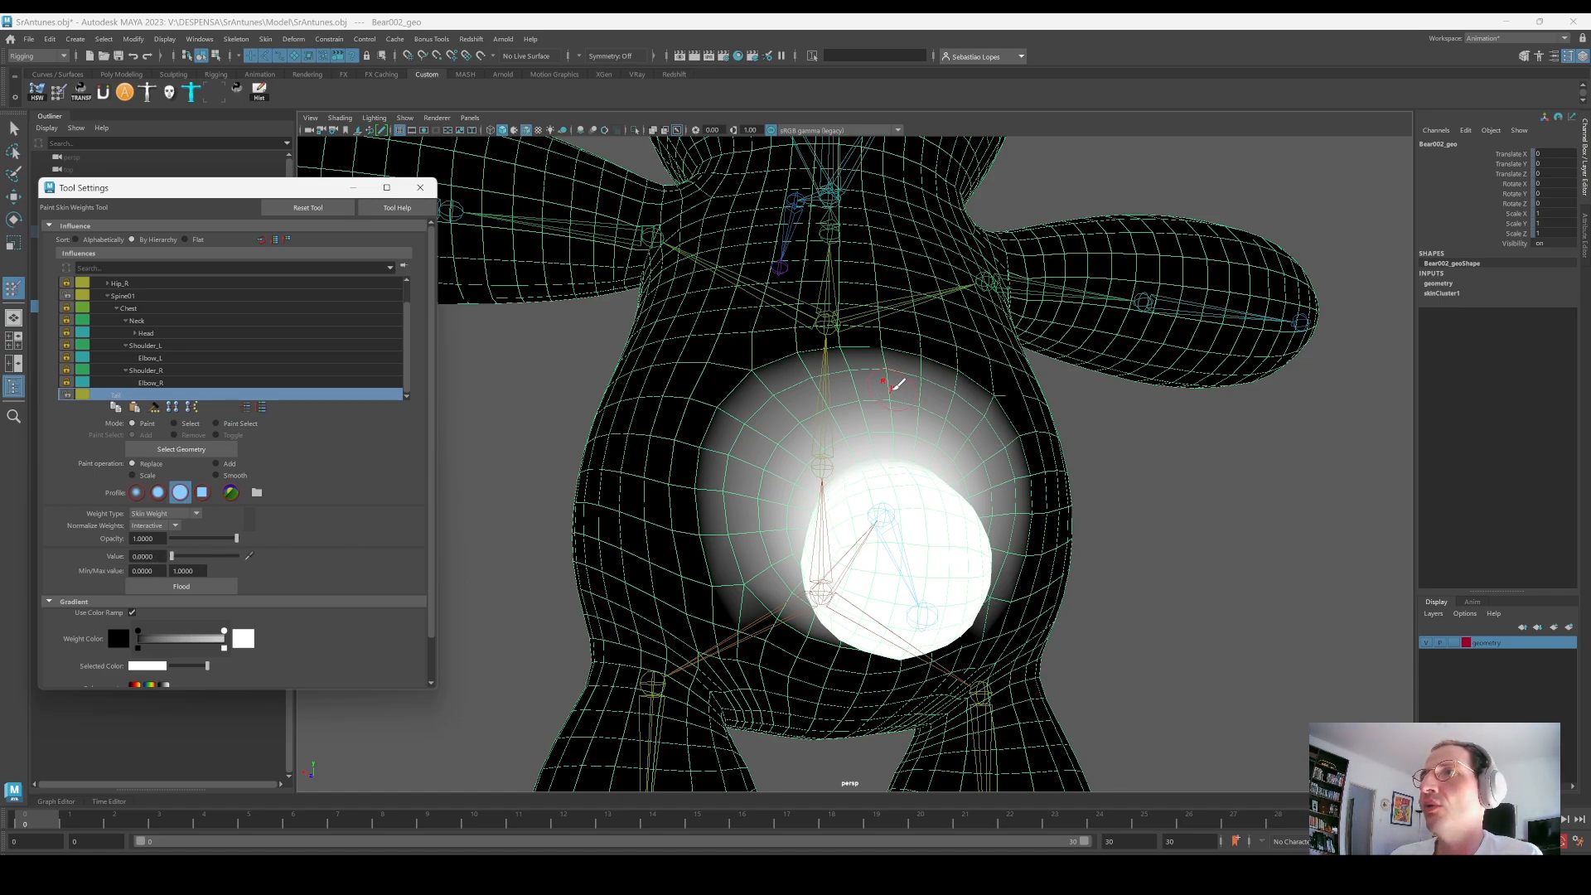
Step: Recheck the Spine01 weights, and paint the Tail influence to 0 over the outer part of the back around the tail
alt+drag(883, 399, 869, 413)
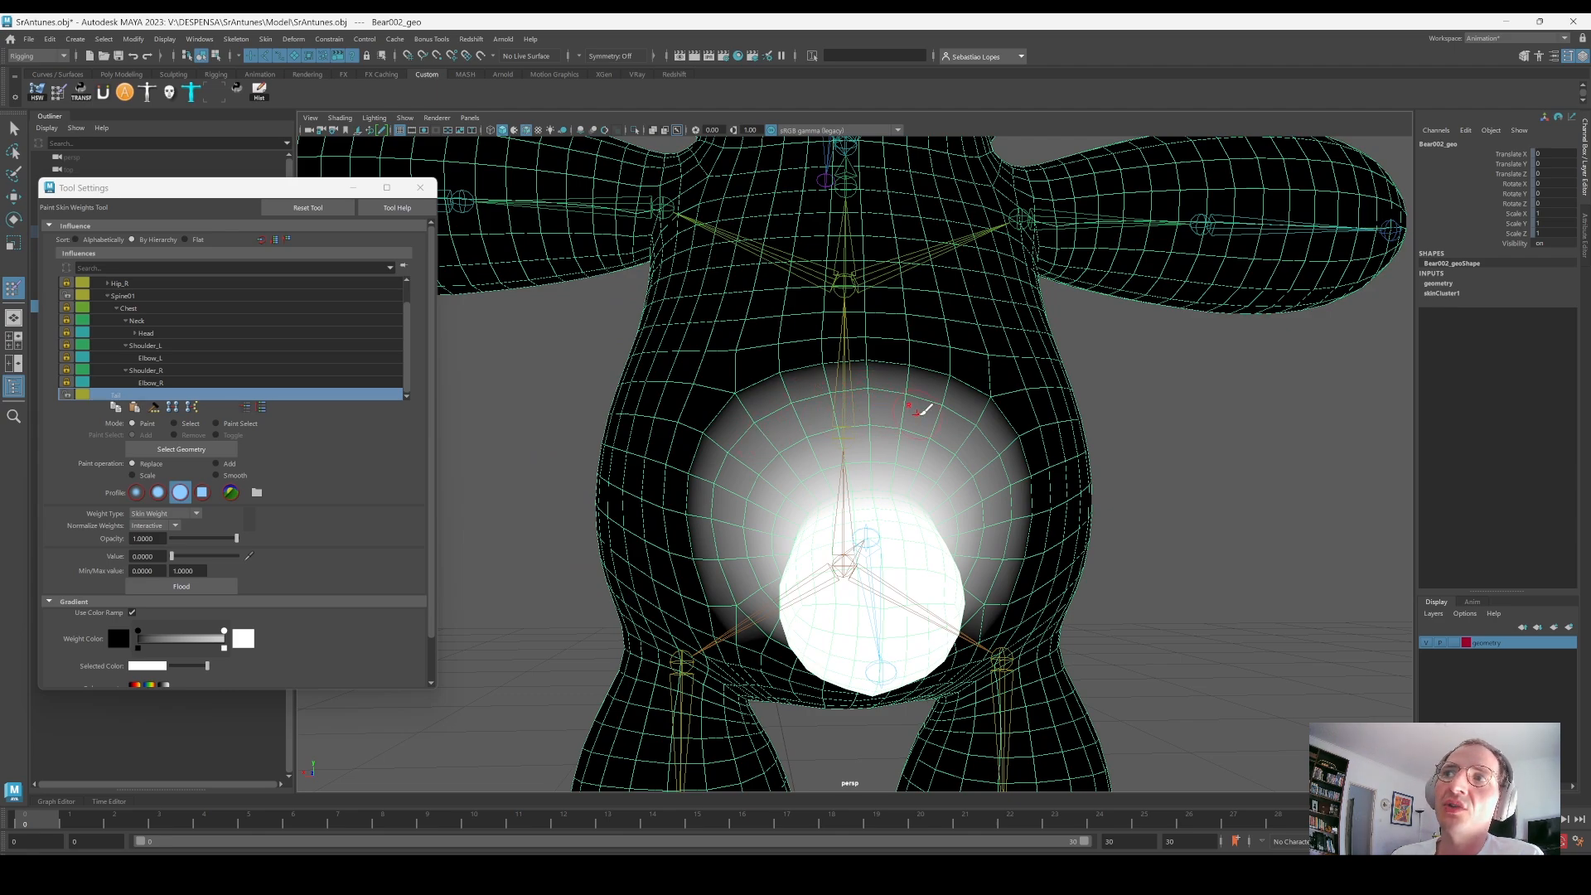
scroll(212, 329, up, 2)
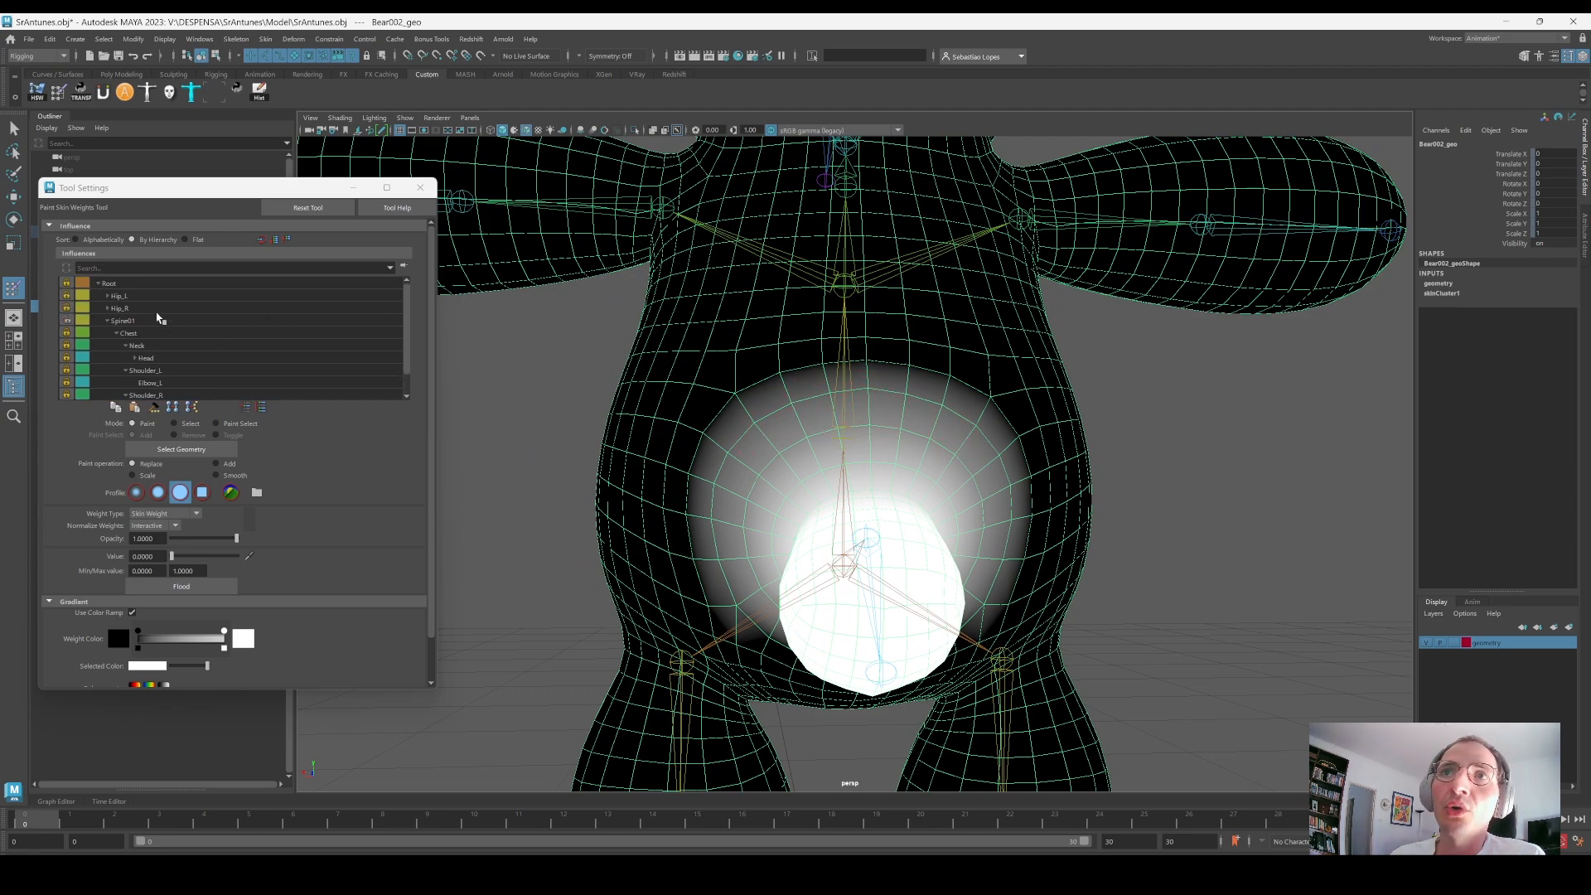
click(122, 321)
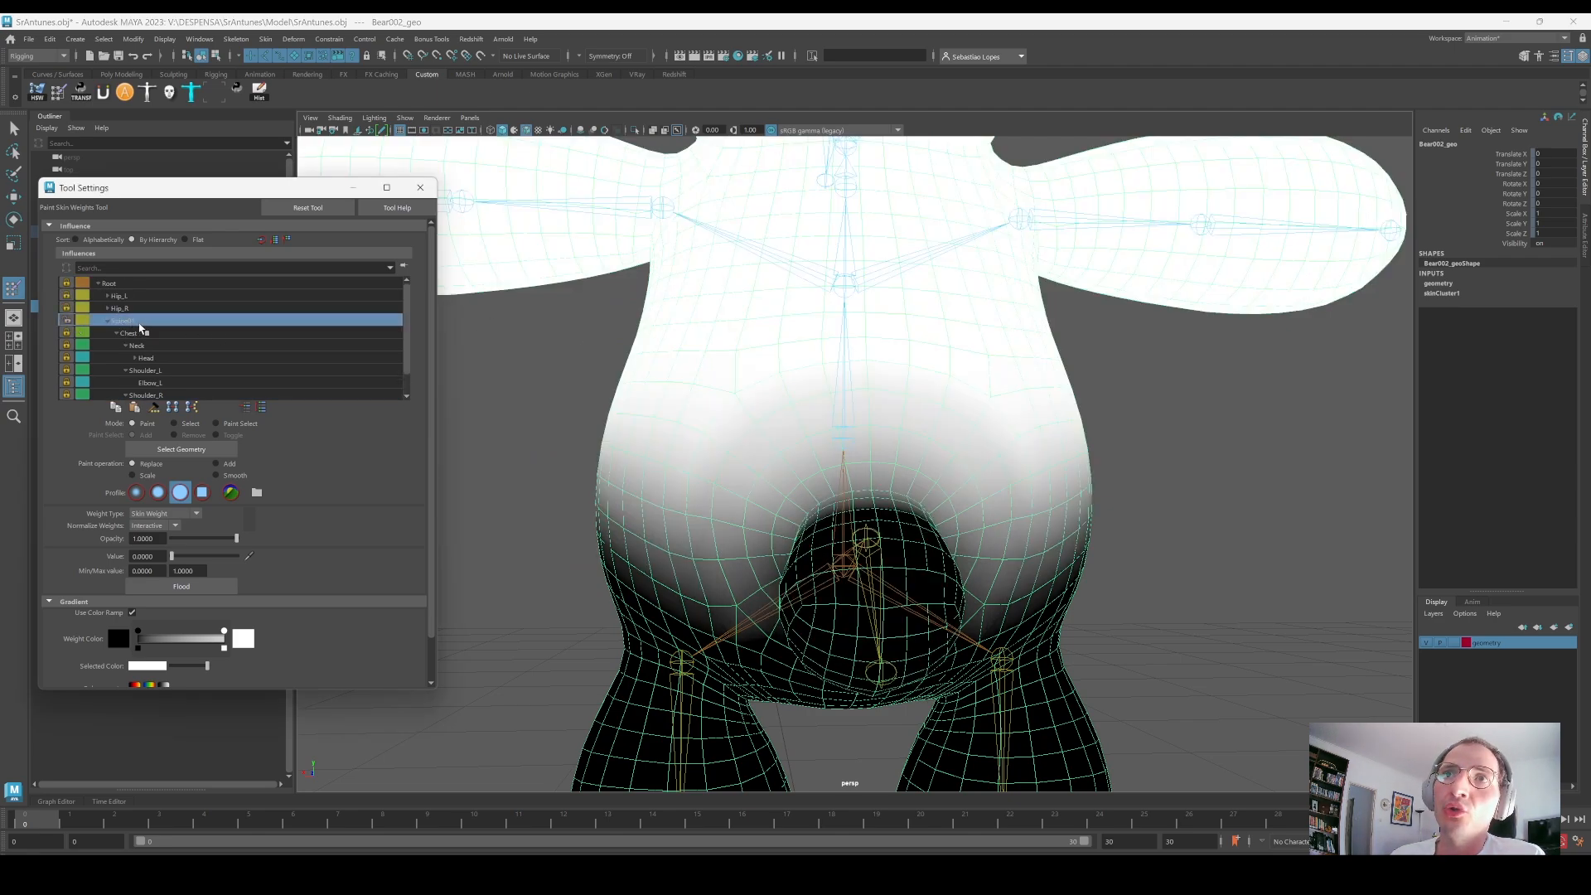
scroll(240, 385, down, 2)
click(152, 395)
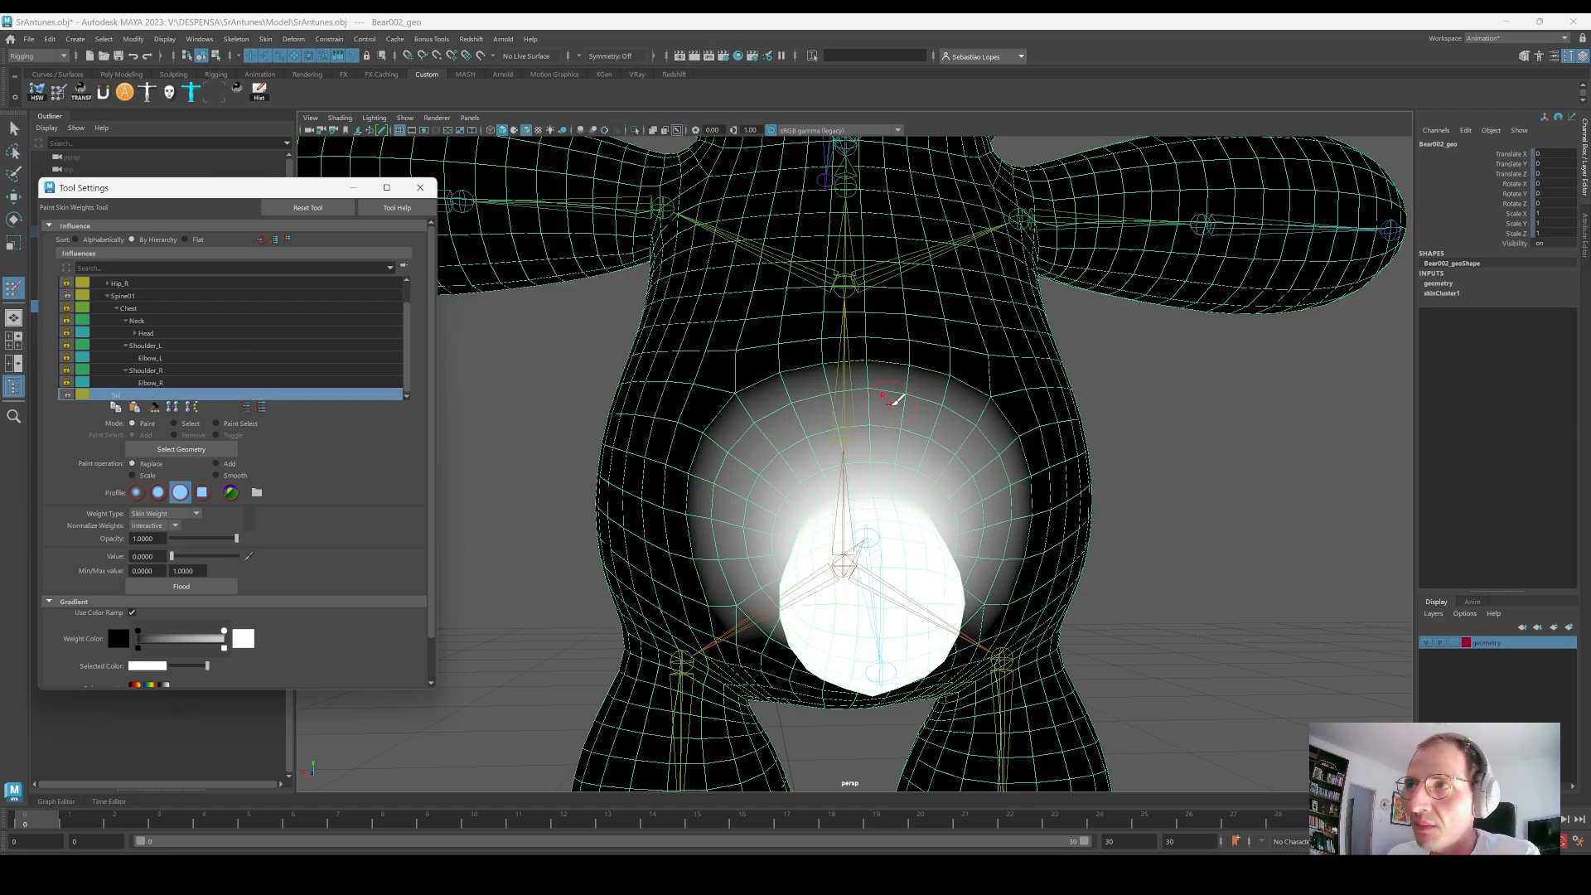
mouse_move(899, 402)
mouse_down()
mouse_move(871, 373)
mouse_move(753, 433)
mouse_move(920, 414)
mouse_move(780, 432)
mouse_move(800, 464)
mouse_move(923, 455)
mouse_move(868, 430)
mouse_move(930, 415)
mouse_move(972, 436)
mouse_move(803, 425)
mouse_move(787, 453)
mouse_move(863, 430)
mouse_move(853, 444)
mouse_up()
alt+right_drag(852, 444, 809, 489)
mouse_move(724, 489)
mouse_down()
mouse_move(911, 485)
mouse_move(911, 431)
mouse_move(770, 456)
mouse_move(844, 456)
mouse_move(756, 455)
mouse_move(832, 563)
mouse_up()
scroll(120, 344, up, 1)
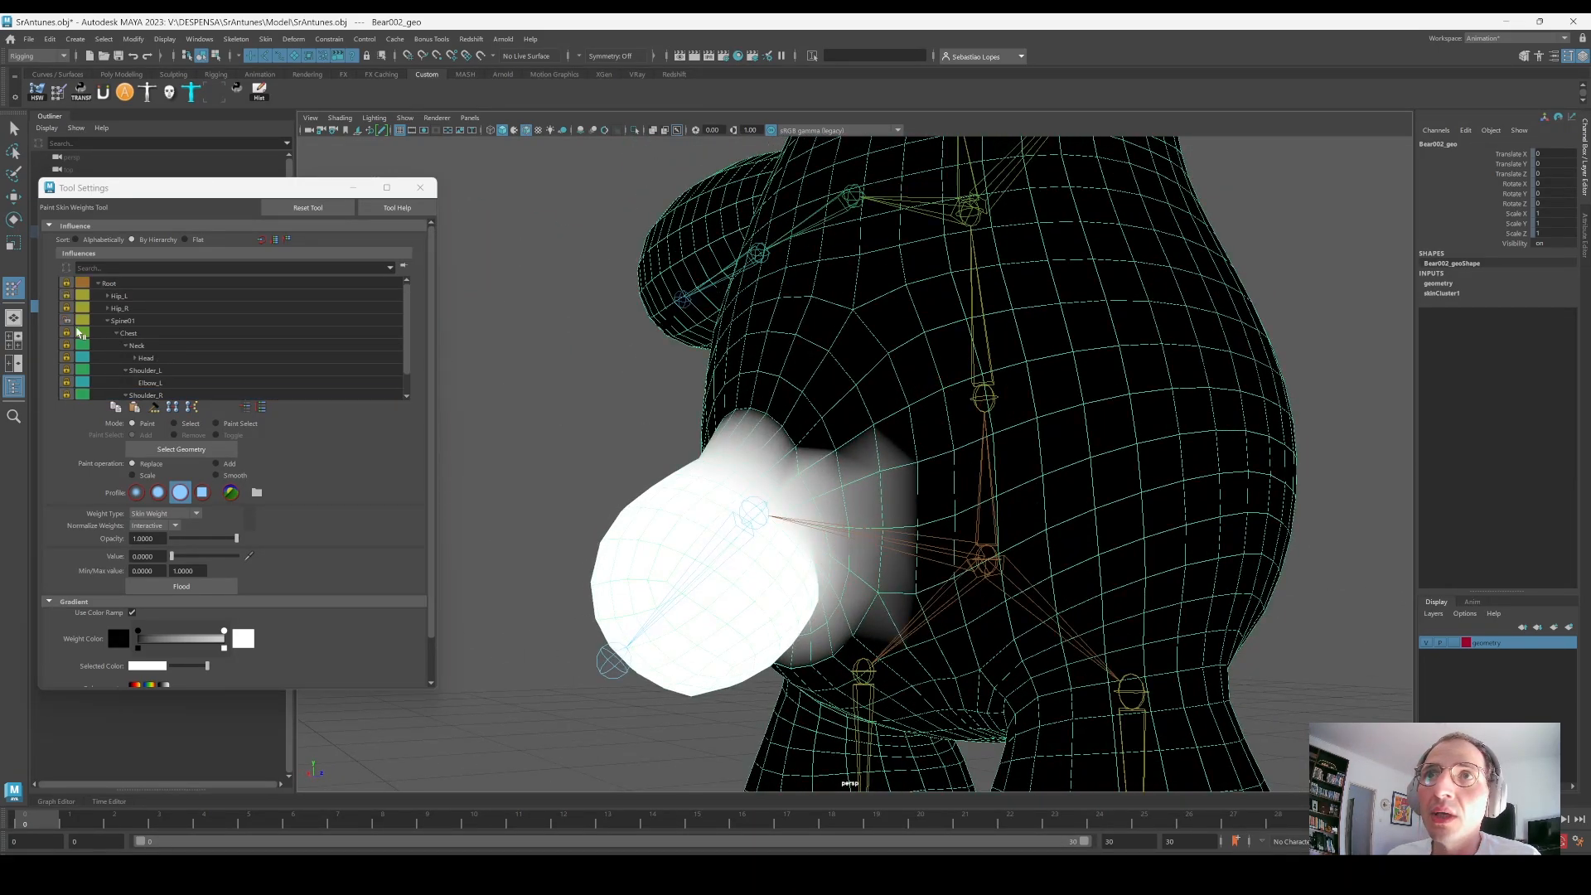
Step: Examine the Root influence's weights on the lower torso around the tail
click(108, 284)
alt+middle_drag(1005, 535, 987, 472)
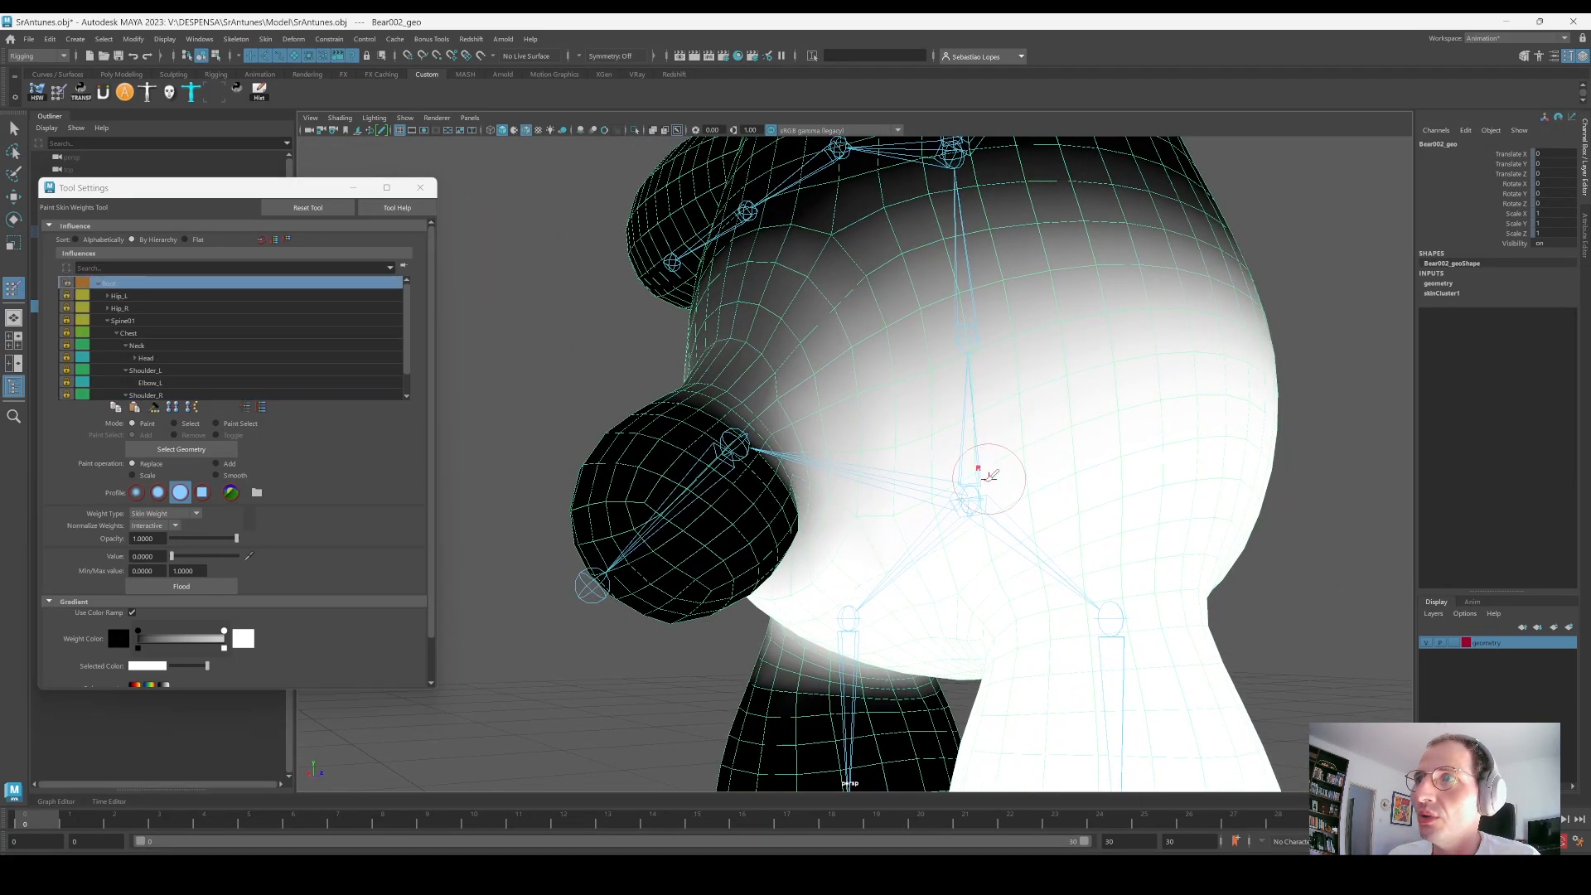
alt+drag(854, 480, 913, 471)
scroll(156, 370, down, 1)
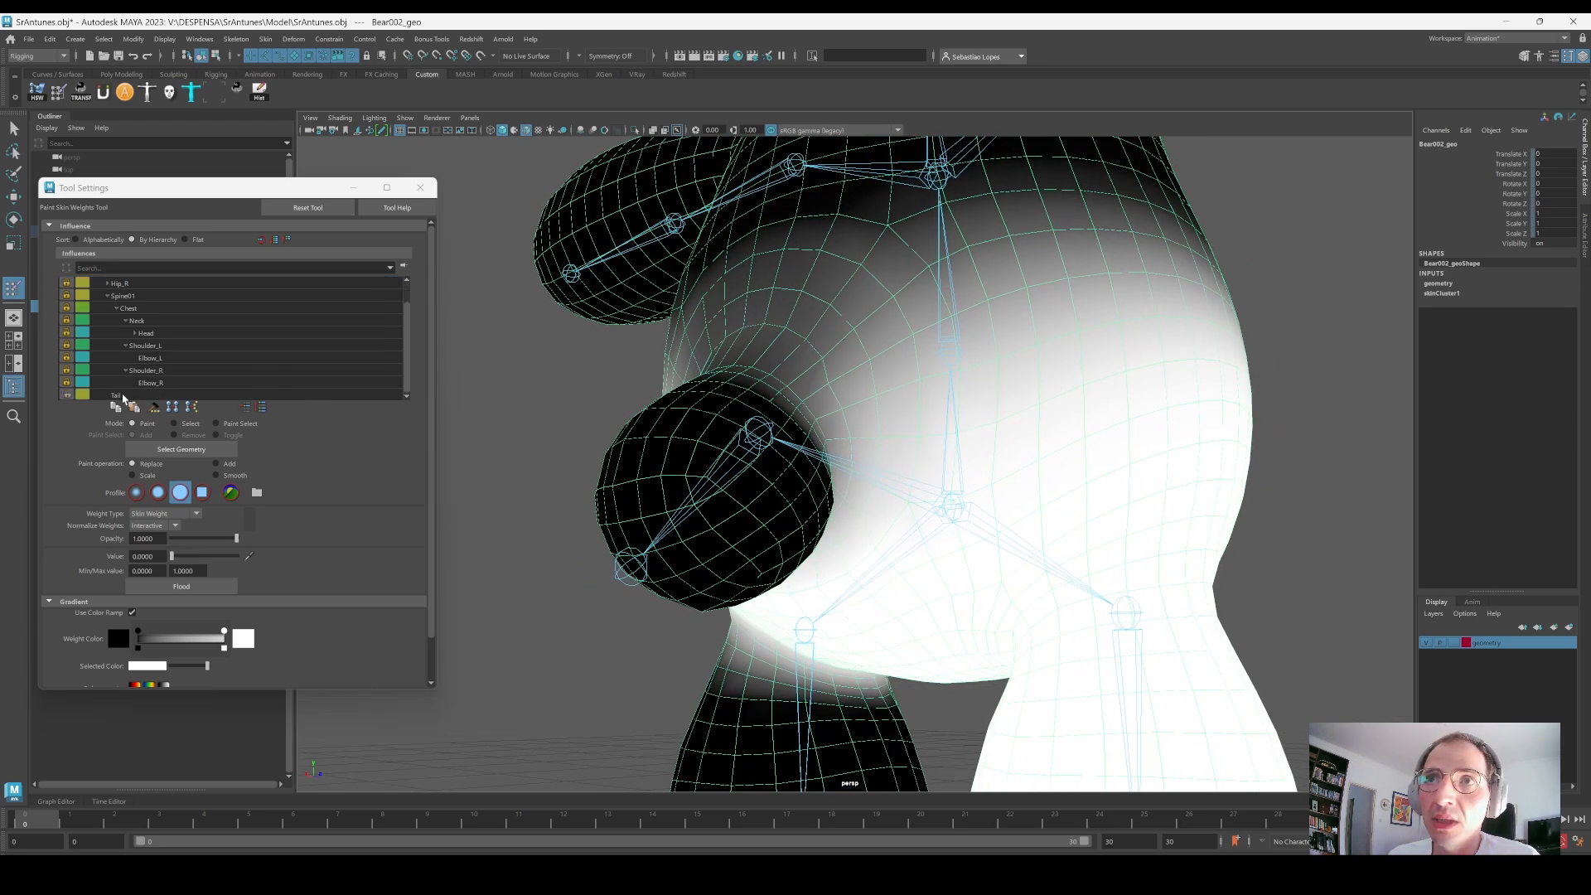
Step: Paint the remaining Tail influence on the bear's back beside the tail to 0 on both sides
click(122, 395)
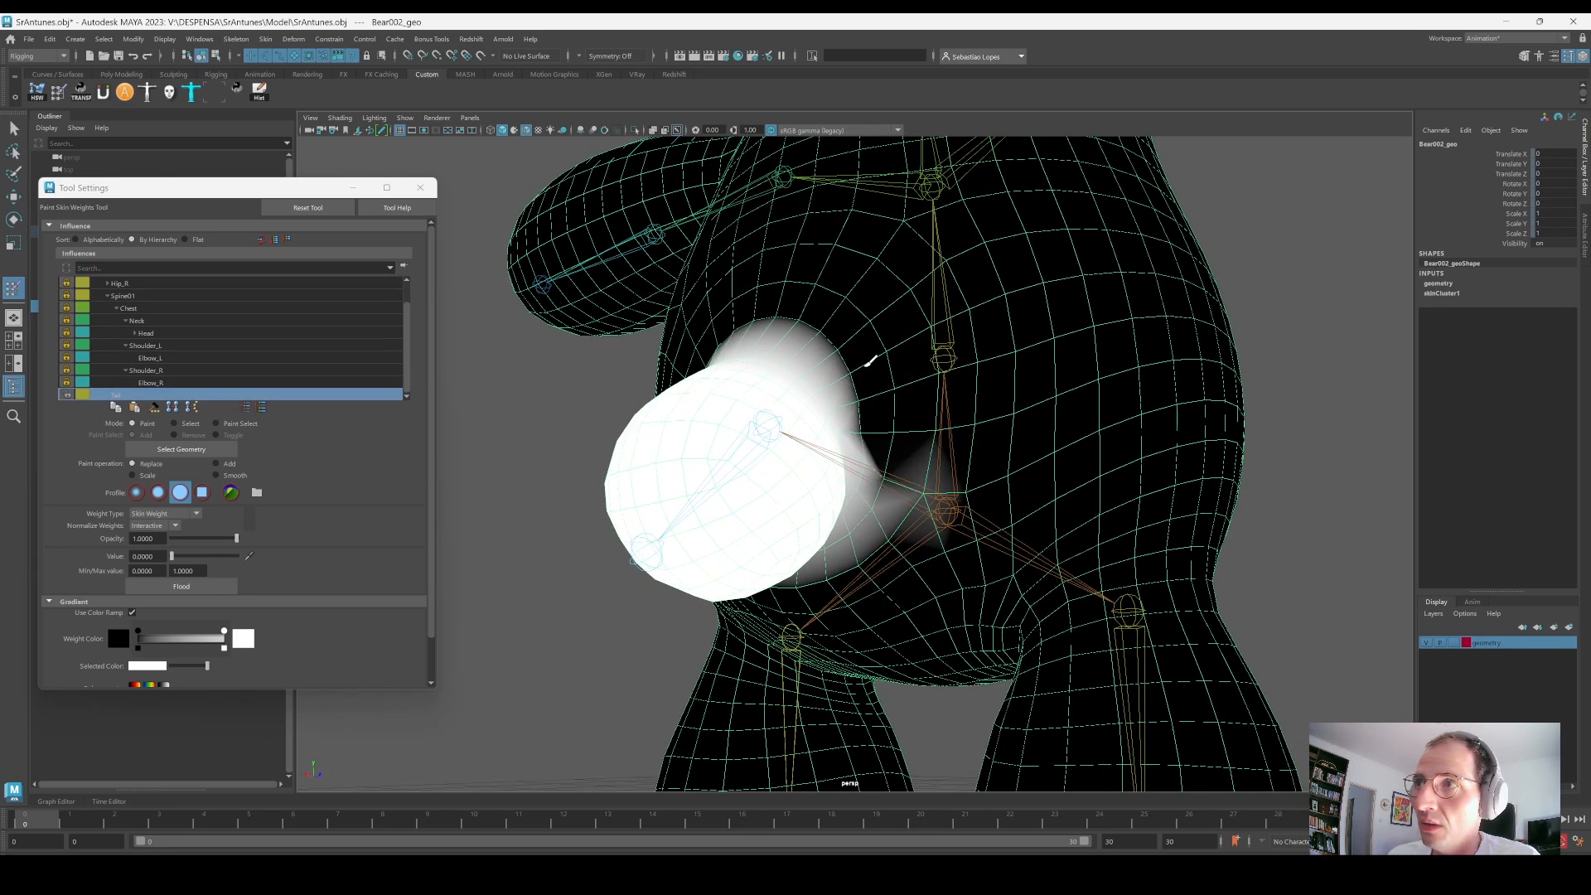
mouse_move(880, 468)
mouse_down()
mouse_move(887, 494)
mouse_move(857, 536)
mouse_move(870, 504)
mouse_move(889, 523)
mouse_move(1085, 497)
mouse_up()
mouse_move(885, 514)
mouse_down()
mouse_move(903, 534)
mouse_move(828, 431)
mouse_move(845, 374)
mouse_move(880, 361)
mouse_up()
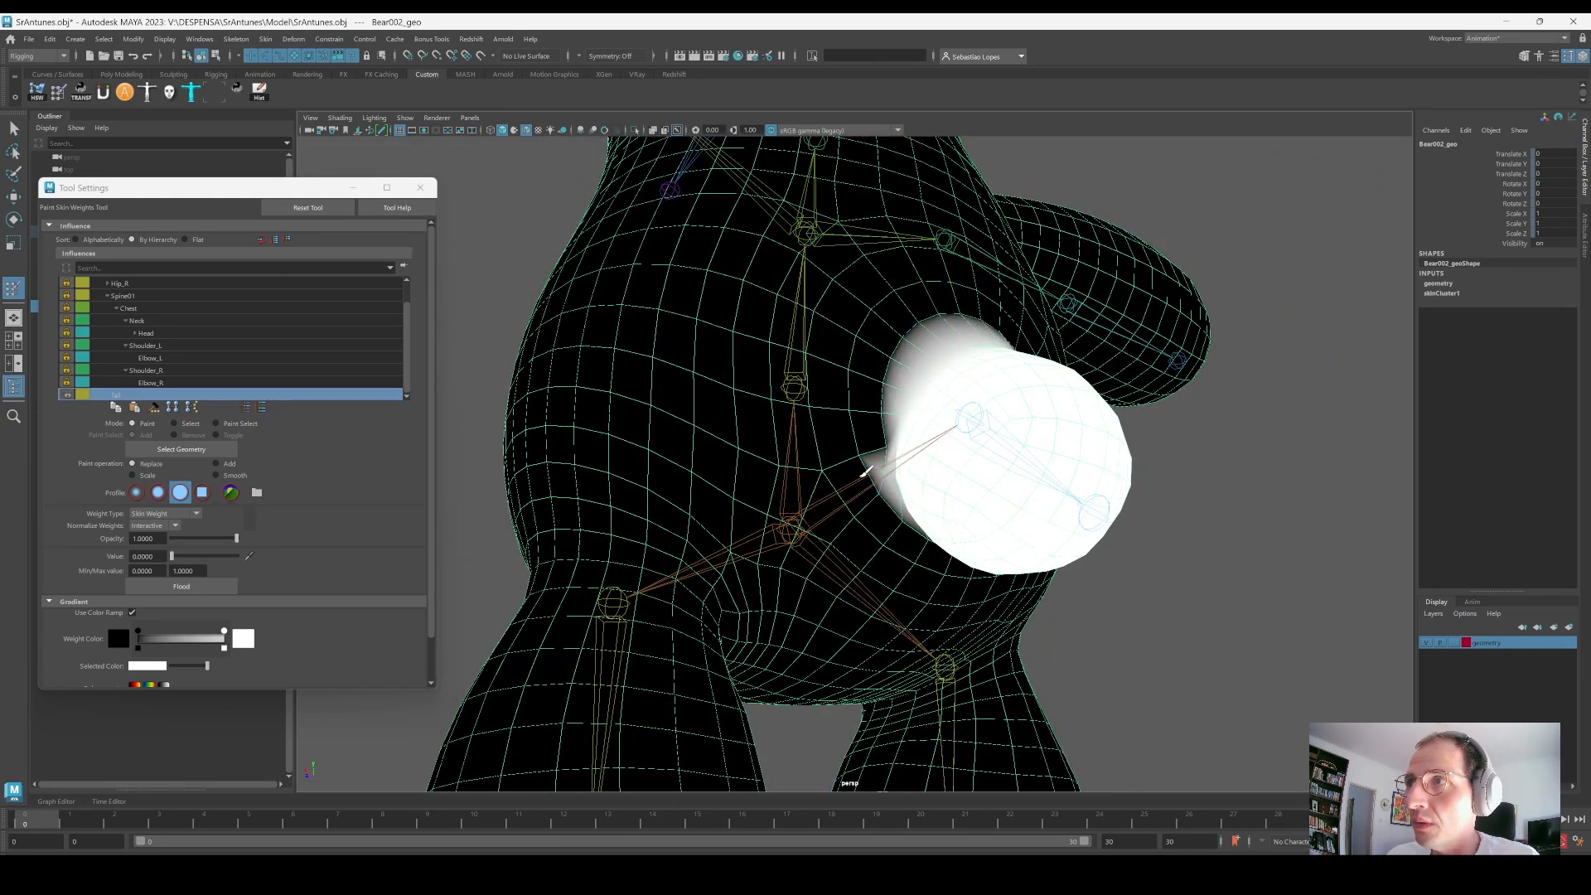
drag(866, 471, 878, 476)
alt+drag(771, 465, 867, 469)
alt+middle_drag(867, 469, 671, 373)
alt+drag(664, 369, 829, 408)
alt+right_drag(840, 410, 920, 439)
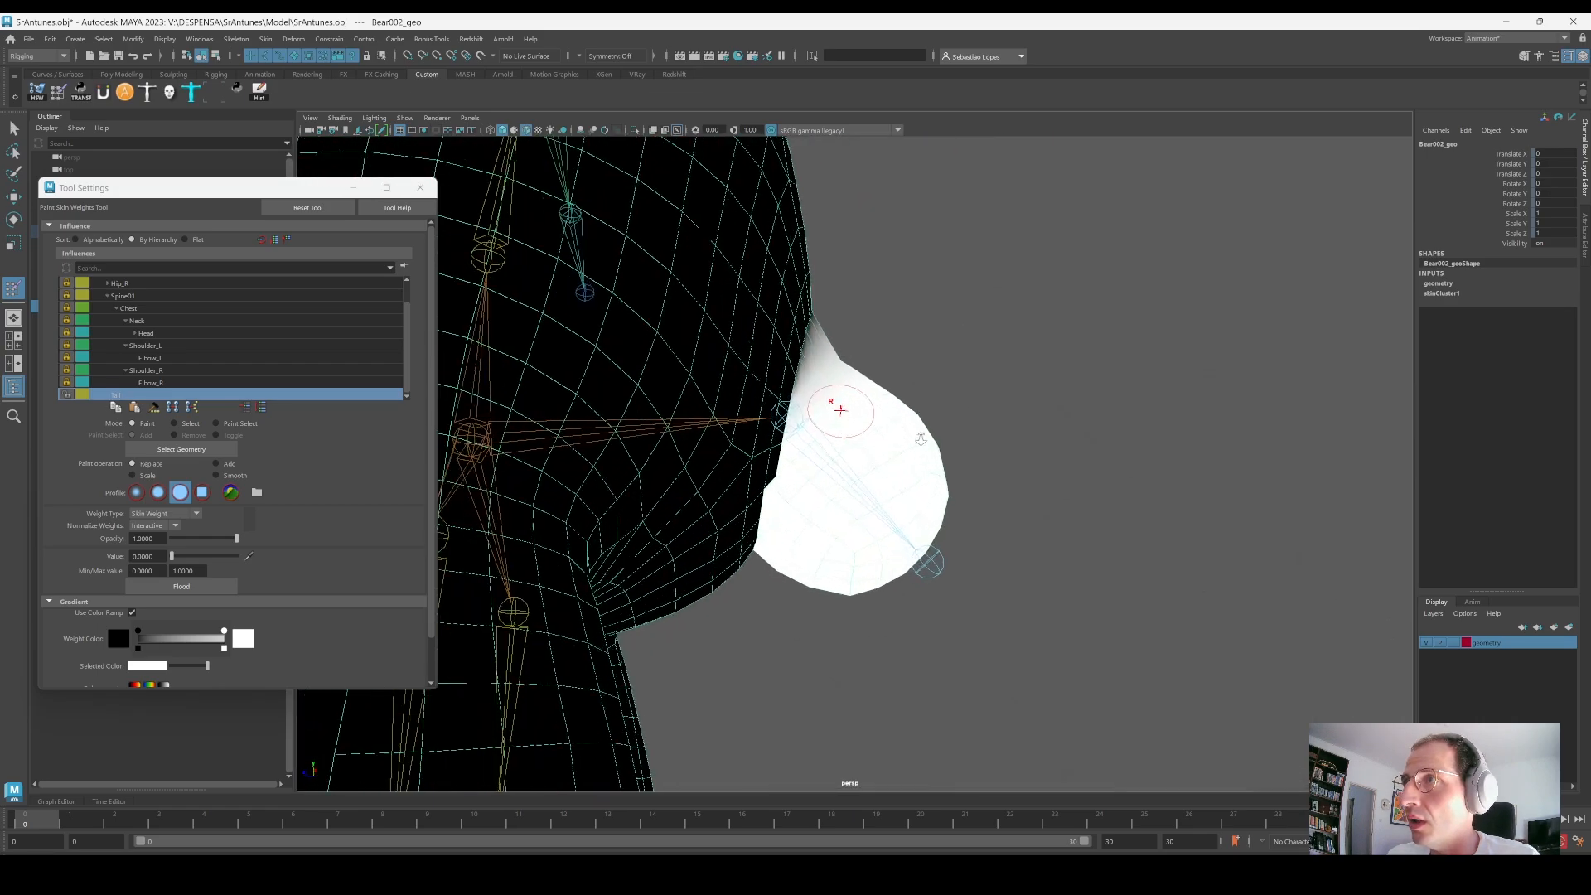
alt+drag(920, 439, 861, 485)
Step: Set the Tail joint's Rotate X to 0 to check the tail's shape from the side, and undo the rotation change
key(q)
click(966, 353)
click(833, 403)
click(817, 429)
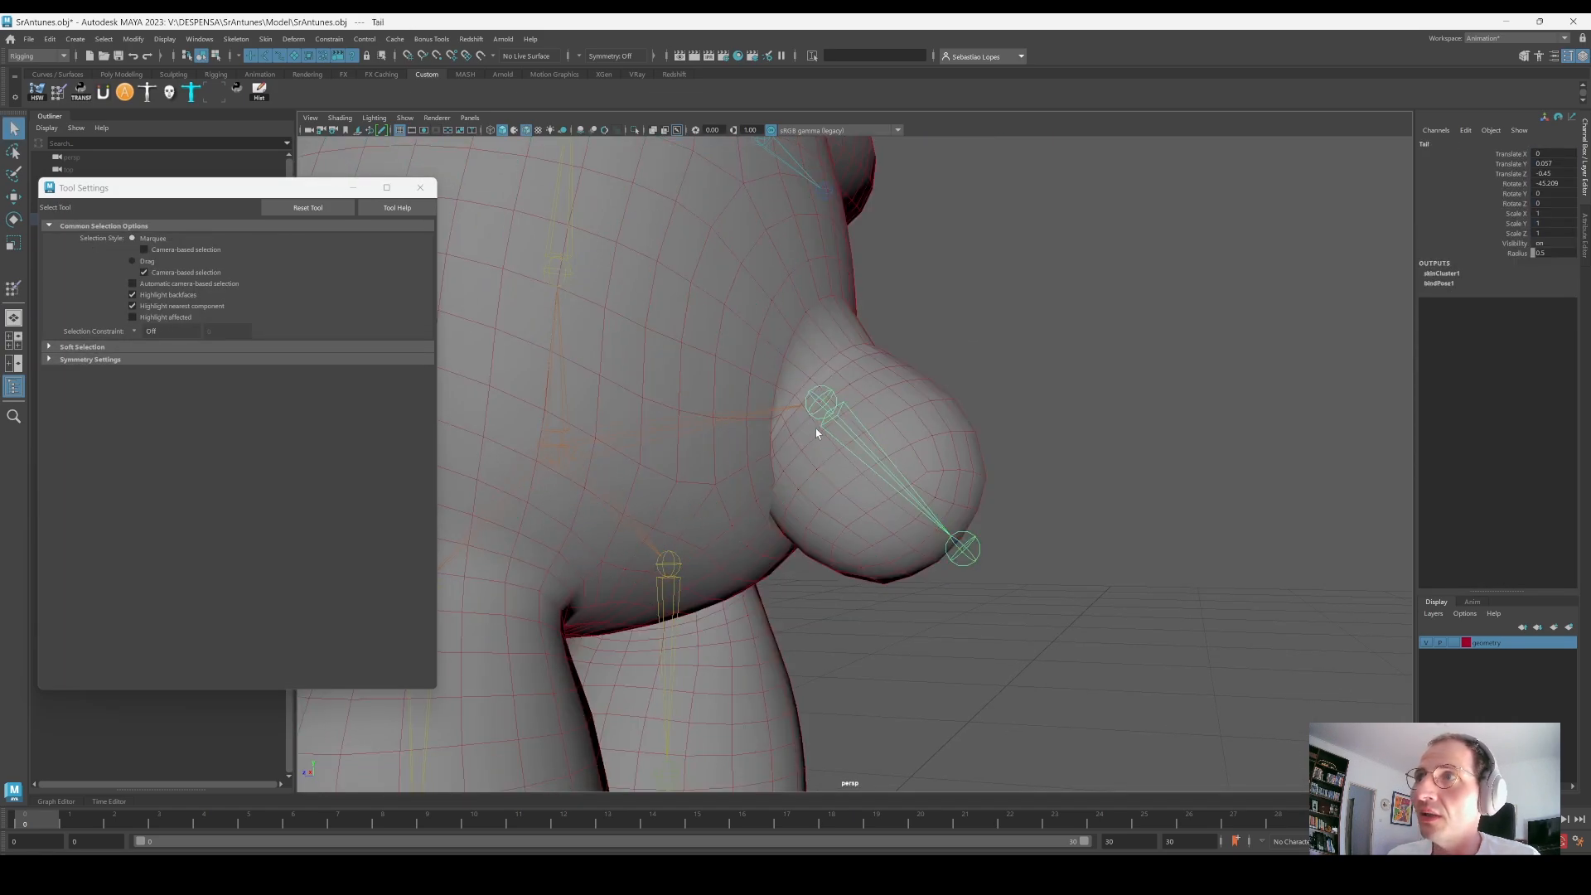
double_click(1542, 183)
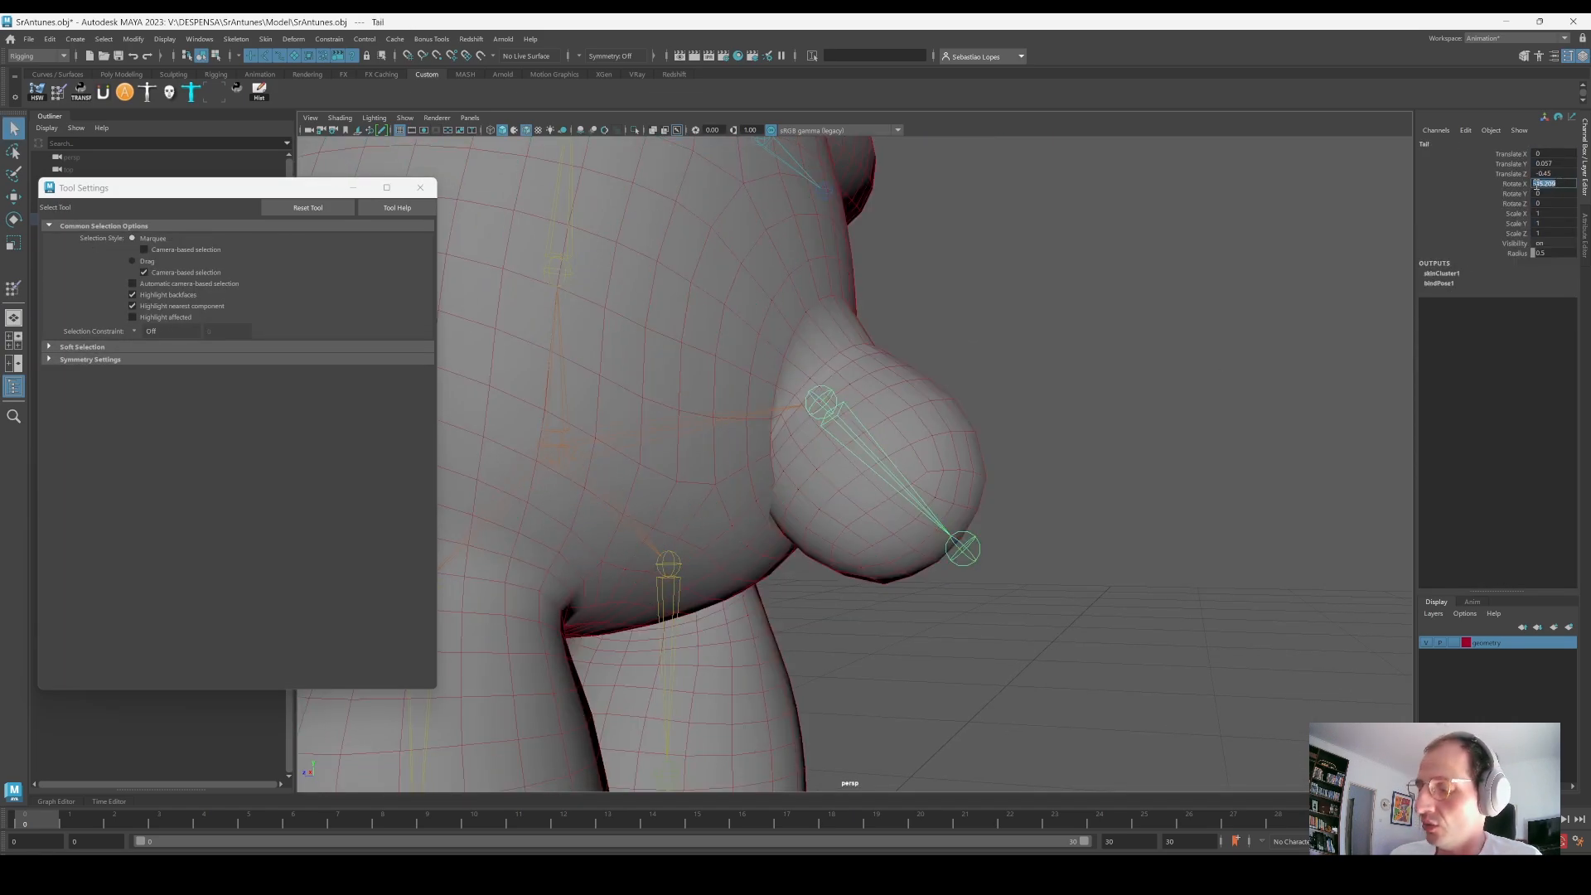
text(0)
key(Return)
alt+drag(800, 357, 752, 418)
key(ctrl+z)
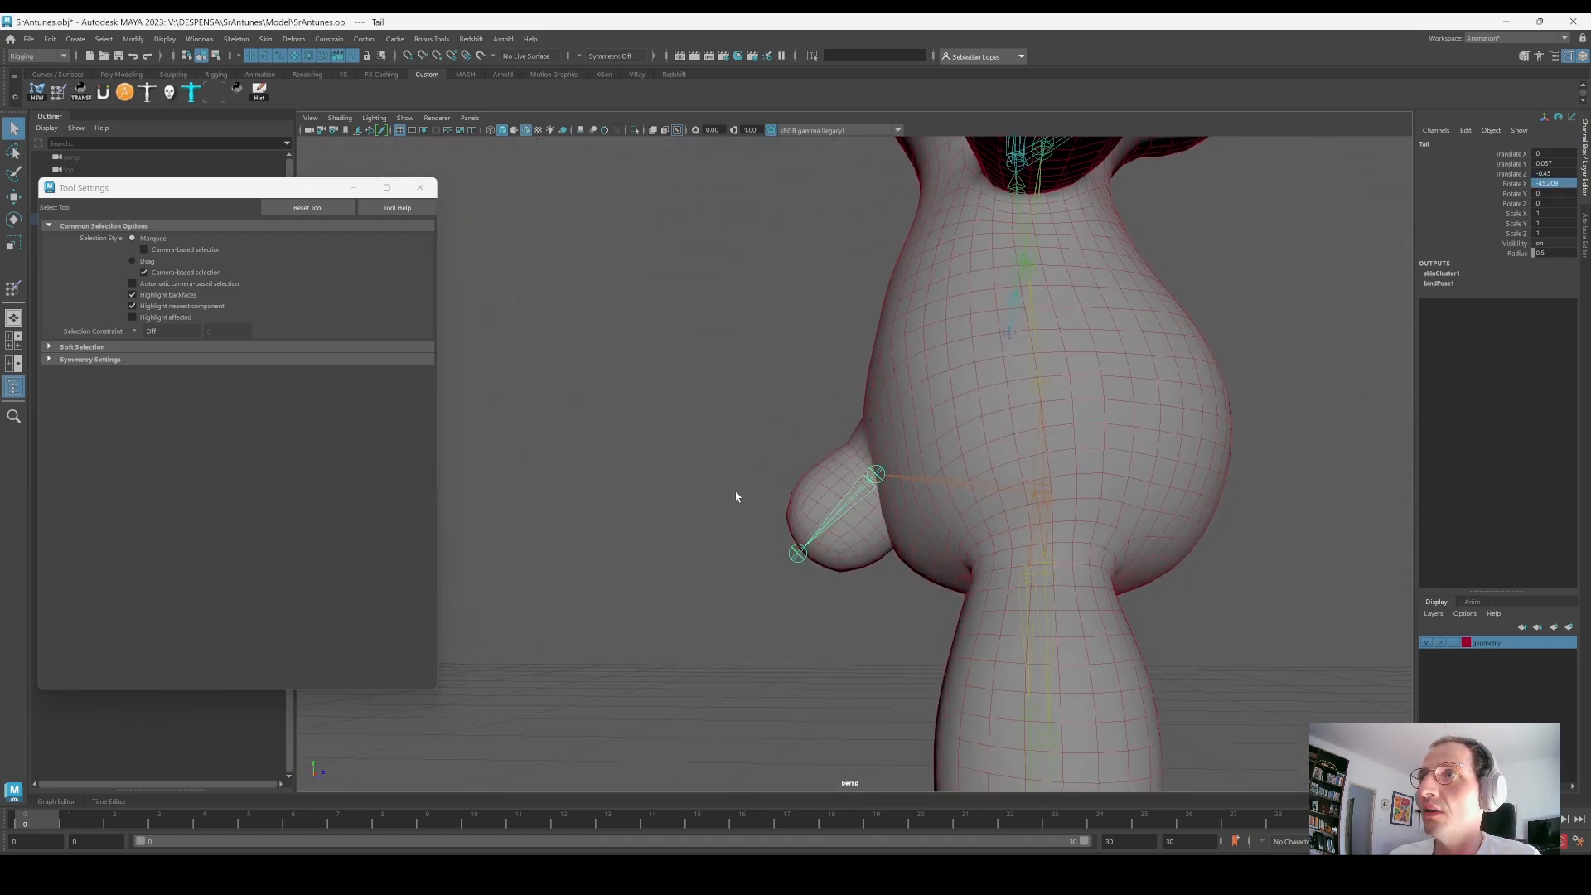
Step: Return the Tail joint's Rotate X to 0 again, inspect the tail's base from several sides, and undo the rotation change
alt+drag(734, 493, 961, 492)
alt+right_drag(961, 492, 1016, 490)
key(e)
scroll(959, 455, up, 5)
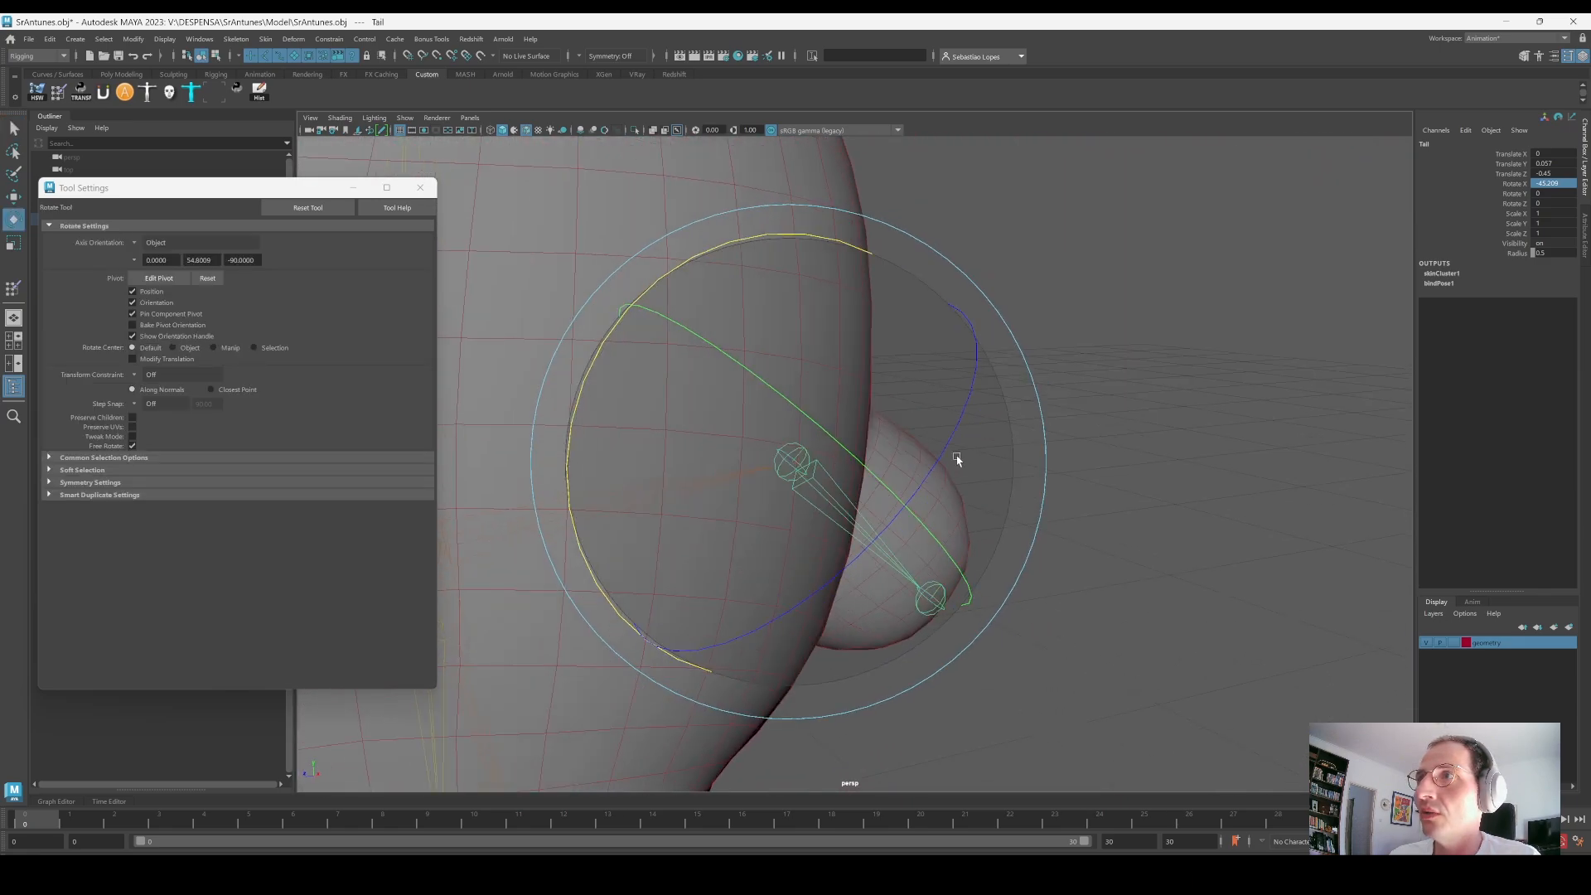
click(1559, 180)
text(0)
key(Return)
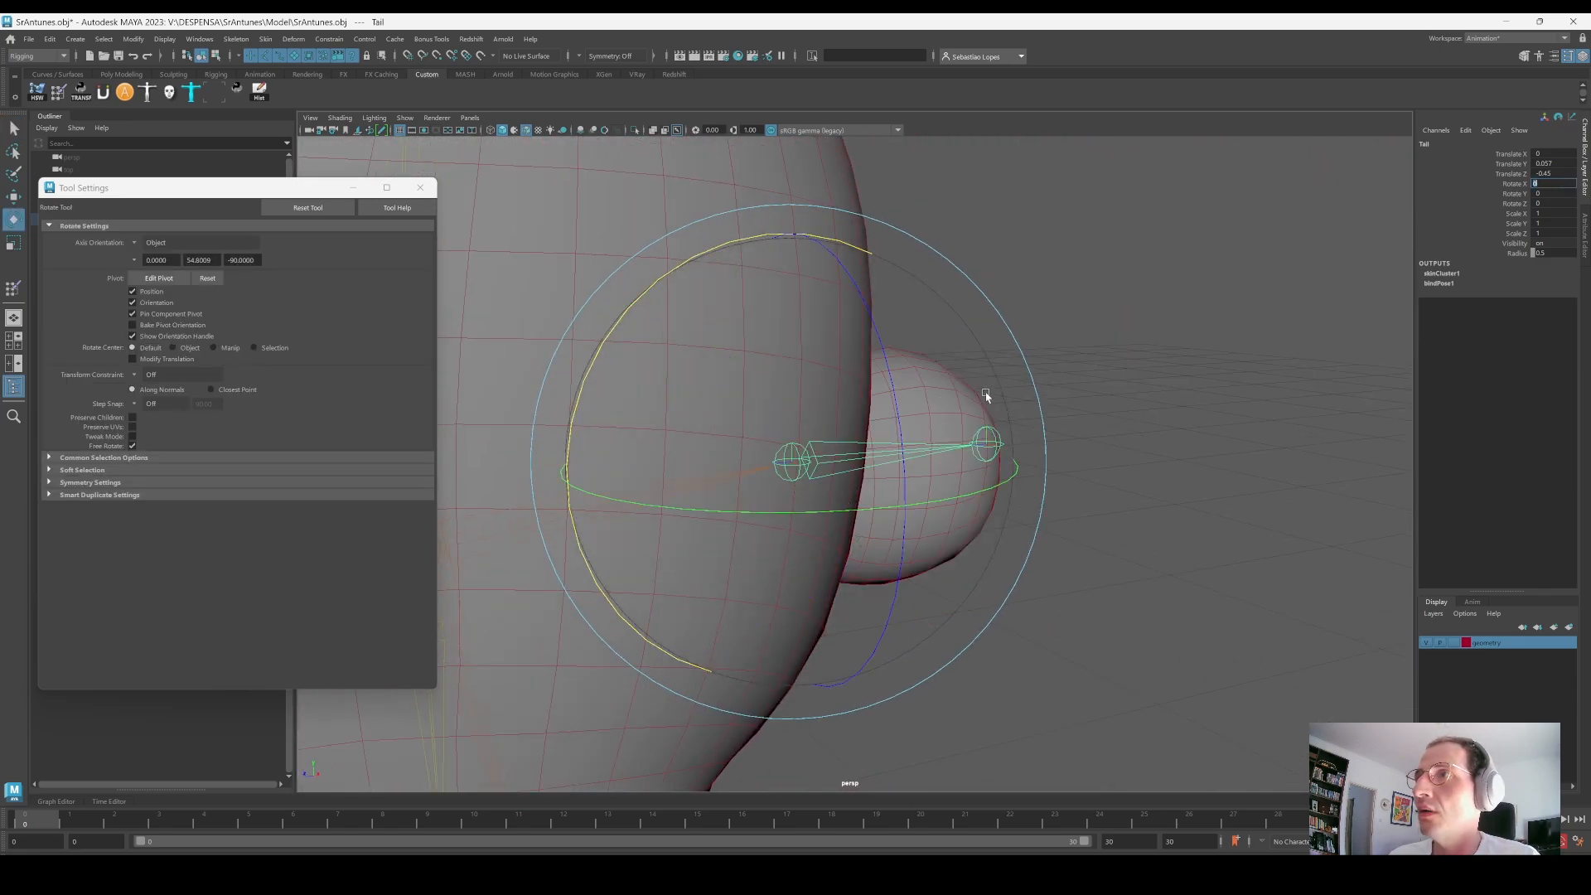
alt+drag(986, 396, 957, 333)
alt+right_drag(1048, 352, 460, 374)
alt+right_drag(594, 386, 1136, 444)
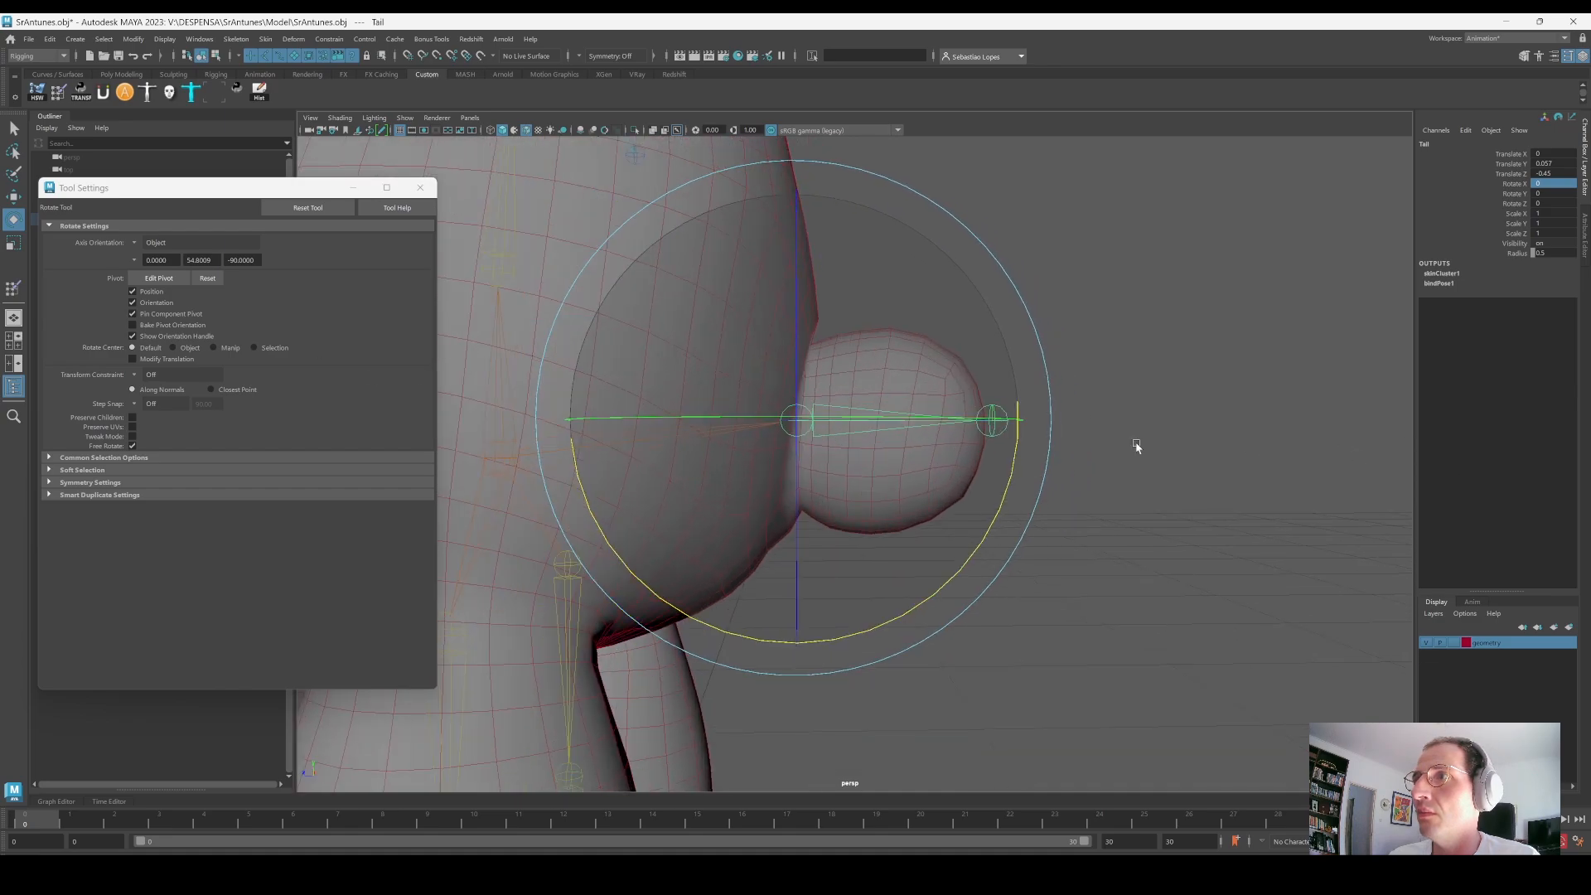
alt+middle_drag(848, 356, 930, 439)
key(ctrl+z)
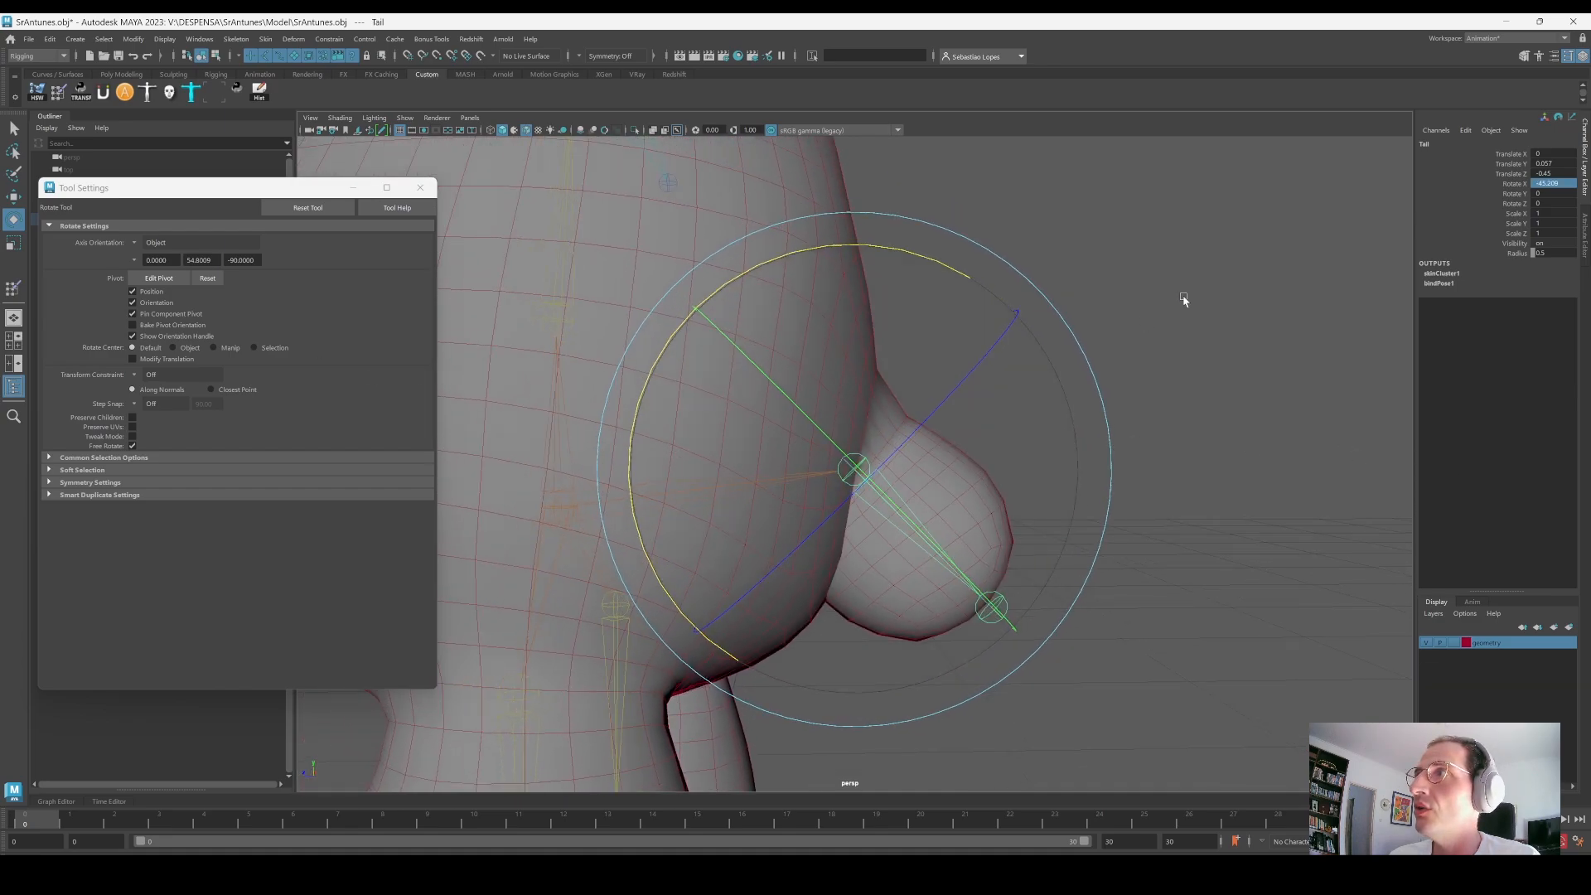
Step: Undo the recent tail weight strokes and joint rotation until the Tail joint's Rotate X is back at -10.052
click(965, 468)
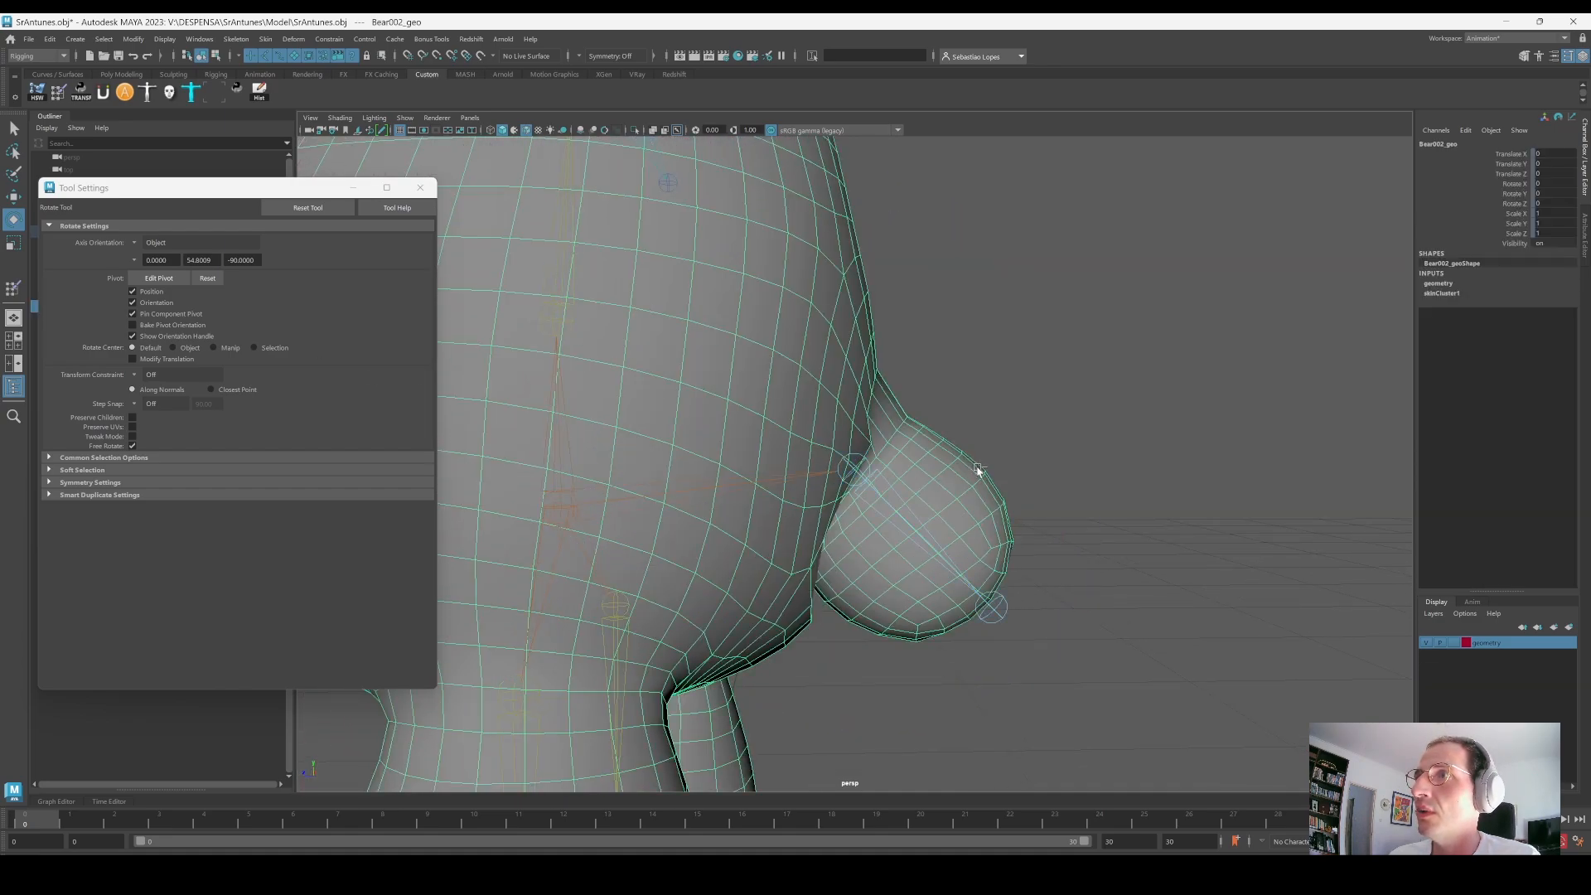
key(ctrl+z)
key(ctrl+z)
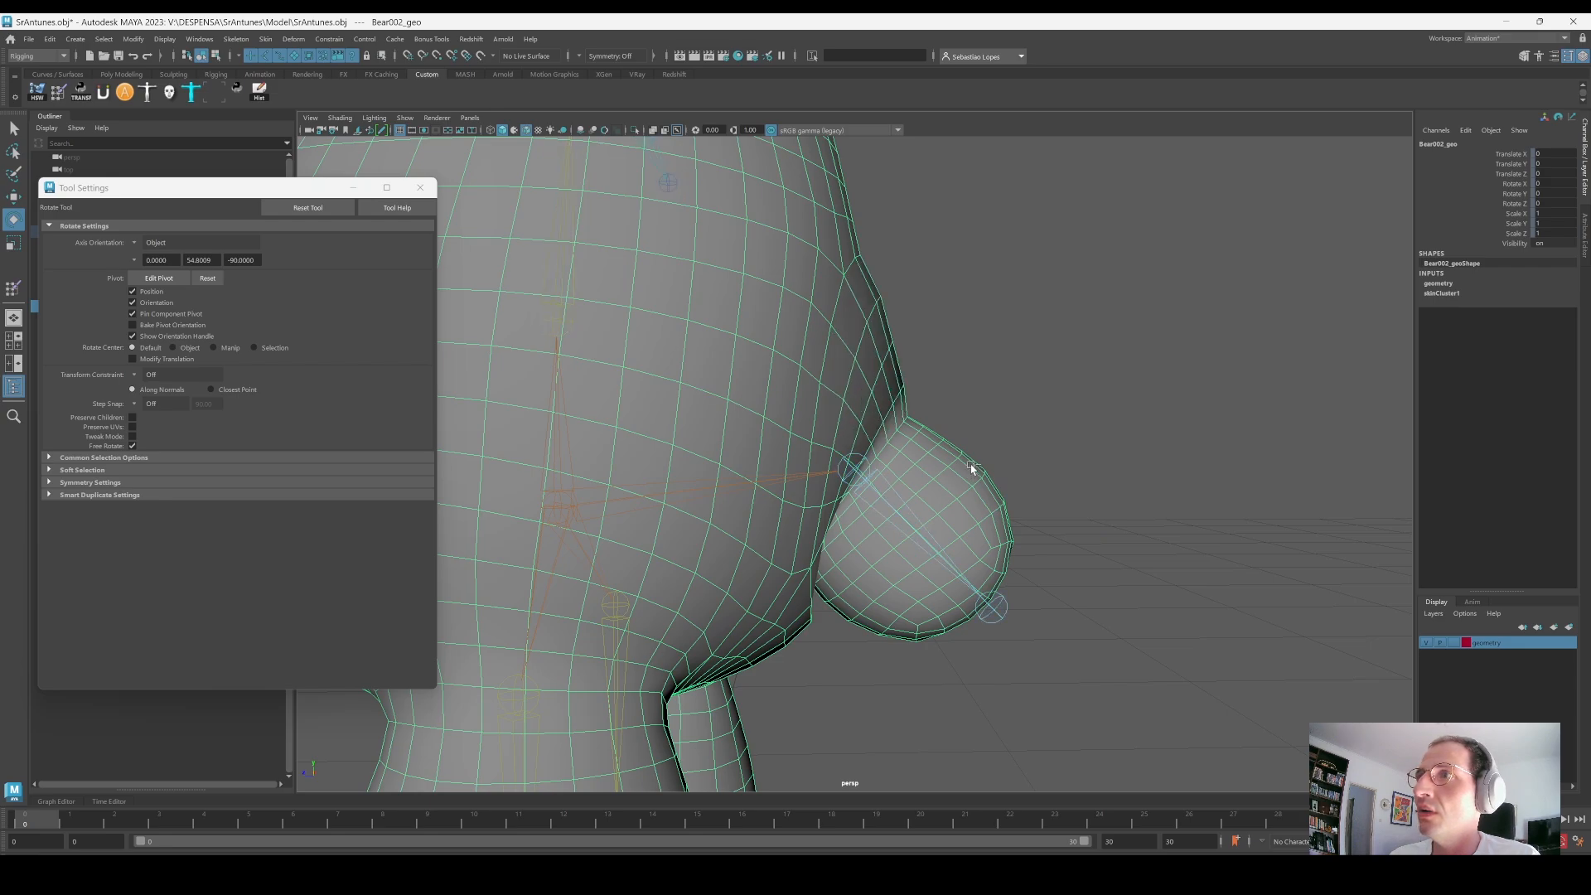
key(ctrl+z)
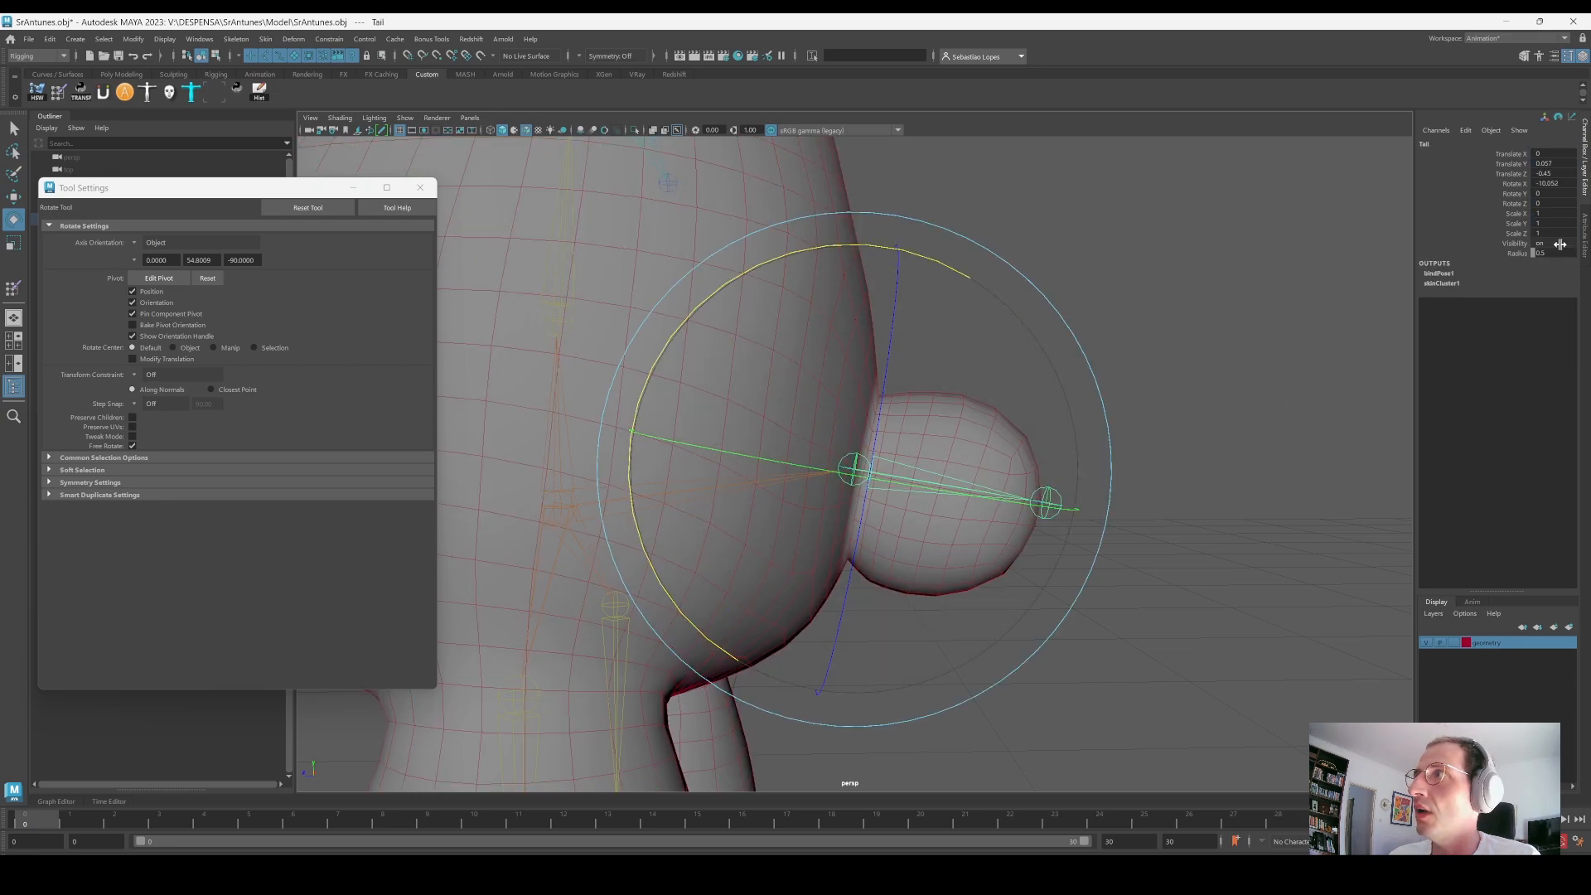
Step: Copy the Tail joint's Rotate X value of -10.052 into its Joint Orient X
click(1568, 184)
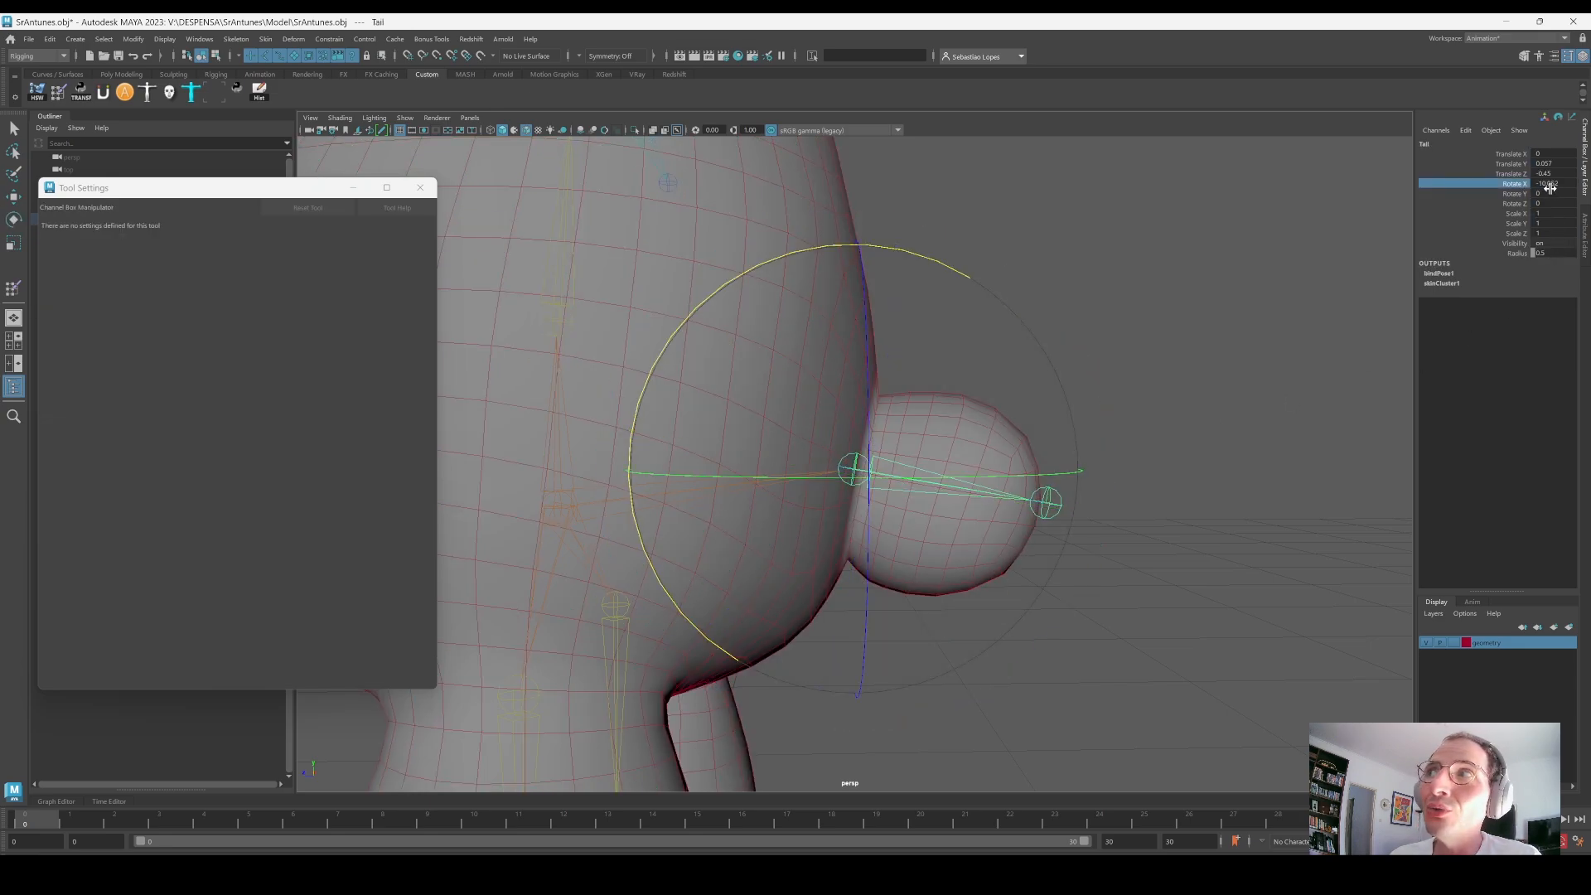
alt+drag(1037, 419, 973, 340)
scroll(862, 442, down, 3)
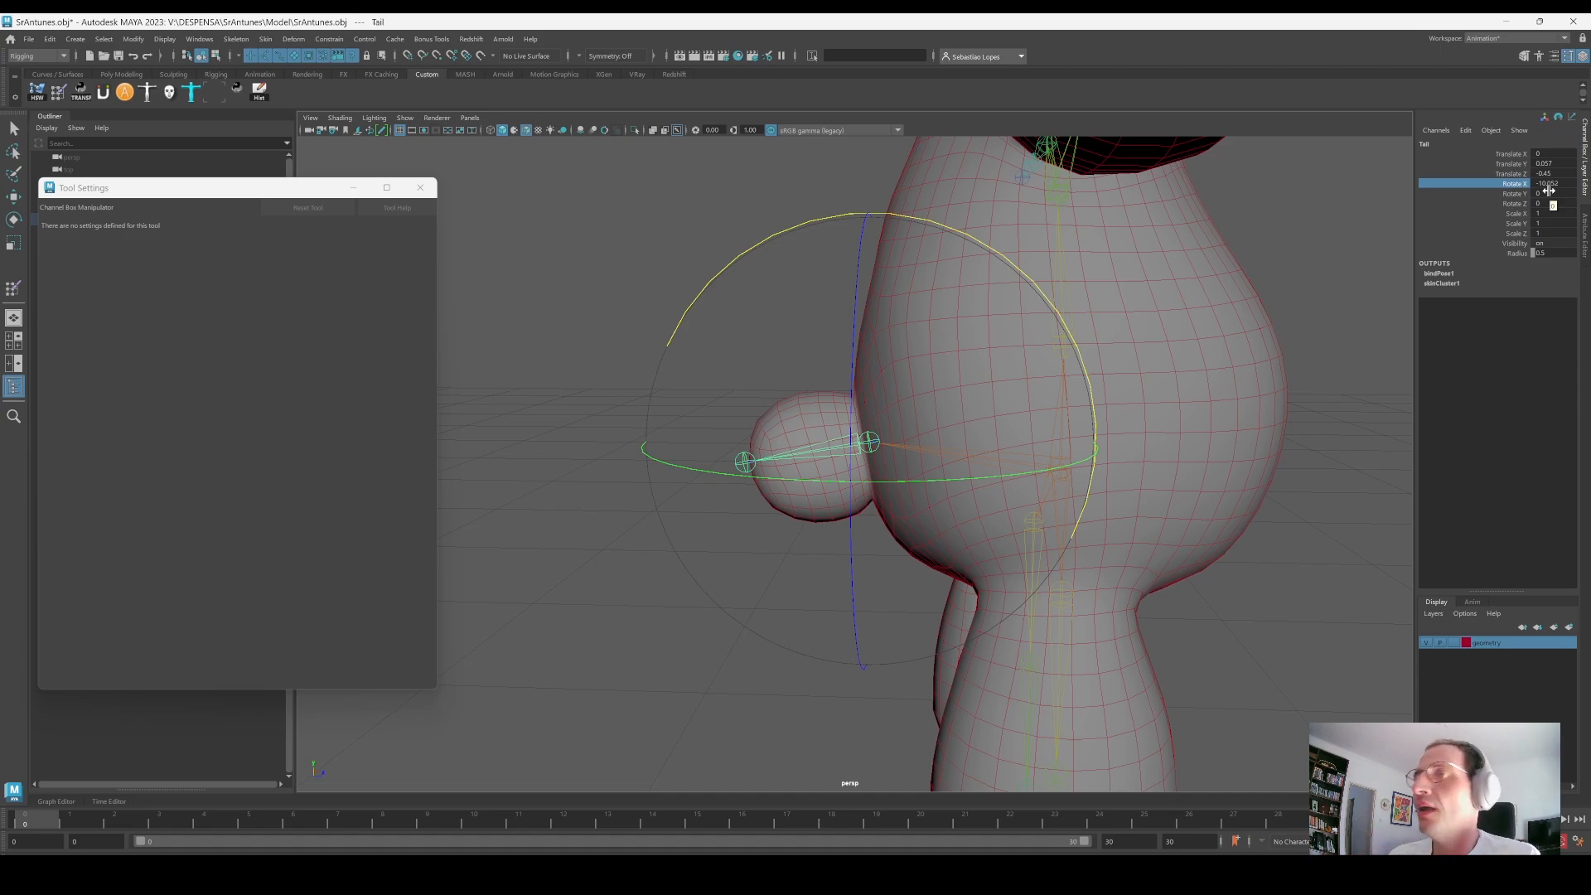
alt+right_drag(1162, 346, 1226, 373)
alt+middle_drag(1227, 373, 1247, 367)
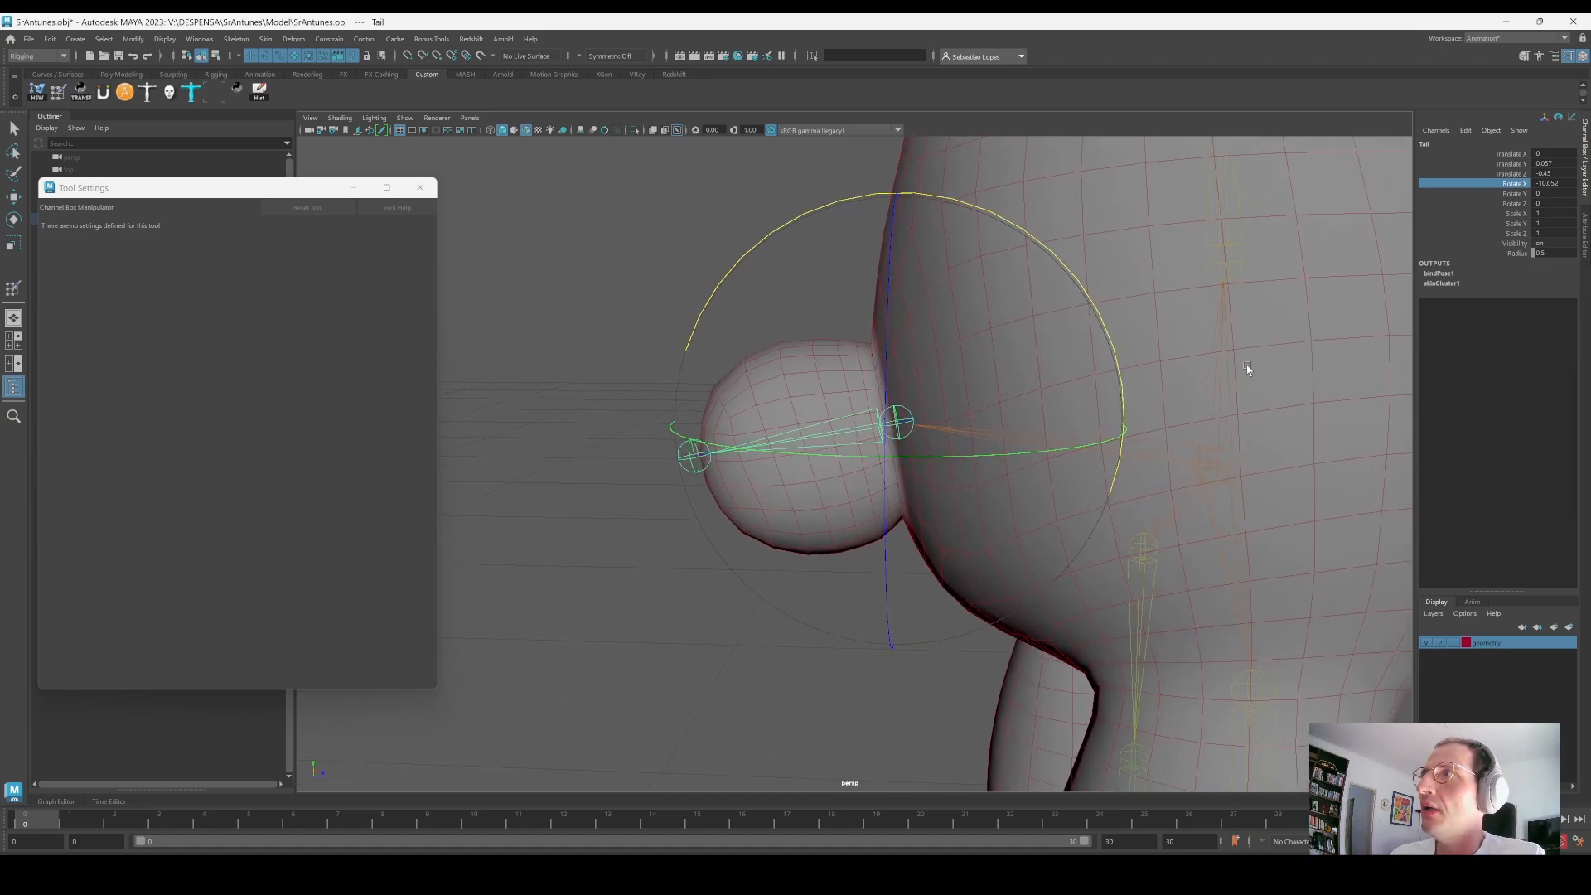
double_click(1542, 183)
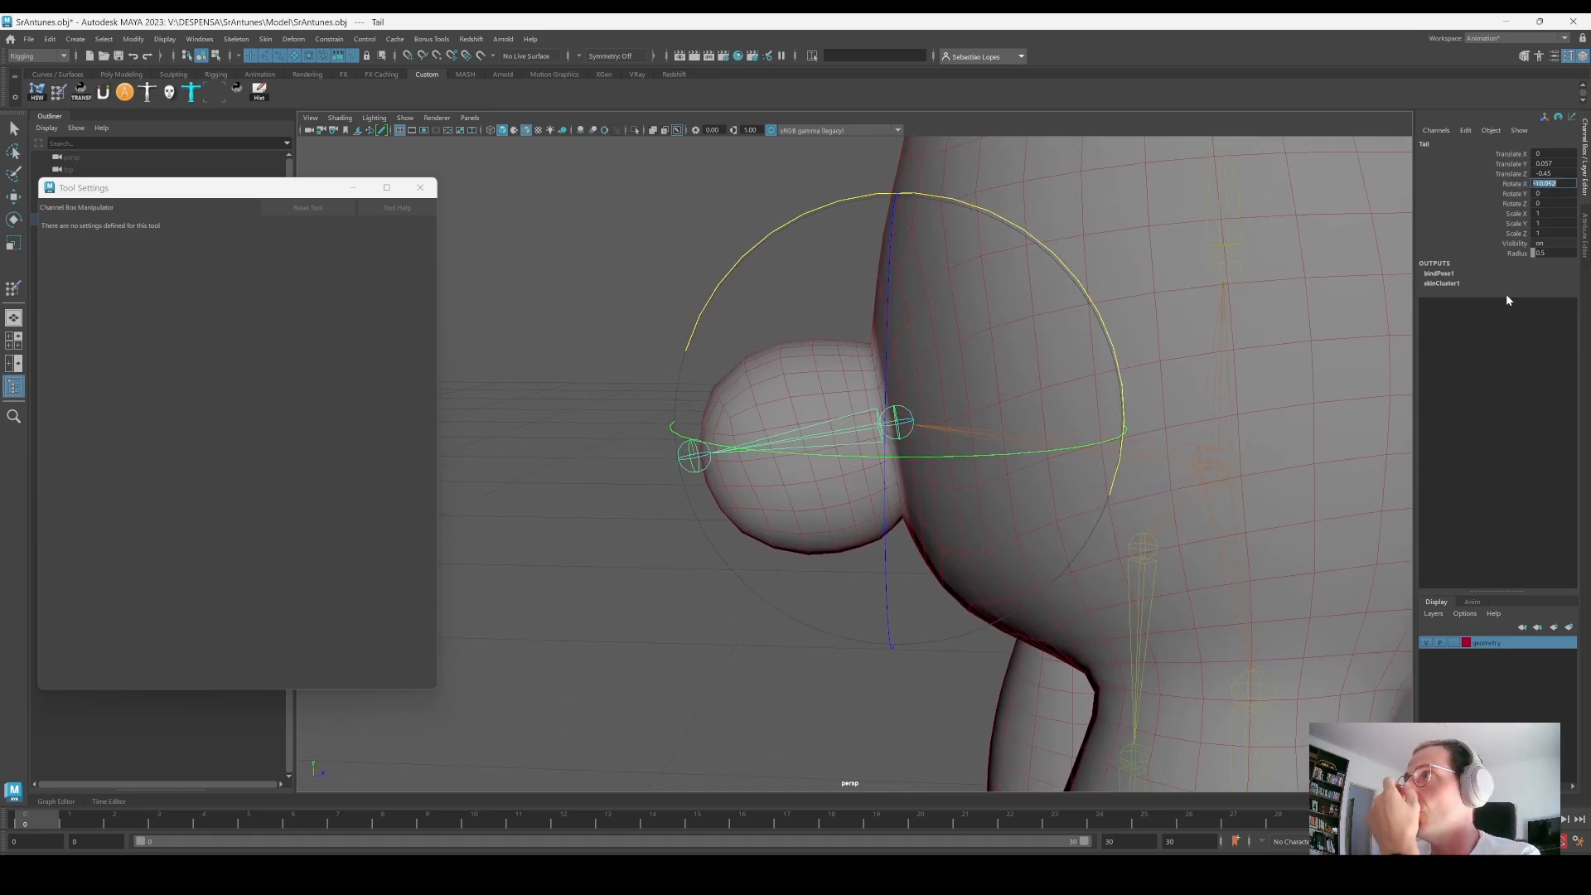
key(ctrl+a)
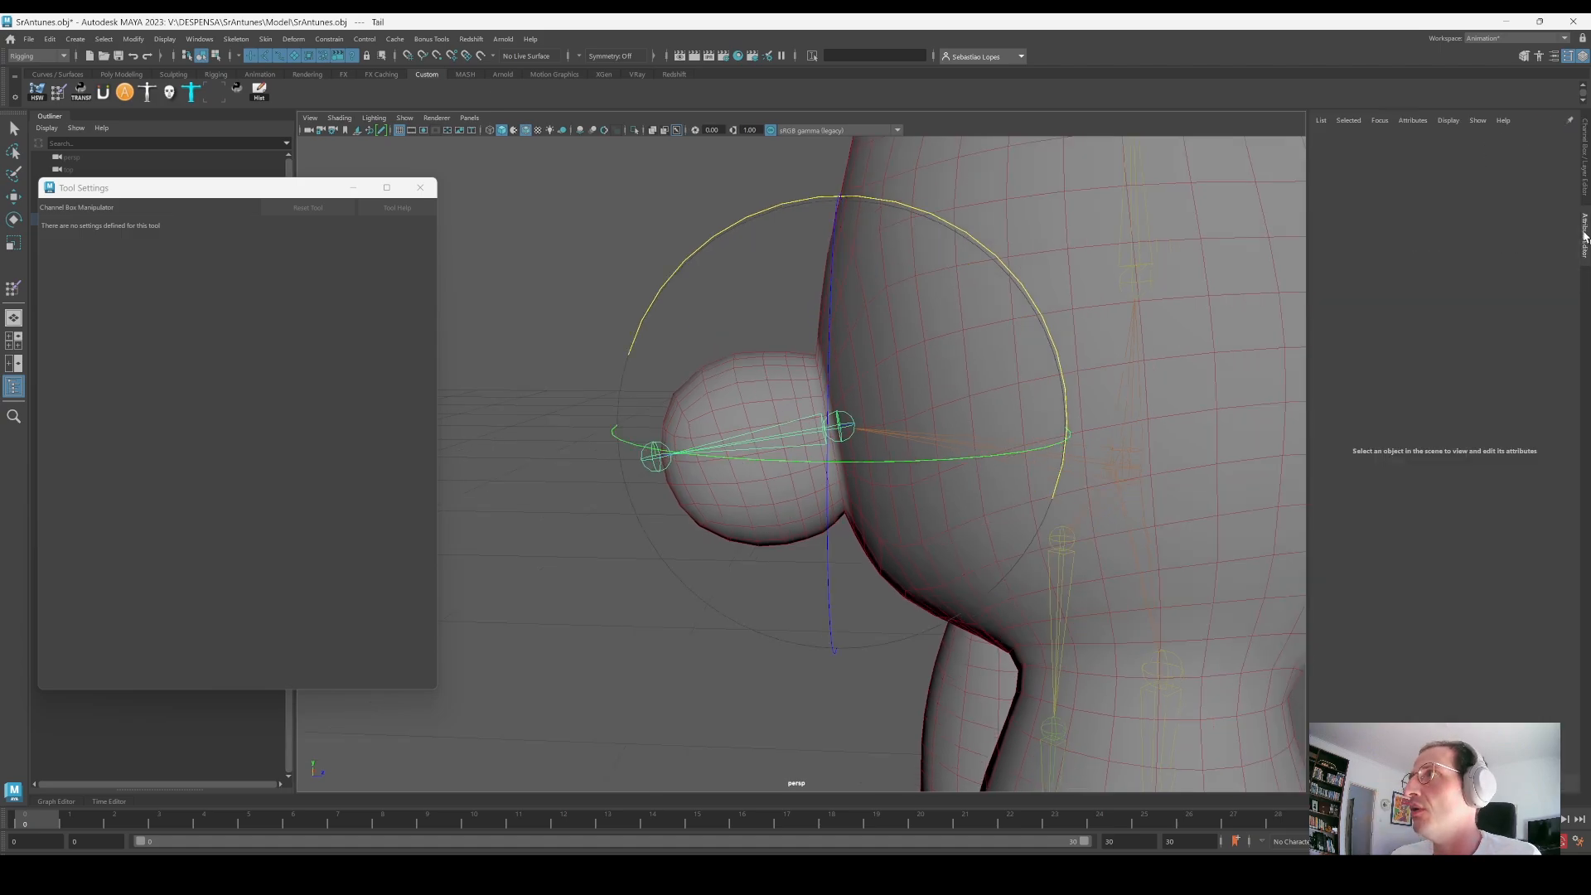
click(1439, 411)
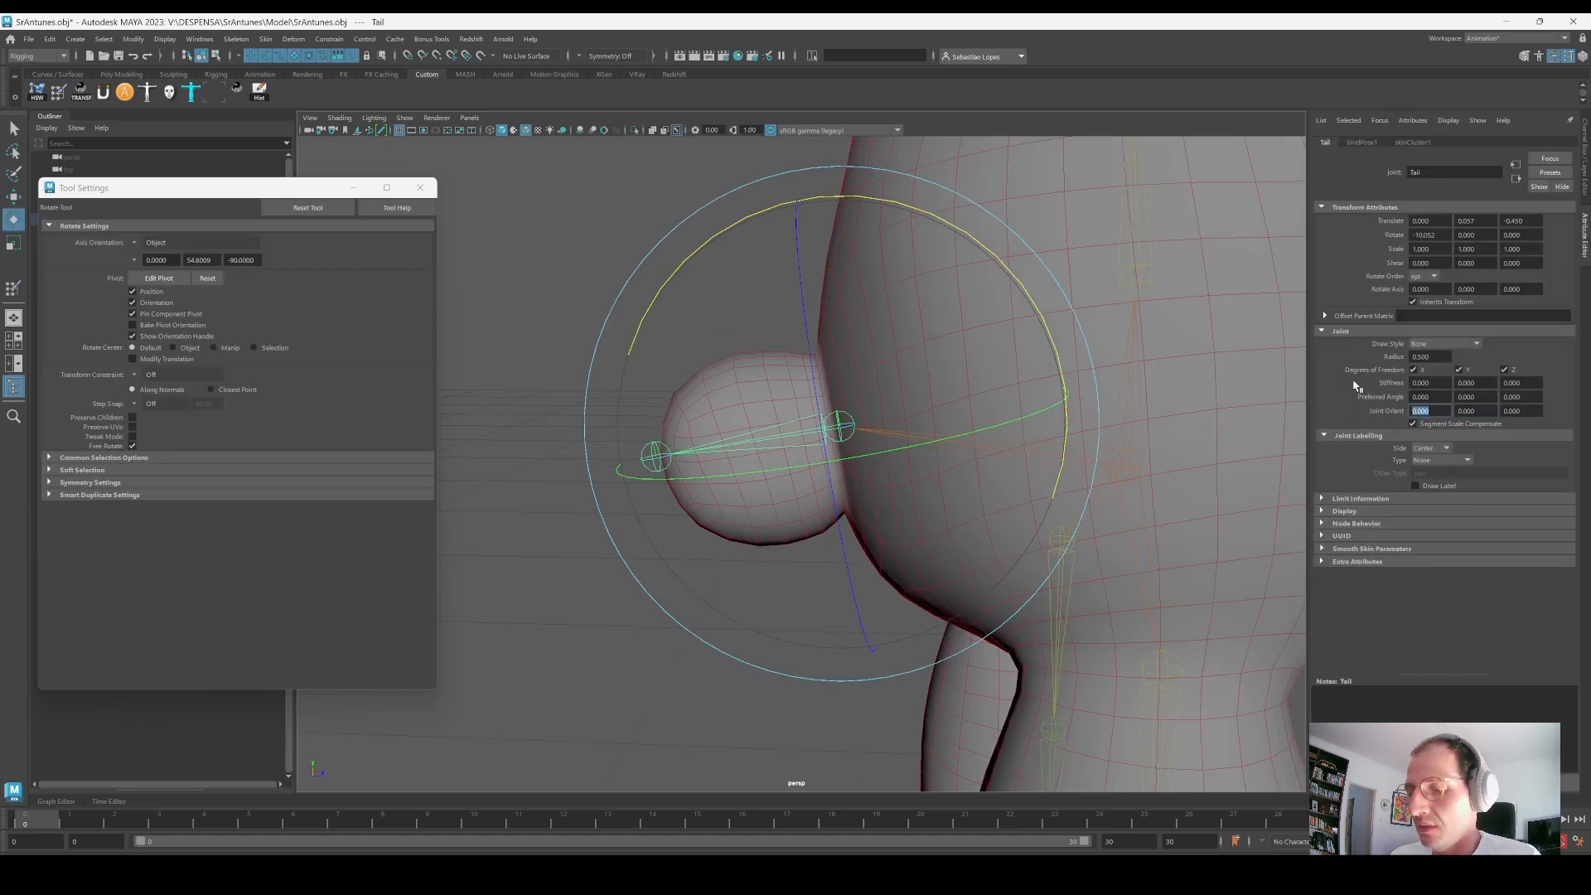
key(Return)
Step: Set the Tail joint's Rotate X to 0 so only the joint orientation holds the tail's angle
click(1437, 236)
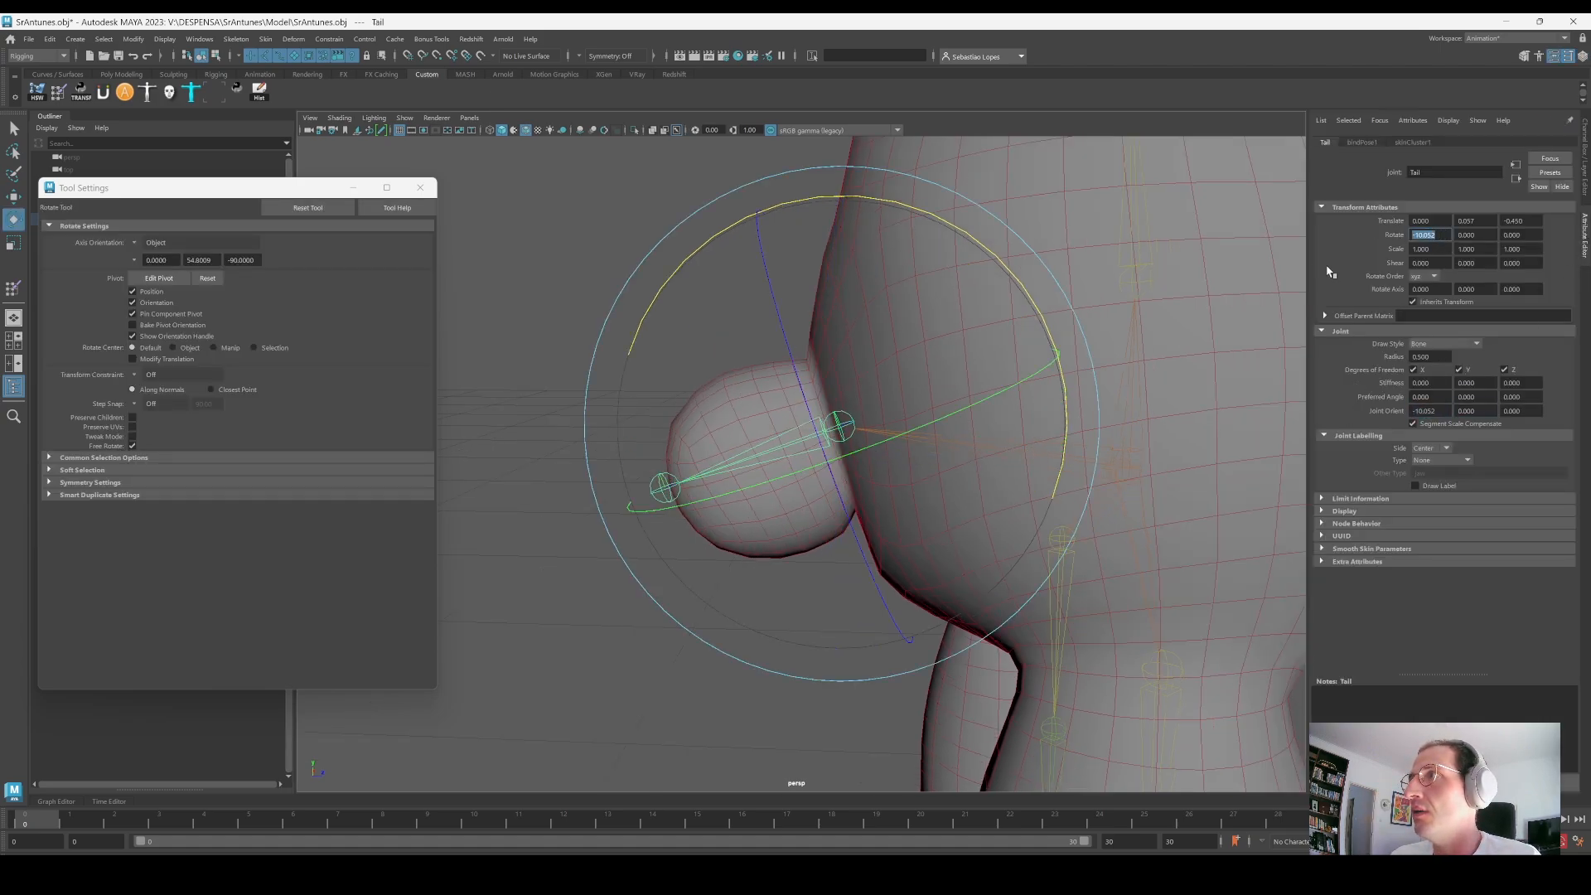
text(0)
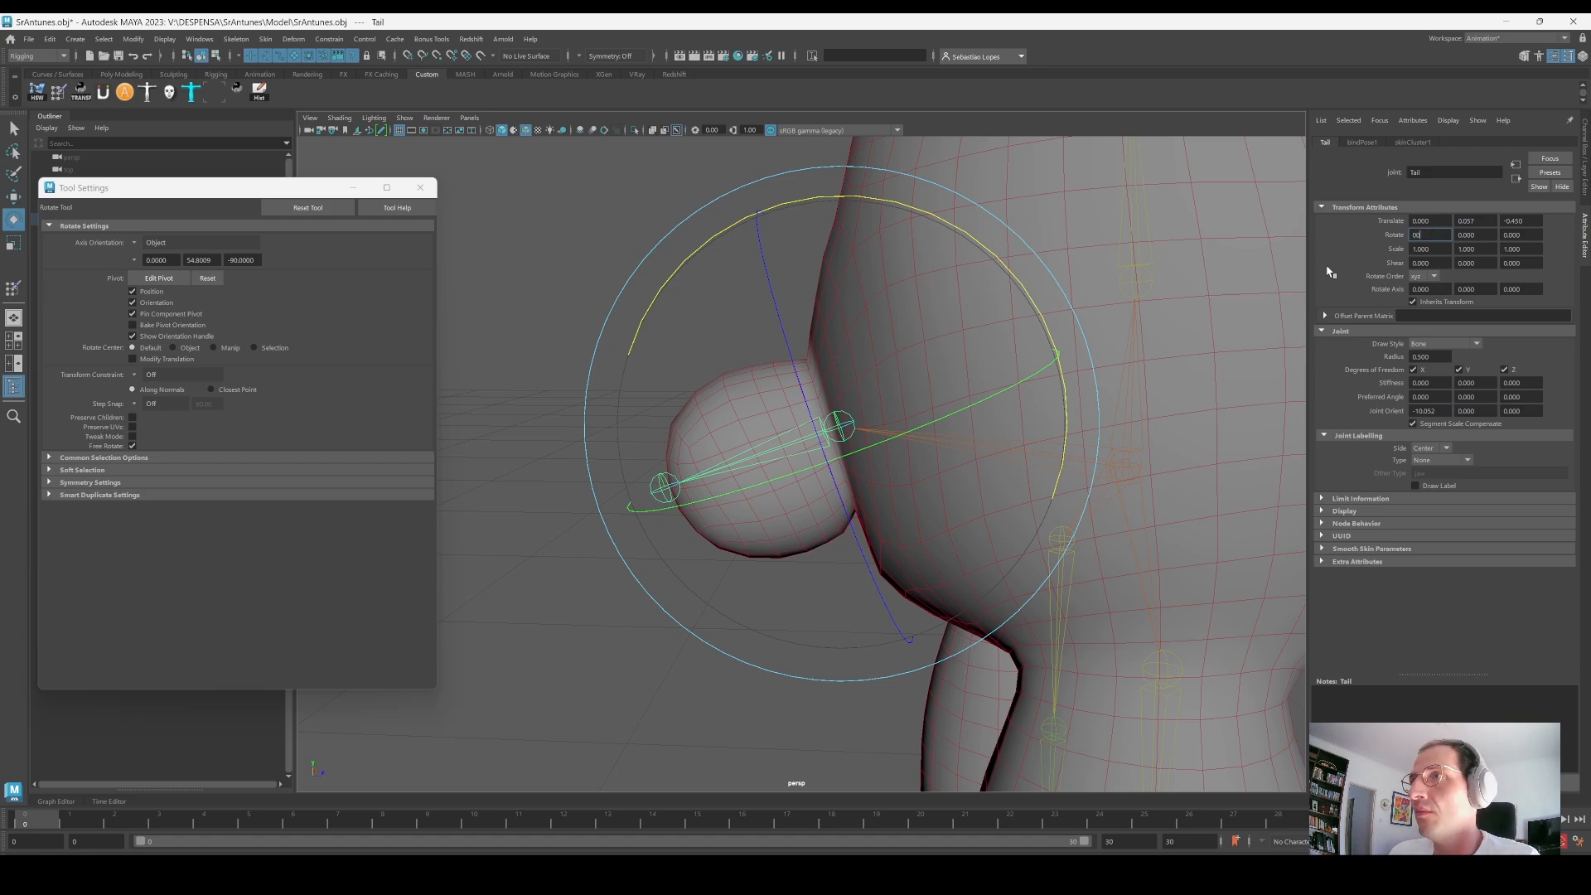
text(0)
key(Return)
alt+drag(640, 241, 991, 458)
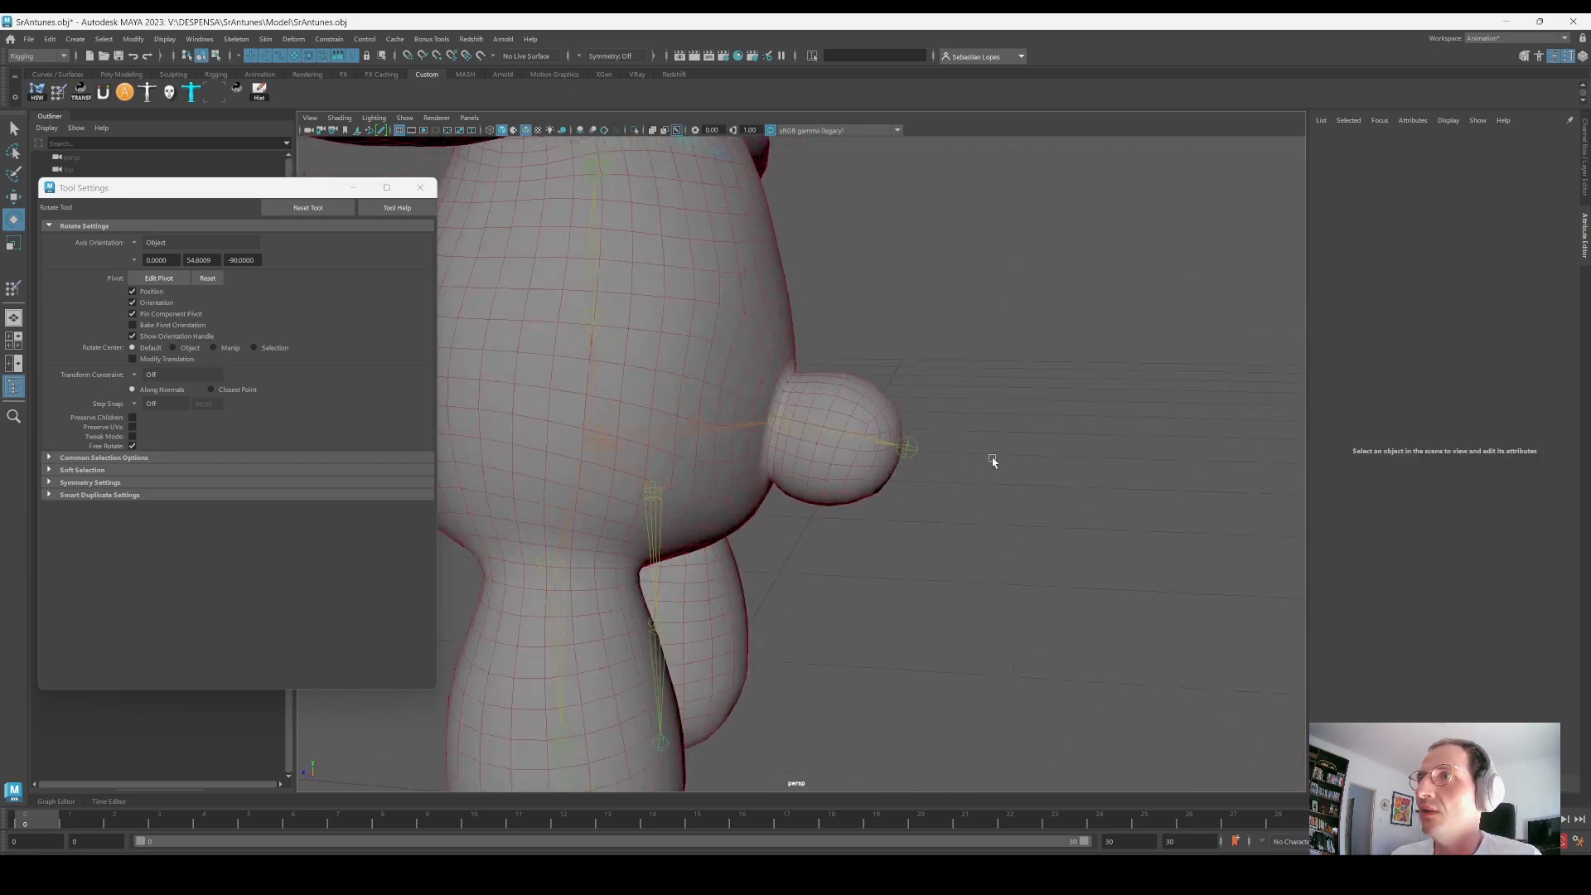
click(1584, 187)
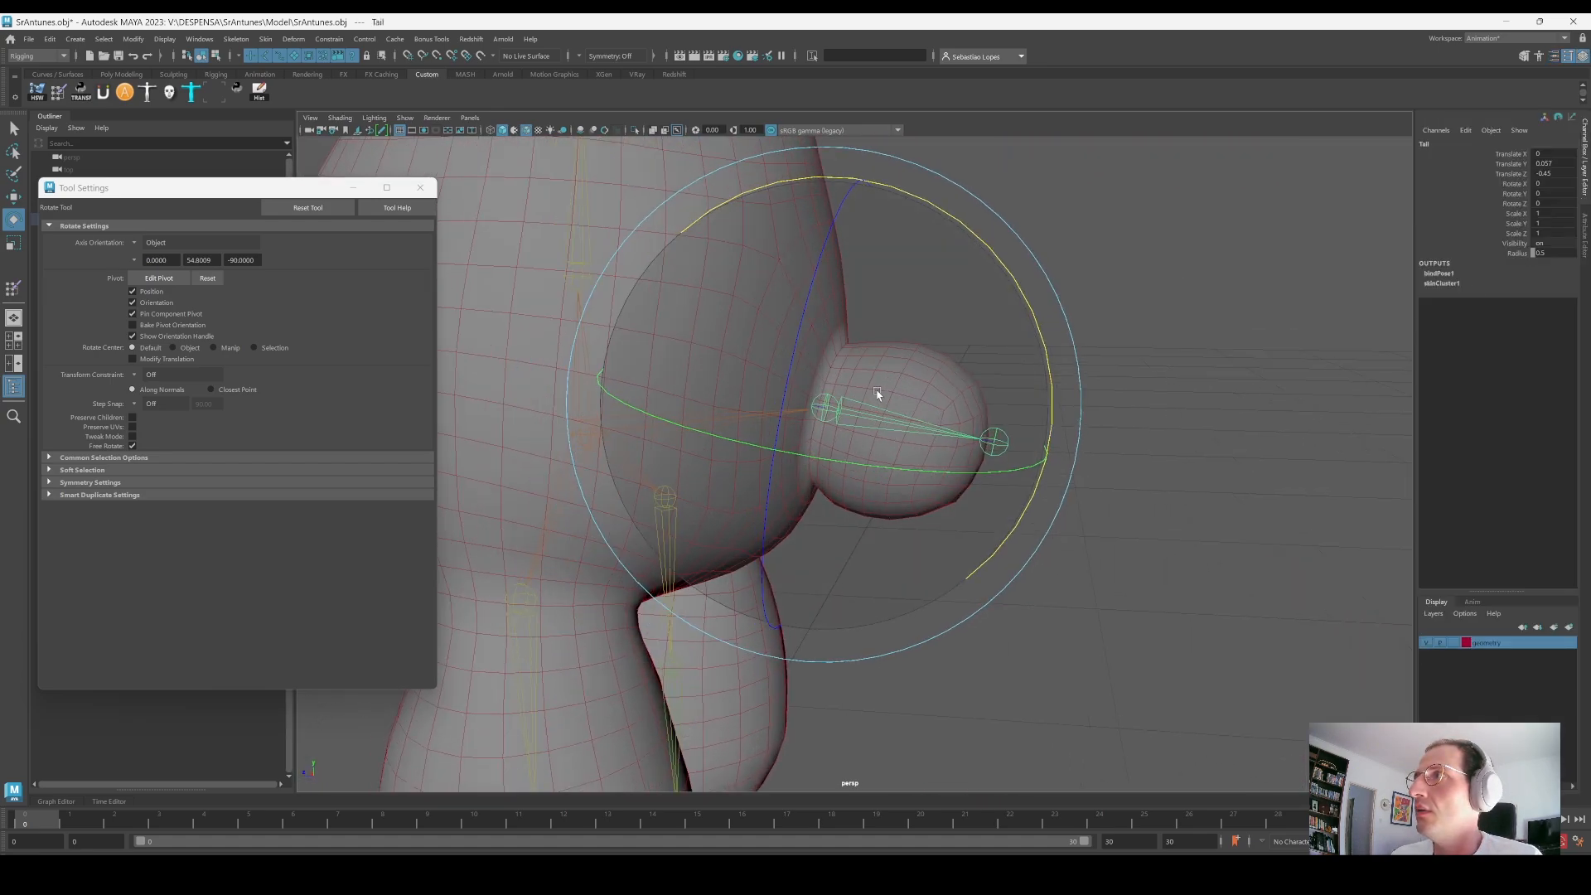
Step: Inspect the tail's rest pose up close and review the Tail joint's Joint Orient and Rotate values
alt+right_drag(876, 394, 984, 407)
alt+middle_drag(983, 407, 1022, 390)
click(1131, 385)
click(956, 348)
click(873, 401)
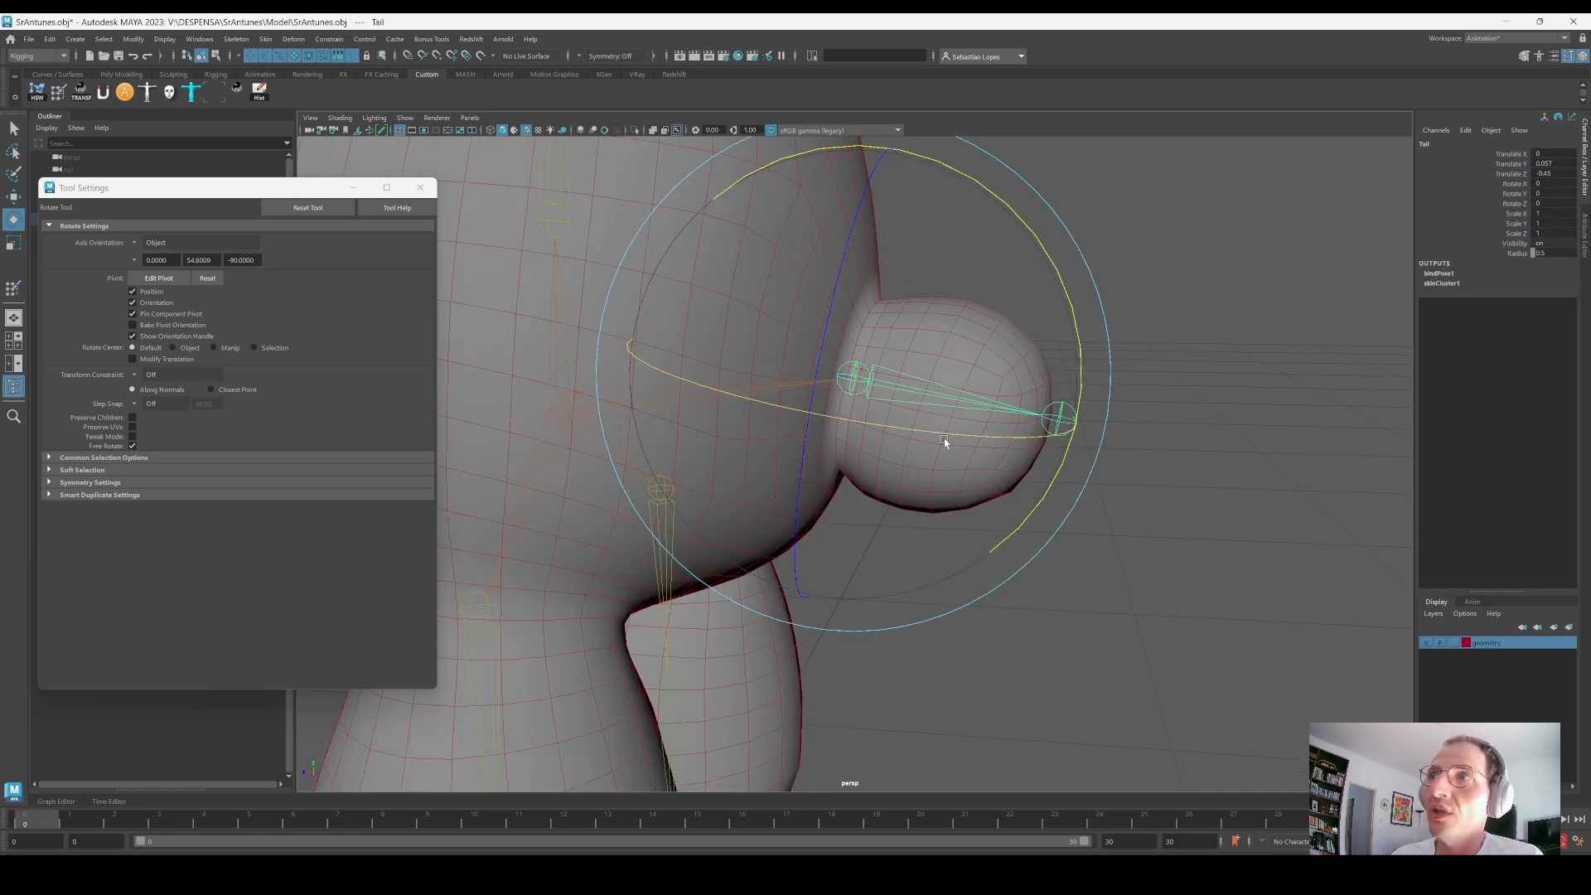
click(1585, 223)
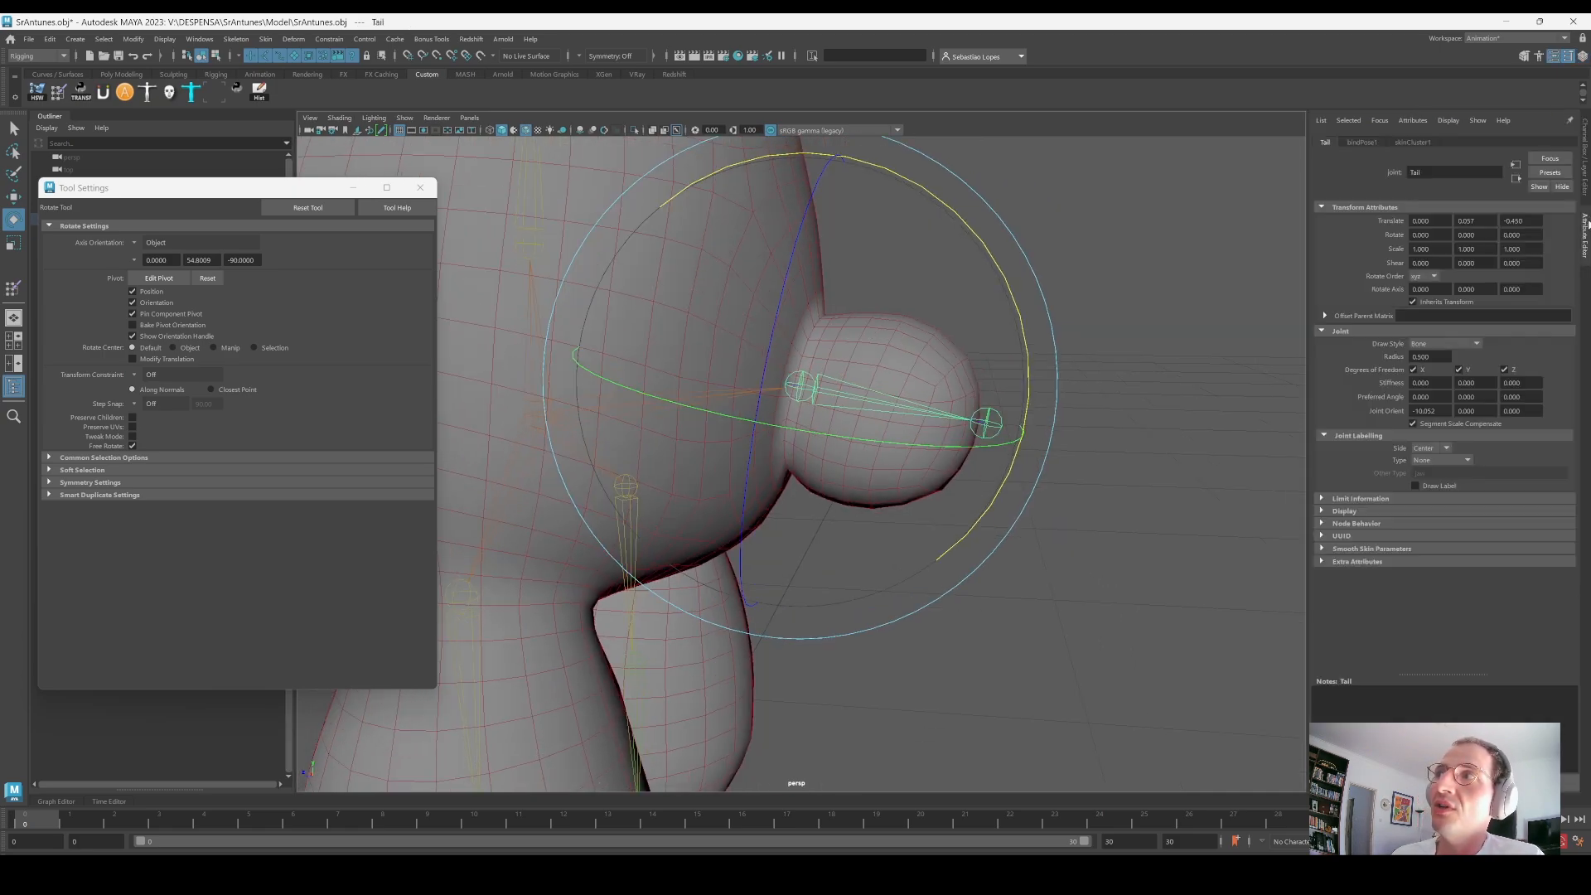
click(1434, 411)
click(1430, 236)
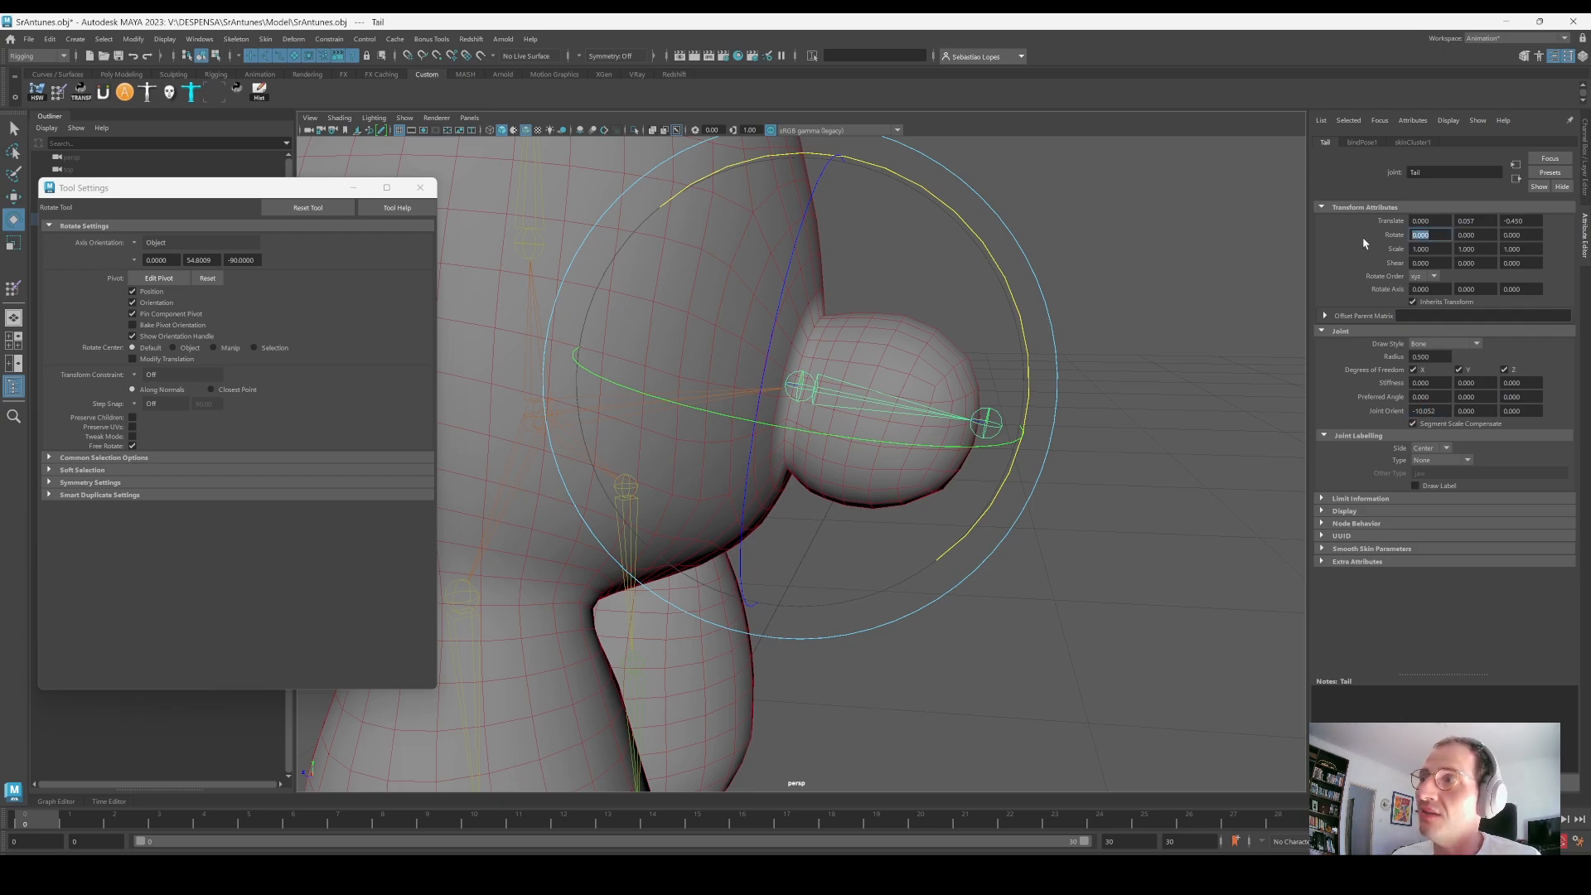
key(ctrl+a)
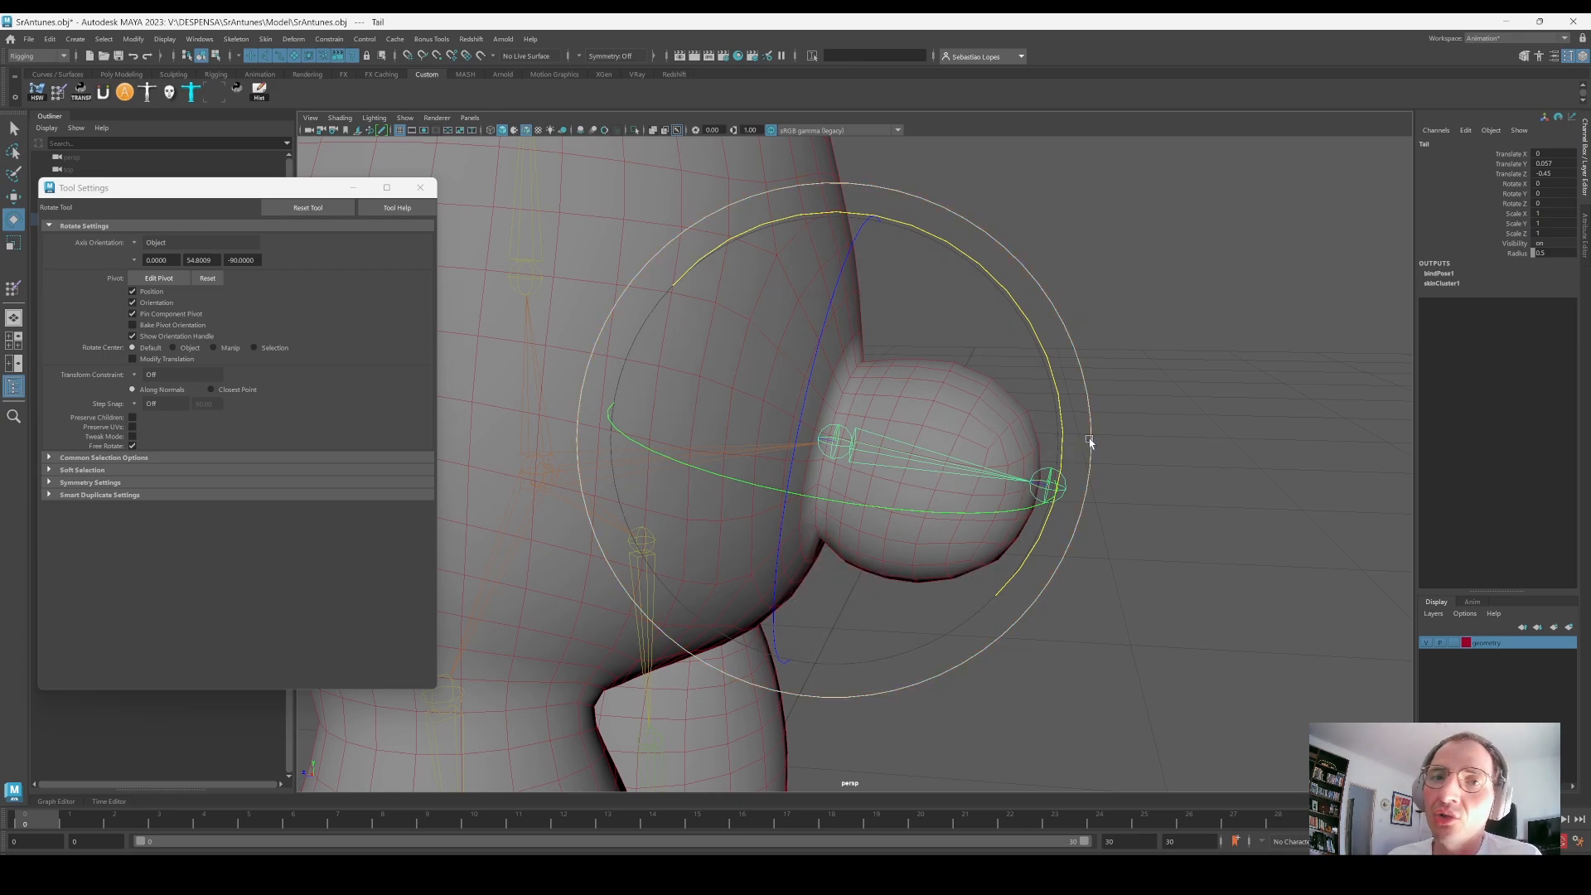
alt+middle_drag(1063, 486, 1074, 469)
click(1201, 400)
click(915, 453)
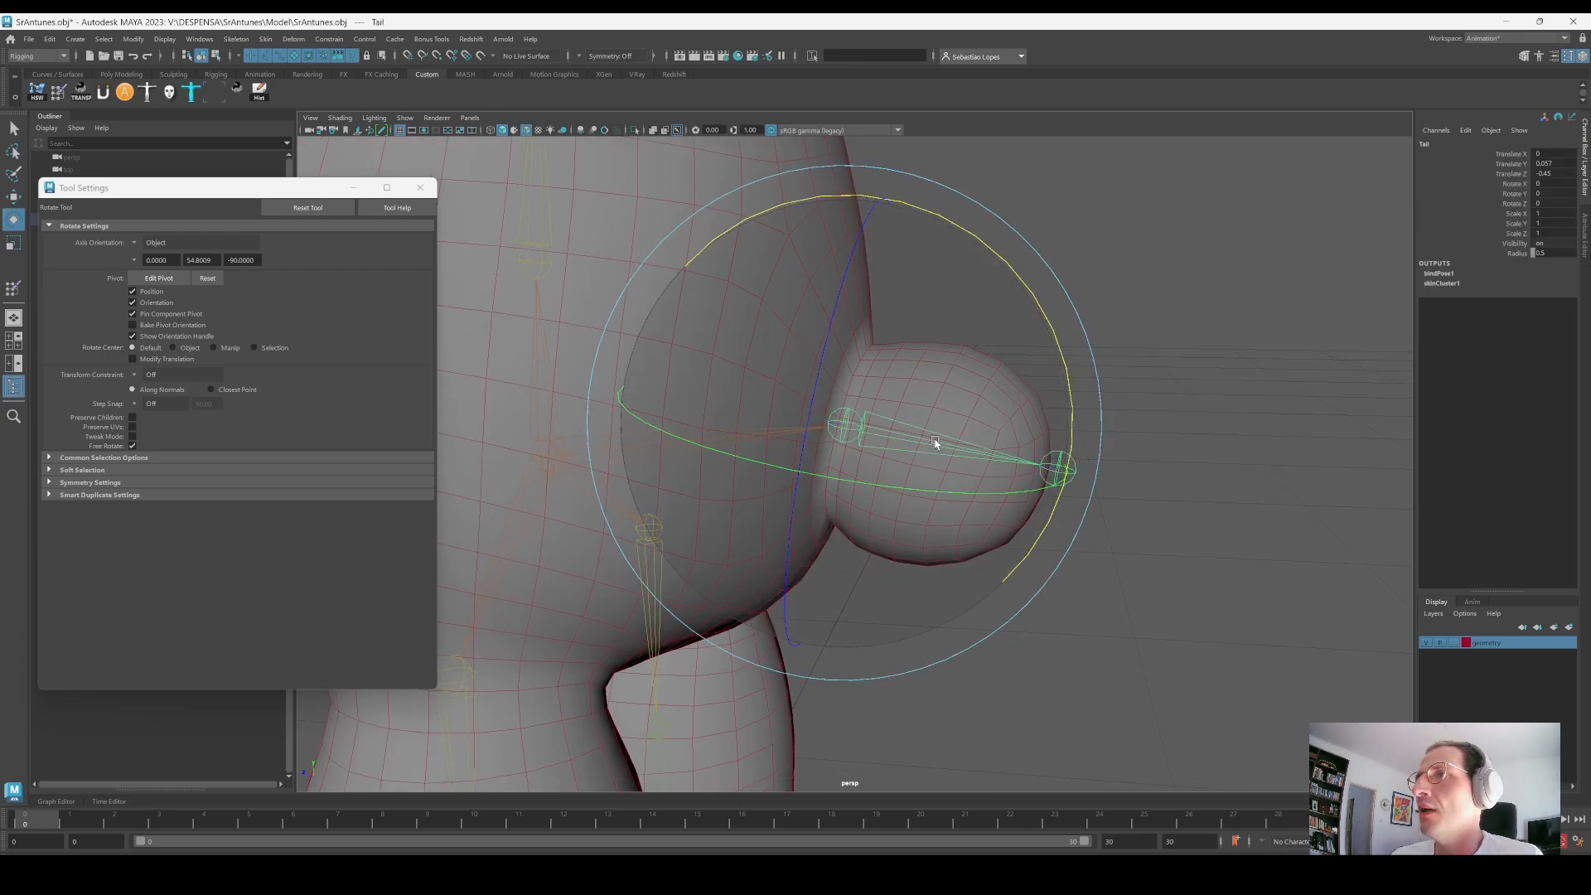
Step: Start Paint Skin Weights on the bear mesh and examine the Spine01 influence around both sides of the tail
mouse_move(936, 443)
alt+mouse_down()
mouse_move(942, 422)
mouse_move(907, 430)
alt+mouse_up()
key(q)
click(994, 433)
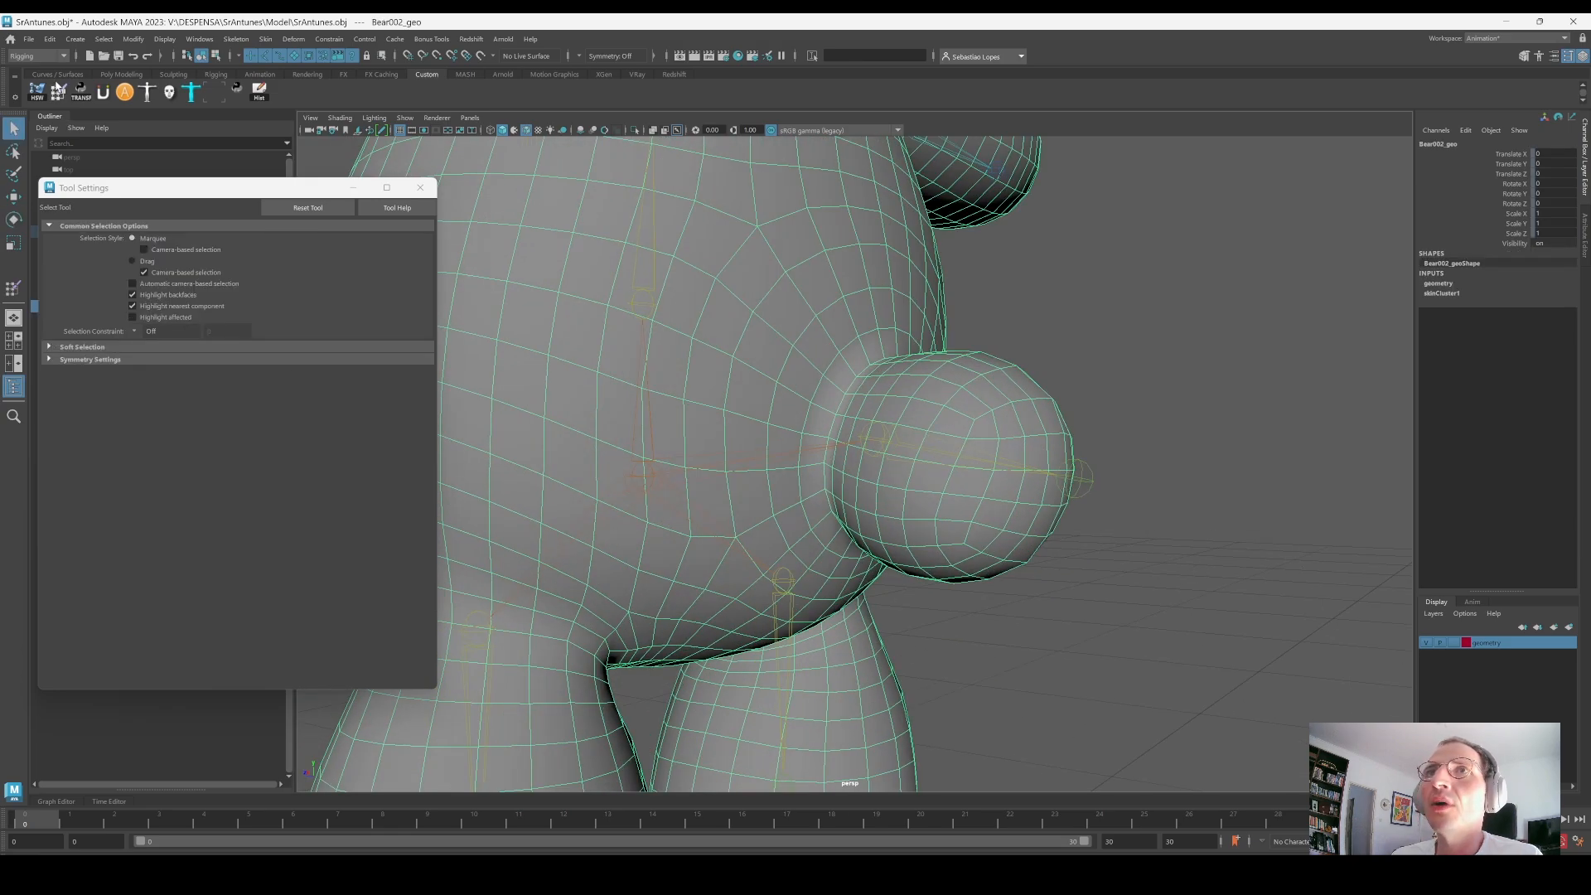
click(58, 92)
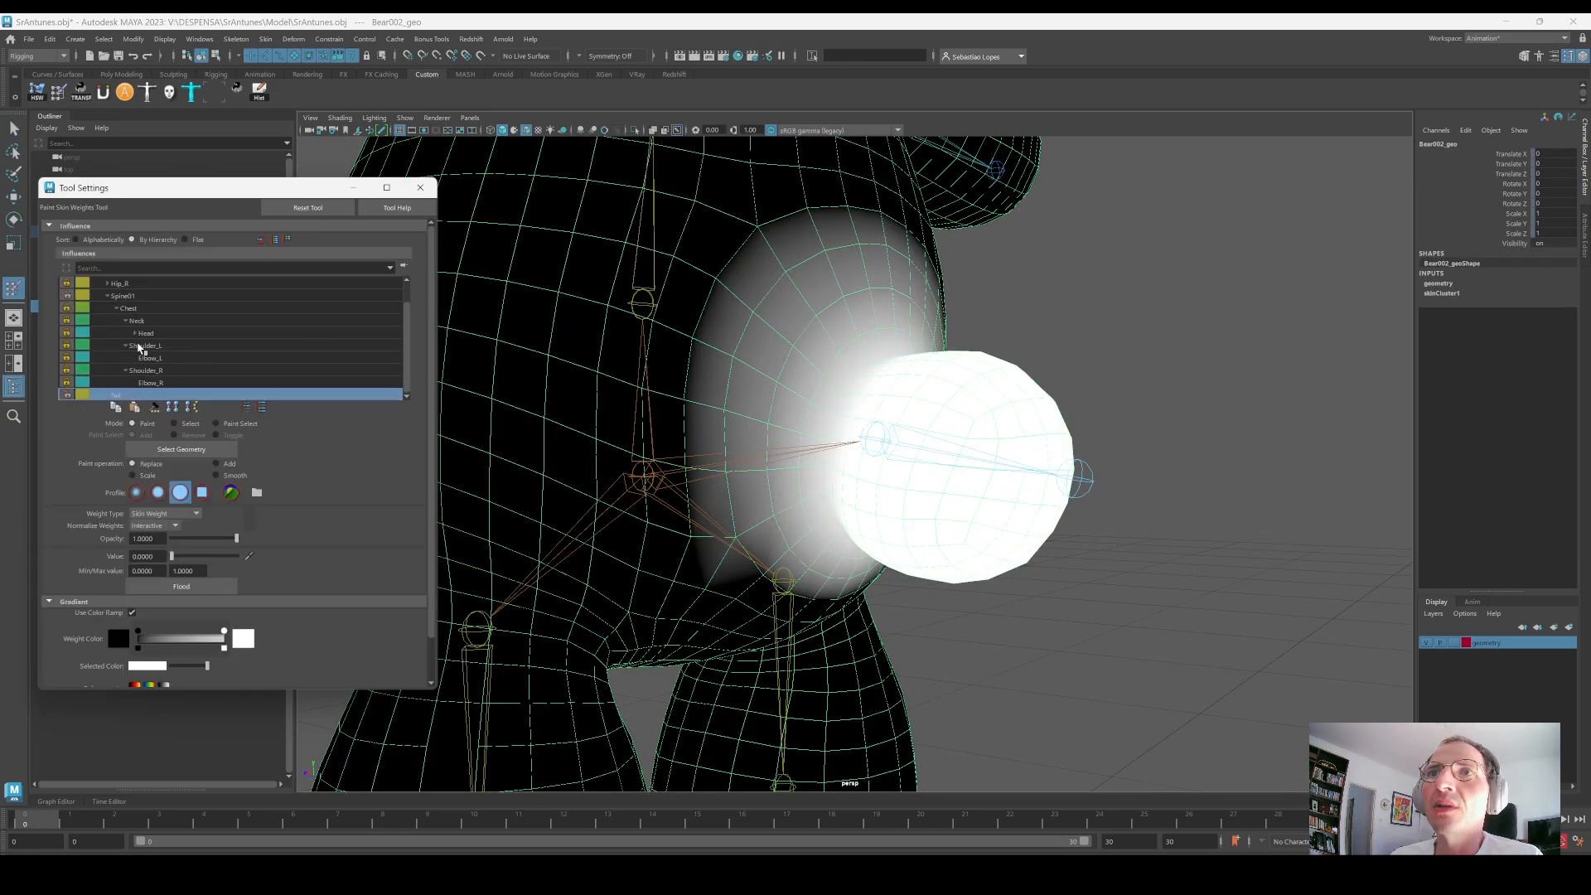
click(128, 297)
scroll(141, 331, up, 1)
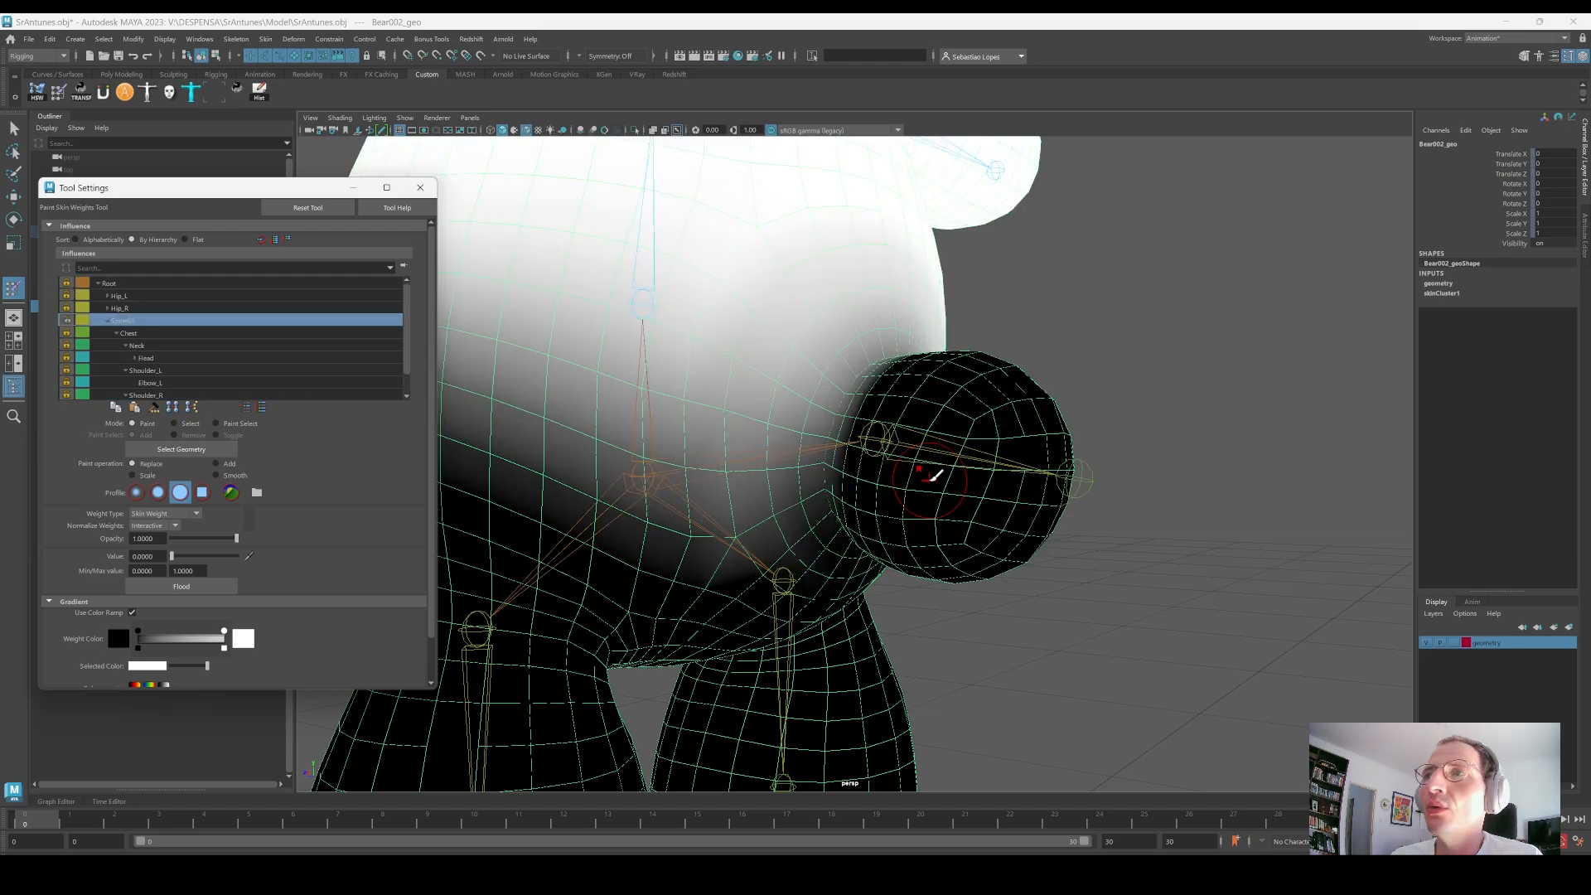
alt+drag(934, 475, 679, 476)
scroll(136, 328, down, 1)
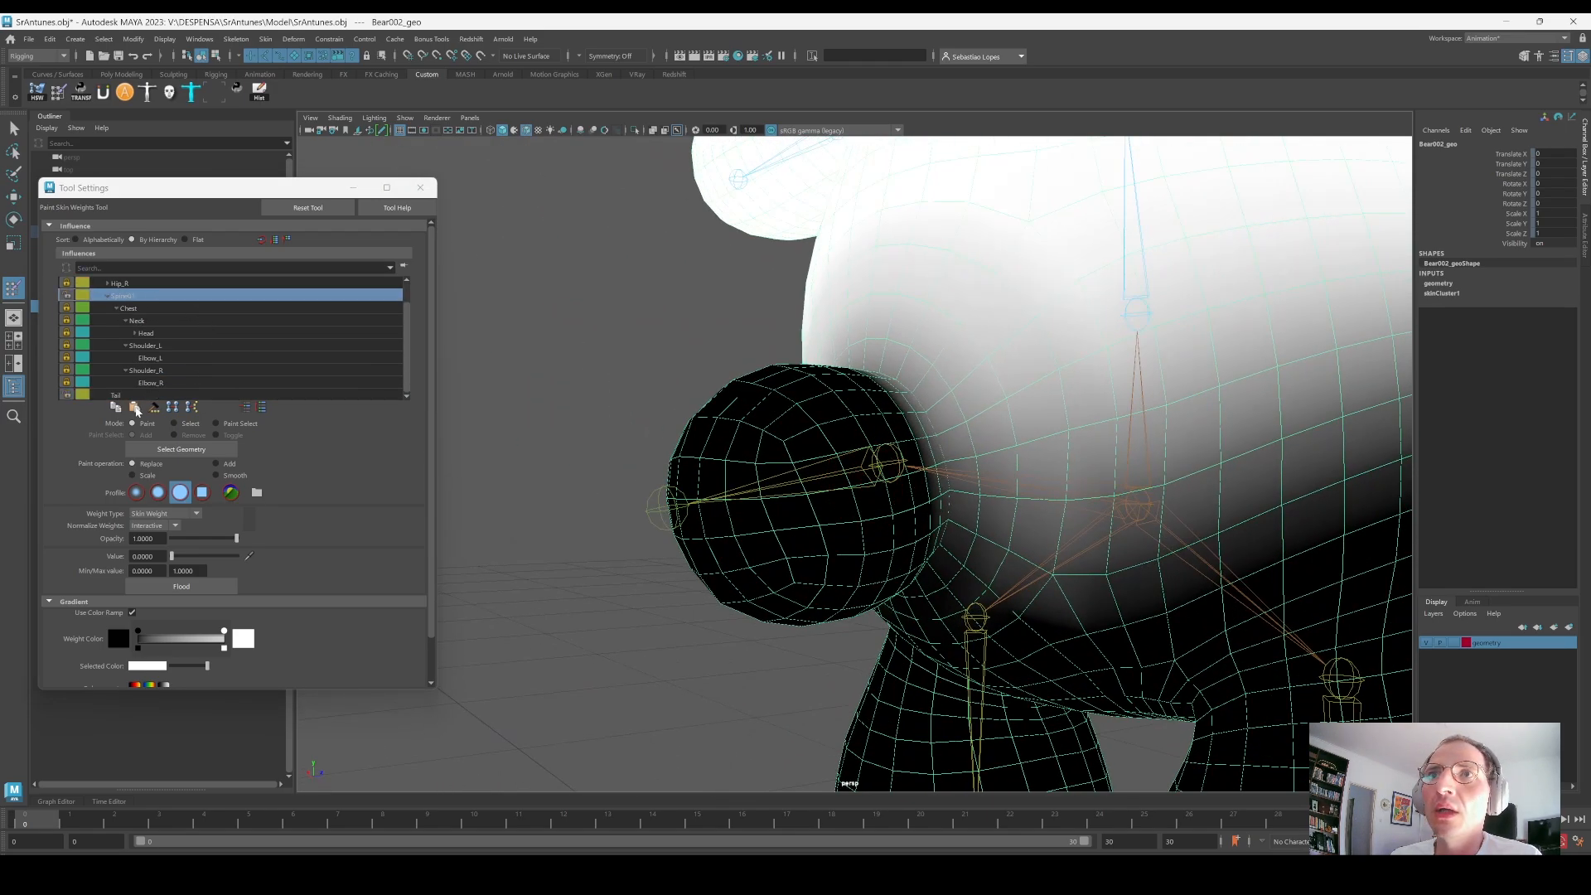
Step: Paint the Tail influence to 0 in Replace mode over the back around and below the tail
click(134, 395)
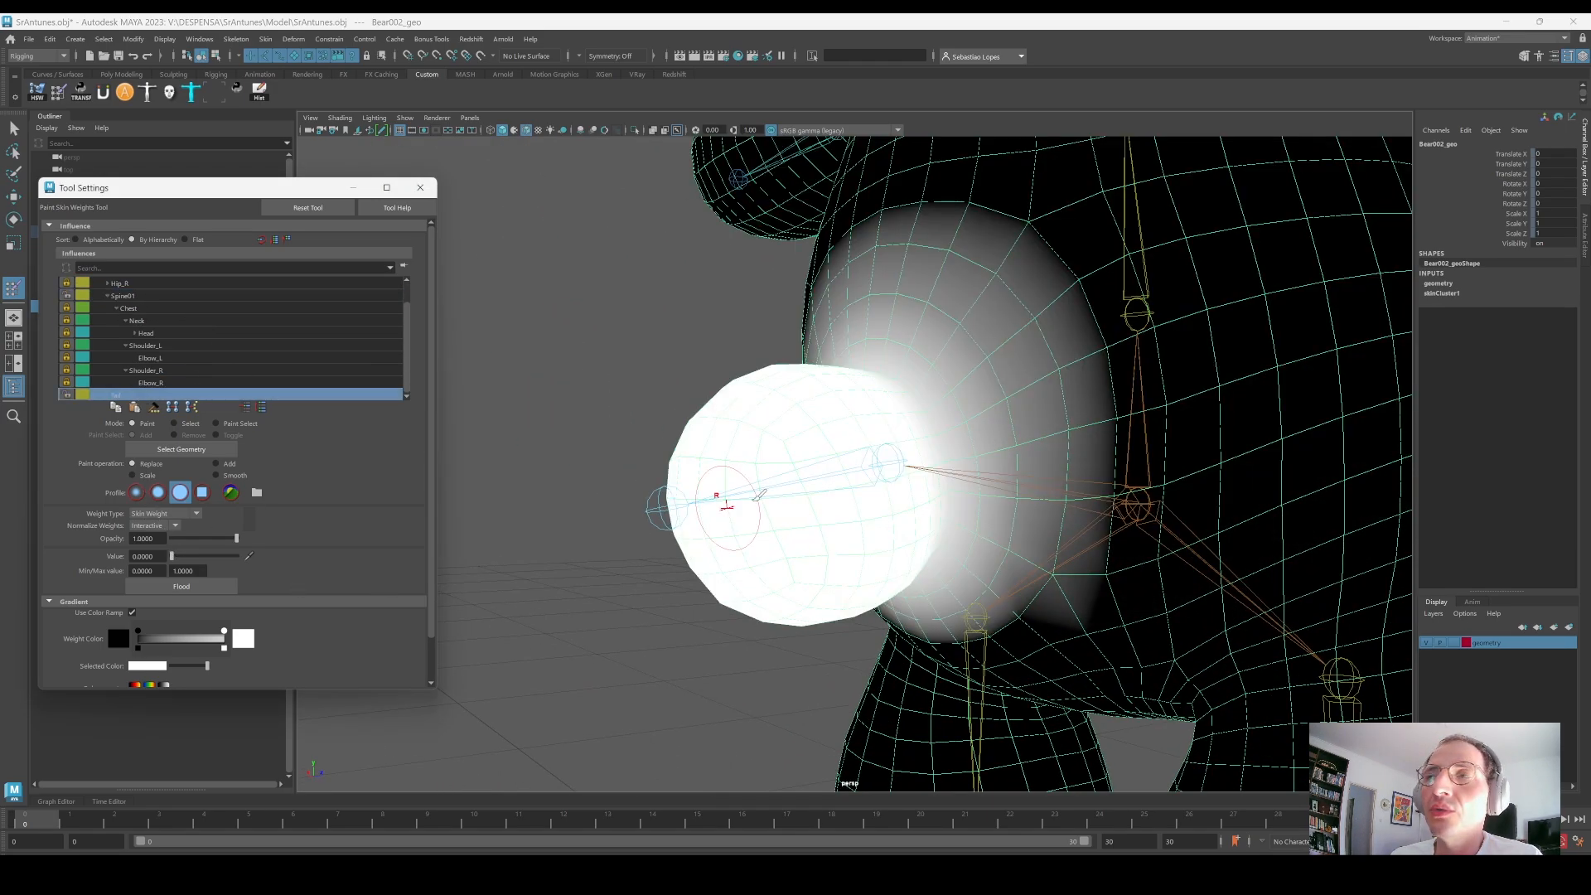
mouse_move(758, 495)
alt+mouse_down()
mouse_move(911, 389)
mouse_move(959, 265)
mouse_move(1082, 313)
mouse_move(922, 298)
mouse_move(1046, 393)
mouse_move(1006, 366)
mouse_move(952, 383)
alt+mouse_up()
mouse_move(953, 383)
mouse_down()
mouse_move(1014, 439)
mouse_move(1149, 382)
mouse_move(867, 336)
mouse_up()
mouse_move(802, 275)
mouse_down()
mouse_move(728, 356)
mouse_move(806, 374)
mouse_move(728, 373)
mouse_move(787, 383)
mouse_move(757, 399)
mouse_move(853, 419)
mouse_move(742, 408)
mouse_move(729, 440)
mouse_move(774, 430)
mouse_up()
scroll(789, 365, up, 3)
scroll(720, 439, up, 3)
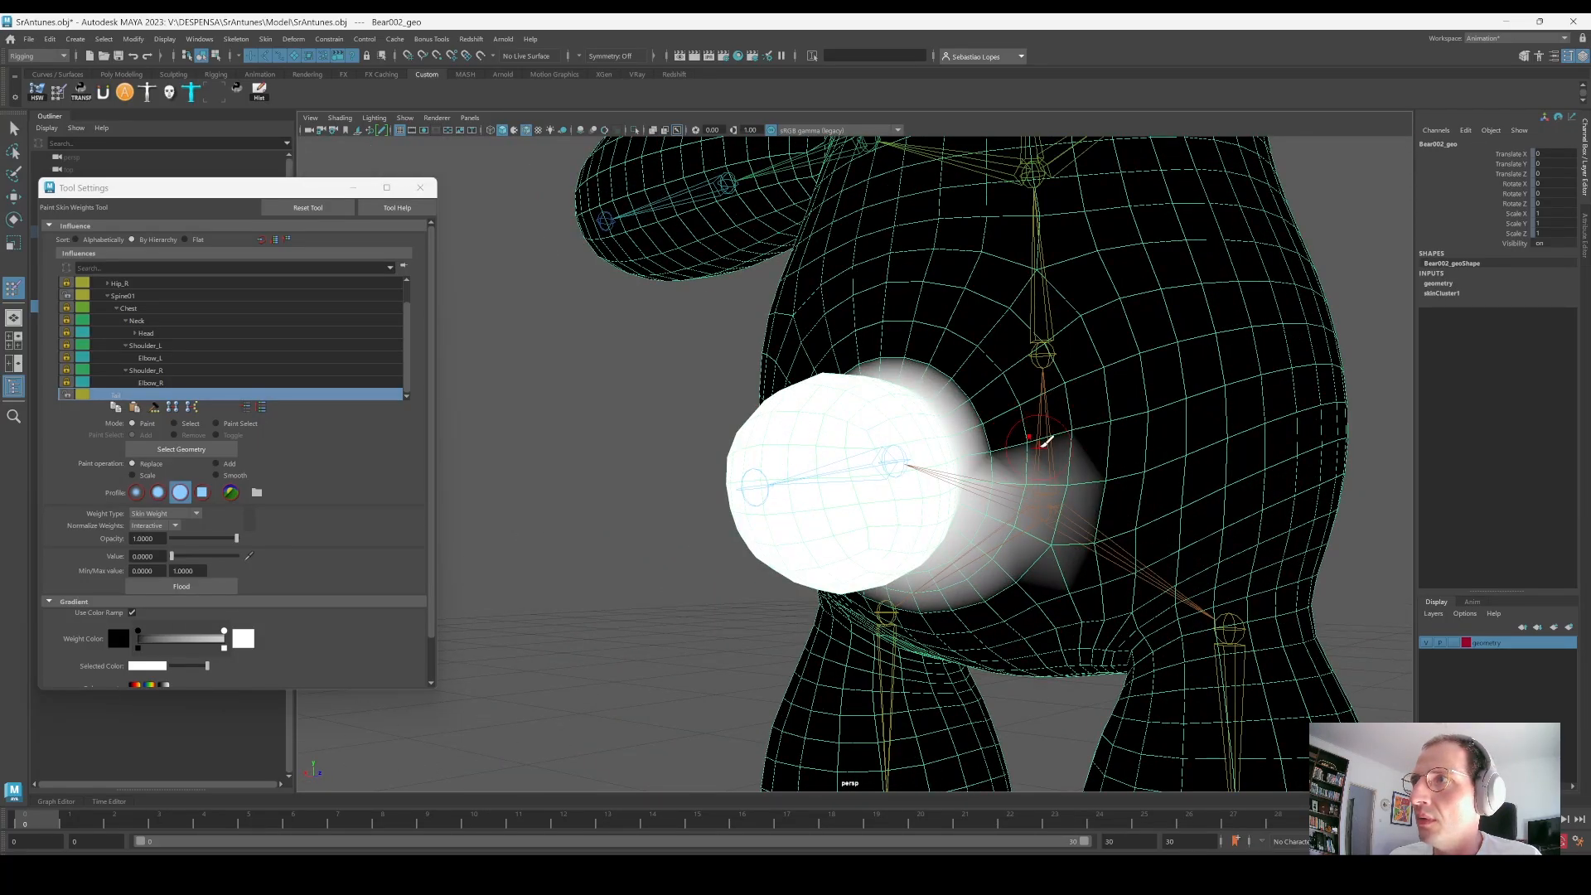
alt+drag(1046, 442, 763, 327)
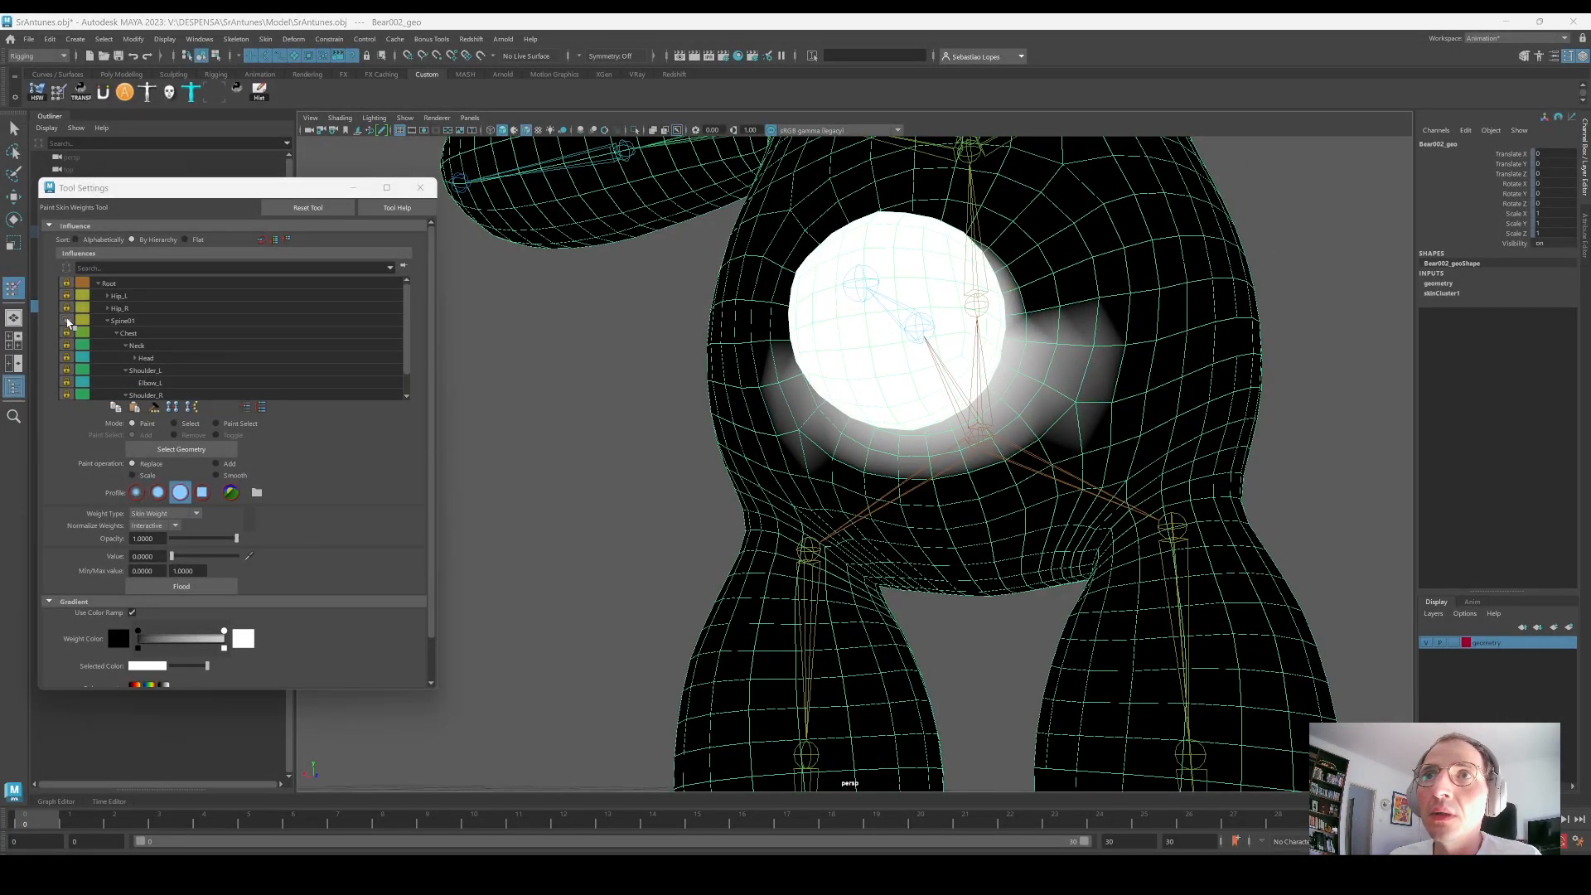
alt+drag(1042, 430, 1048, 404)
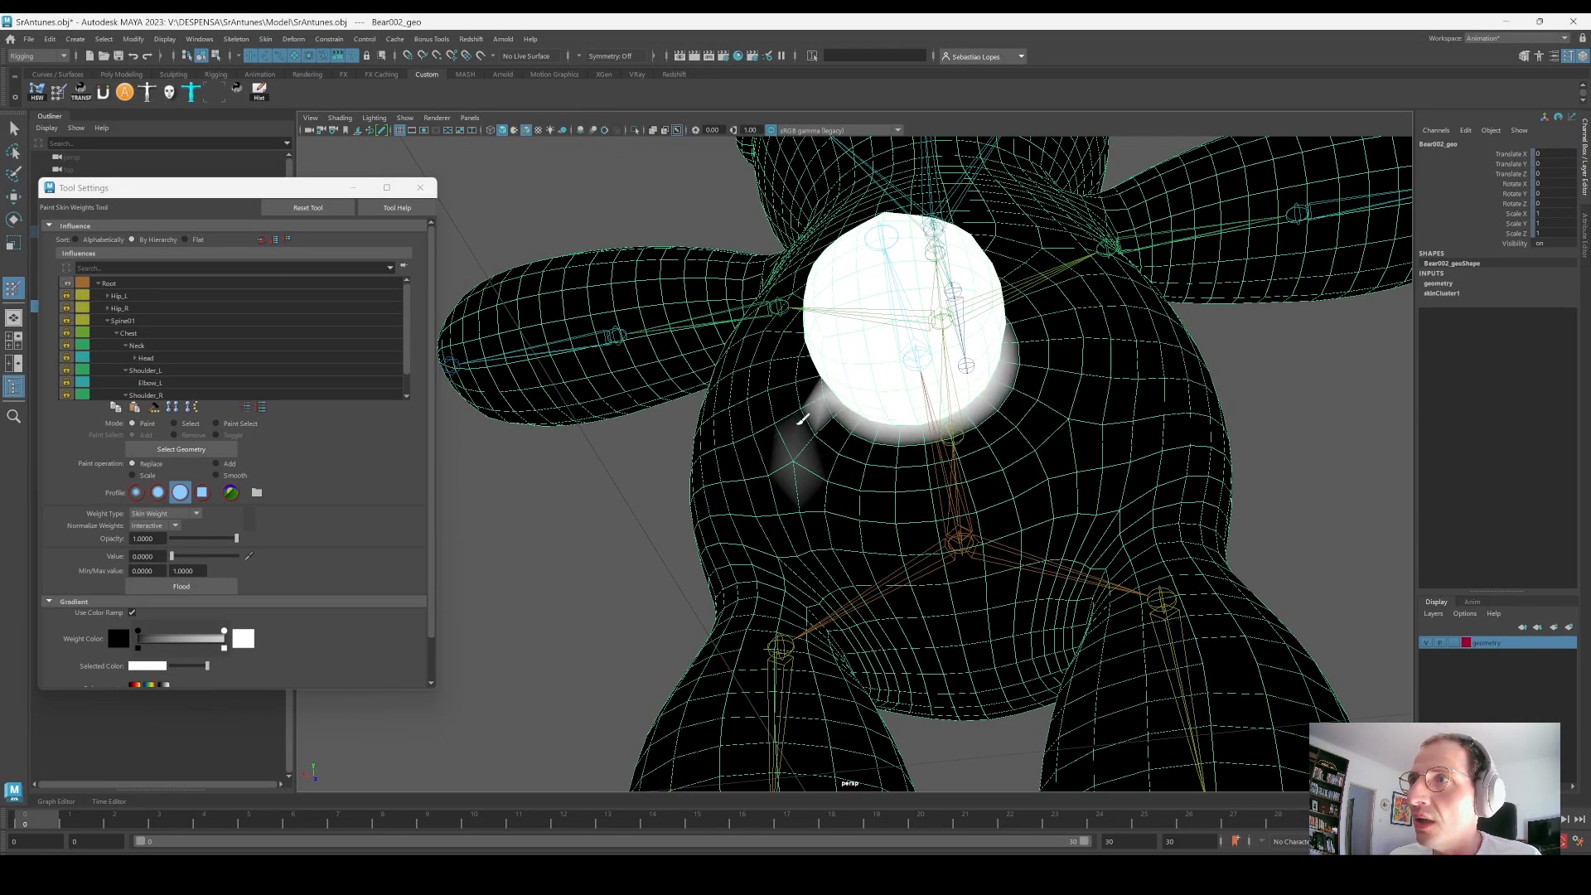
alt+drag(812, 408, 847, 418)
Step: Rotate the Tail joint to test how the tail's base deforms, and undo the test rotation
key(q)
key(e)
click(877, 482)
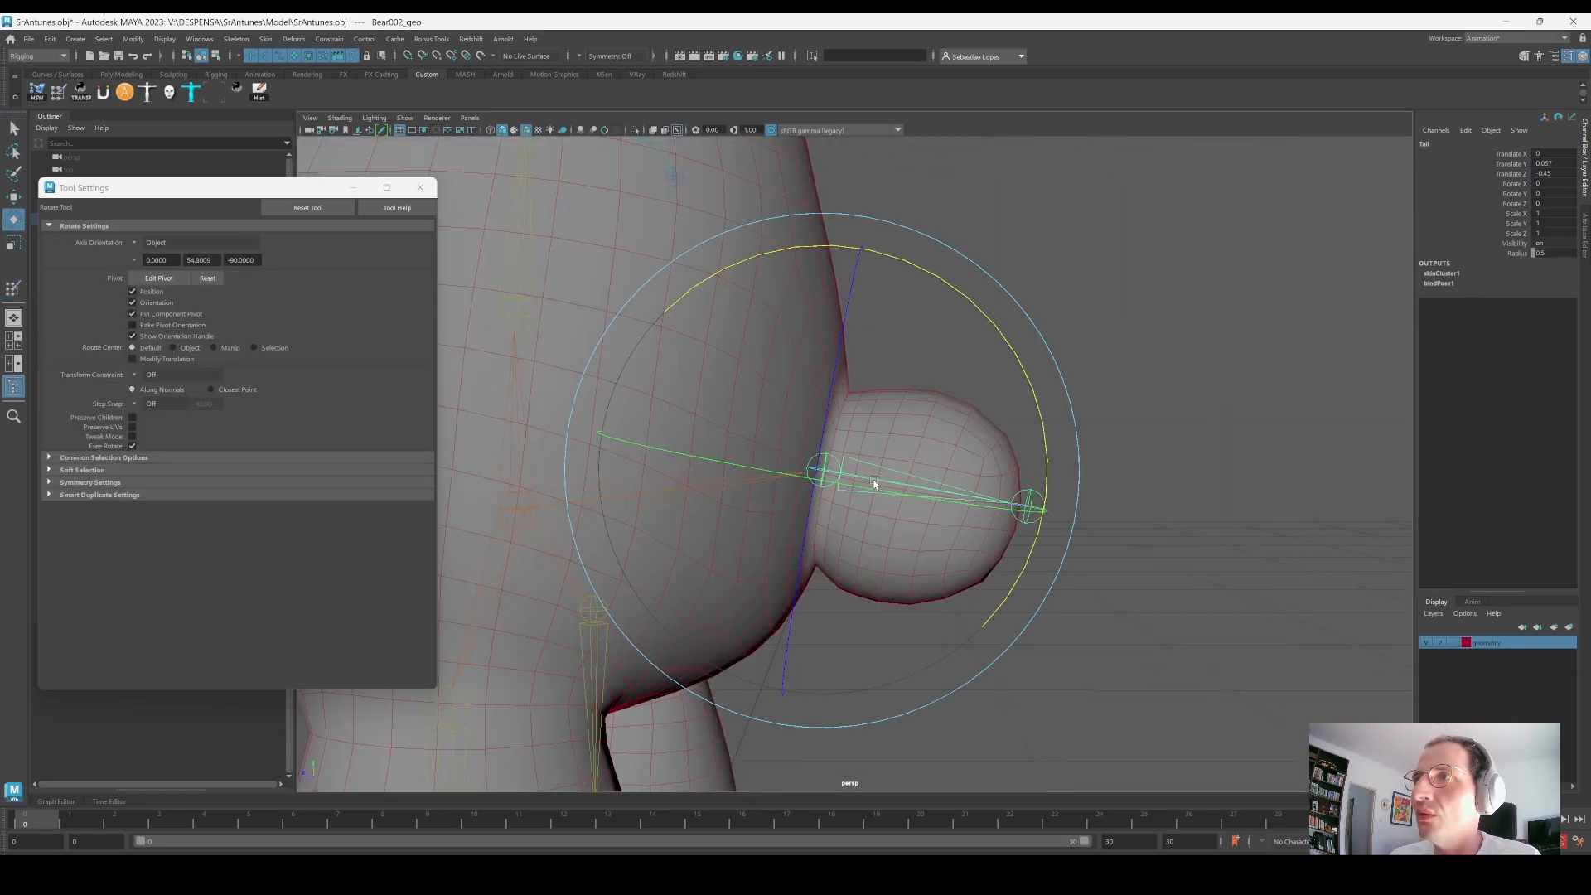
drag(931, 325, 1125, 372)
key(ctrl+z)
Step: Reopen Paint Skin Weights on the bear mesh and examine the Root and Spine01 influences around the tail's base
key(q)
click(1126, 373)
click(781, 461)
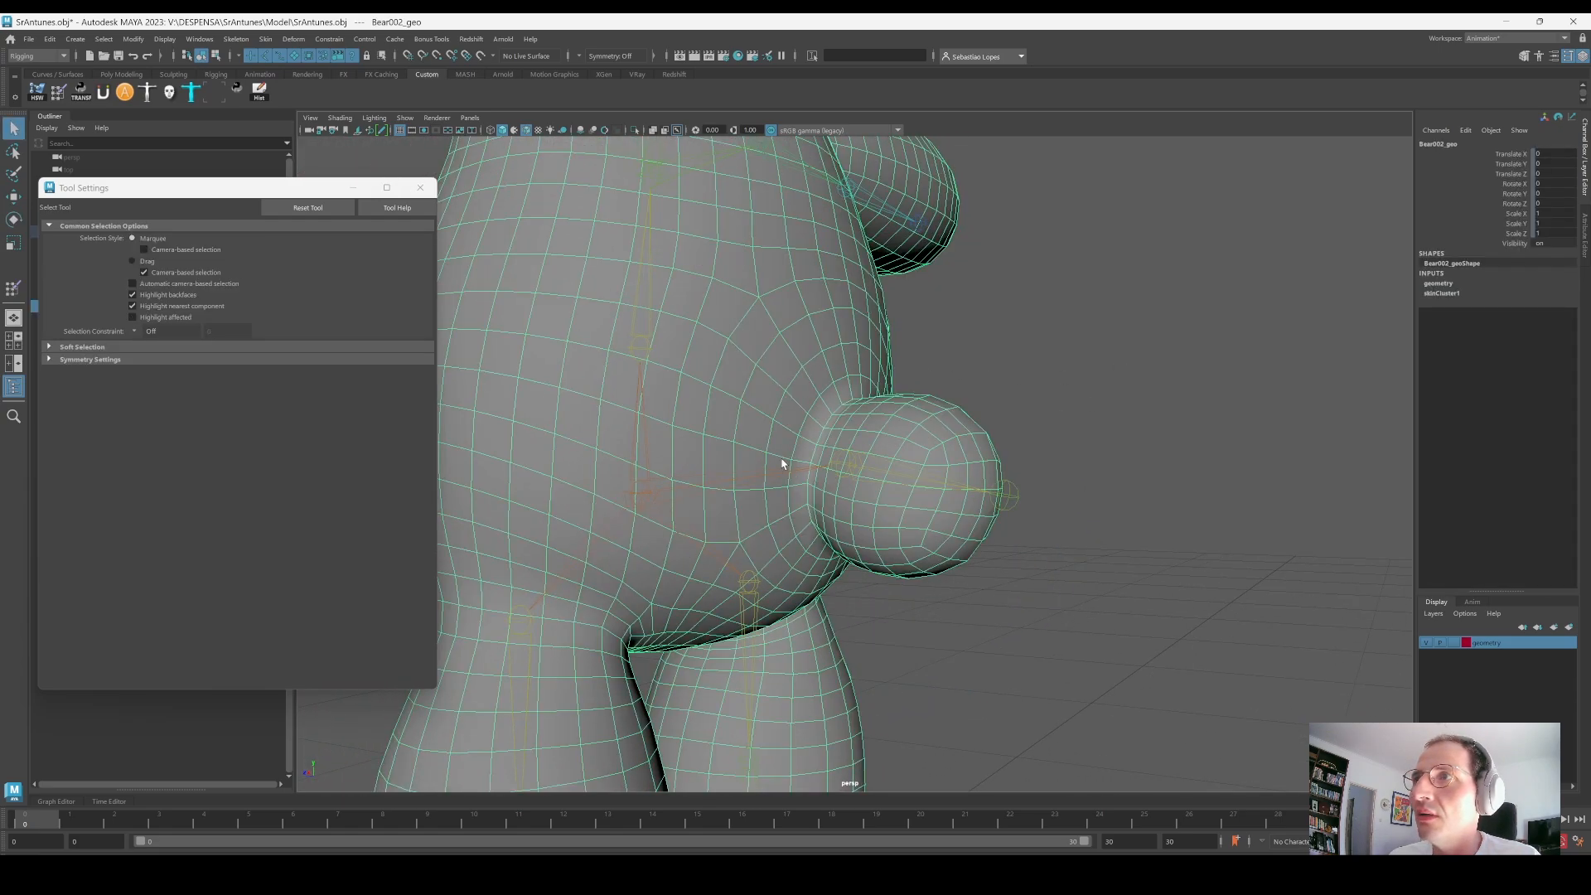
alt+drag(807, 460, 811, 461)
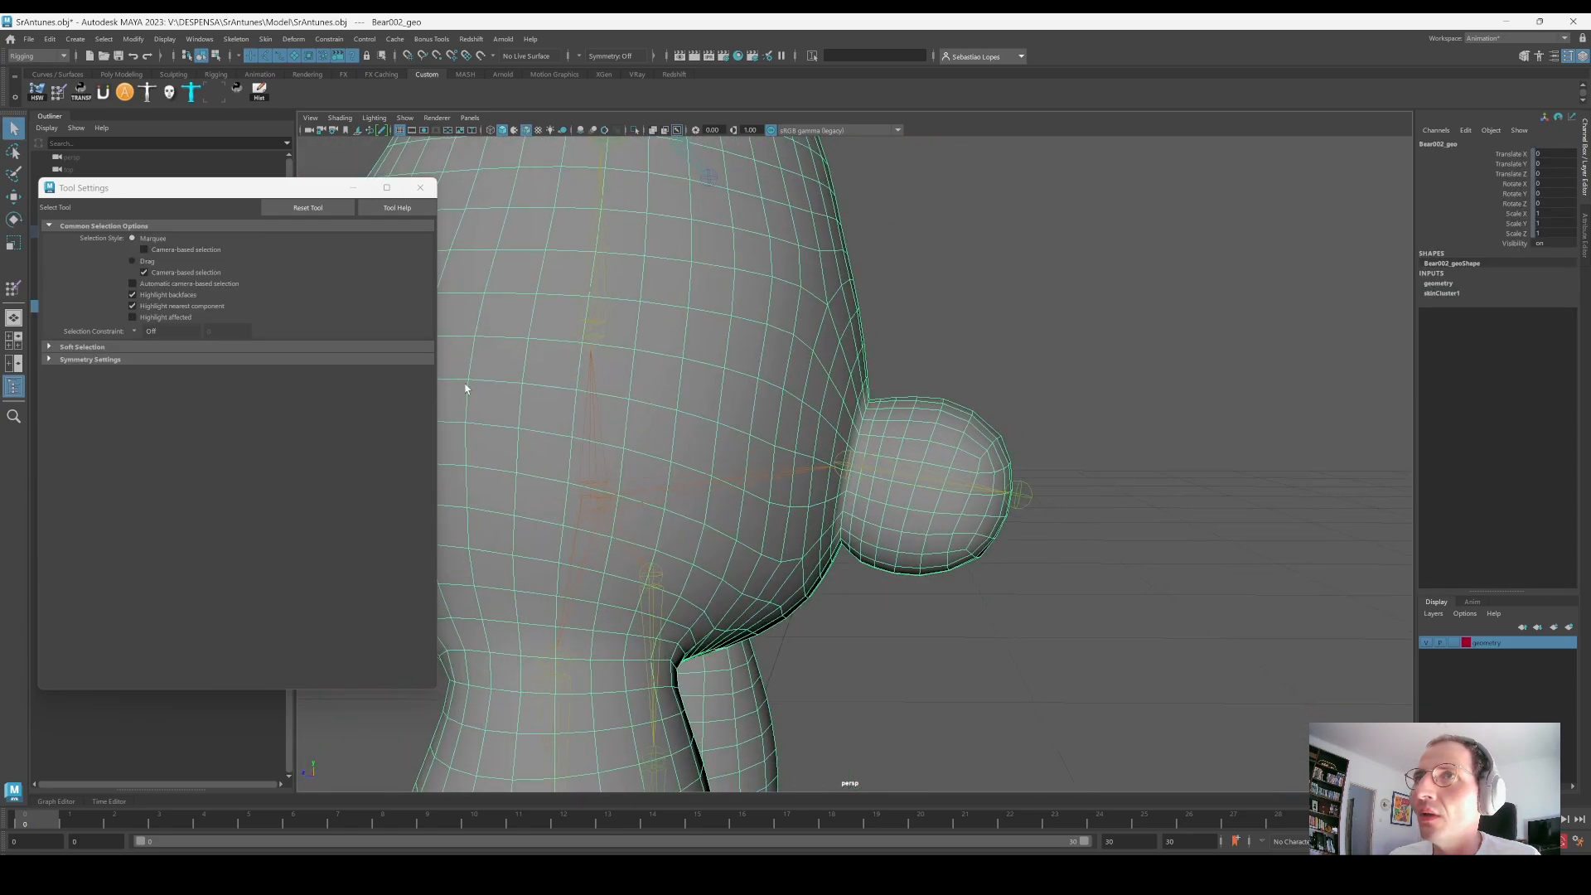
click(58, 91)
click(116, 285)
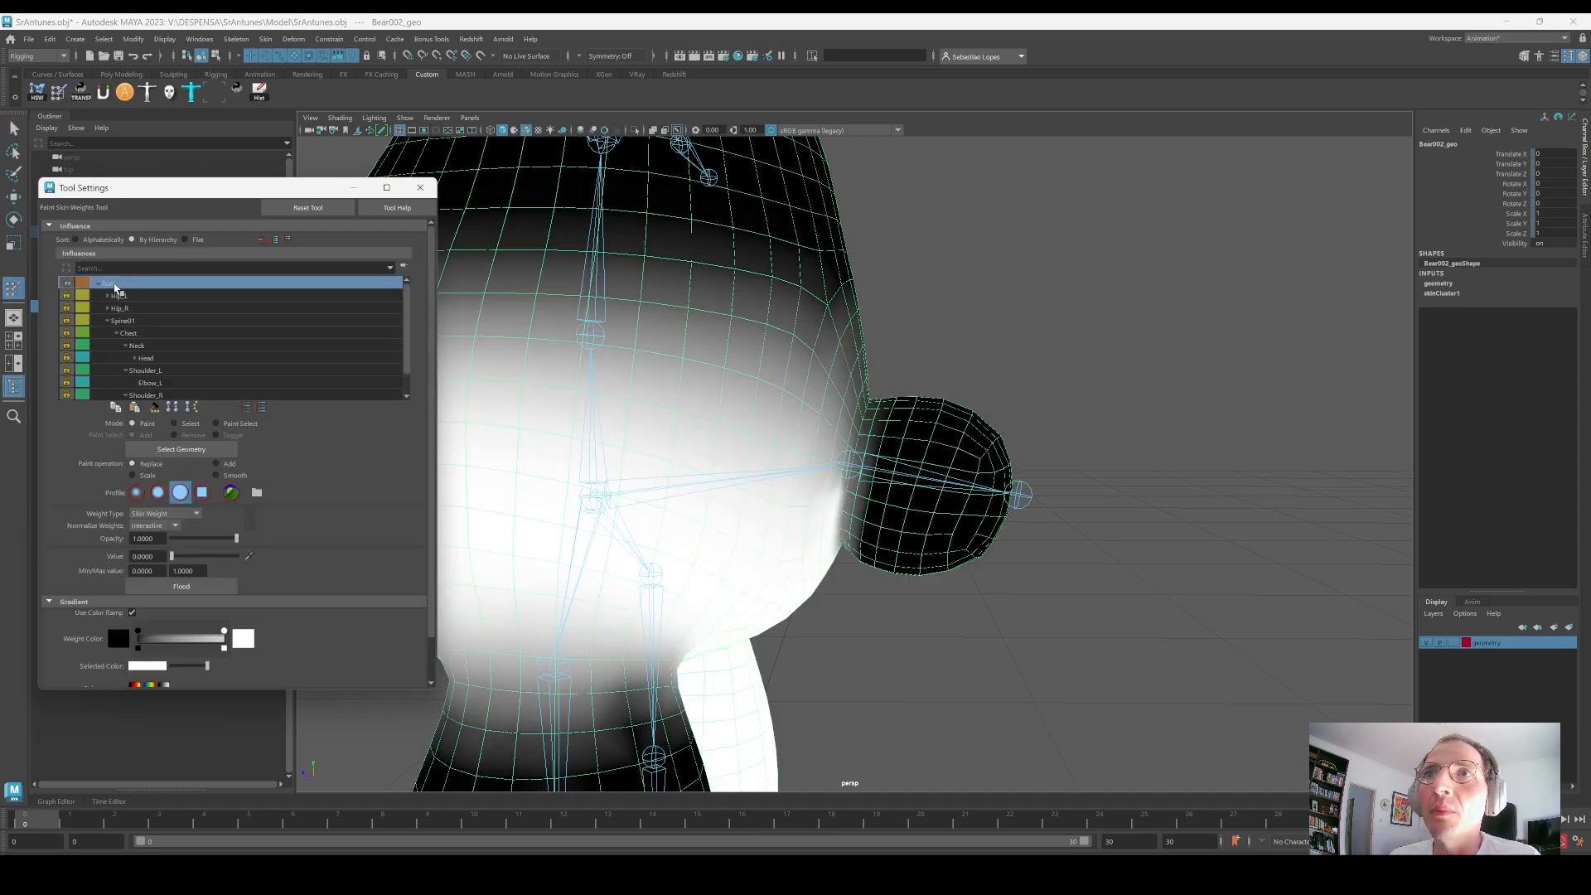
click(112, 322)
click(67, 321)
alt+drag(1015, 464, 817, 469)
alt+right_drag(828, 471, 1069, 505)
alt+drag(1069, 501, 893, 472)
alt+right_drag(889, 471, 823, 454)
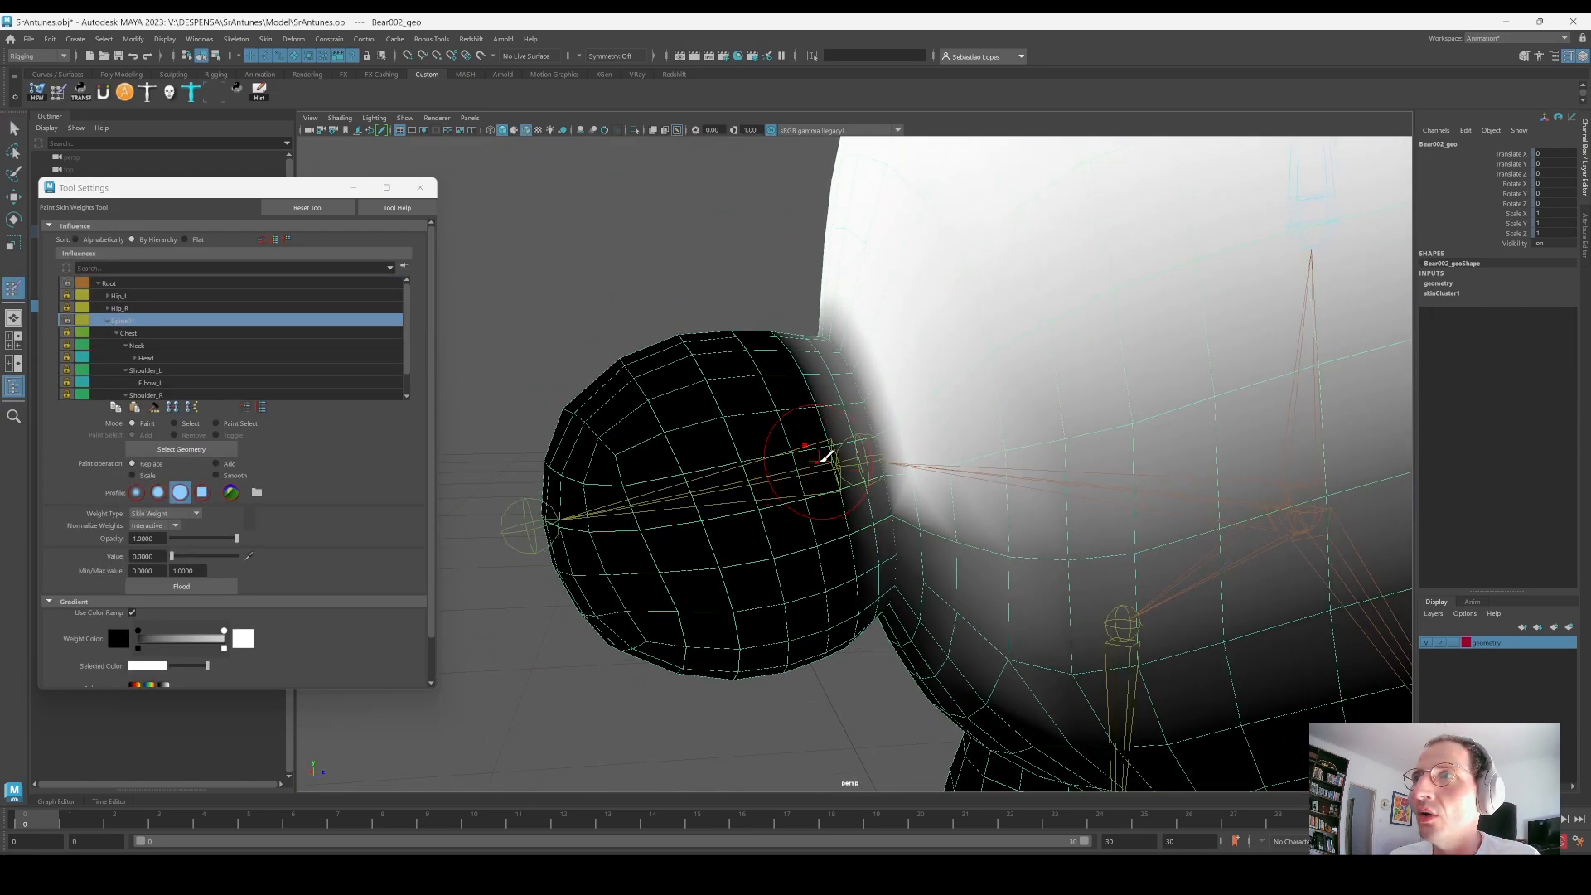
Step: Select the rows of bear mesh vertices that ring the base of the tail
mouse_move(824, 454)
alt+mouse_down()
mouse_move(809, 493)
mouse_move(790, 478)
alt+mouse_up()
key(q)
right_drag(752, 394, 717, 402)
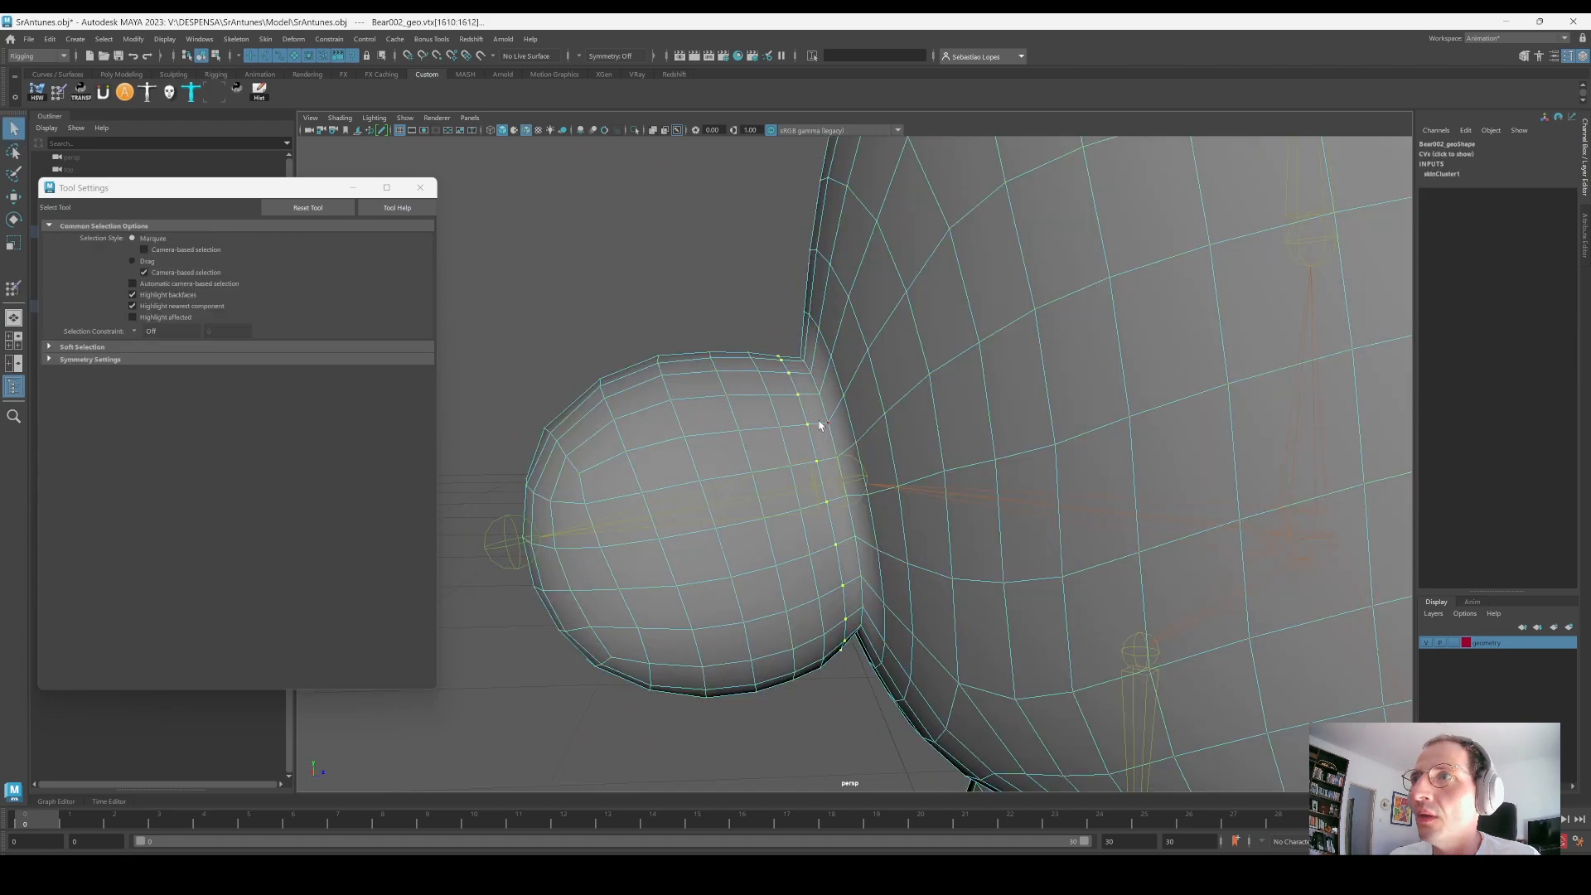
alt+drag(902, 496, 830, 424)
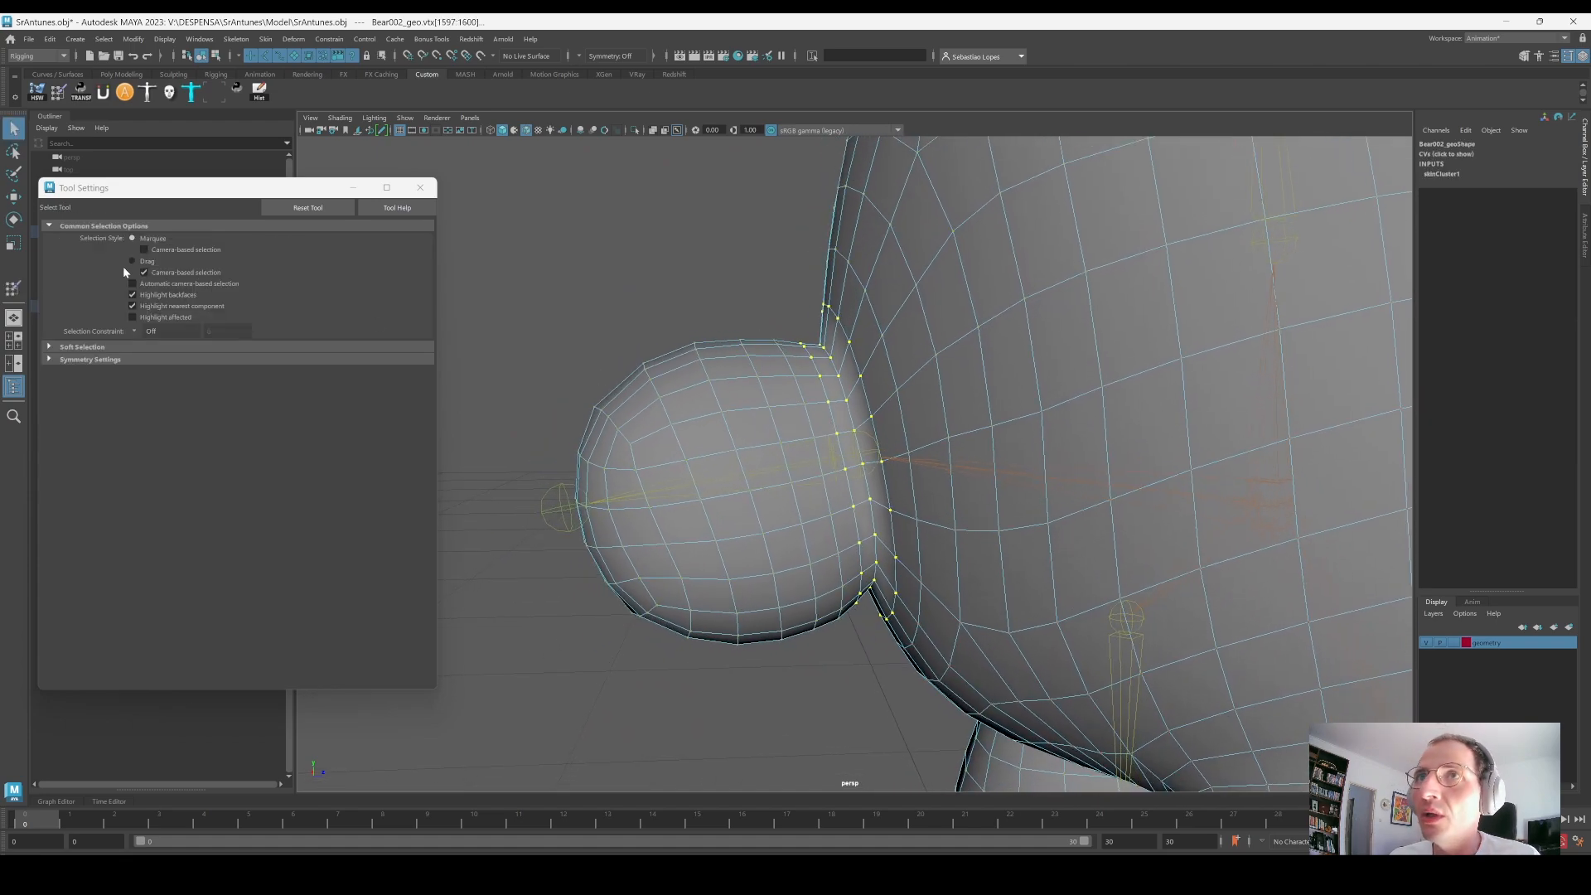
Step: Flood the Tail influence with the Smooth operation over the selected vertices at the tail's base
click(81, 92)
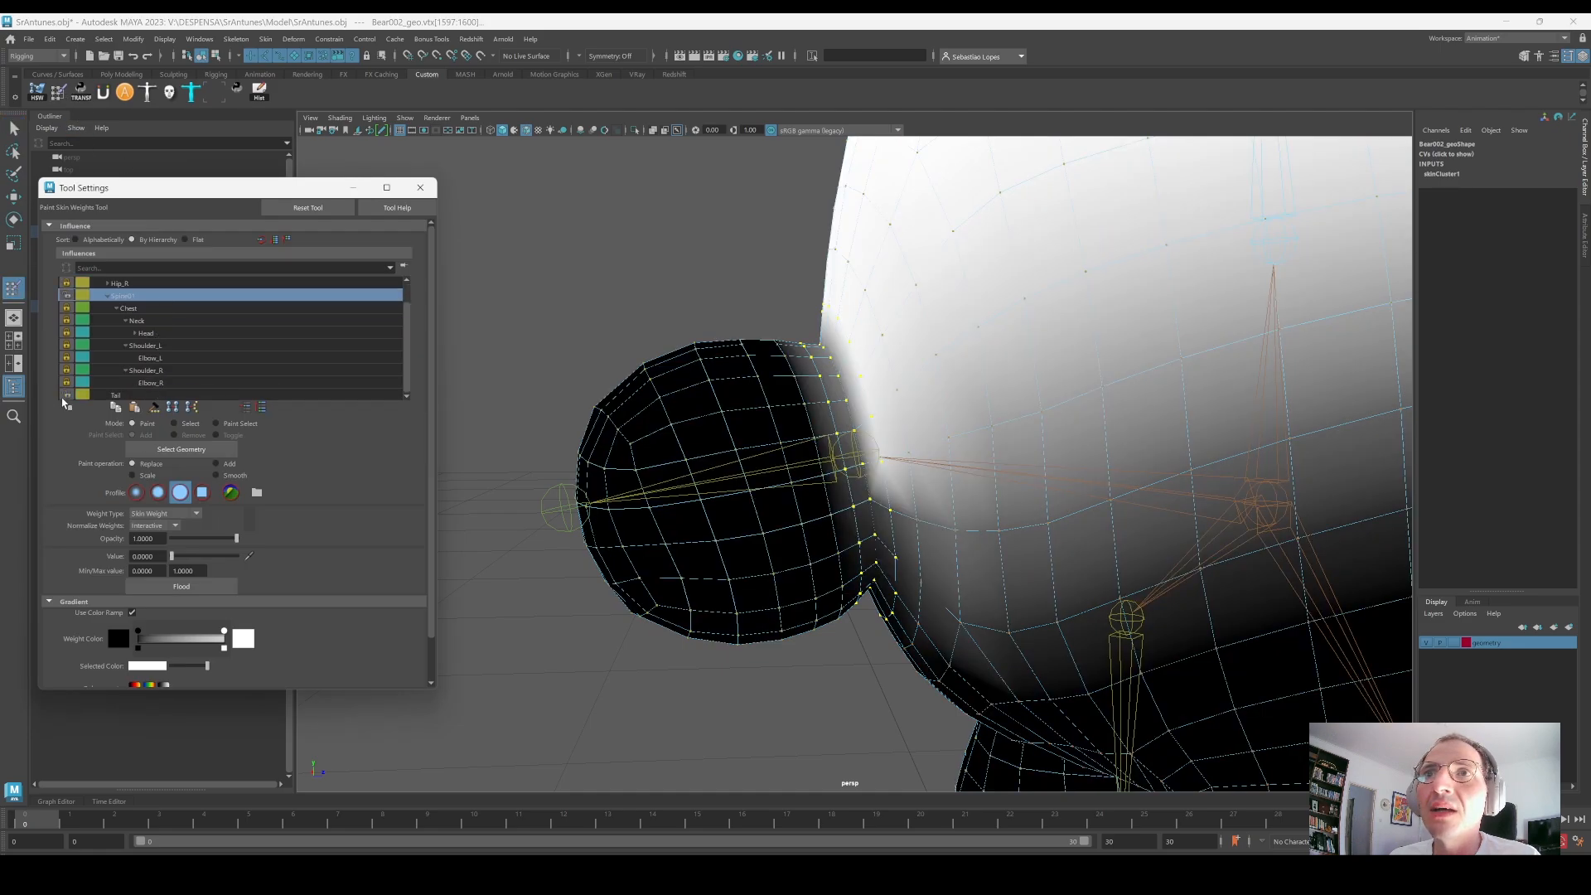
click(141, 395)
click(217, 475)
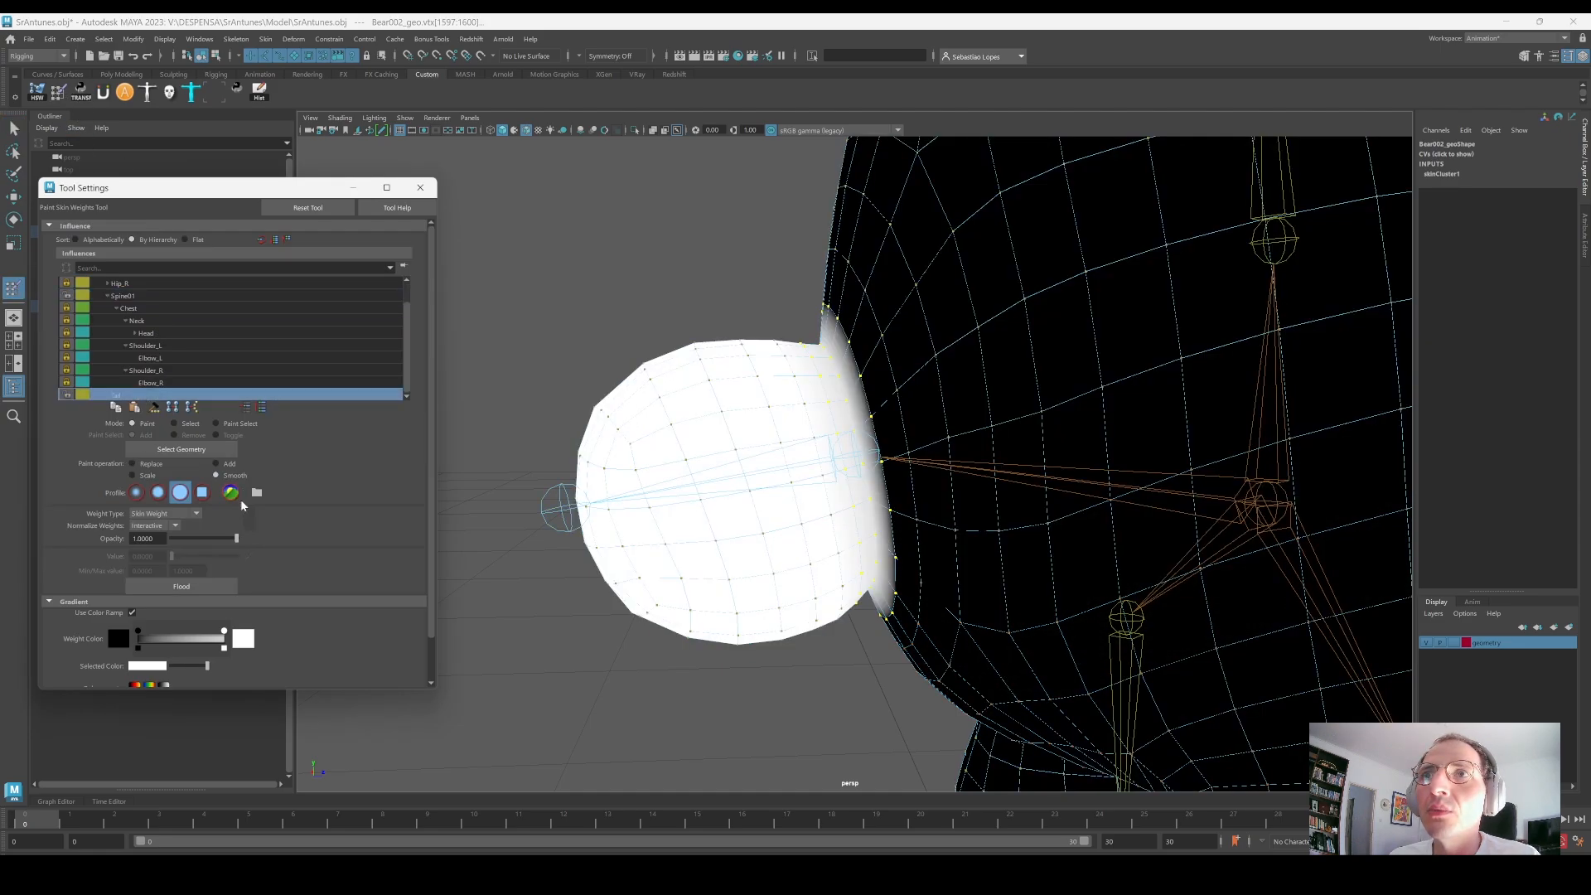
click(204, 584)
click(204, 587)
Step: Rotate the Tail joint to test how the smoothed tail base deforms, undoing each test rotation
scroll(767, 444, down, 1)
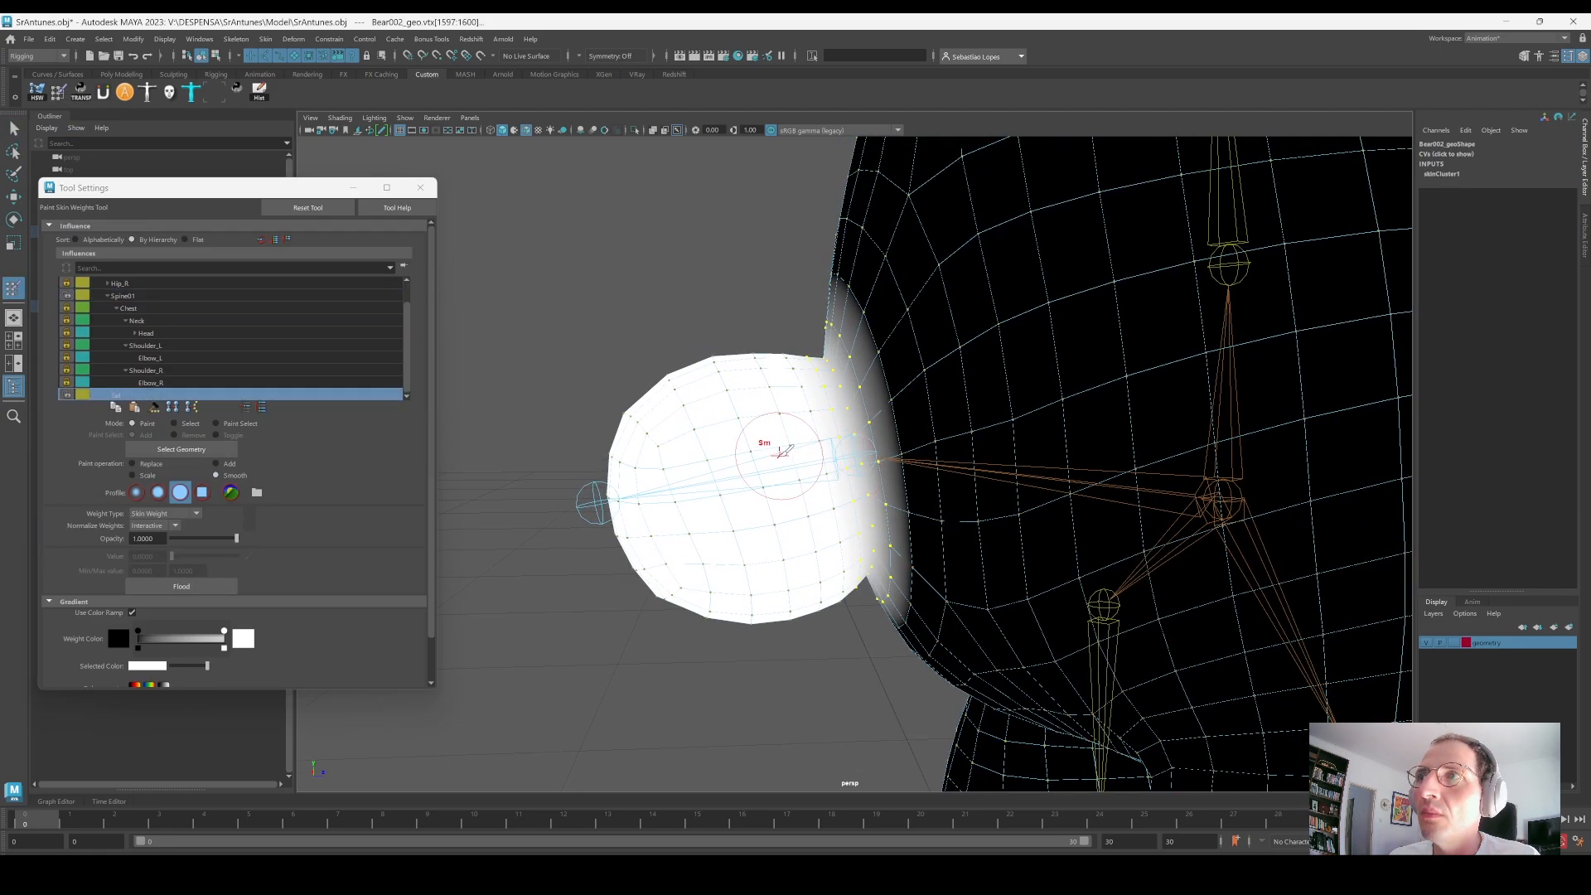
alt+middle_drag(766, 444, 762, 429)
key(q)
click(752, 309)
click(811, 452)
key(e)
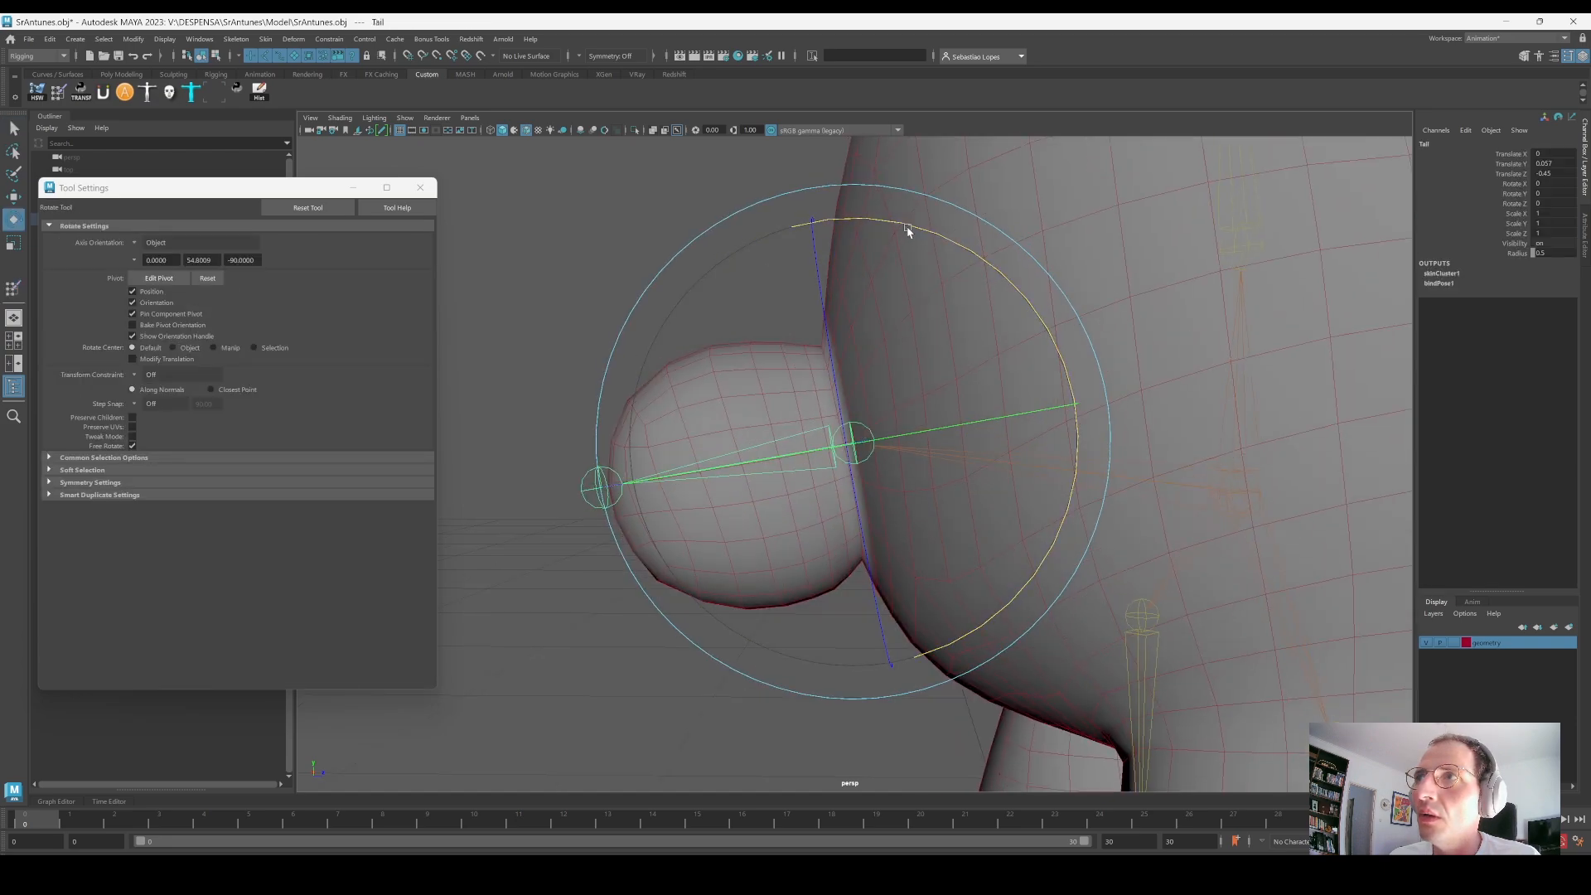
drag(906, 231, 857, 194)
key(ctrl+z)
key(w)
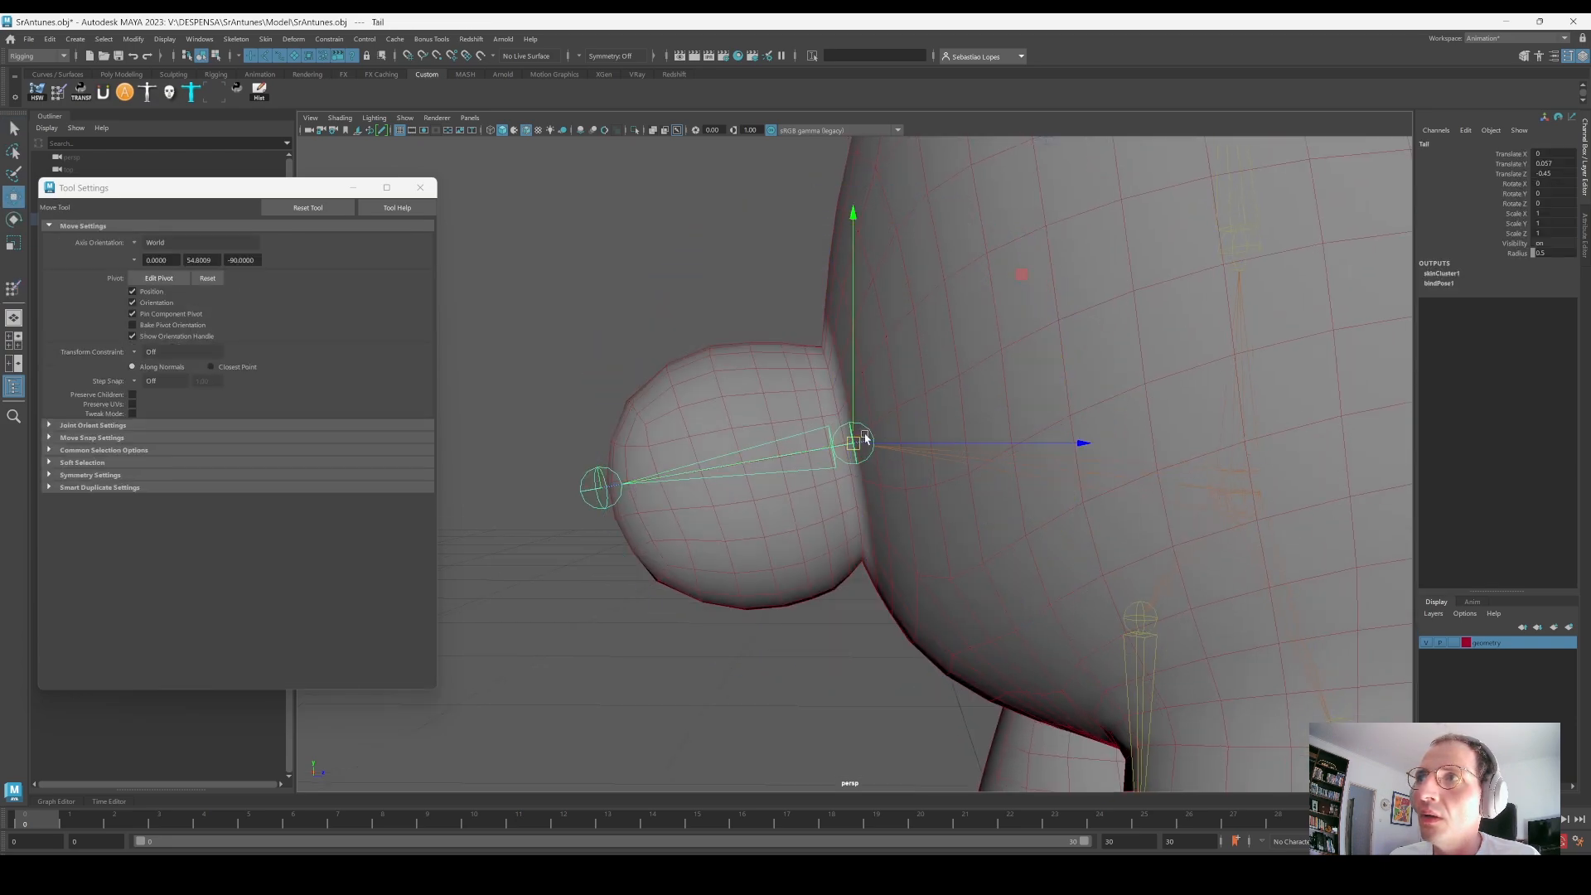
drag(845, 448, 854, 445)
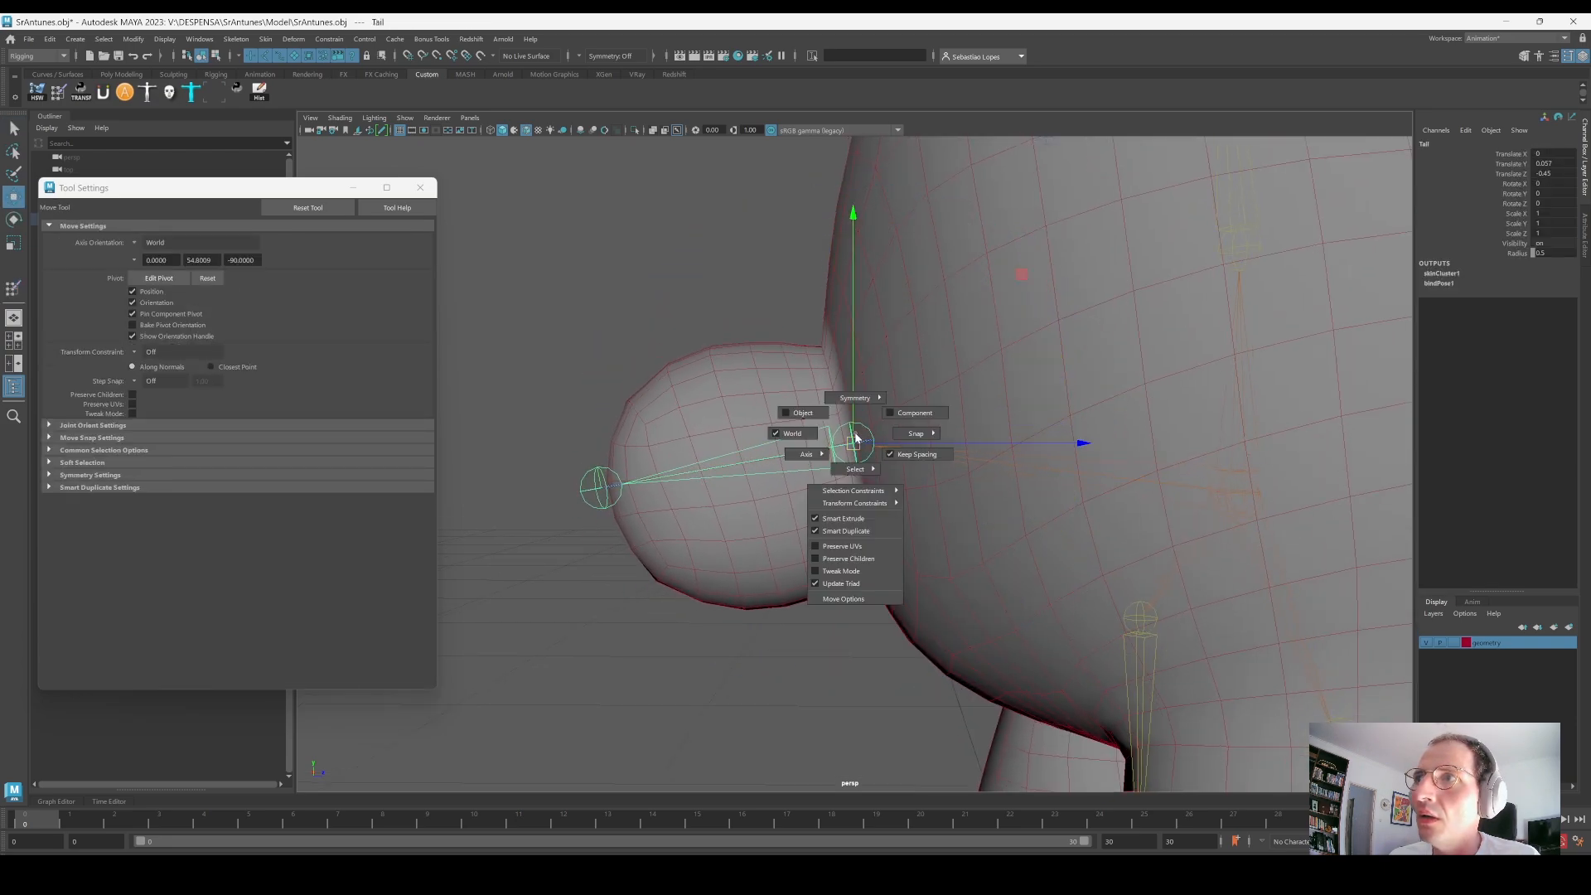
key(ctrl+z)
key(e)
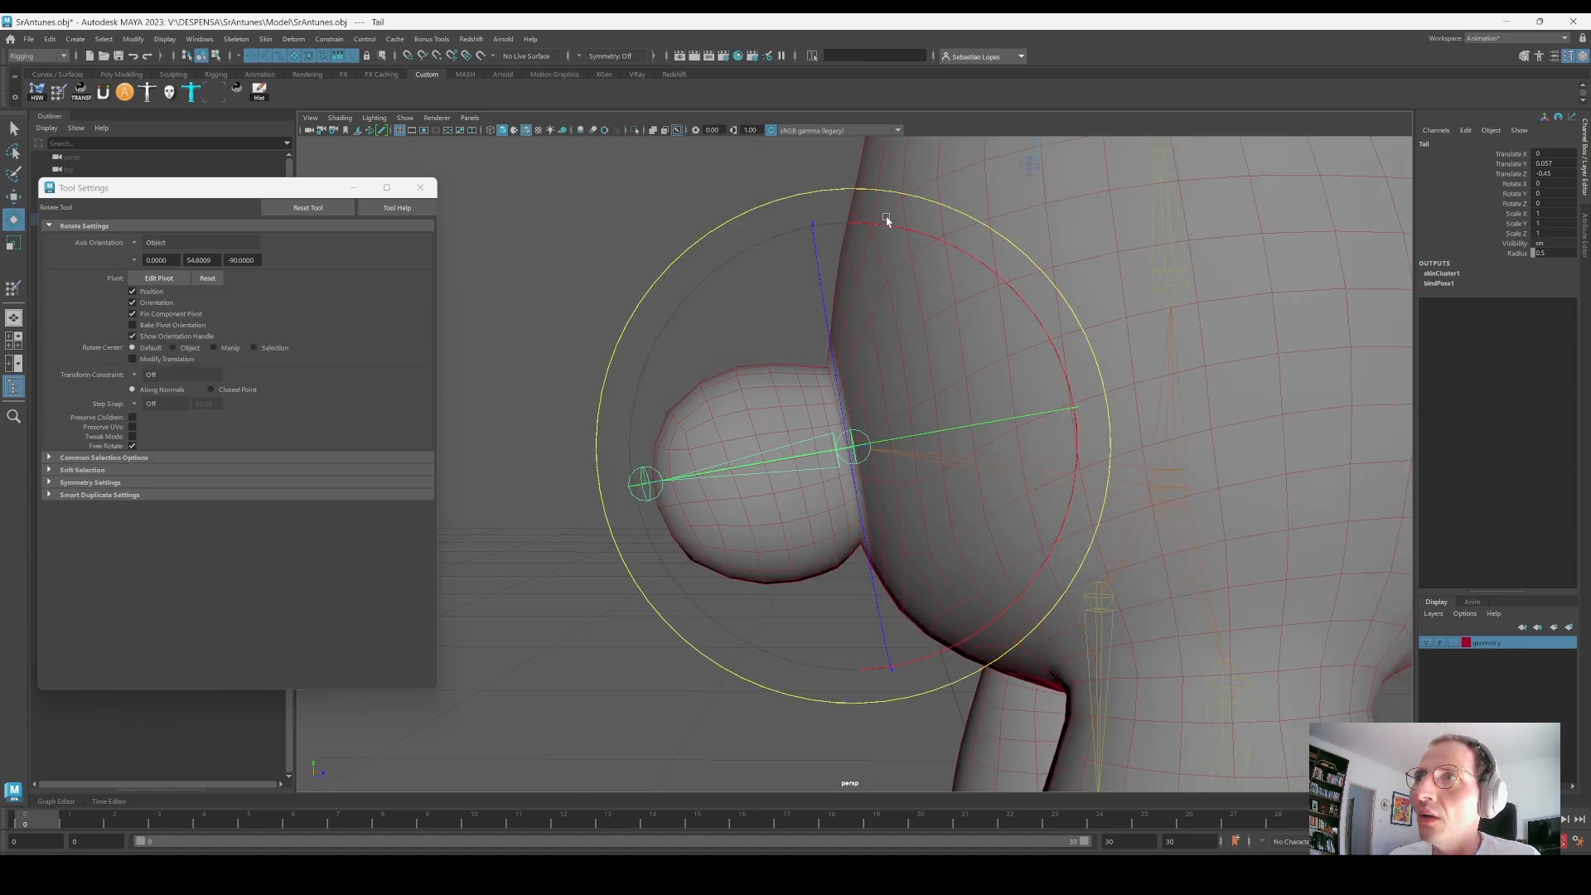
drag(891, 226, 850, 232)
key(ctrl+z)
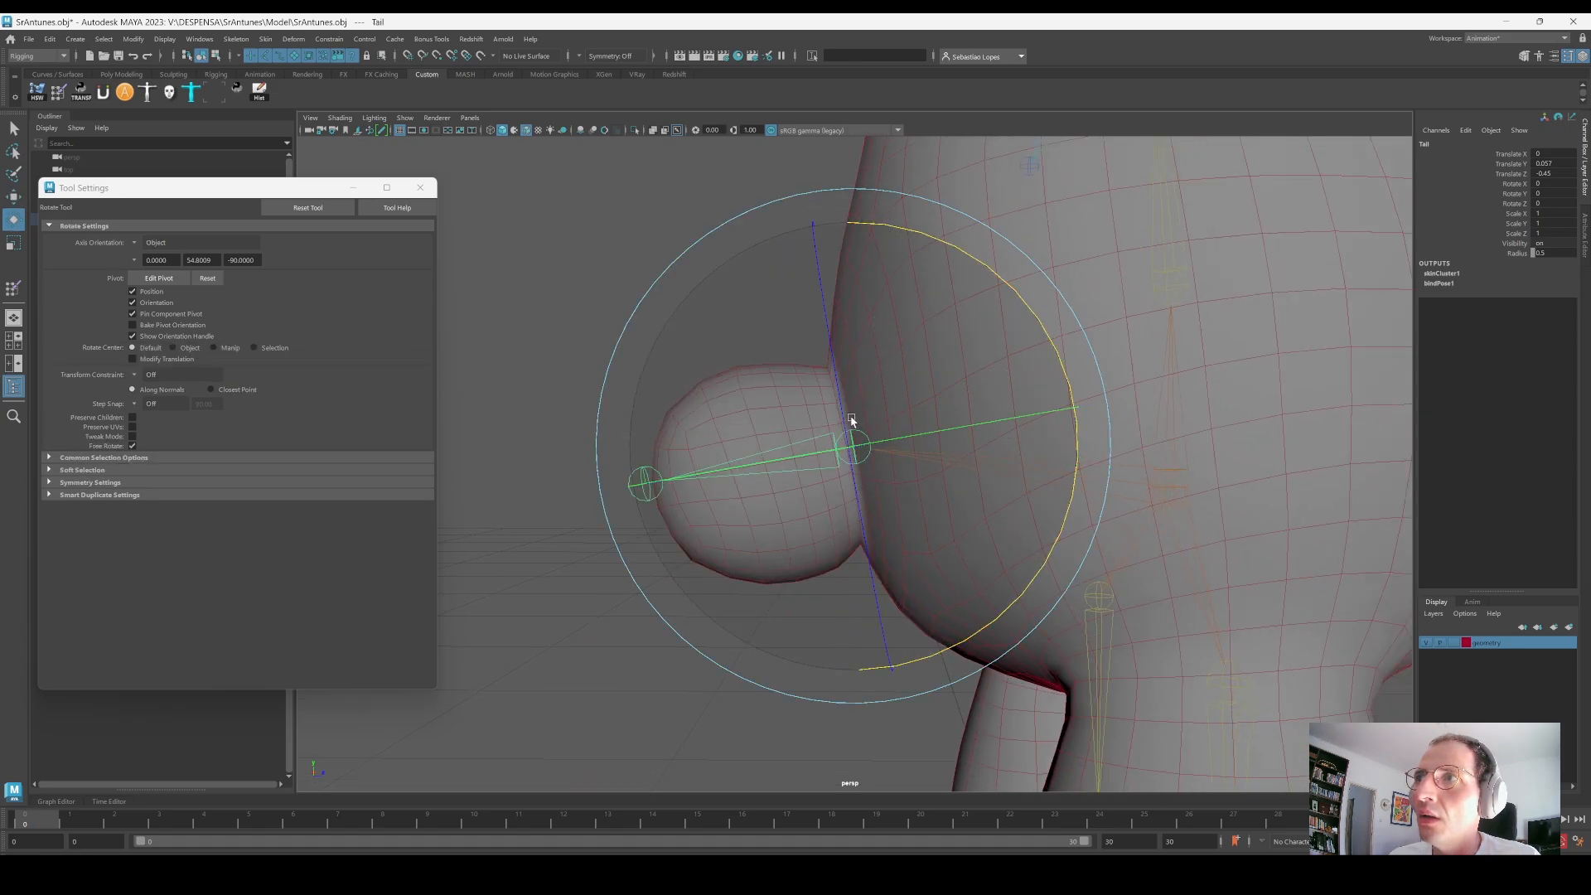
Step: Rotate the Tail joint freely about several axes, check its base from both sides, and undo the test rotation
key(w)
alt+drag(850, 421, 979, 433)
key(ctrl+z)
key(e)
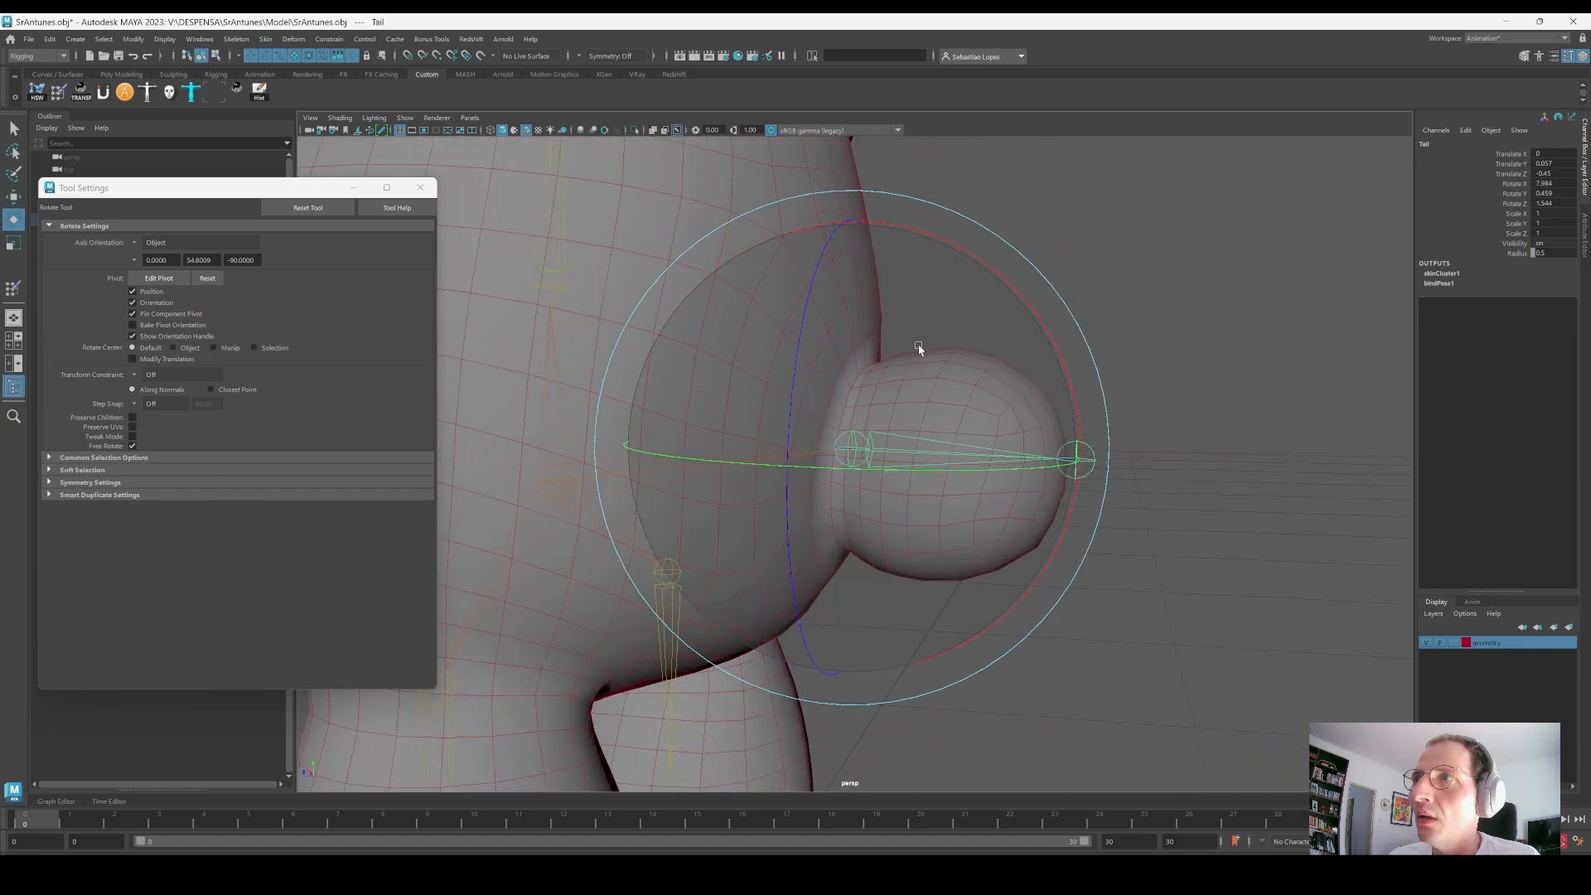
alt+drag(920, 345, 834, 433)
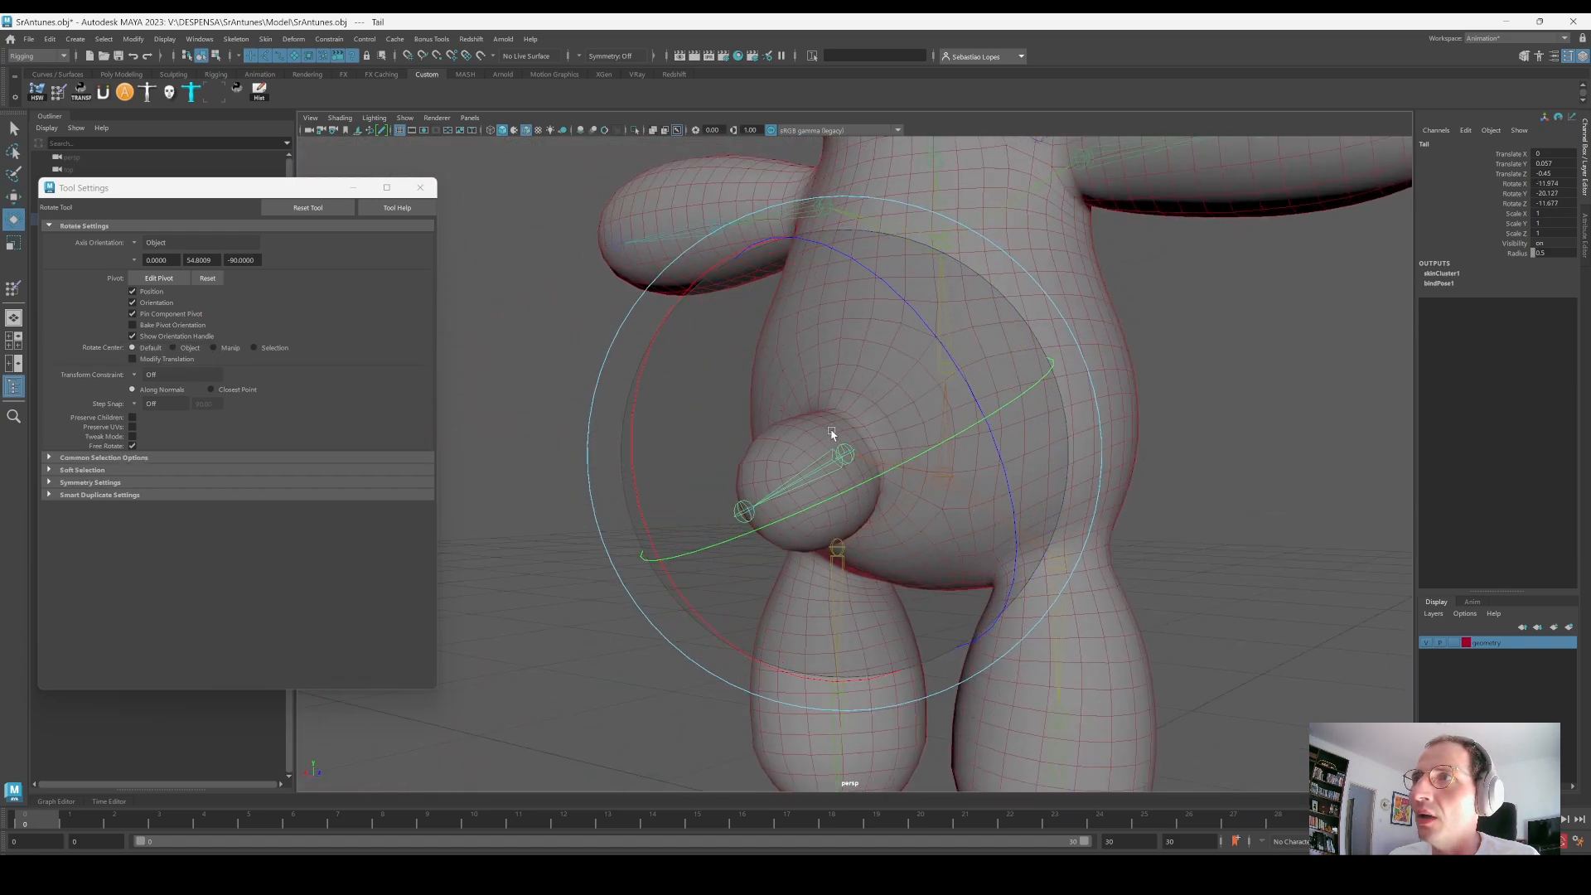
key(ctrl+z)
Step: Select the Spine01 joint and bend it about X to test how the back and tail area follow
alt+drag(944, 484, 899, 406)
scroll(852, 484, up, 3)
key(q)
click(810, 416)
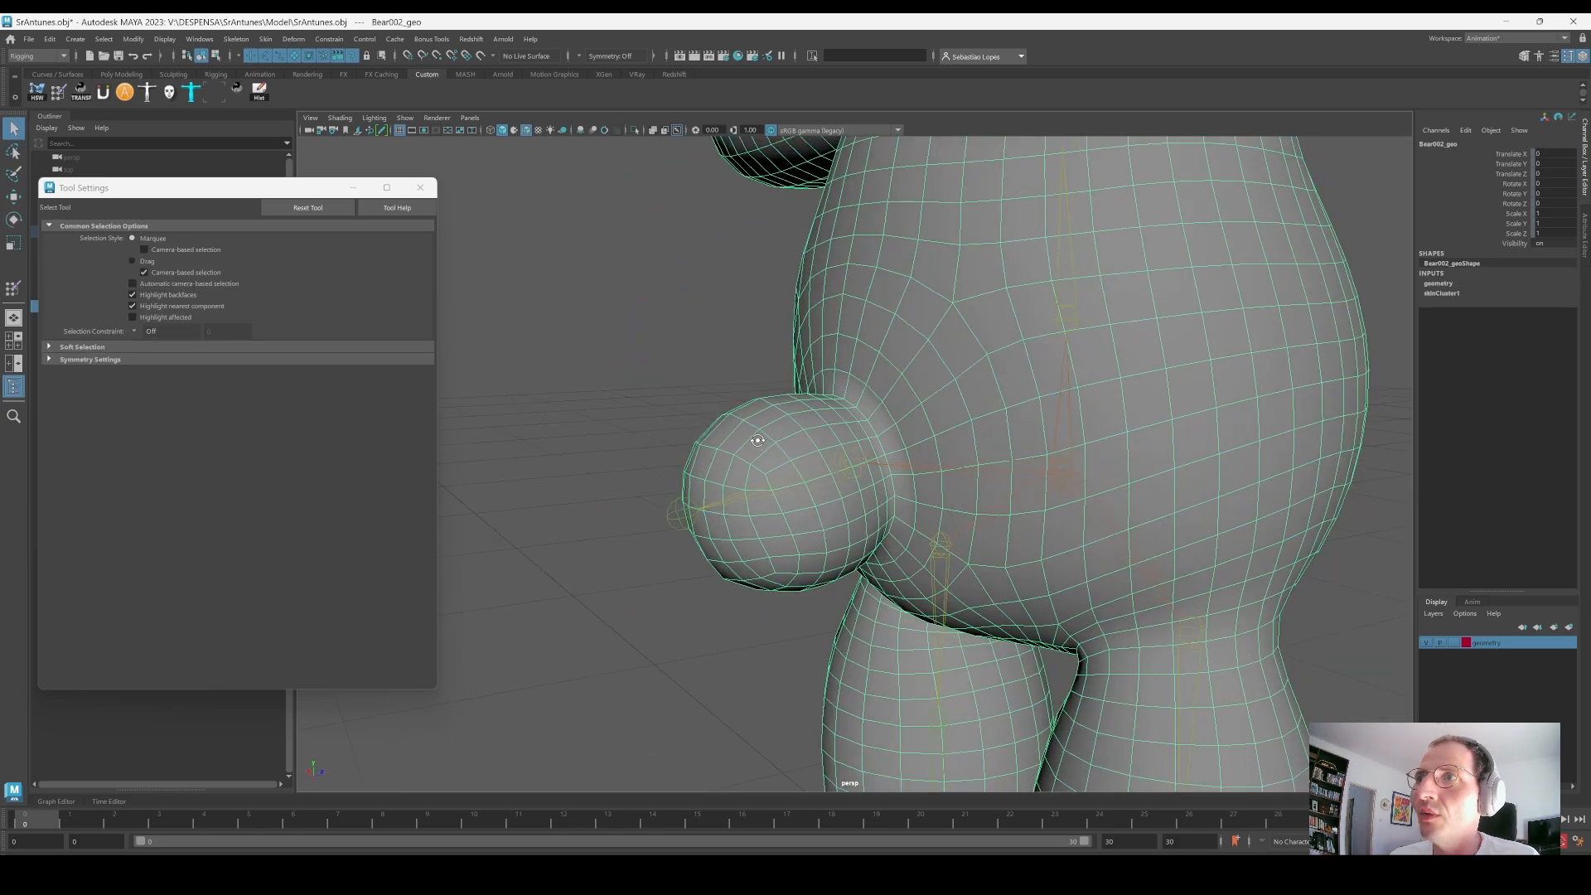
scroll(899, 405, down, 3)
alt+middle_drag(899, 406, 794, 490)
scroll(793, 490, down, 2)
alt+drag(794, 491, 780, 493)
click(888, 469)
key(e)
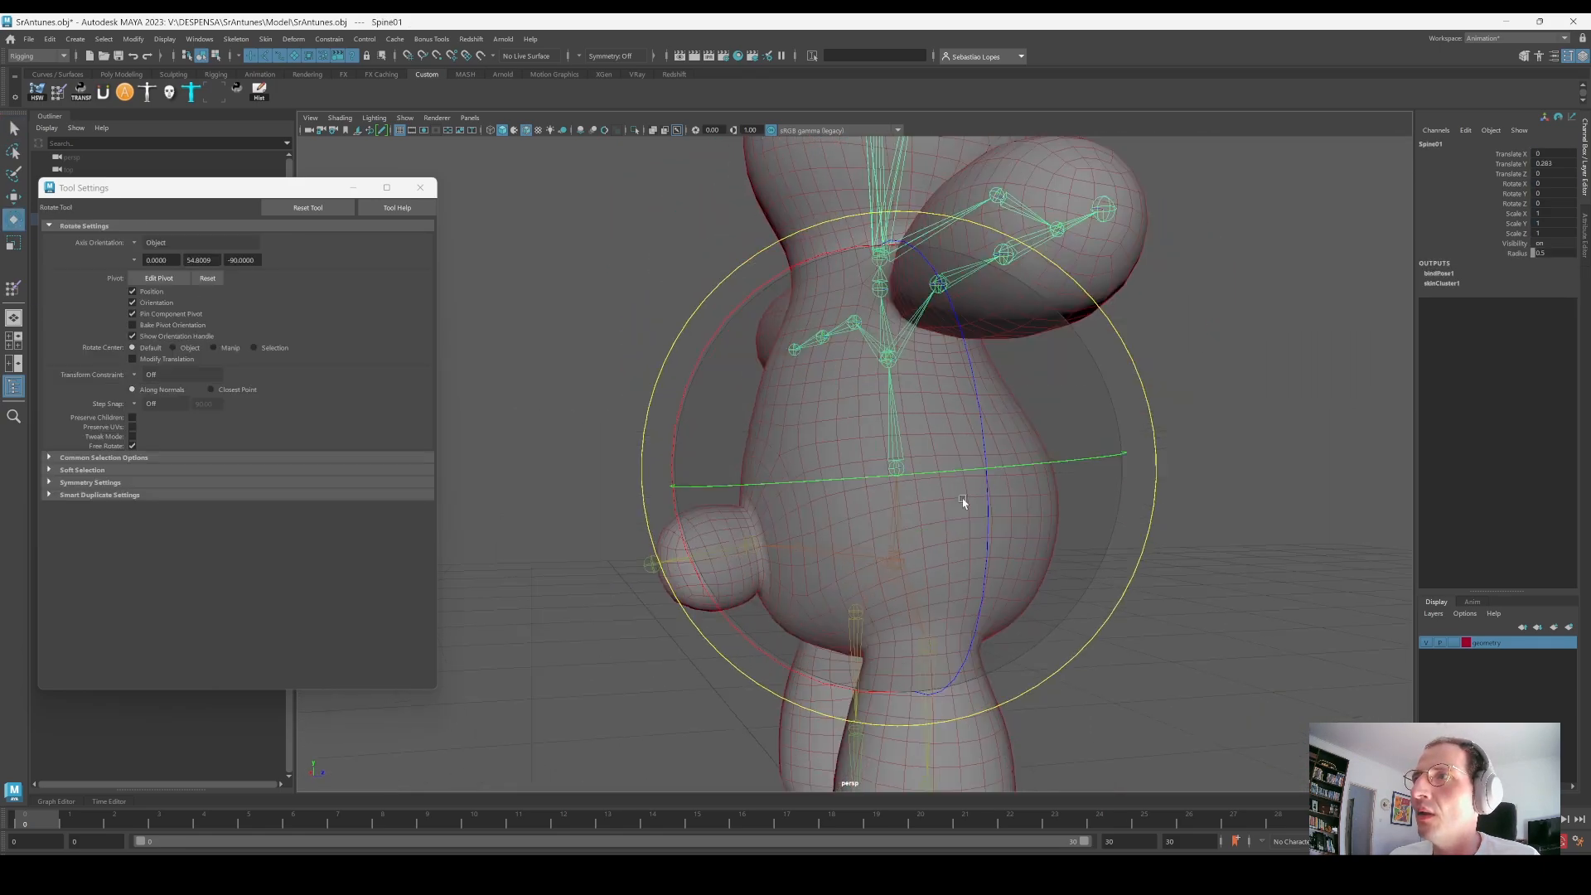
alt+drag(962, 499, 865, 452)
drag(716, 370, 806, 325)
Step: Examine the deformation of the lower back and tail base with the Spine01 joint bent
alt+drag(739, 476, 703, 487)
key(q)
click(971, 484)
alt+right_drag(703, 487, 816, 489)
alt+middle_drag(816, 489, 934, 483)
mouse_move(934, 484)
alt+mouse_down()
mouse_move(866, 461)
mouse_move(937, 469)
alt+mouse_up()
alt+right_drag(937, 469, 874, 454)
alt+middle_drag(874, 454, 832, 453)
click(879, 478)
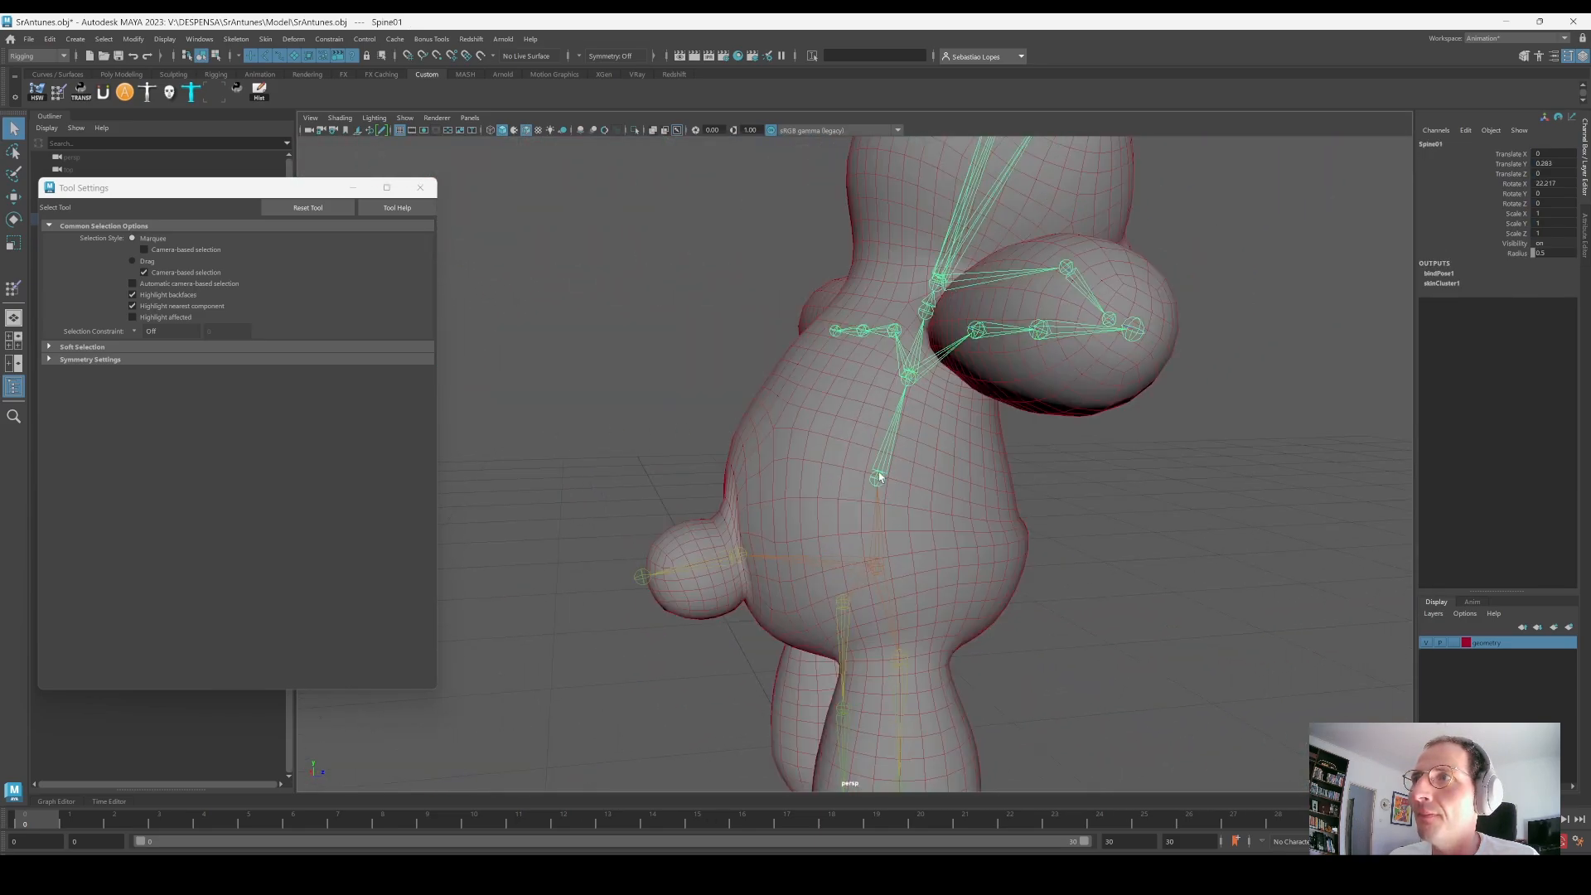
Step: Bend the Spine01 joint in both directions to check the tail area, and set its Rotate X to 0
alt+drag(880, 478, 808, 449)
key(e)
drag(711, 345, 666, 469)
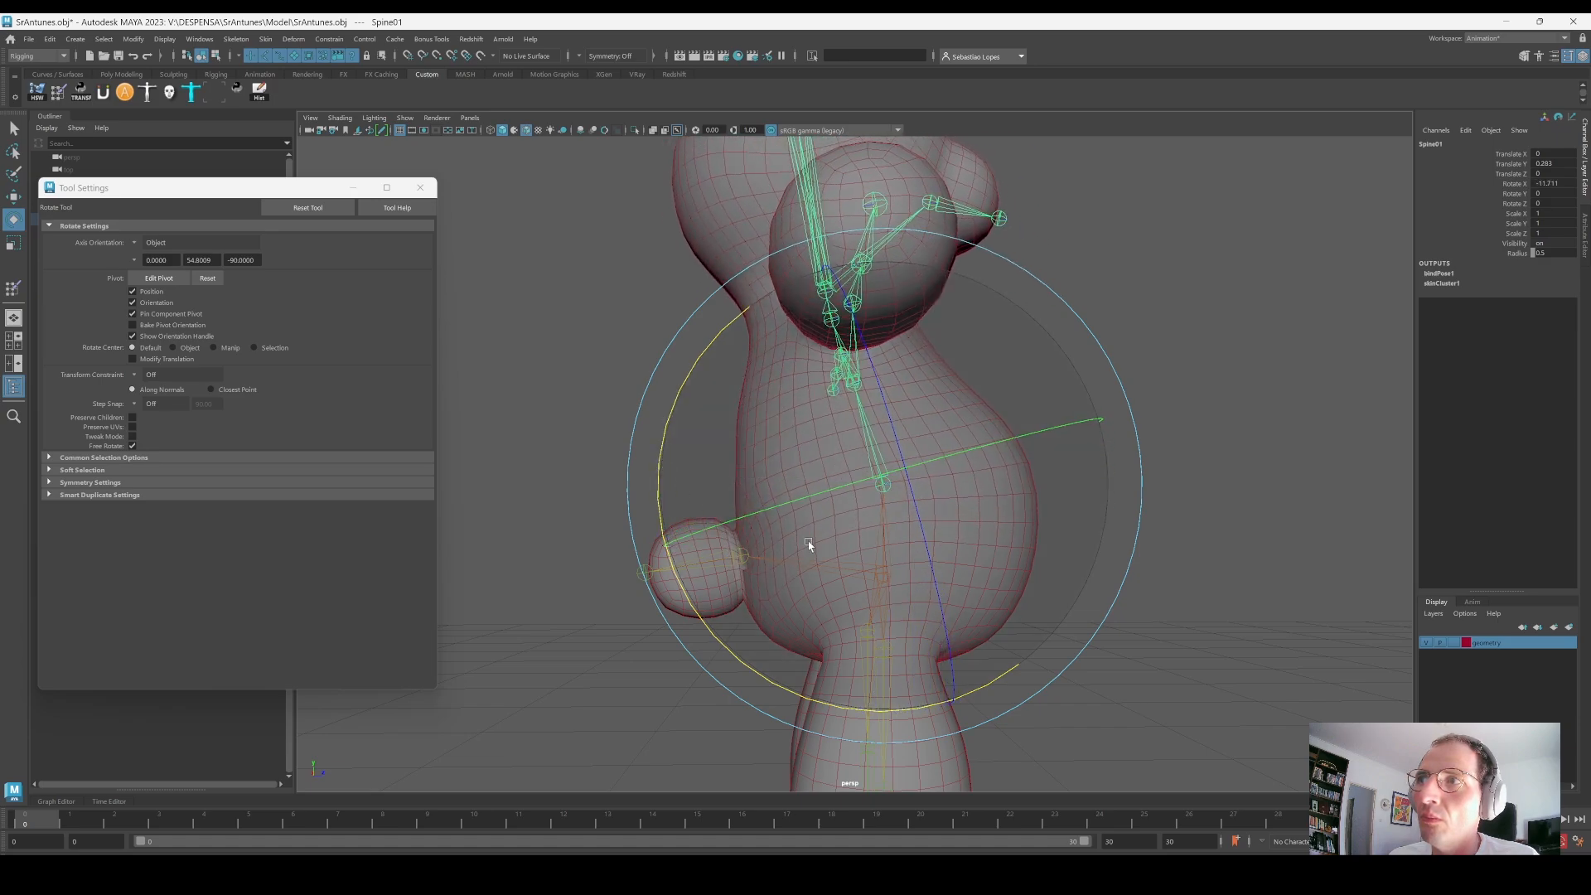
alt+drag(725, 543, 764, 553)
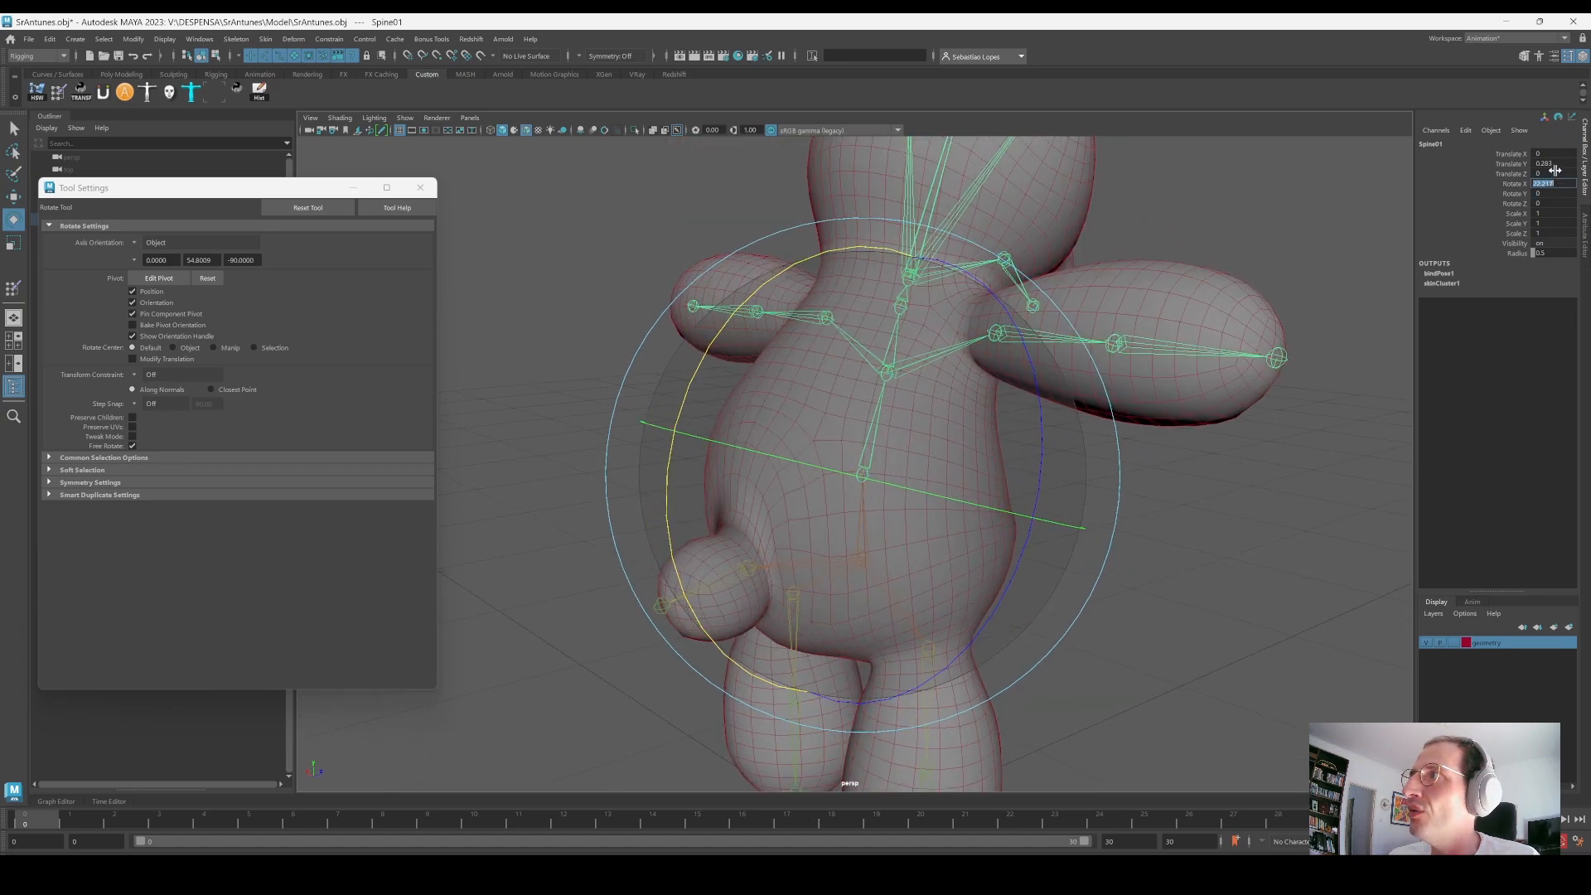
text(0)
key(Return)
Step: Reopen Paint Skin Weights on the bear mesh and examine the Spine01 and Tail influences around the tail
scroll(922, 450, up, 5)
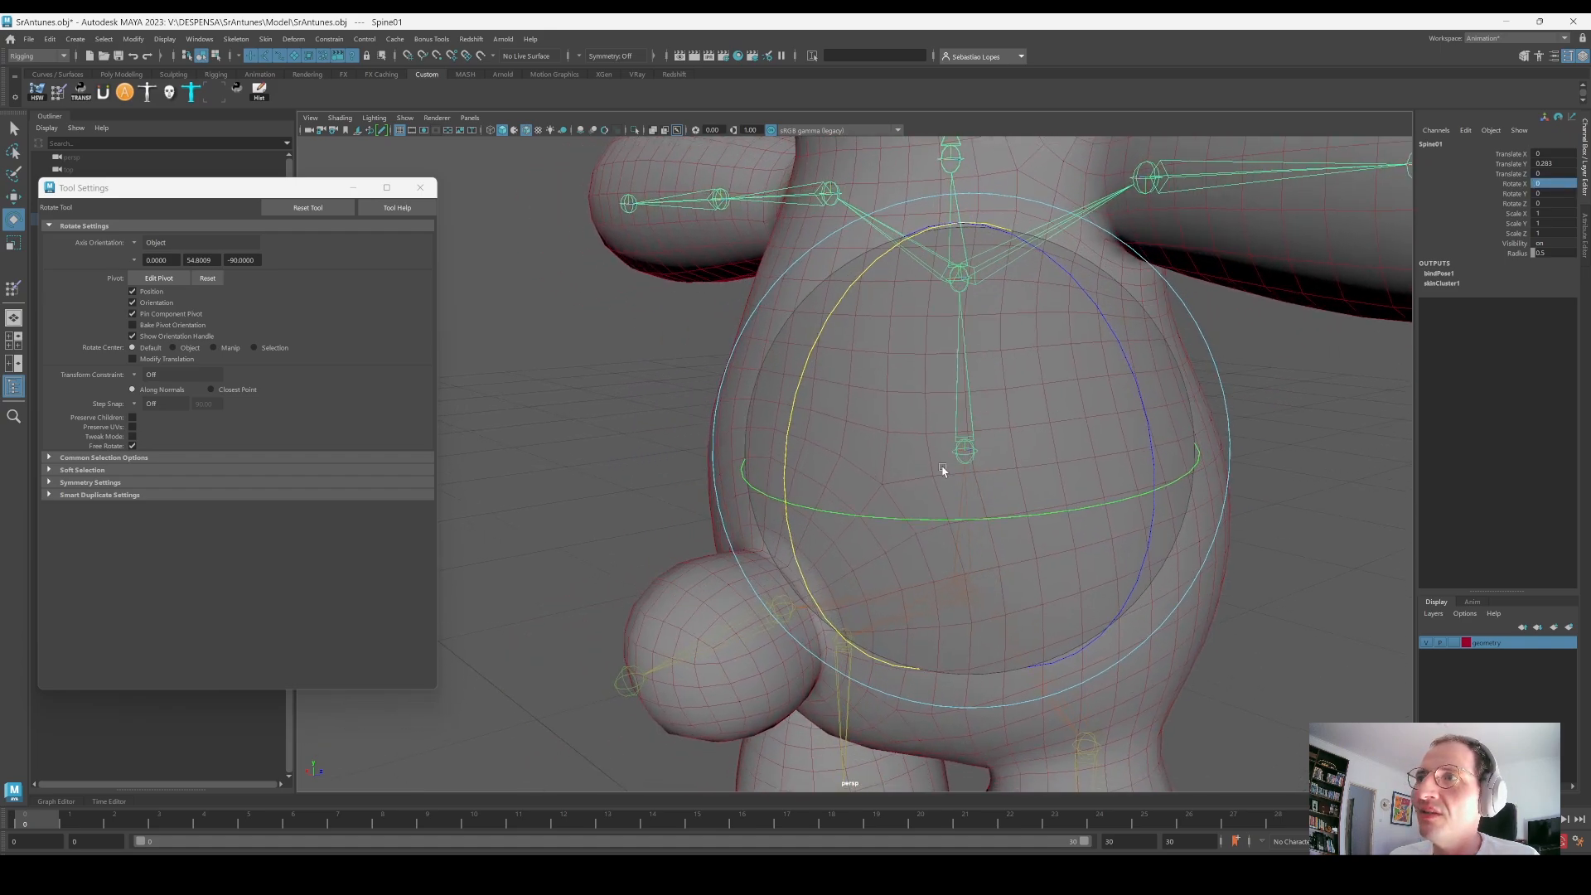
key(q)
click(641, 485)
click(759, 492)
key(e)
alt+drag(760, 492, 851, 540)
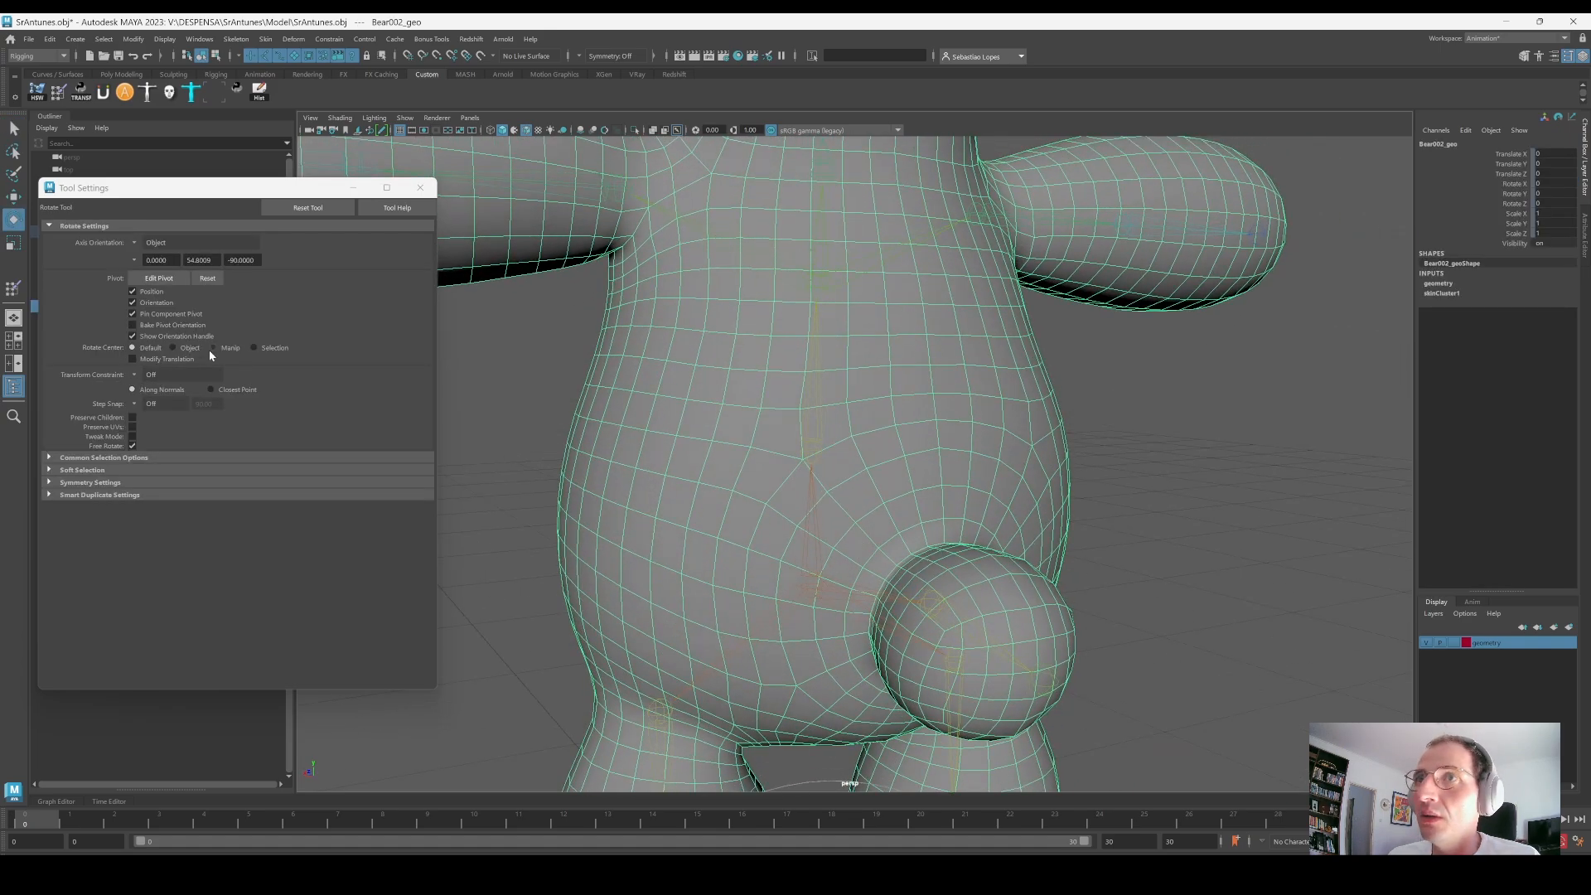
click(58, 93)
click(145, 321)
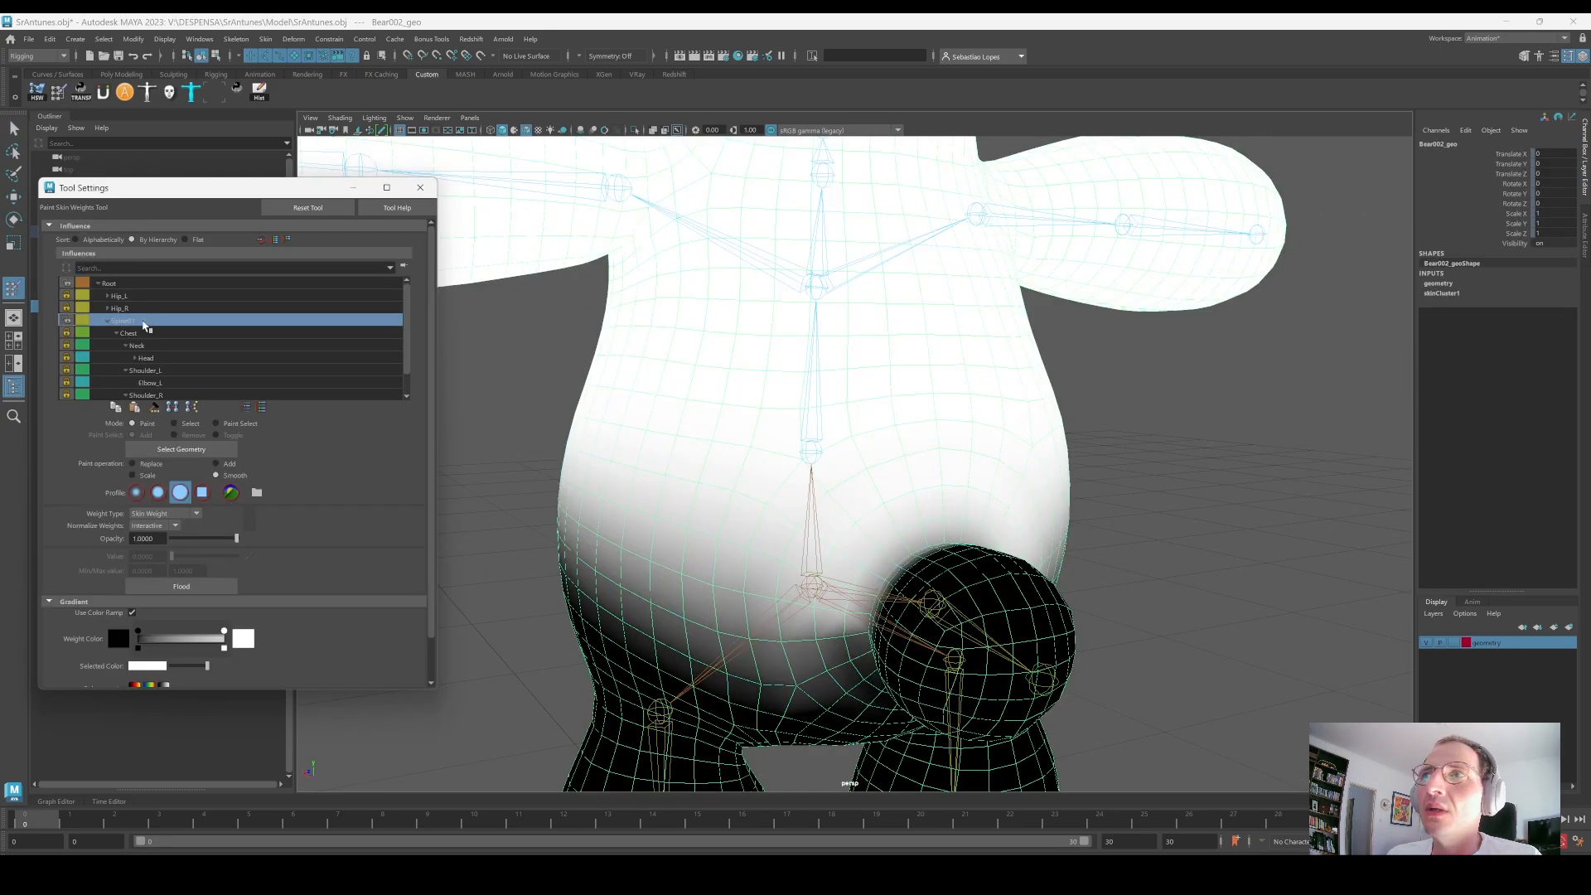
scroll(221, 385, down, 1)
click(117, 395)
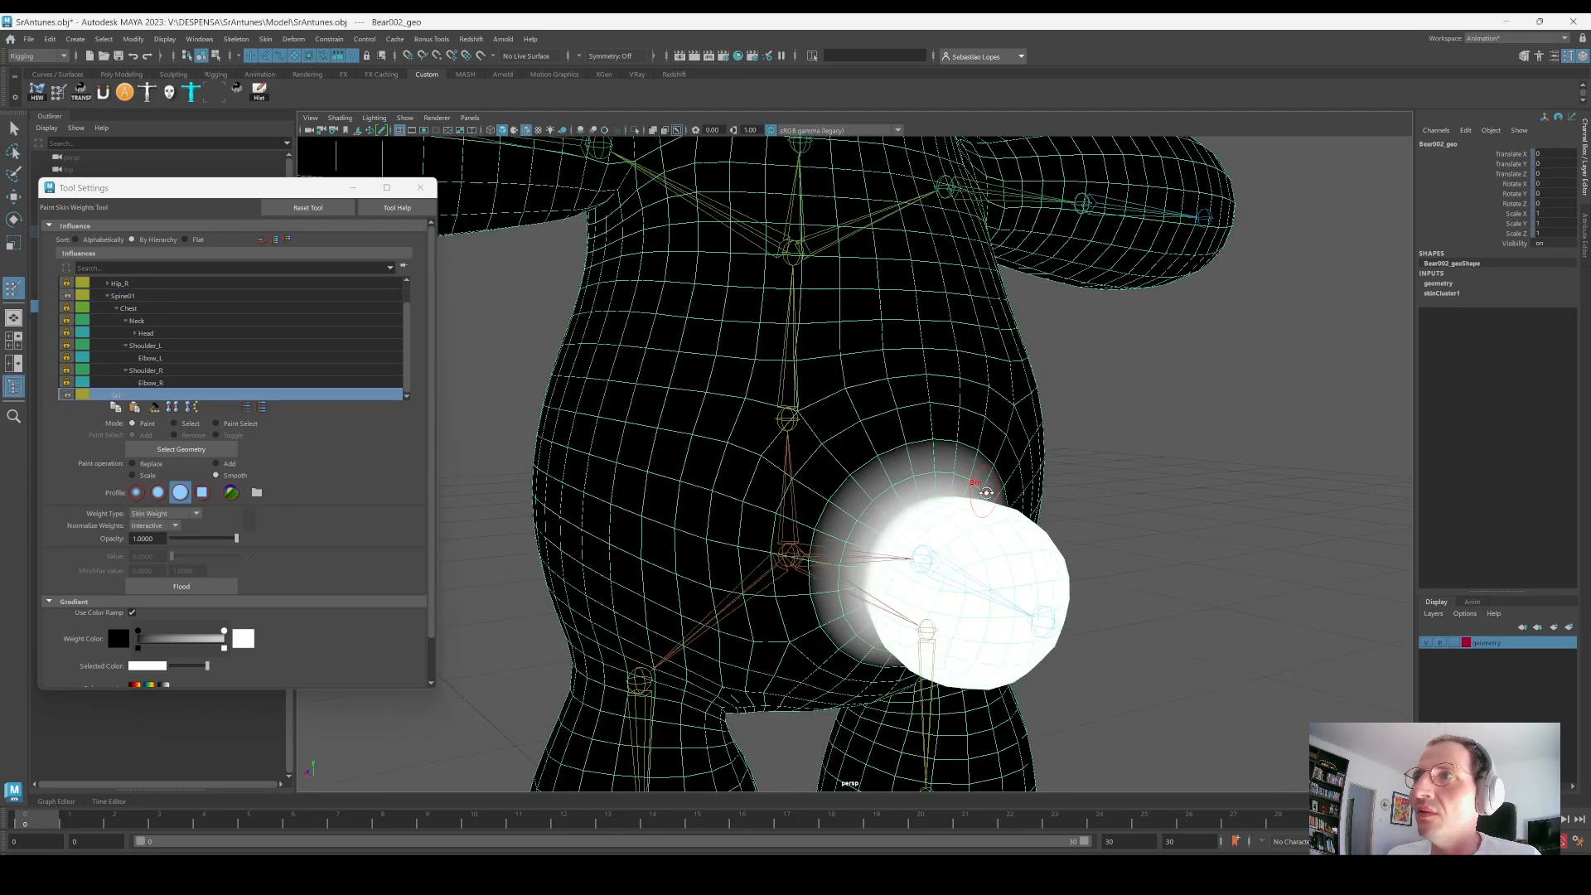
mouse_move(984, 479)
alt+mouse_down()
mouse_move(873, 499)
mouse_move(1008, 488)
mouse_move(863, 472)
mouse_move(919, 534)
mouse_move(870, 464)
mouse_move(814, 469)
mouse_move(782, 505)
mouse_move(721, 454)
mouse_move(740, 466)
mouse_move(515, 437)
alt+mouse_up()
scroll(983, 500, up, 4)
click(131, 297)
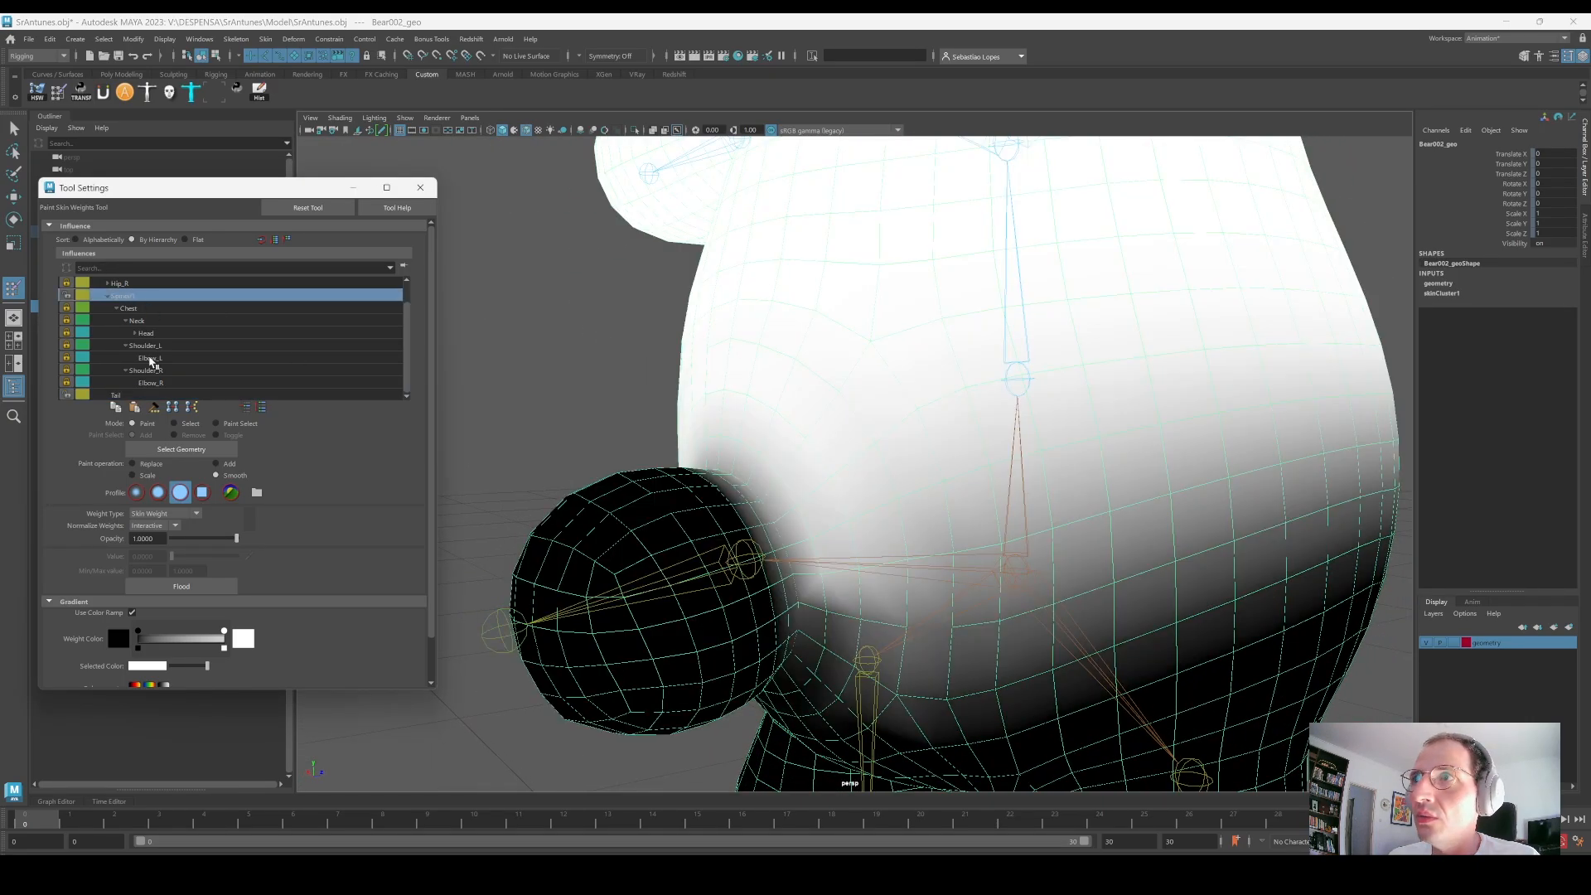
Step: Compare the Spine01 and Root influences across the hips and the tail's base
alt+drag(1107, 480, 538, 439)
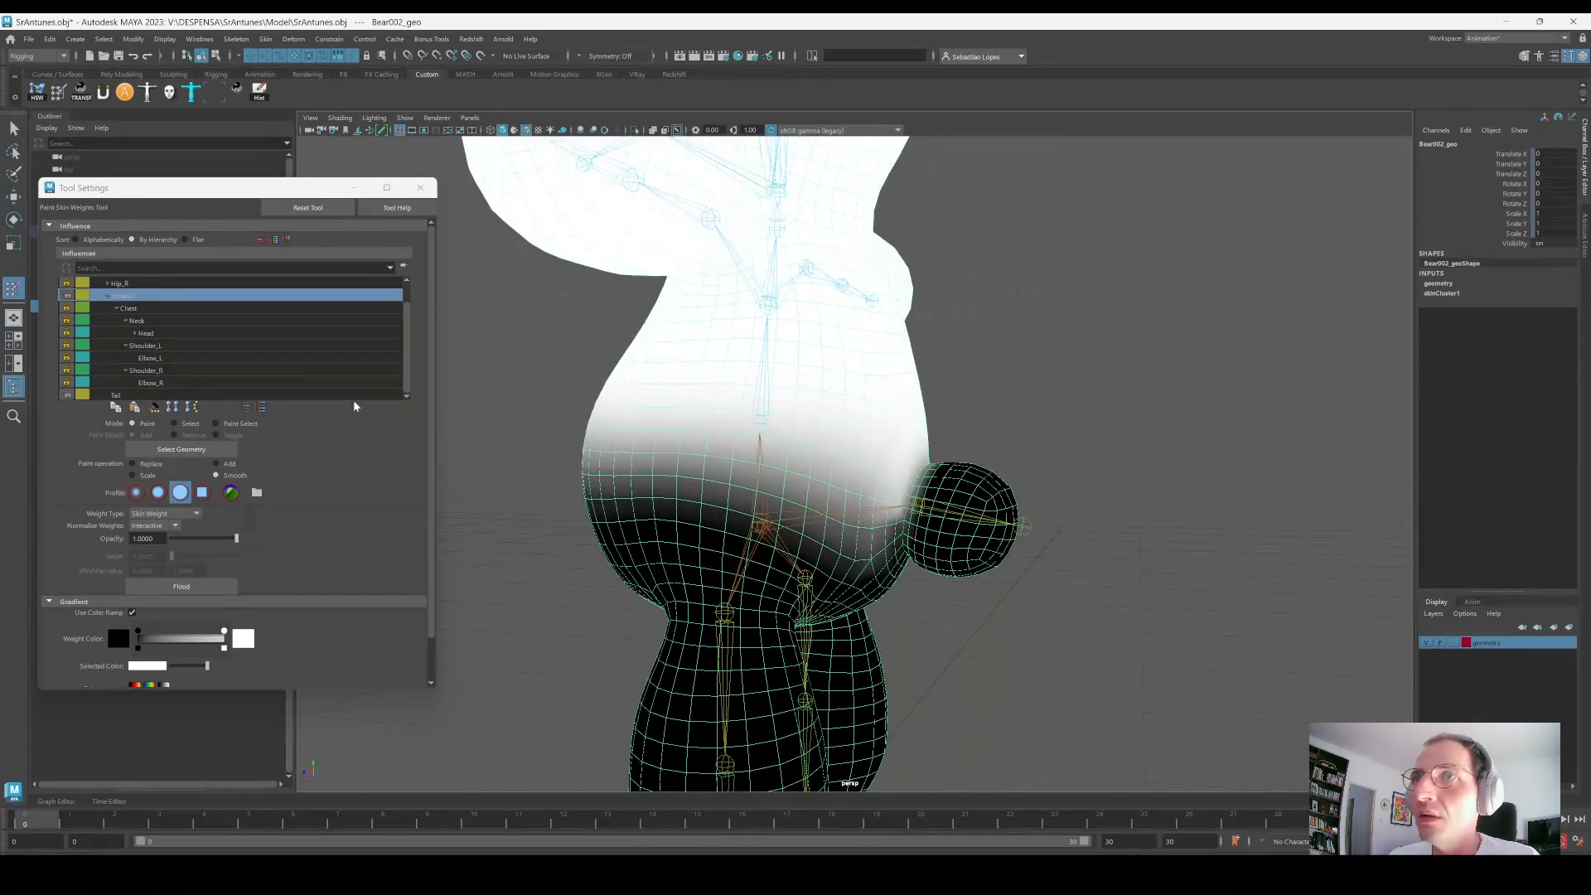
scroll(122, 288, up, 1)
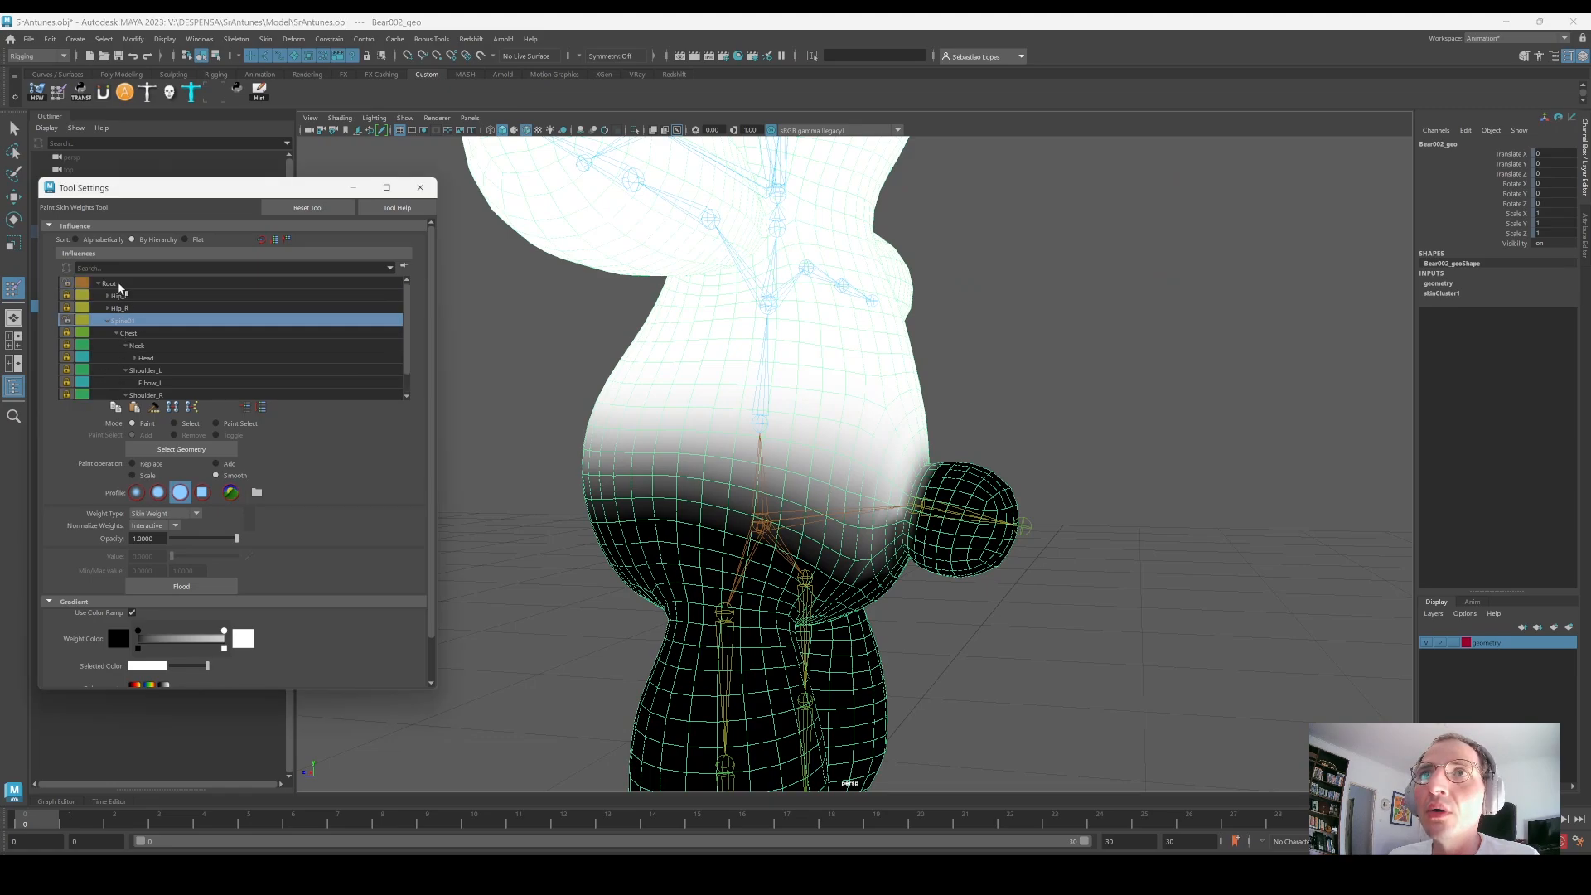
alt+drag(870, 516, 841, 526)
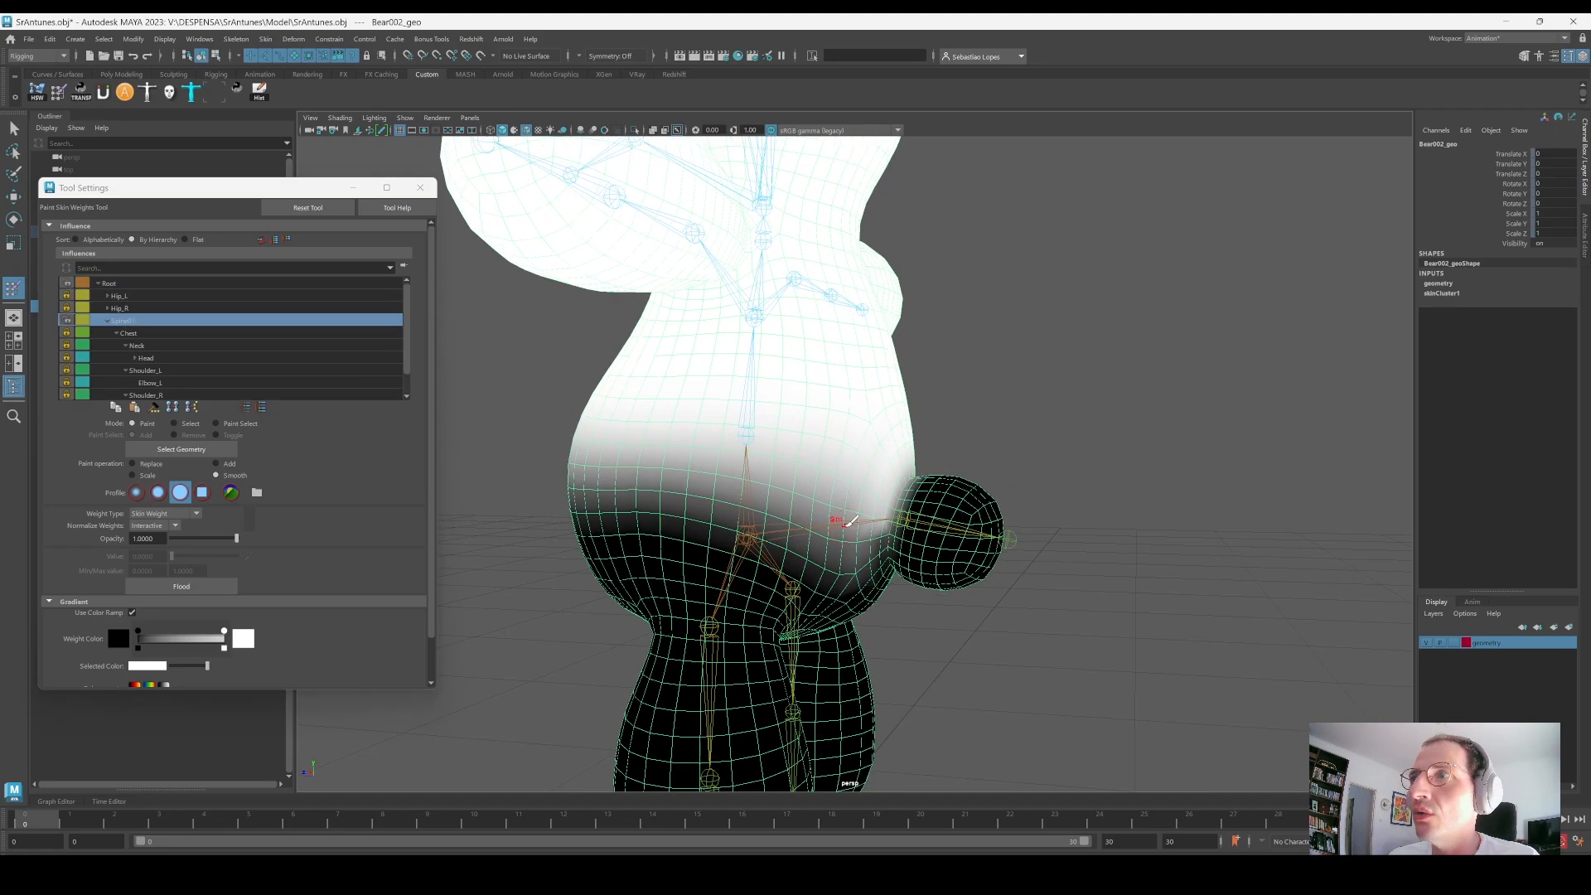
scroll(912, 536, up, 3)
alt+drag(960, 544, 832, 569)
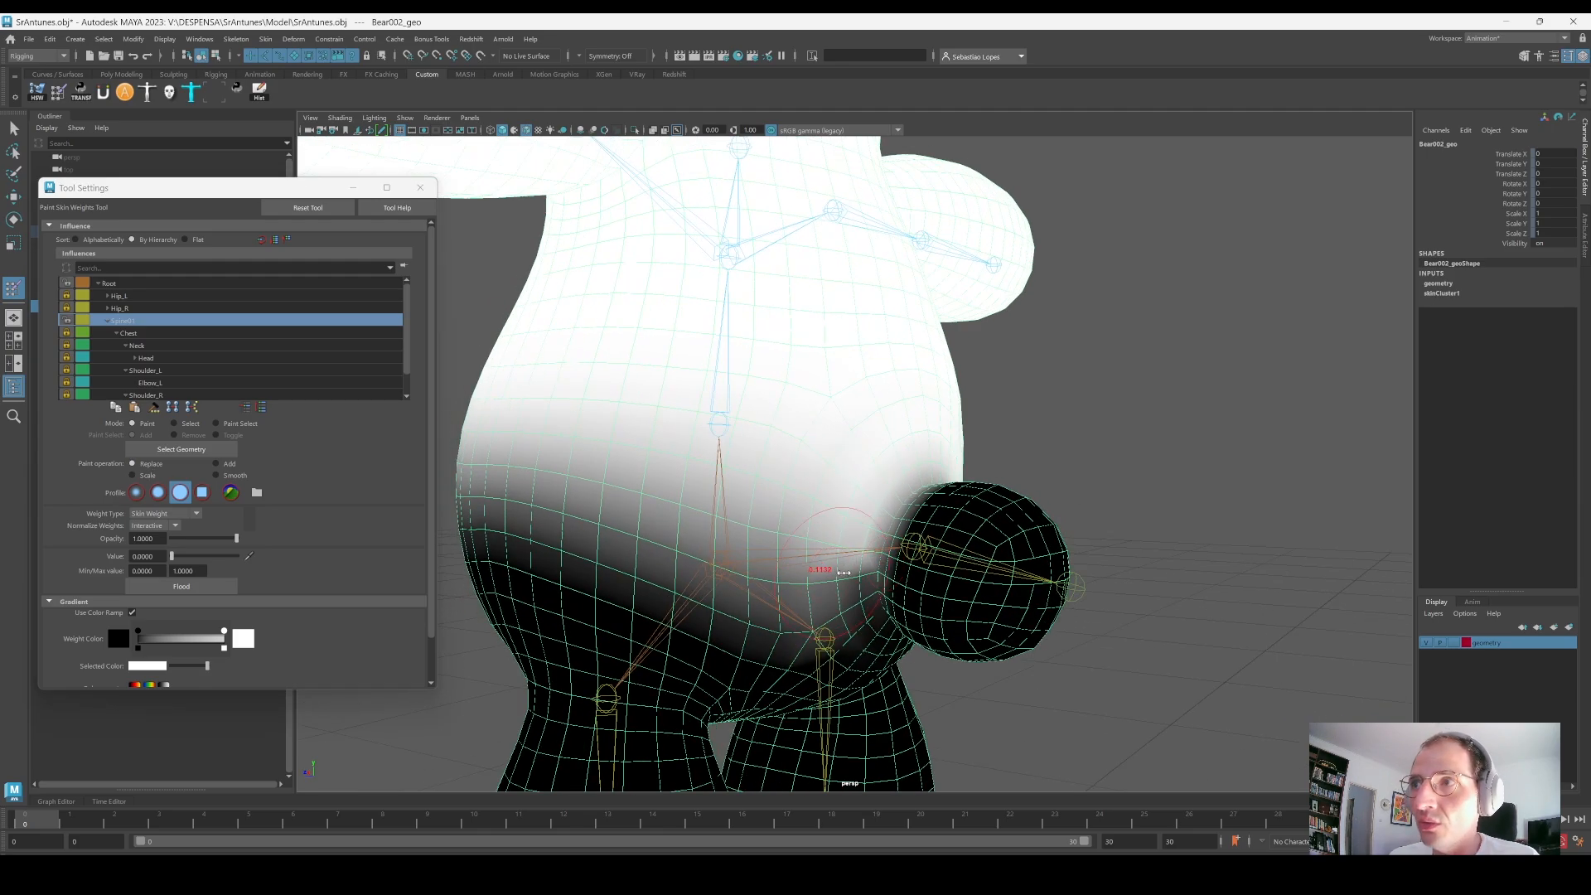
click(114, 286)
mouse_move(861, 547)
alt+mouse_down()
mouse_move(888, 539)
mouse_move(845, 560)
mouse_move(849, 545)
mouse_move(927, 580)
mouse_move(858, 569)
mouse_move(879, 565)
alt+mouse_up()
click(122, 320)
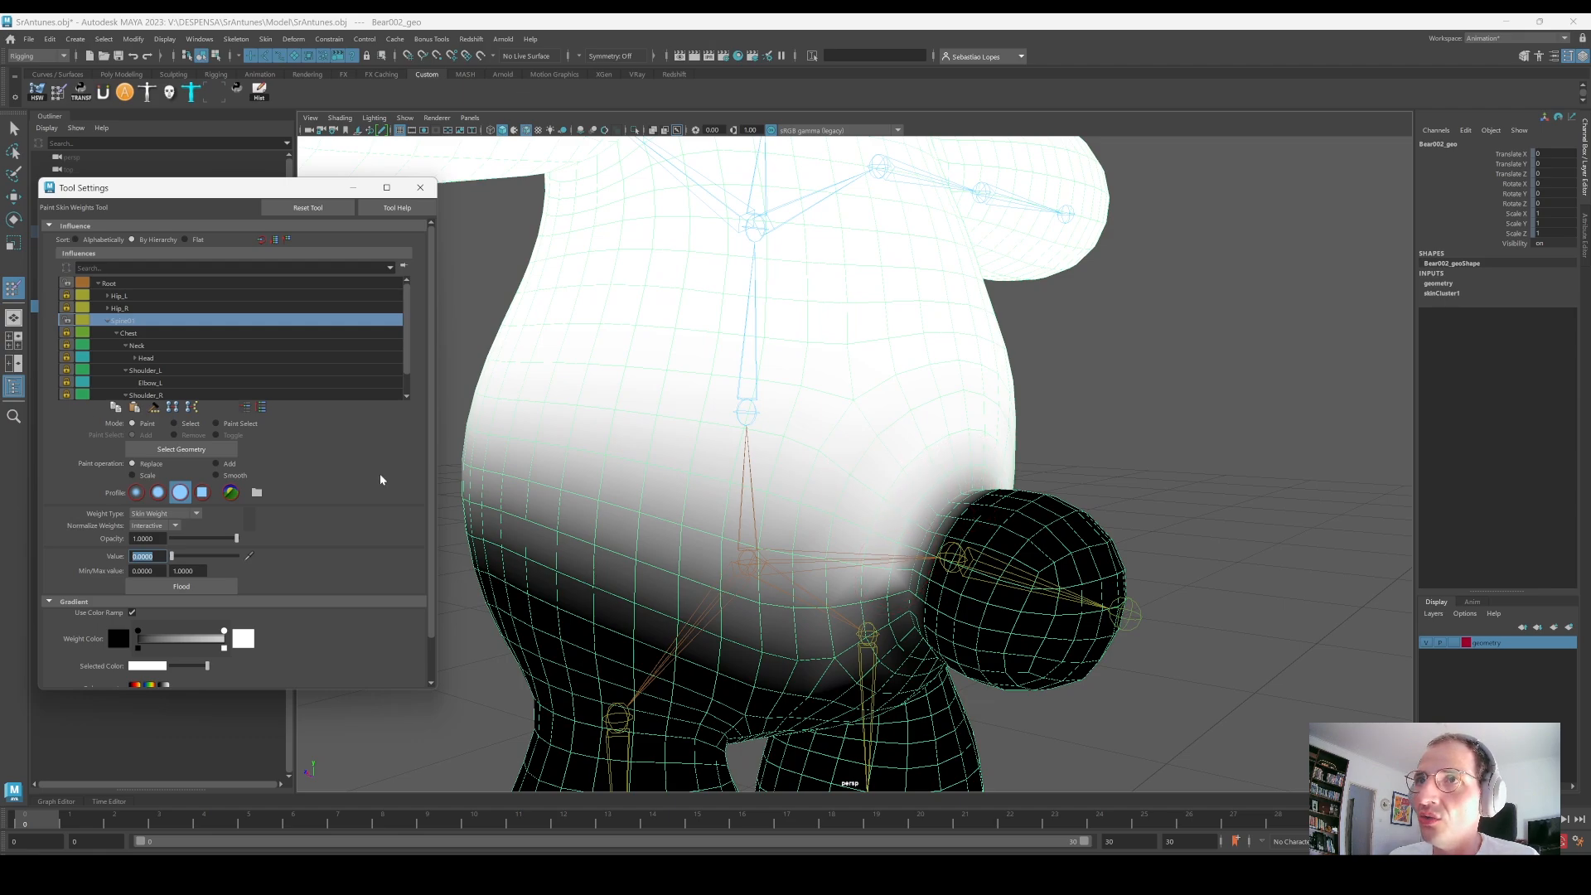
Step: Paint the Spine01 influence to 0 in Replace mode around the tail and across the lower back beneath it
drag(930, 554, 872, 537)
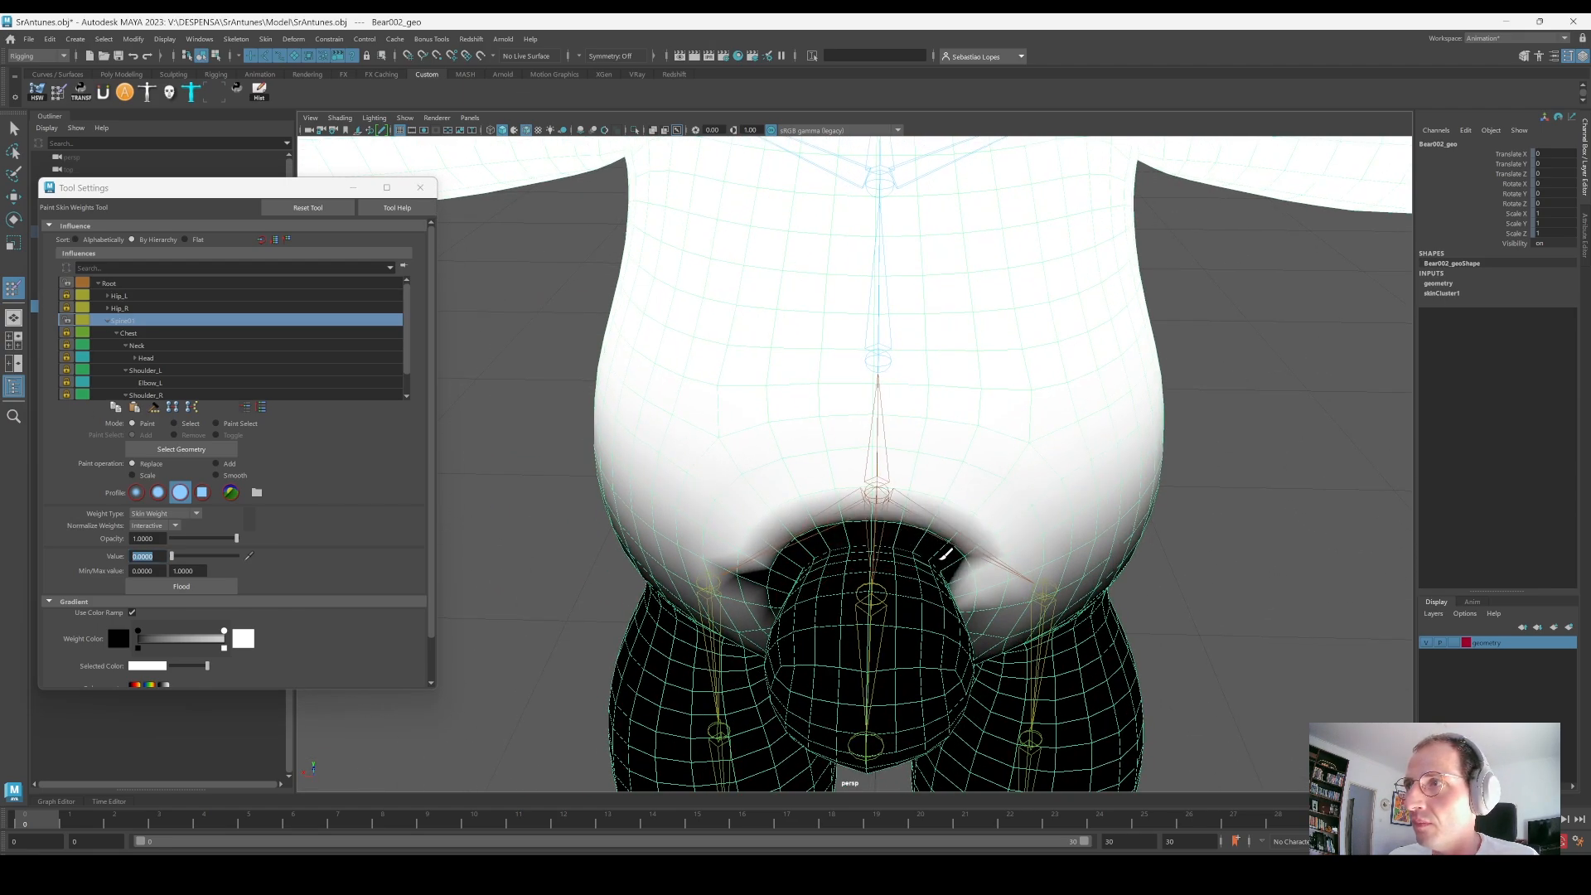
alt+drag(966, 579, 966, 533)
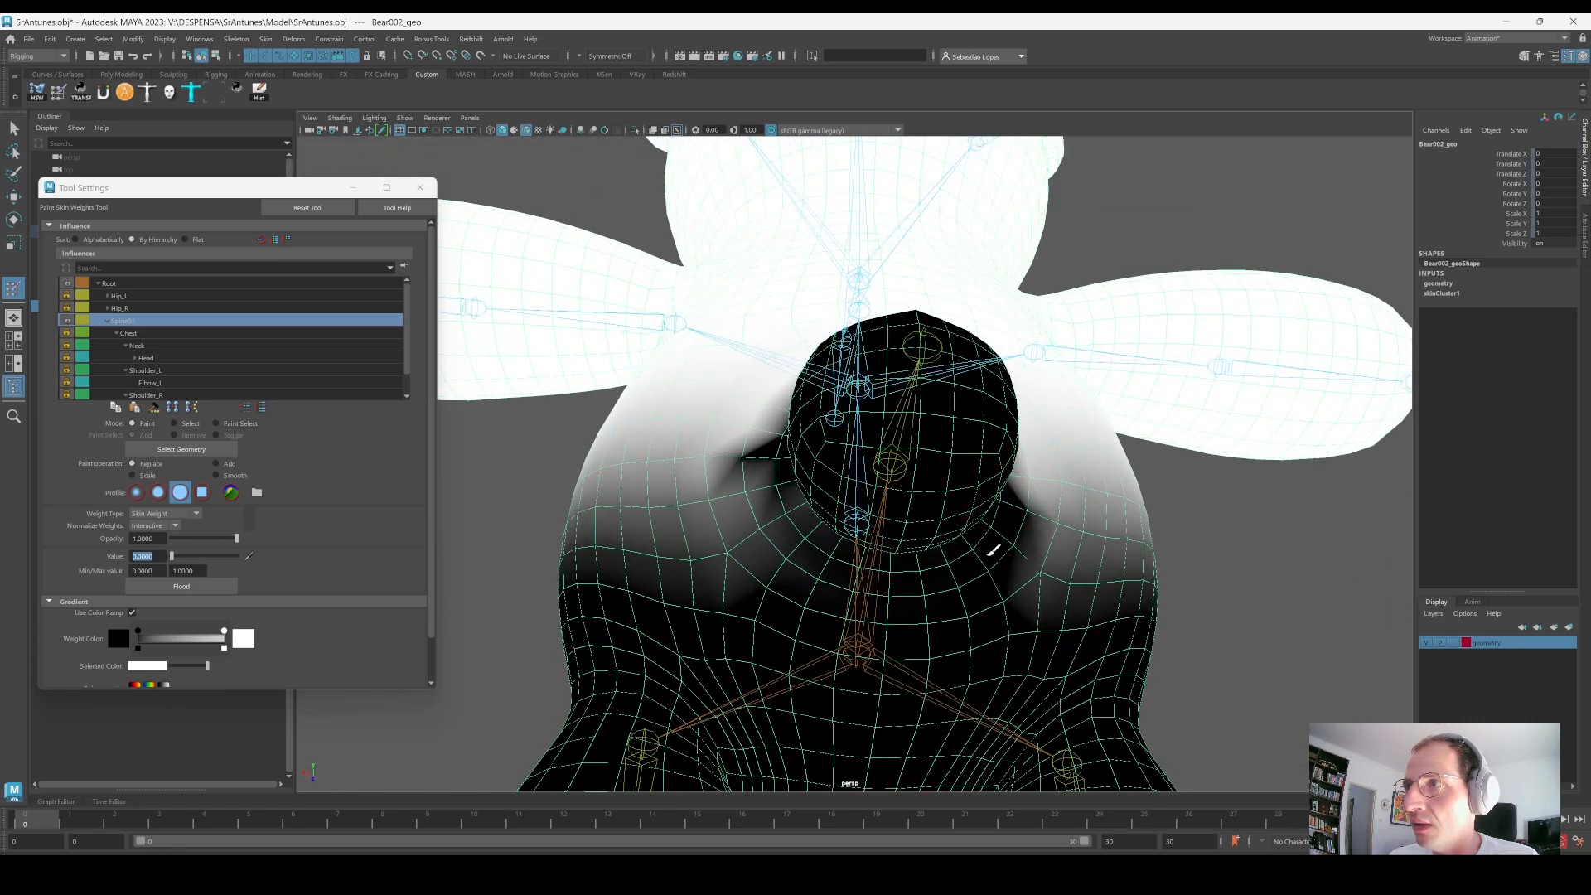
drag(762, 472, 661, 525)
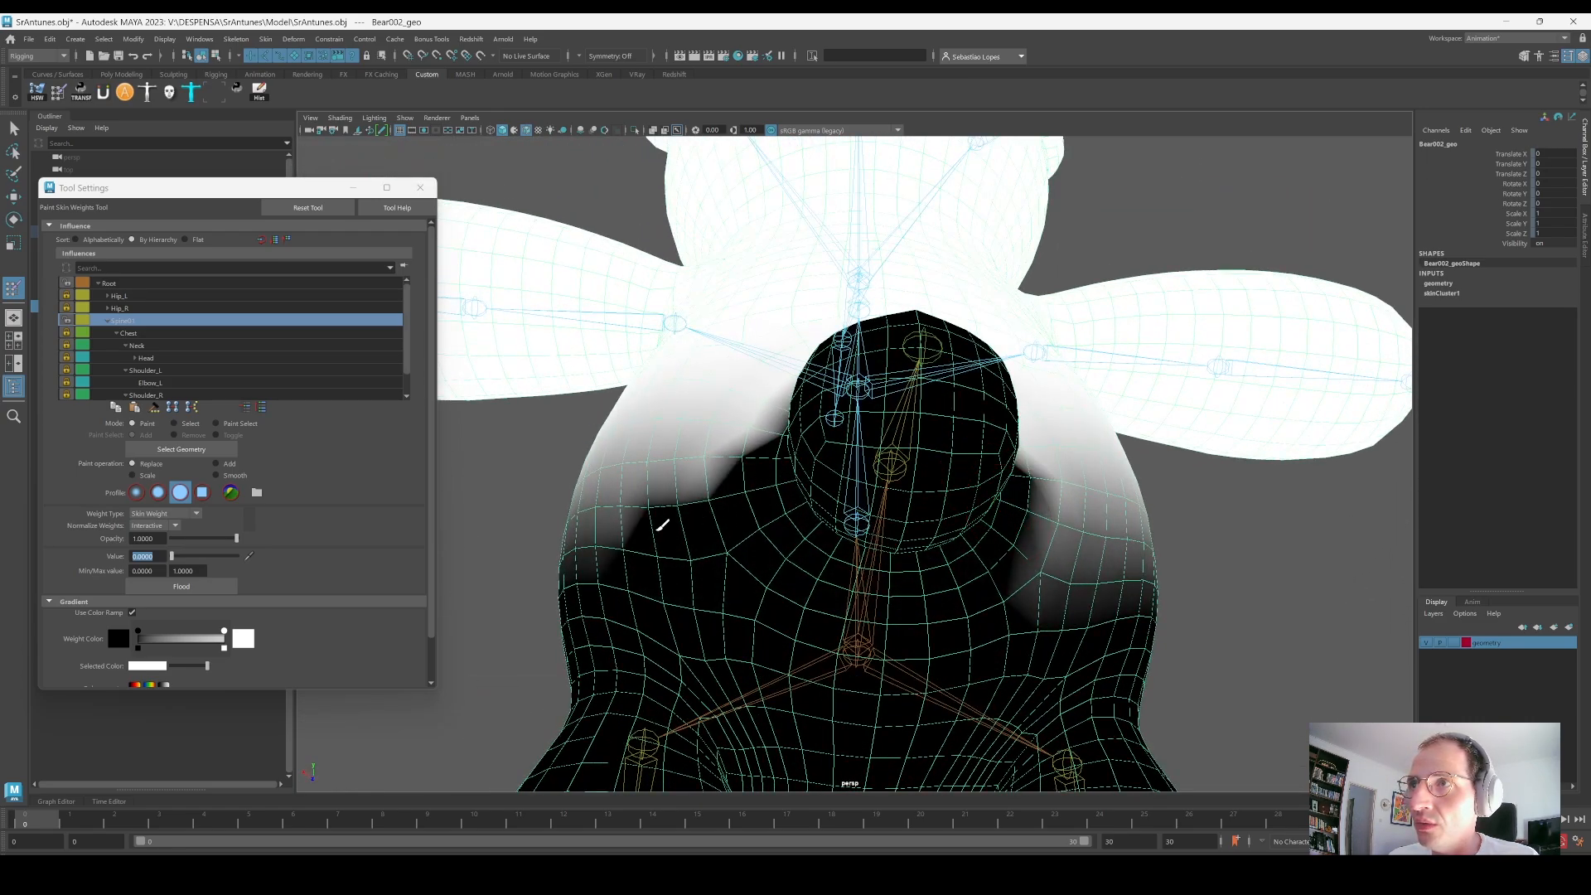
drag(966, 537, 1066, 552)
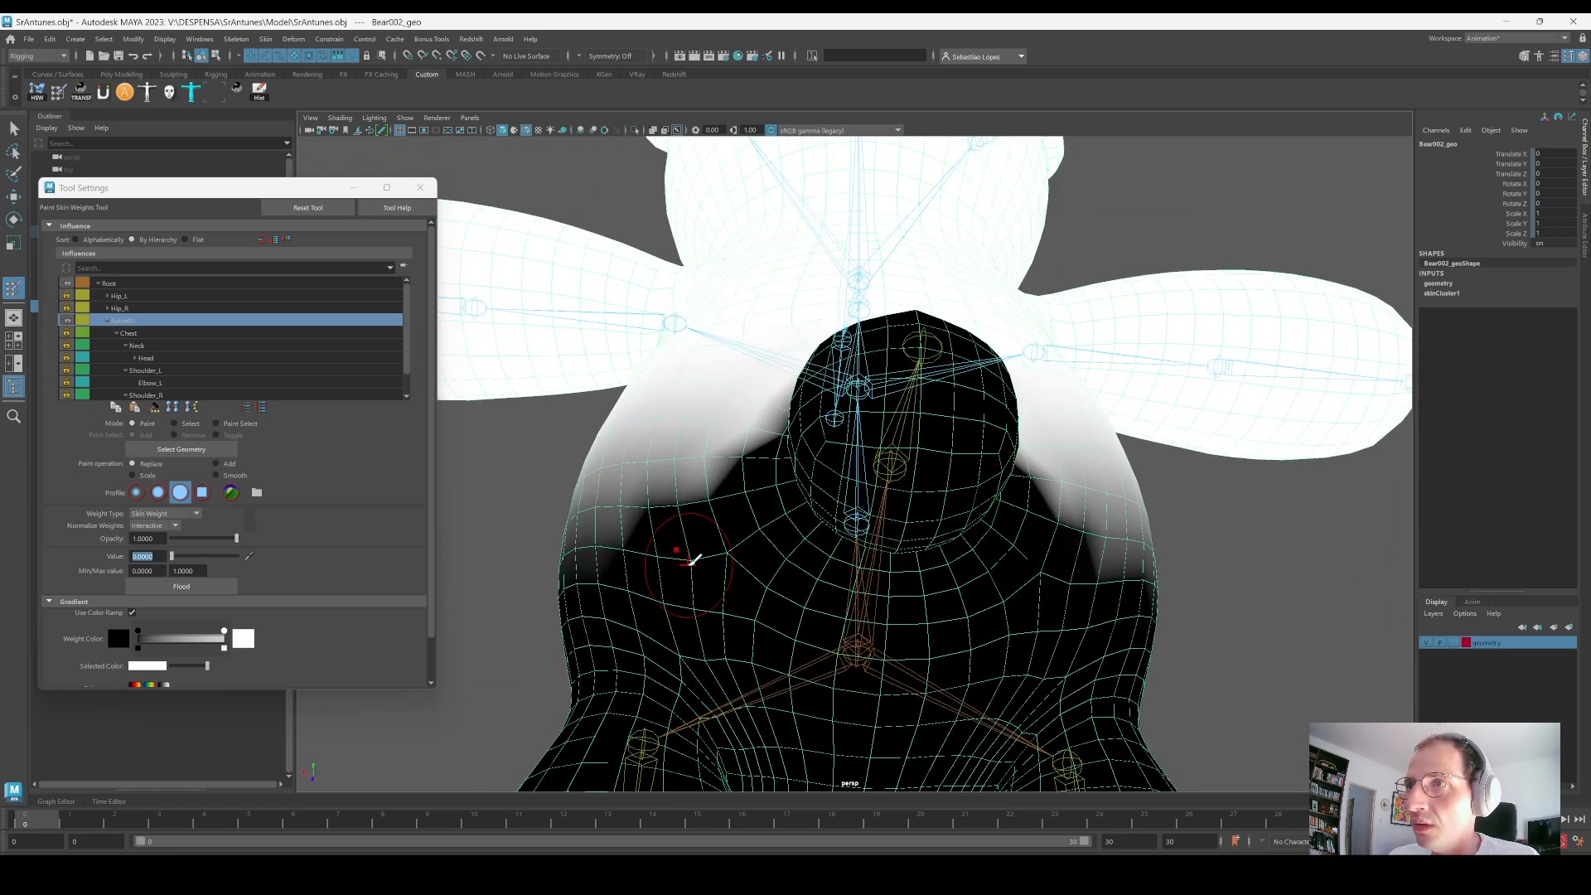
mouse_move(909, 501)
alt+mouse_down()
mouse_move(879, 593)
mouse_move(585, 568)
mouse_move(662, 572)
alt+mouse_up()
mouse_move(869, 621)
alt+mouse_down()
mouse_move(813, 582)
mouse_move(996, 496)
mouse_move(919, 513)
mouse_move(983, 540)
alt+mouse_up()
alt+drag(1075, 524, 950, 574)
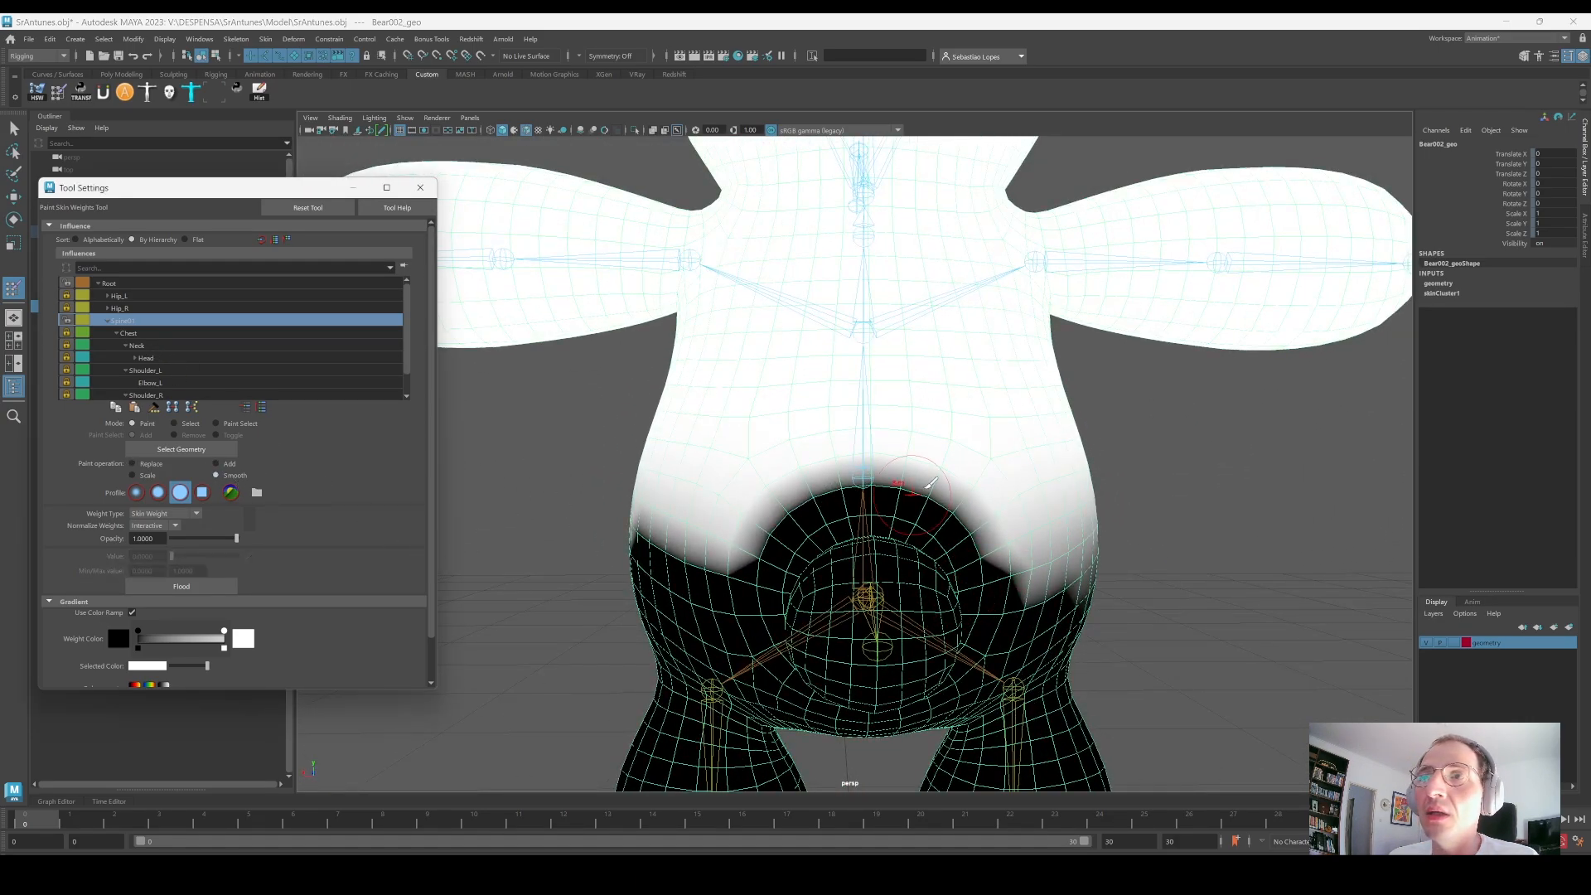
Step: Smooth the border of the Spine01 influence across the lower back and above the tail
mouse_move(929, 483)
alt+mouse_down()
mouse_move(828, 515)
mouse_move(834, 539)
mouse_move(720, 557)
mouse_move(845, 527)
alt+mouse_up()
drag(714, 545, 583, 546)
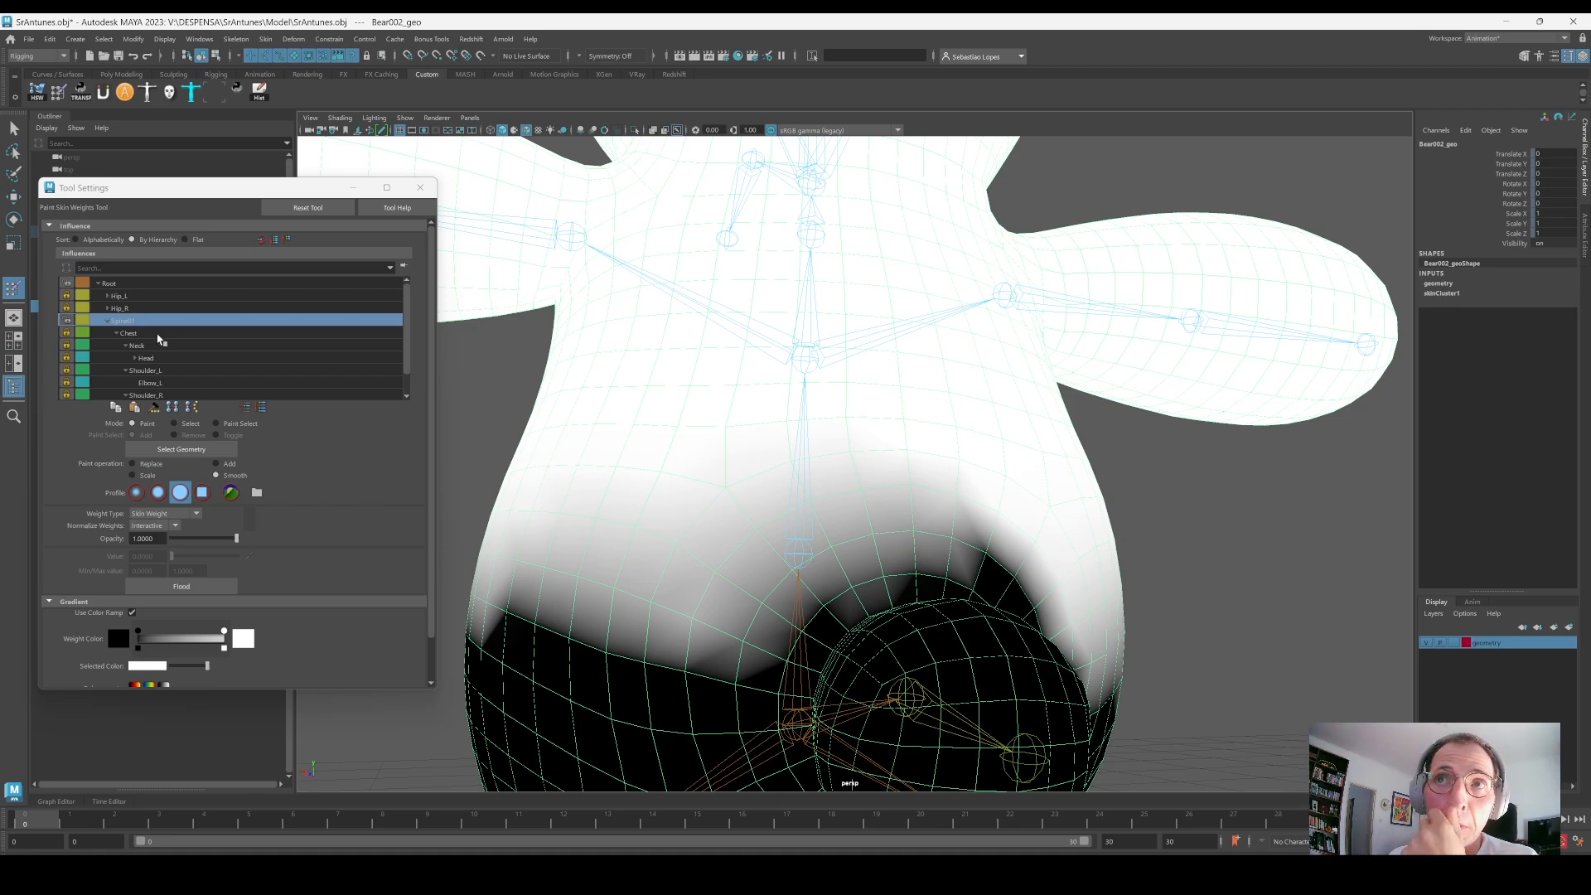
drag(1001, 547, 975, 532)
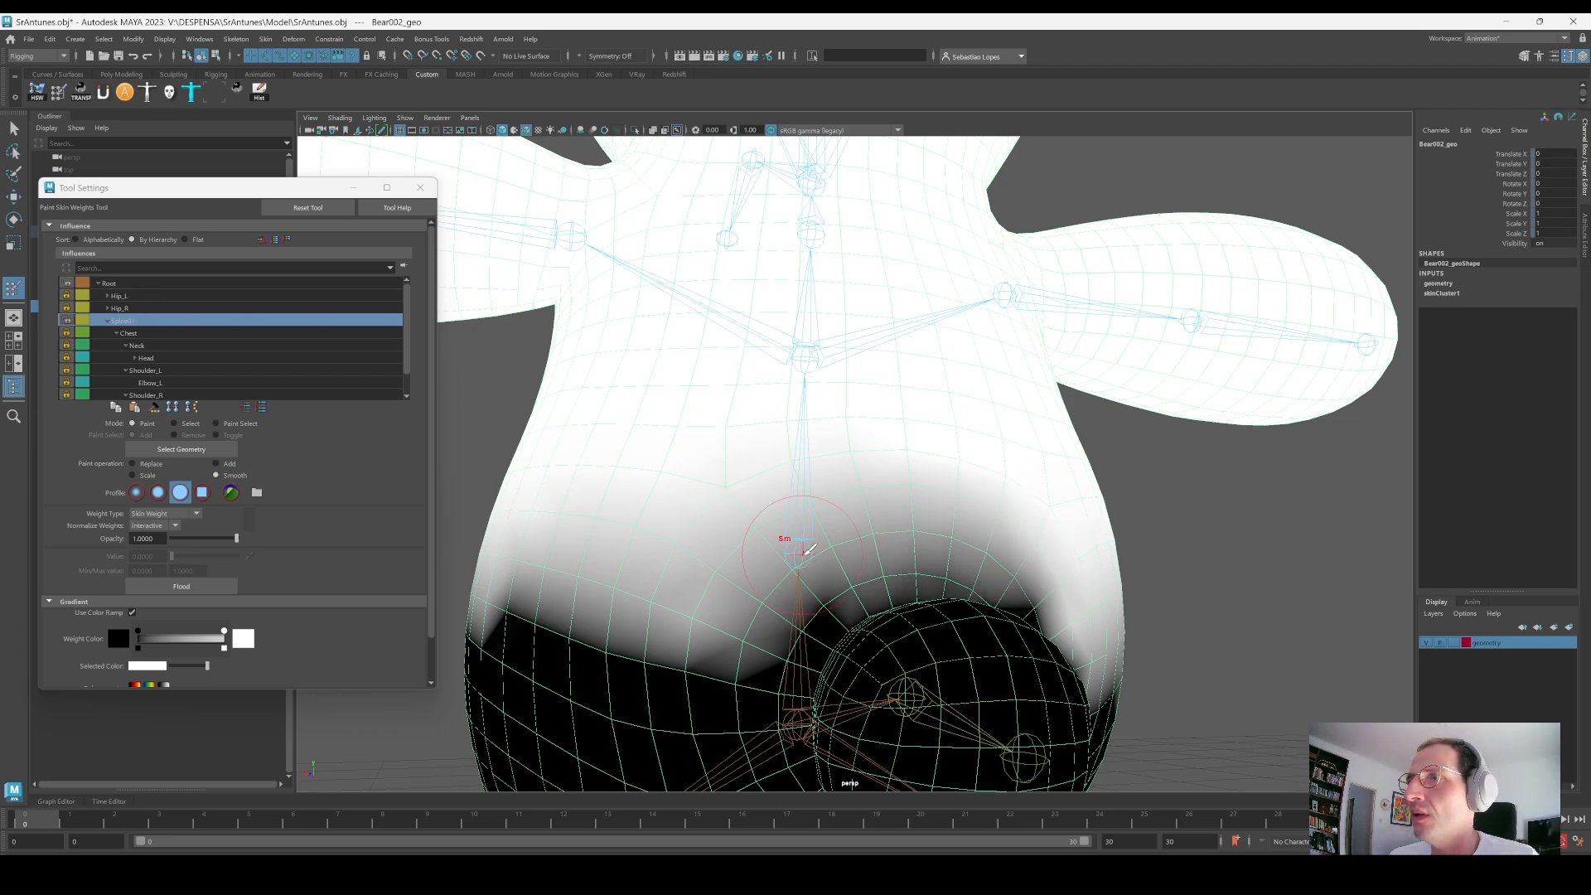
alt+drag(787, 528, 630, 542)
drag(1016, 600, 969, 591)
scroll(259, 362, down, 1)
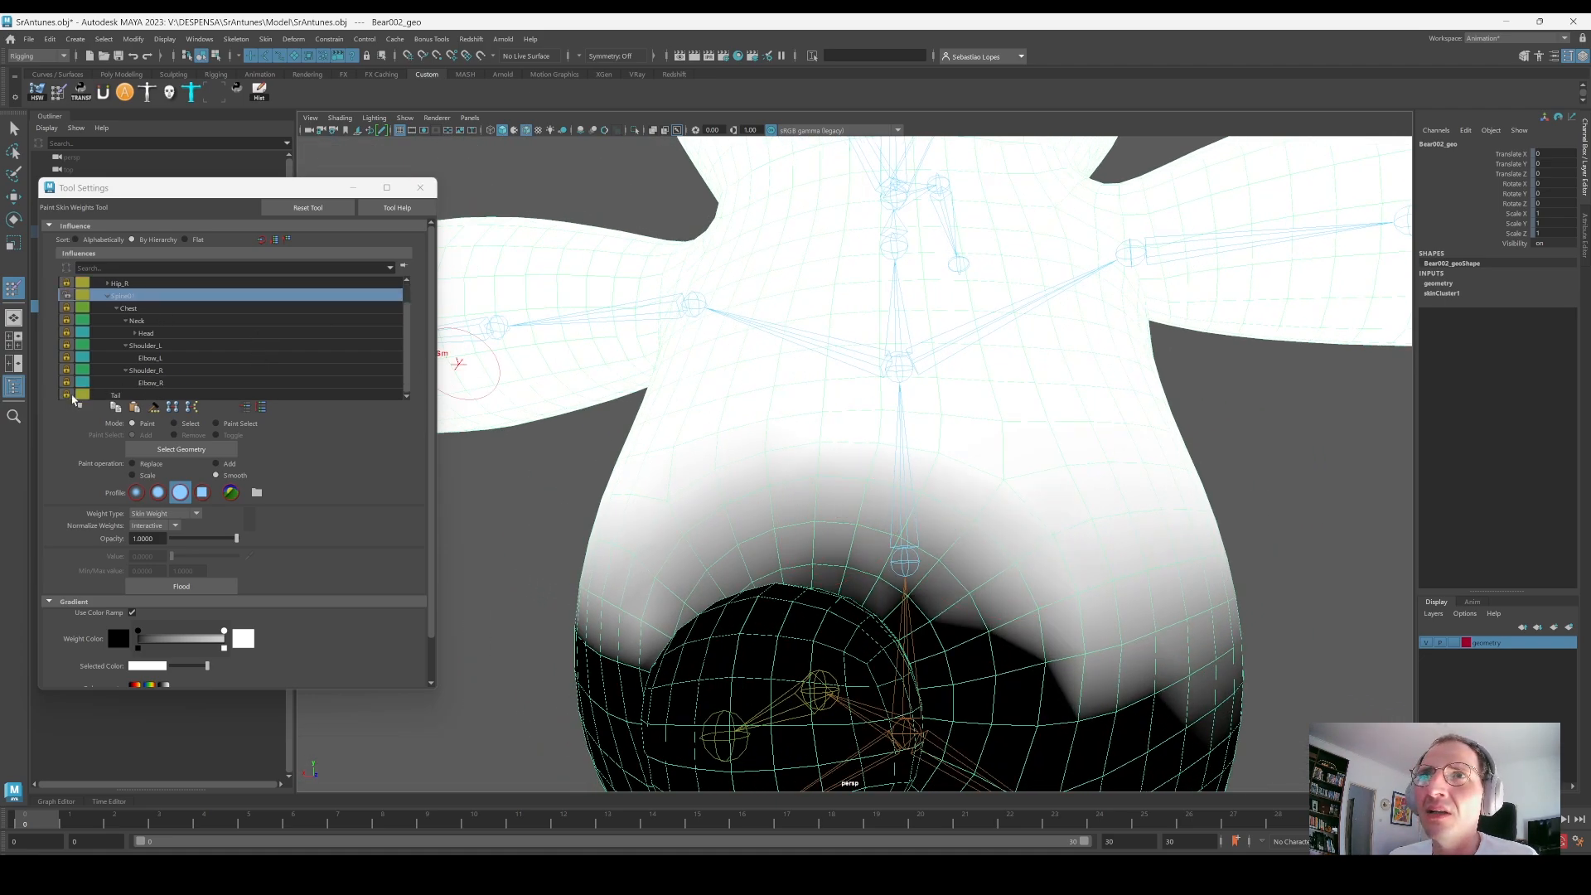
Step: Smooth the Spine01 influence around the bear's sides and hips so its lower border blends evenly
click(68, 395)
mouse_move(1110, 584)
alt+mouse_down()
mouse_move(1124, 606)
mouse_move(823, 525)
alt+mouse_up()
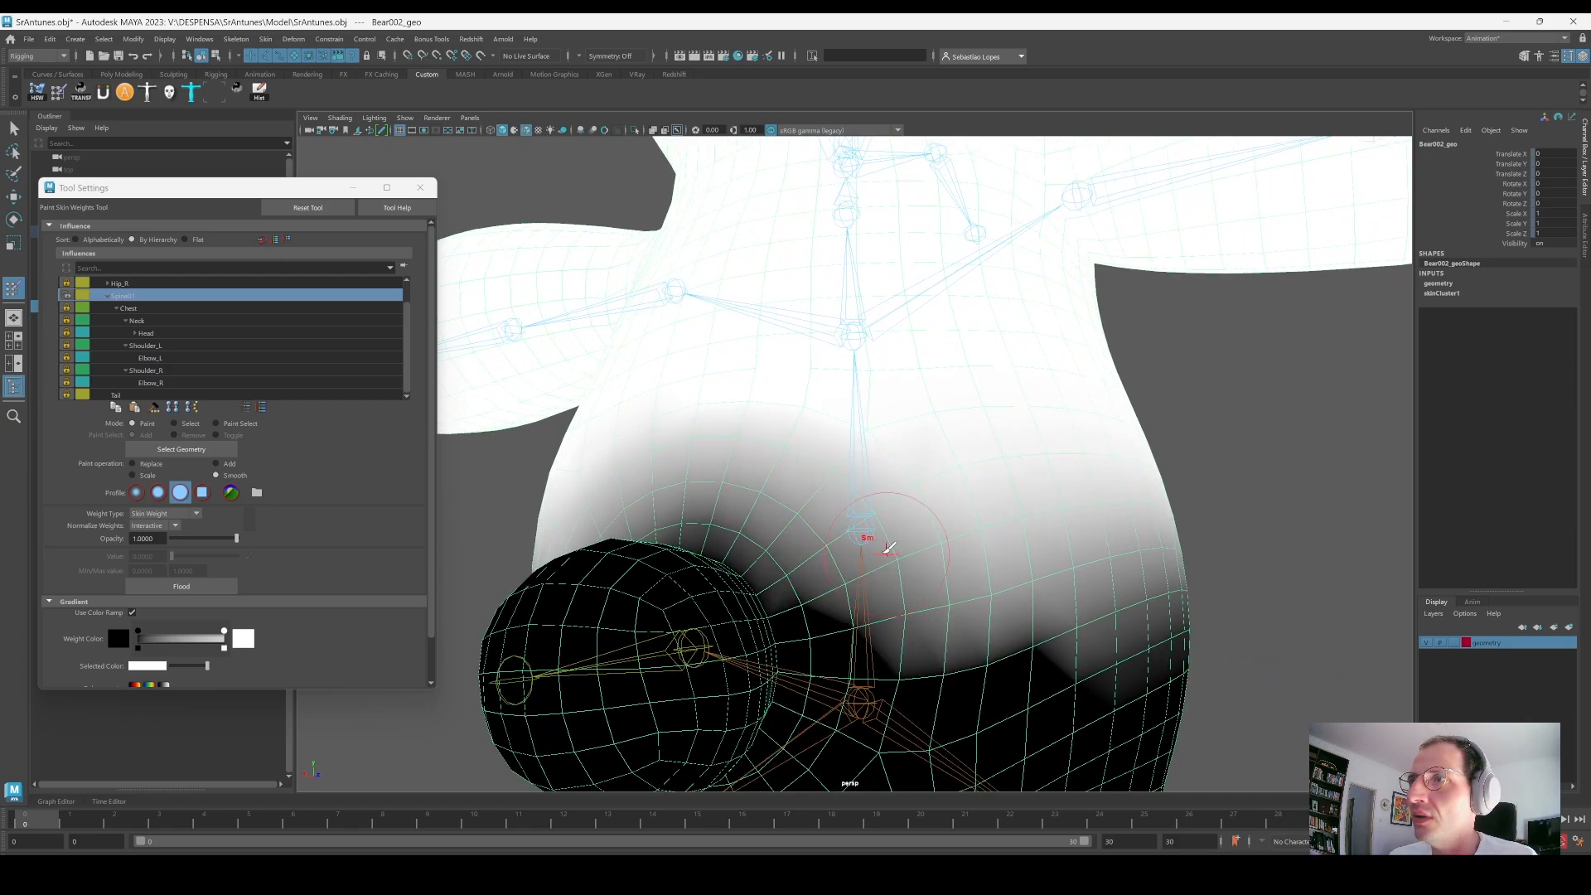
mouse_move(1030, 565)
alt+mouse_down()
mouse_move(1074, 572)
mouse_move(955, 514)
mouse_move(927, 530)
mouse_move(1027, 537)
alt+mouse_up()
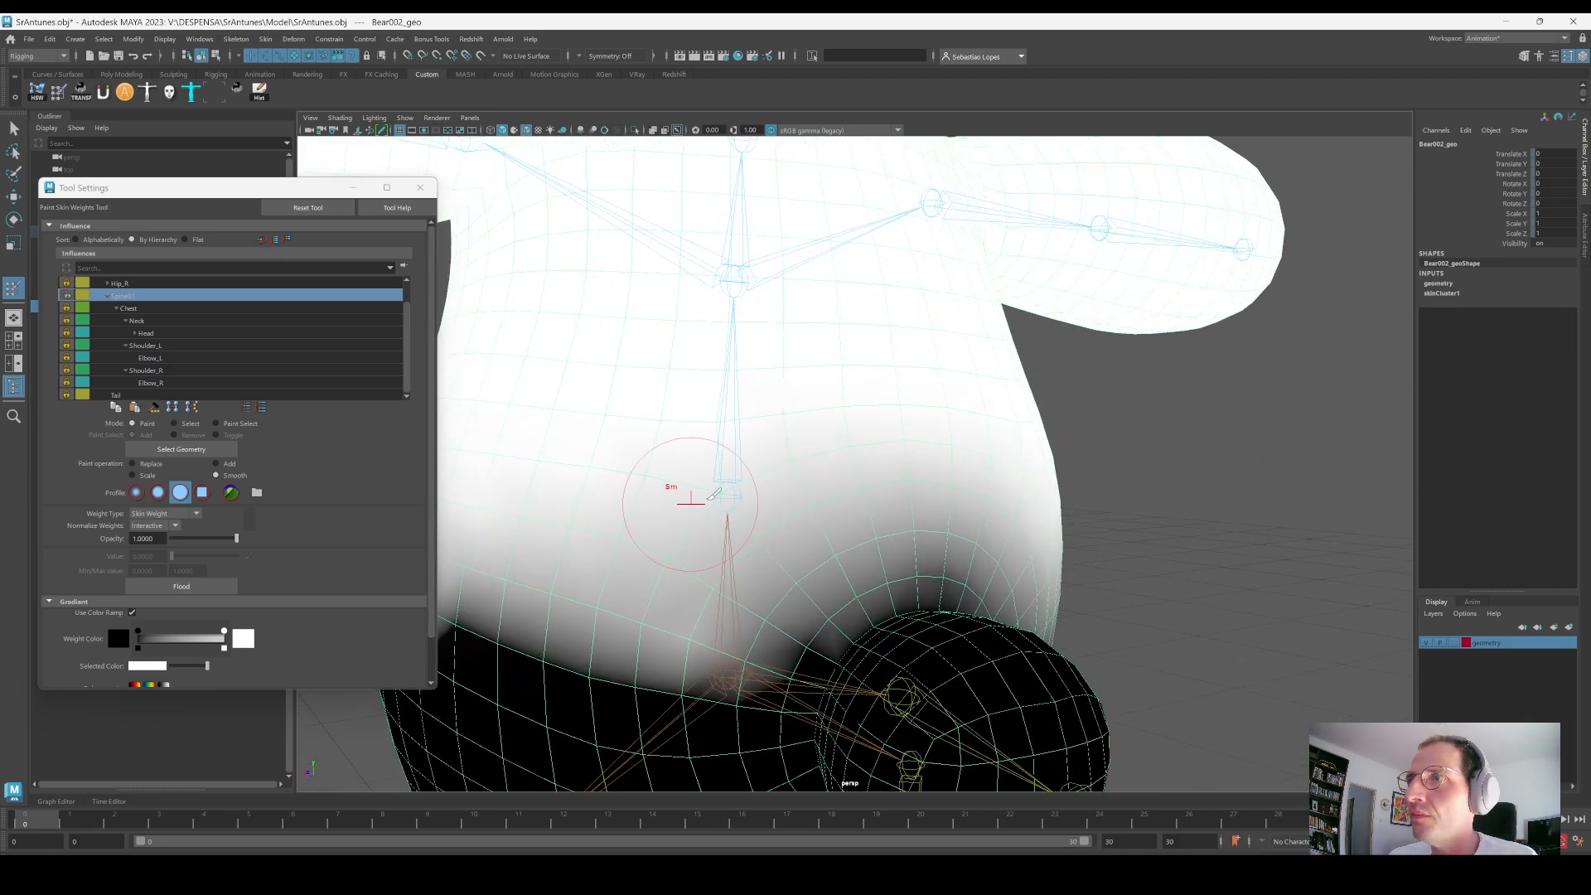
alt+drag(831, 528, 930, 504)
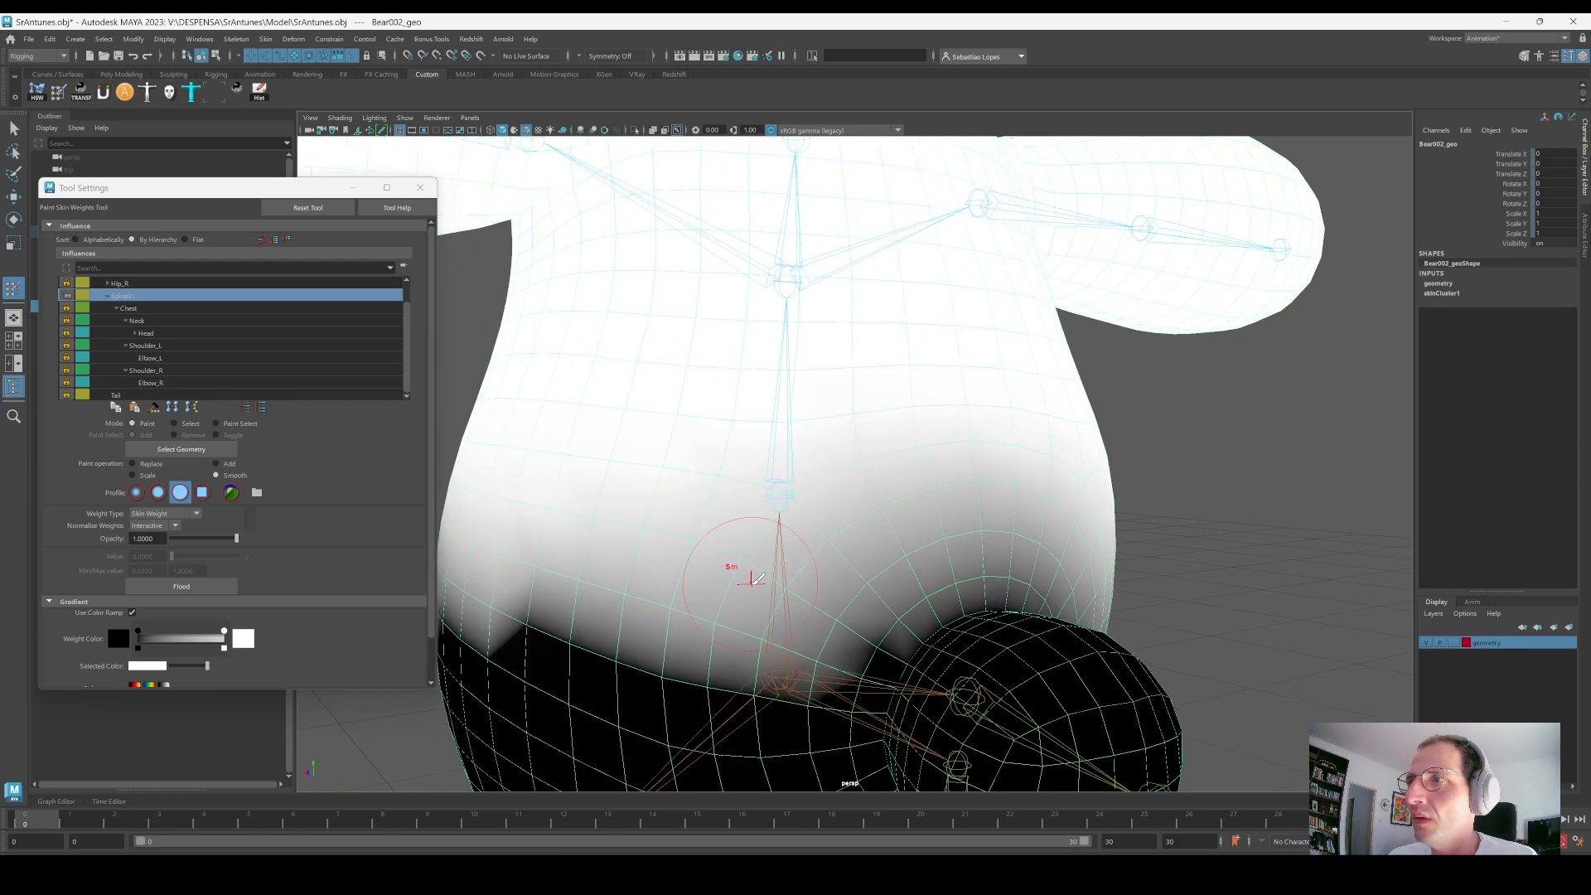
alt+drag(839, 549, 895, 533)
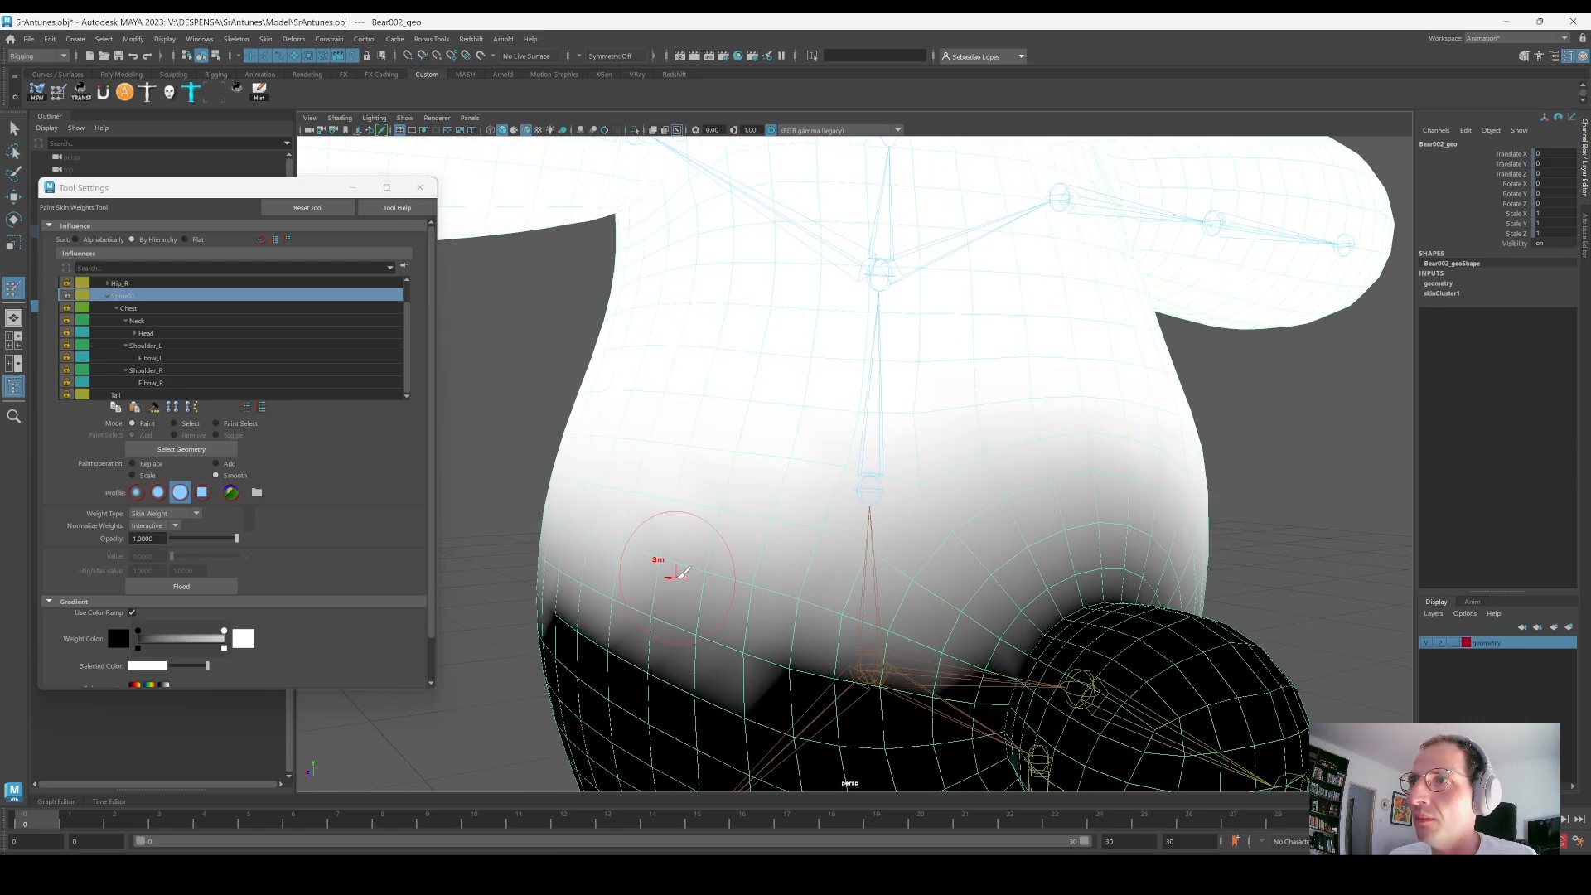
mouse_move(1171, 563)
alt+mouse_down()
mouse_move(931, 543)
mouse_move(762, 554)
alt+mouse_up()
Step: Rotate the Spine01 joint to test how the torso and lower back deform, and undo the test rotations
key(e)
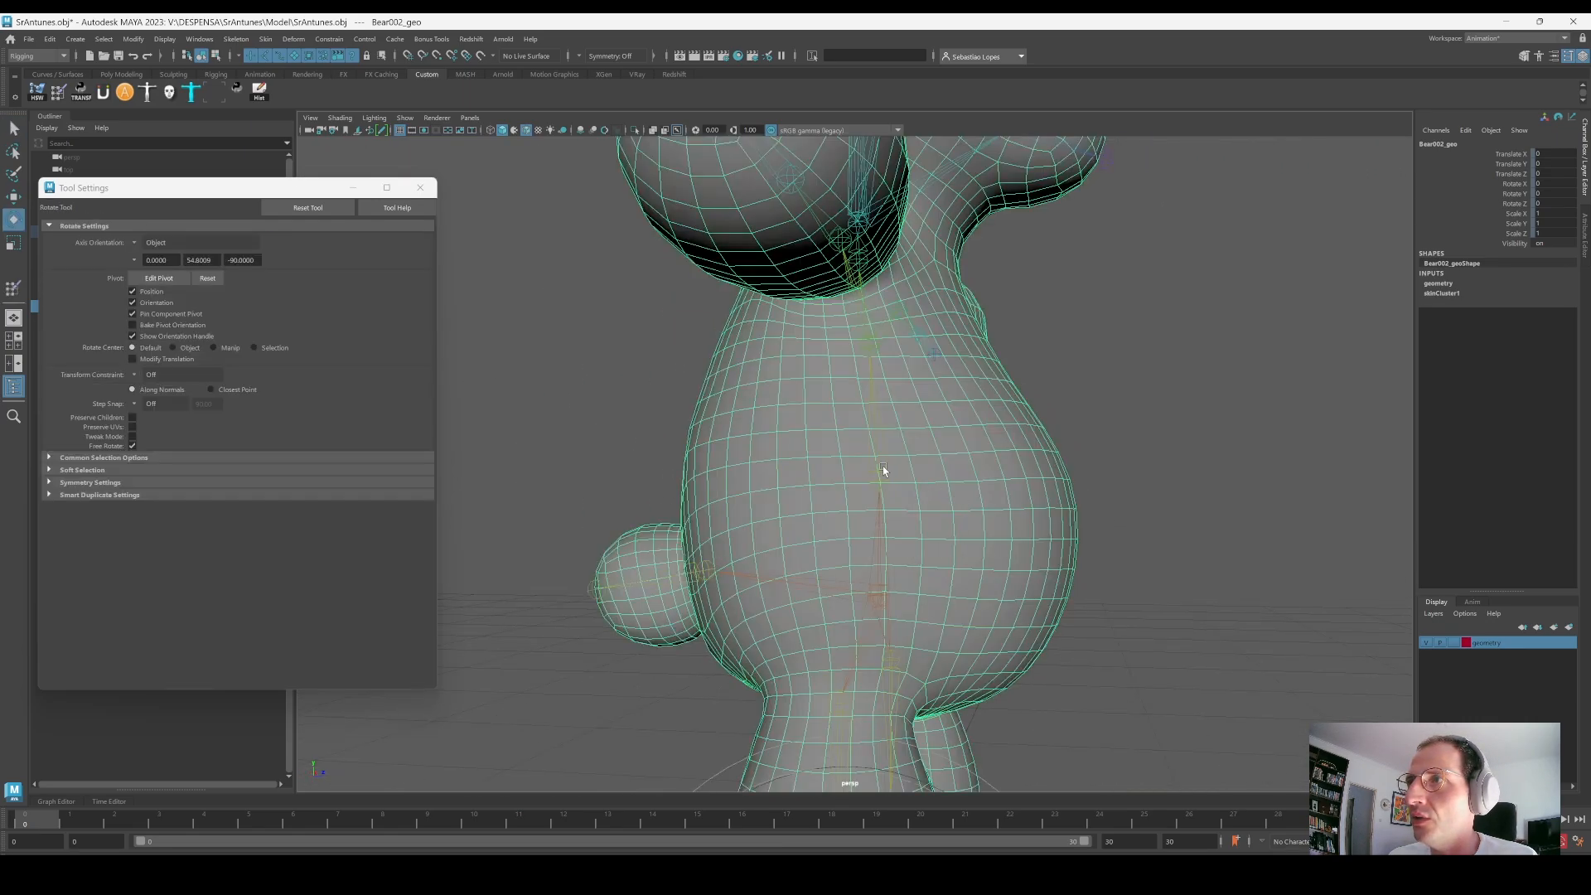
click(880, 479)
drag(918, 492, 930, 263)
drag(658, 531, 788, 367)
key(ctrl+z)
key(ctrl+z)
key(ctrl+z)
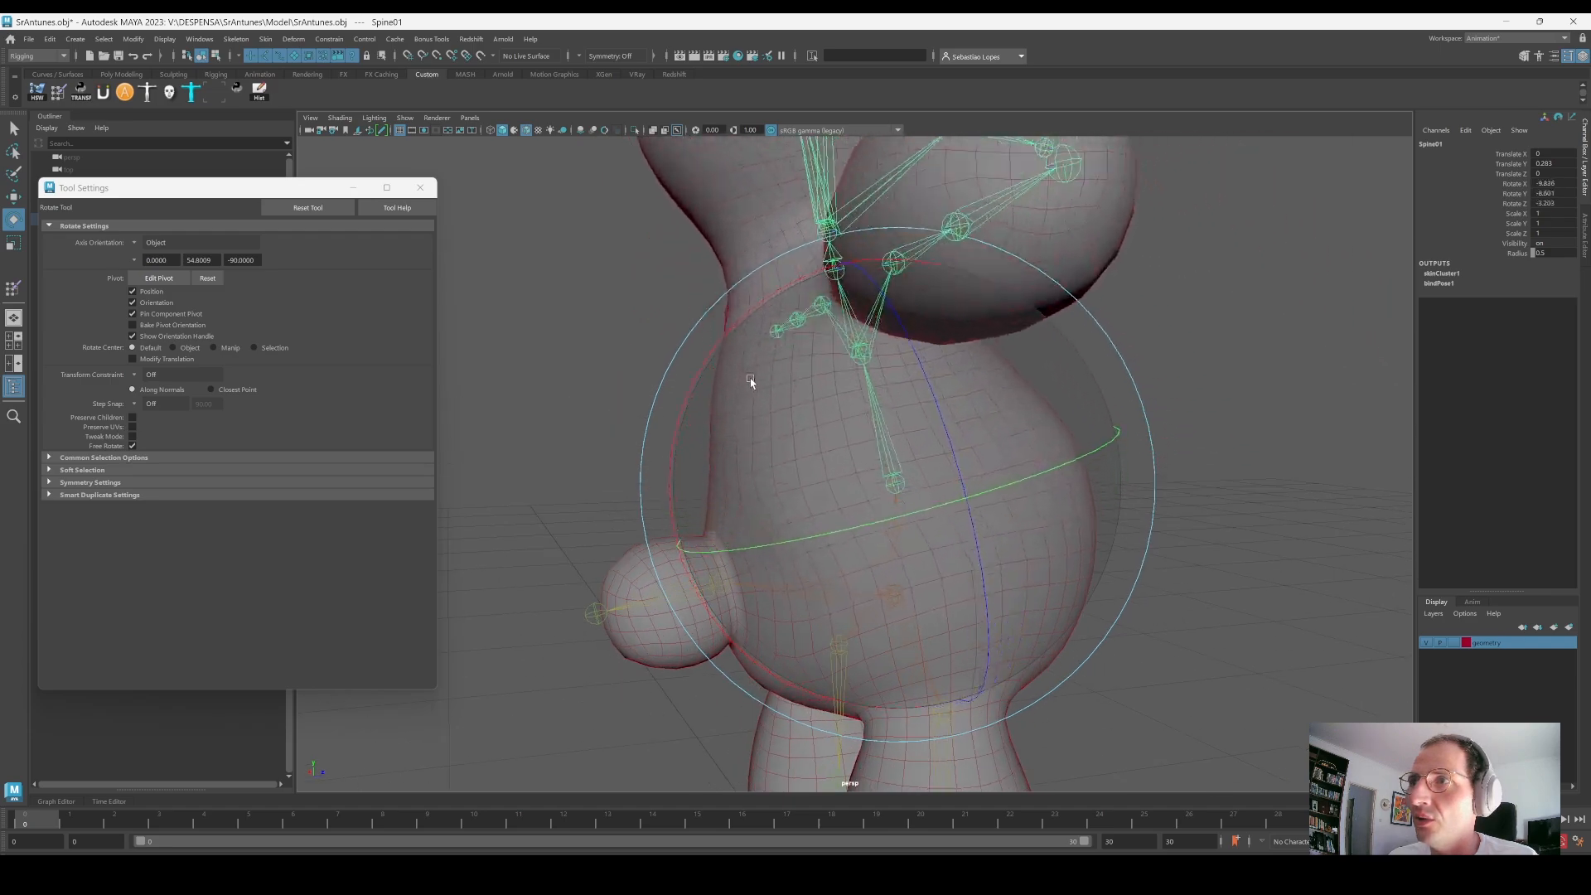
Step: Test the tail's deformation by rotating its joint, and undo the test
key(q)
click(684, 583)
key(e)
alt+drag(684, 582, 739, 614)
key(ctrl+z)
scroll(958, 547, down, 3)
alt+drag(958, 547, 837, 526)
Step: Switch to the front view and select a full vertex loop of the bear mesh across the chest just below the arms
click(1050, 516)
alt+drag(1050, 516, 917, 611)
click(884, 579)
key(space)
right_drag(858, 456, 788, 454)
click(820, 439)
key(q)
shift+double_click(842, 440)
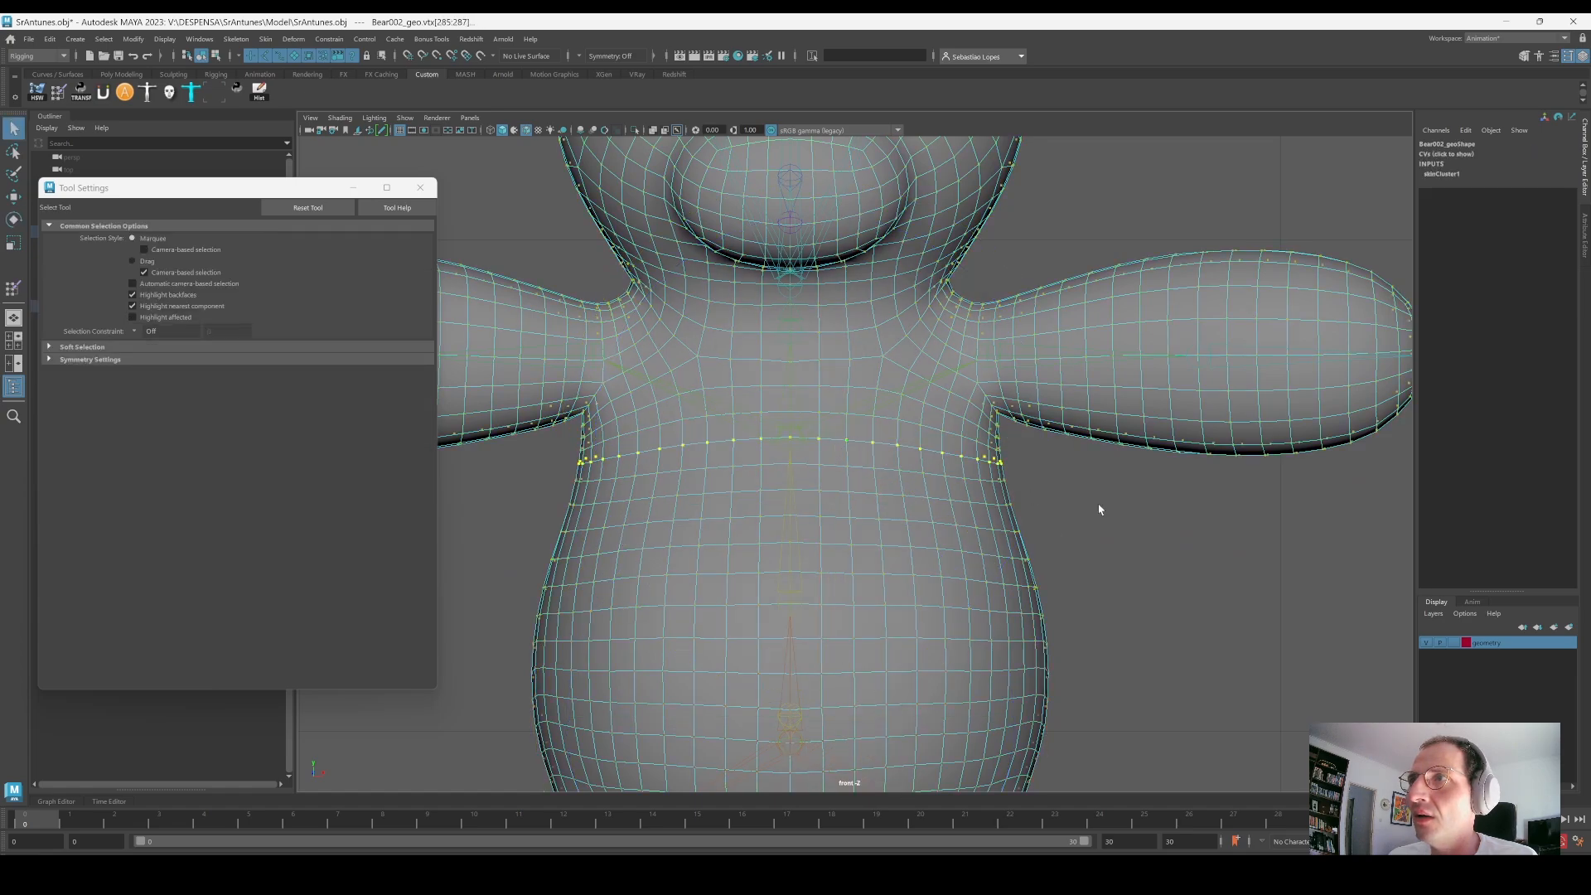
Step: Add the neighbouring vertex loops above it, up to the armpits, to the chest selection
scroll(951, 497, down, 10)
scroll(951, 497, up, 10)
alt+middle_drag(989, 496, 977, 376)
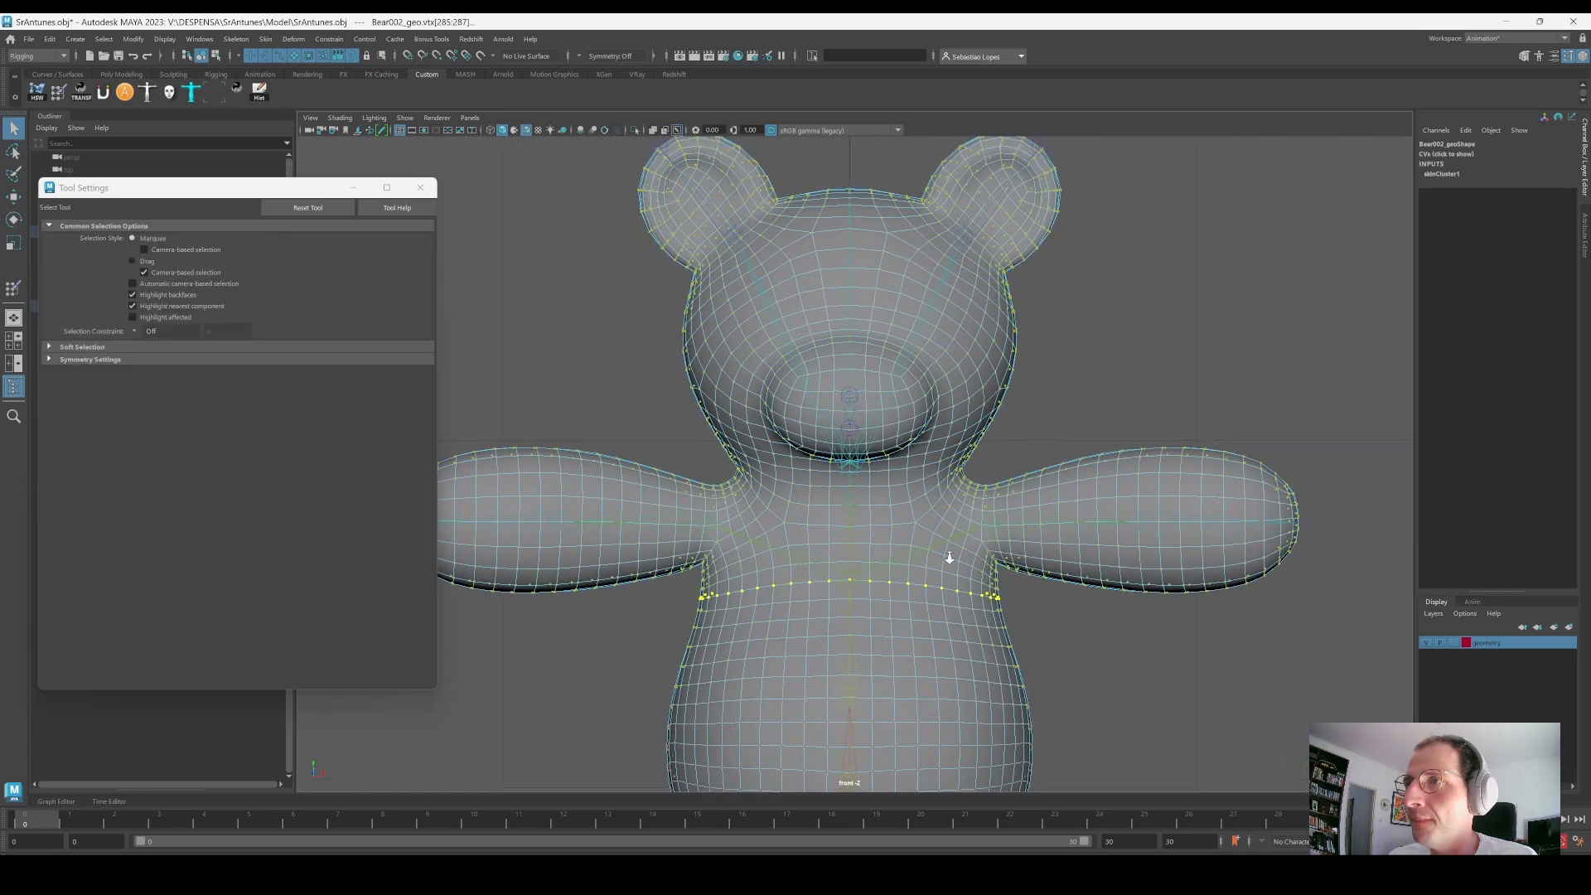
scroll(920, 575, up, 1)
shift+double_click(917, 573)
scroll(1015, 591, down, 10)
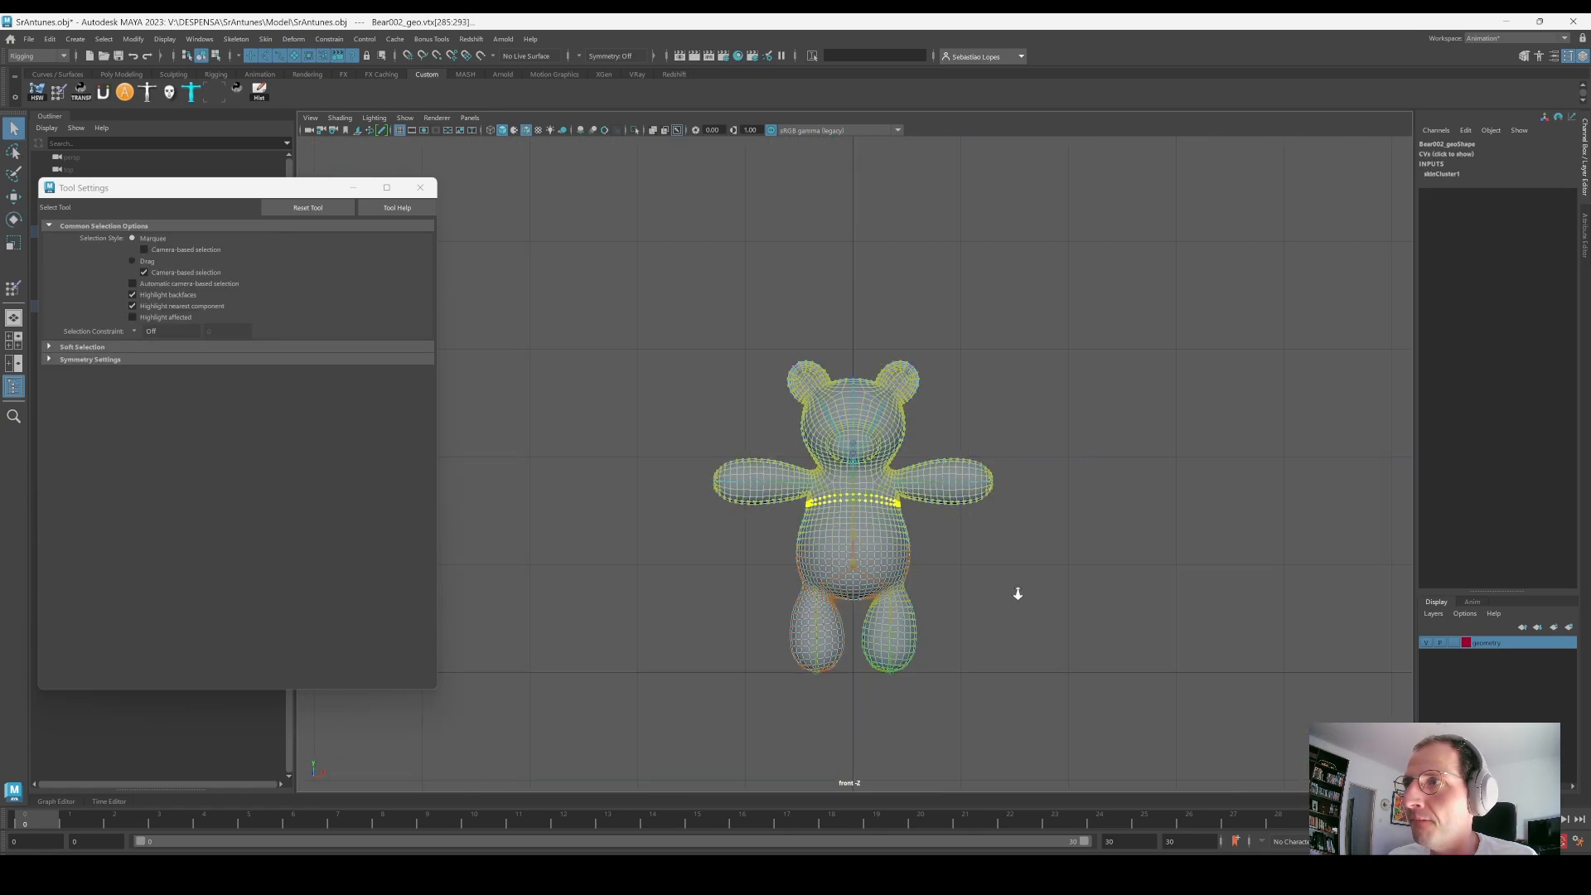
alt+middle_drag(975, 592, 958, 590)
scroll(753, 539, up, 12)
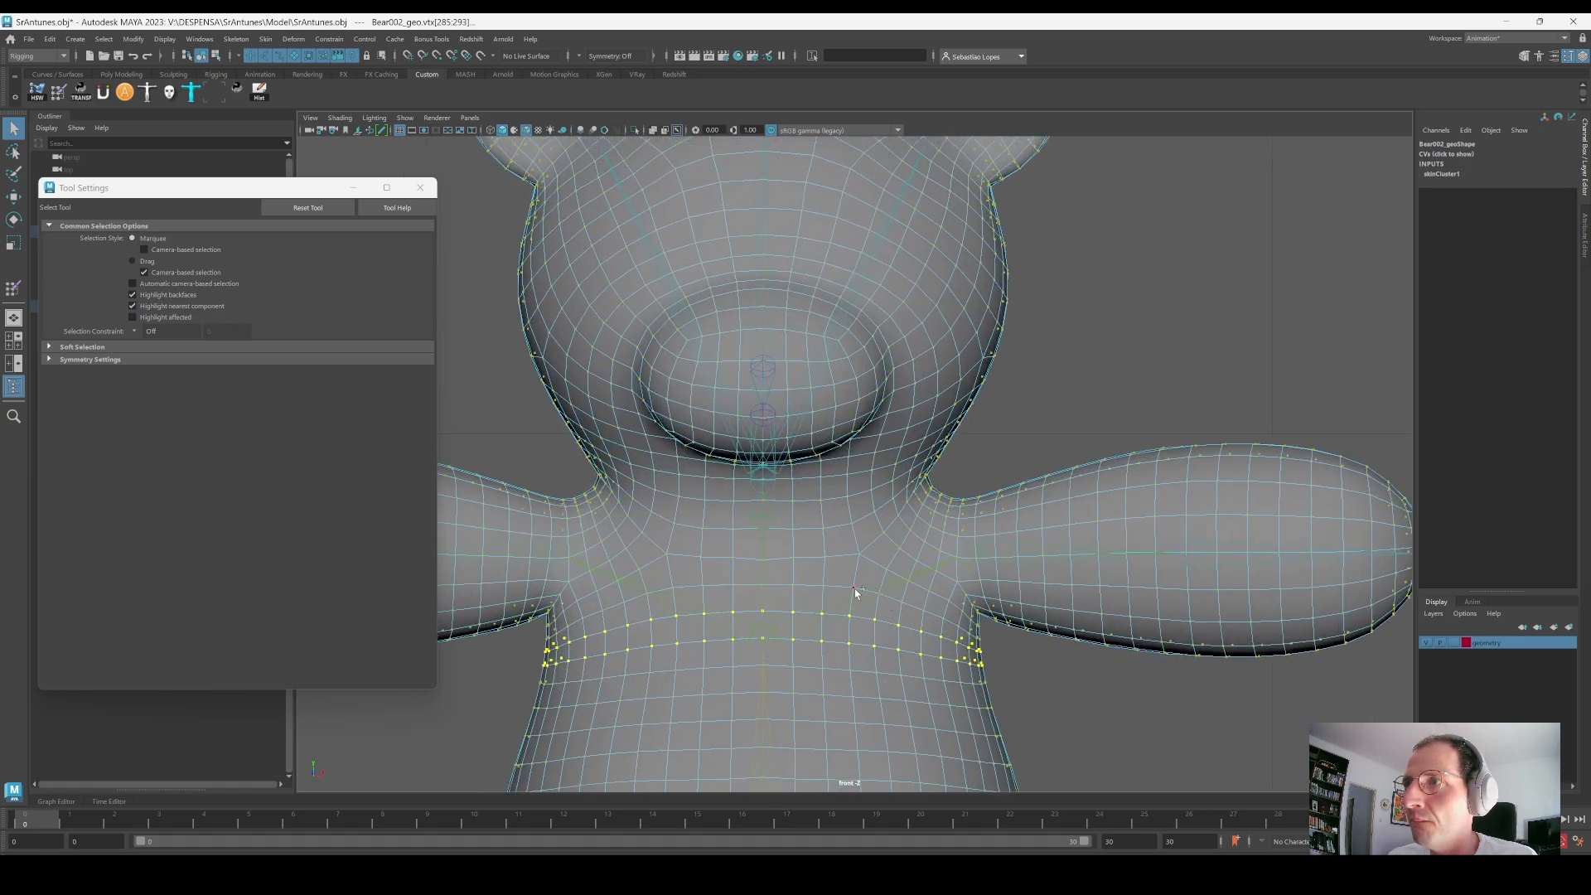
scroll(883, 599, down, 10)
scroll(1076, 600, up, 6)
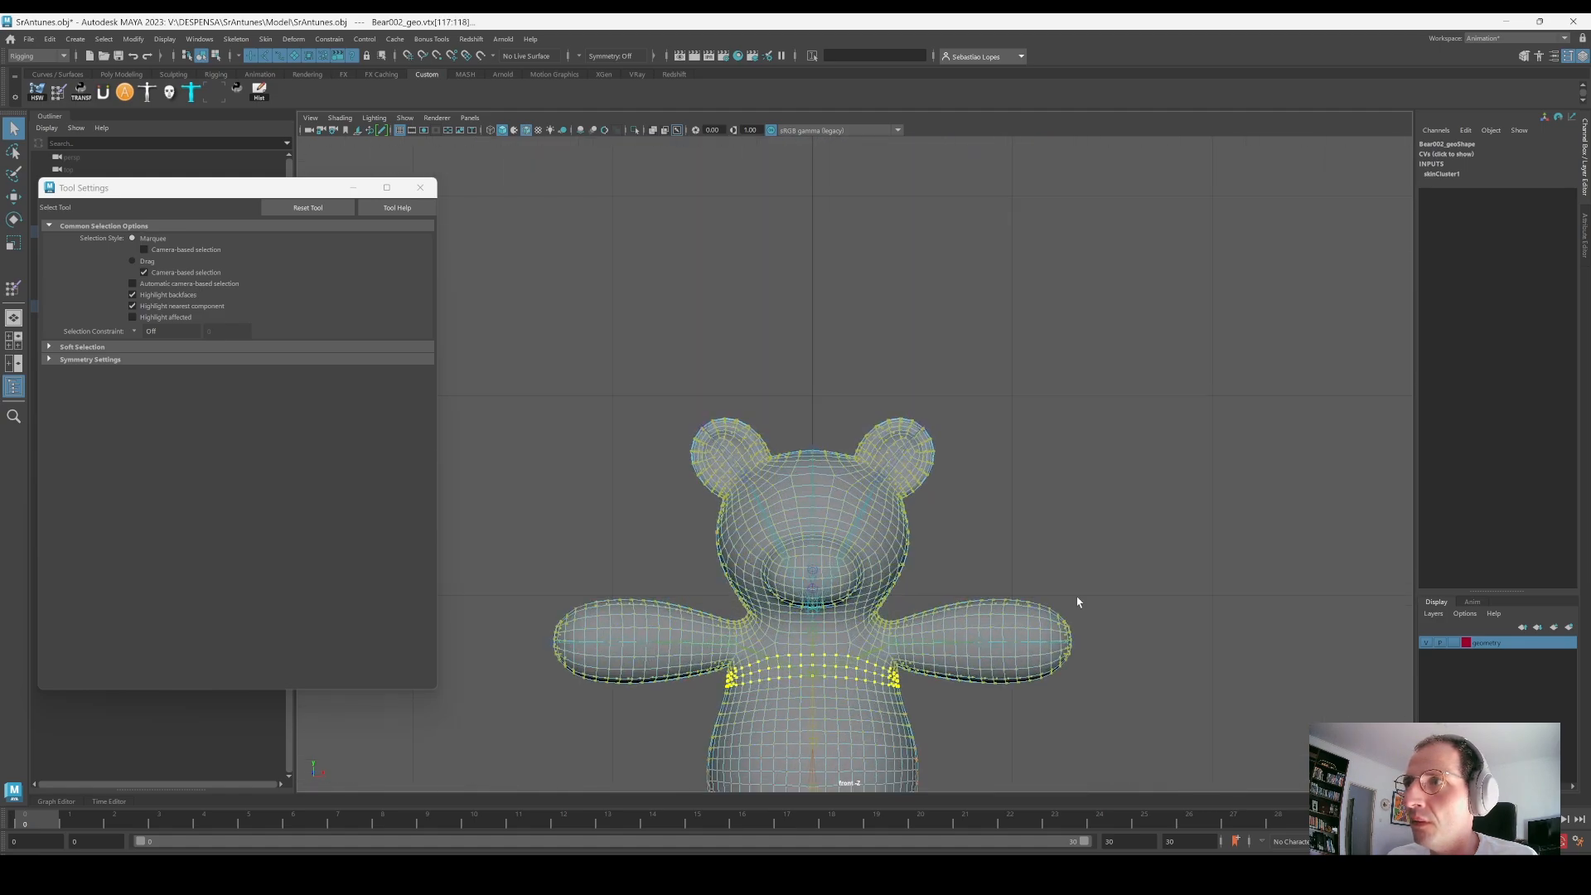
Step: Exclude joints from selection, lasso the head, arms and upper chest vertices into the selection, and return to the perspective view
click(13, 150)
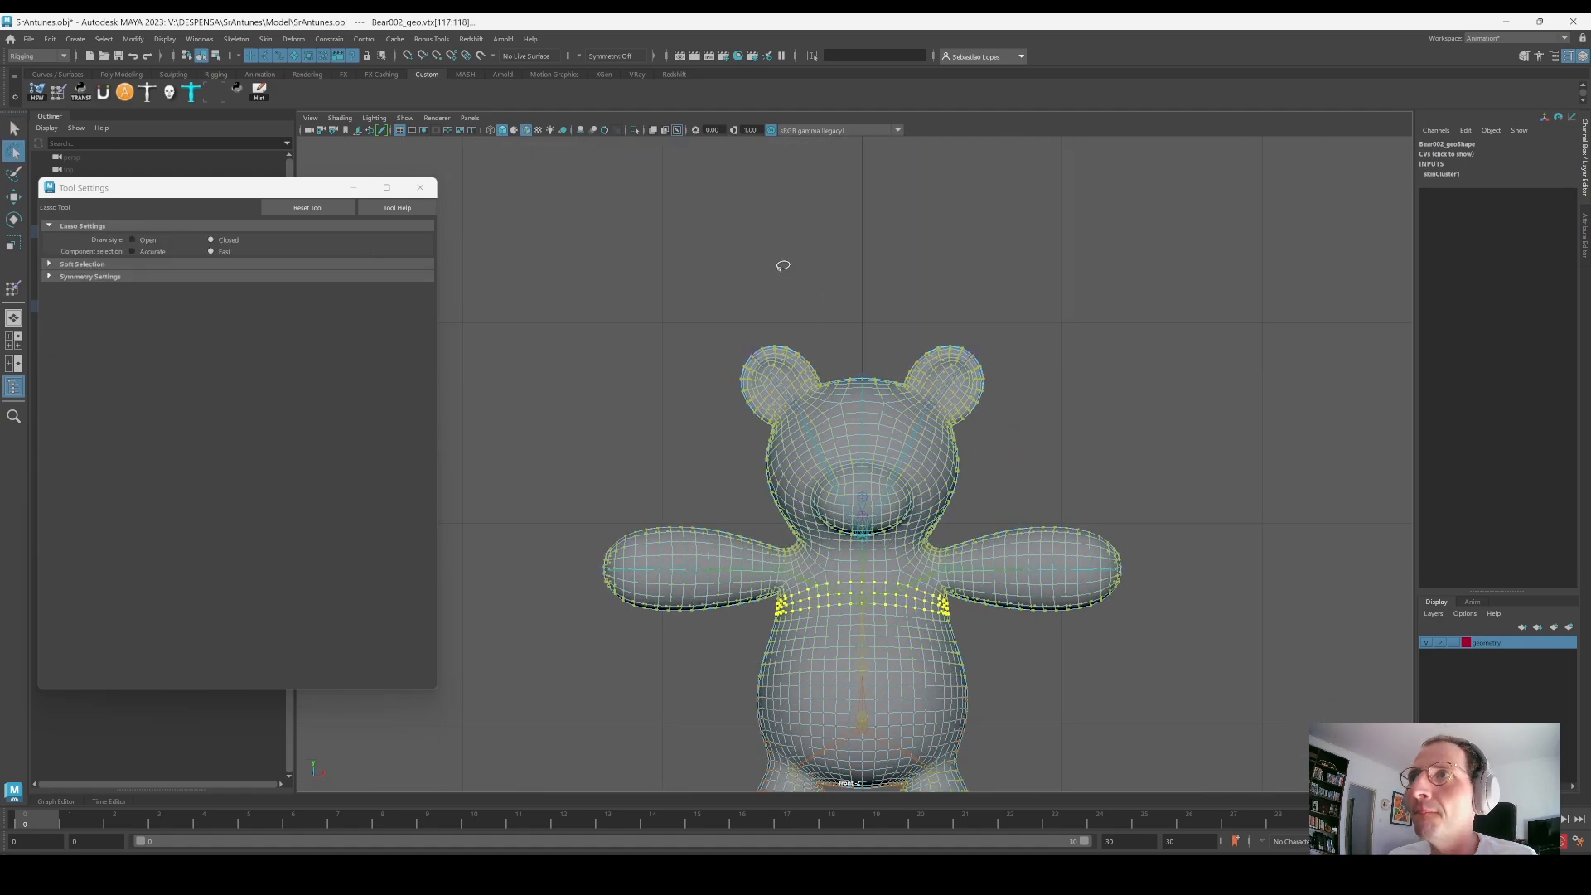
mouse_move(773, 273)
mouse_down()
mouse_move(568, 603)
mouse_move(730, 613)
mouse_move(776, 591)
mouse_move(887, 588)
mouse_move(961, 603)
mouse_move(966, 266)
mouse_move(968, 318)
mouse_up()
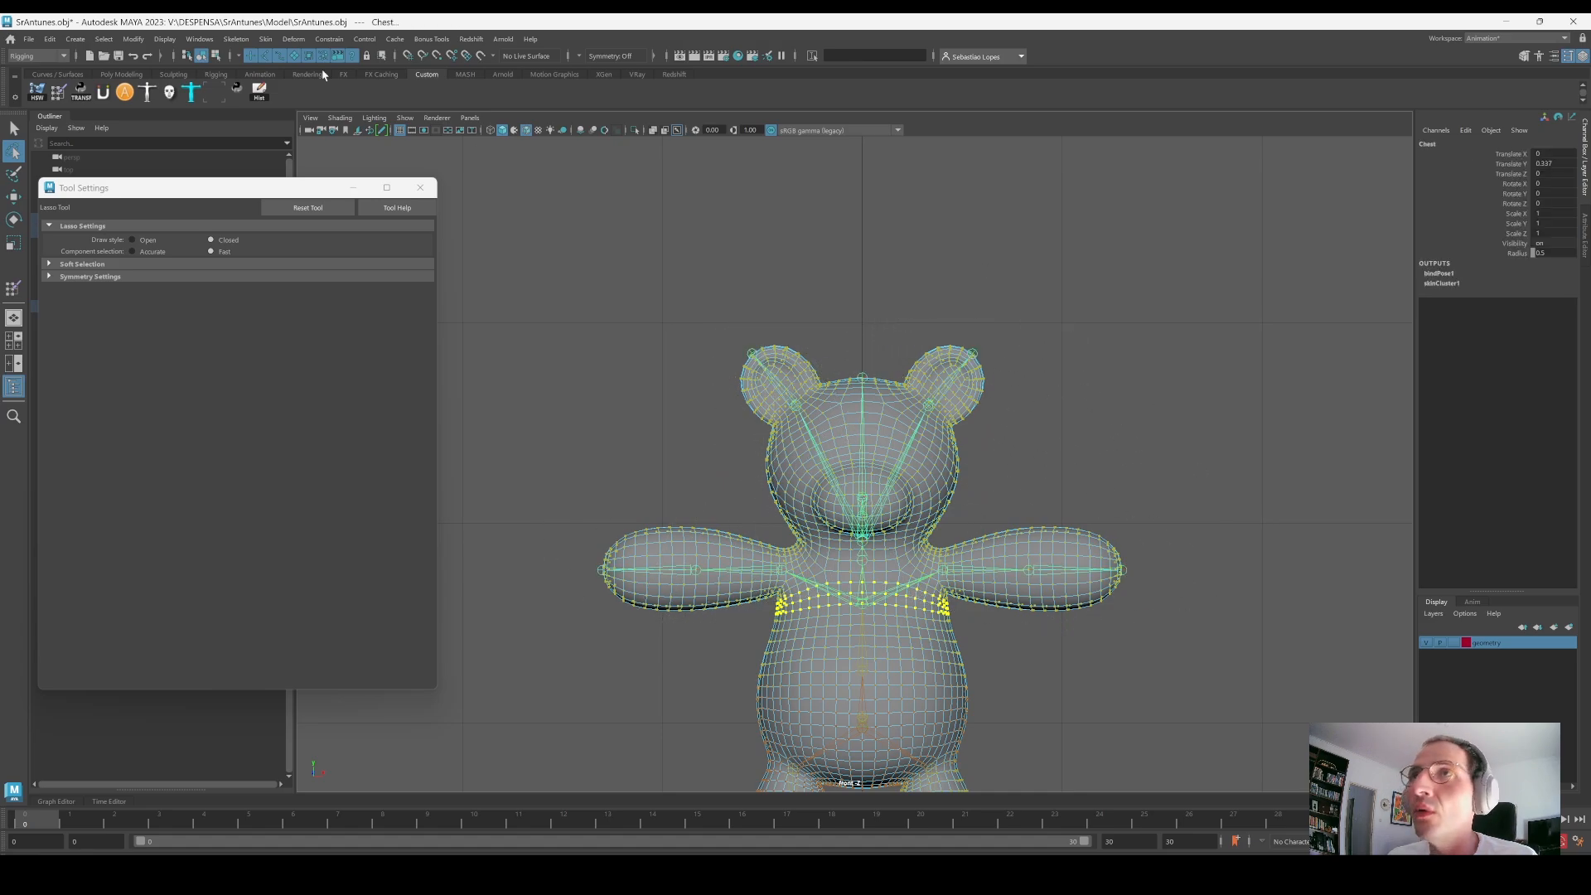
click(266, 57)
mouse_move(591, 468)
mouse_down()
mouse_move(611, 595)
mouse_move(750, 615)
mouse_move(907, 587)
mouse_move(977, 605)
mouse_move(1118, 291)
mouse_move(710, 415)
mouse_up()
alt+middle_drag(807, 565, 781, 425)
key(space)
click(831, 427)
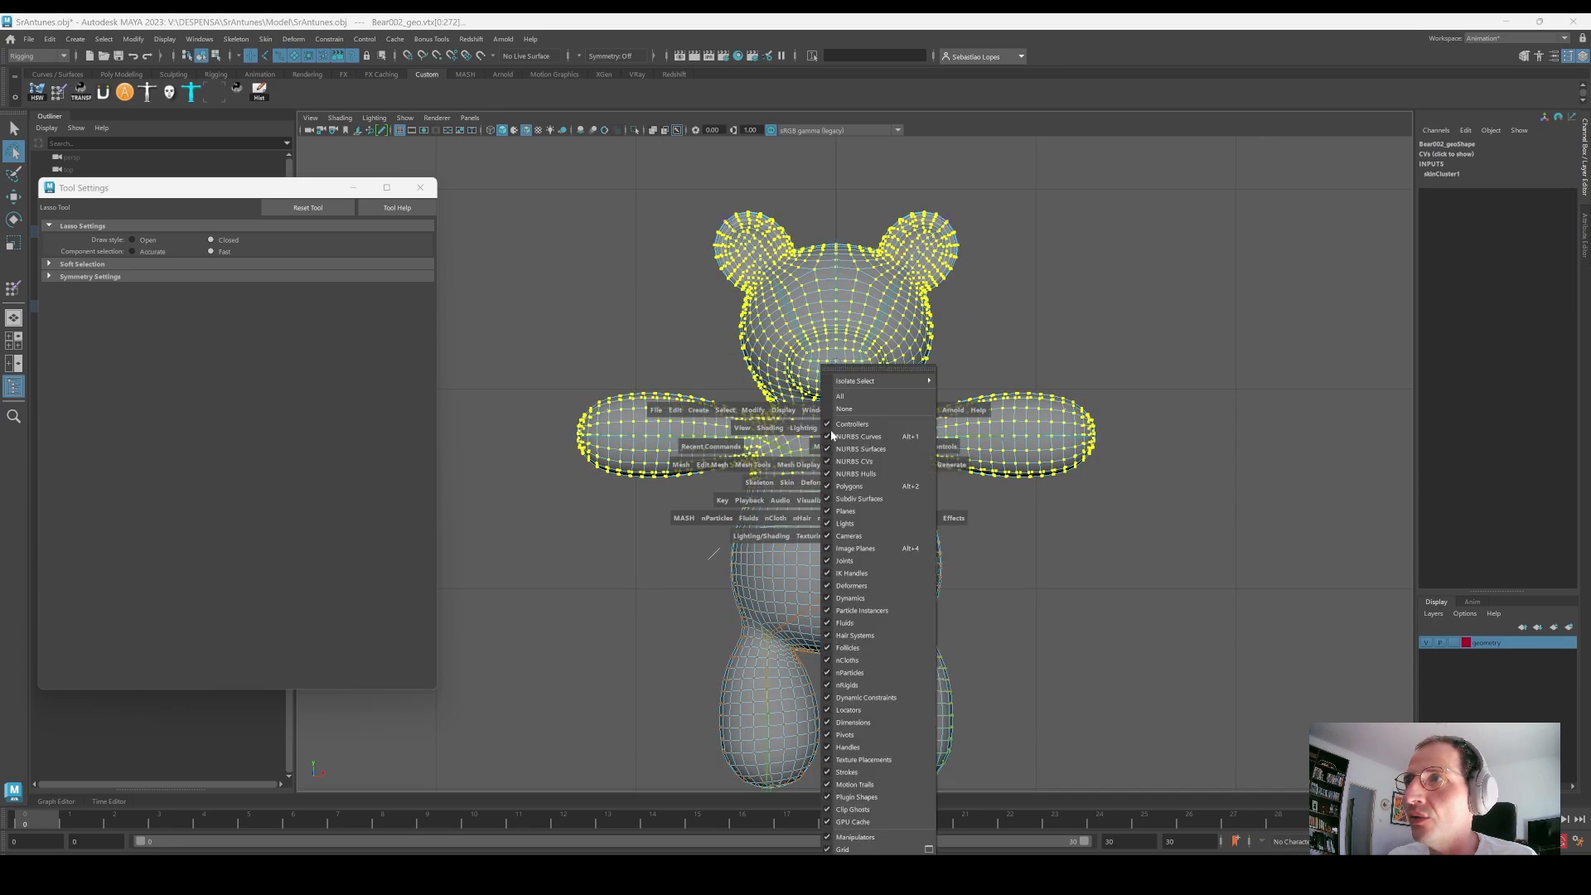
key(space)
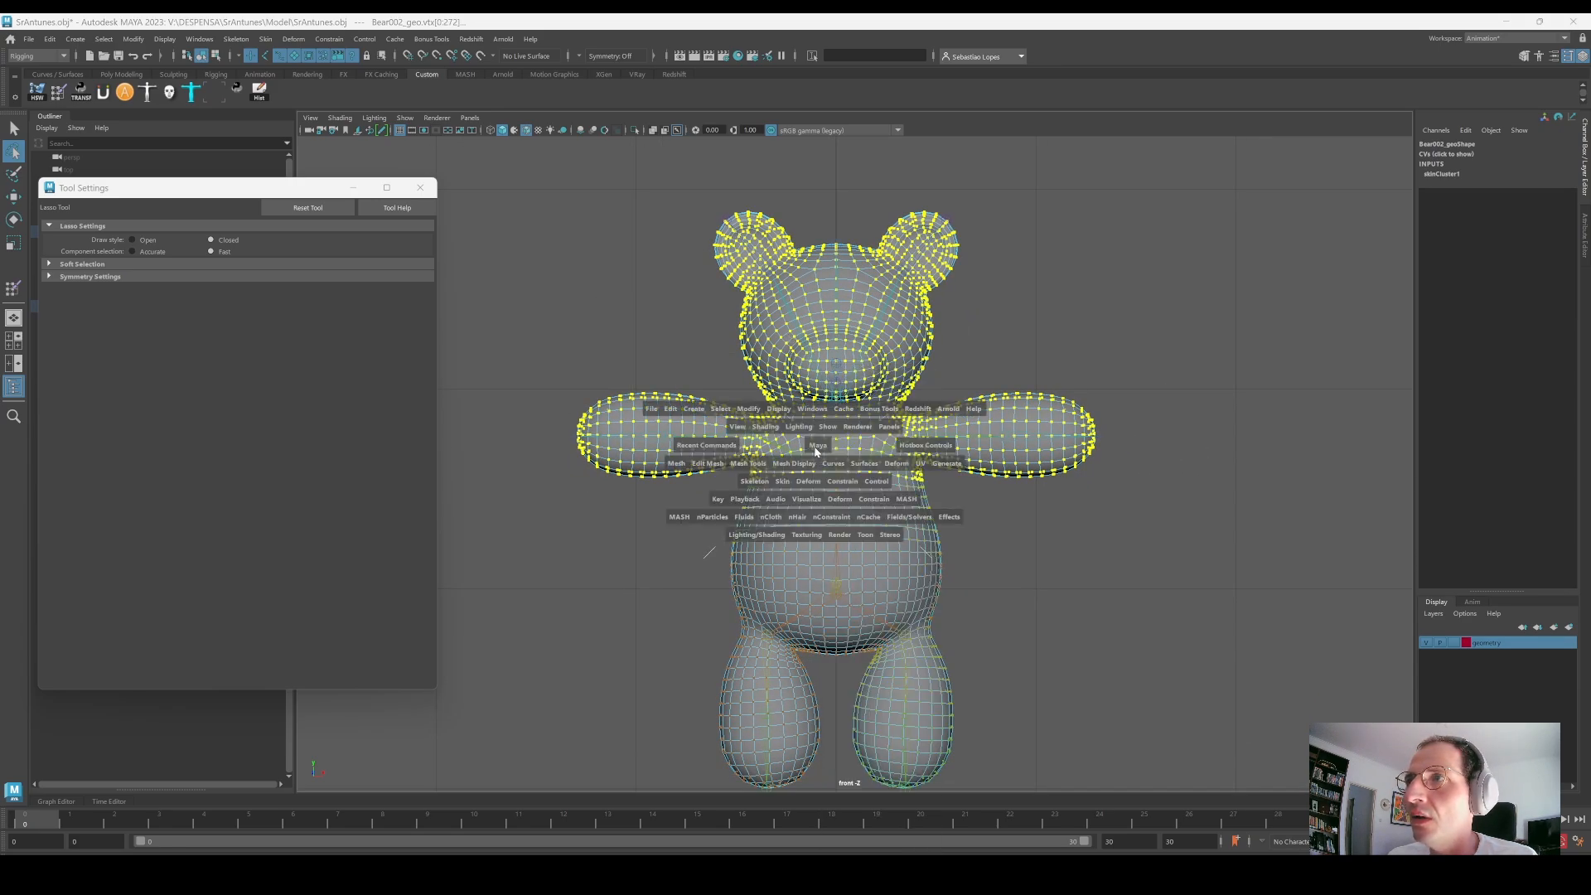
drag(816, 450, 818, 418)
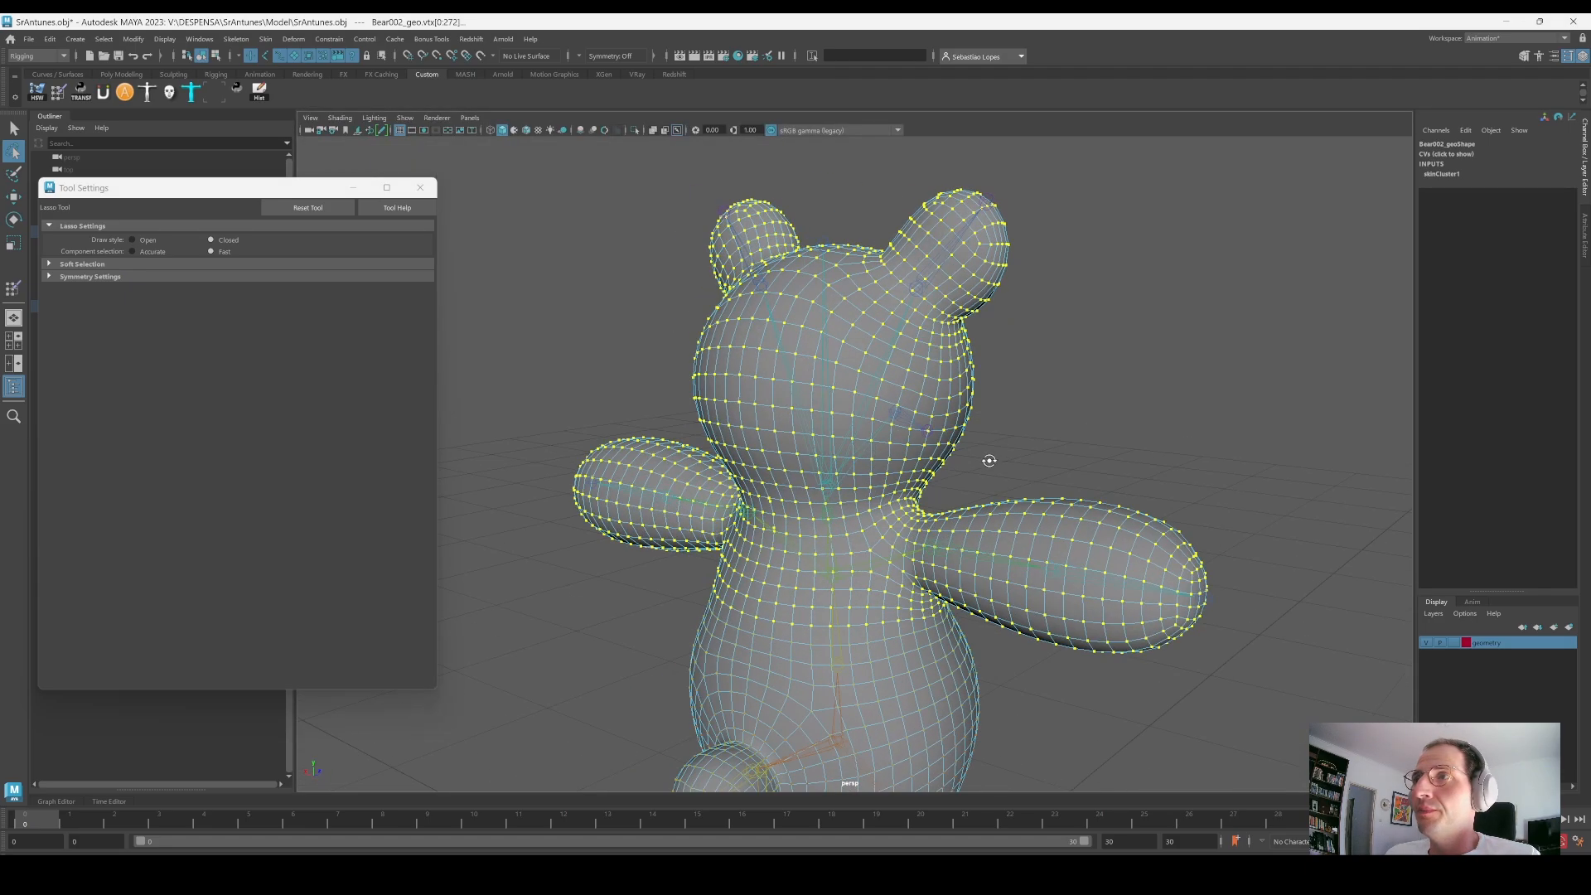
Step: Flood the selected upper-body vertices with the Chest influence in Paint Skin Weights, using Replace at value 1
alt+drag(990, 460, 1102, 462)
alt+right_drag(1102, 463, 828, 464)
alt+drag(729, 464, 998, 450)
click(58, 93)
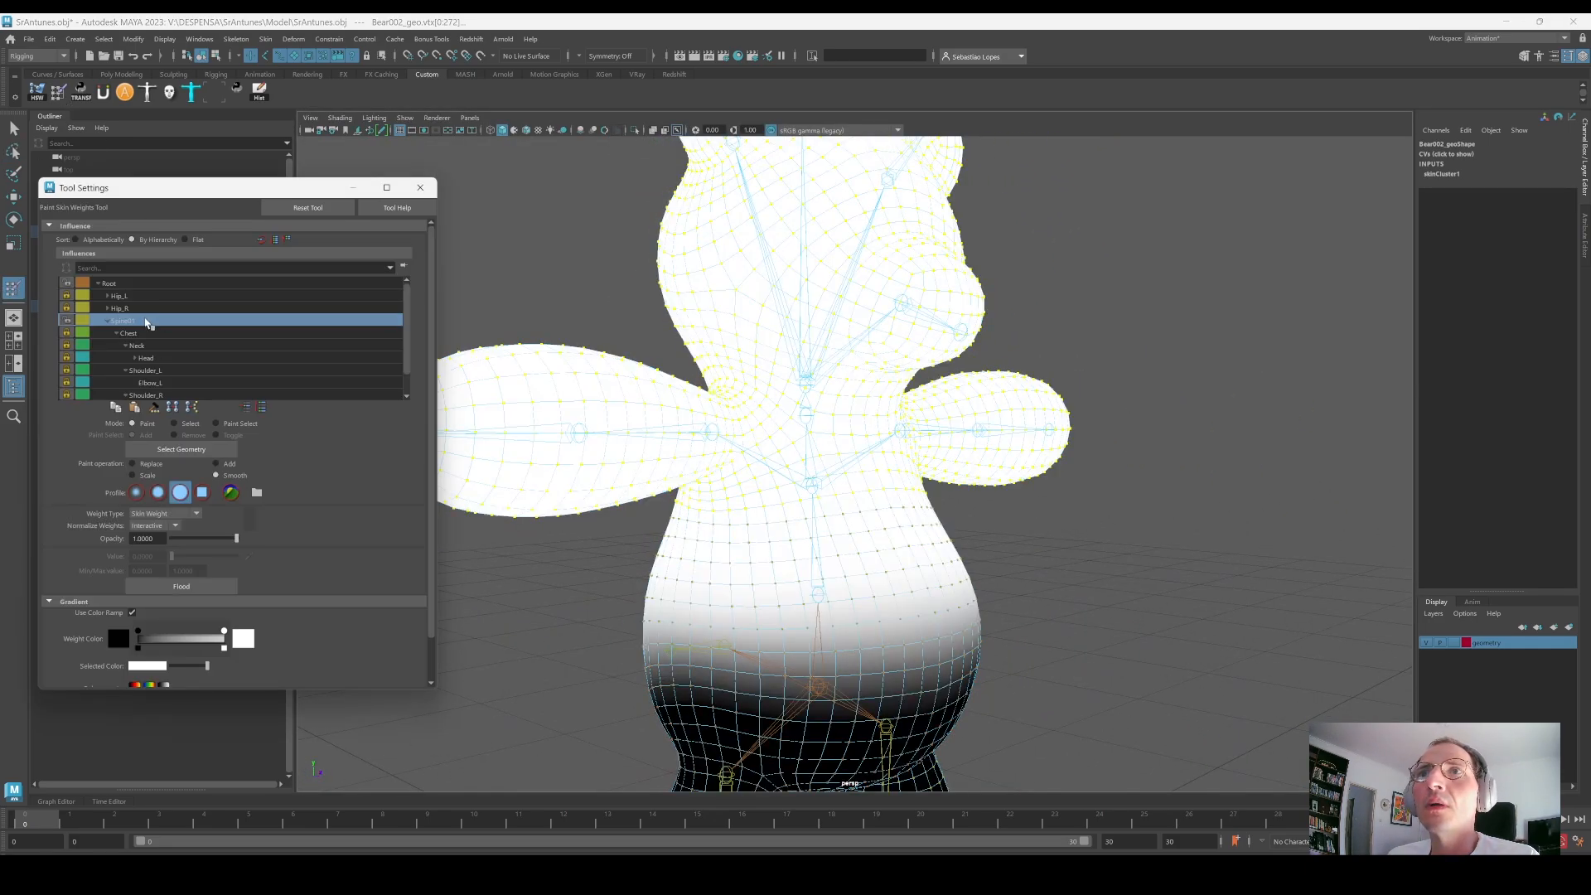
click(132, 334)
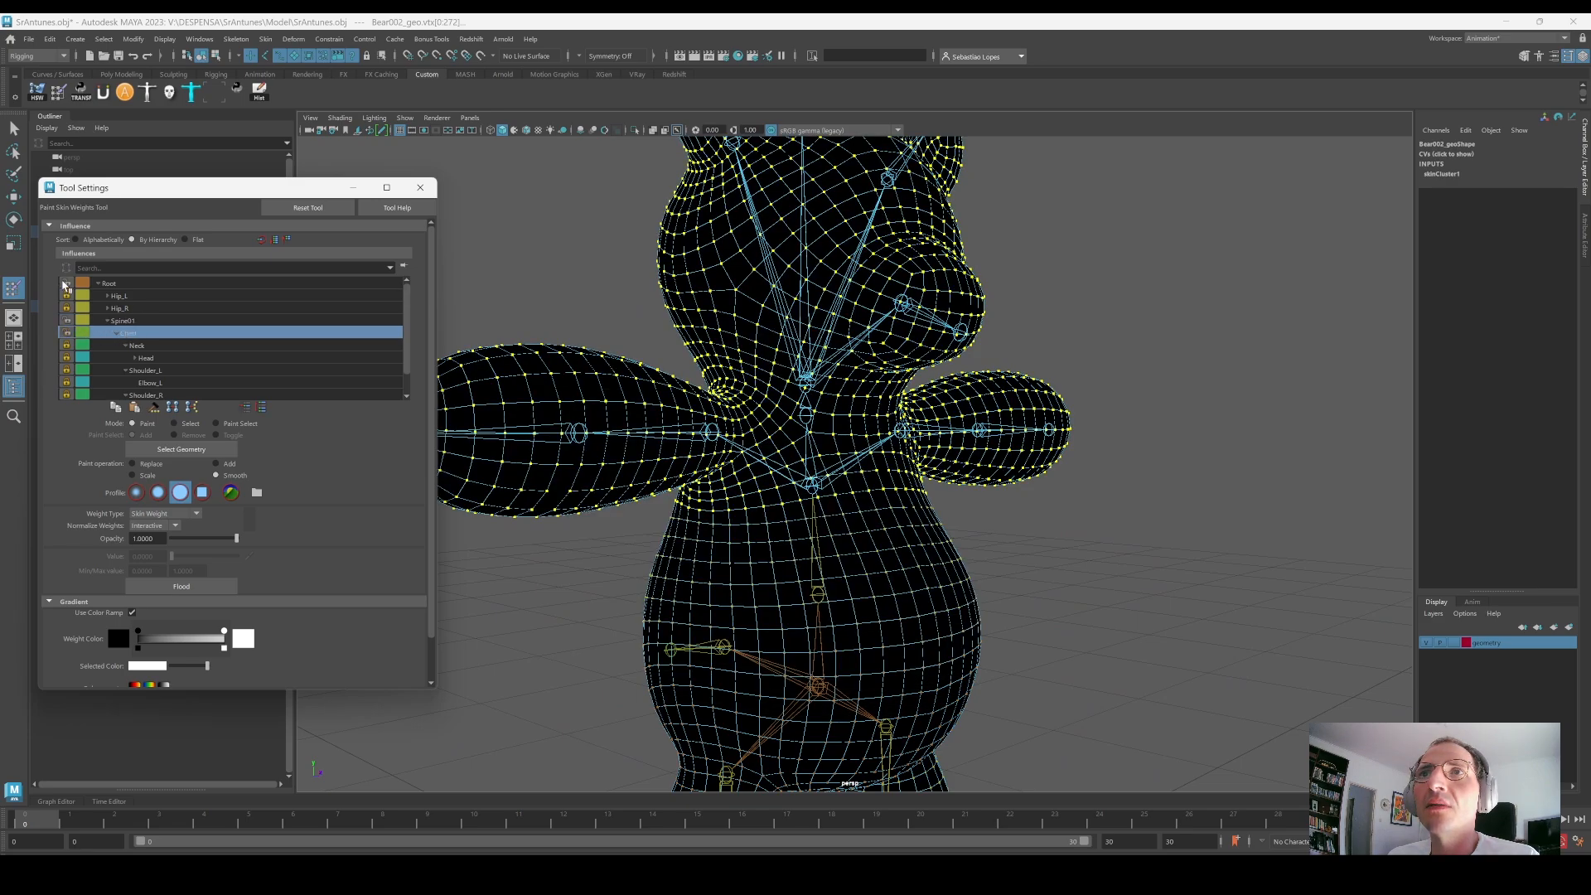
click(121, 322)
click(145, 336)
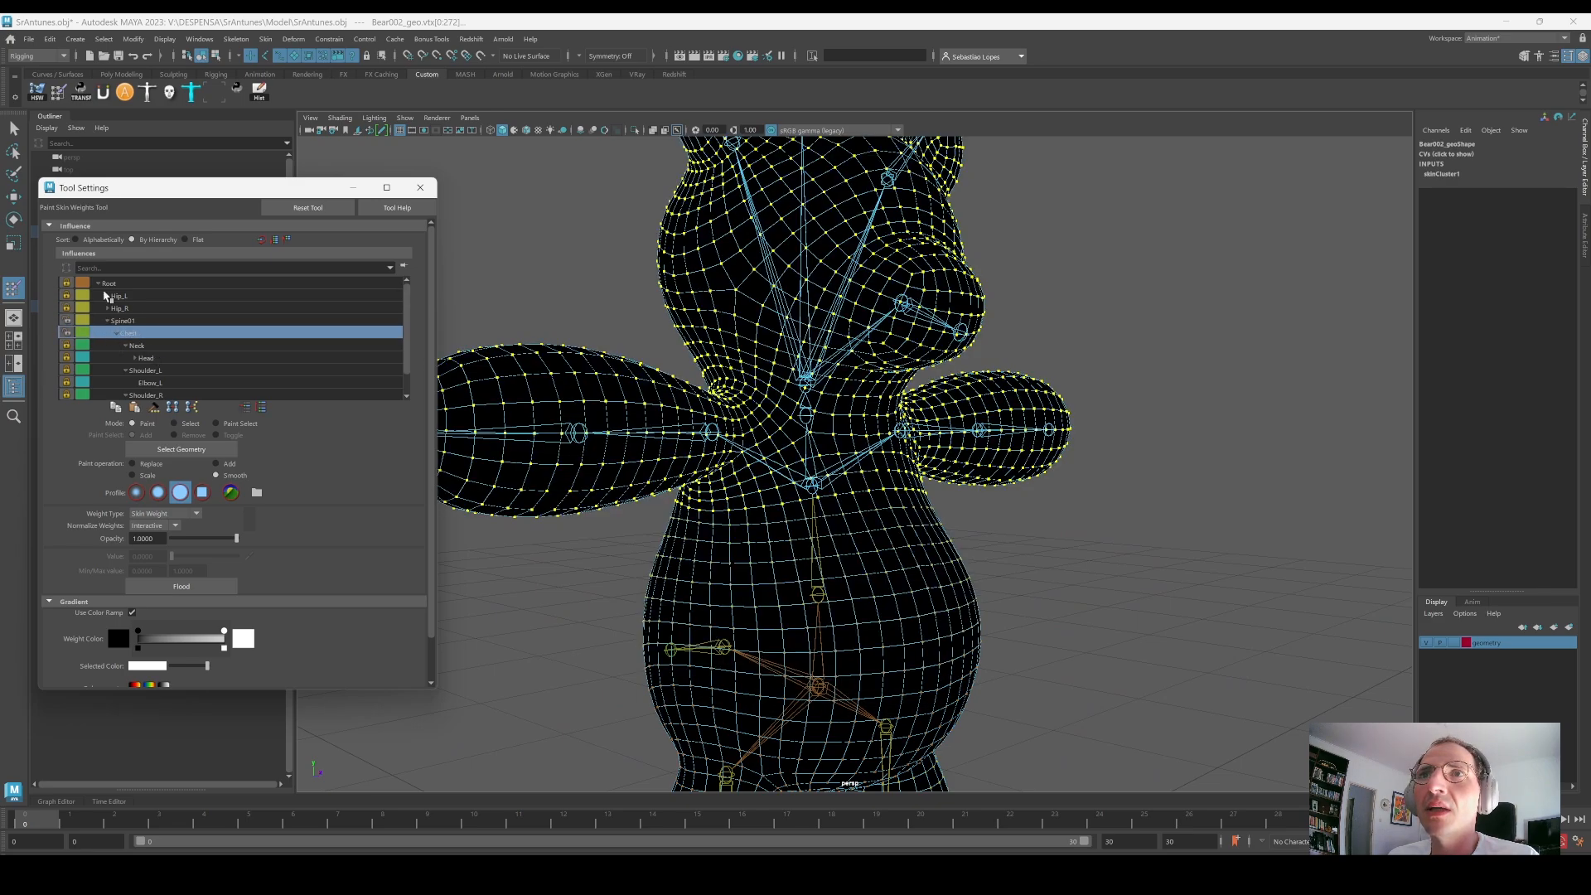
click(153, 465)
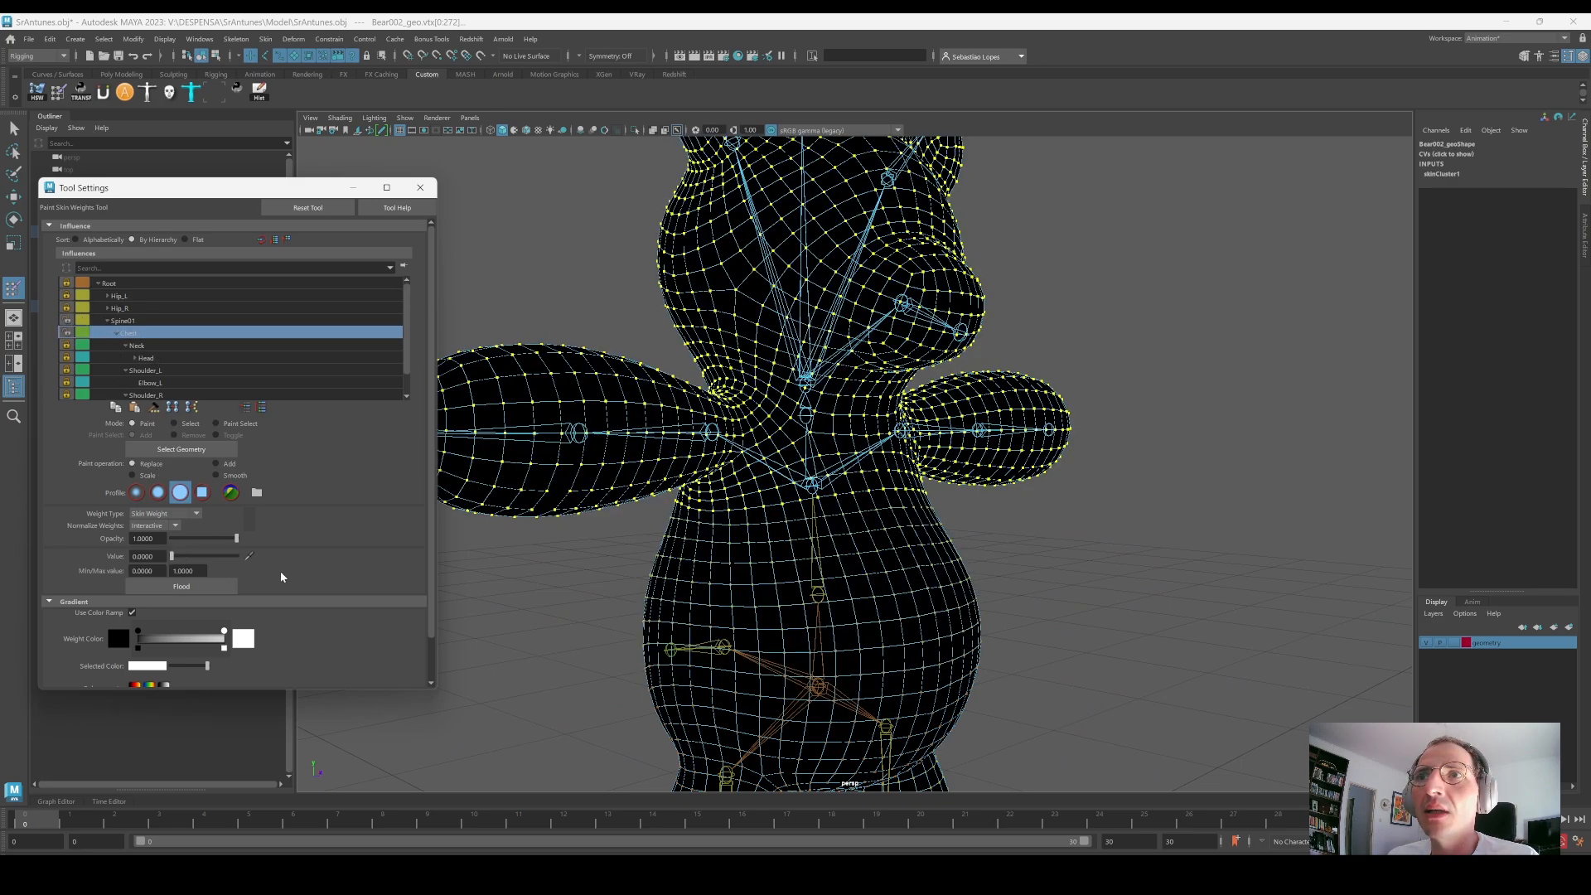
click(182, 586)
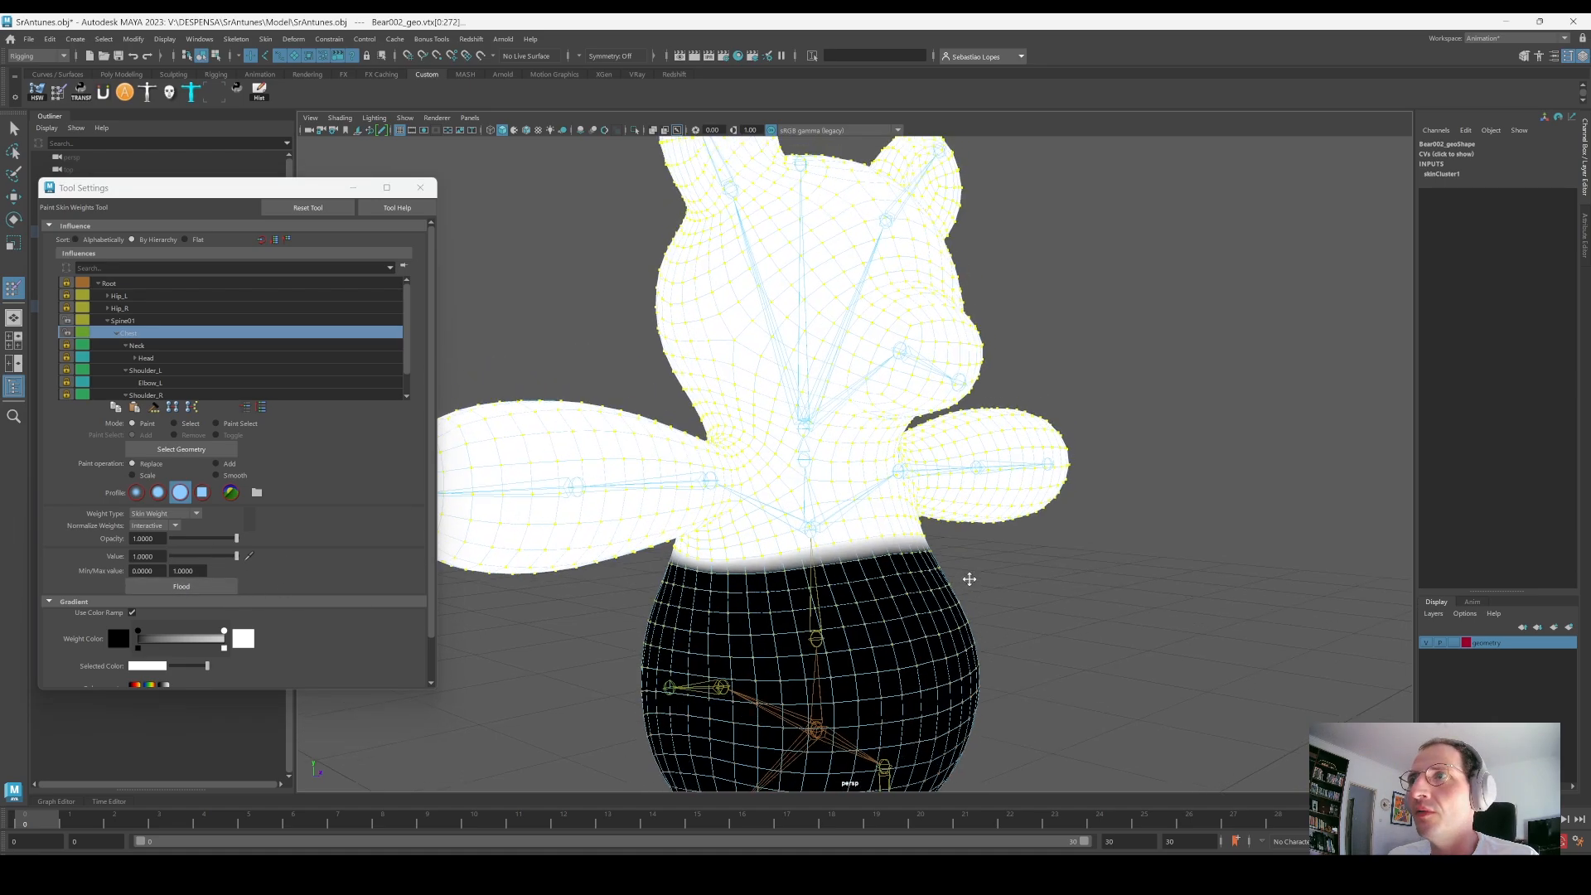
Step: Select the vertex loops around the torso along the lower border of the Chest influence
scroll(906, 502, up, 5)
key(q)
right_drag(881, 499, 832, 488)
click(829, 488)
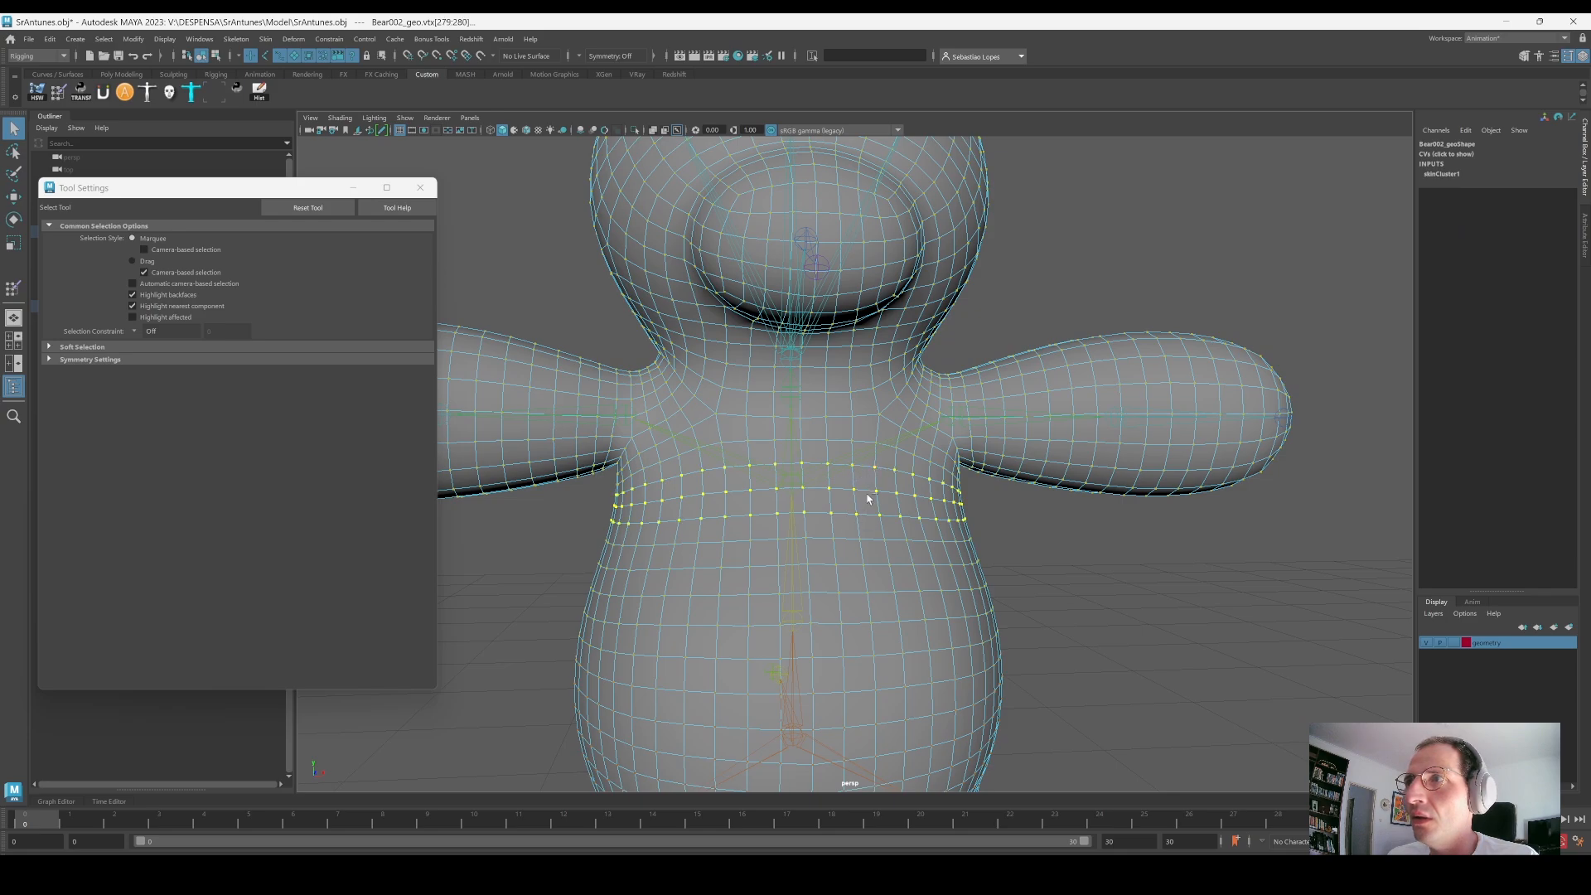
alt+drag(872, 561, 858, 513)
Step: Flood the selected loops repeatedly with Smooth to soften the border of the Chest influence
click(81, 89)
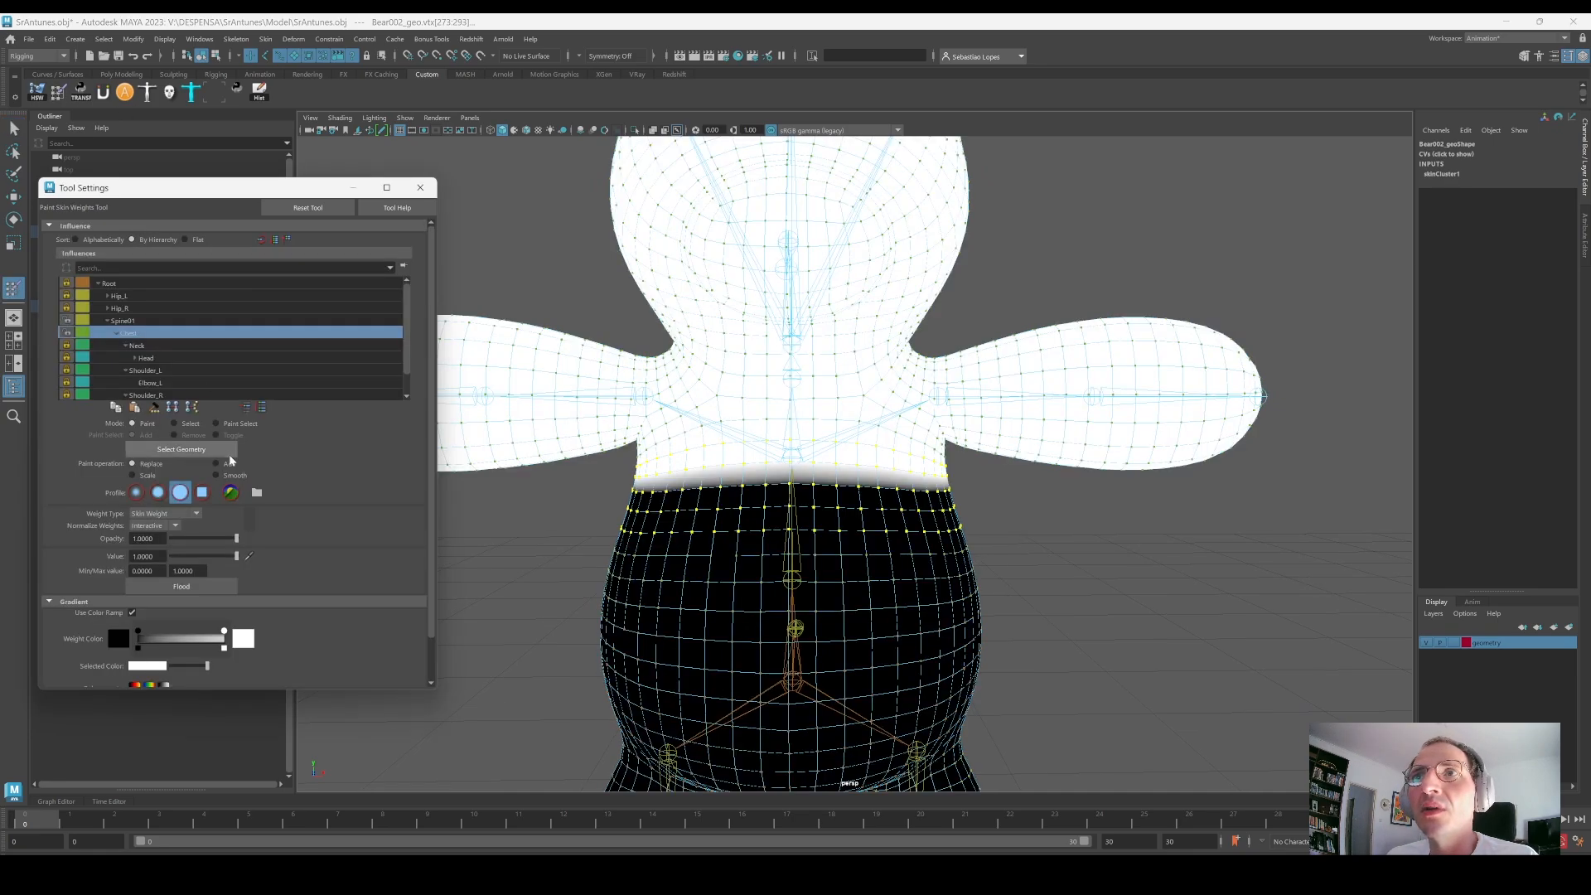
click(212, 587)
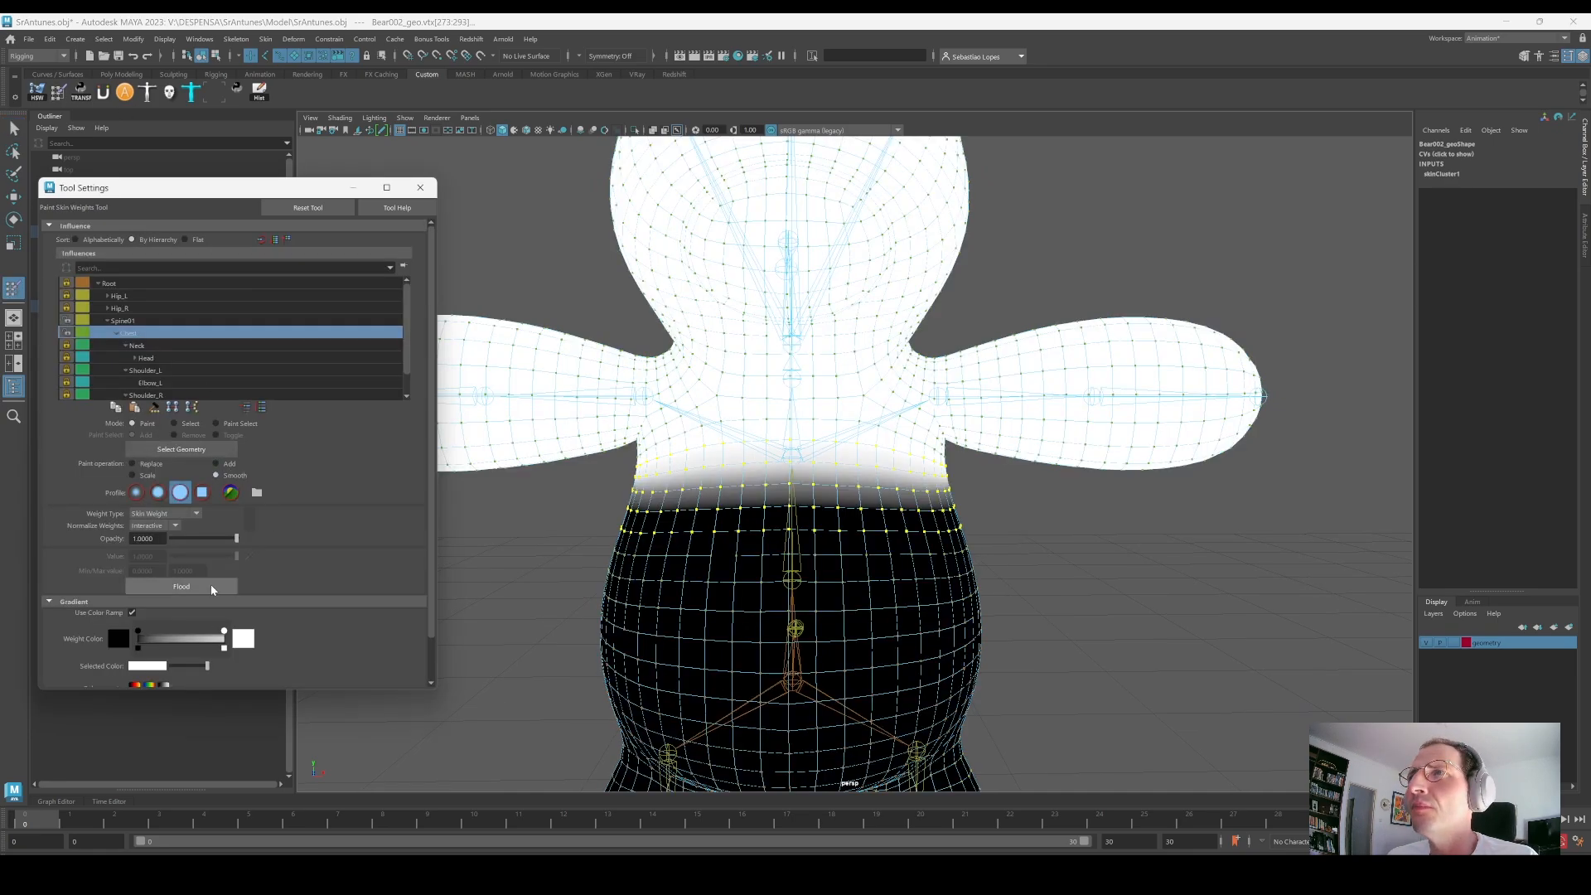
click(212, 587)
click(212, 587)
click(213, 589)
Step: Return to object mode, rotate the Chest joint to test the upper body's deformation, and undo the rotation
alt+drag(903, 431, 789, 461)
key(q)
key(F8)
key(e)
click(785, 455)
drag(877, 389, 778, 398)
key(ctrl+z)
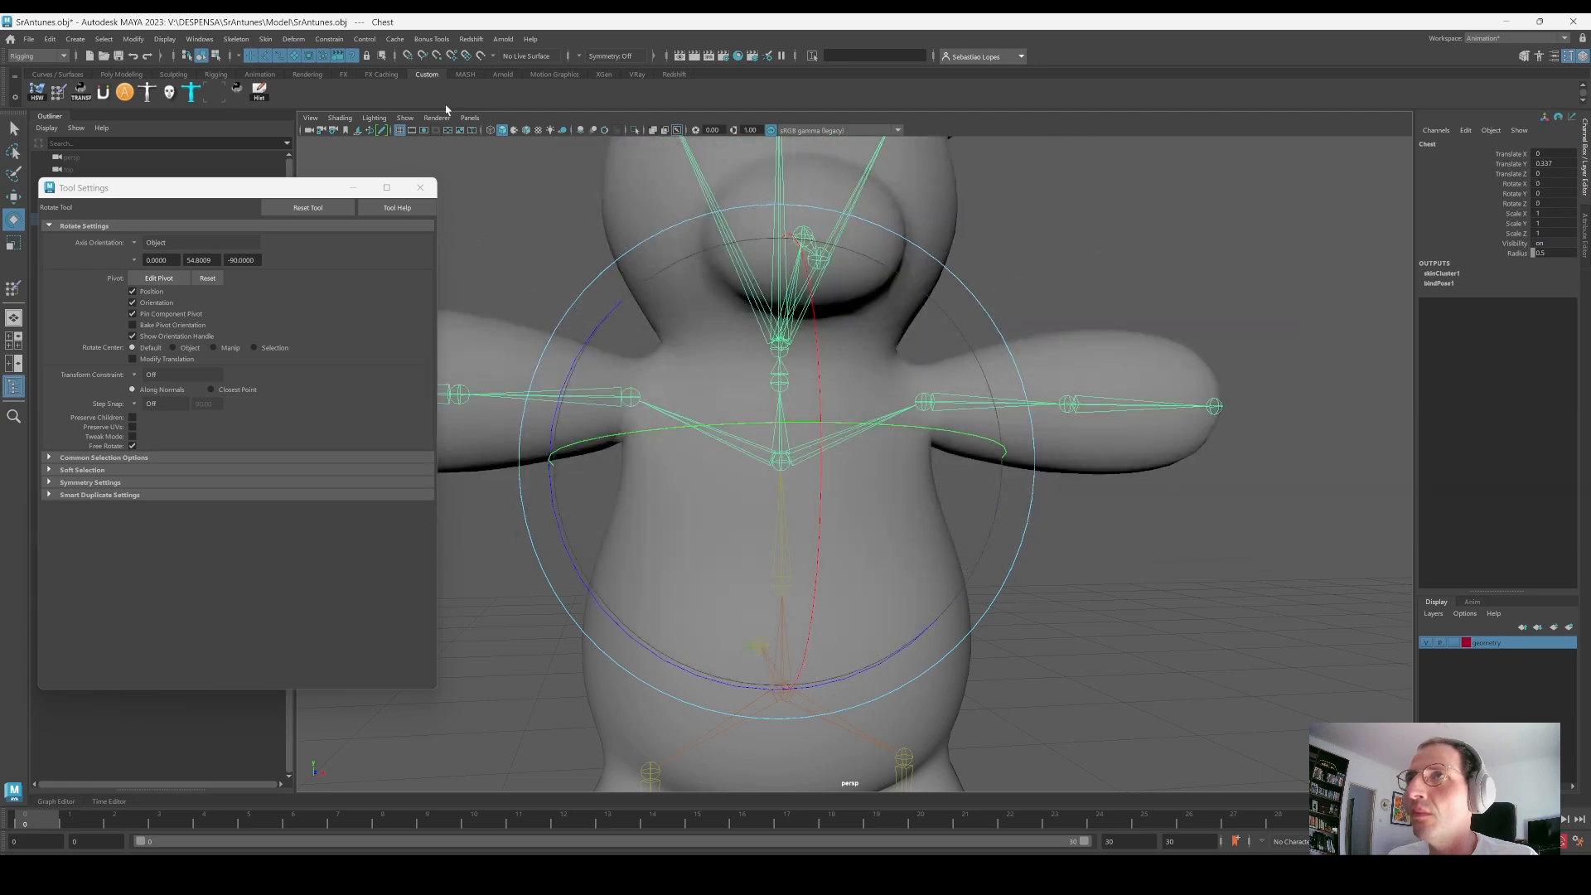
Step: Turn on the wireframe over the shaded bear and recheck the chest area, leaving the Chest joint unrotated
click(525, 130)
scroll(746, 397, down, 3)
mouse_move(766, 456)
alt+mouse_down()
mouse_move(923, 505)
mouse_move(735, 492)
mouse_move(948, 475)
mouse_move(916, 527)
mouse_move(1021, 490)
alt+mouse_up()
key(ctrl+z)
scroll(924, 431, down, 2)
alt+middle_drag(920, 425, 848, 466)
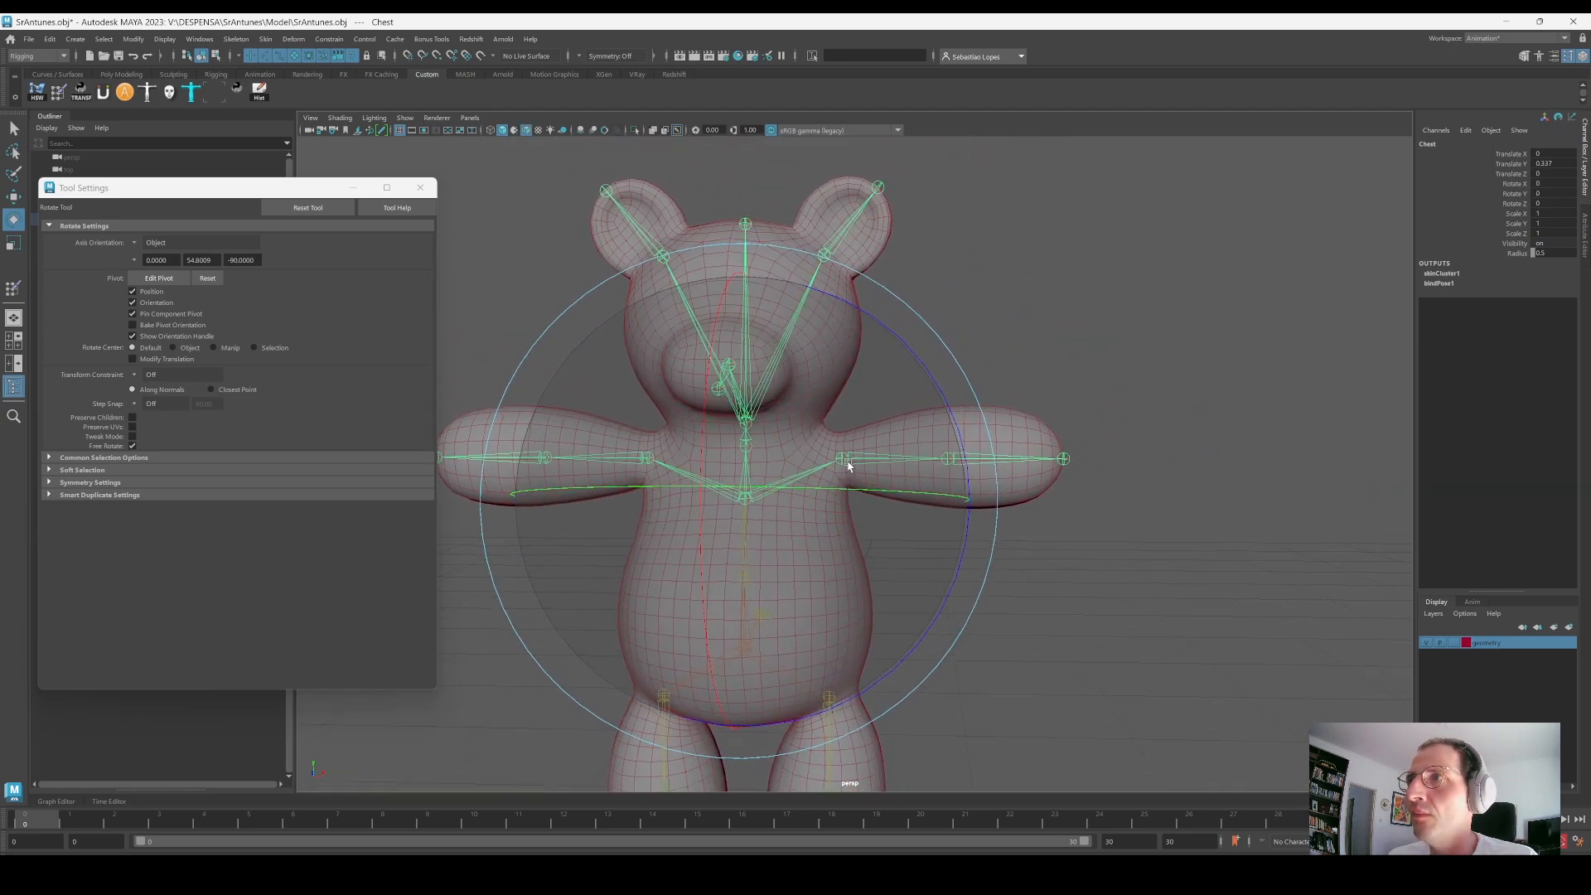
Step: Switch the bear mesh to vertex selection and select the vertex loops along its left arm
click(834, 418)
alt+right_drag(835, 421, 1008, 455)
alt+middle_drag(1008, 455, 948, 412)
right_drag(862, 366, 796, 375)
alt+drag(797, 373, 878, 412)
key(q)
click(909, 363)
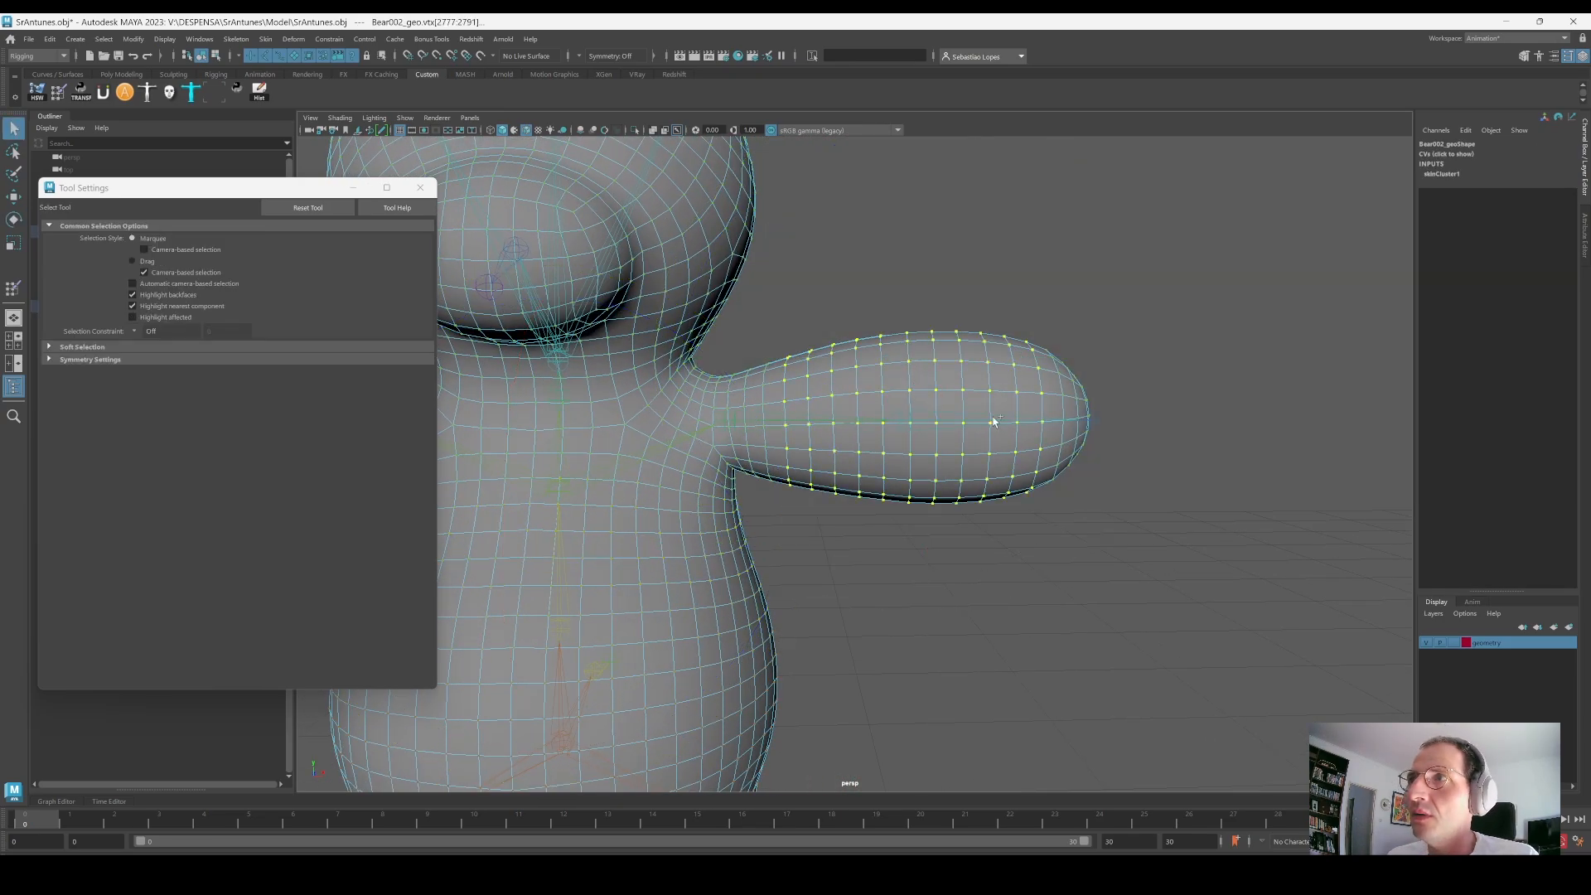
Step: Extend the selection to the left arm's base and tip, with joints excluded from selection
mouse_move(1041, 456)
alt+mouse_down()
mouse_move(1004, 458)
mouse_move(1046, 447)
alt+mouse_up()
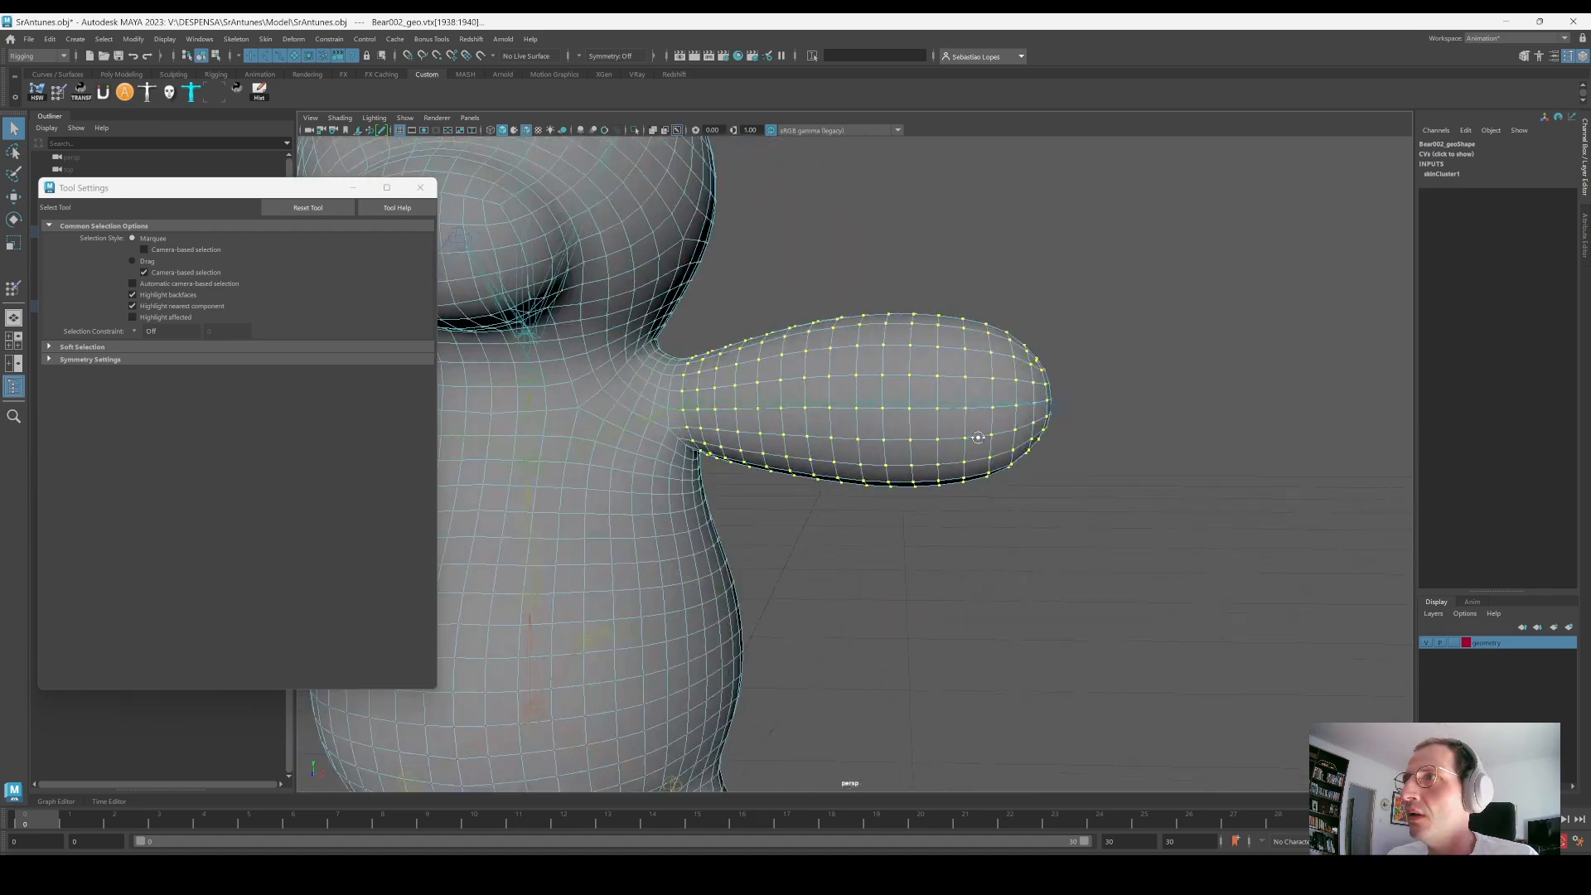
shift+drag(976, 267, 1075, 454)
alt+drag(1075, 458, 1026, 474)
key(ctrl+z)
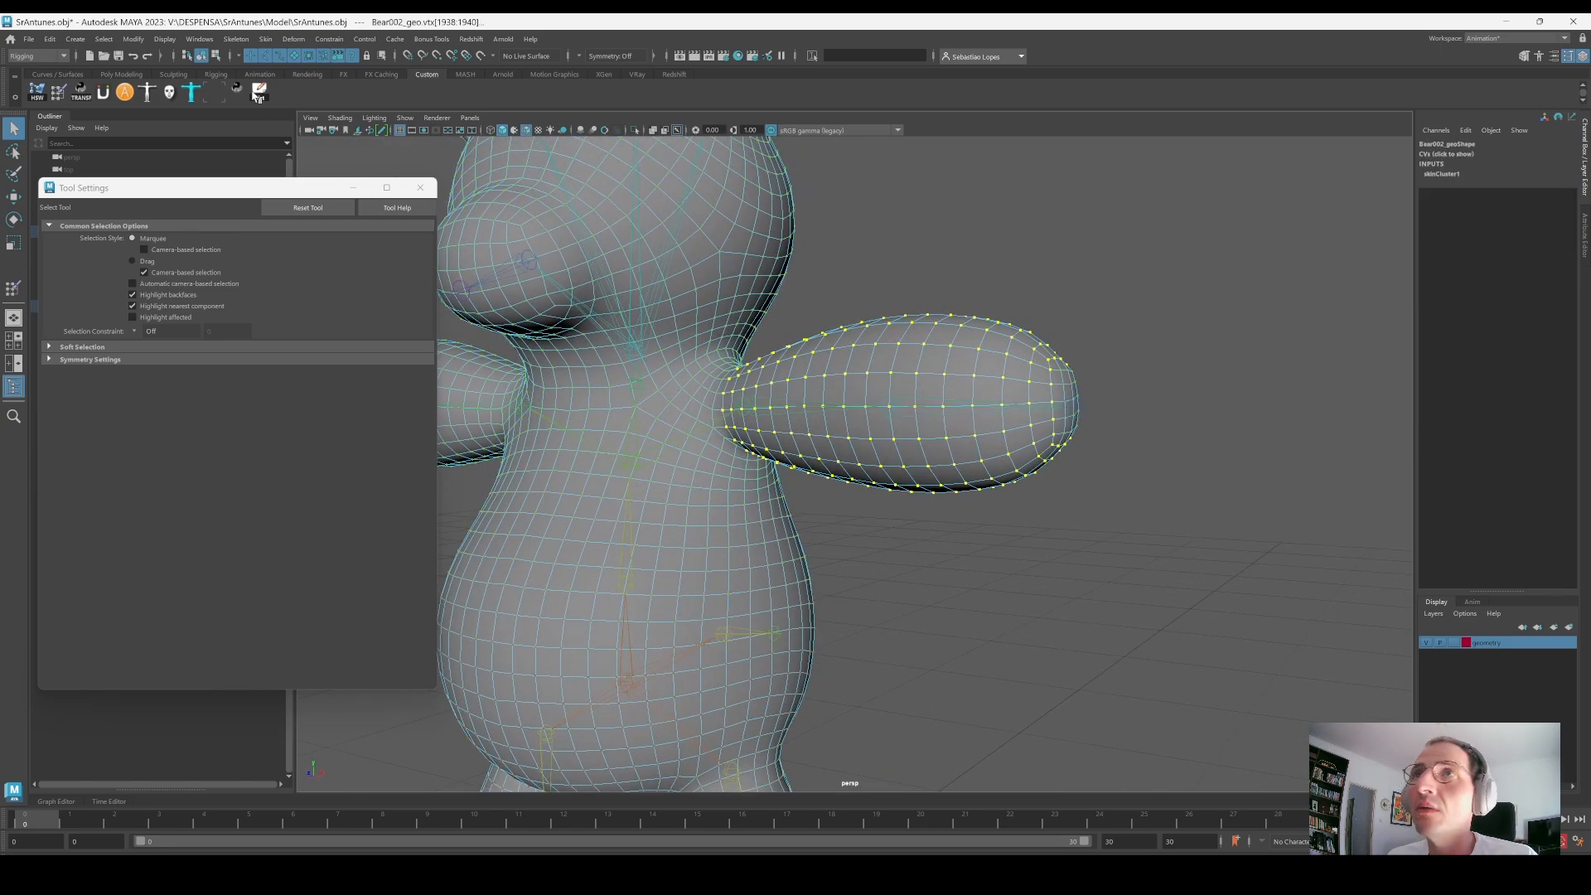
click(266, 55)
alt+middle_drag(954, 366, 964, 369)
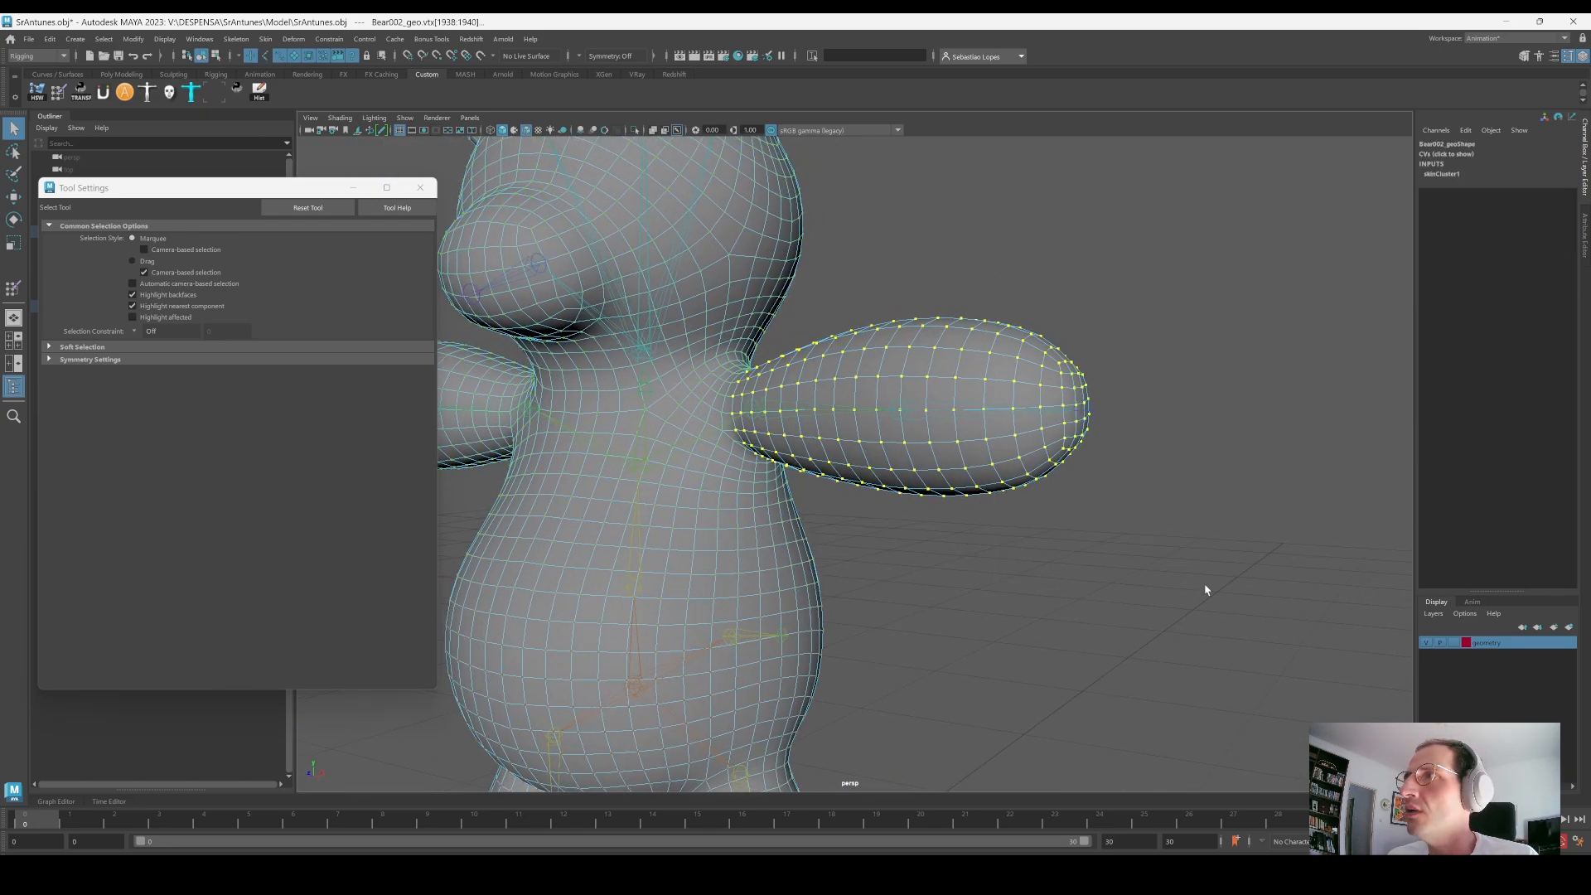
Step: Flood the selected left arm vertices with the Shoulder_L influence, using Replace at value 1
alt+drag(861, 451, 937, 439)
alt+middle_drag(937, 440, 1143, 443)
alt+right_drag(1029, 422, 1065, 440)
mouse_move(868, 452)
alt+mouse_down()
mouse_move(901, 423)
mouse_move(885, 448)
alt+mouse_up()
click(58, 91)
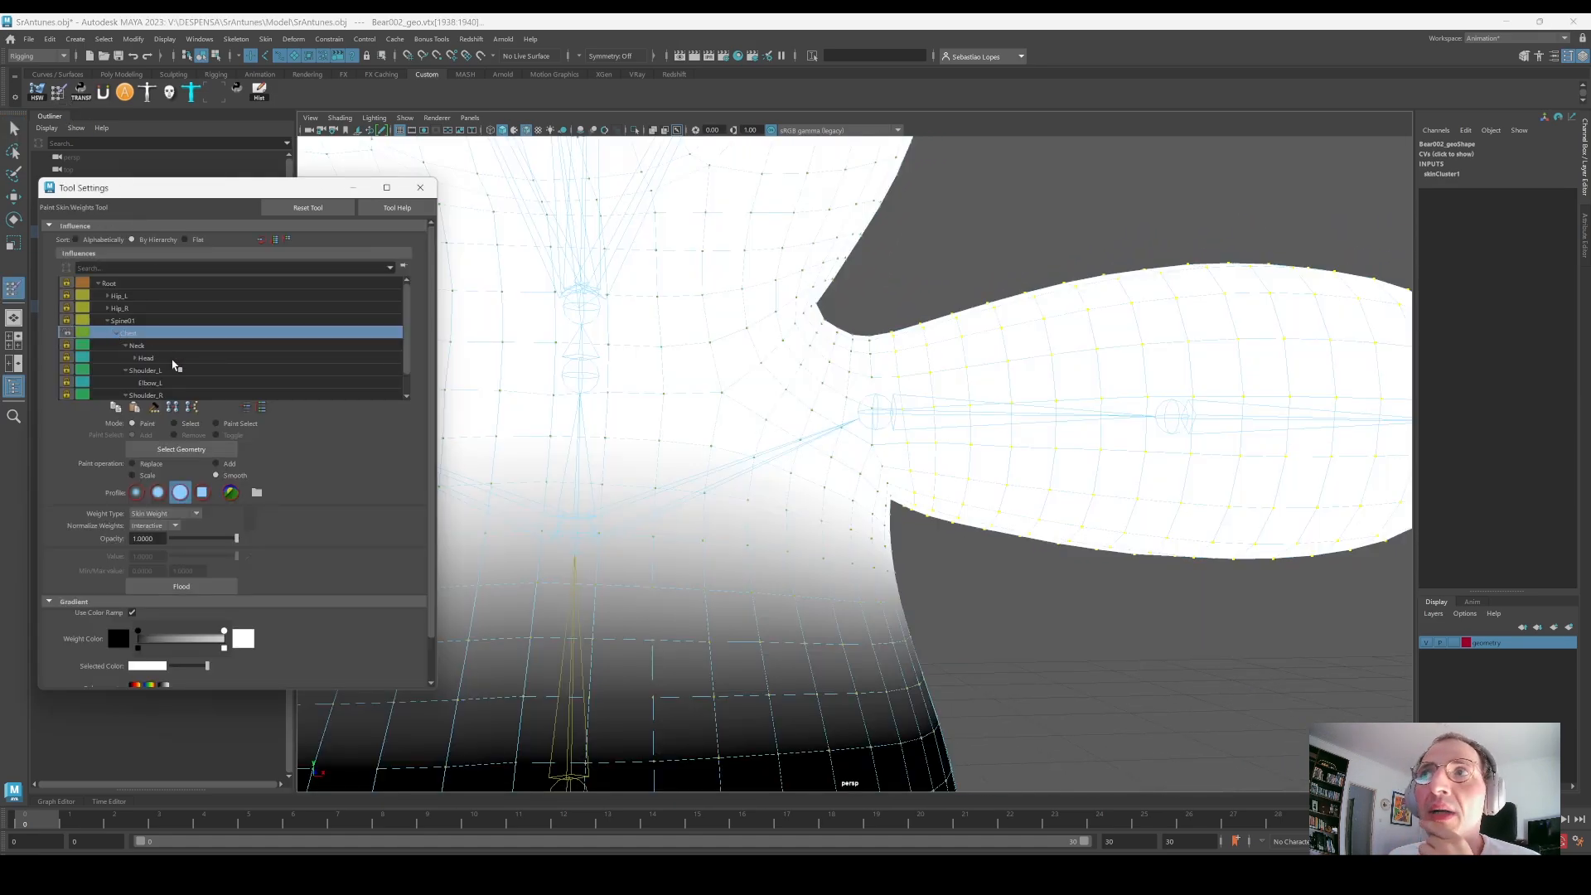
scroll(172, 365, down, 1)
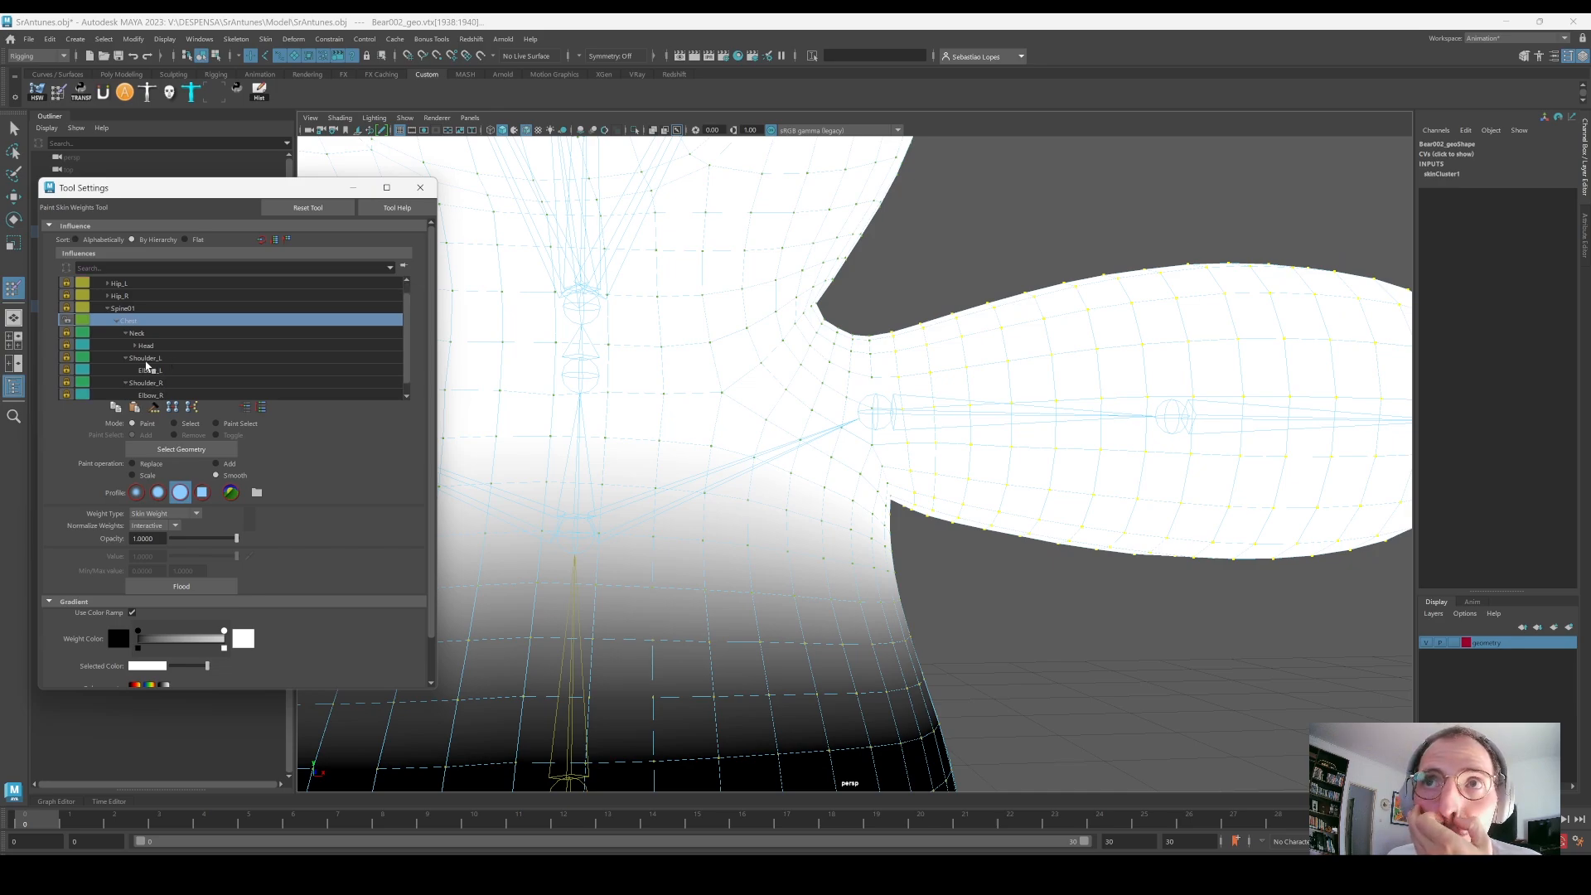
click(73, 357)
click(145, 465)
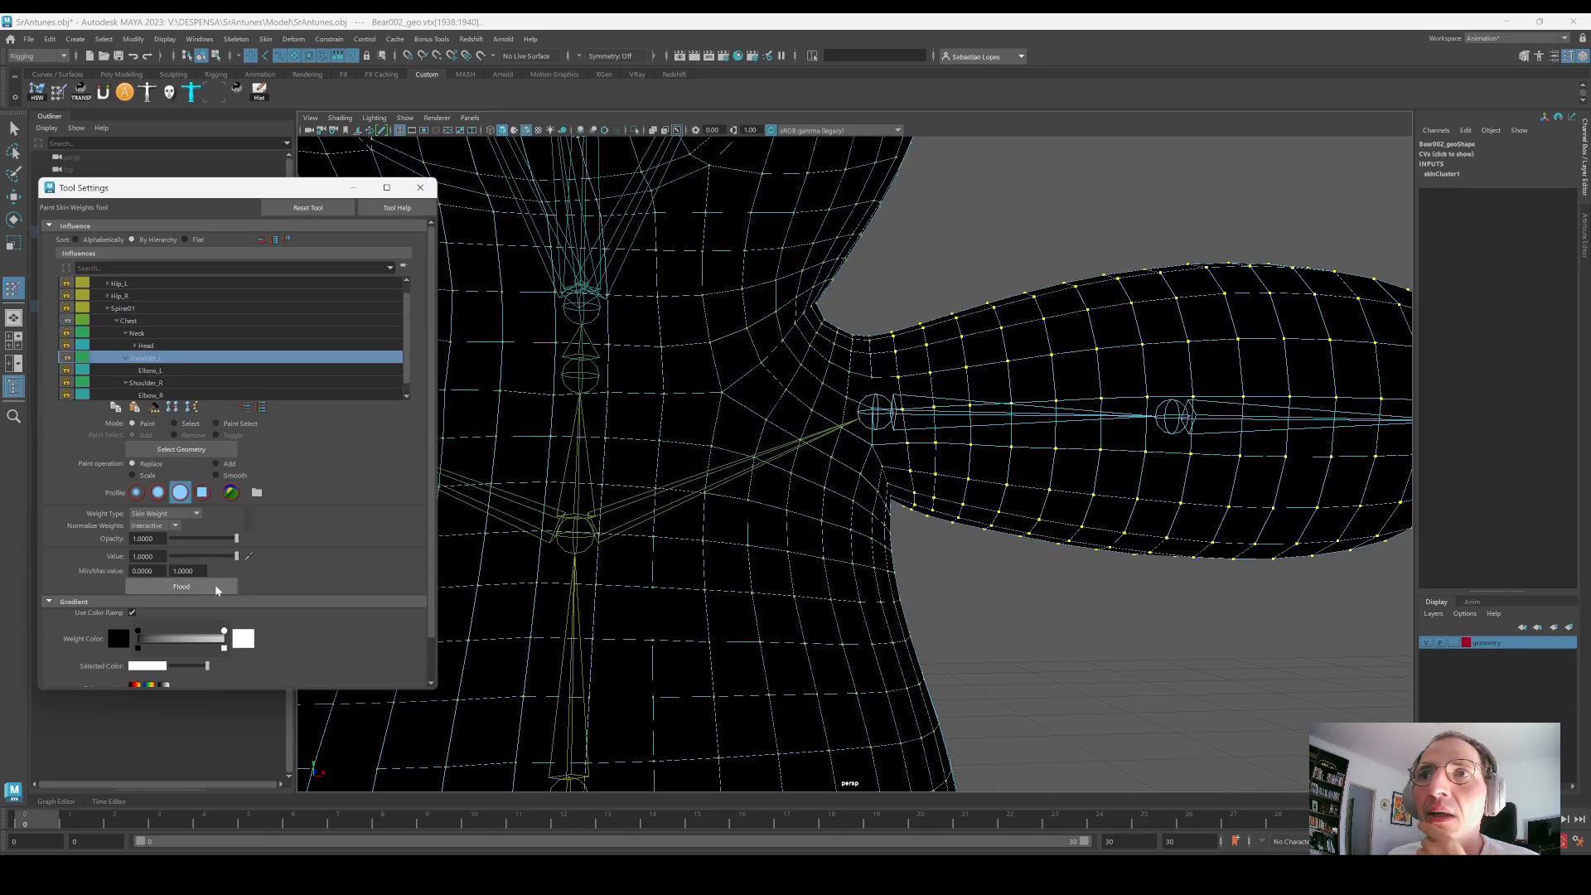
click(181, 585)
Step: Select the vertex loops around the base of the bear's left arm and grow the selection toward the chest and upper arm
alt+drag(1036, 451, 869, 462)
alt+middle_drag(869, 463, 847, 493)
key(q)
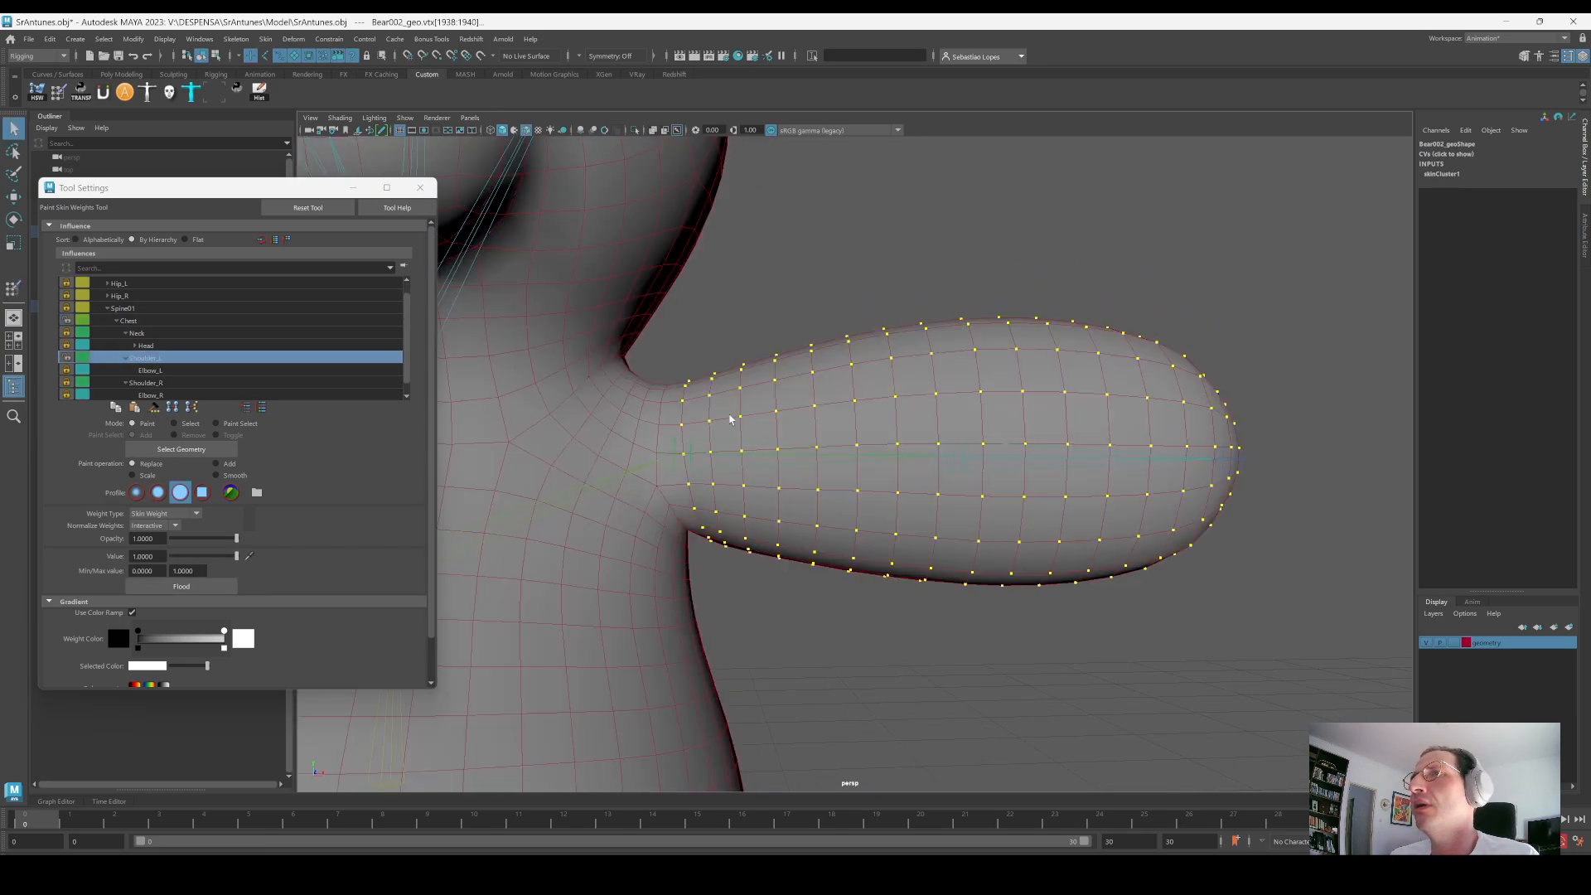
right_drag(728, 415, 663, 424)
alt+middle_drag(689, 424, 752, 412)
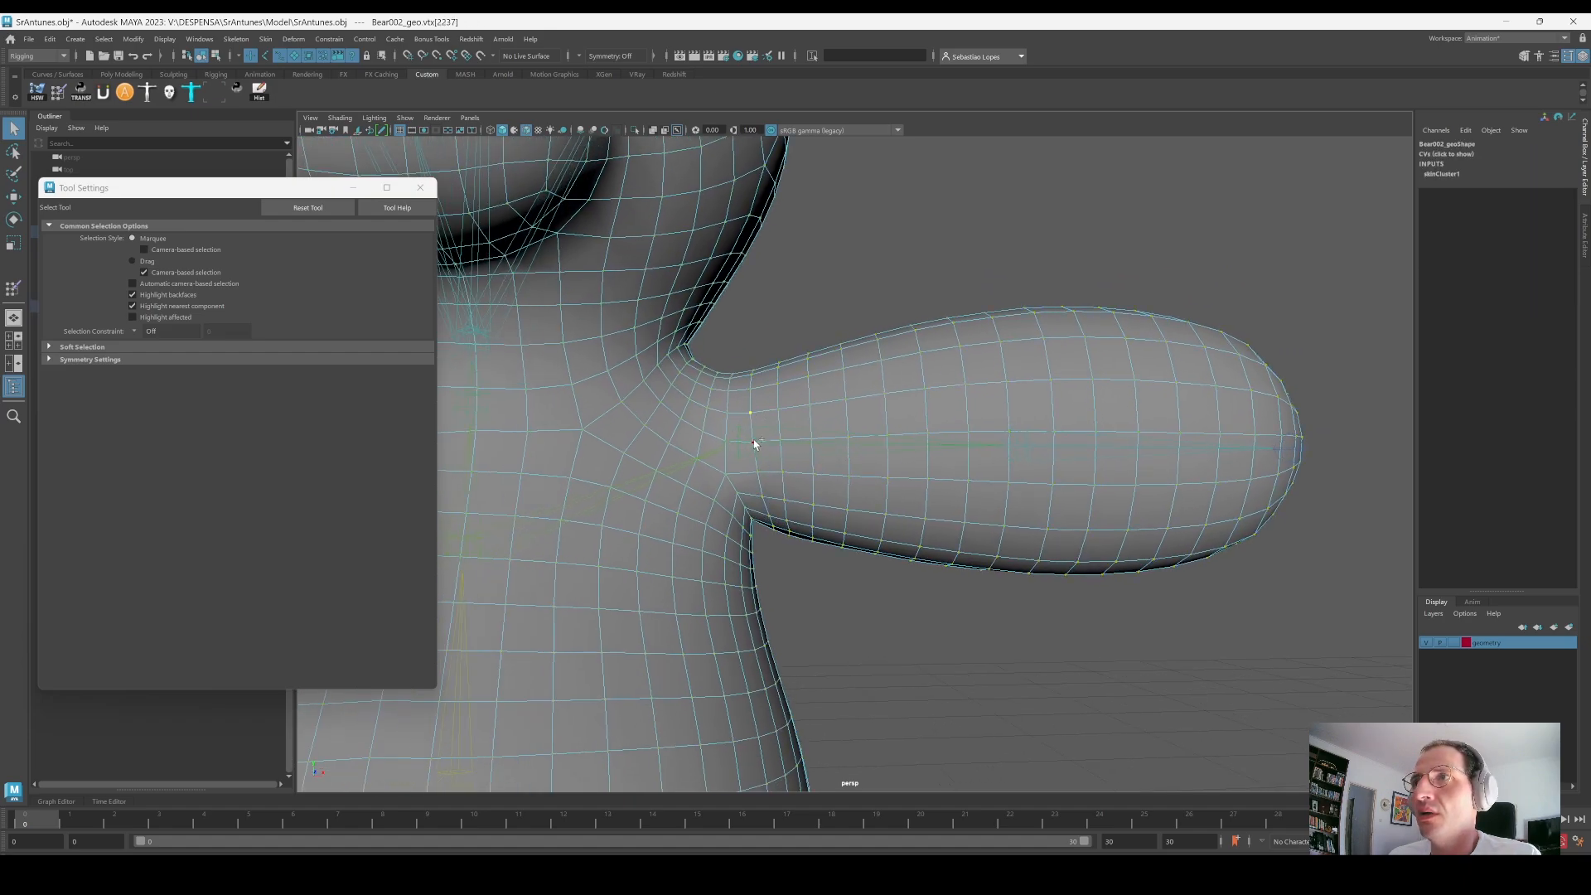
shift+double_click(753, 441)
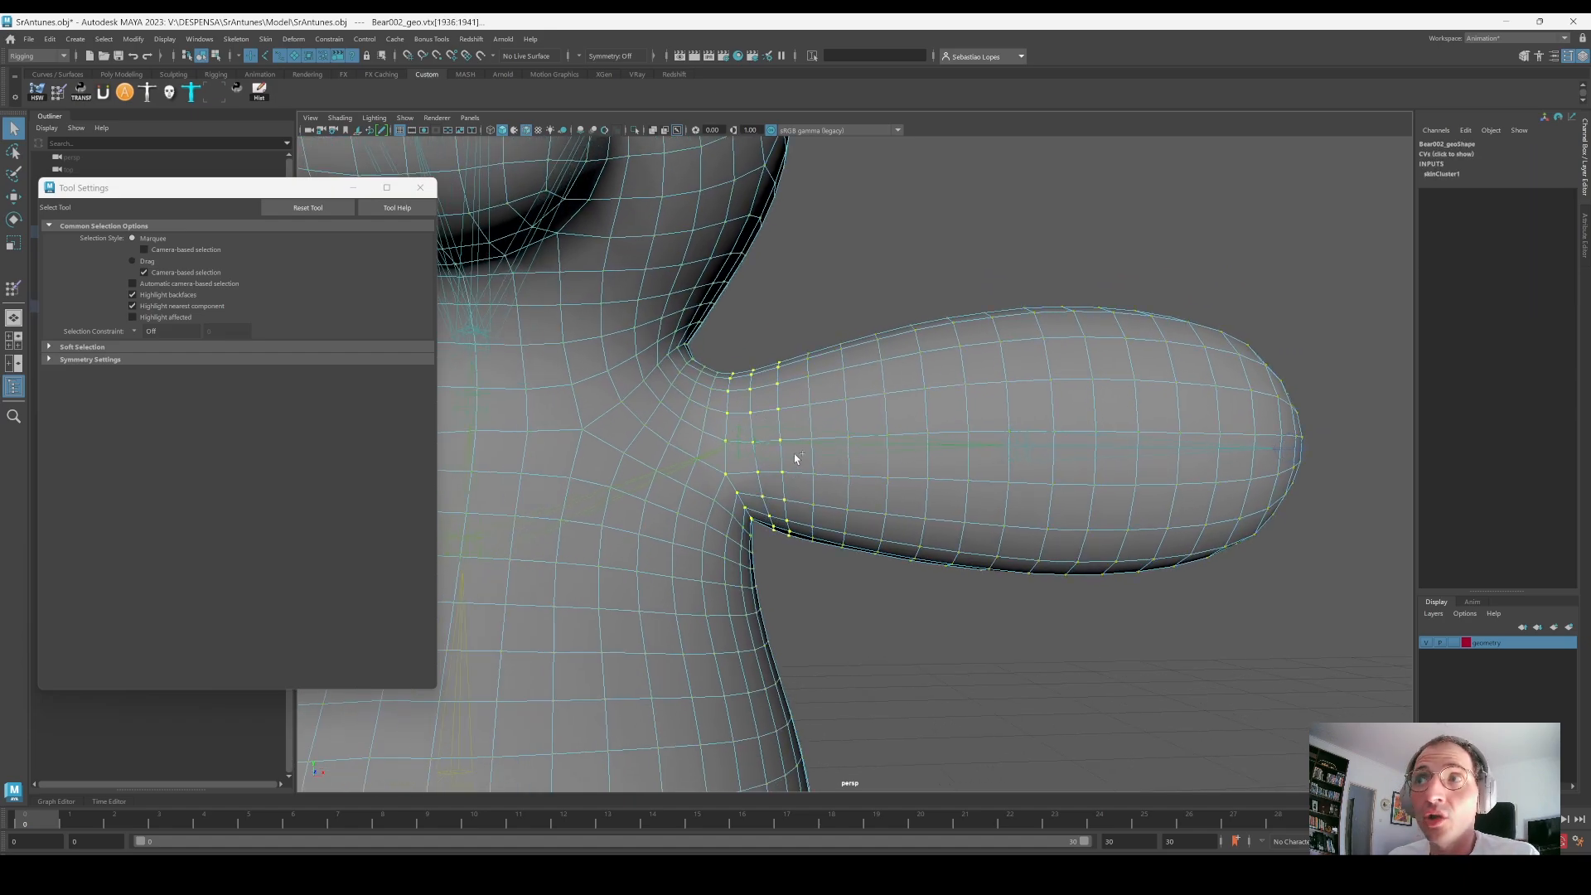
key(shift+period)
mouse_move(774, 464)
alt+mouse_down()
mouse_move(784, 490)
mouse_move(756, 465)
alt+mouse_up()
Step: Smooth the Shoulder_L influence on the selected arm-base vertices by flooding them four times at opacity 1
click(60, 91)
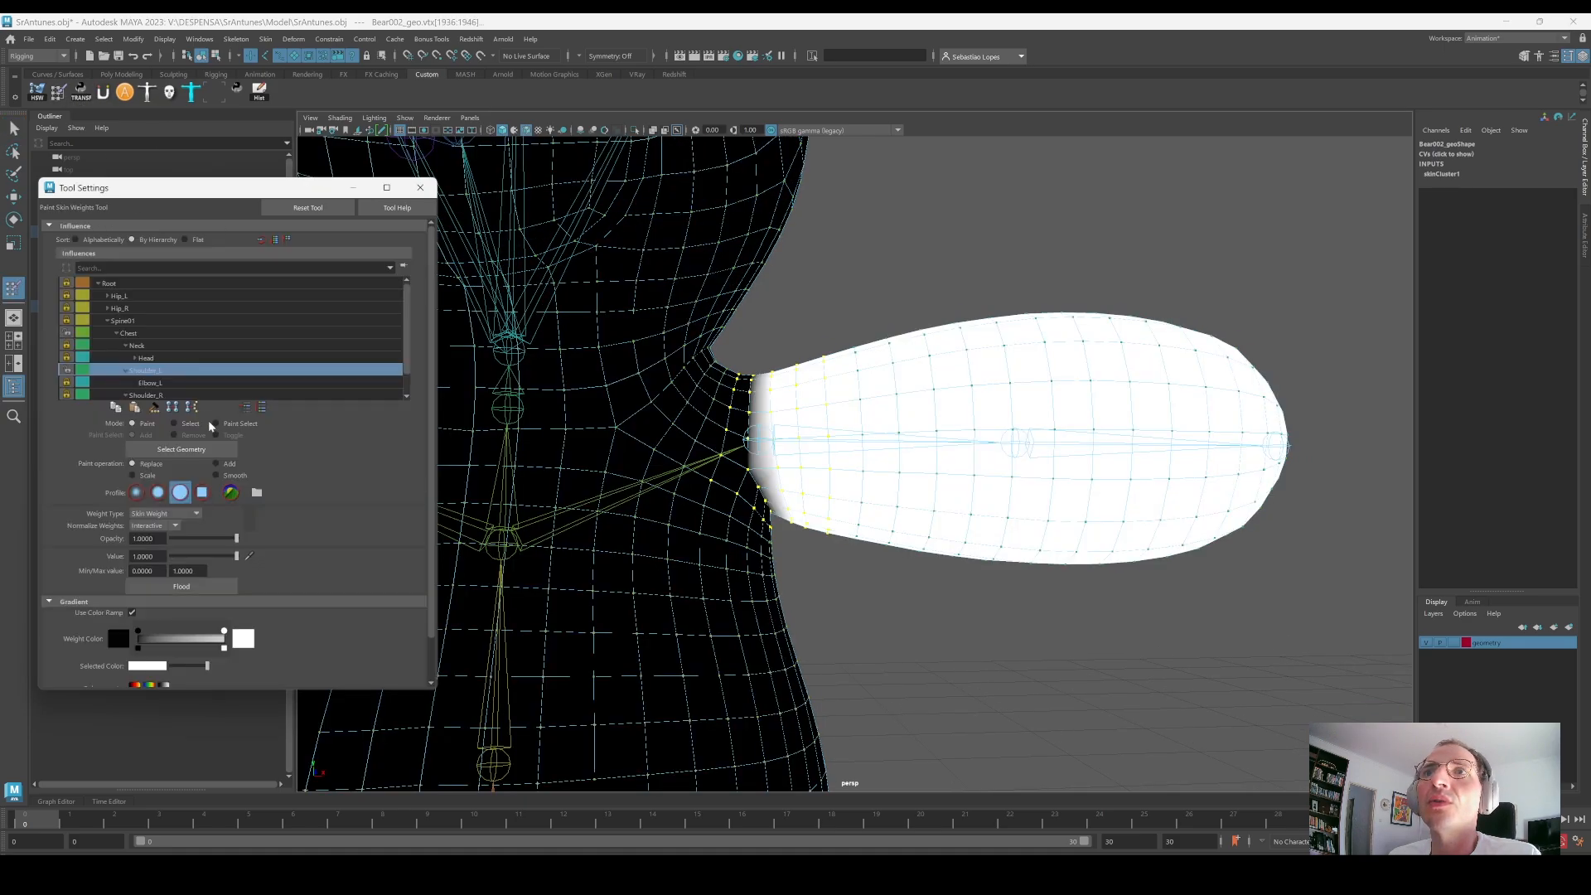
click(234, 478)
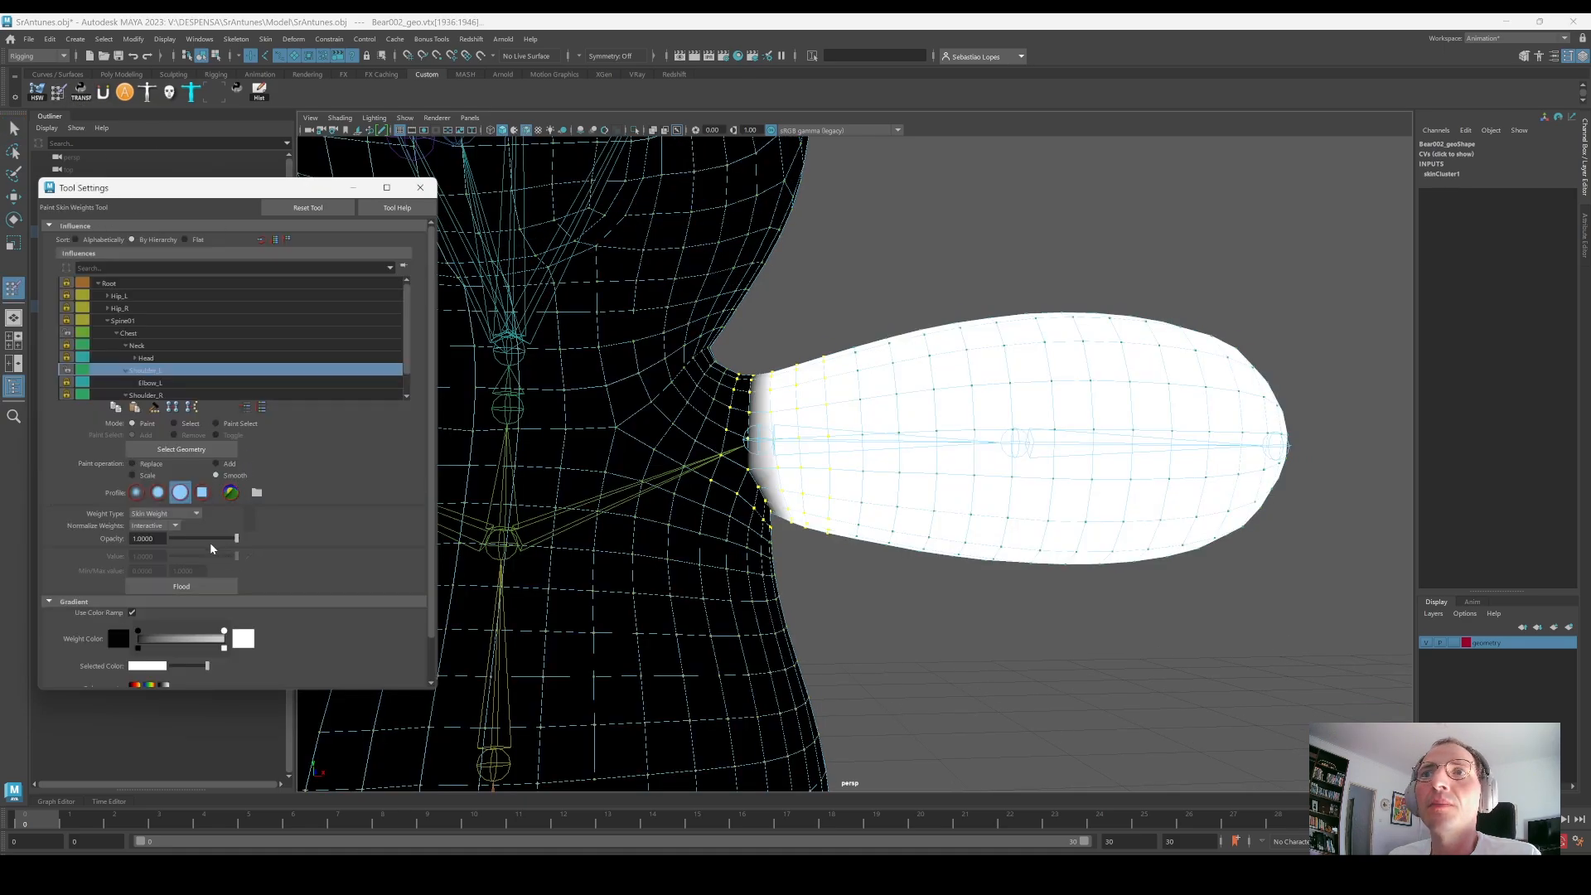
click(203, 590)
click(202, 590)
click(203, 590)
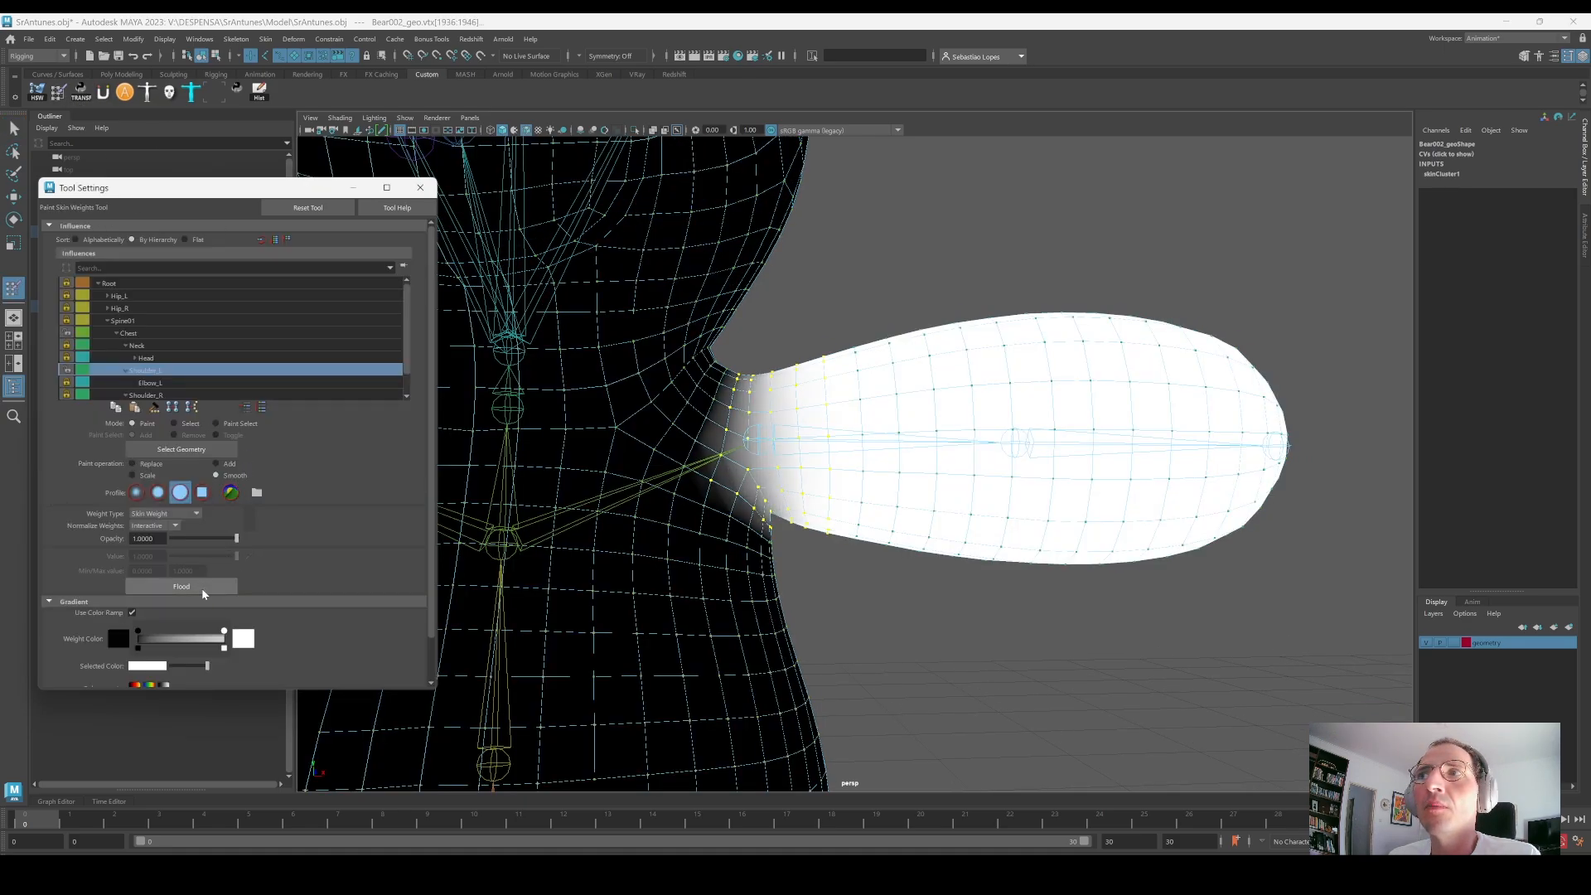
click(202, 590)
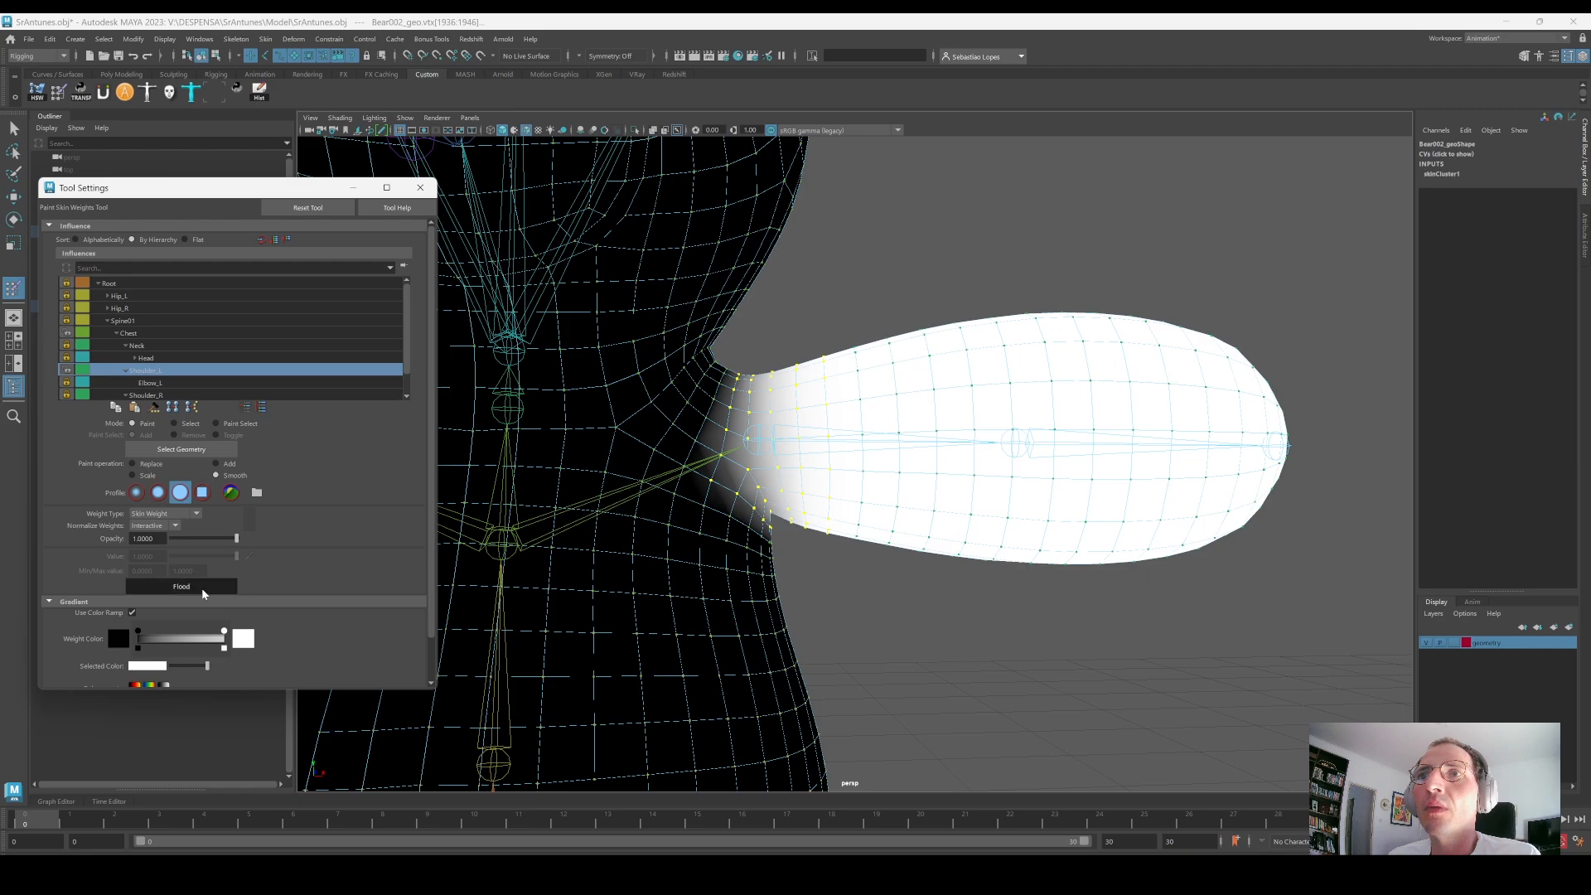
Step: Return to the whole bear mesh and flood its Shoulder_L weights twice more with the Smooth operation
click(13, 130)
click(59, 93)
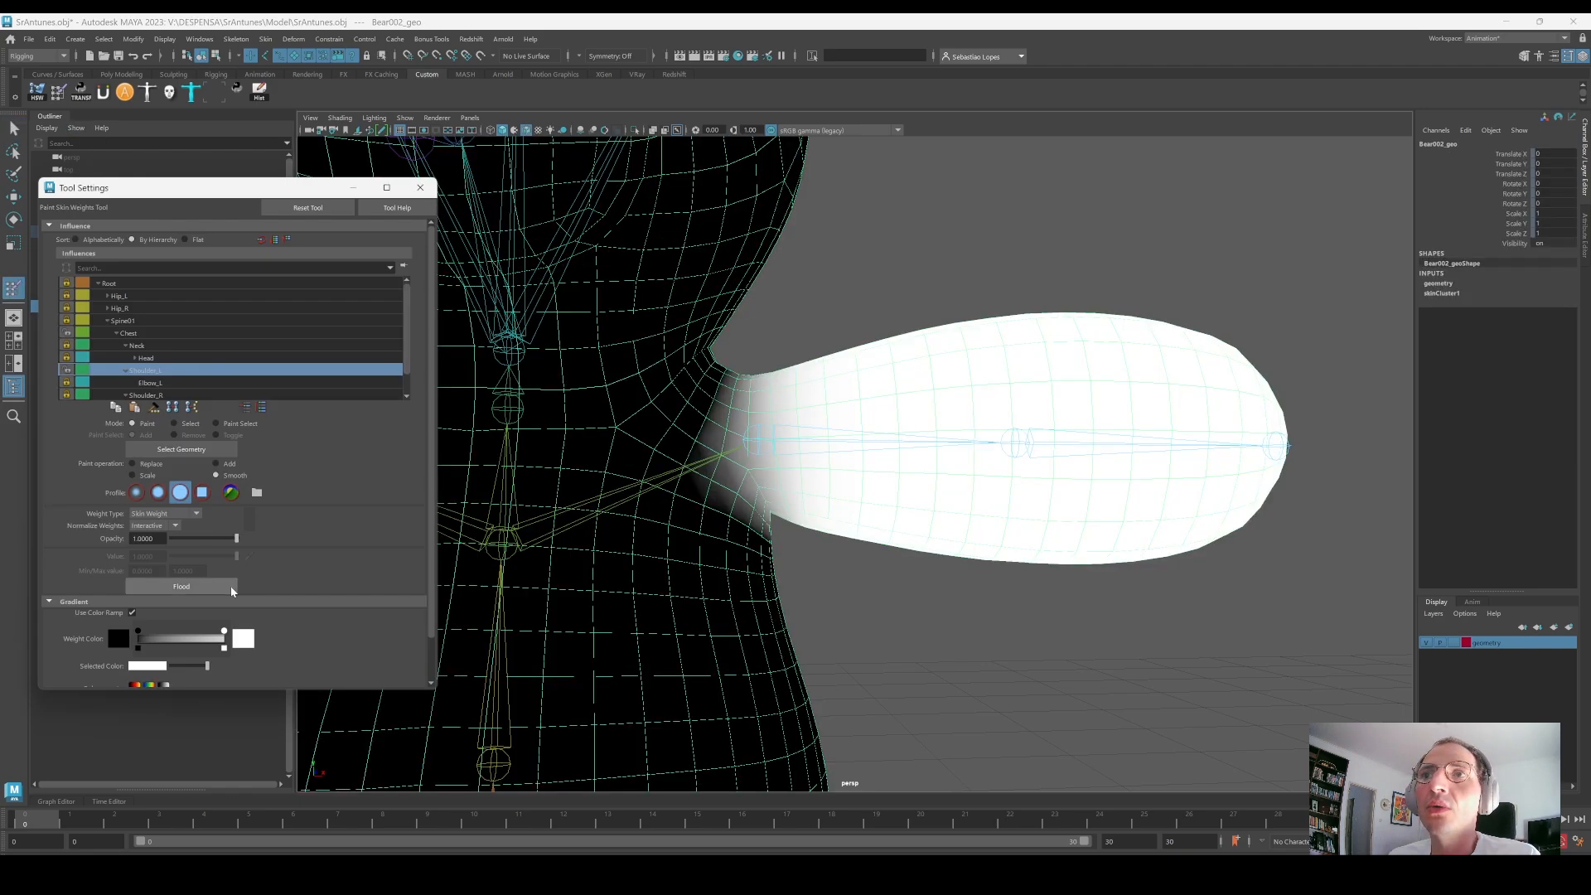
click(230, 589)
click(212, 590)
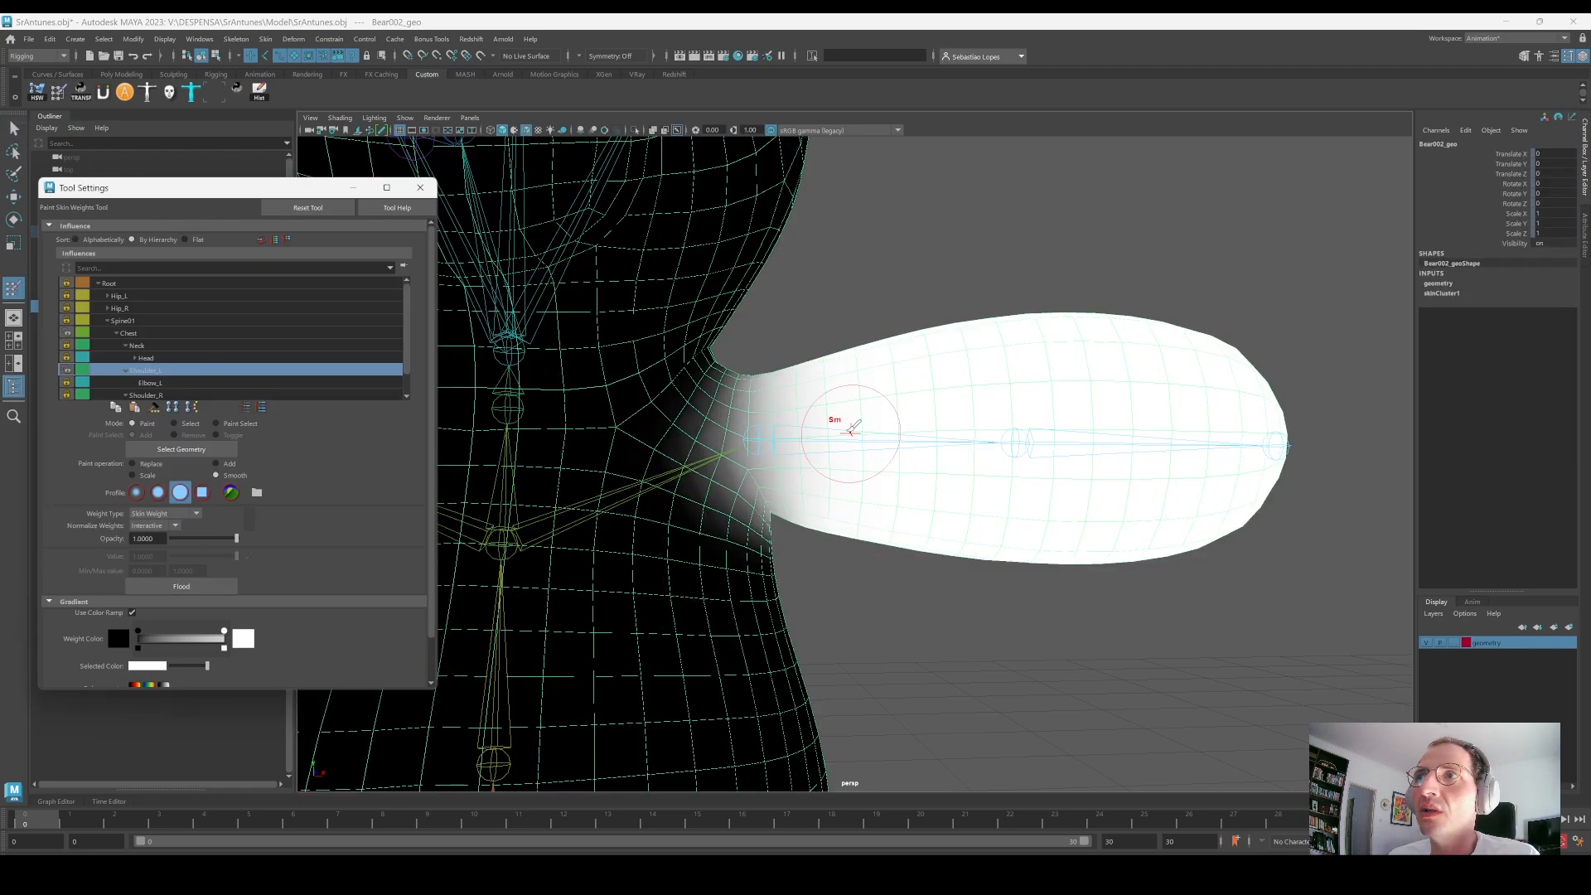
Step: Test the left shoulder deformation by rotating the Shoulder_L joint, and undo the rotation
alt+drag(842, 451, 884, 358)
key(q)
click(883, 333)
click(813, 450)
key(e)
alt+middle_drag(874, 379, 891, 396)
right_drag(890, 397, 951, 376)
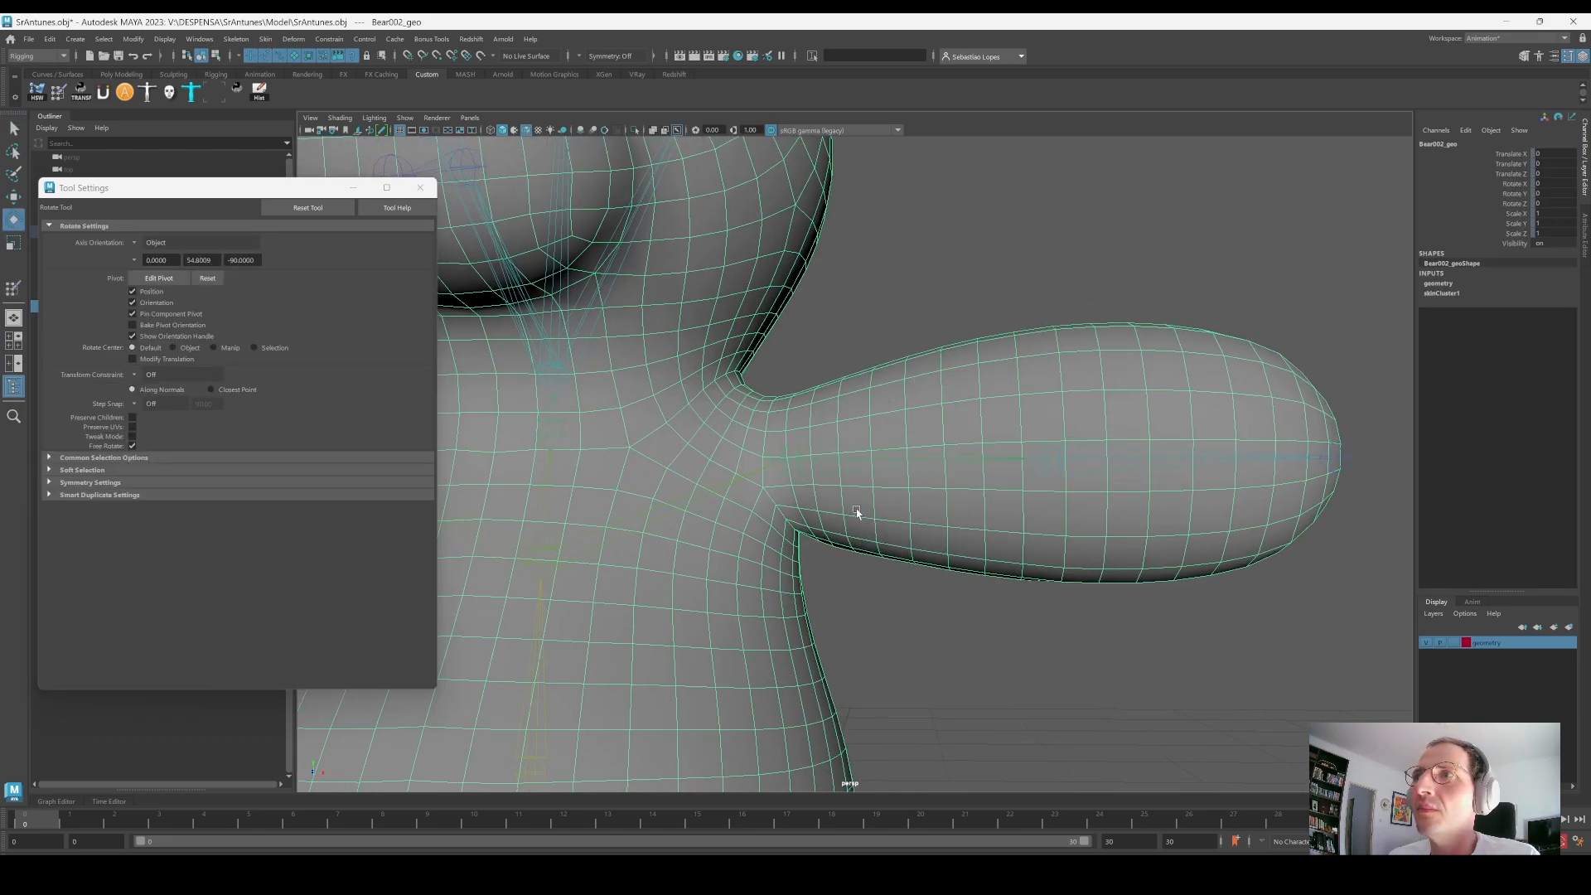
click(811, 456)
alt+drag(862, 415, 852, 380)
key(ctrl+z)
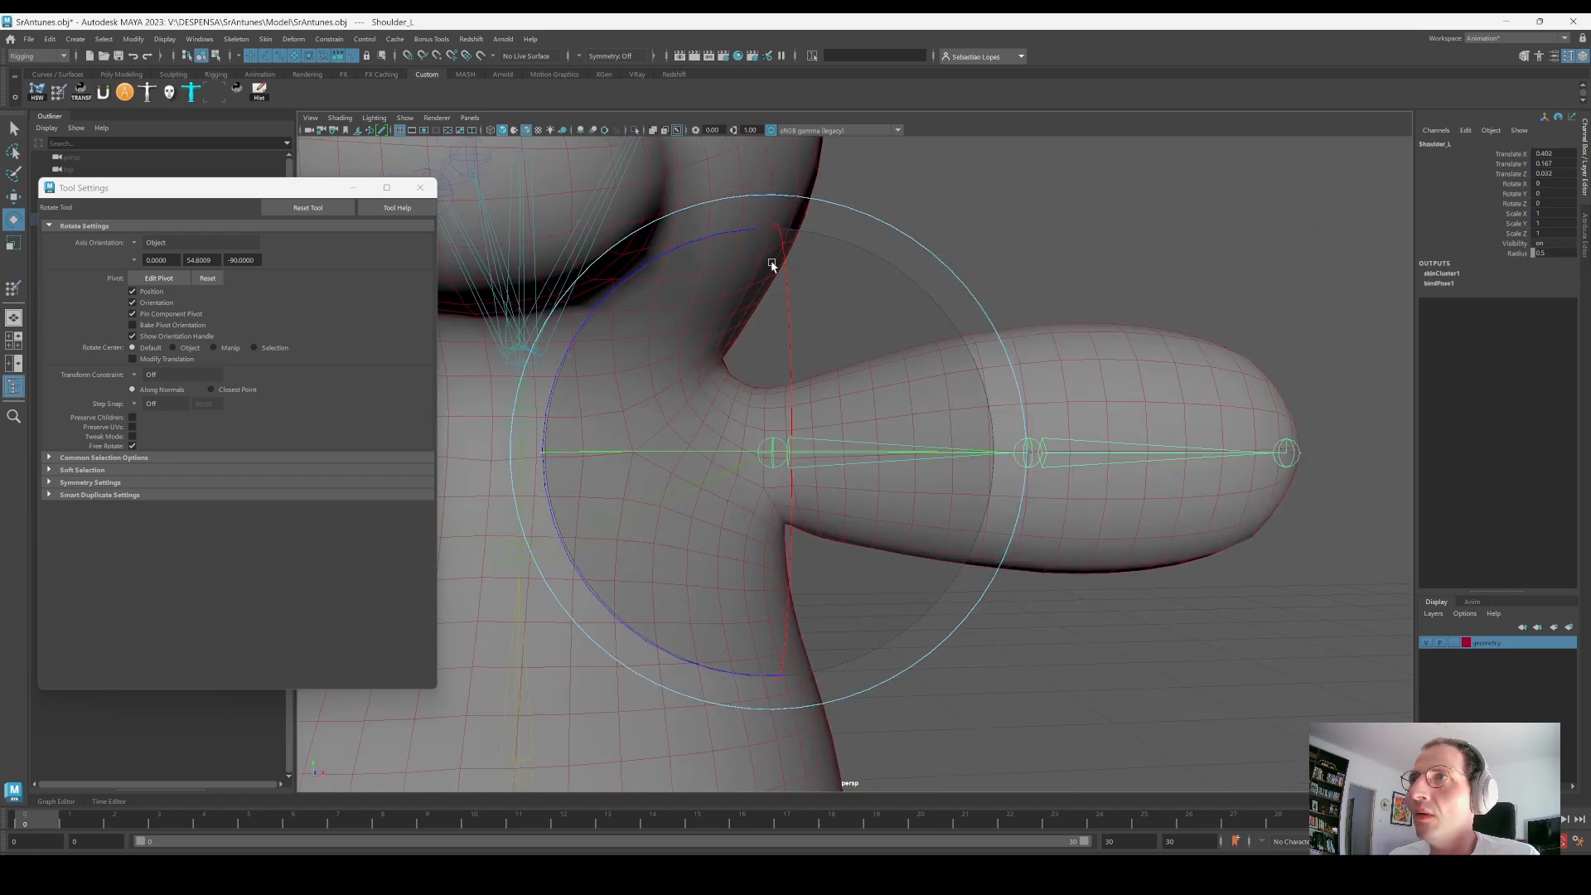
drag(771, 264, 868, 390)
key(ctrl+z)
Step: Select all vertices of the left arm from just past the elbow joint to the tip, with joints excluded from selection
key(q)
click(871, 388)
right_drag(881, 377, 860, 380)
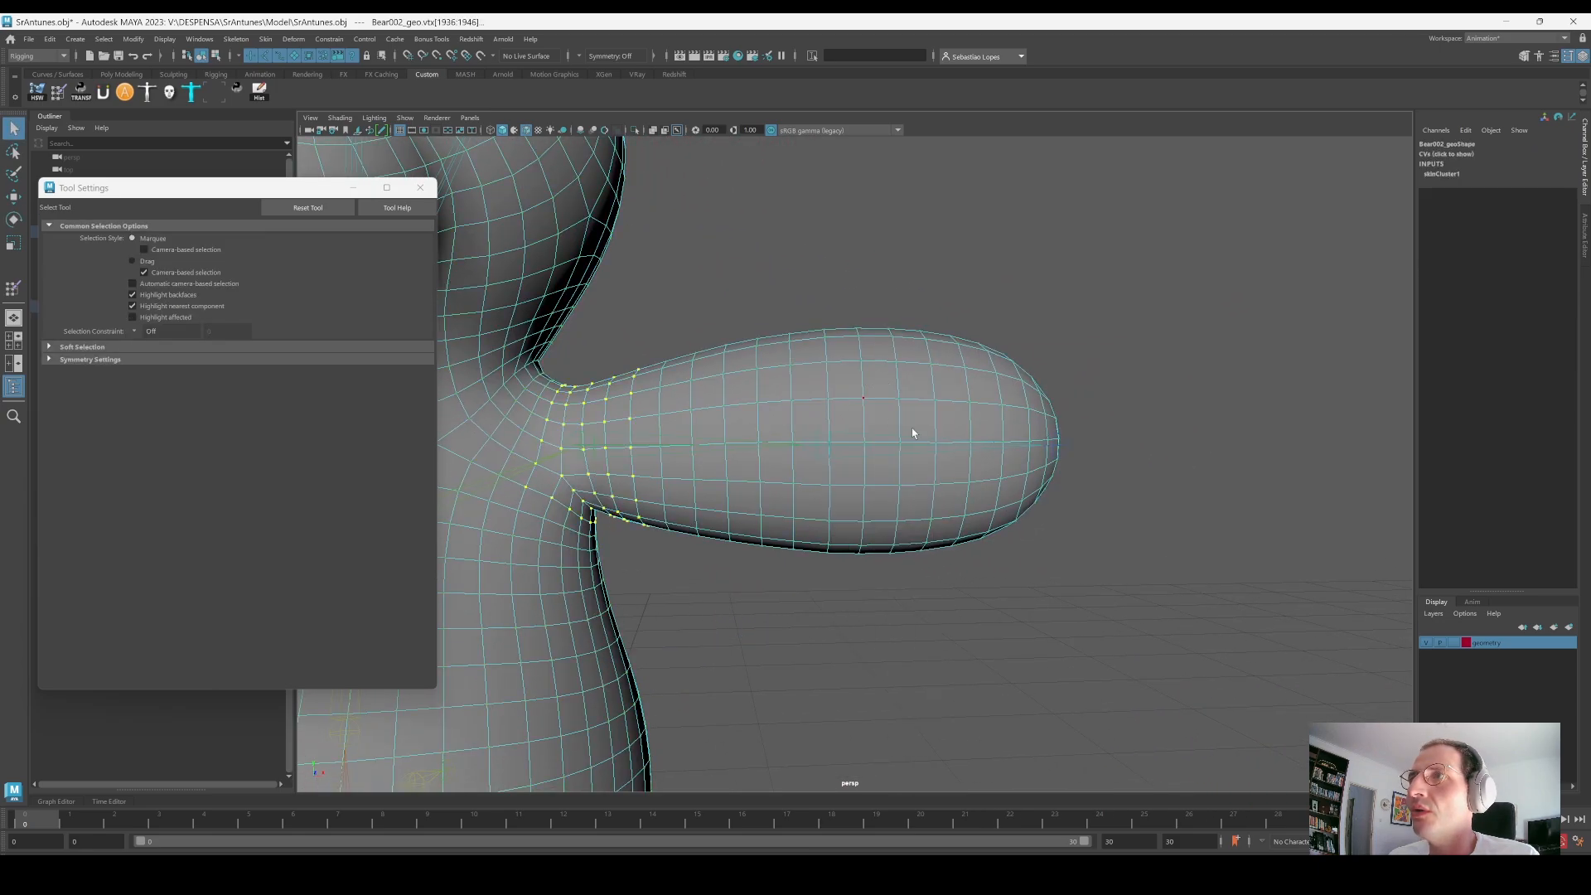
alt+drag(912, 429, 851, 419)
drag(831, 308, 1164, 723)
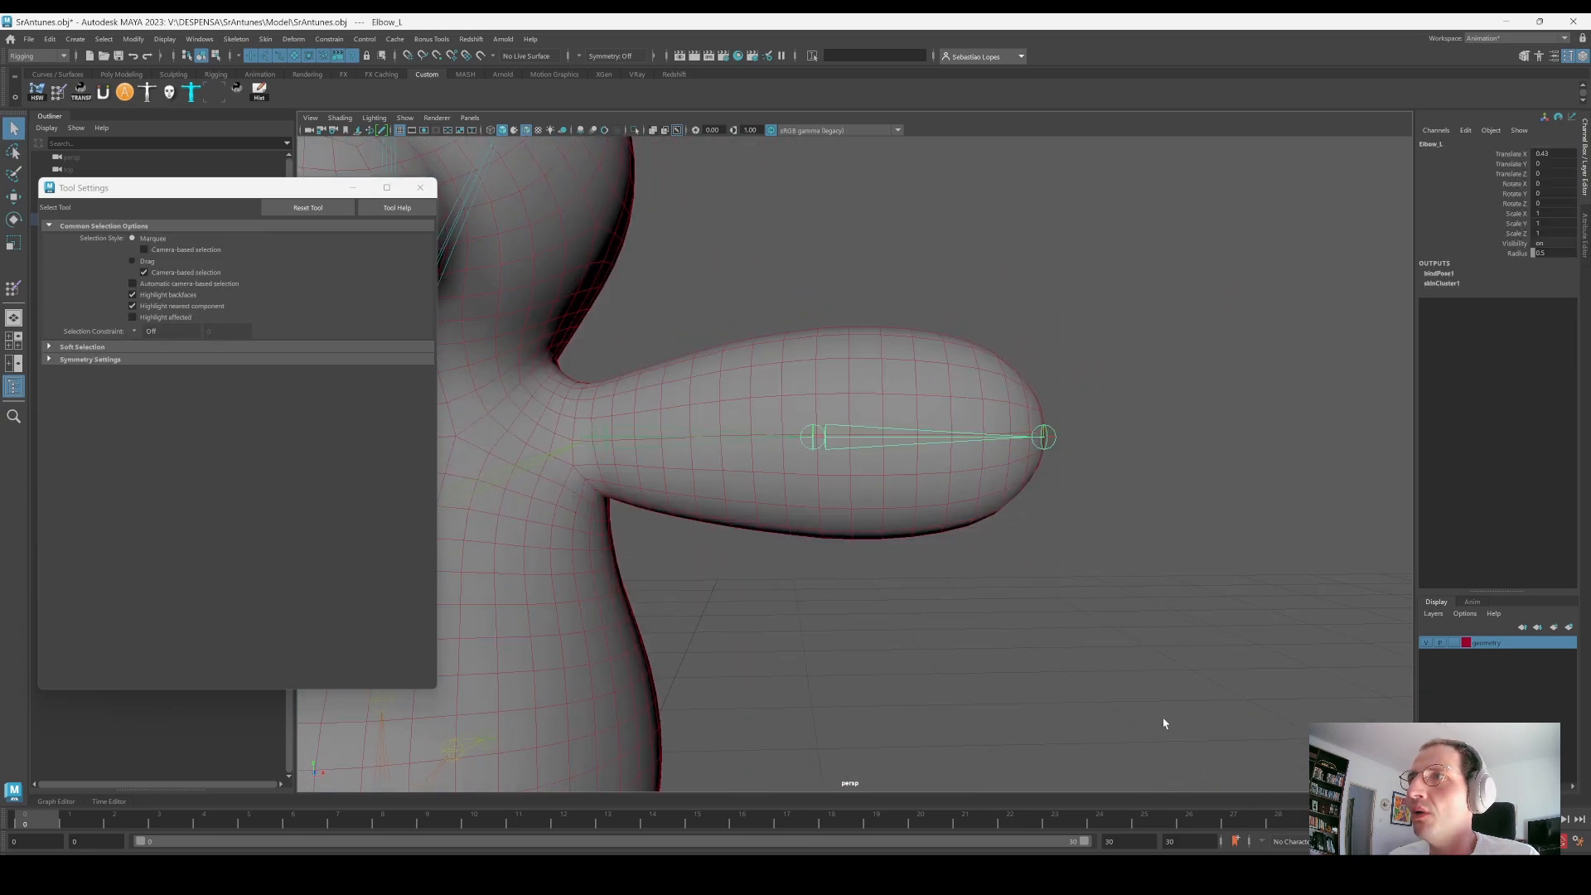
click(902, 408)
right_drag(901, 402, 847, 404)
drag(836, 285, 1221, 700)
alt+middle_drag(967, 519, 1013, 553)
alt+right_drag(1012, 553, 914, 511)
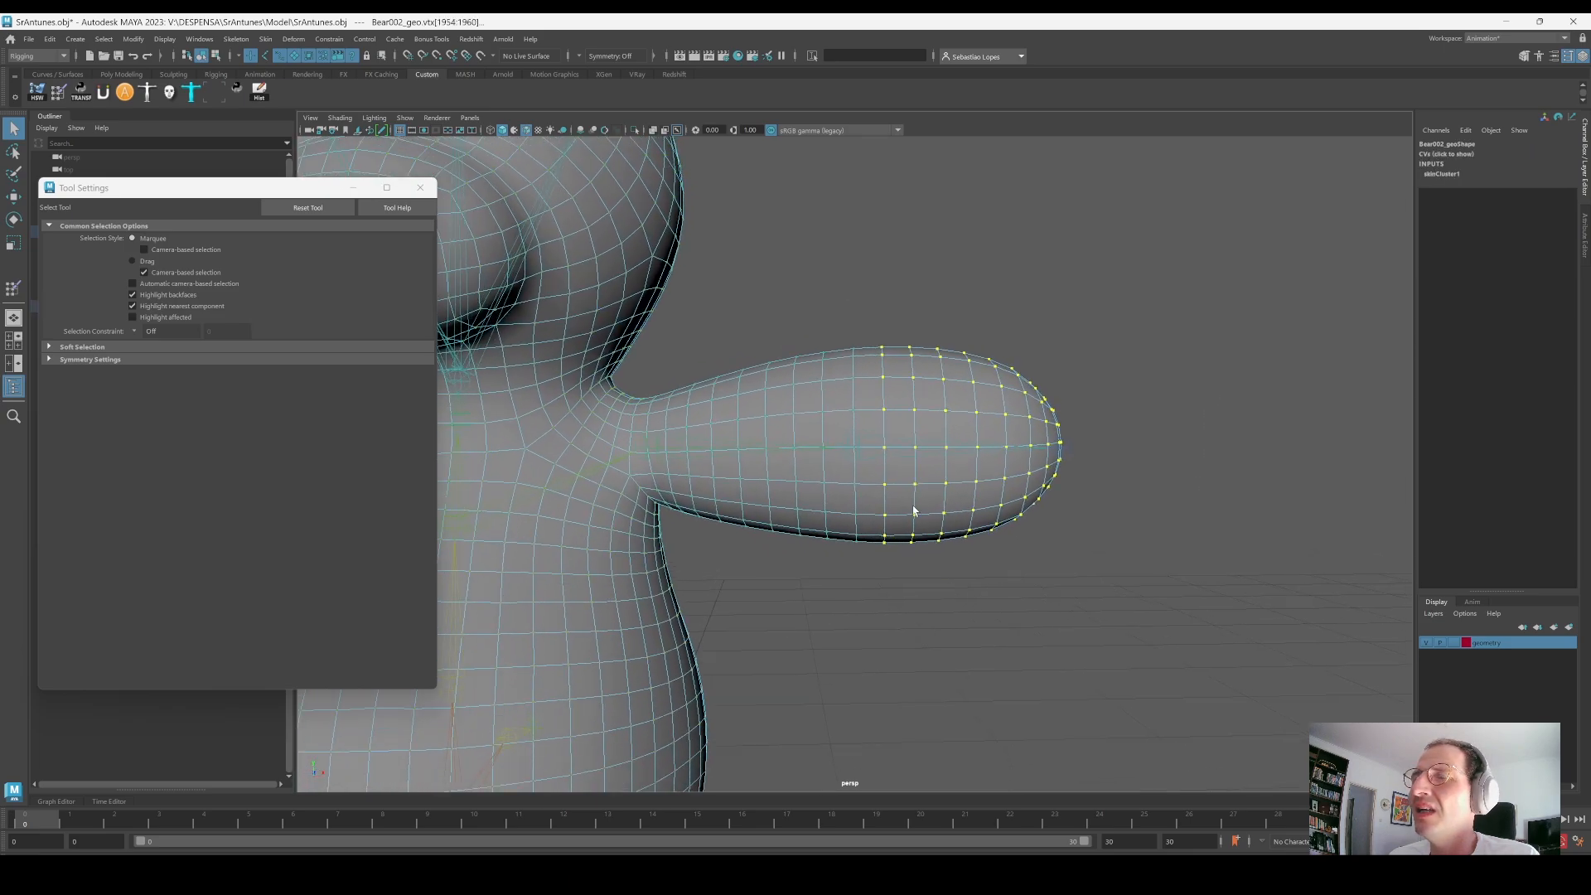
Step: Flood the selected forearm vertices with the Elbow_L influence, using Replace at value 1
click(58, 92)
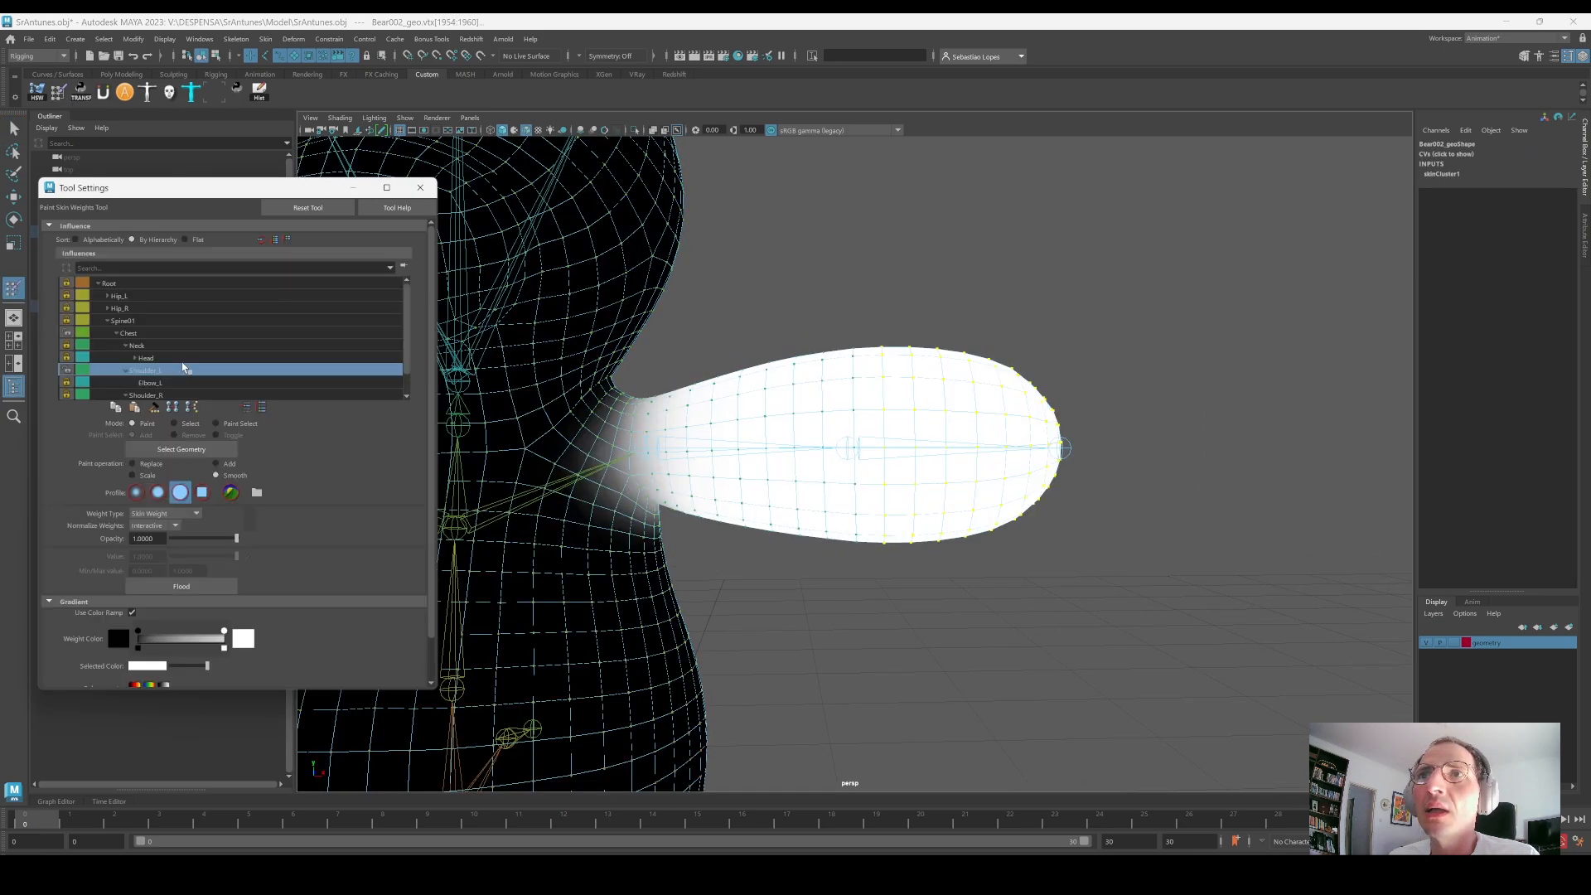
click(153, 382)
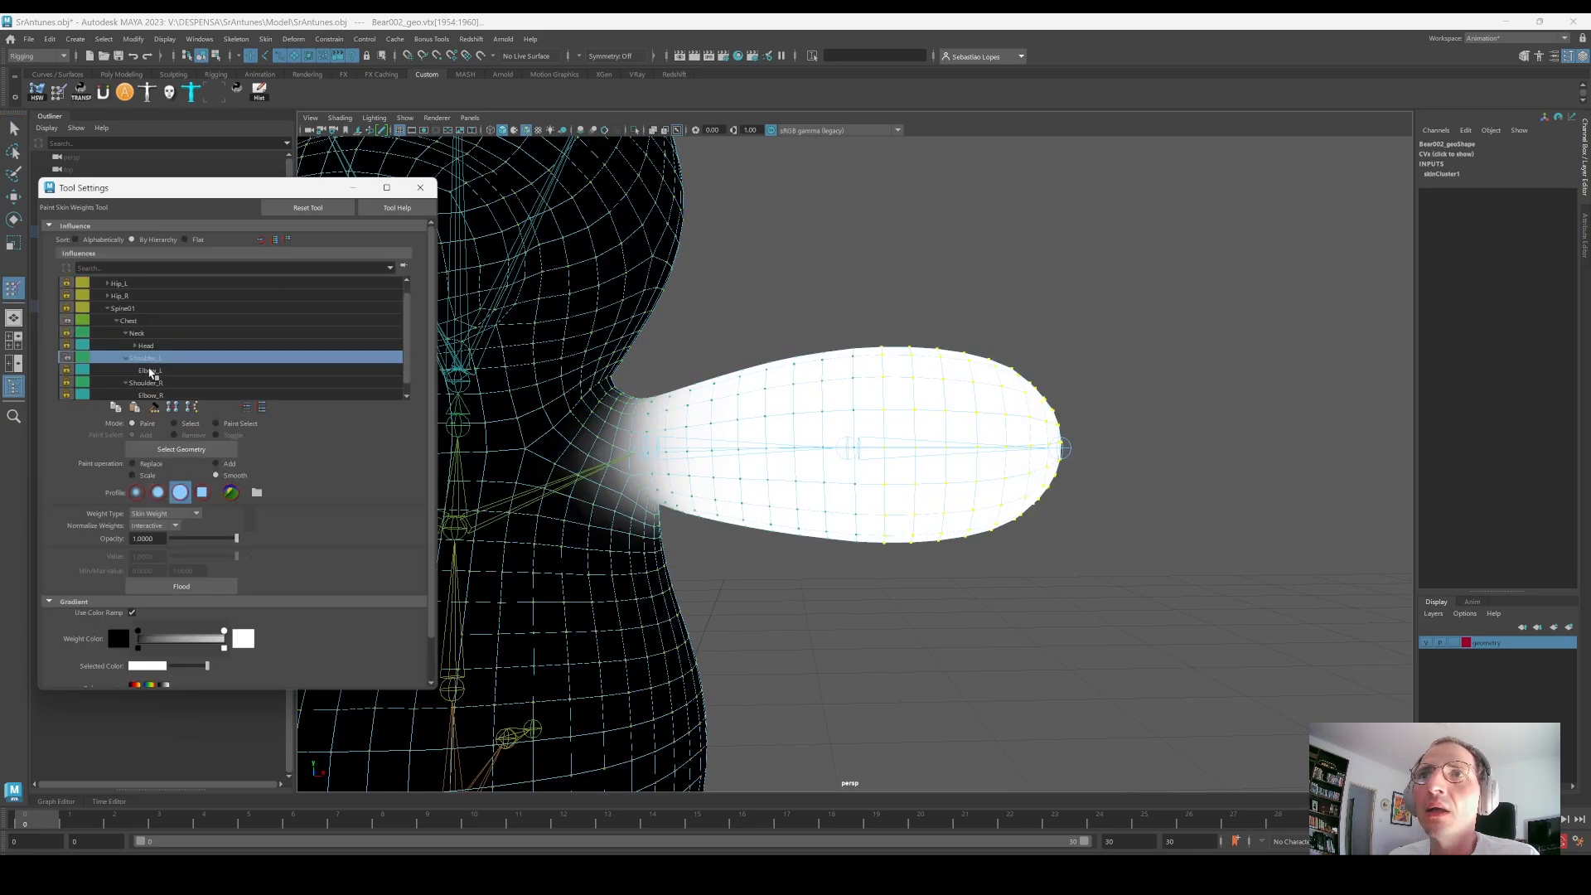
click(137, 465)
click(184, 588)
Step: Select the vertex loop at the left elbow and flood it with Elbow_L, using Replace at value 0.5
alt+middle_drag(846, 424, 892, 448)
alt+right_drag(892, 448, 963, 448)
alt+middle_drag(962, 448, 913, 436)
key(q)
right_drag(859, 436, 816, 421)
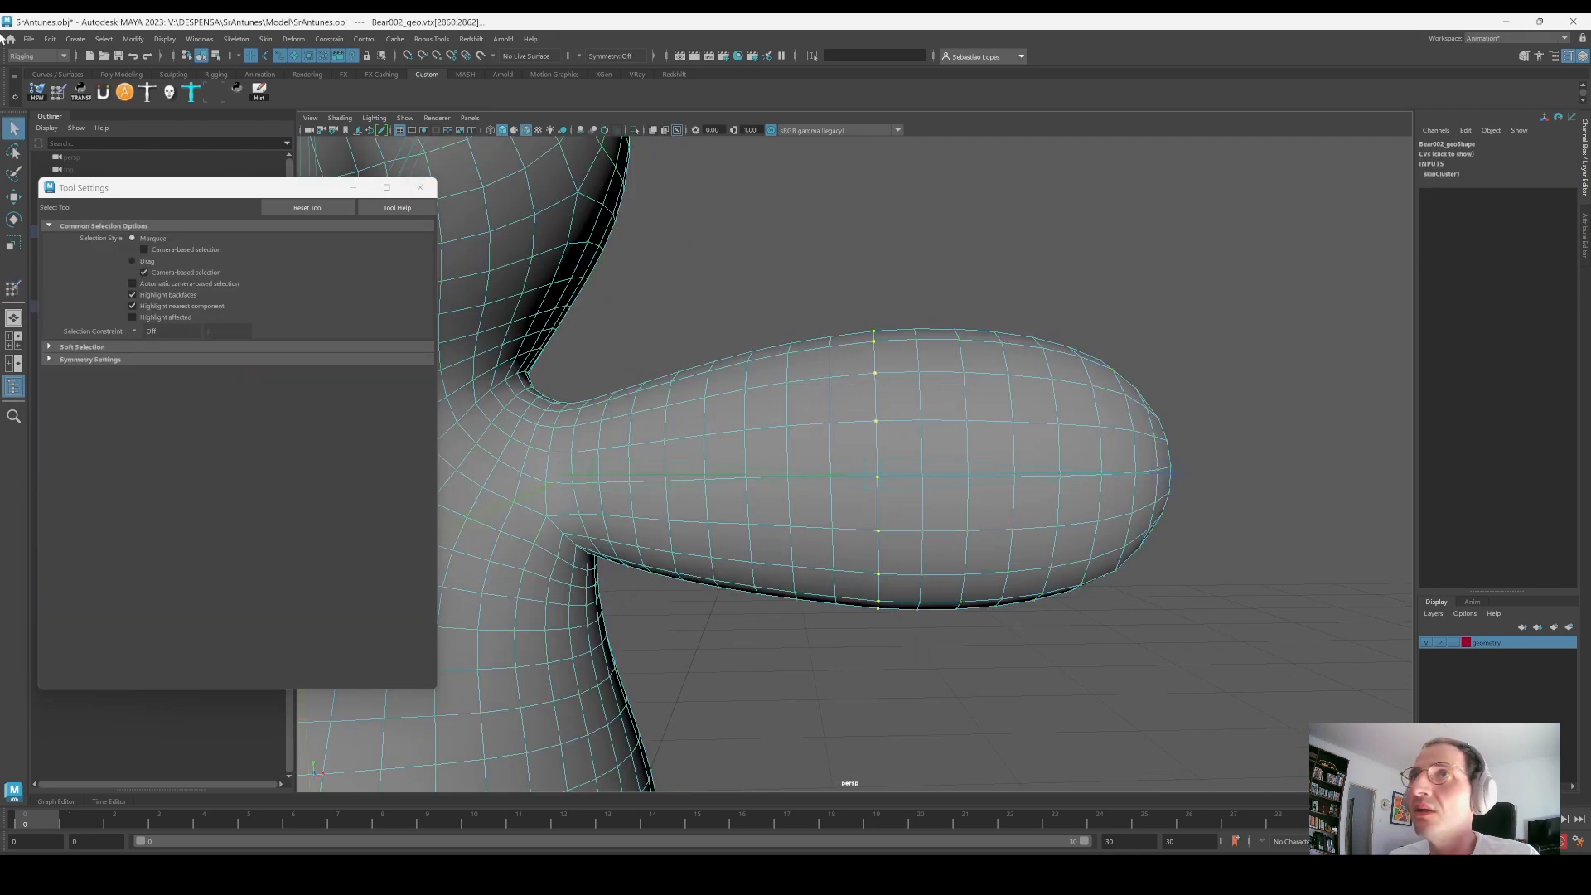
click(58, 91)
drag(154, 556, 125, 552)
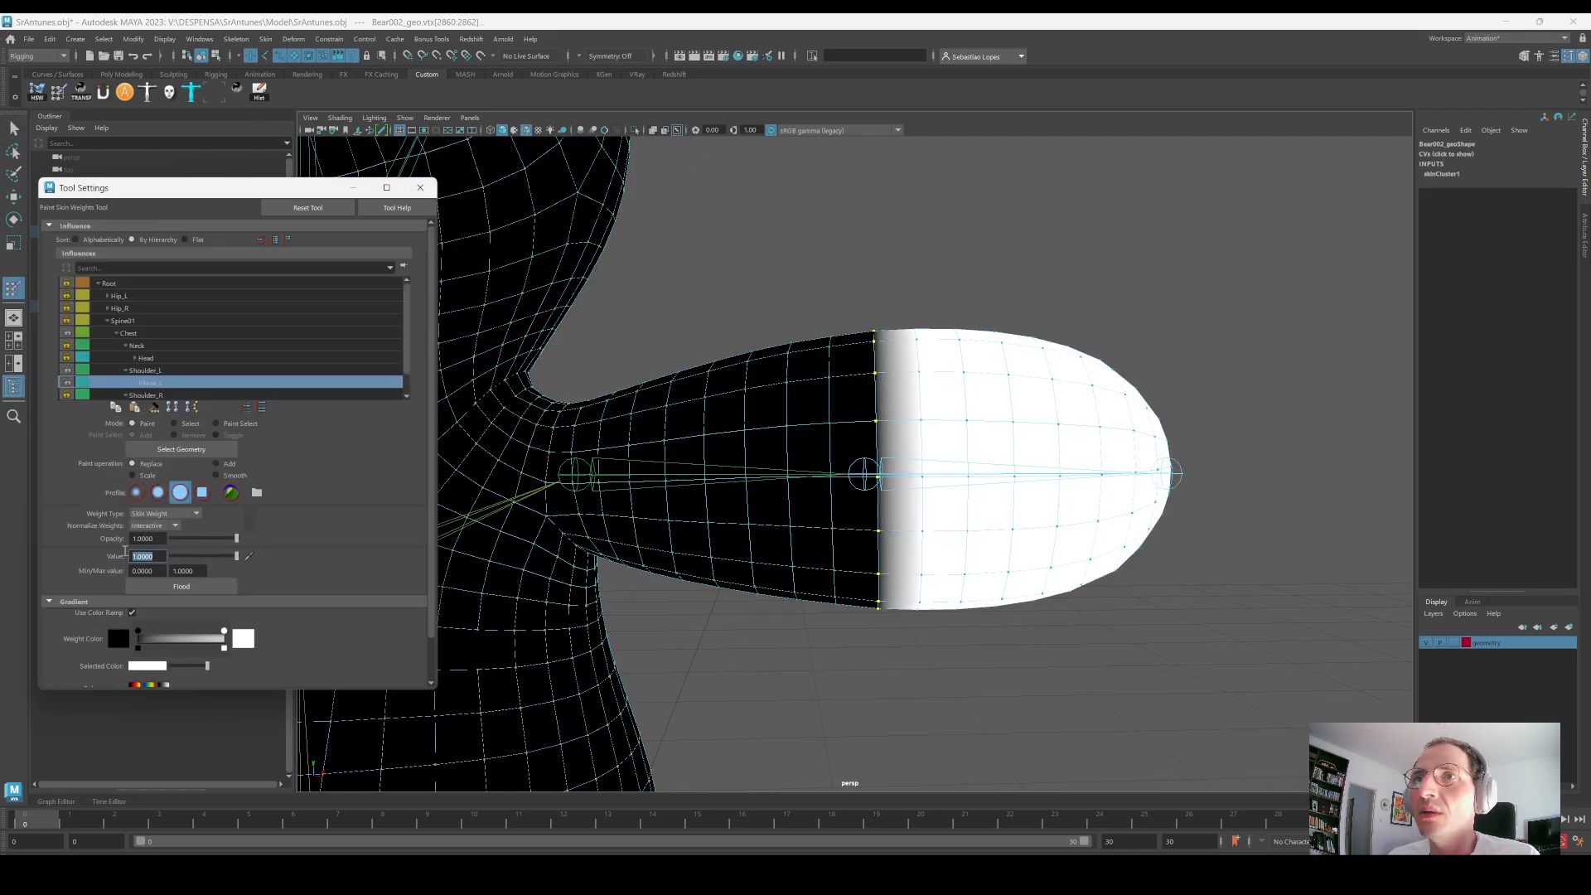
click(184, 587)
Step: Return the bear mesh to object mode, allow joints to be selected again, and clear the selection
alt+right_drag(919, 451, 892, 462)
alt+middle_drag(891, 463, 843, 484)
alt+right_drag(881, 477, 878, 462)
alt+middle_drag(878, 462, 909, 406)
key(q)
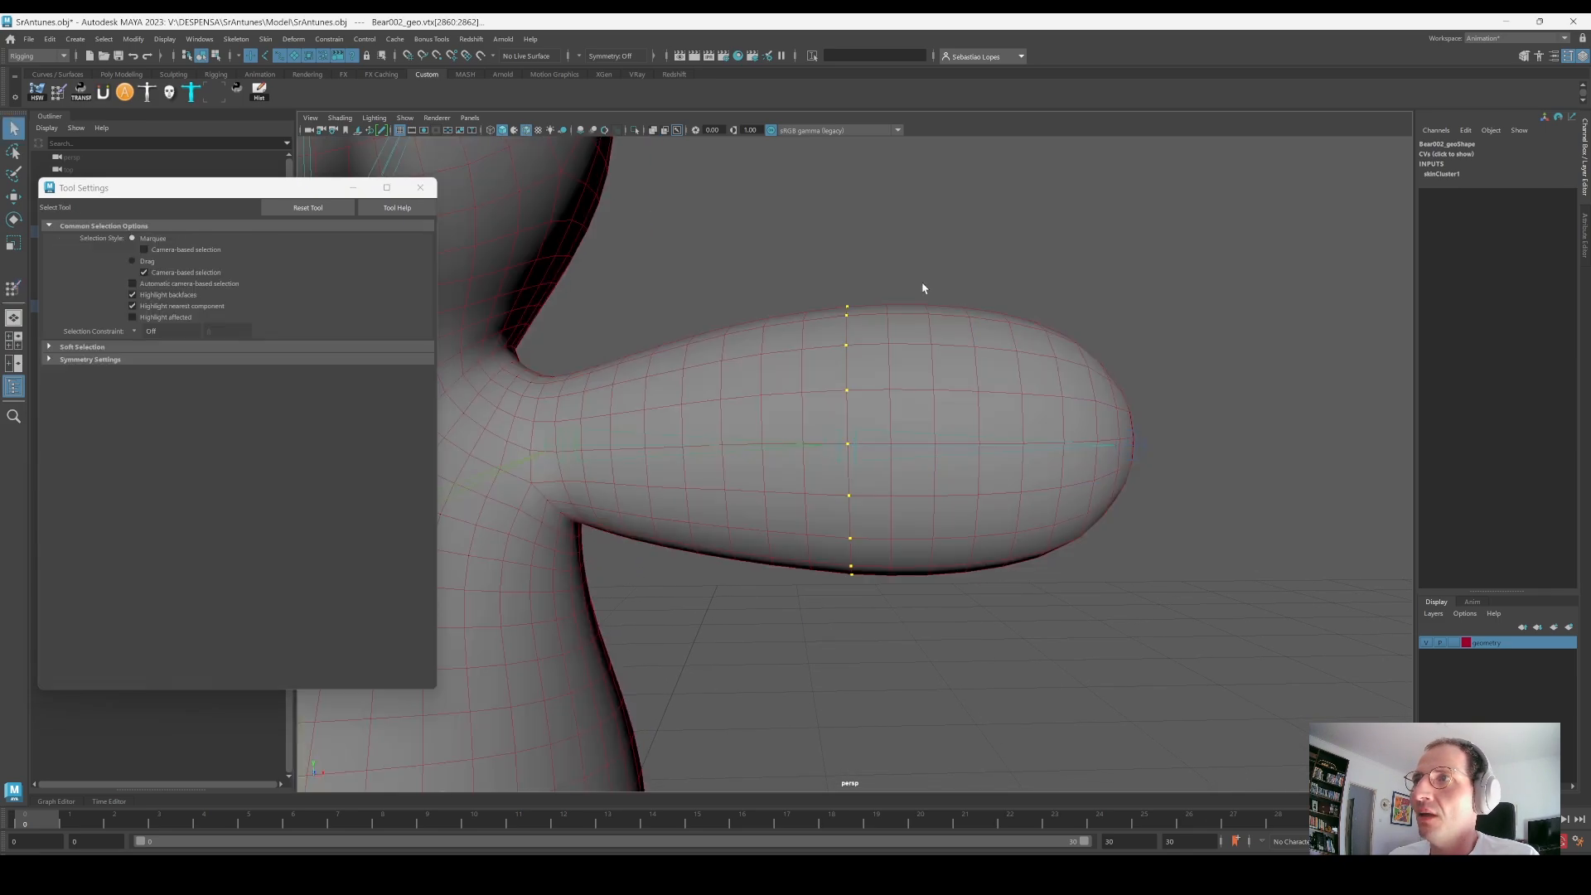
click(923, 288)
right_drag(902, 440, 948, 393)
click(269, 59)
click(828, 289)
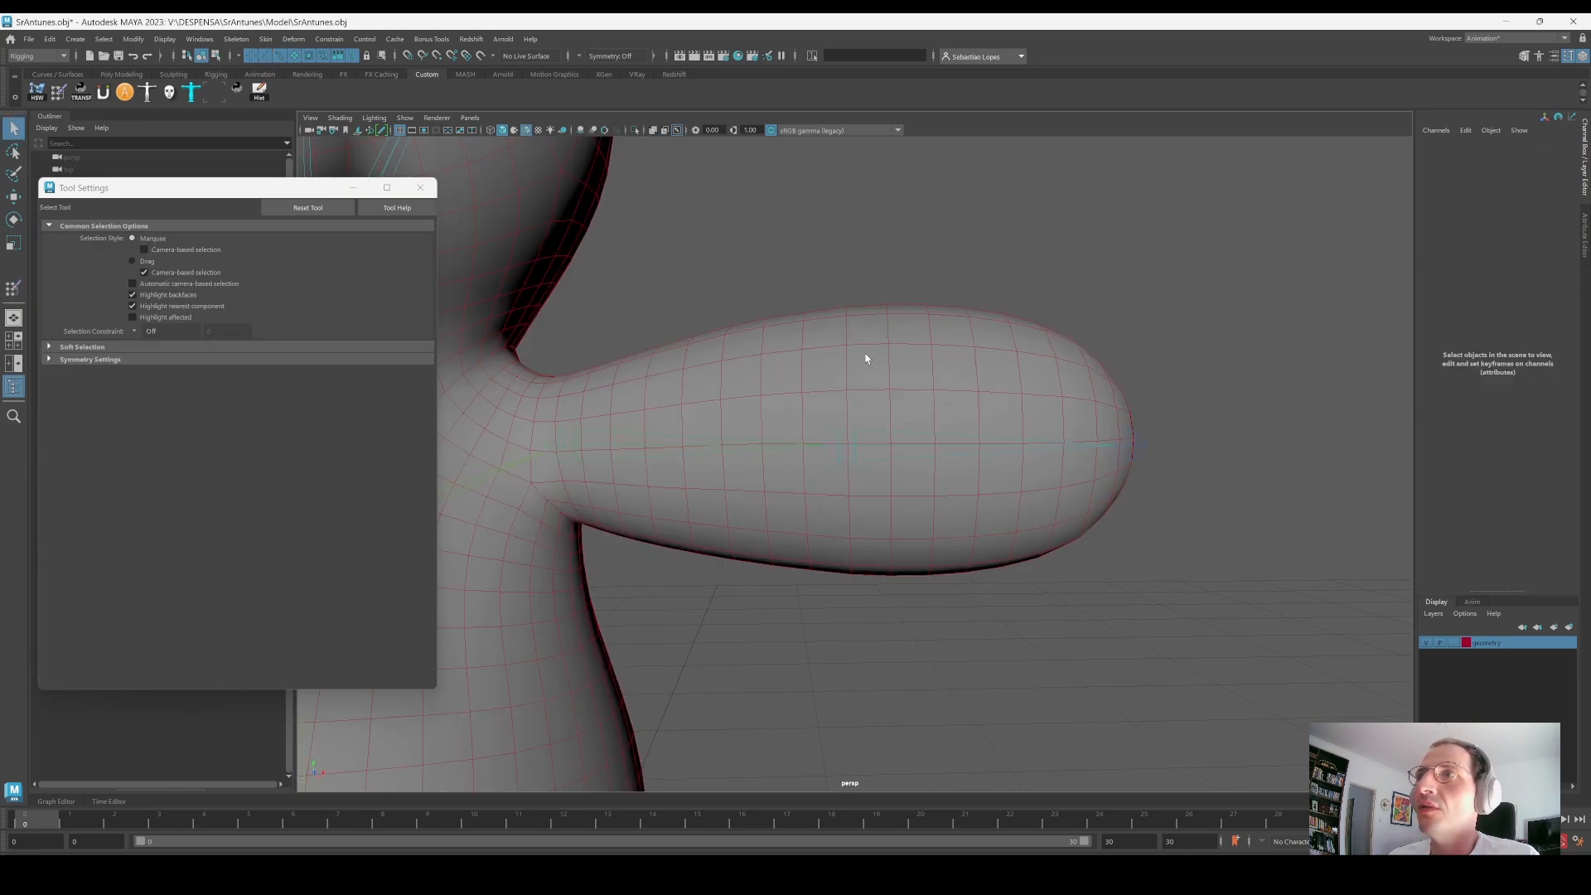
Step: Rotate the Elbow_L joint about 33 degrees around Z to bend the forearm upward, and deselect it
click(893, 447)
key(e)
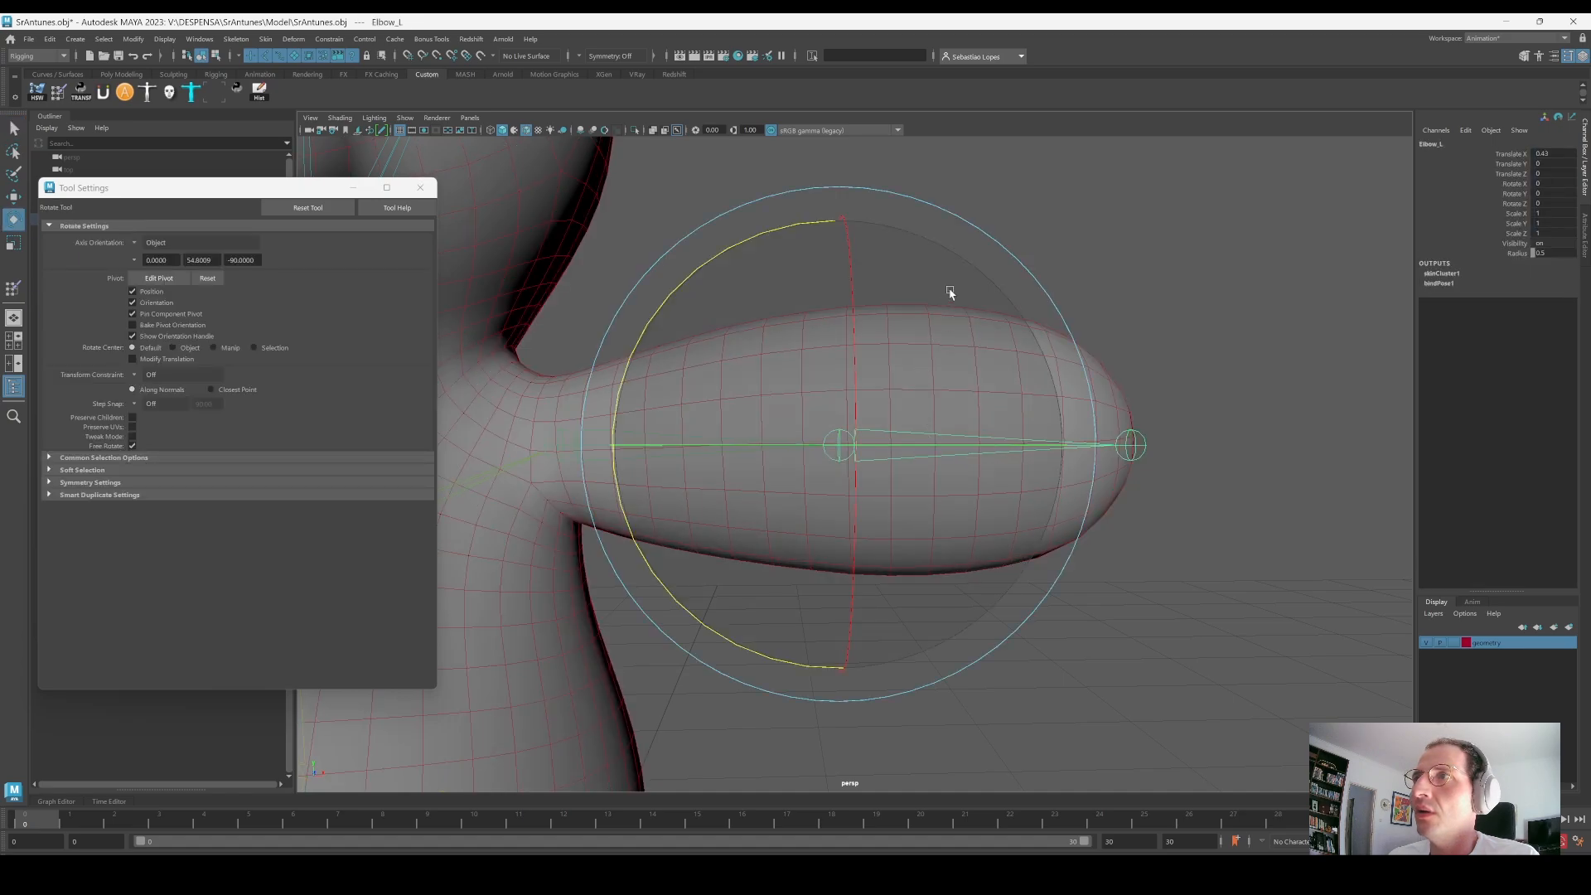
drag(746, 239, 667, 341)
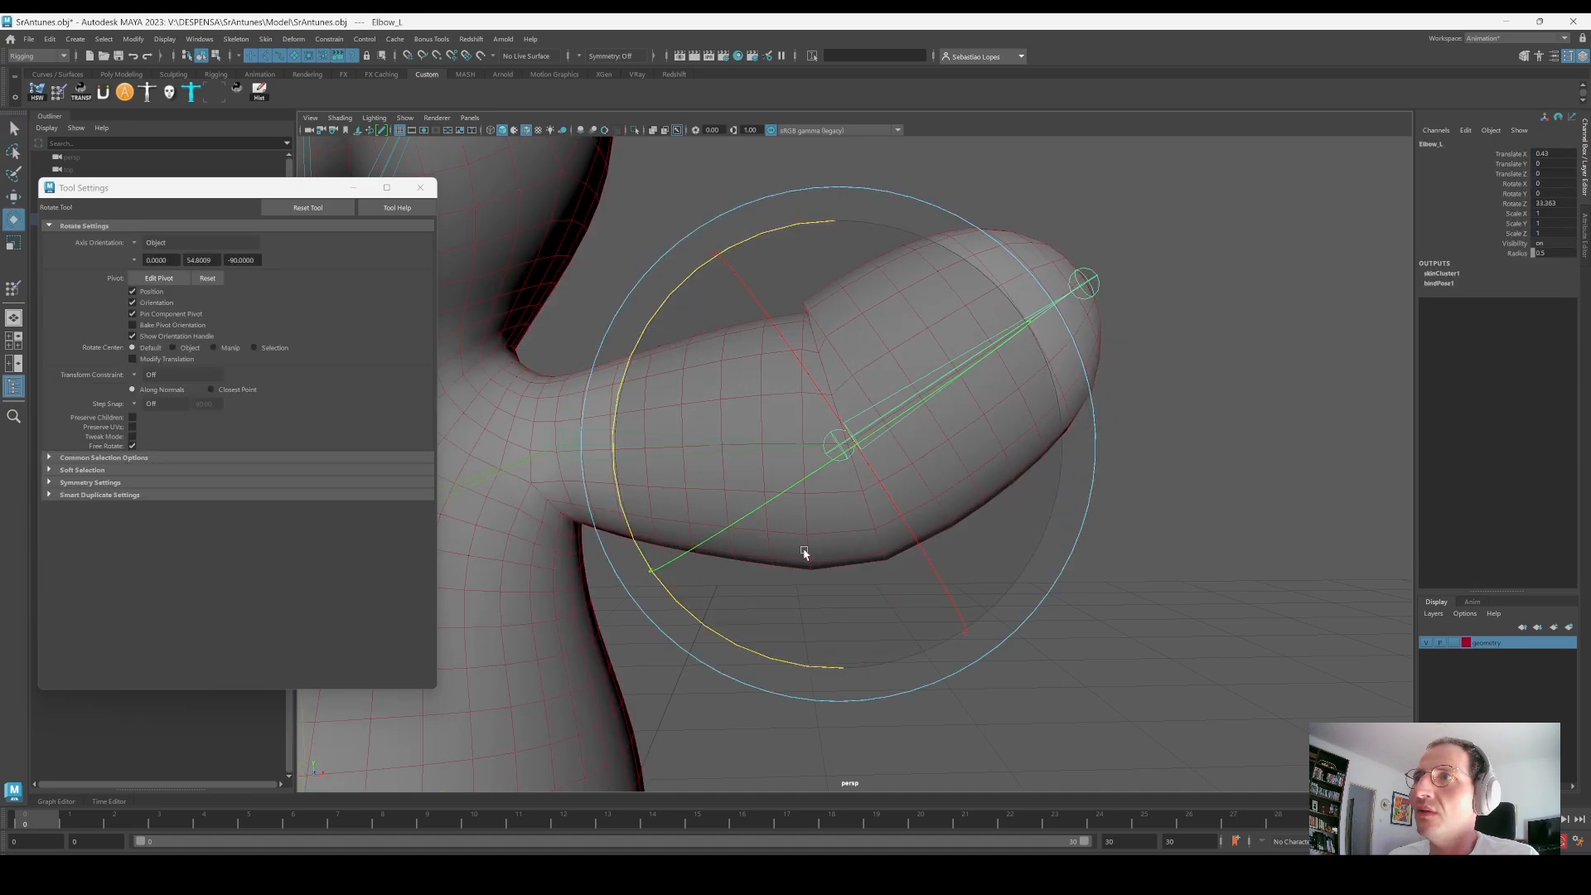
key(q)
click(1133, 551)
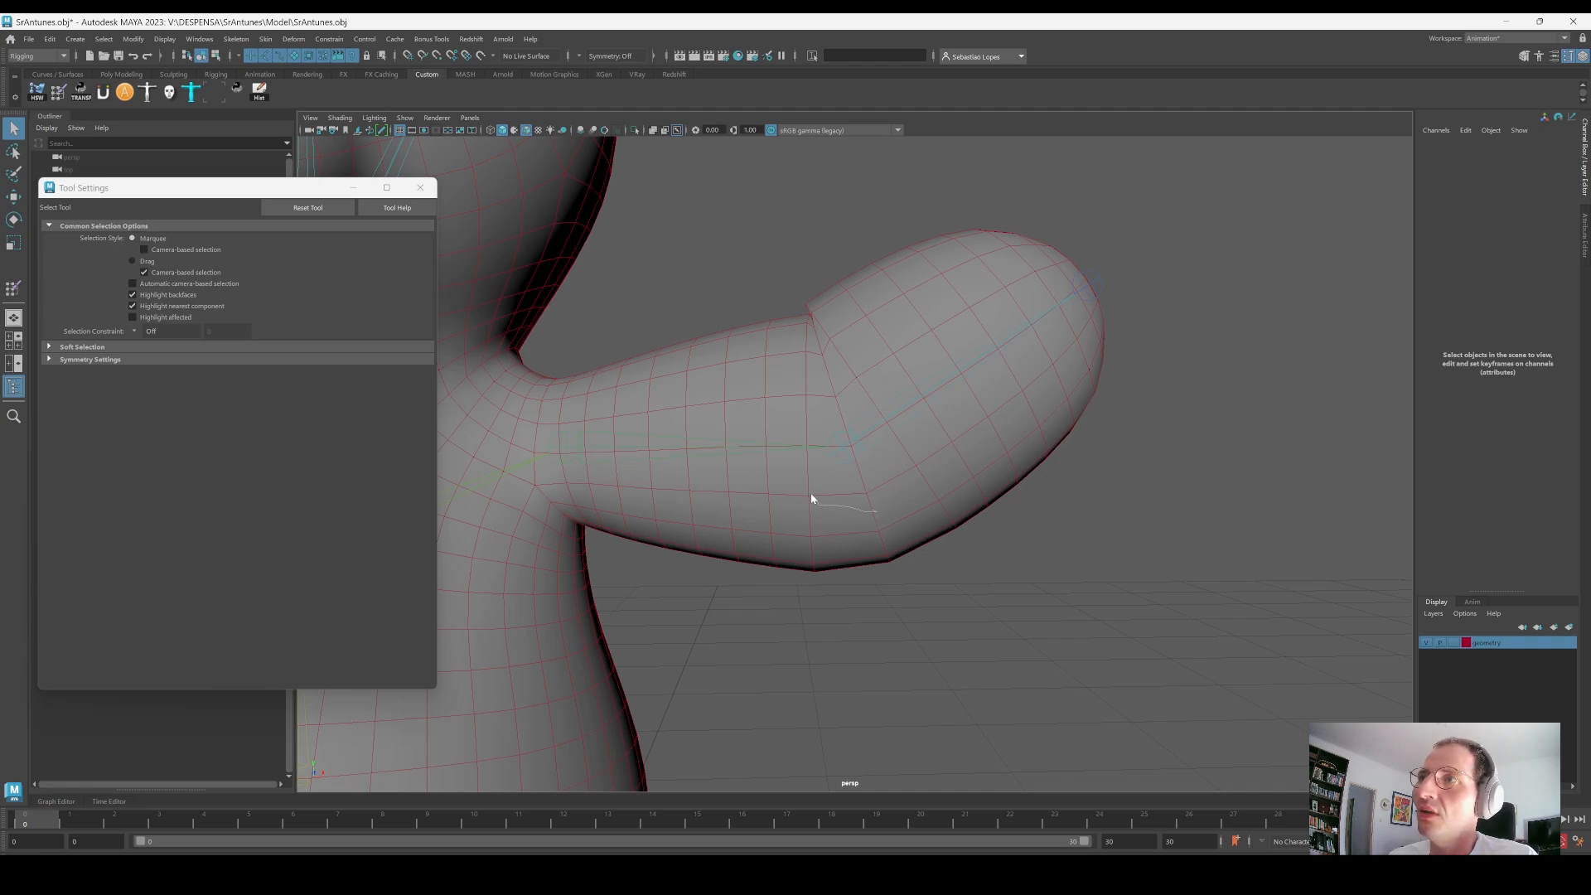
Step: Select the vertex loop at the bent left elbow together with the neighbouring loops on both sides
right_drag(867, 503, 873, 510)
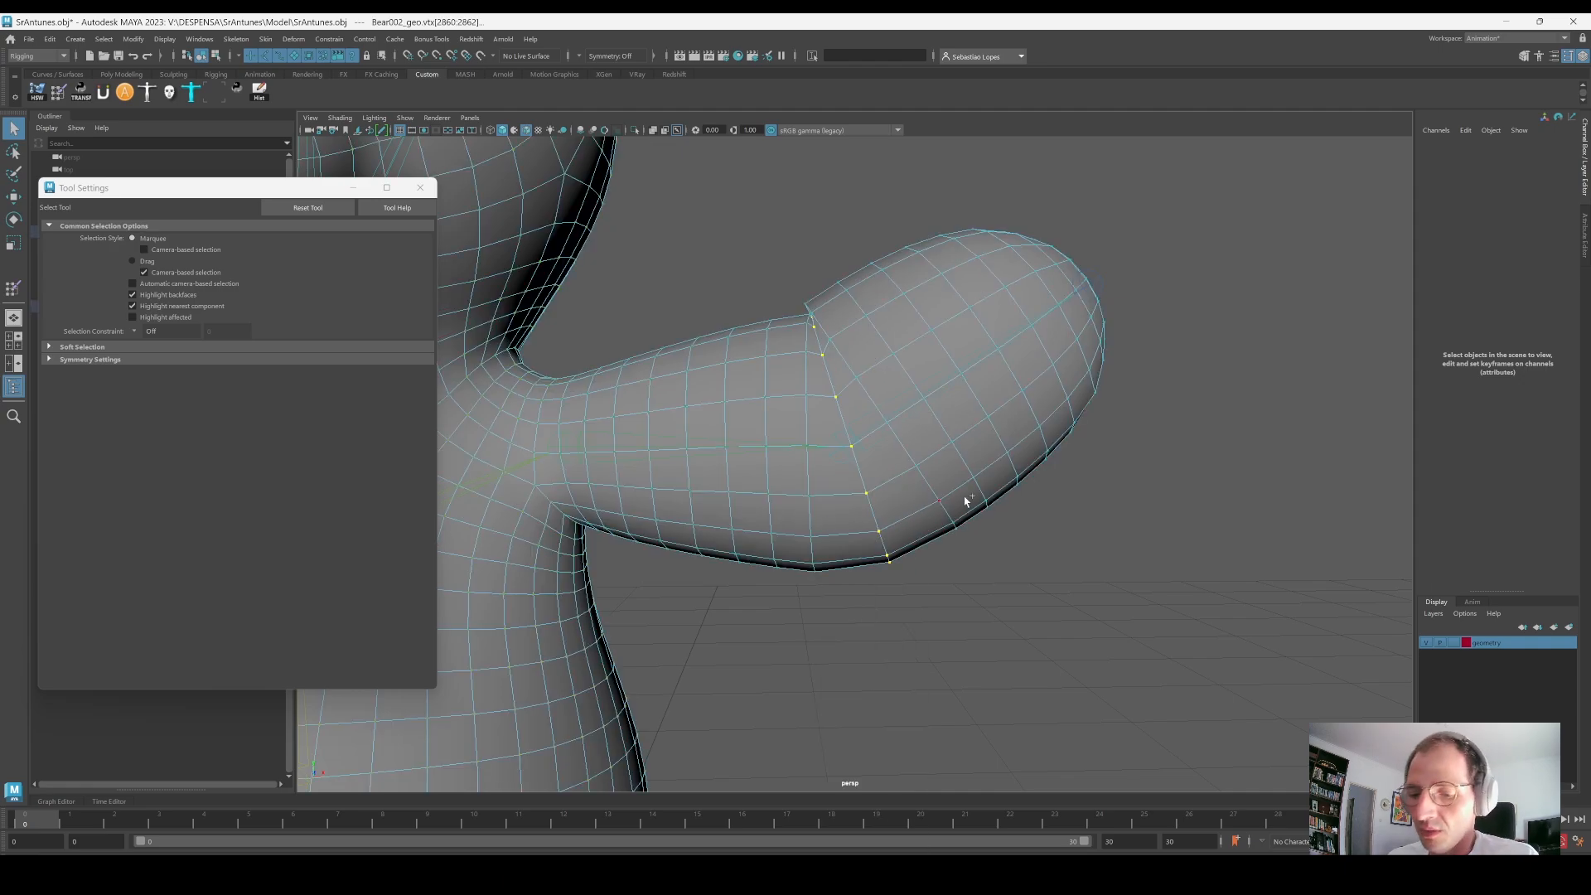
key(shift+period)
click(868, 496)
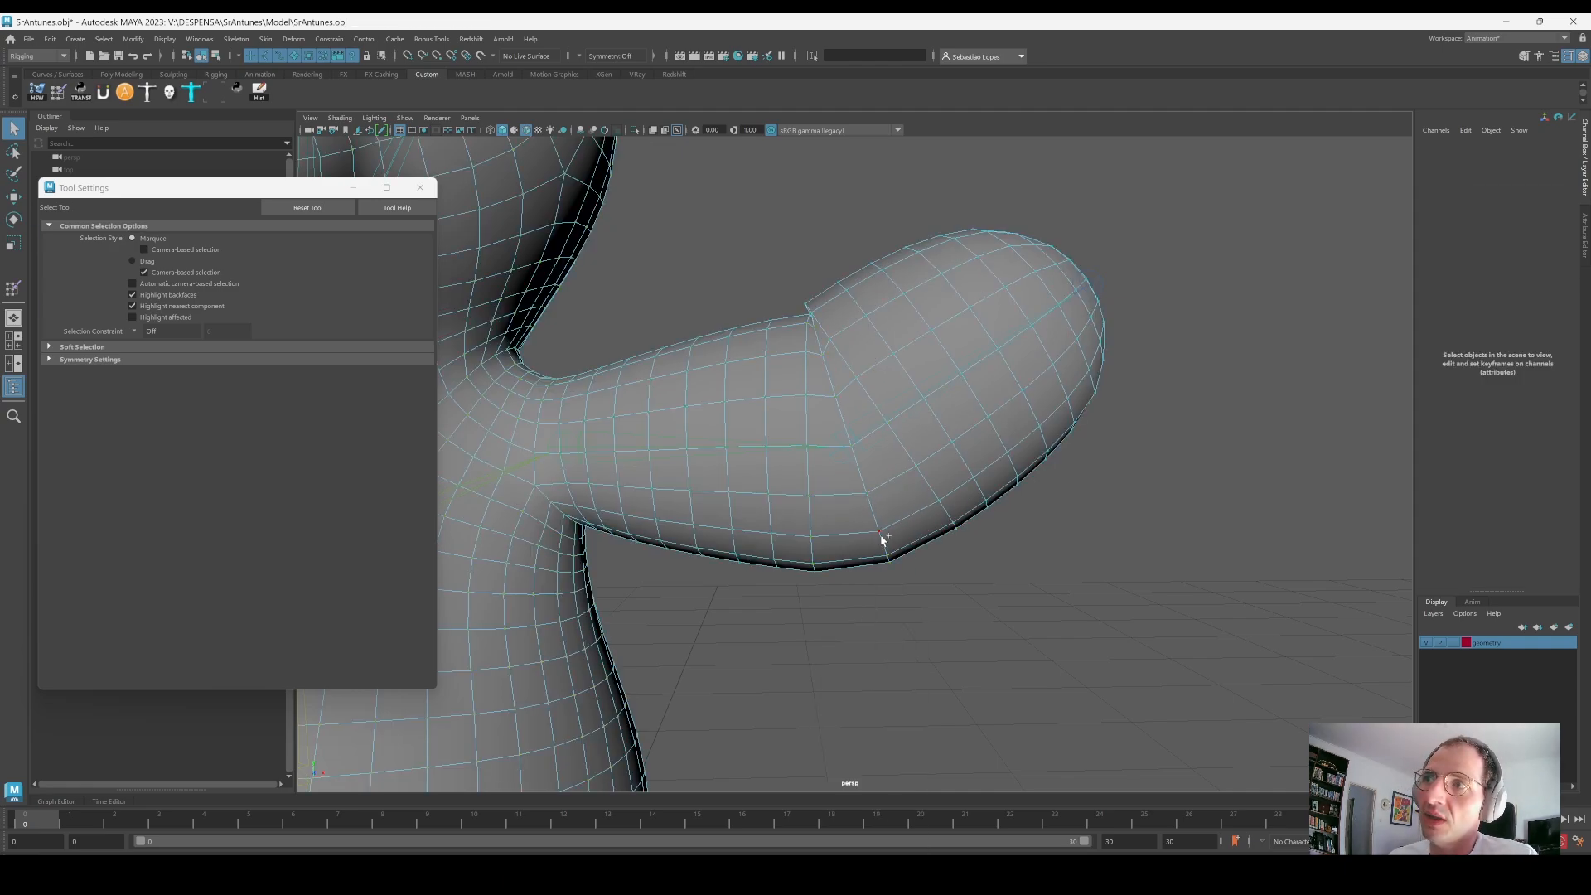
key(ctrl+shift+a)
click(864, 494)
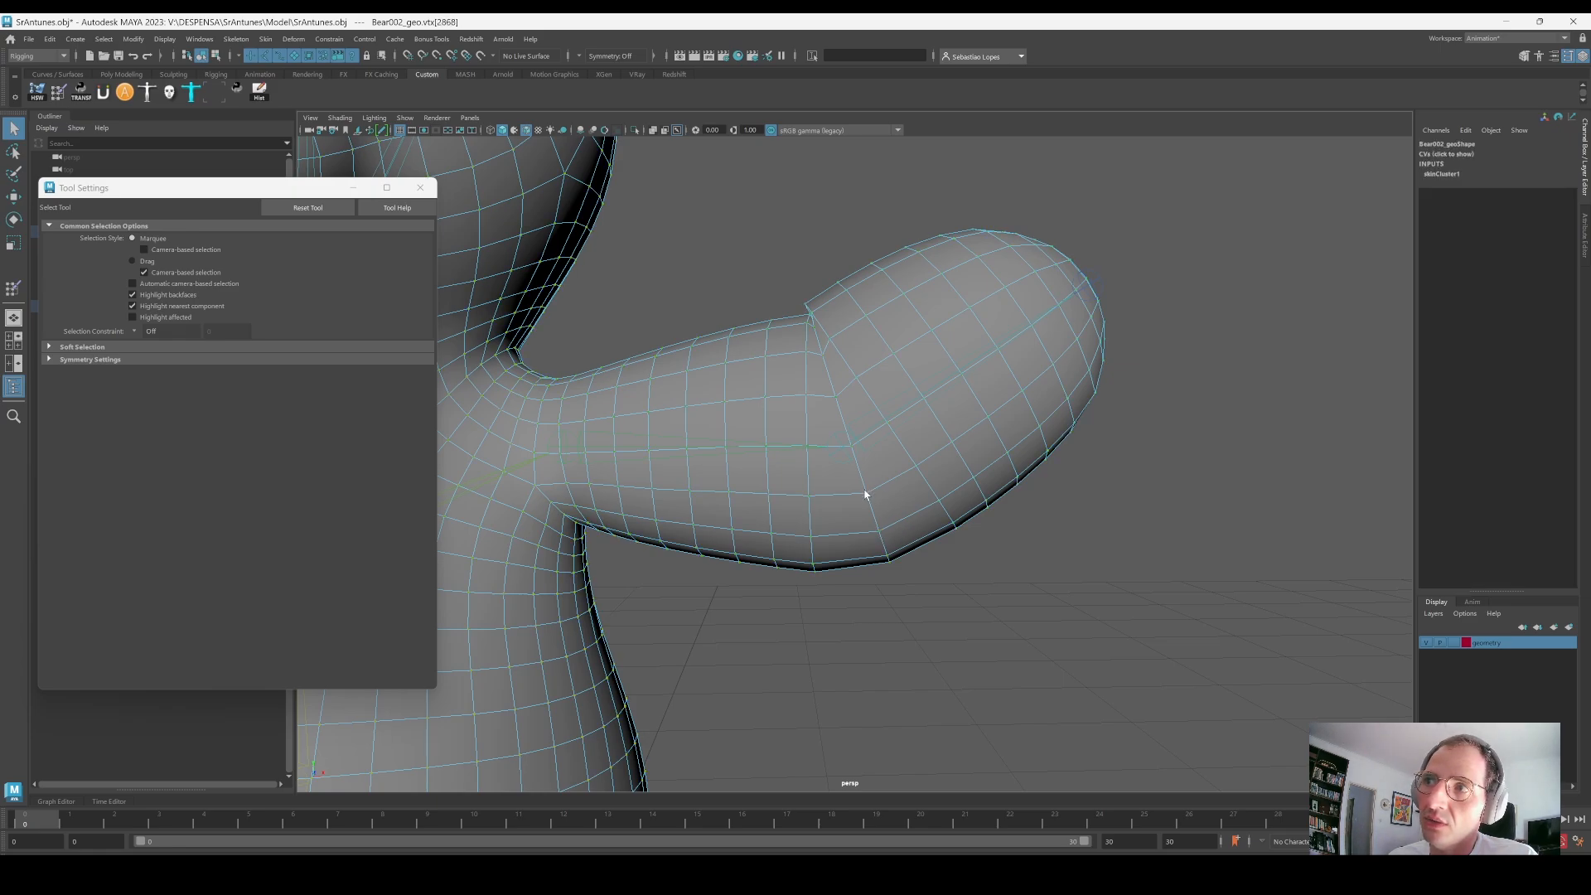
shift+double_click(879, 532)
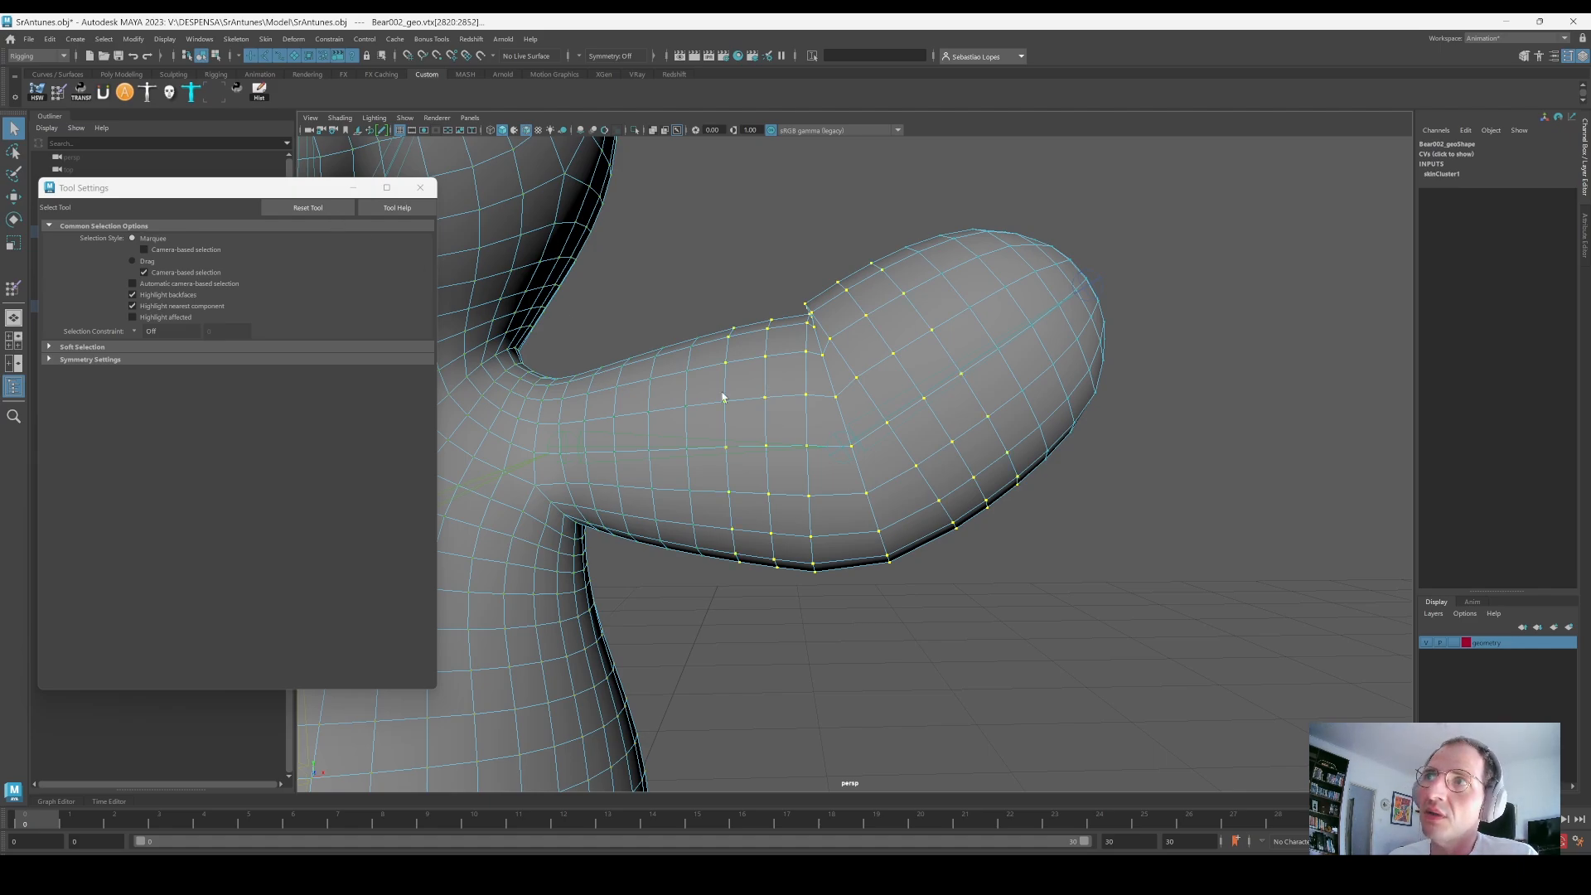
Step: Smooth the Elbow_L influence on the selected elbow loops by flooding them four times at opacity 1
click(60, 92)
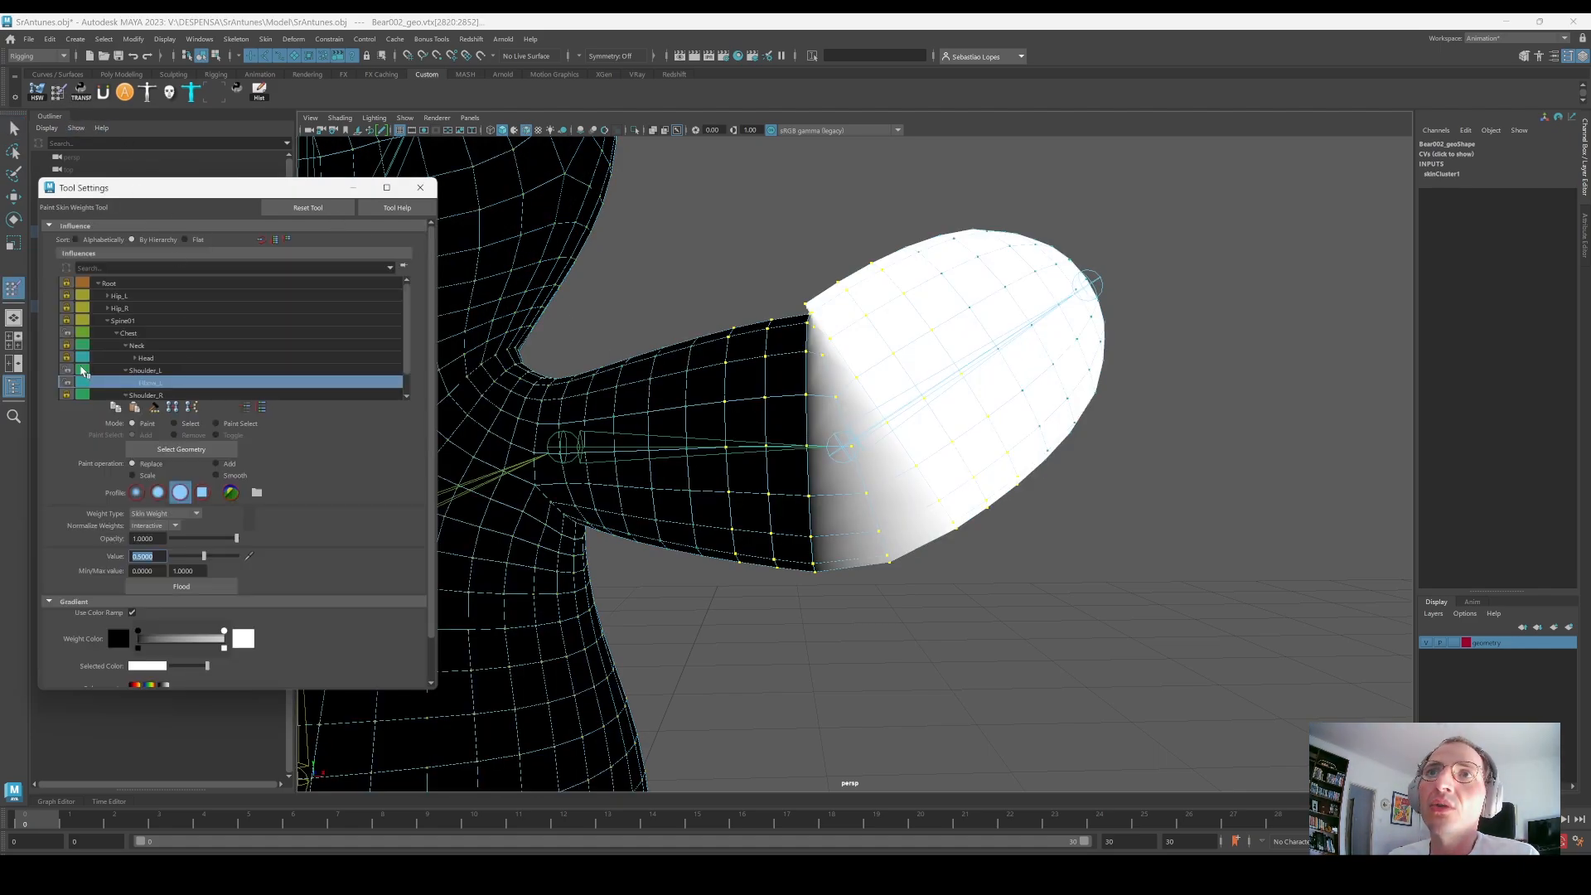
click(152, 373)
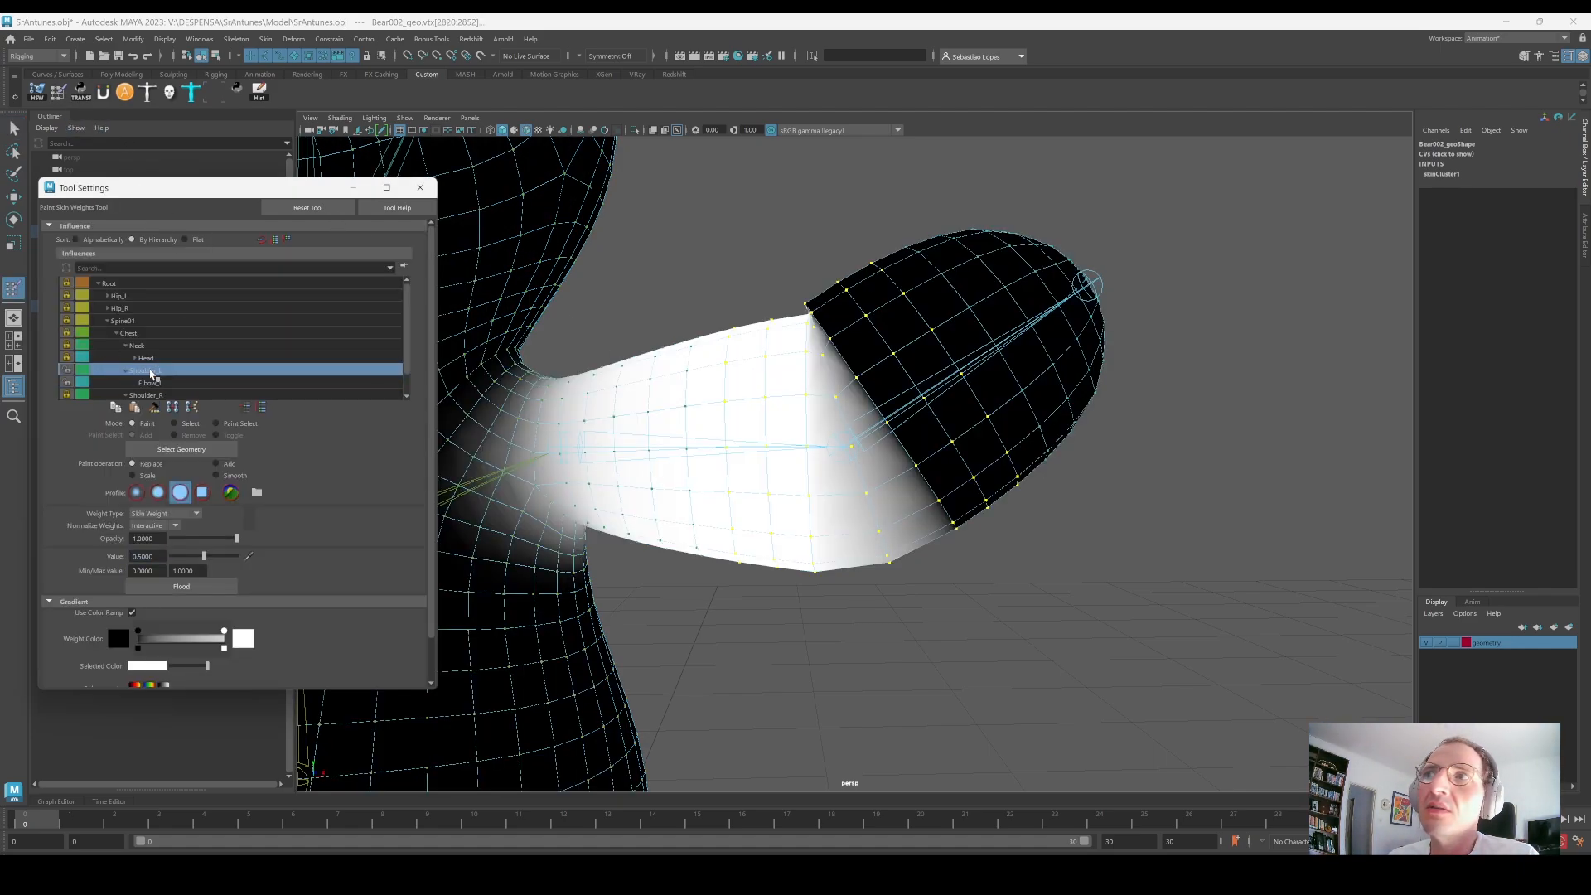
click(151, 384)
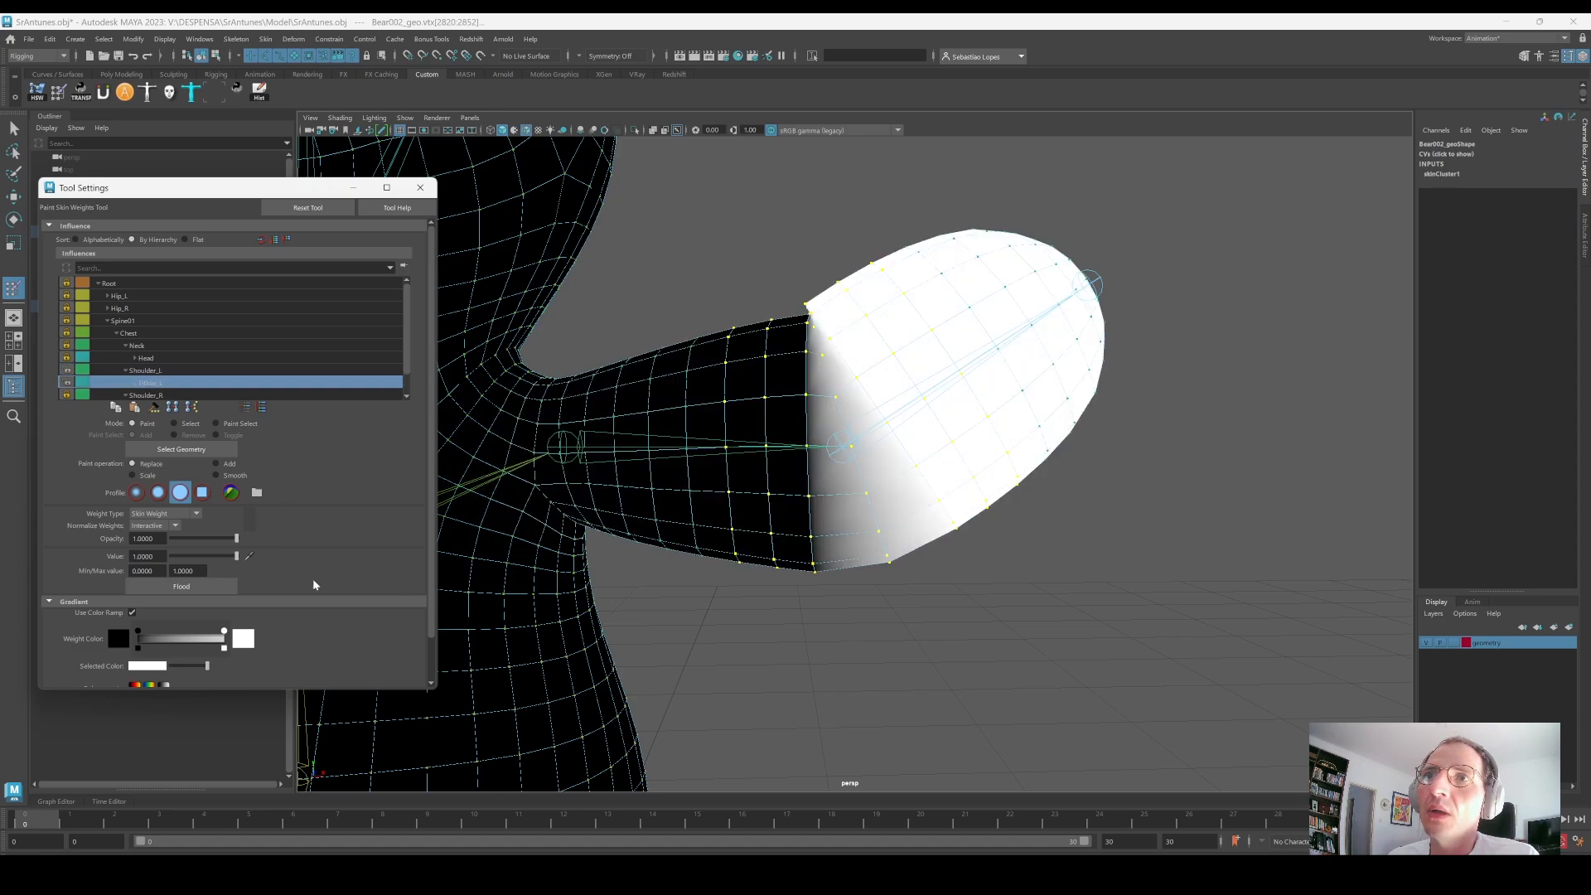
click(215, 474)
click(205, 588)
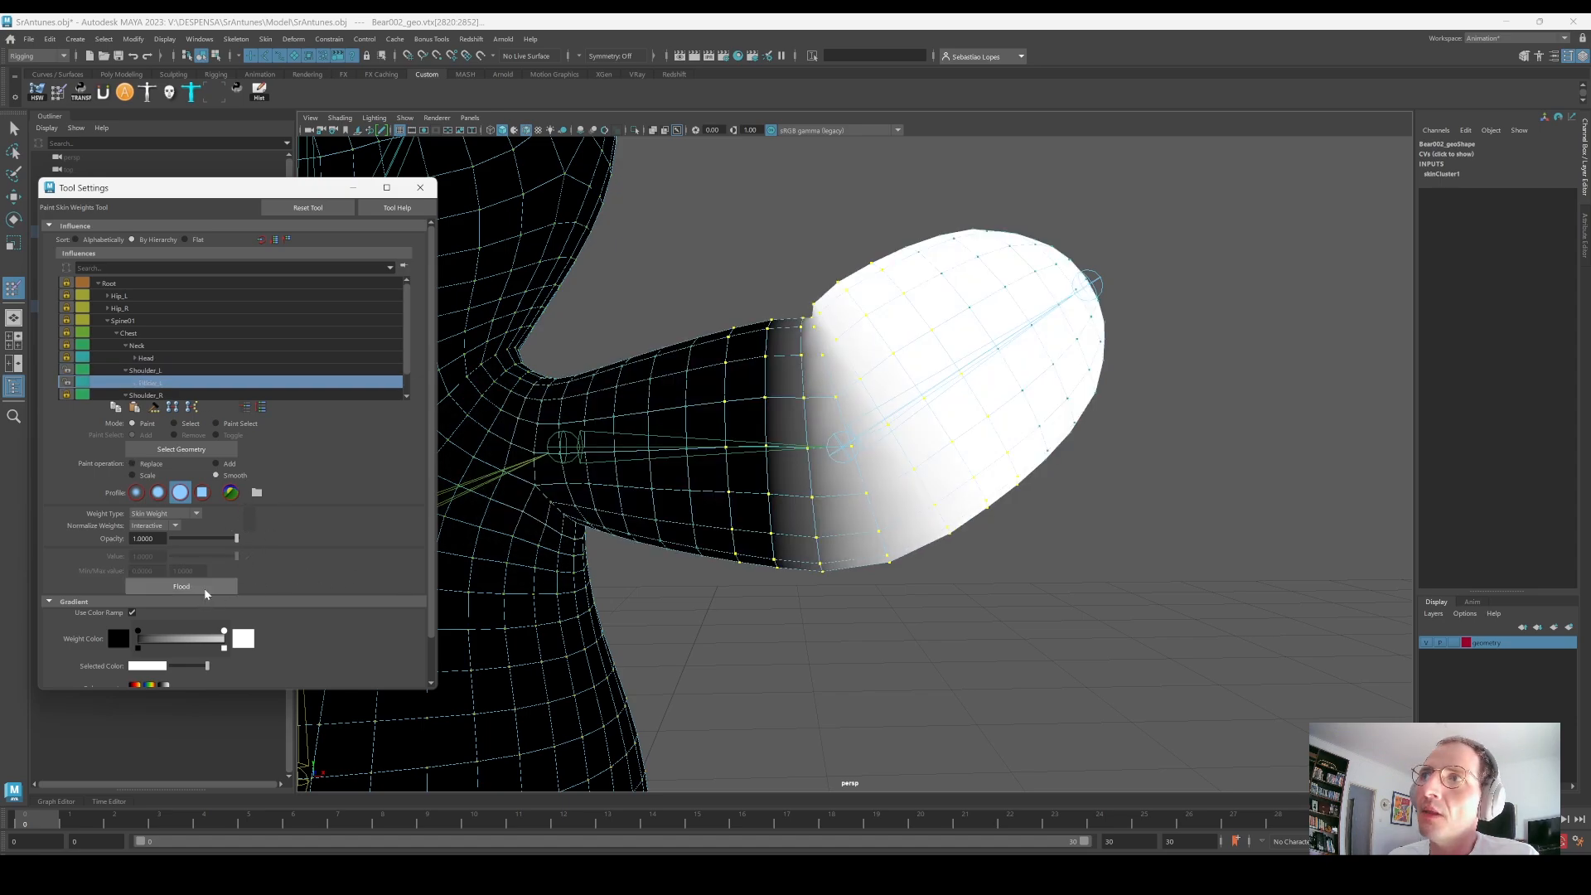
click(207, 594)
click(207, 594)
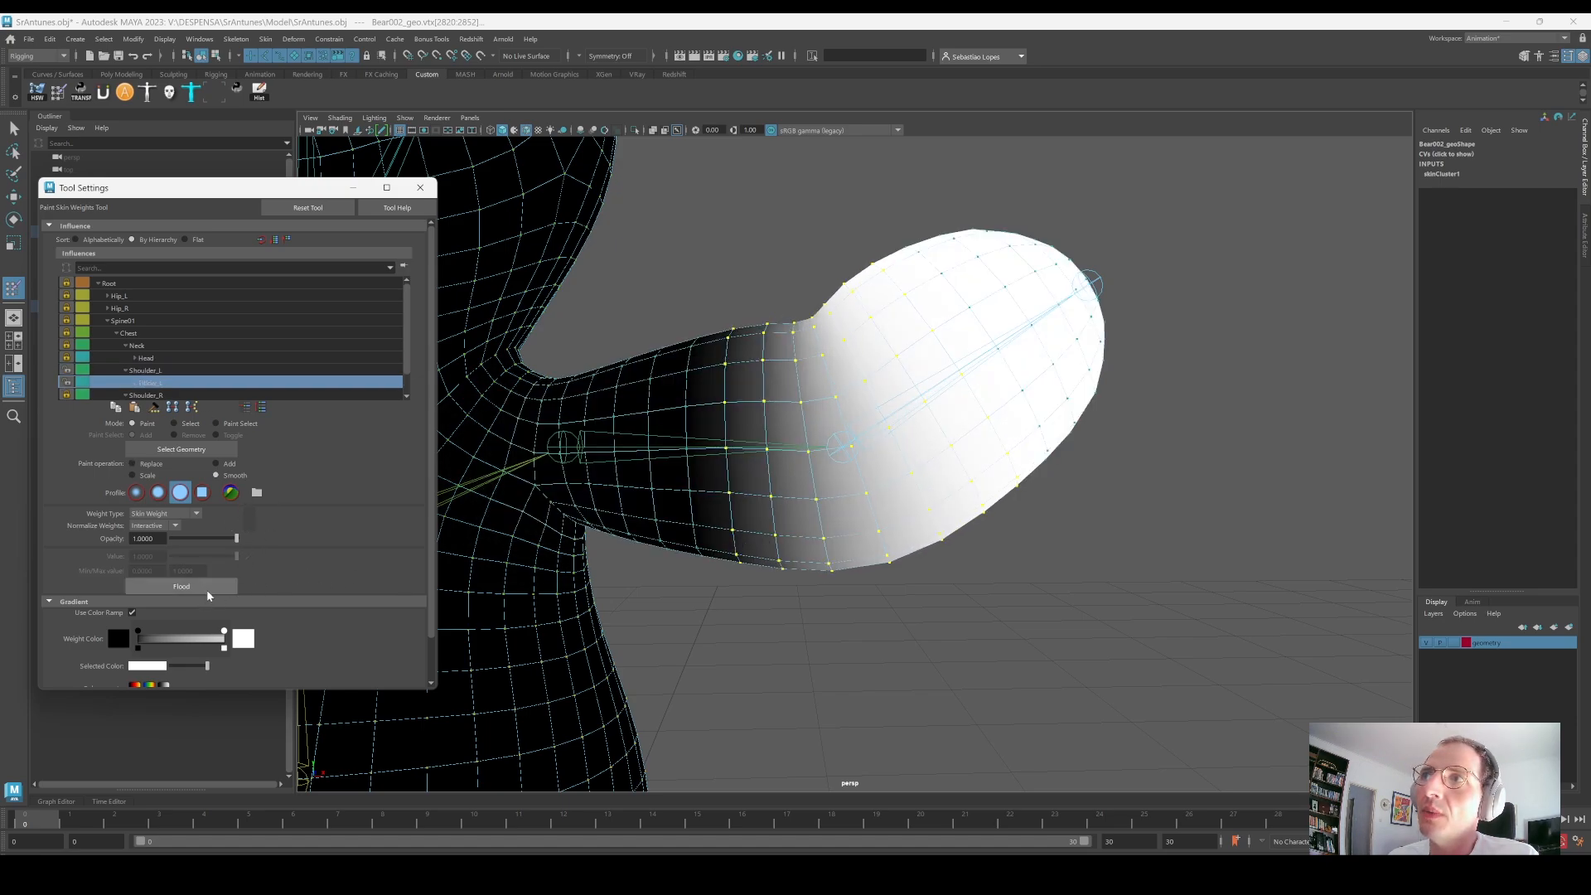
click(208, 595)
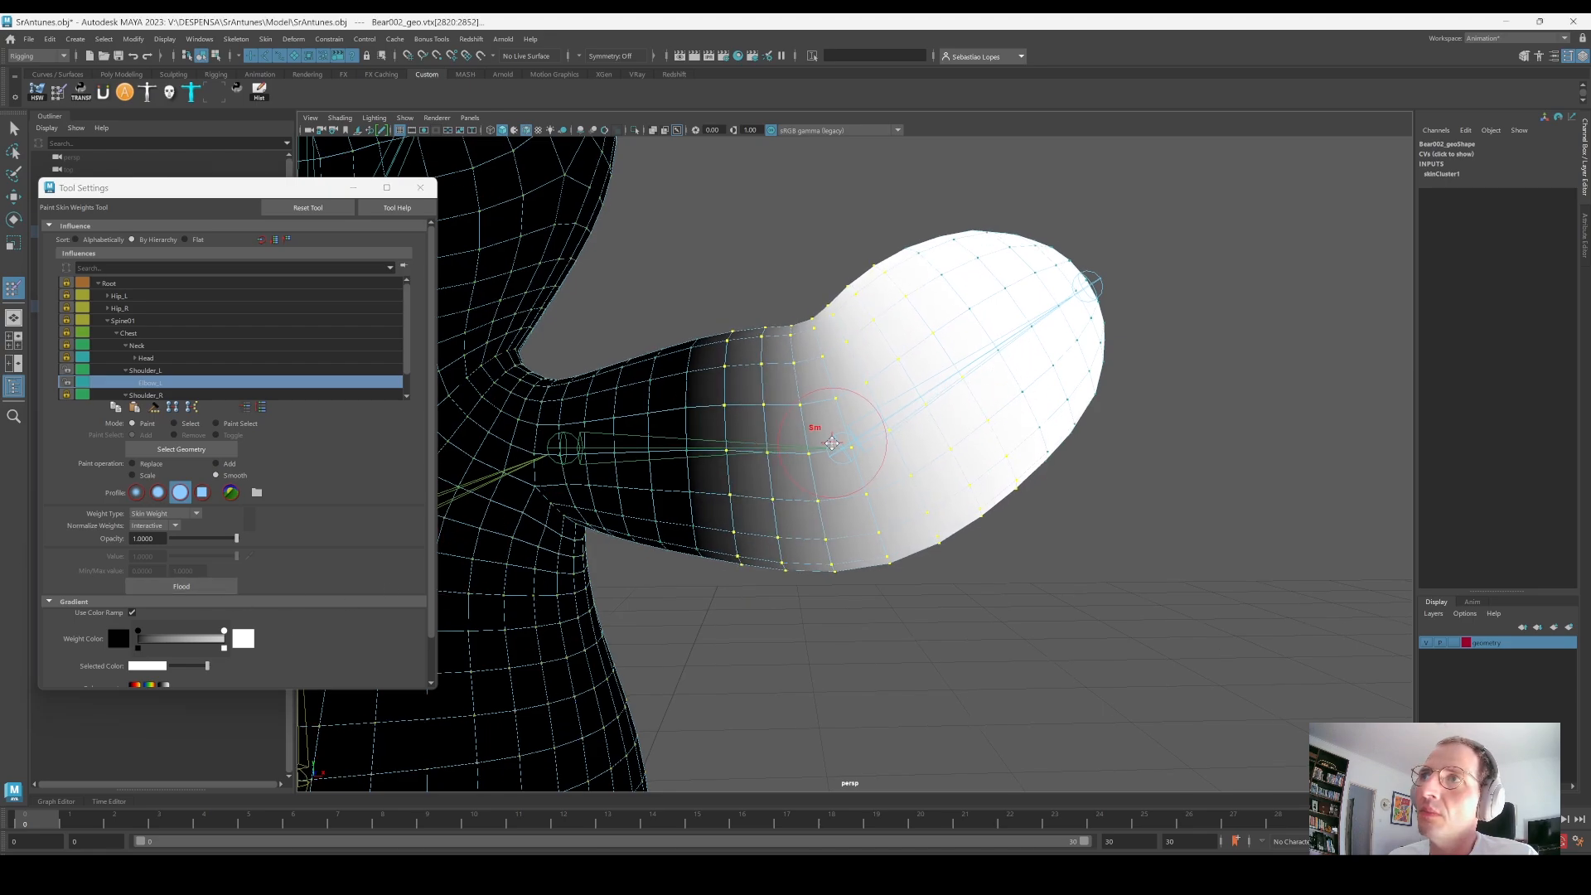
Step: Leave weight painting, select the Elbow_L joint and reset its Rotate Z to 0
key(q)
click(997, 441)
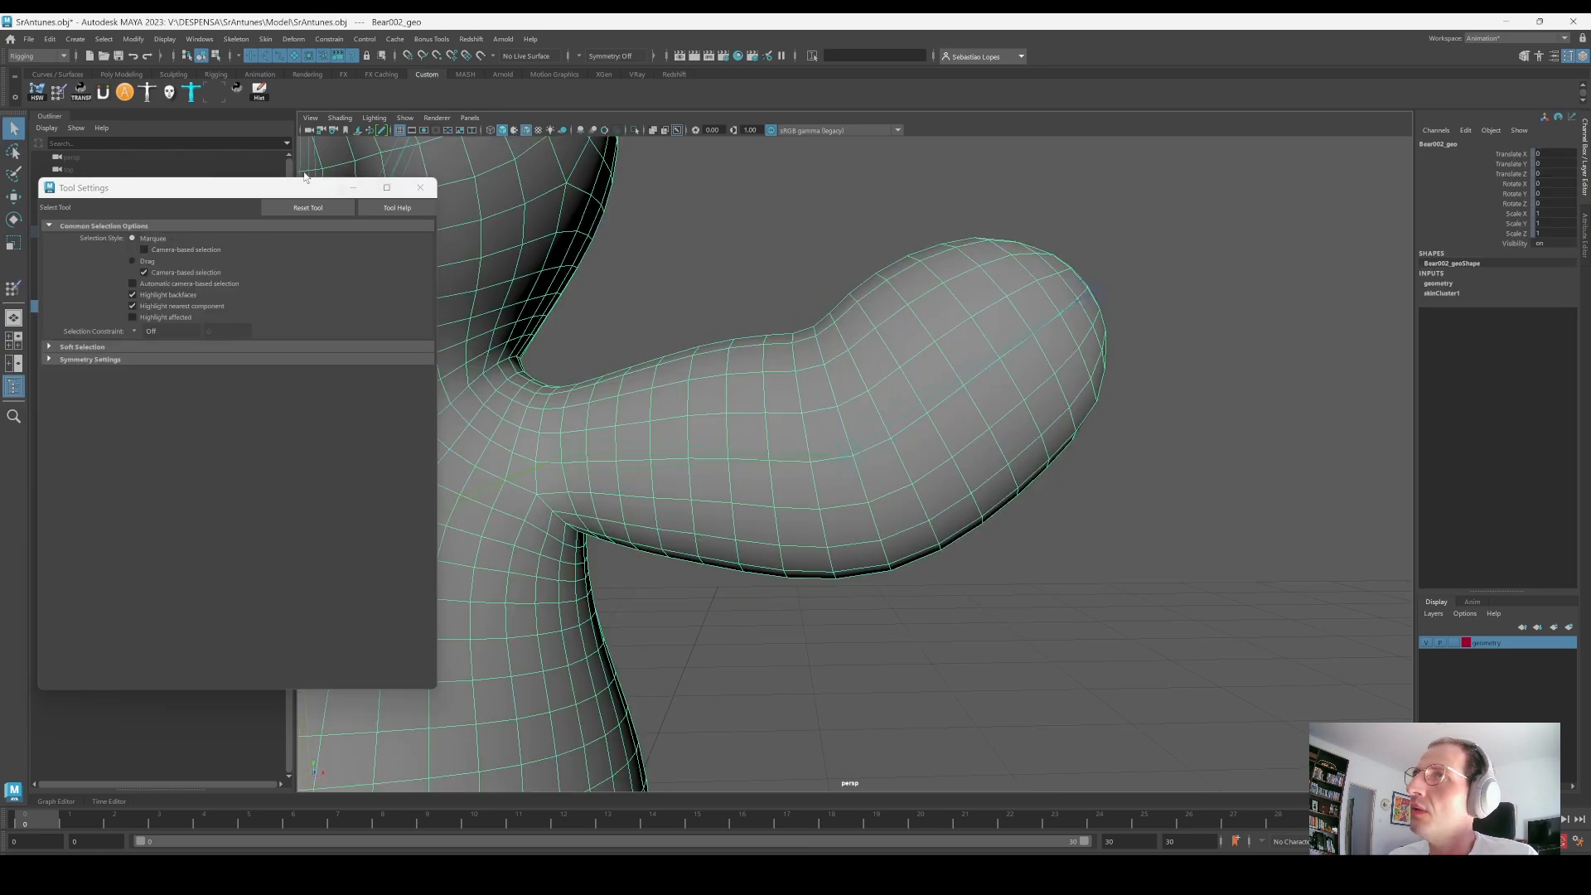
click(872, 439)
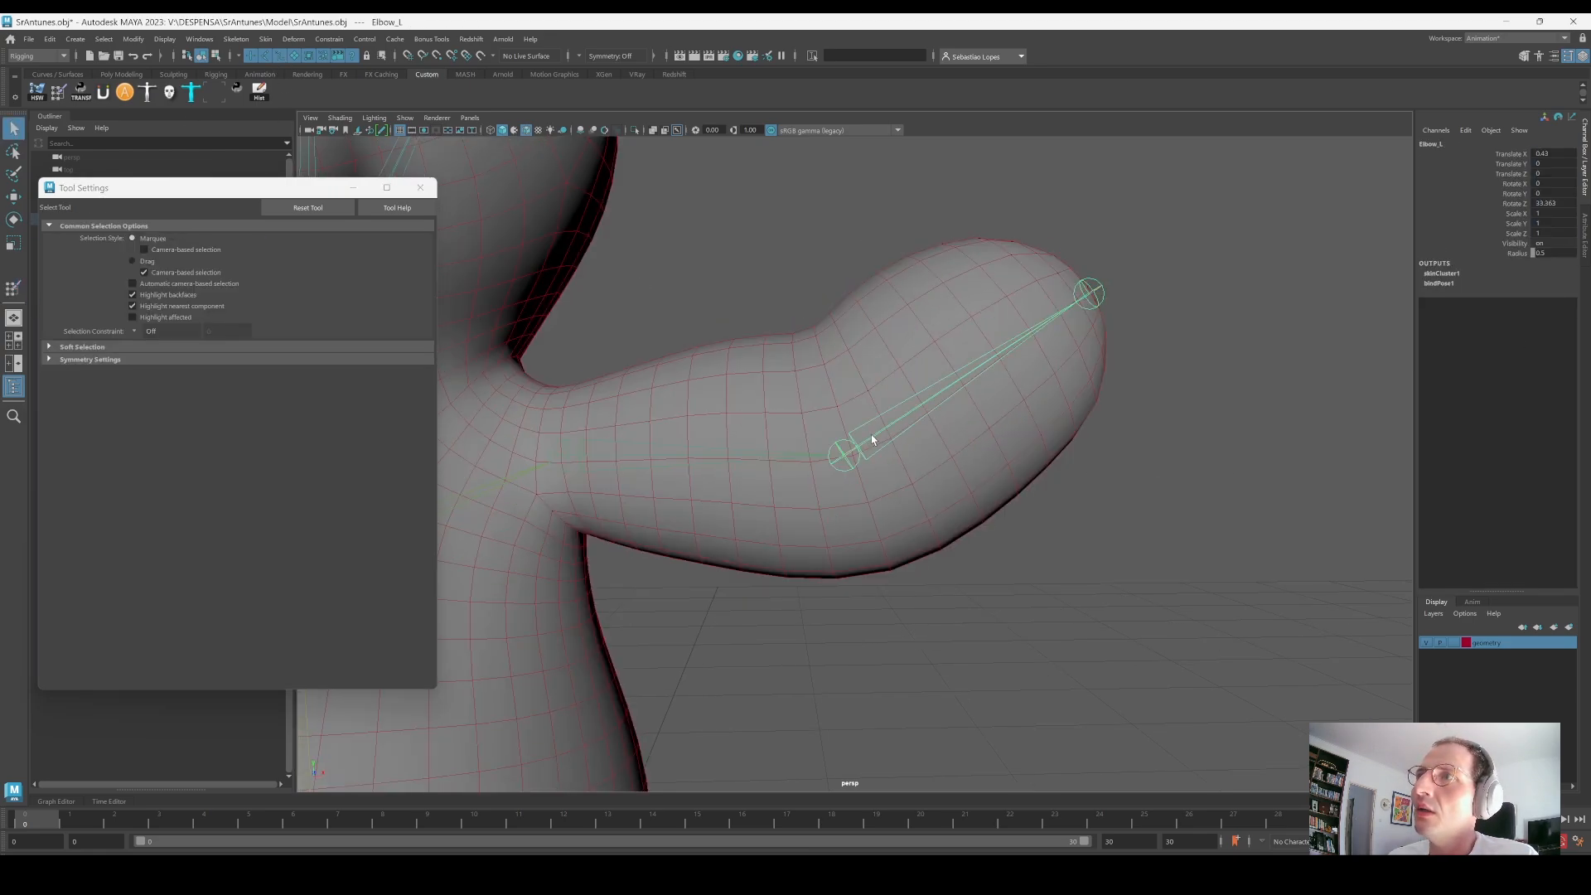
double_click(1545, 202)
text(0)
key(Return)
scroll(721, 433, down, 5)
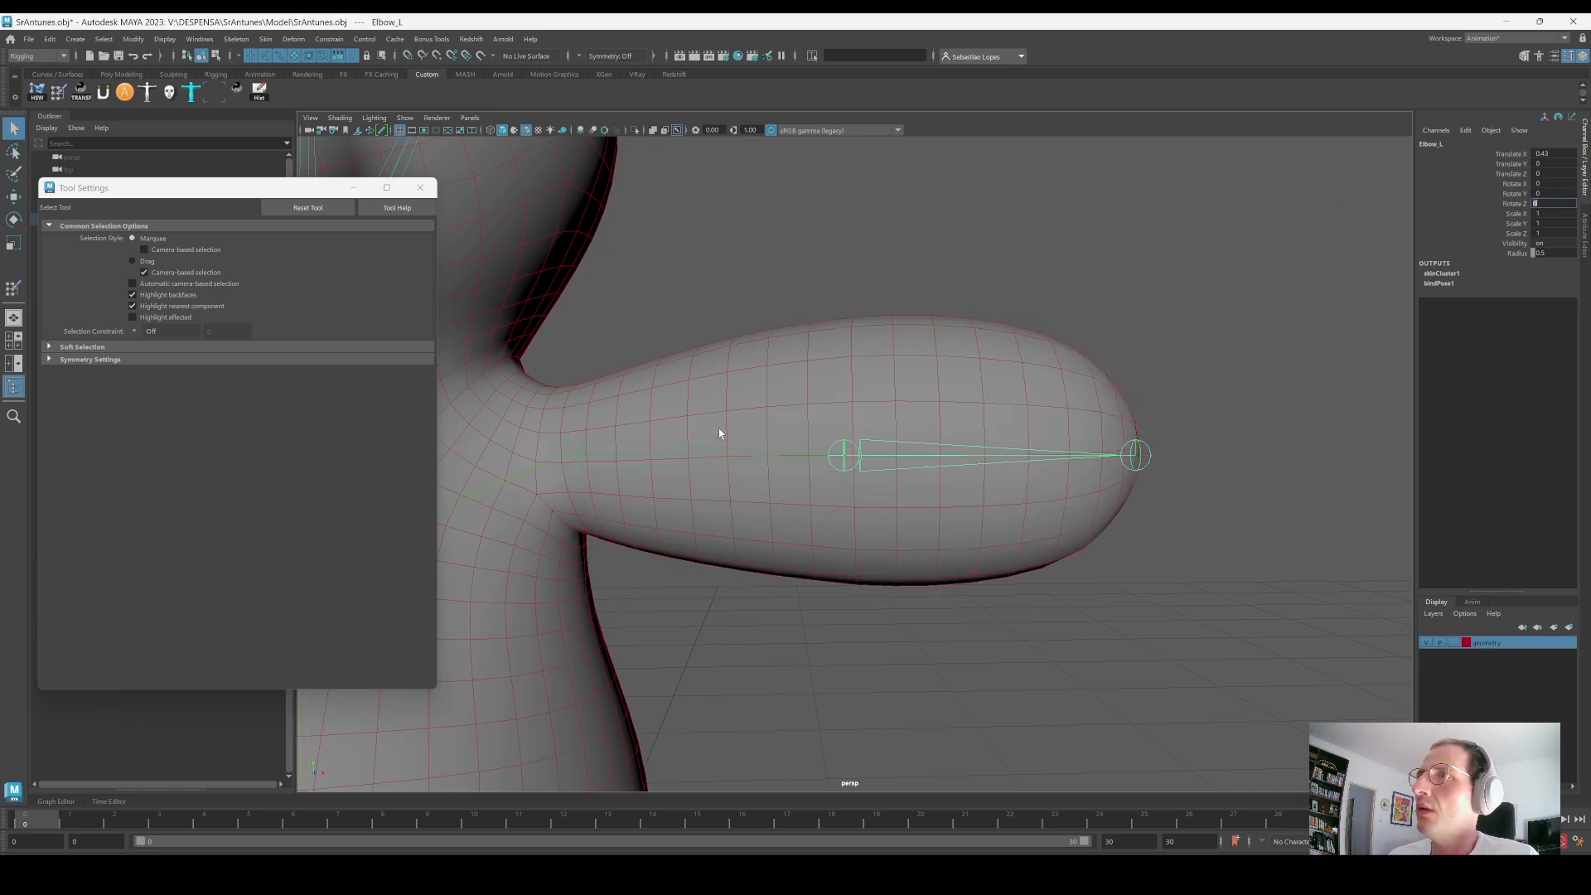
Step: Switch the bear mesh to vertex mode and select the vertex loop around the base of the neck
key(e)
alt+drag(1037, 533, 824, 462)
alt+right_drag(823, 462, 713, 453)
alt+middle_drag(713, 454, 845, 453)
key(q)
click(871, 373)
alt+right_drag(872, 375, 1178, 429)
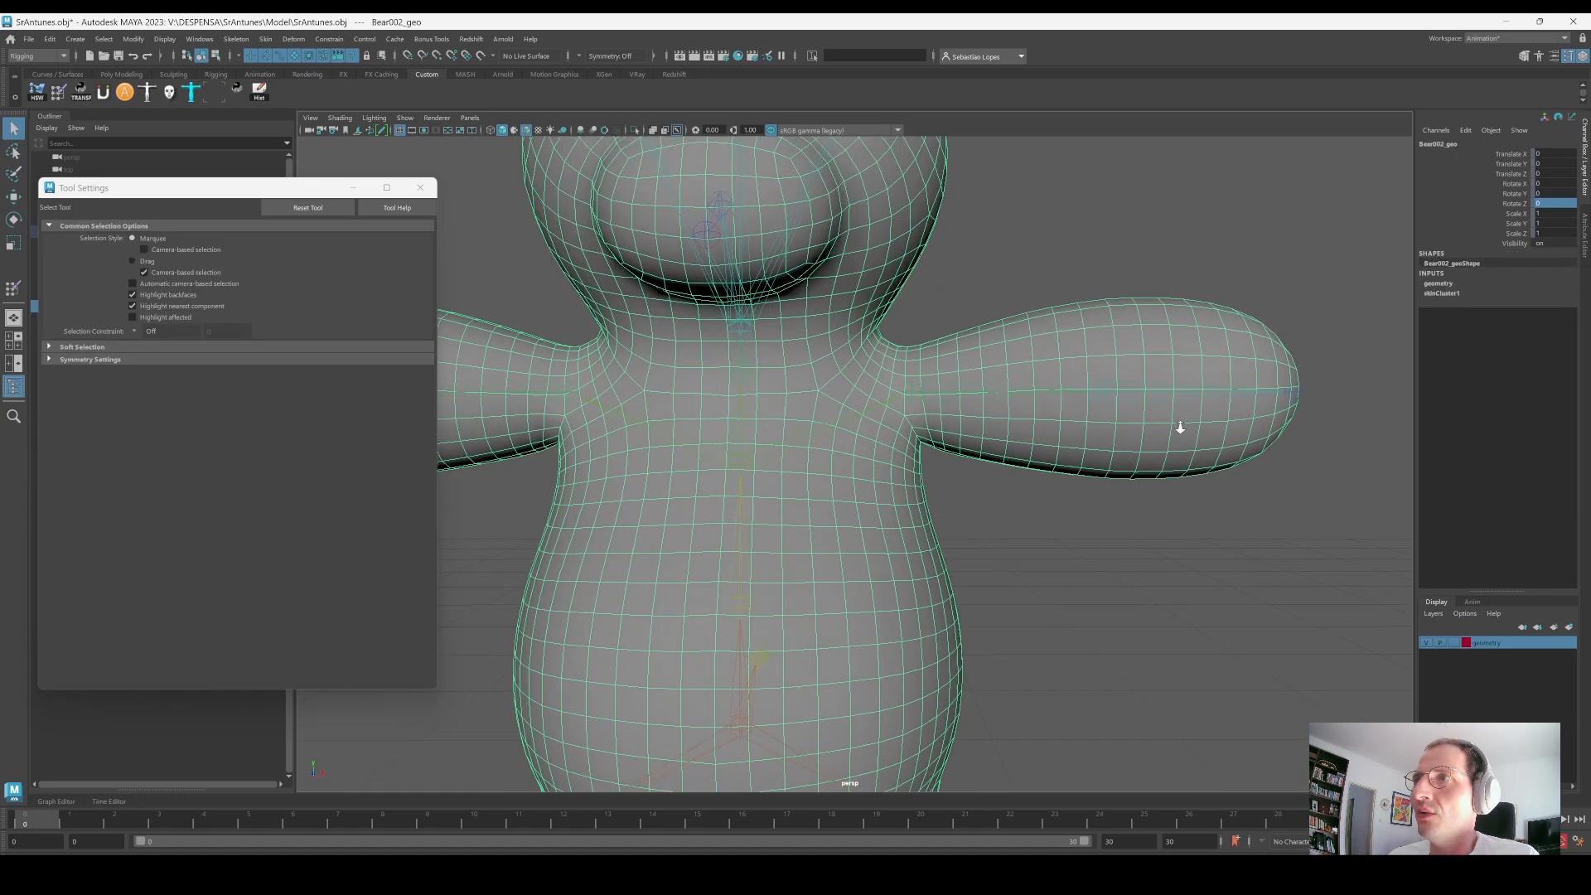
alt+middle_drag(777, 385, 920, 439)
right_drag(987, 417, 1019, 408)
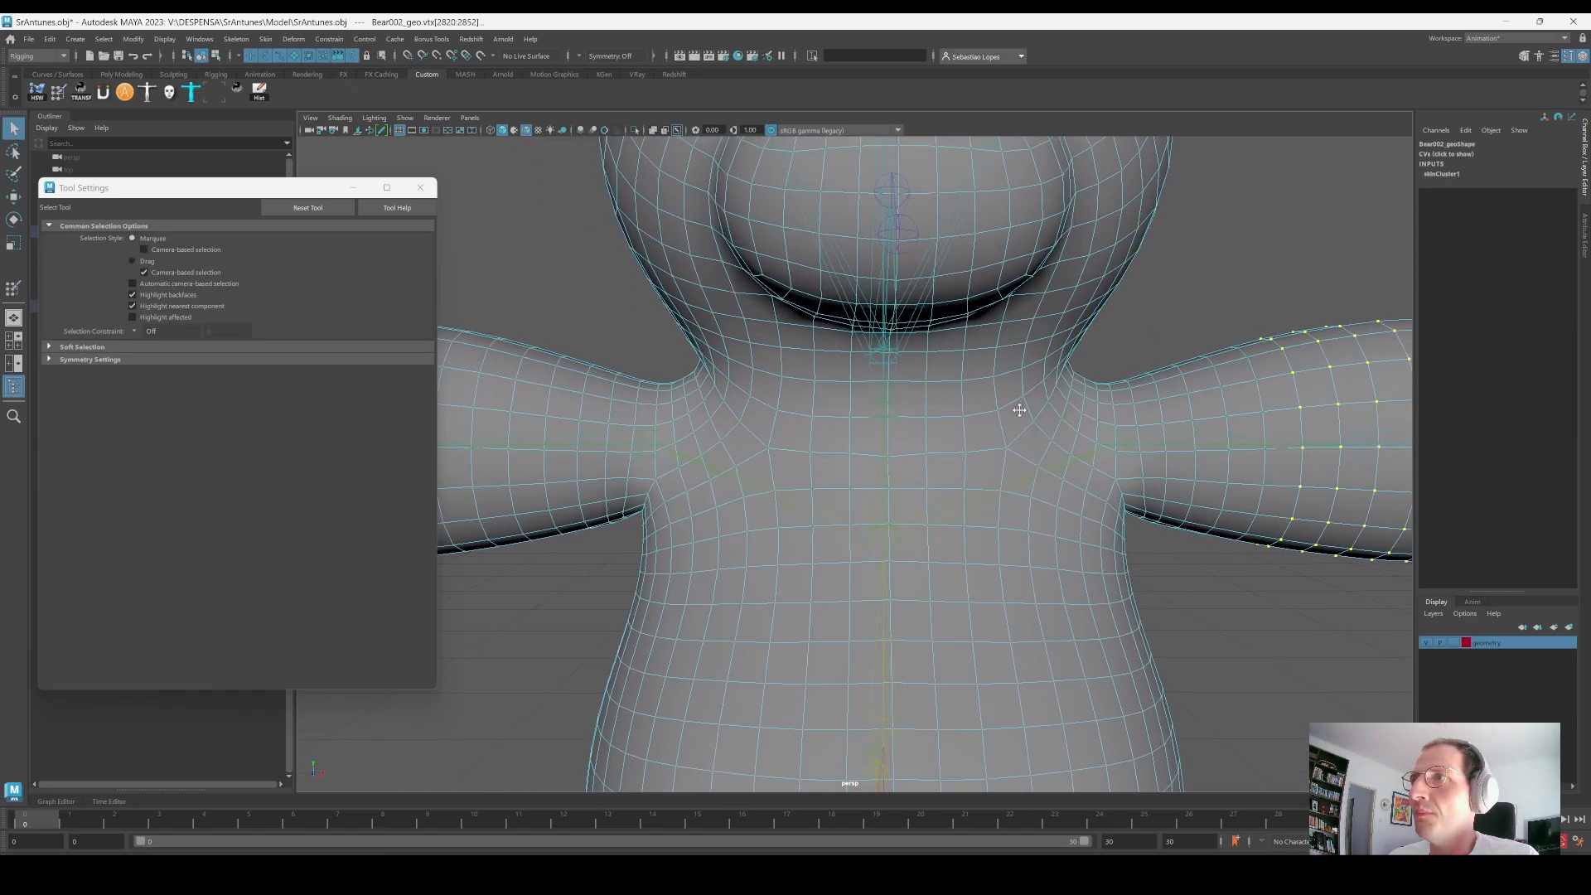
alt+middle_drag(1019, 408, 1007, 406)
shift+double_click(911, 416)
Step: Extend the neck selection with the vertex loops above it, up to just under the muzzle
alt+right_drag(1053, 385, 1006, 406)
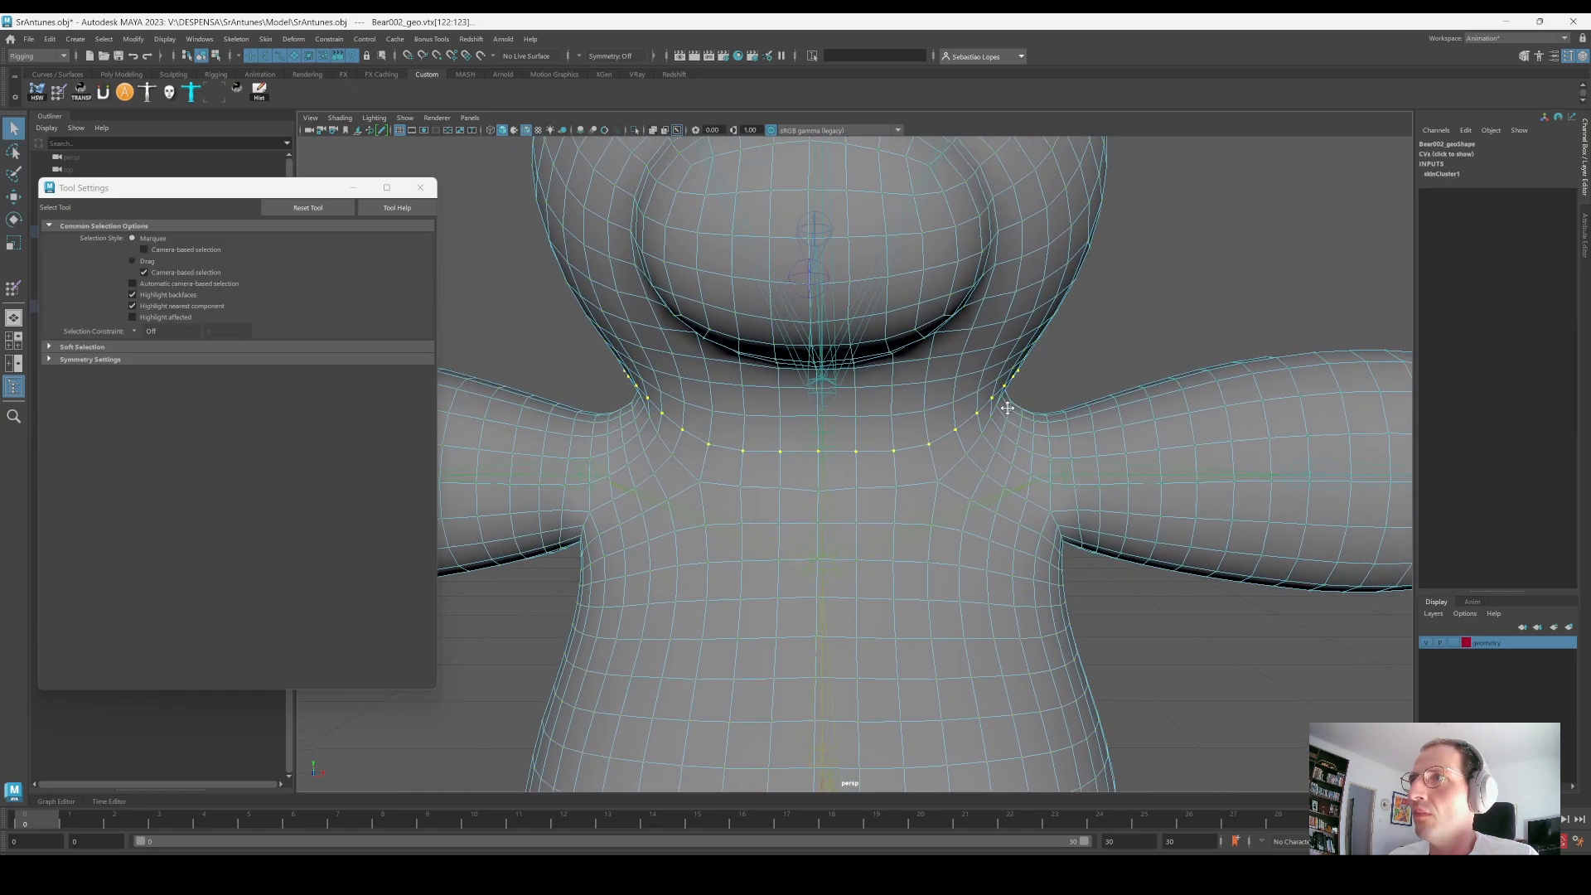
alt+middle_drag(1010, 418, 984, 455)
alt+drag(983, 455, 895, 440)
alt+middle_drag(919, 439, 950, 468)
right_drag(951, 468, 1069, 328)
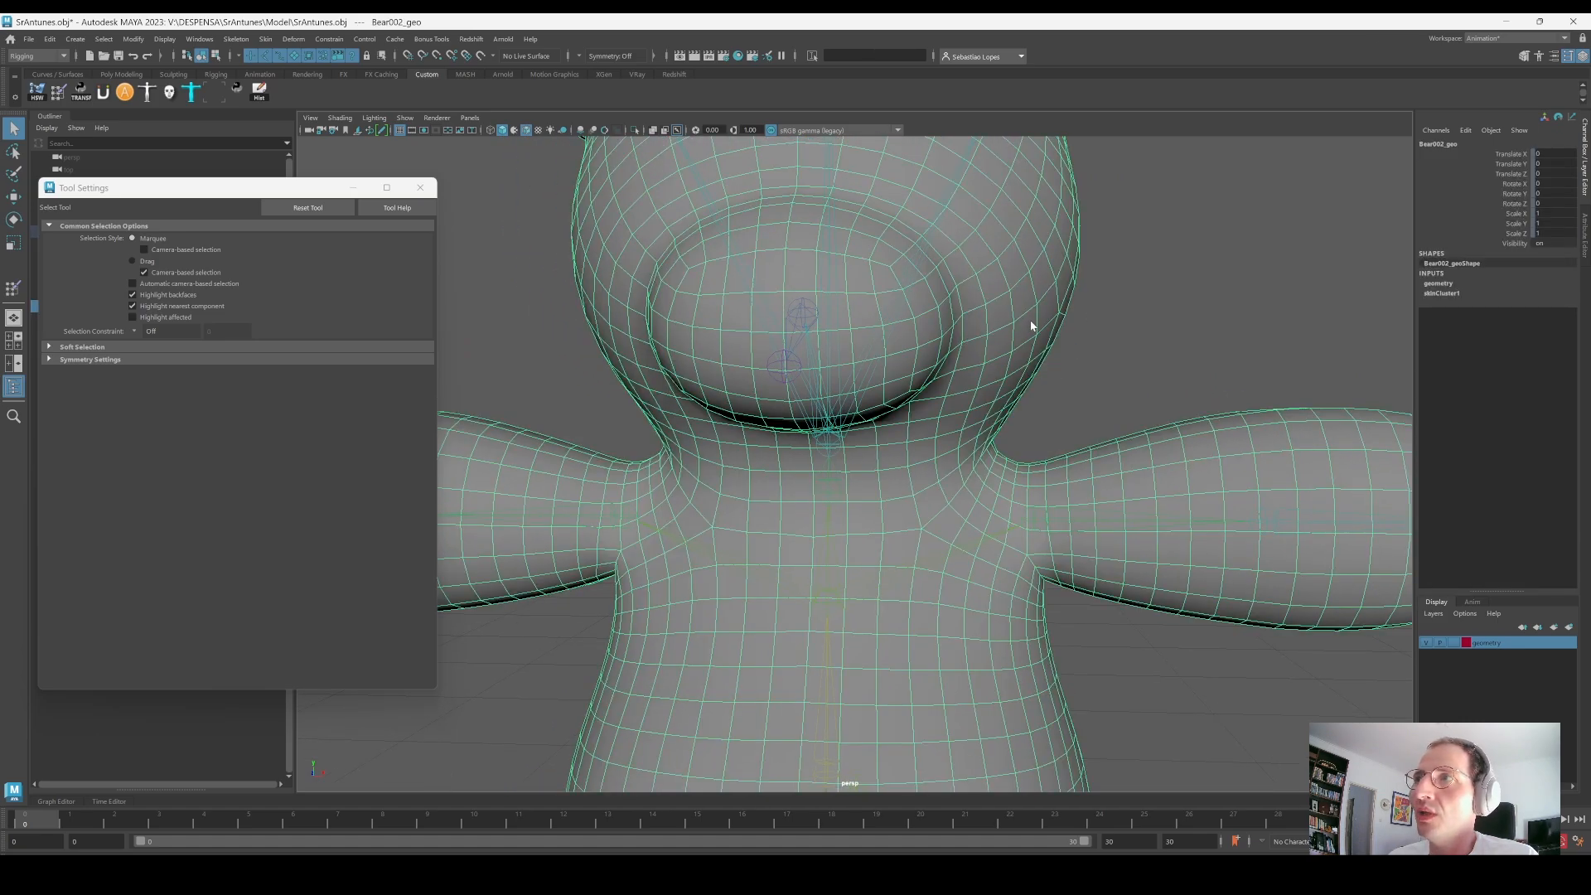
right_click(1031, 326)
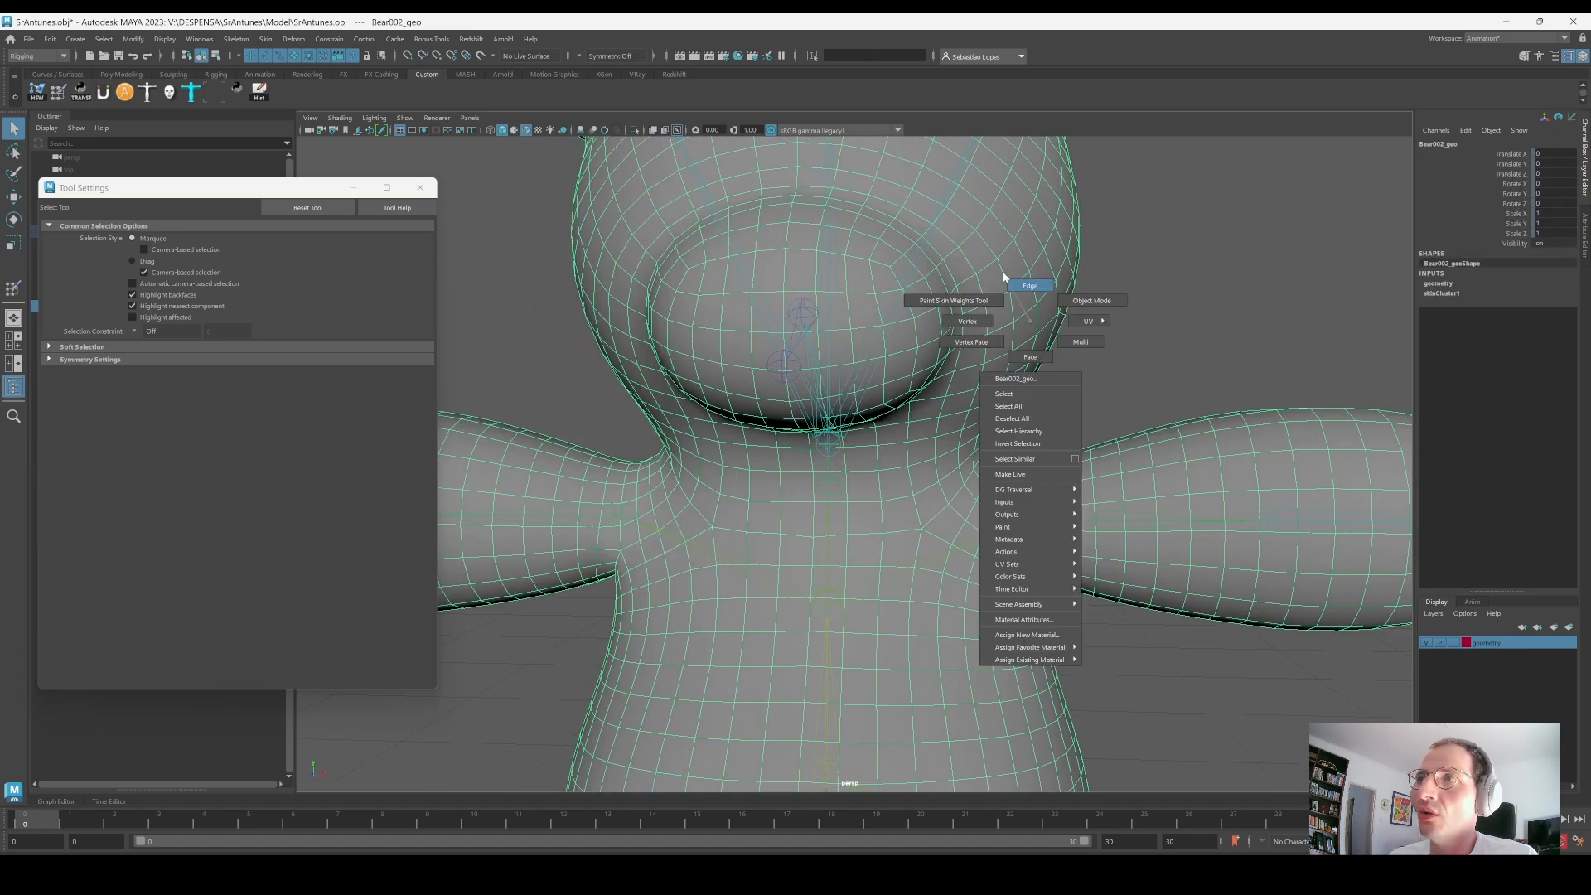
right_drag(1003, 271, 961, 325)
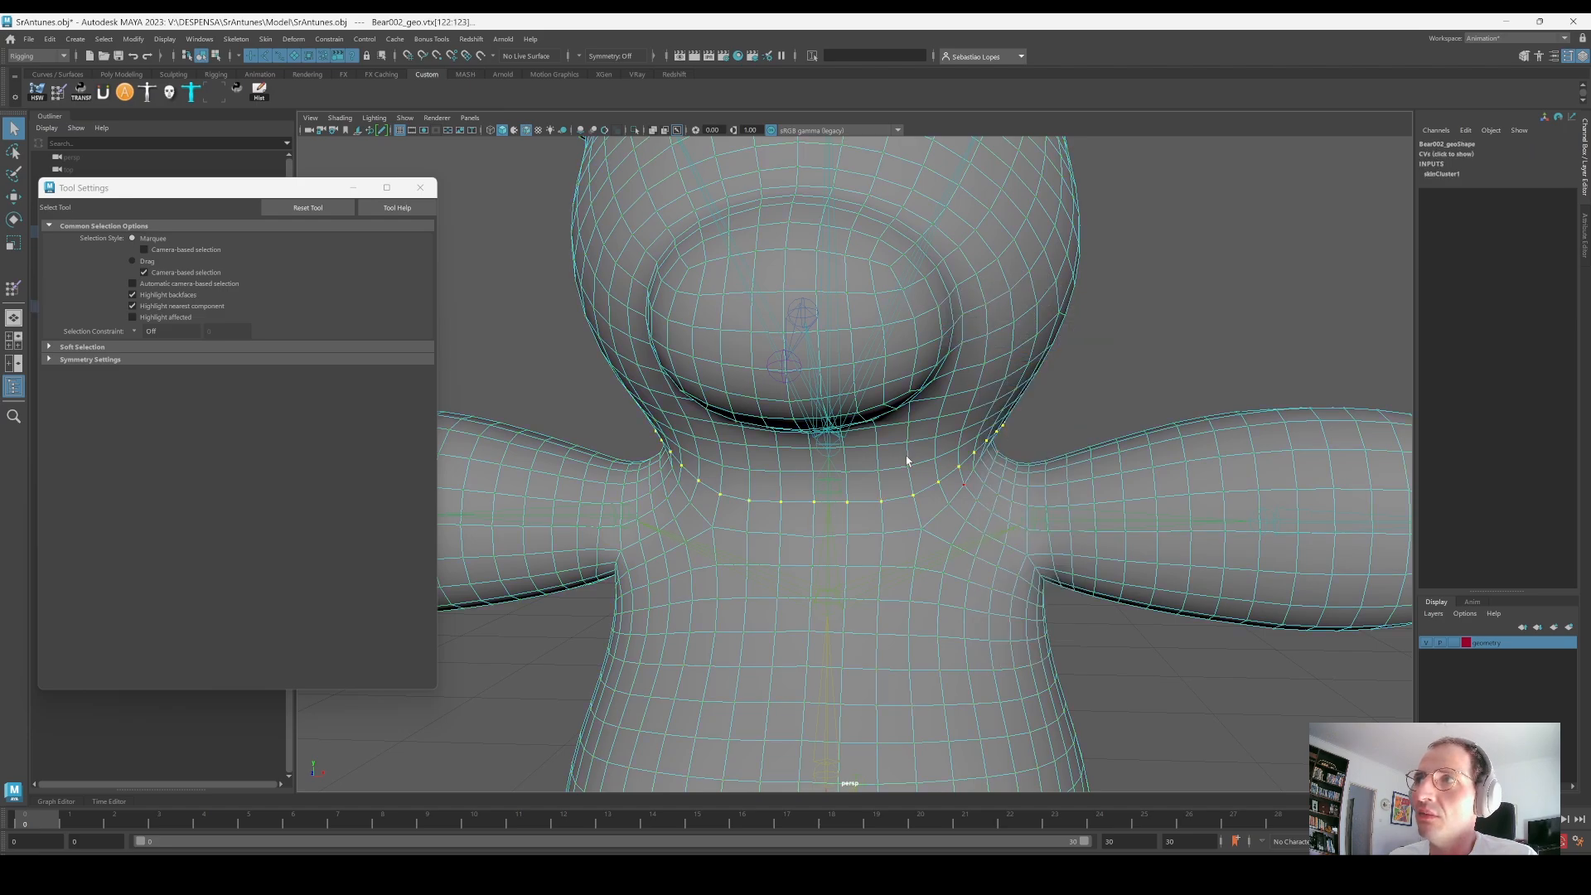
alt+drag(906, 461, 862, 507)
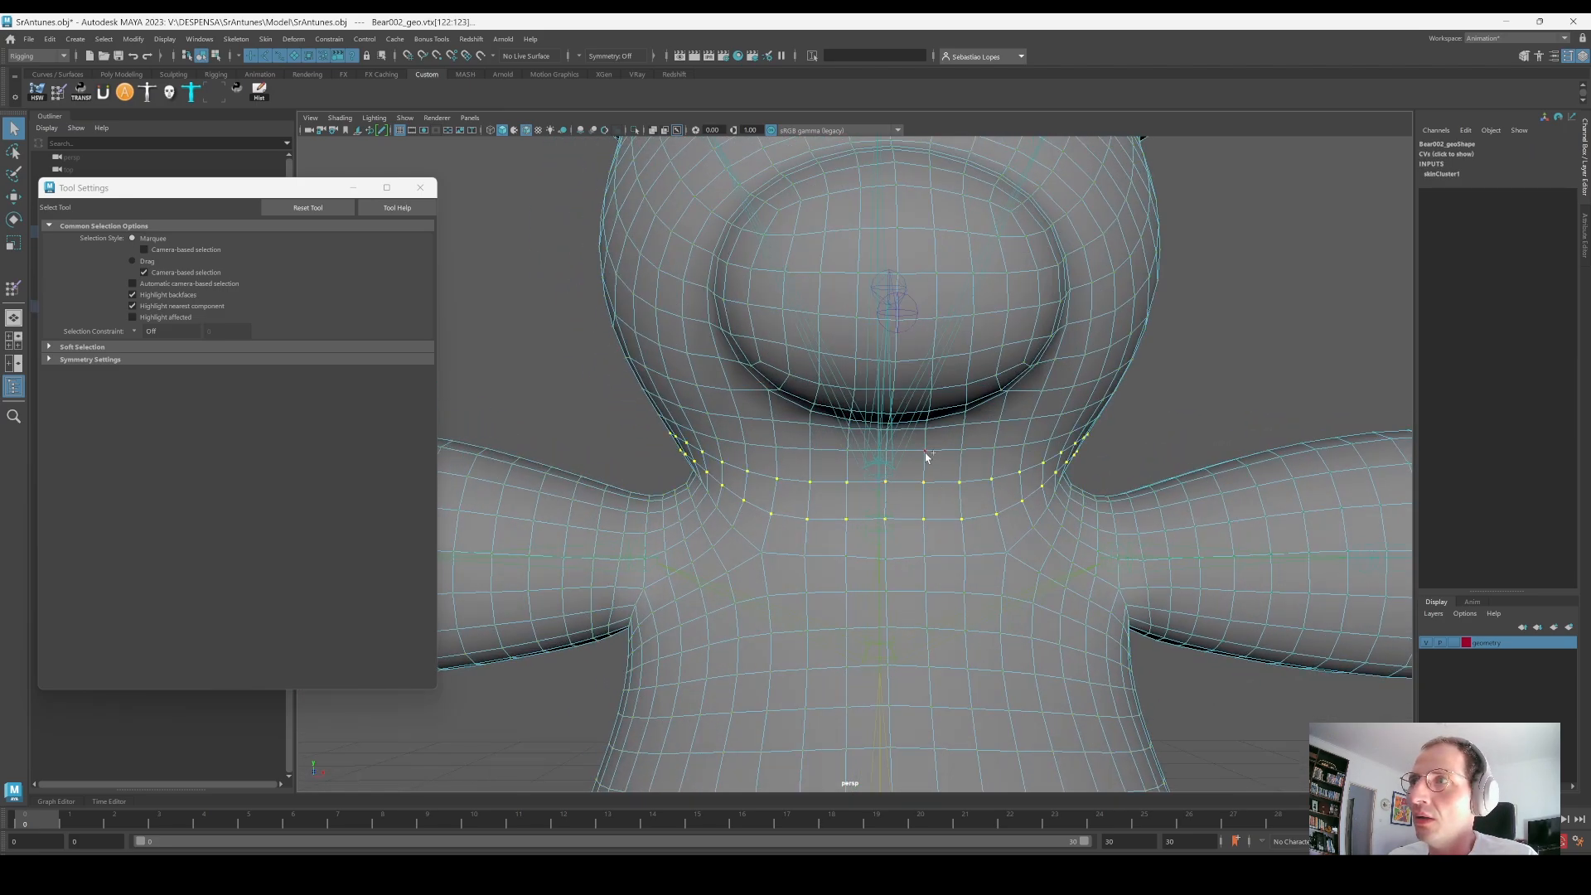
shift+double_click(1004, 422)
scroll(1001, 414, down, 2)
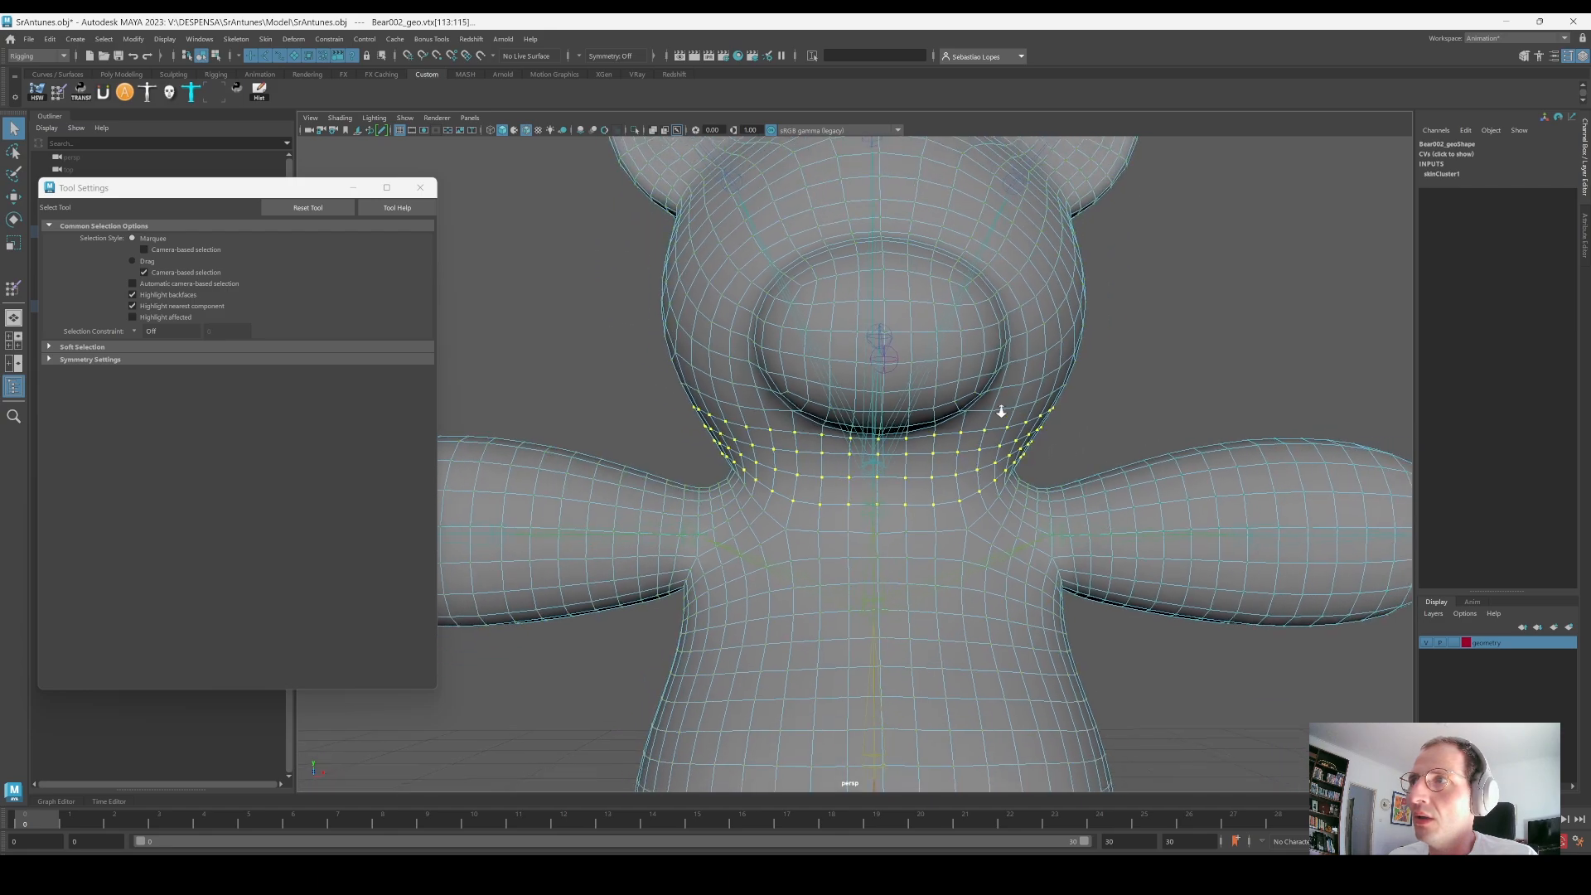
alt+drag(1001, 412, 901, 391)
scroll(952, 368, down, 4)
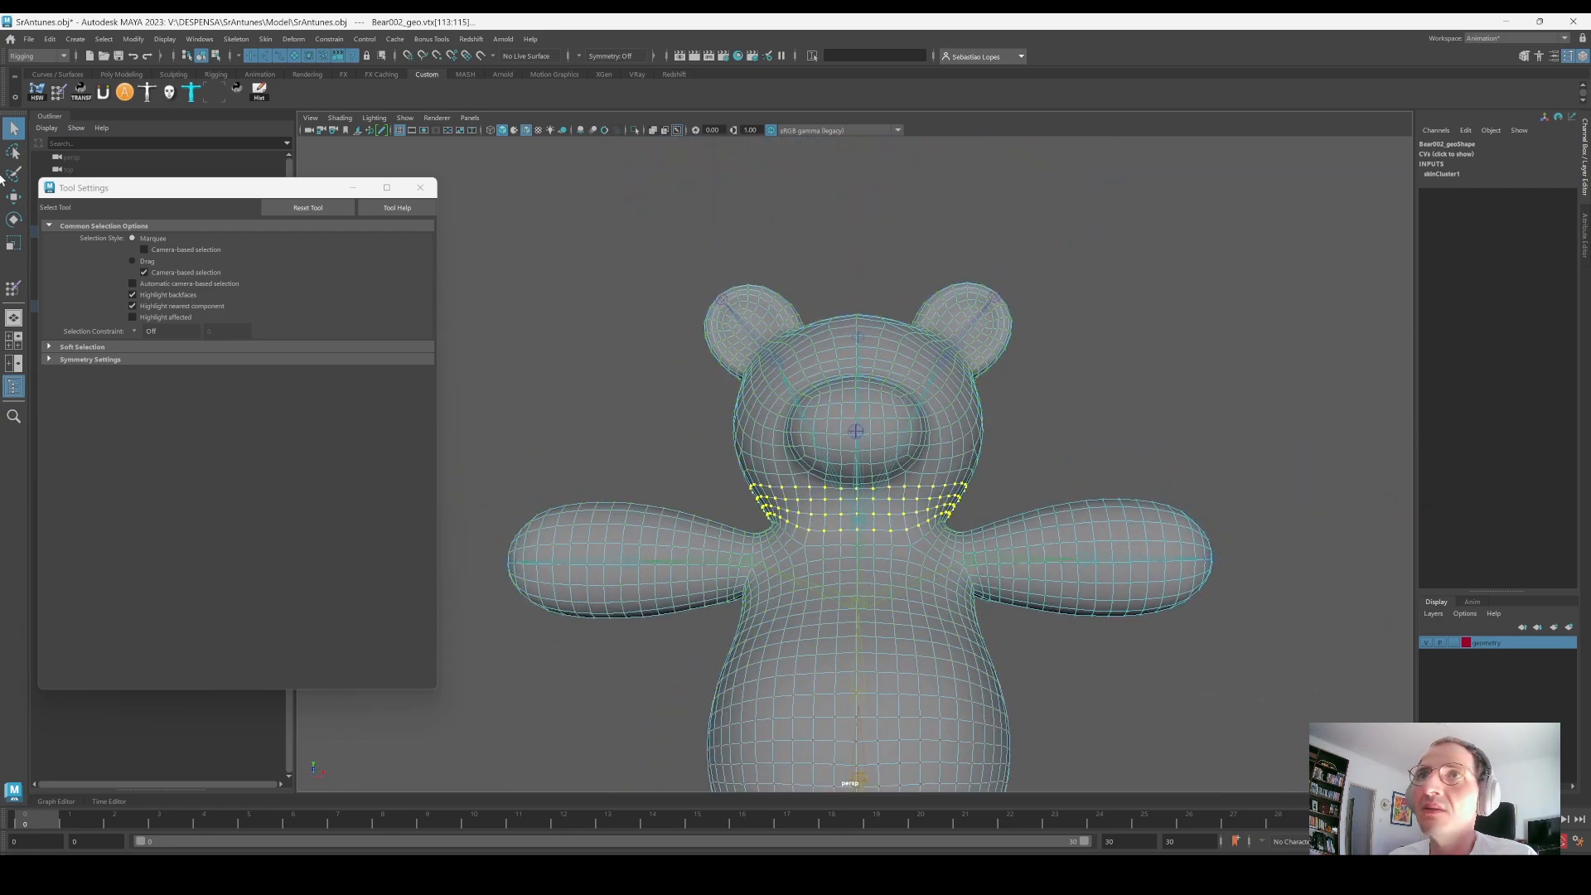
Step: Exclude joints from selection and lasso all vertices of the head and ears in addition to the neck loops
click(14, 151)
mouse_move(773, 248)
mouse_down()
mouse_move(674, 461)
mouse_move(725, 496)
mouse_move(1011, 480)
mouse_move(1012, 215)
mouse_up()
click(314, 56)
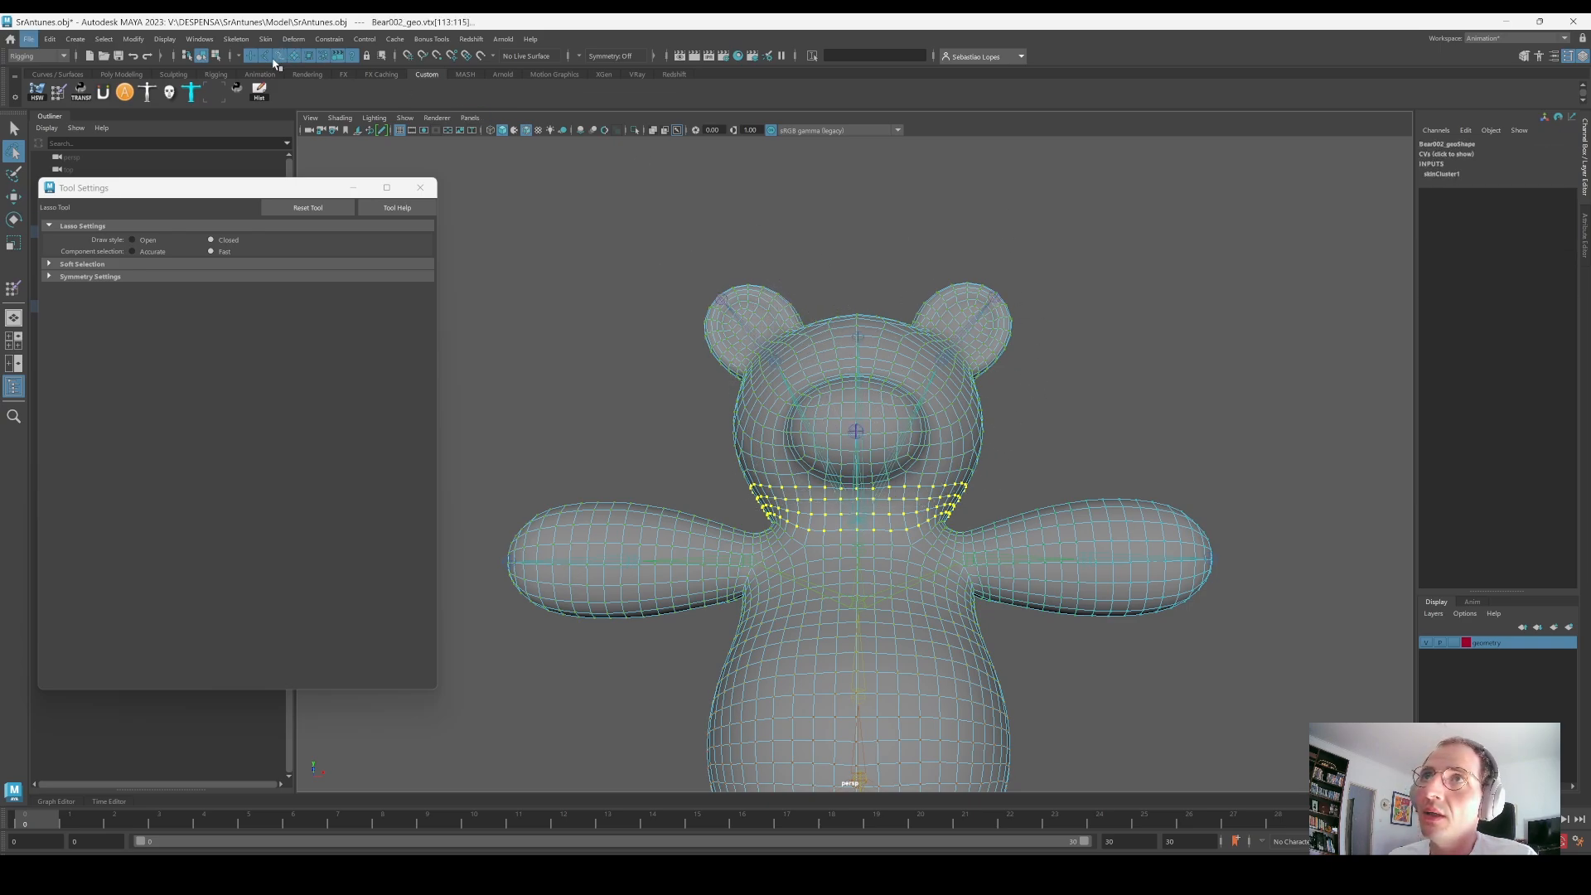
mouse_move(790, 231)
mouse_down()
mouse_move(709, 459)
mouse_move(754, 507)
mouse_move(911, 501)
mouse_move(1022, 290)
mouse_move(990, 242)
mouse_up()
mouse_move(1033, 359)
alt+mouse_down()
mouse_move(870, 415)
mouse_move(893, 419)
alt+mouse_up()
alt+middle_drag(893, 418, 885, 368)
scroll(885, 368, up, 2)
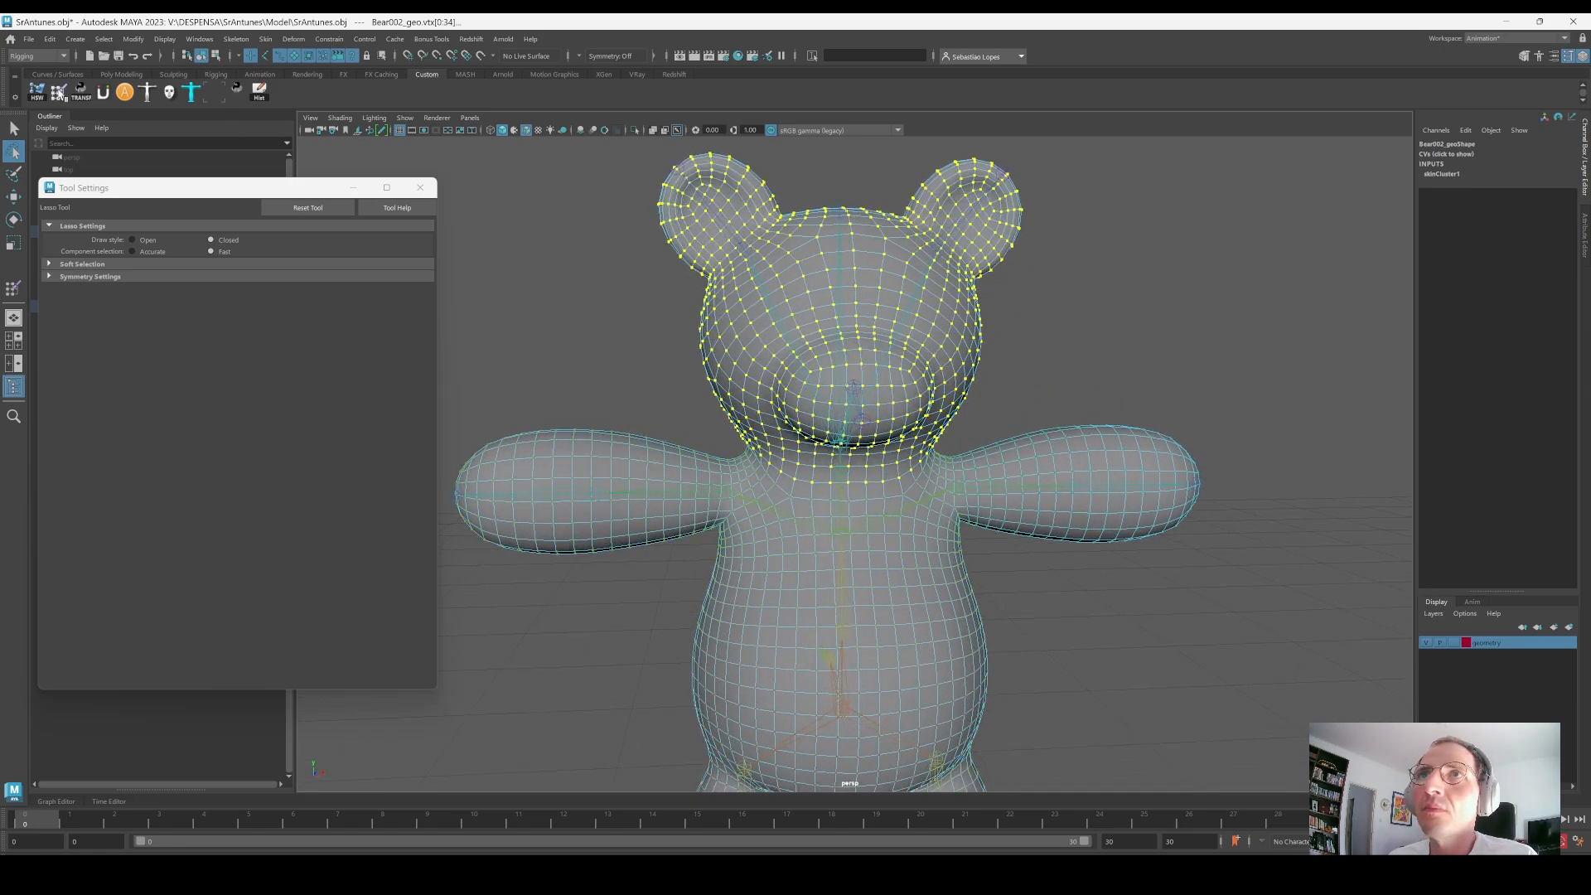
Step: Flood the selected head vertices with the Neck influence using Replace at value 1
click(58, 93)
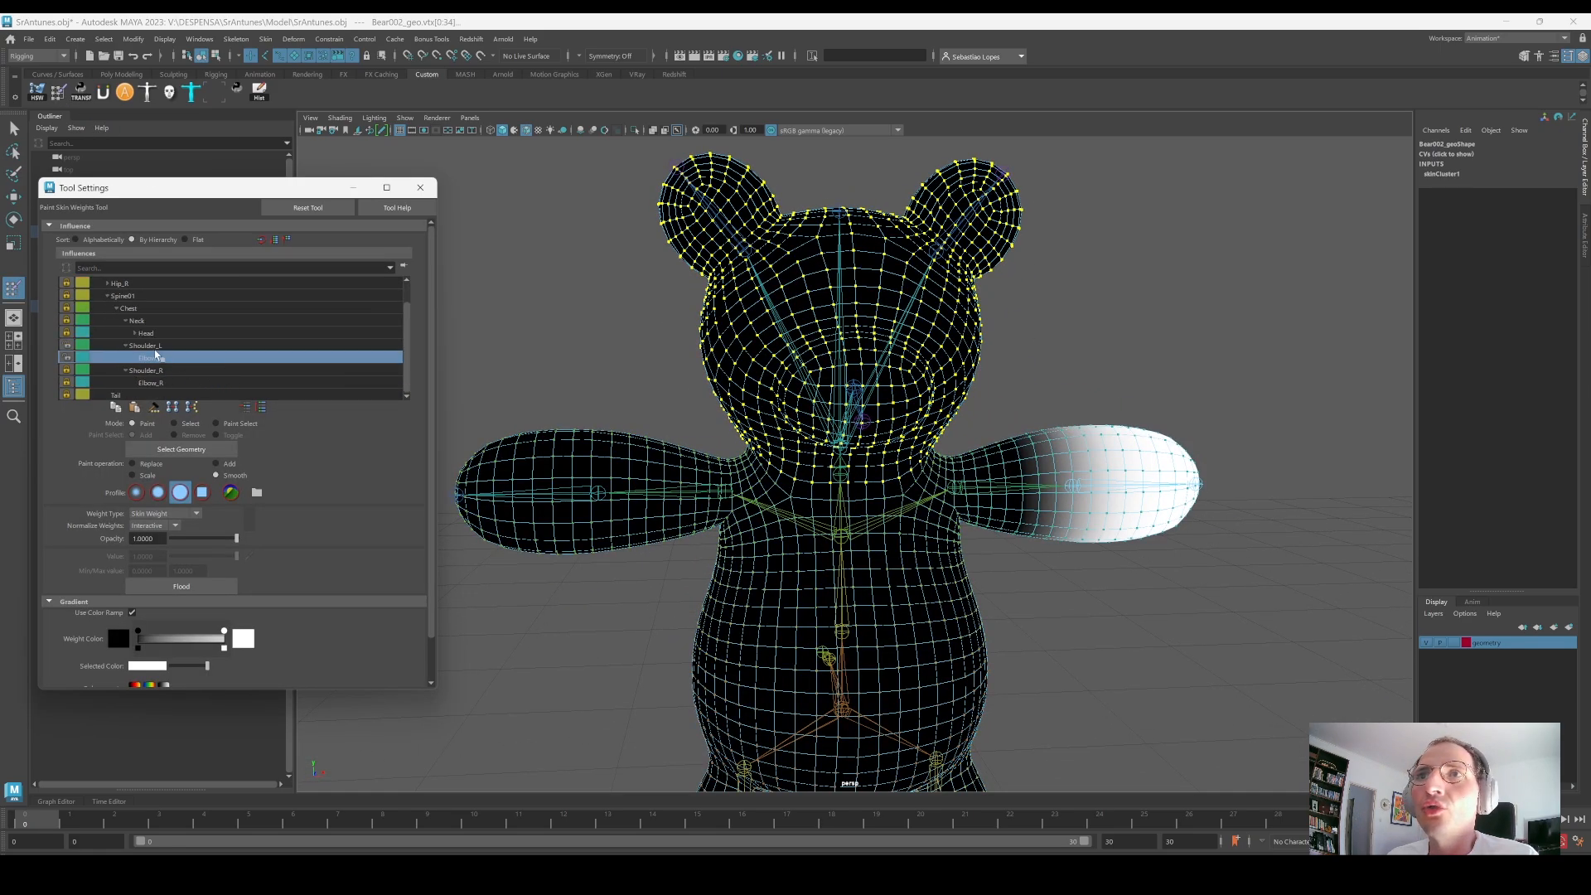
click(154, 333)
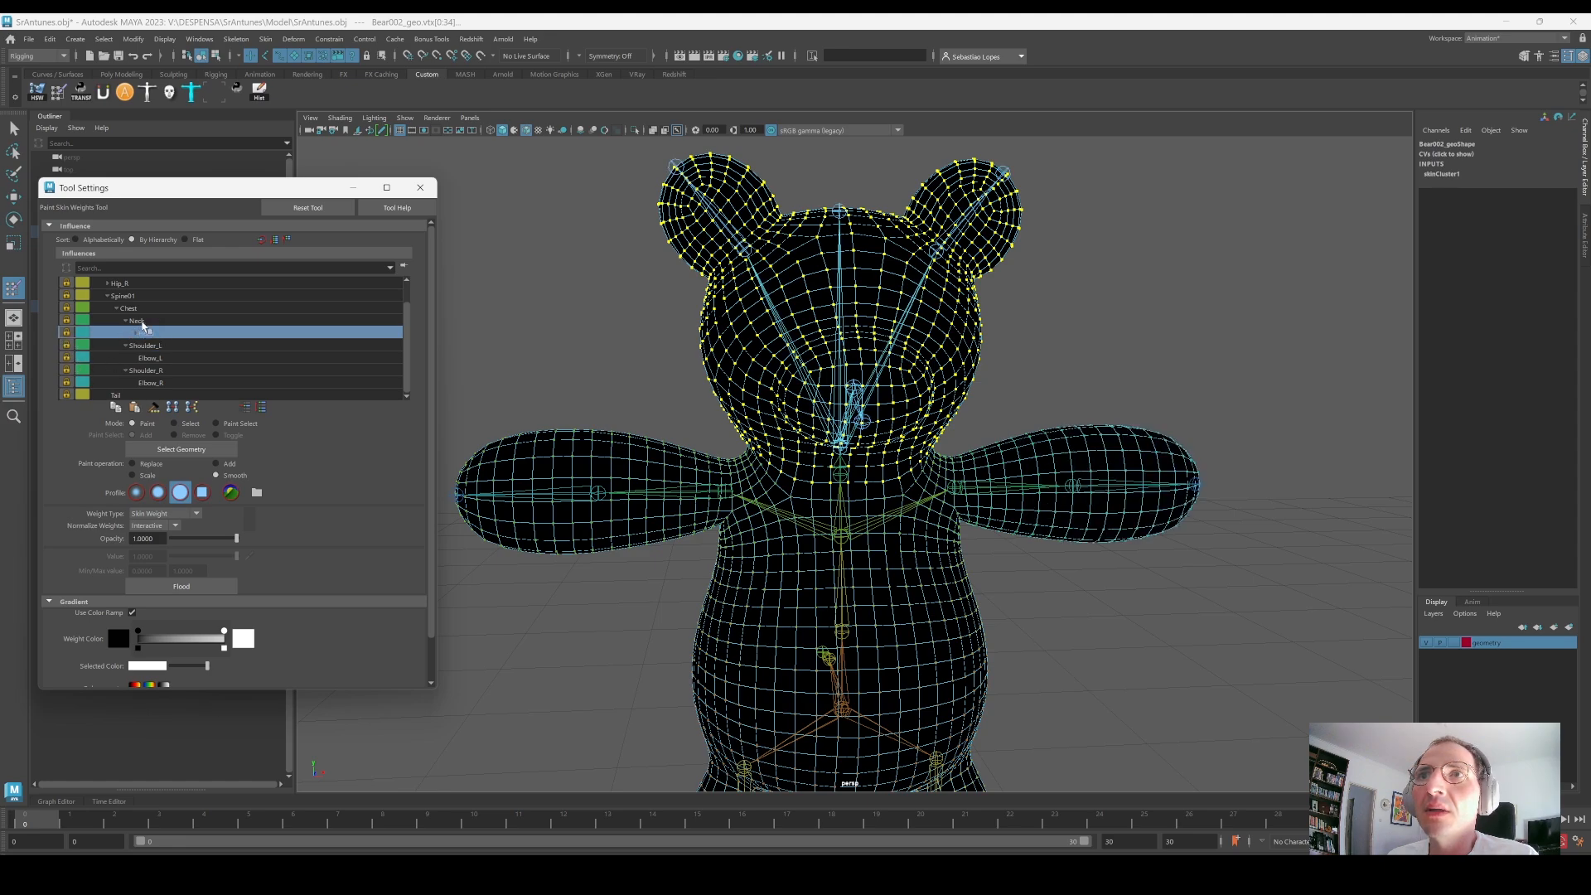
click(140, 321)
click(154, 310)
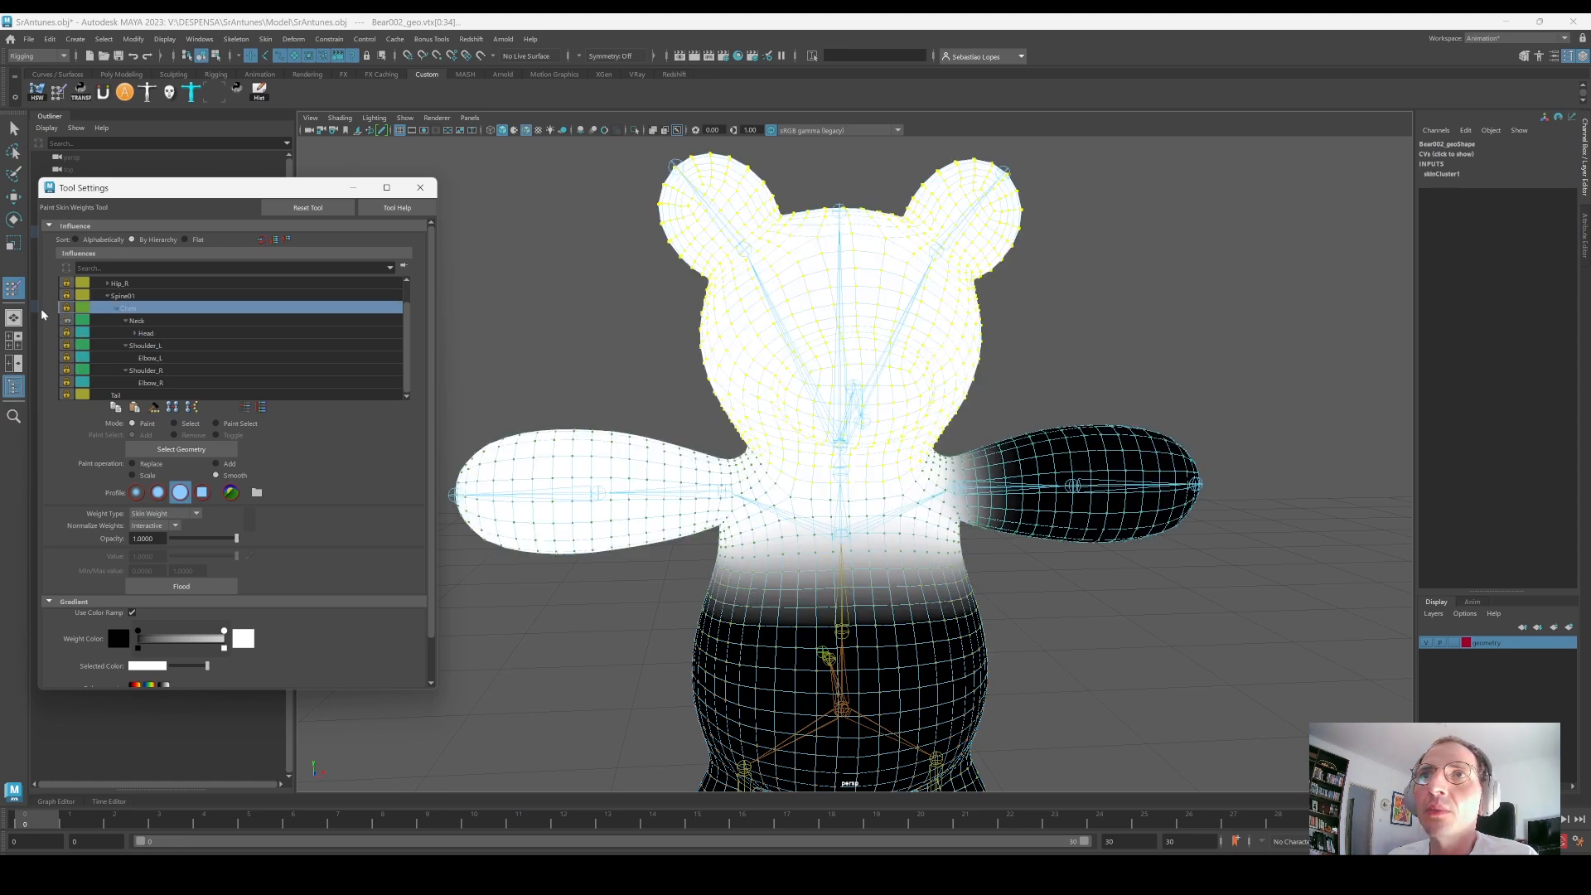
click(138, 321)
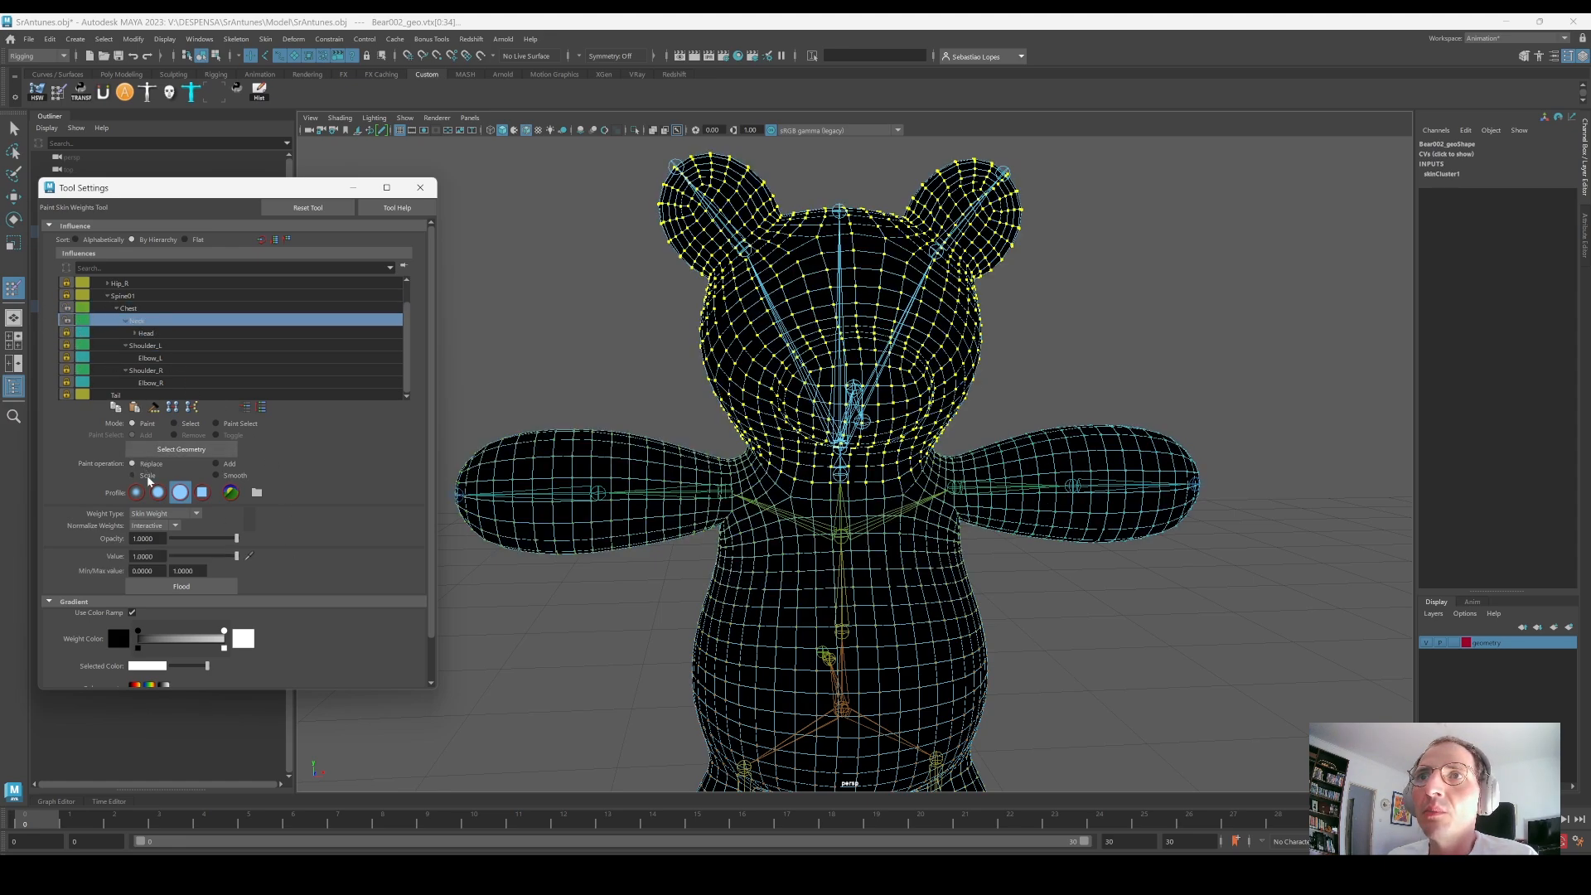
click(205, 591)
scroll(870, 455, up, 5)
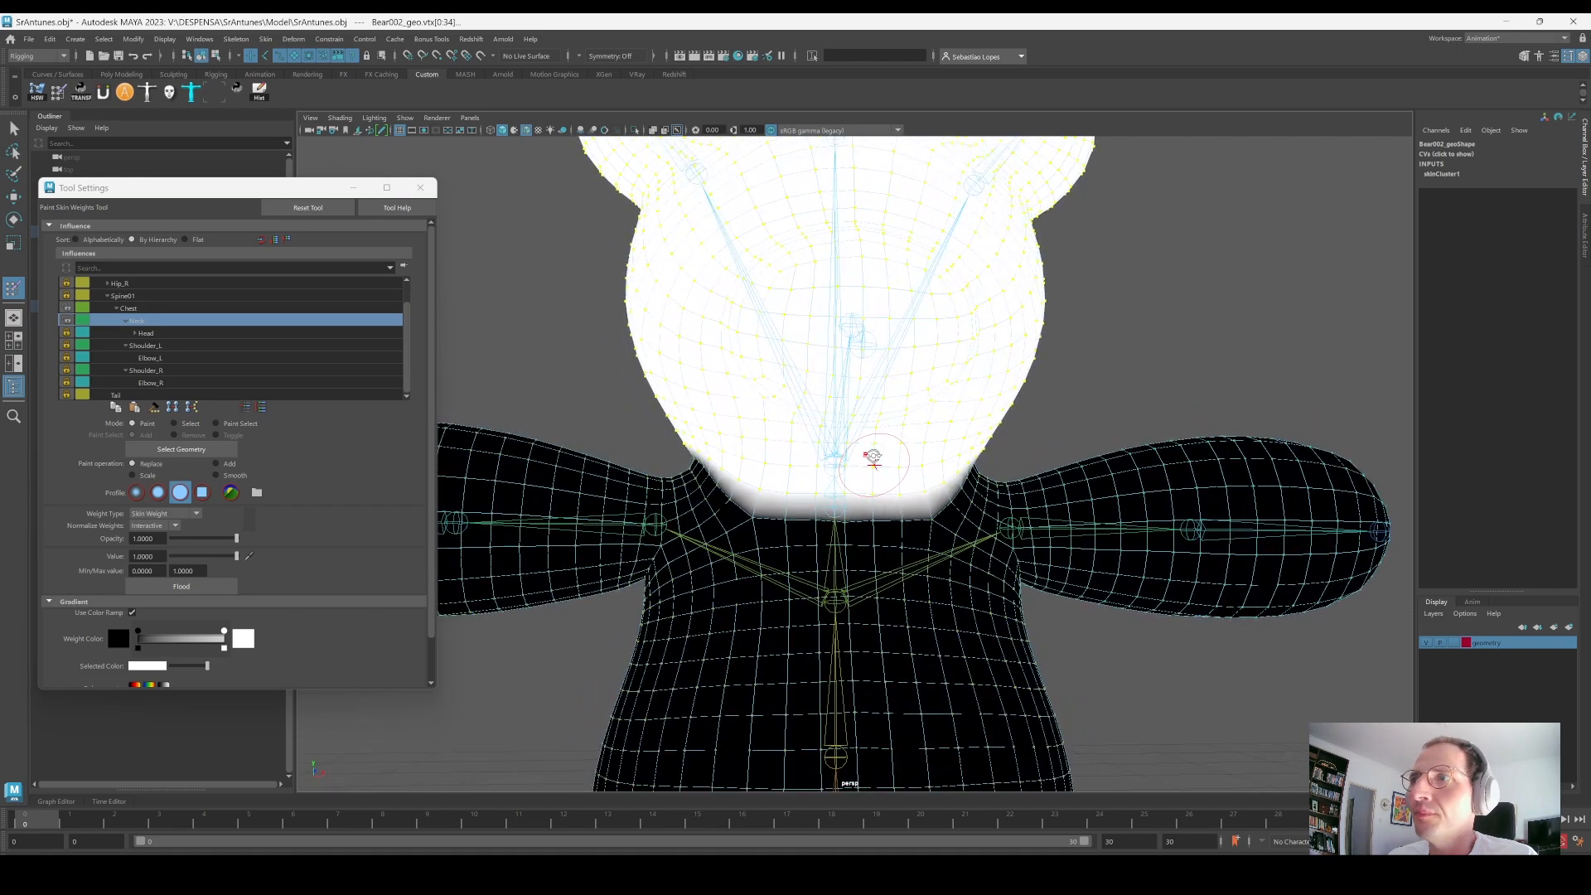
Step: Select the vertex loops around the base of the neck, covering both sides of the Neck weight border
key(q)
click(1019, 449)
right_drag(923, 494, 870, 494)
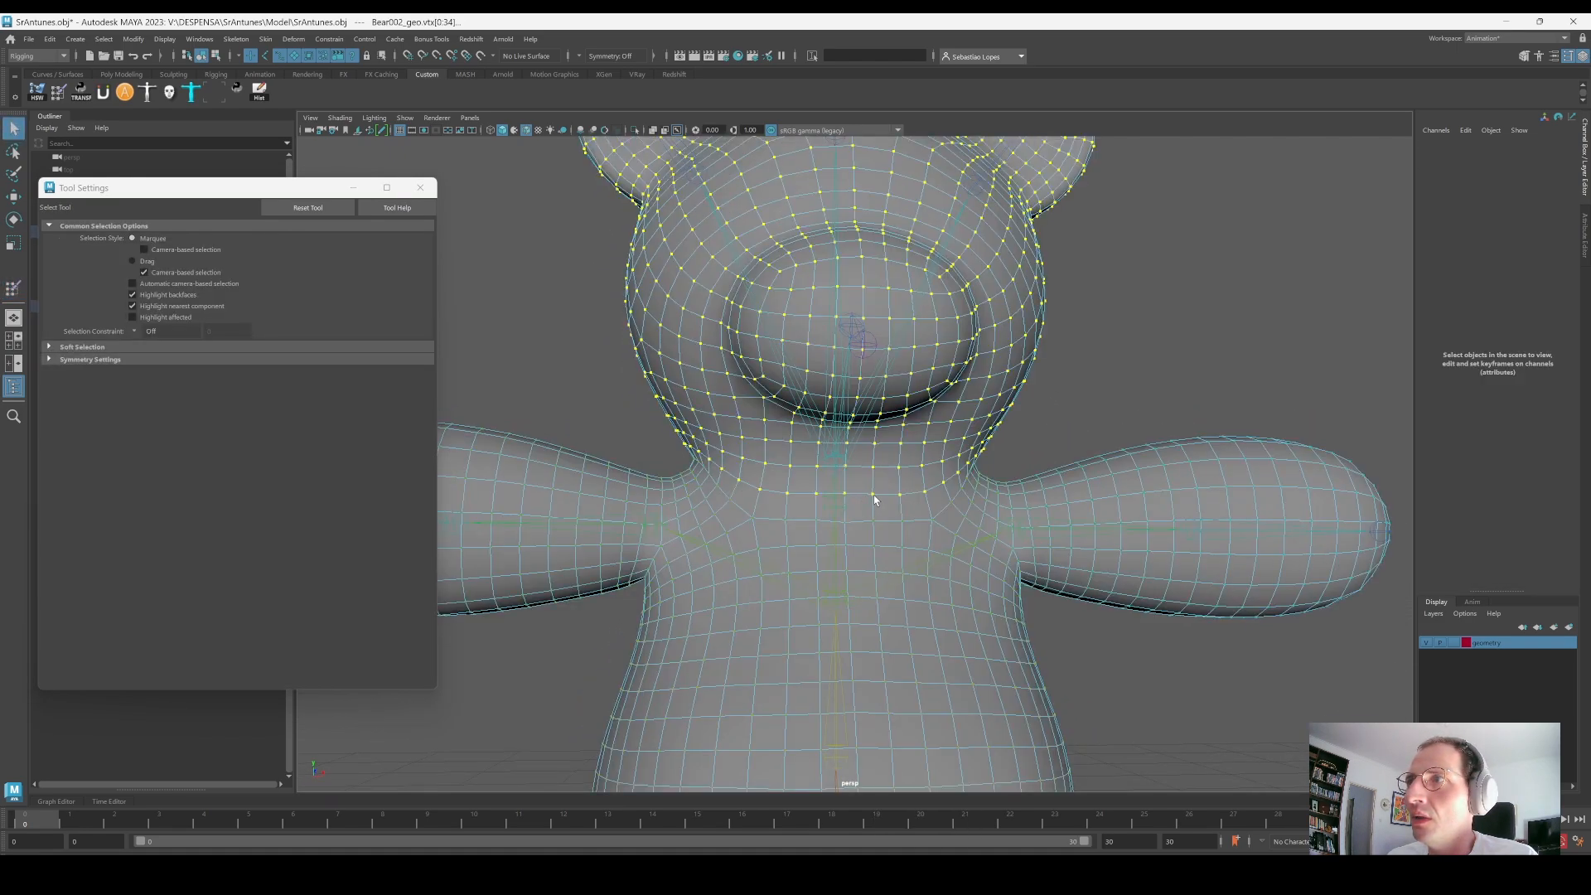
click(873, 495)
shift+double_click(899, 495)
alt+drag(957, 502, 872, 497)
scroll(872, 497, up, 2)
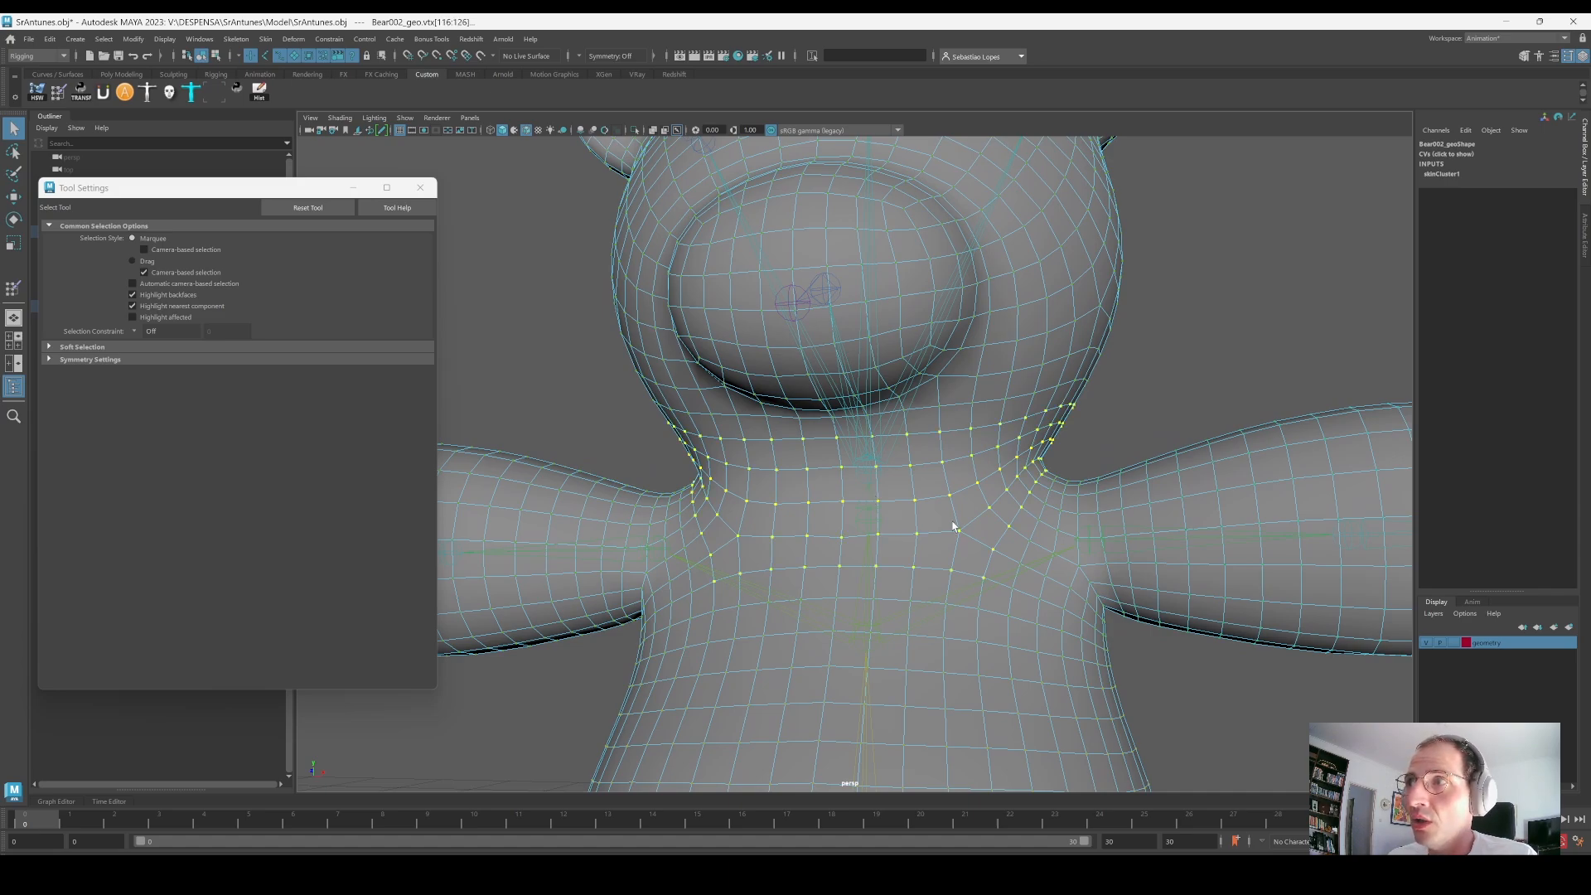
alt+drag(953, 526, 925, 478)
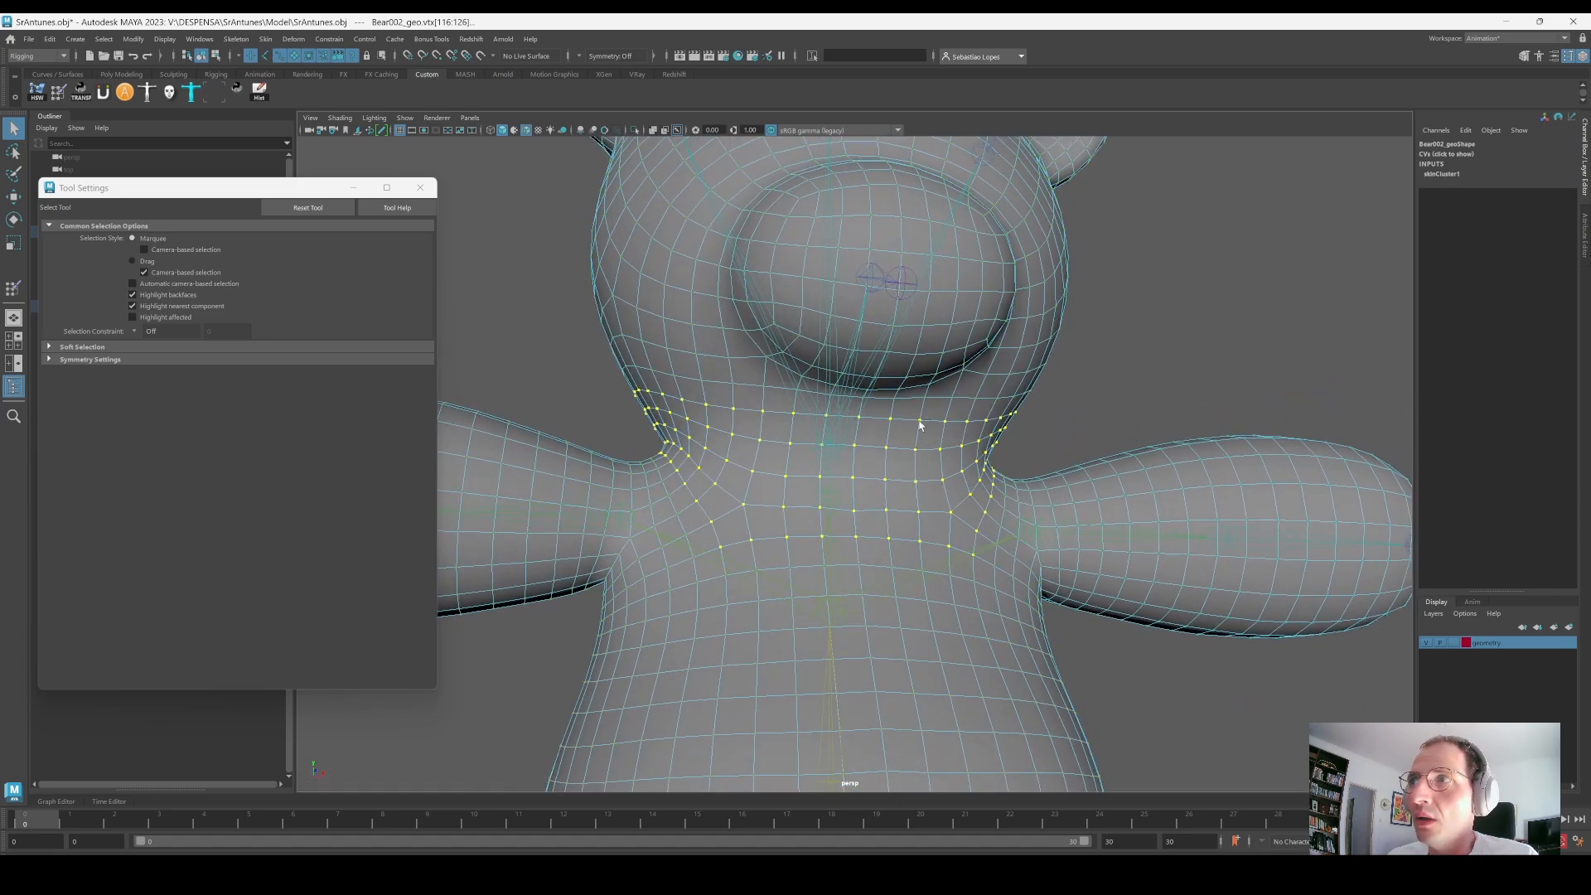
alt+drag(945, 425, 911, 461)
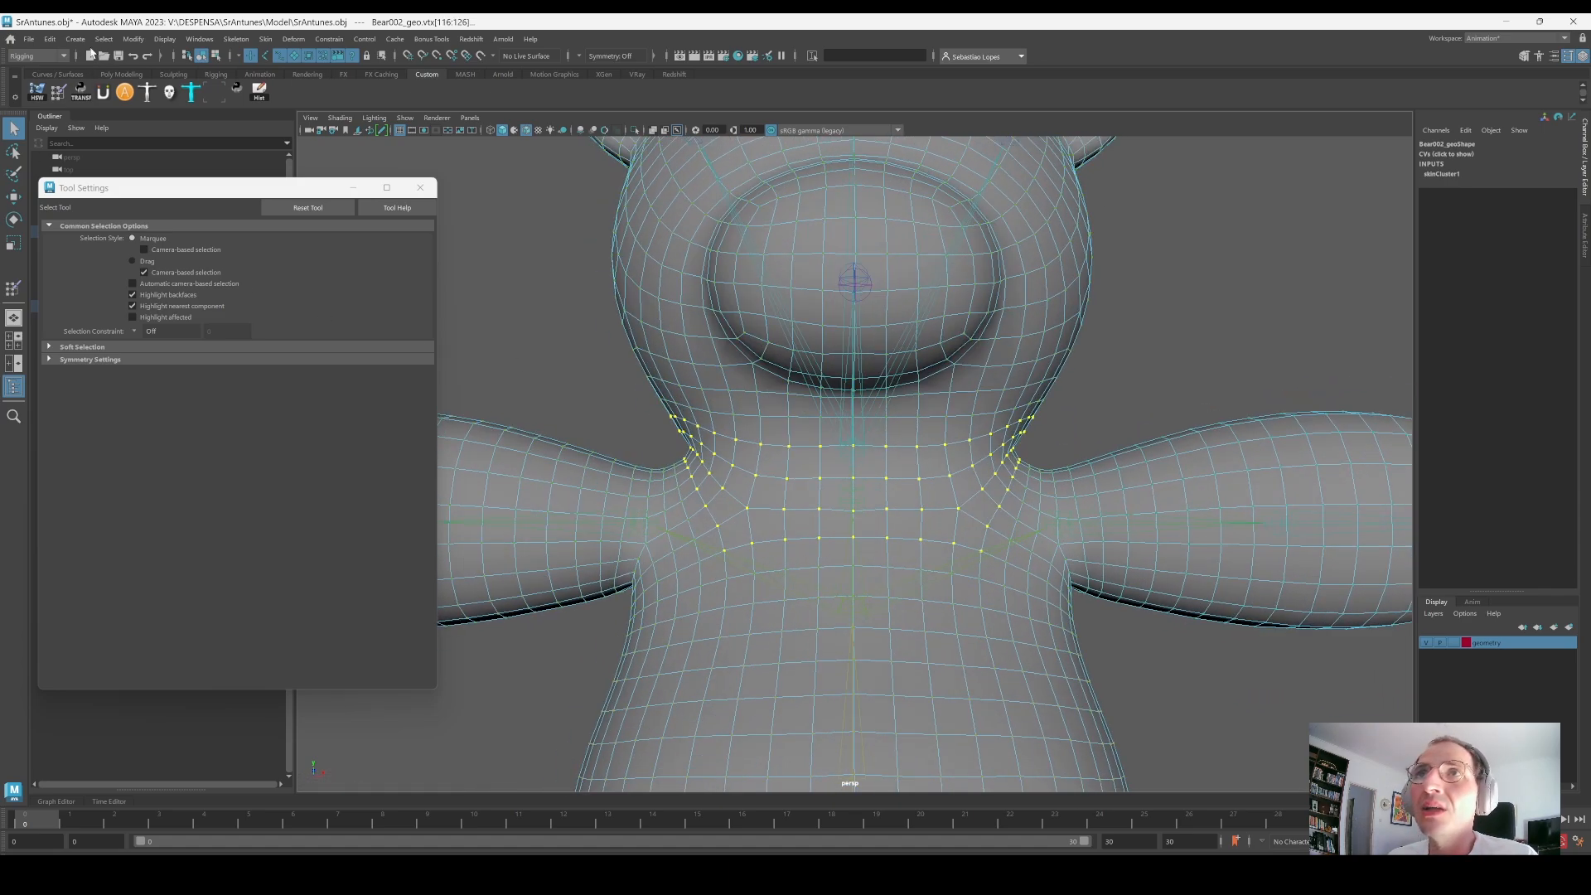
Step: Smooth the Neck influence on the selected neck loops by flooding them three times at opacity 1
click(63, 97)
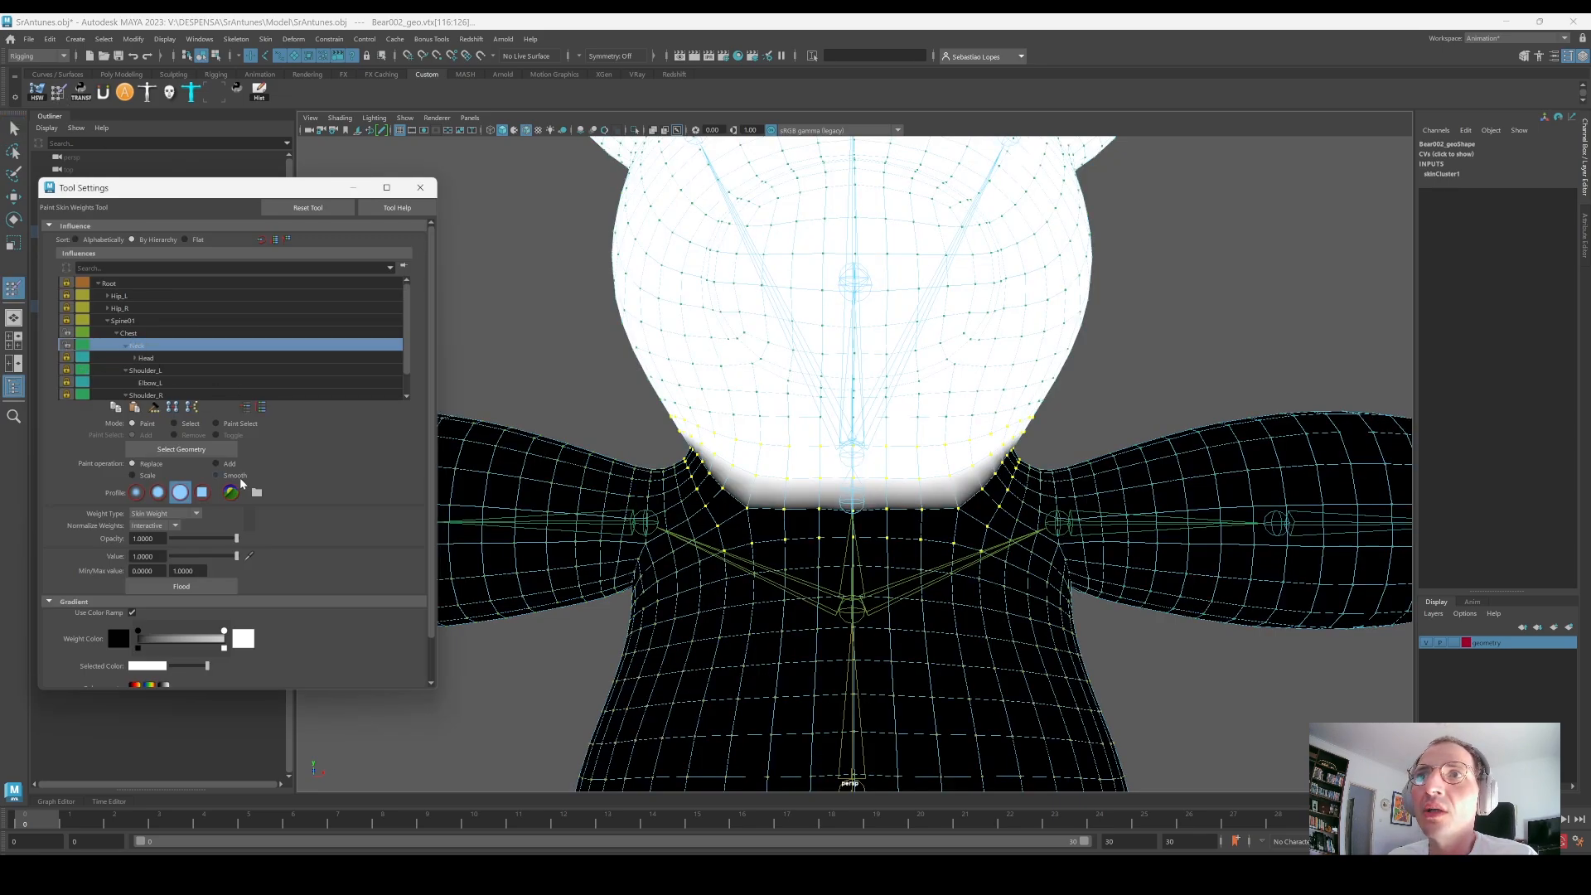
click(235, 476)
click(182, 586)
click(181, 587)
click(182, 588)
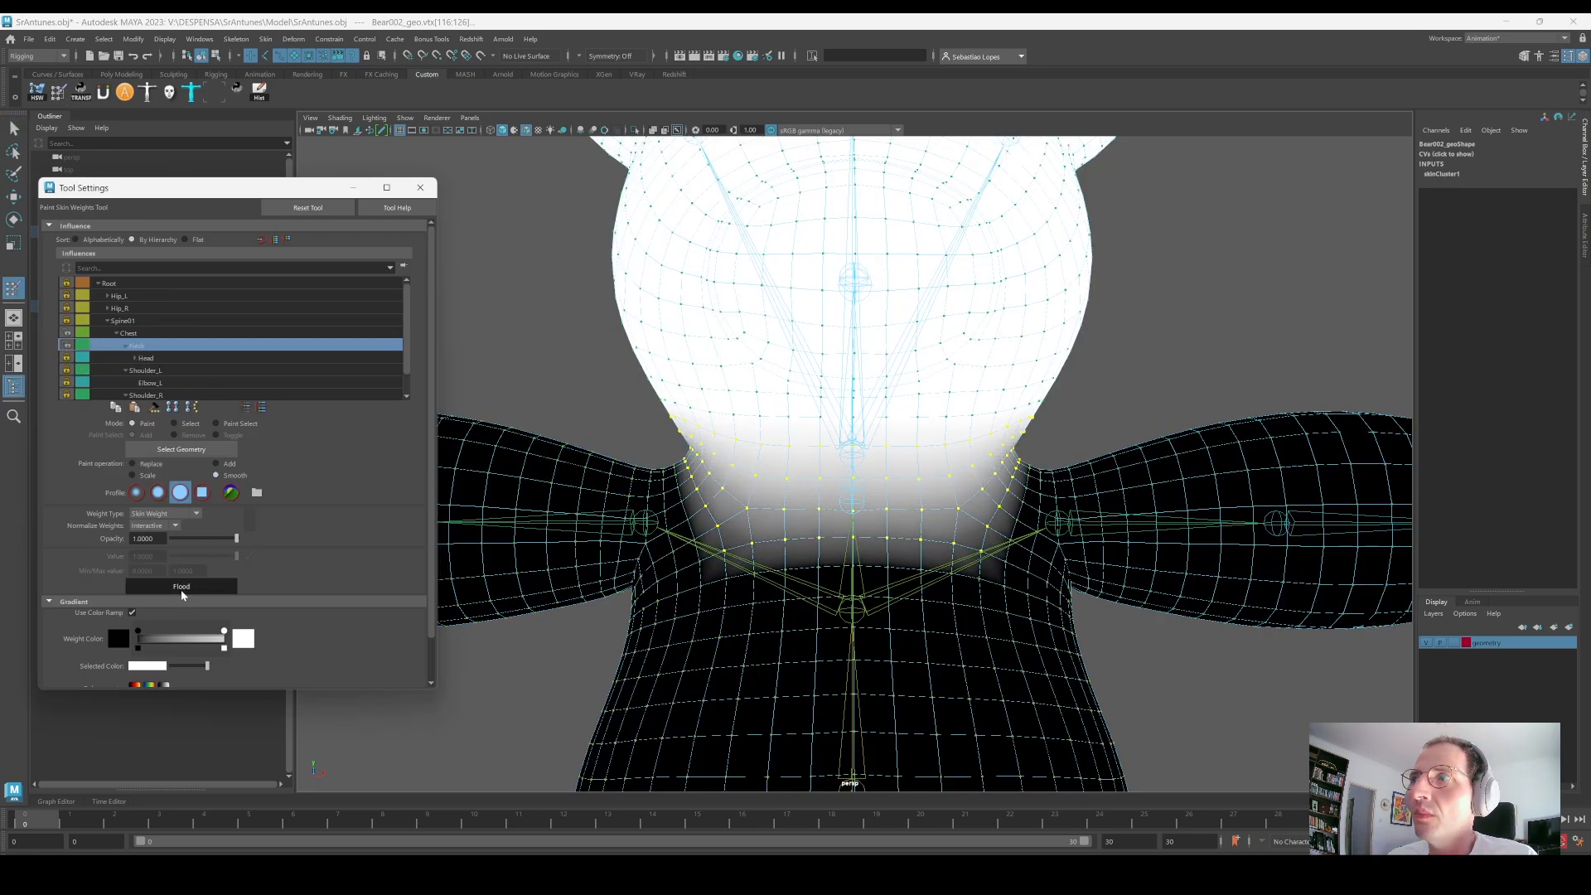
Step: Return the bear mesh to object mode and allow joints to be selected again
scroll(976, 430, down, 1)
alt+drag(976, 430, 1016, 444)
key(q)
click(1015, 442)
click(831, 483)
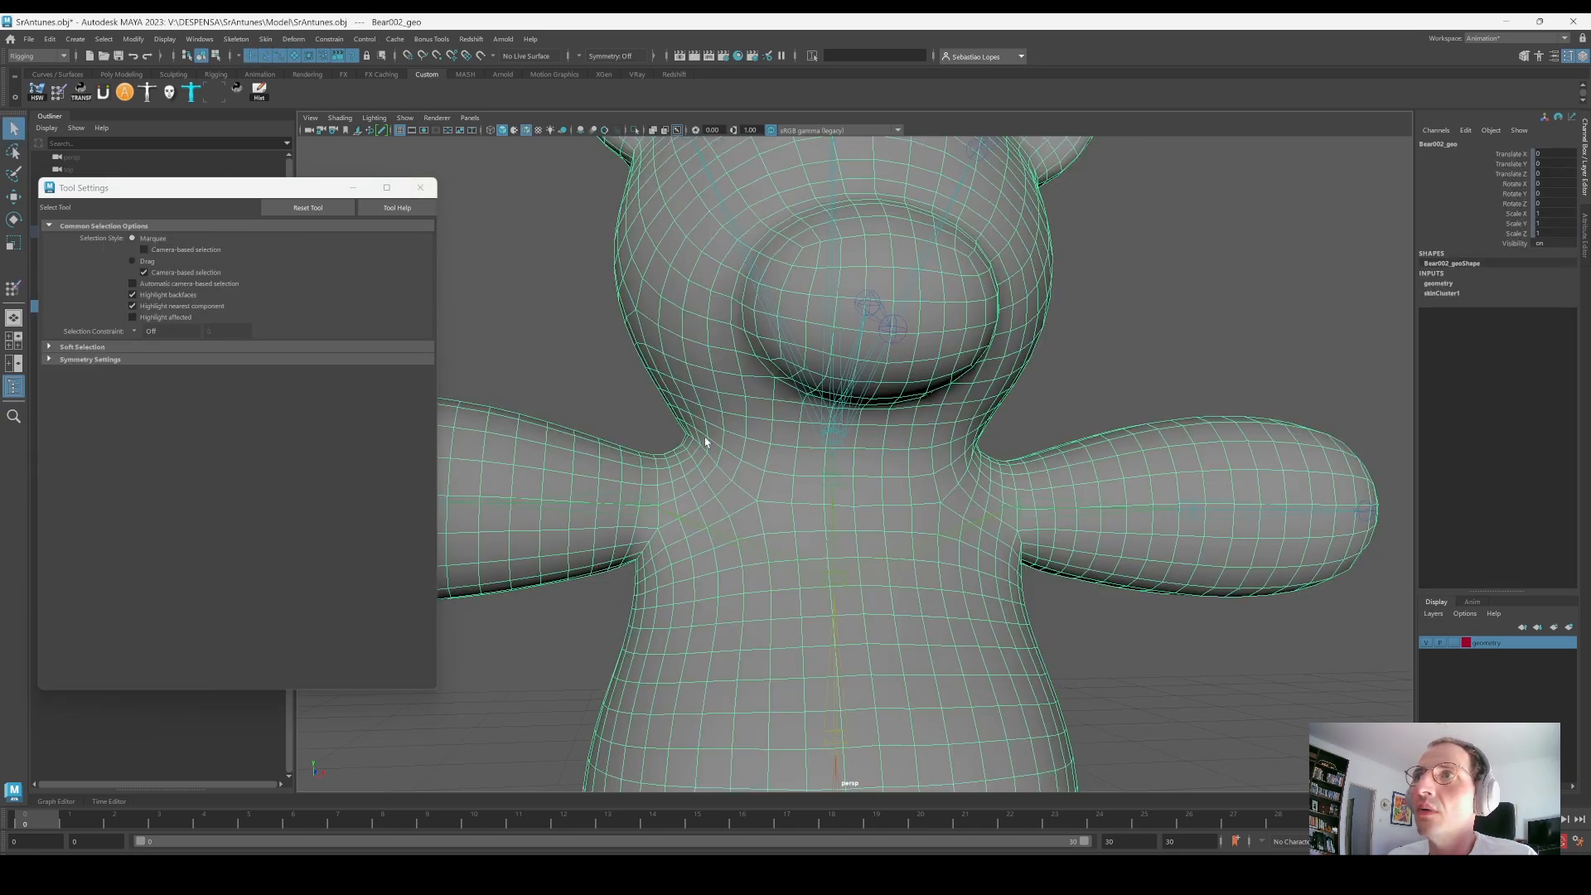
Step: Test-rotate the Neck joint to check how the head and neck base deform
click(833, 435)
key(e)
scroll(908, 415, down, 3)
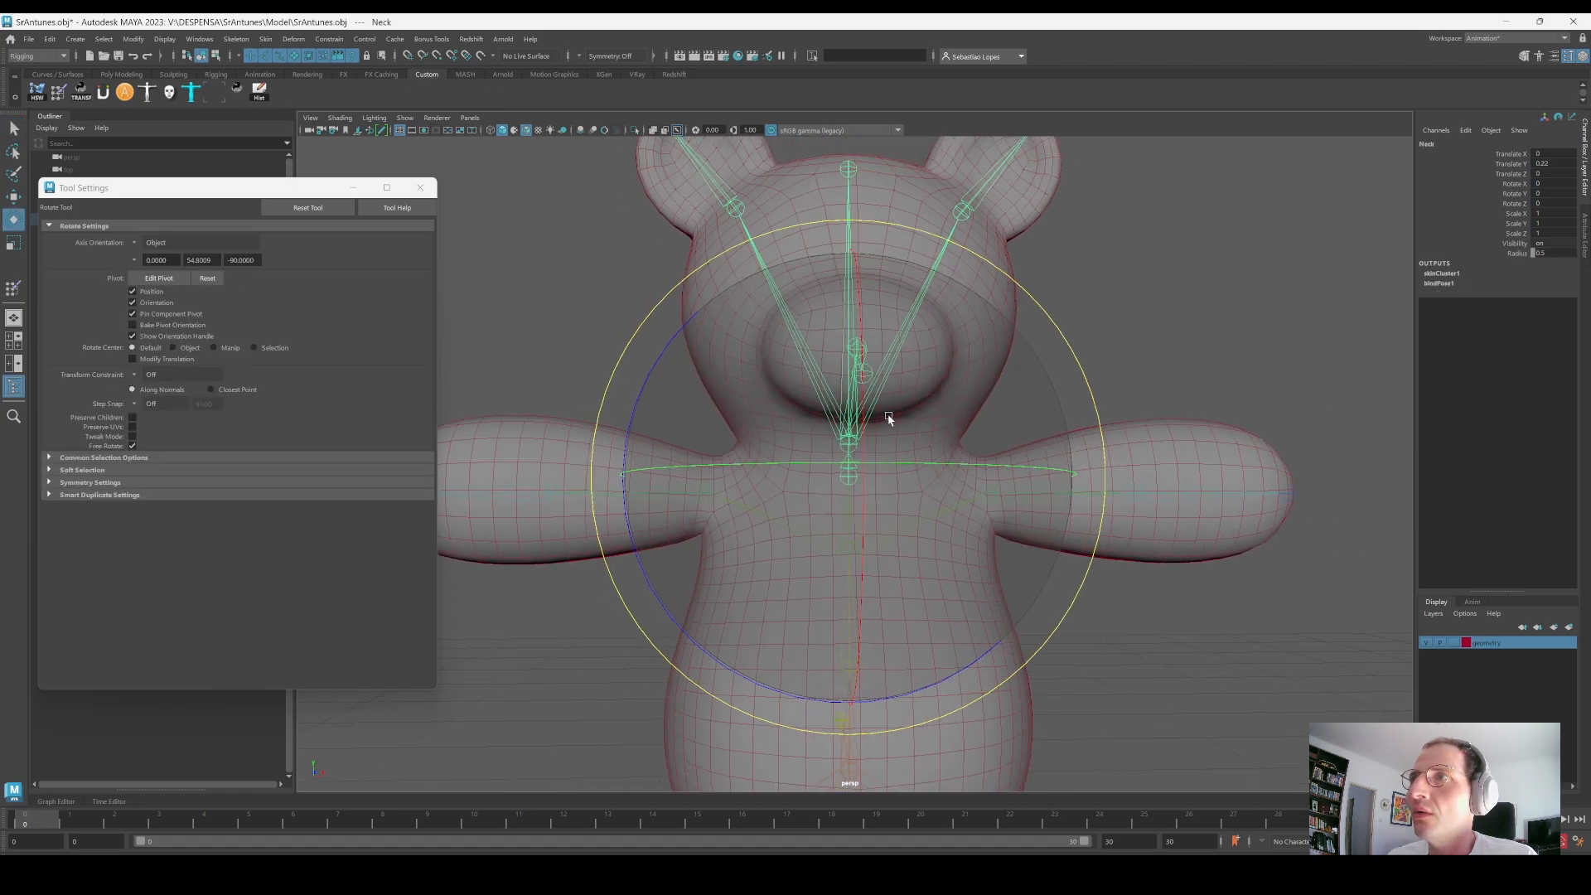
drag(919, 415, 953, 381)
alt+middle_drag(953, 381, 944, 411)
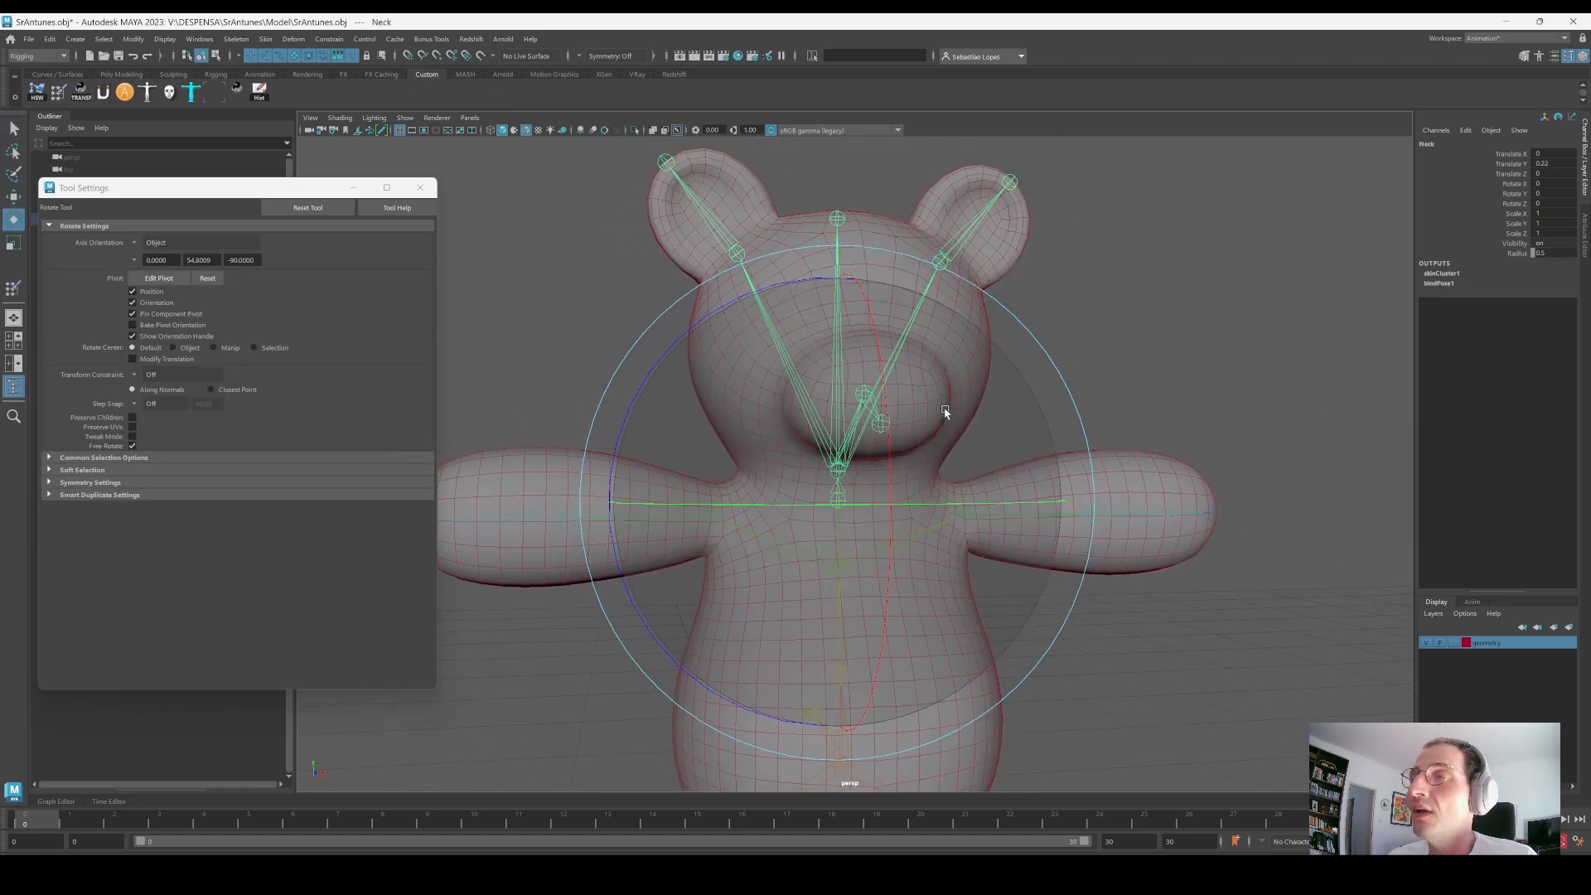
click(996, 439)
scroll(947, 471, up, 1)
alt+drag(947, 471, 881, 467)
Step: Switch the bear mesh back to vertex mode and select the vertex loops around the neck just below the muzzle
click(1033, 440)
alt+drag(795, 406, 927, 475)
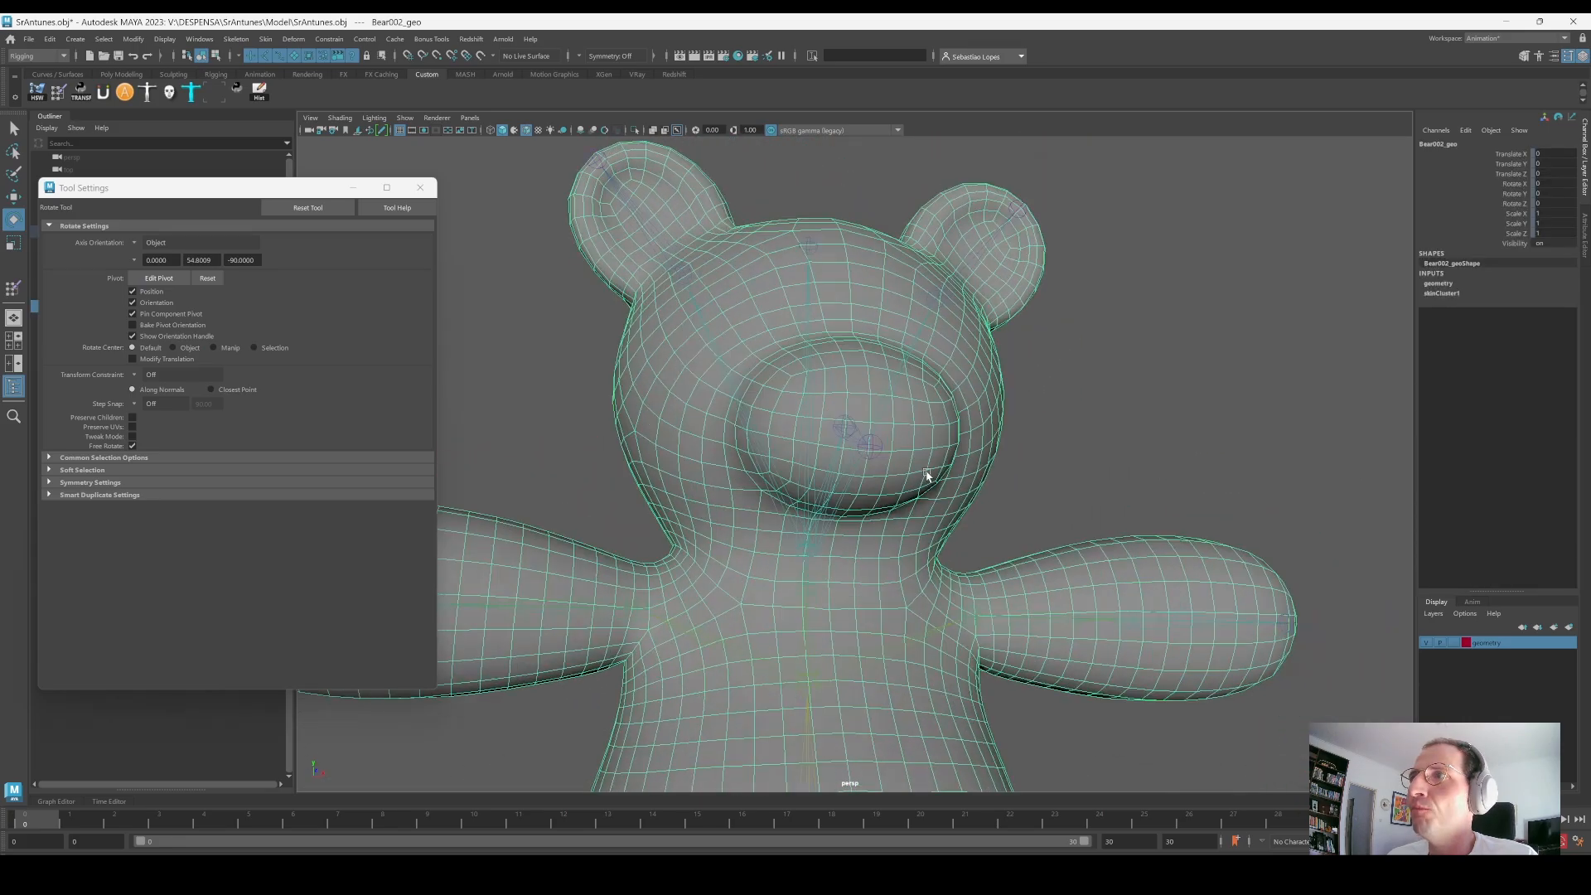
right_drag(993, 467, 952, 465)
right_drag(952, 465, 948, 464)
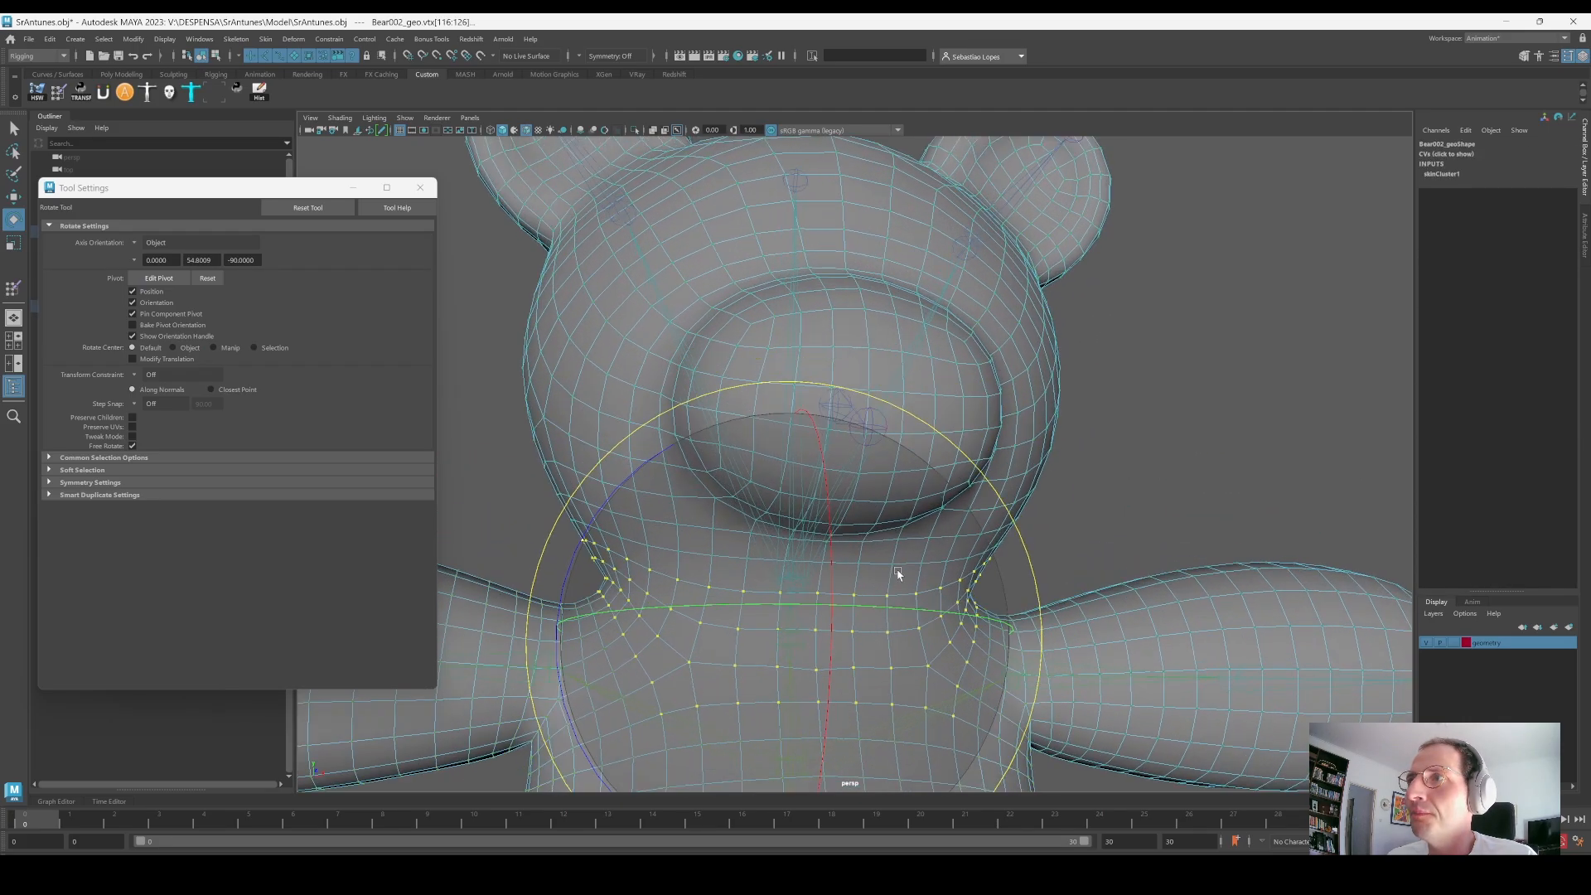
key(q)
alt+drag(898, 572, 1050, 464)
shift+double_click(978, 490)
scroll(981, 489, down, 3)
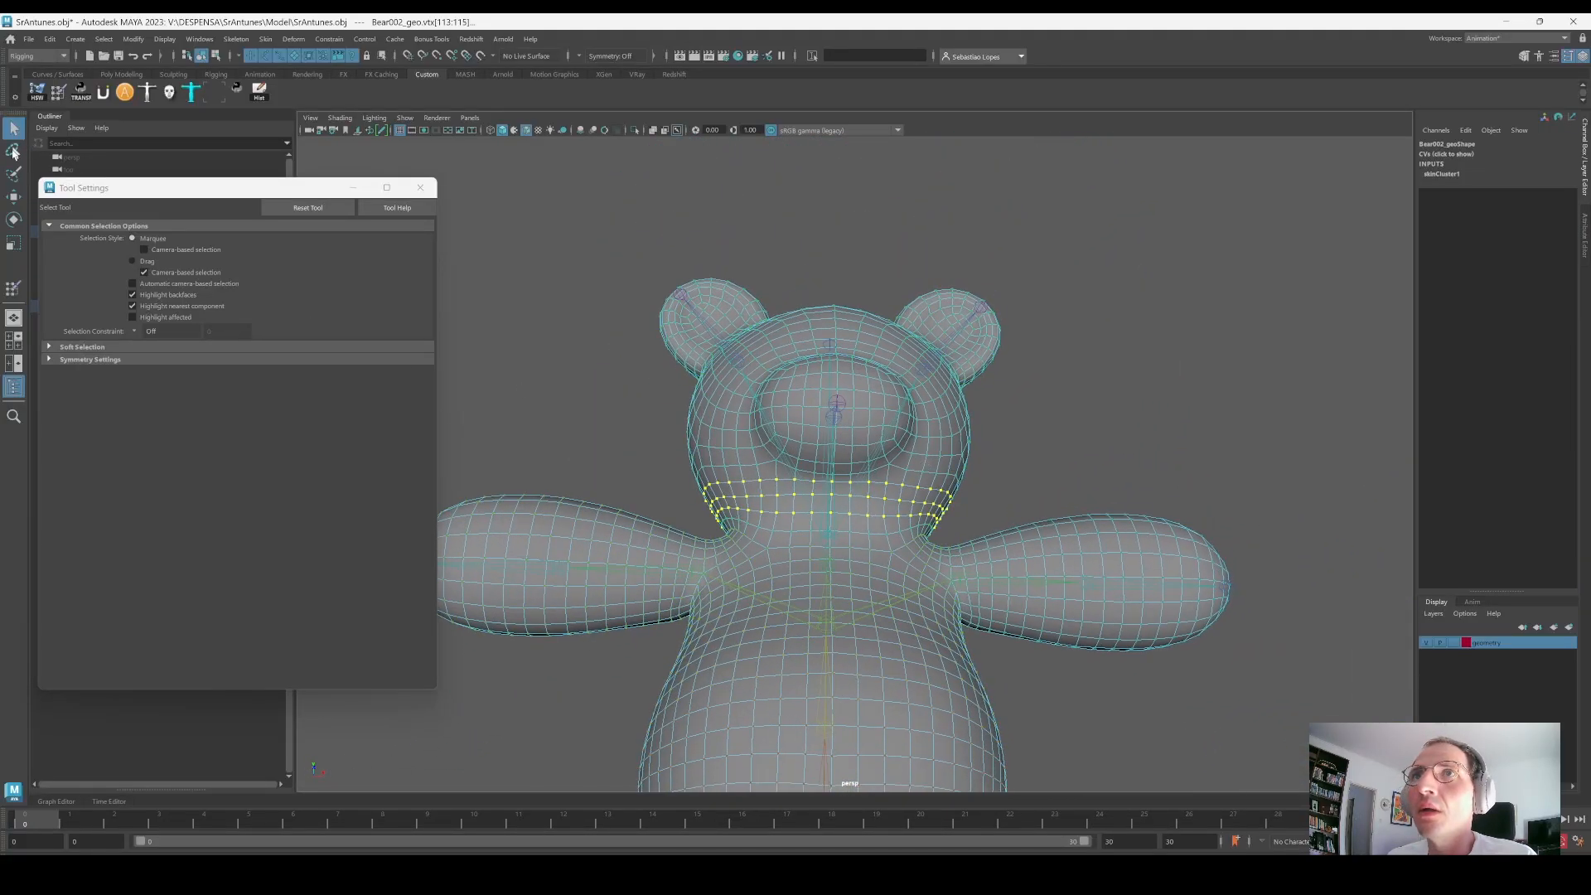
Step: Add all head and ear vertices to the neck loops with the Lasso tool, keeping joints out of the selection
click(14, 152)
alt+drag(714, 341, 746, 397)
mouse_move(1094, 269)
mouse_down()
mouse_move(651, 214)
mouse_move(666, 489)
mouse_move(1095, 286)
mouse_up()
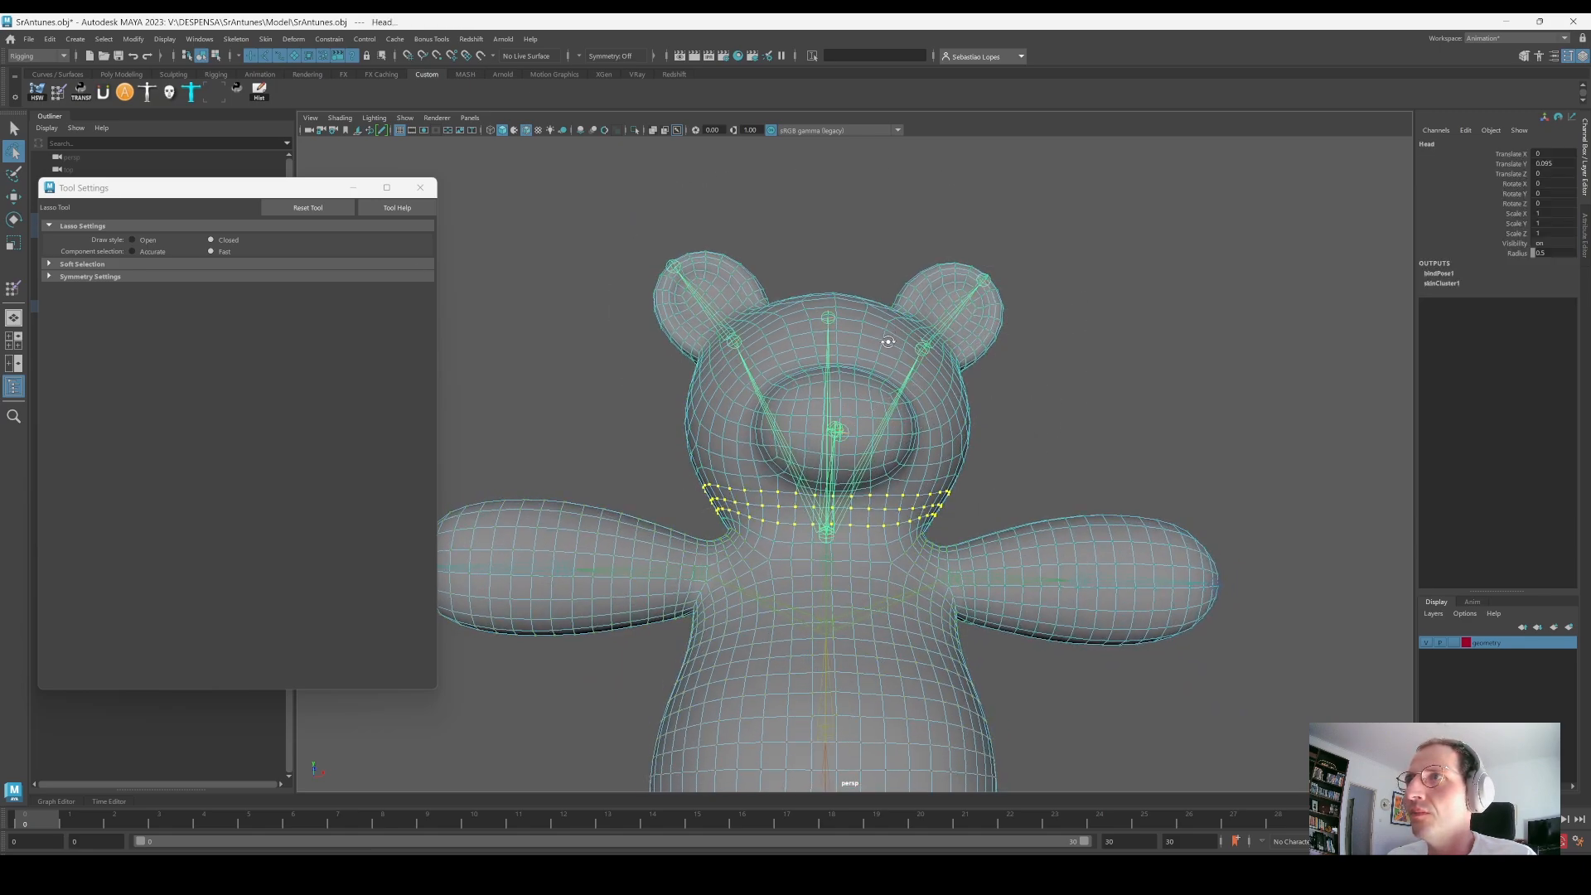
alt+drag(888, 341, 844, 325)
key(ctrl+z)
click(266, 59)
mouse_move(839, 208)
alt+mouse_down()
mouse_move(867, 200)
mouse_move(616, 263)
mouse_move(671, 499)
mouse_move(921, 502)
mouse_move(1074, 238)
alt+mouse_up()
mouse_move(1073, 331)
alt+mouse_down()
mouse_move(675, 393)
mouse_move(847, 380)
alt+mouse_up()
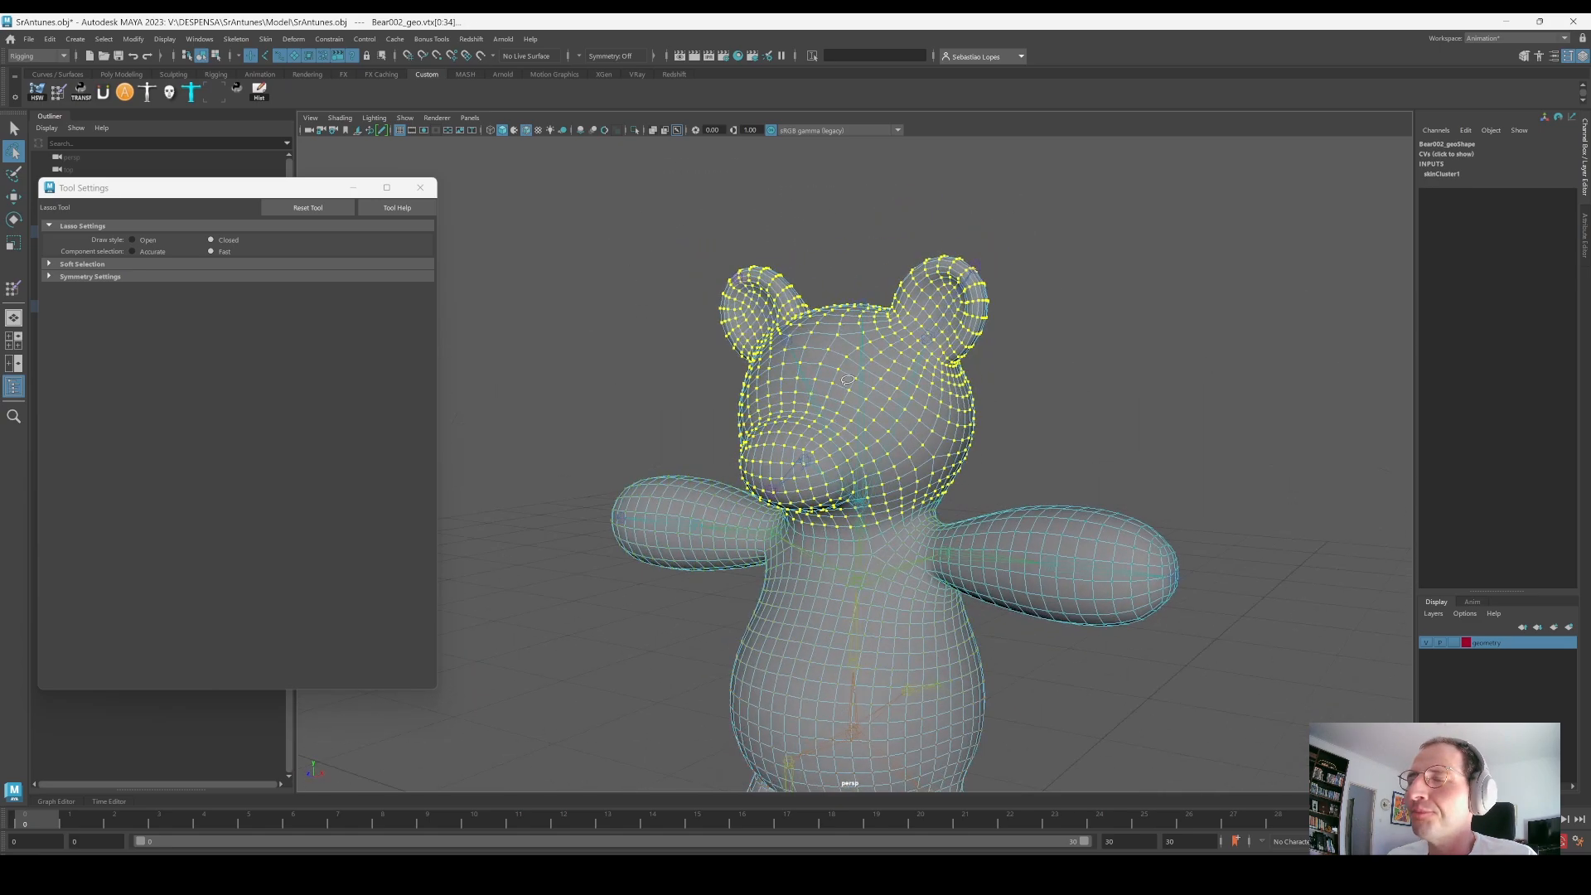
Step: Flood the selected head vertices with the Head influence using the Replace operation
click(56, 94)
click(129, 359)
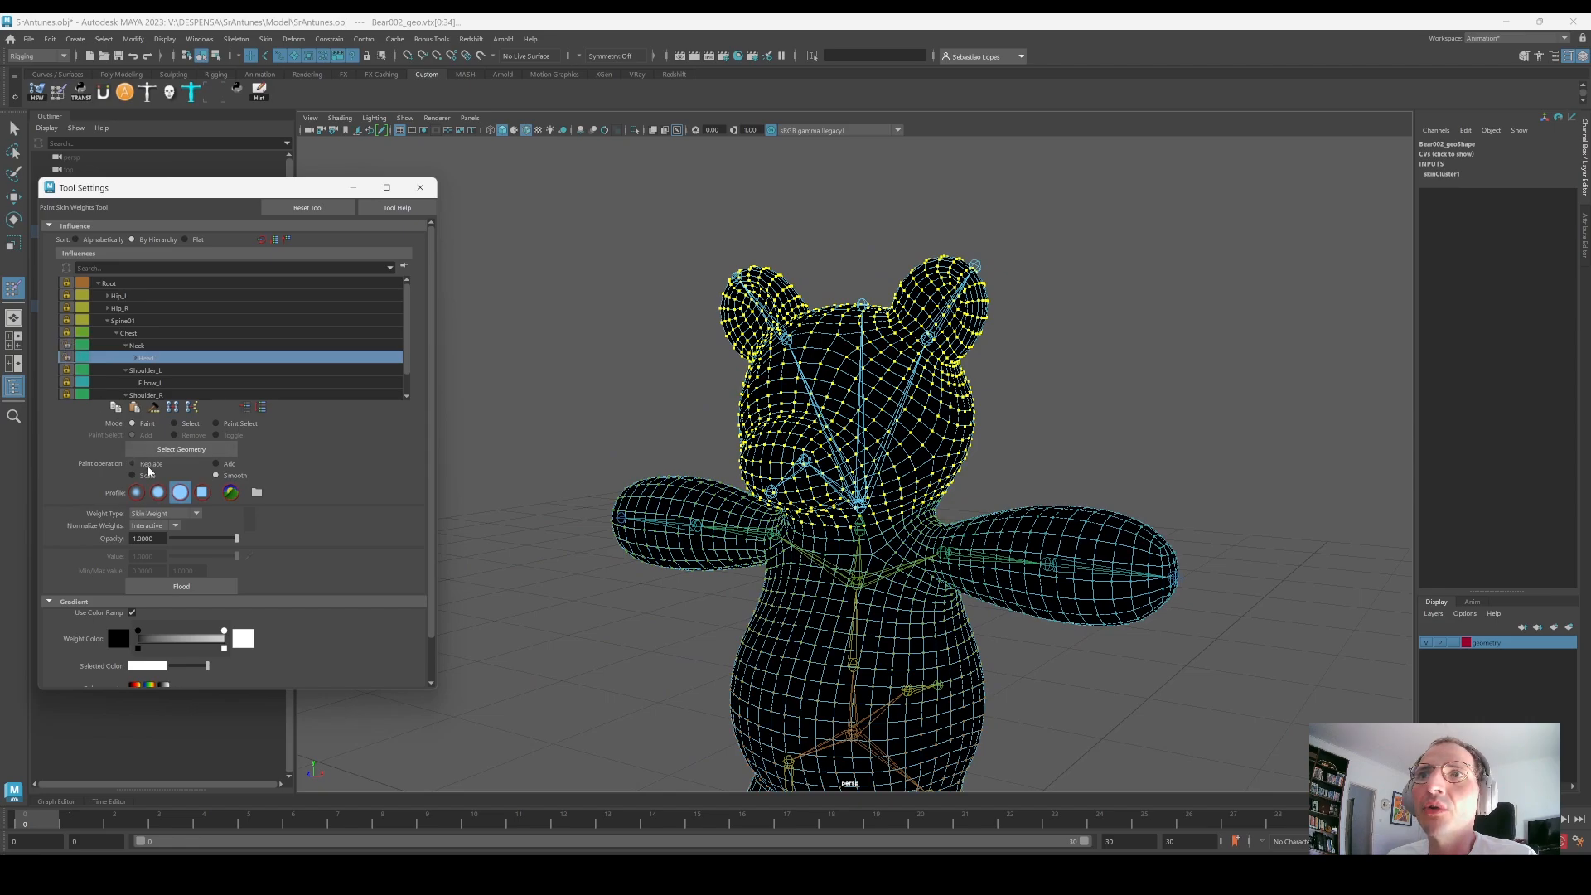
click(182, 585)
Step: Select the vertex loops around the neck along the border of the Head weights
mouse_move(823, 518)
alt+mouse_down()
mouse_move(932, 517)
mouse_move(916, 540)
mouse_move(799, 539)
alt+mouse_up()
scroll(920, 522, up, 5)
key(q)
right_drag(904, 543, 841, 530)
click(870, 551)
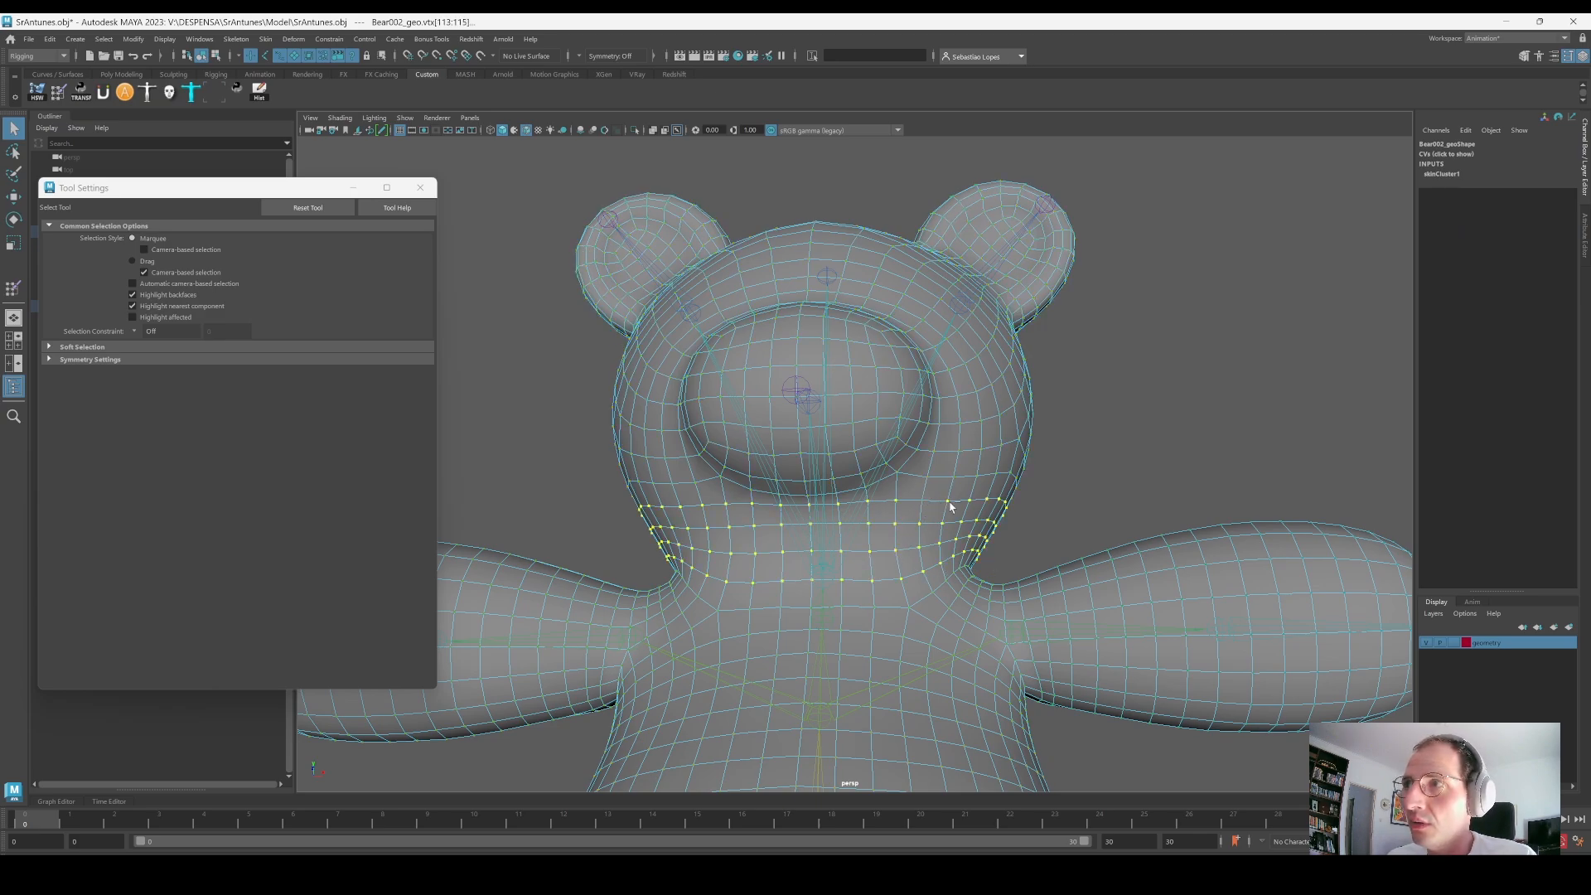
Step: Smooth the Head influence on the selected neck loops by flooding them twice at opacity 1
click(58, 91)
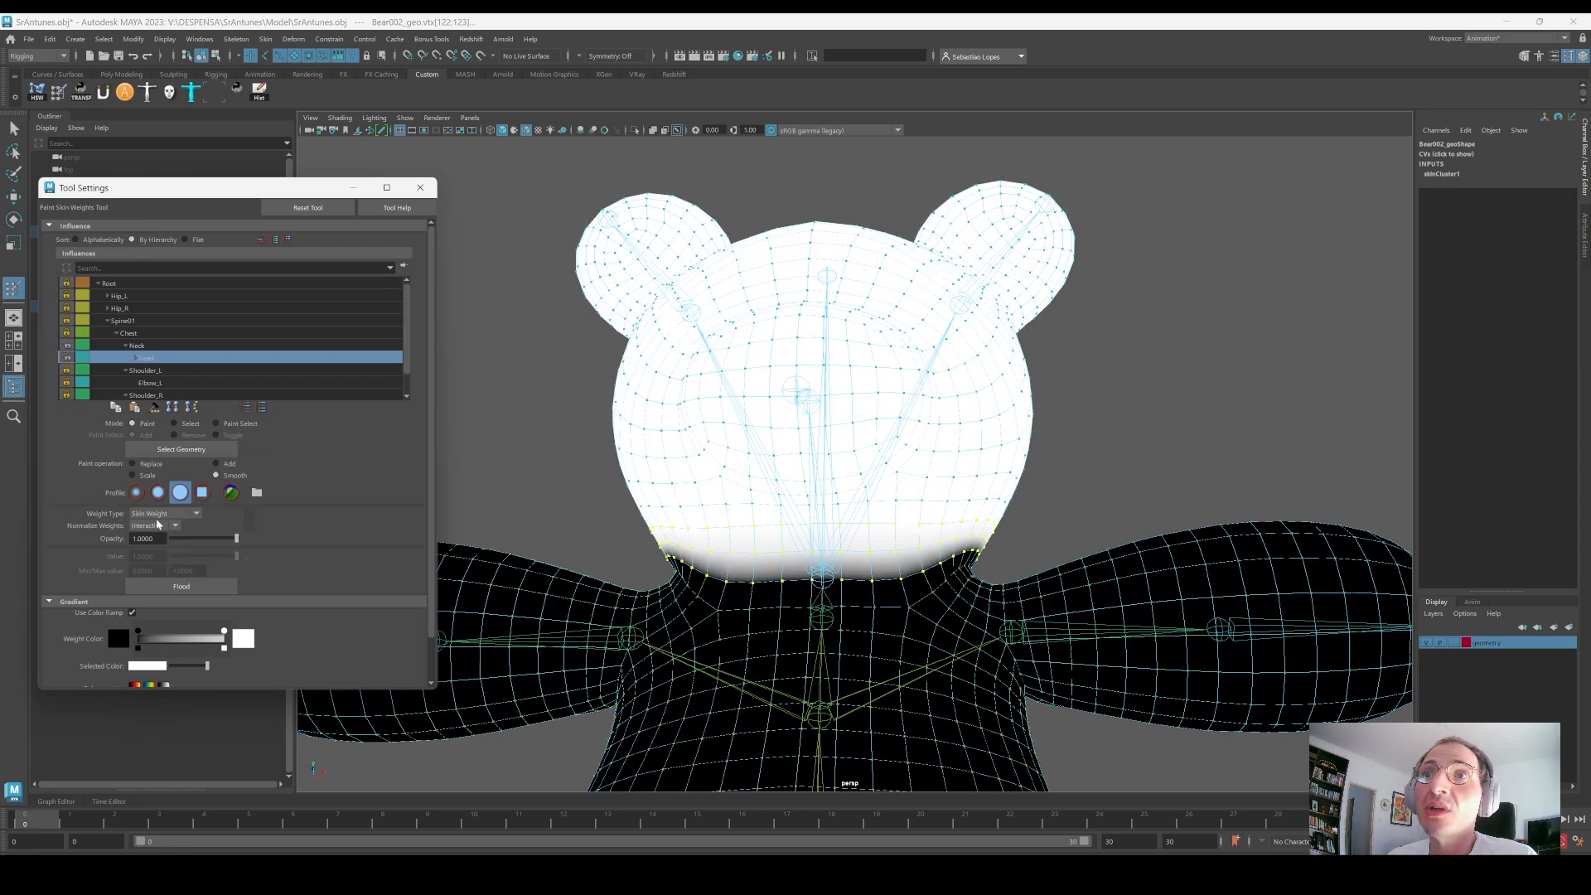
click(185, 591)
click(186, 594)
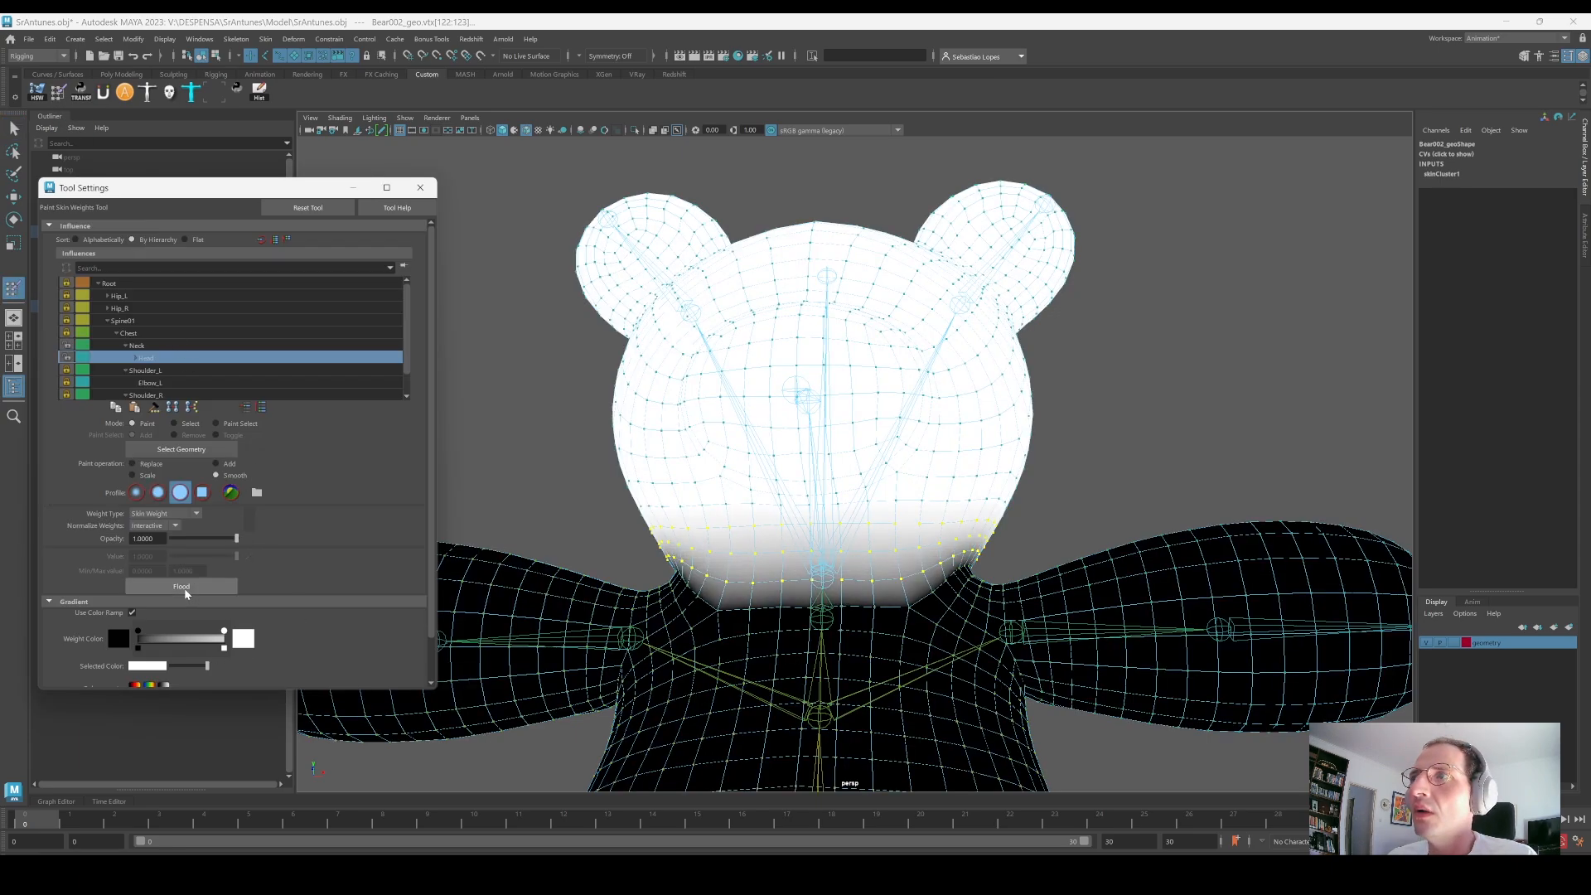
Step: Return the bear mesh to object mode and flood a Smooth pass of the Head influence over the whole mesh
alt+drag(919, 551, 944, 546)
key(q)
click(1066, 494)
click(795, 518)
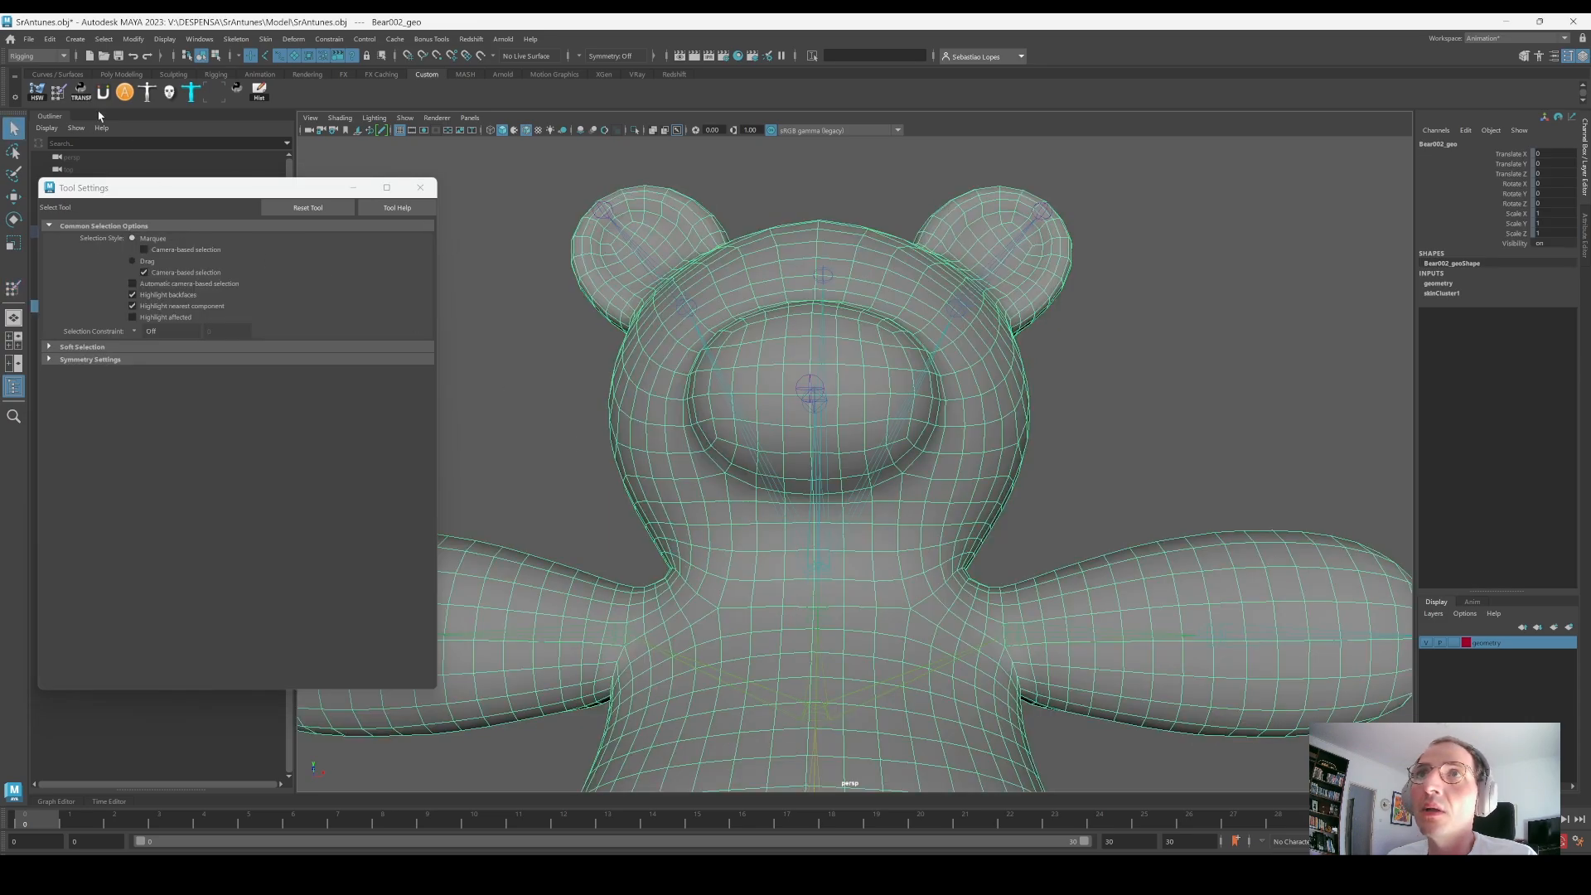
click(59, 91)
click(182, 585)
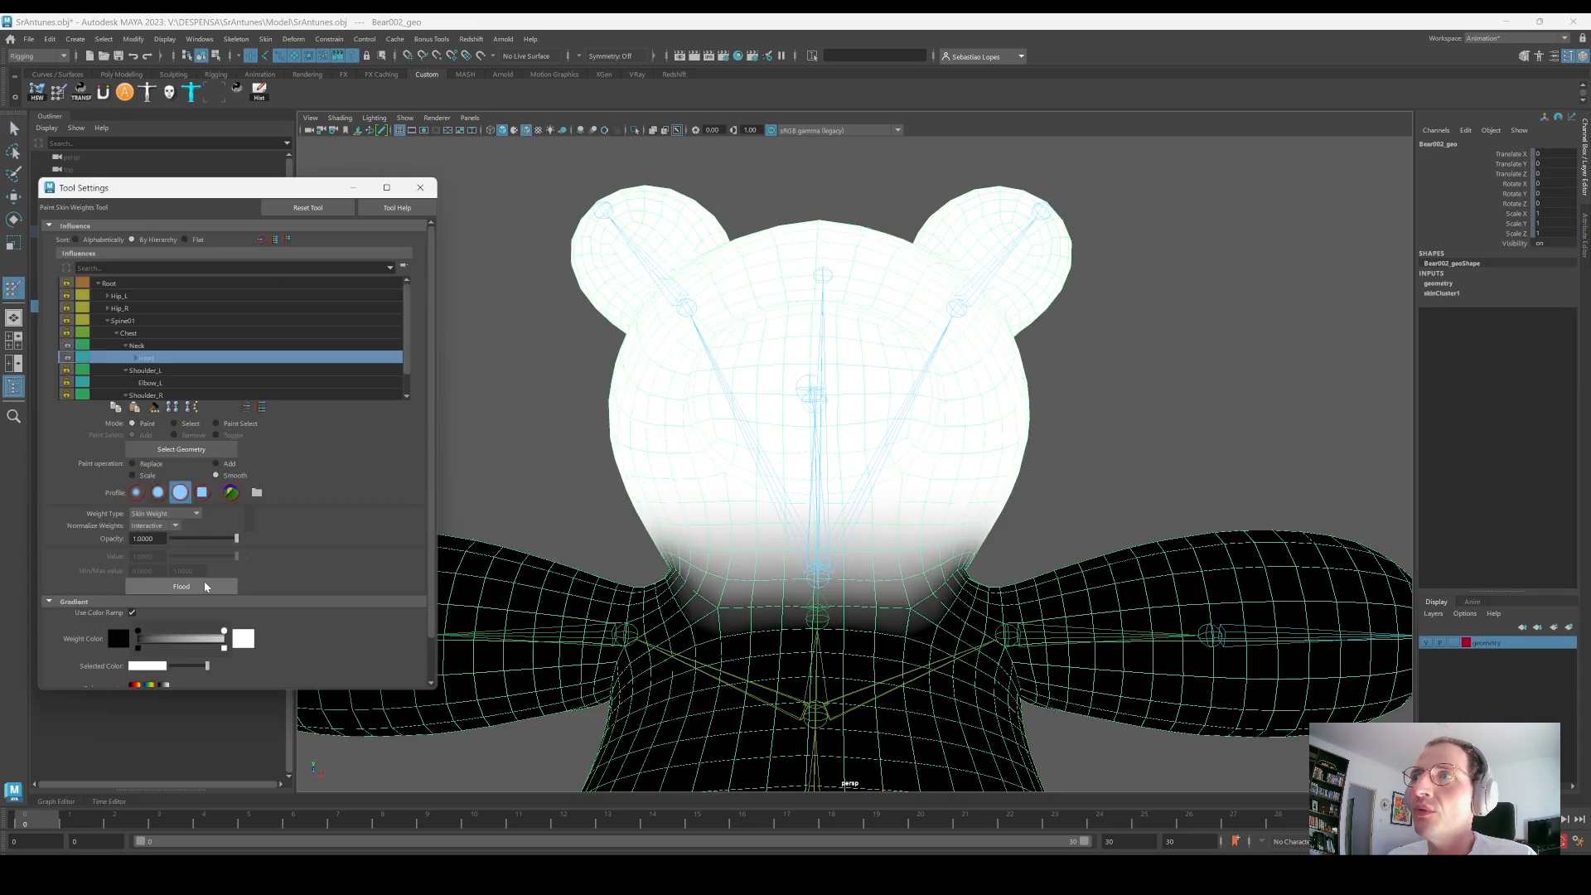
Step: Test-rotate the Head joint to check how the head deforms, and undo the rotation
alt+drag(1051, 518, 1122, 464)
key(q)
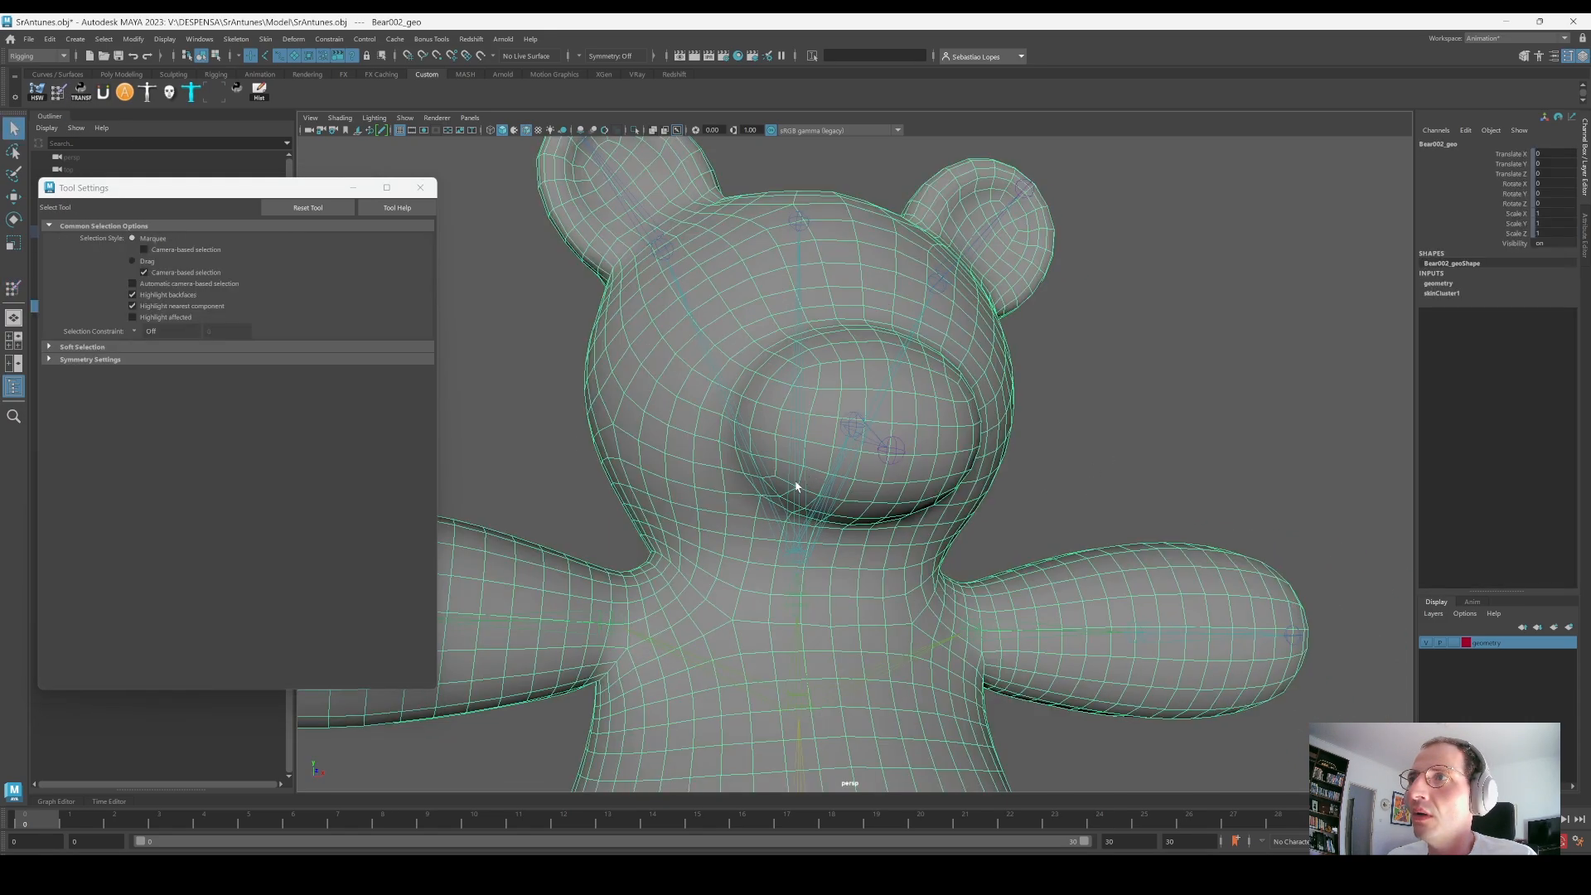
key(e)
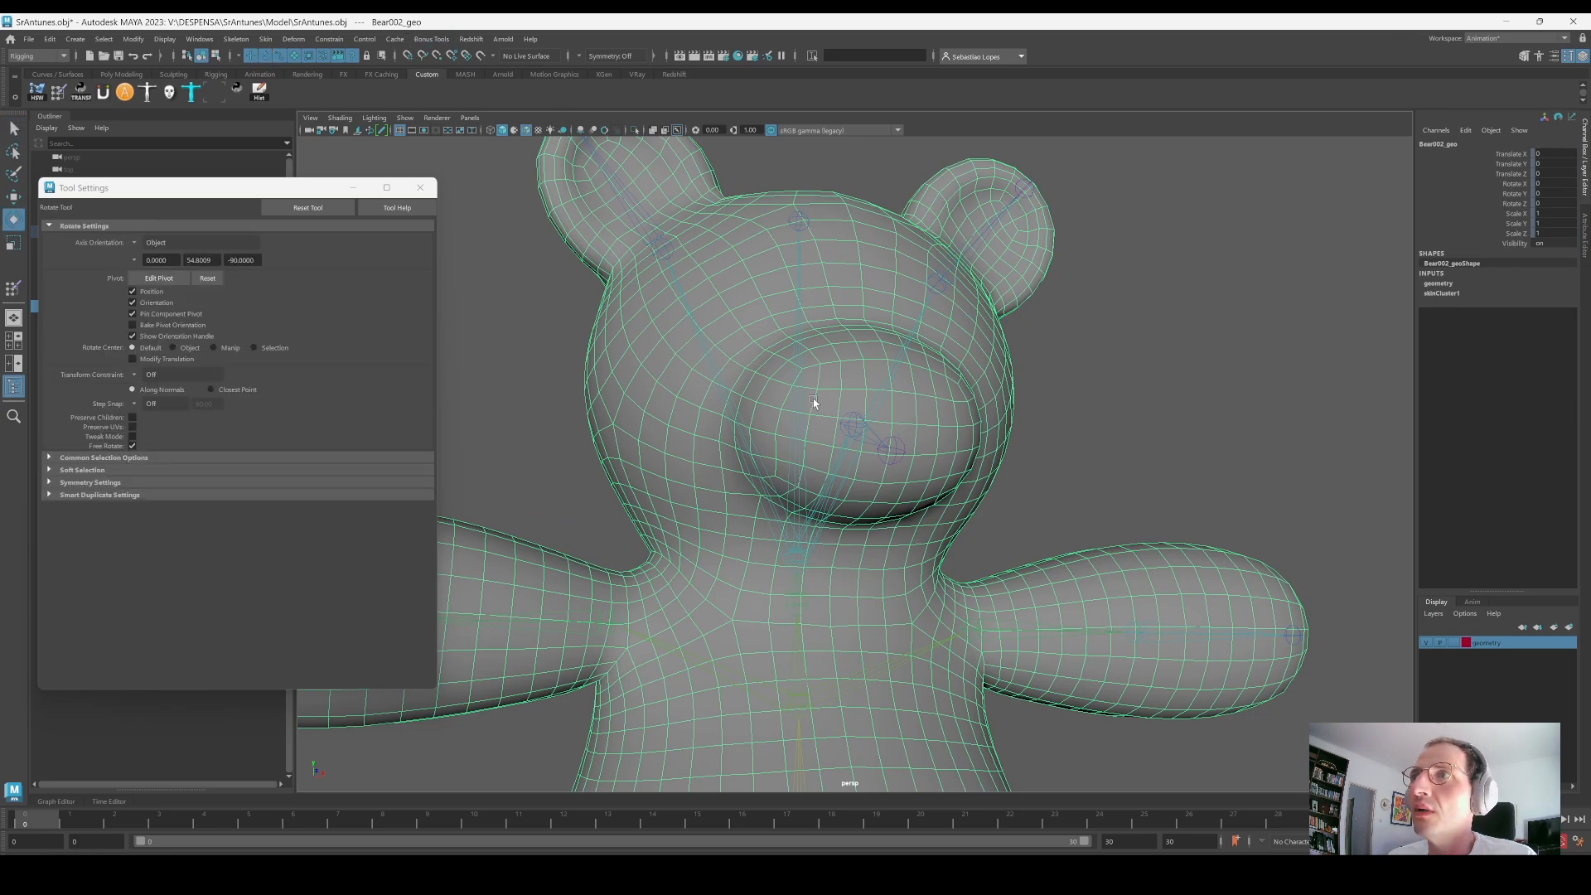
click(818, 498)
alt+drag(852, 594, 880, 621)
key(ctrl+z)
scroll(882, 396, down, 3)
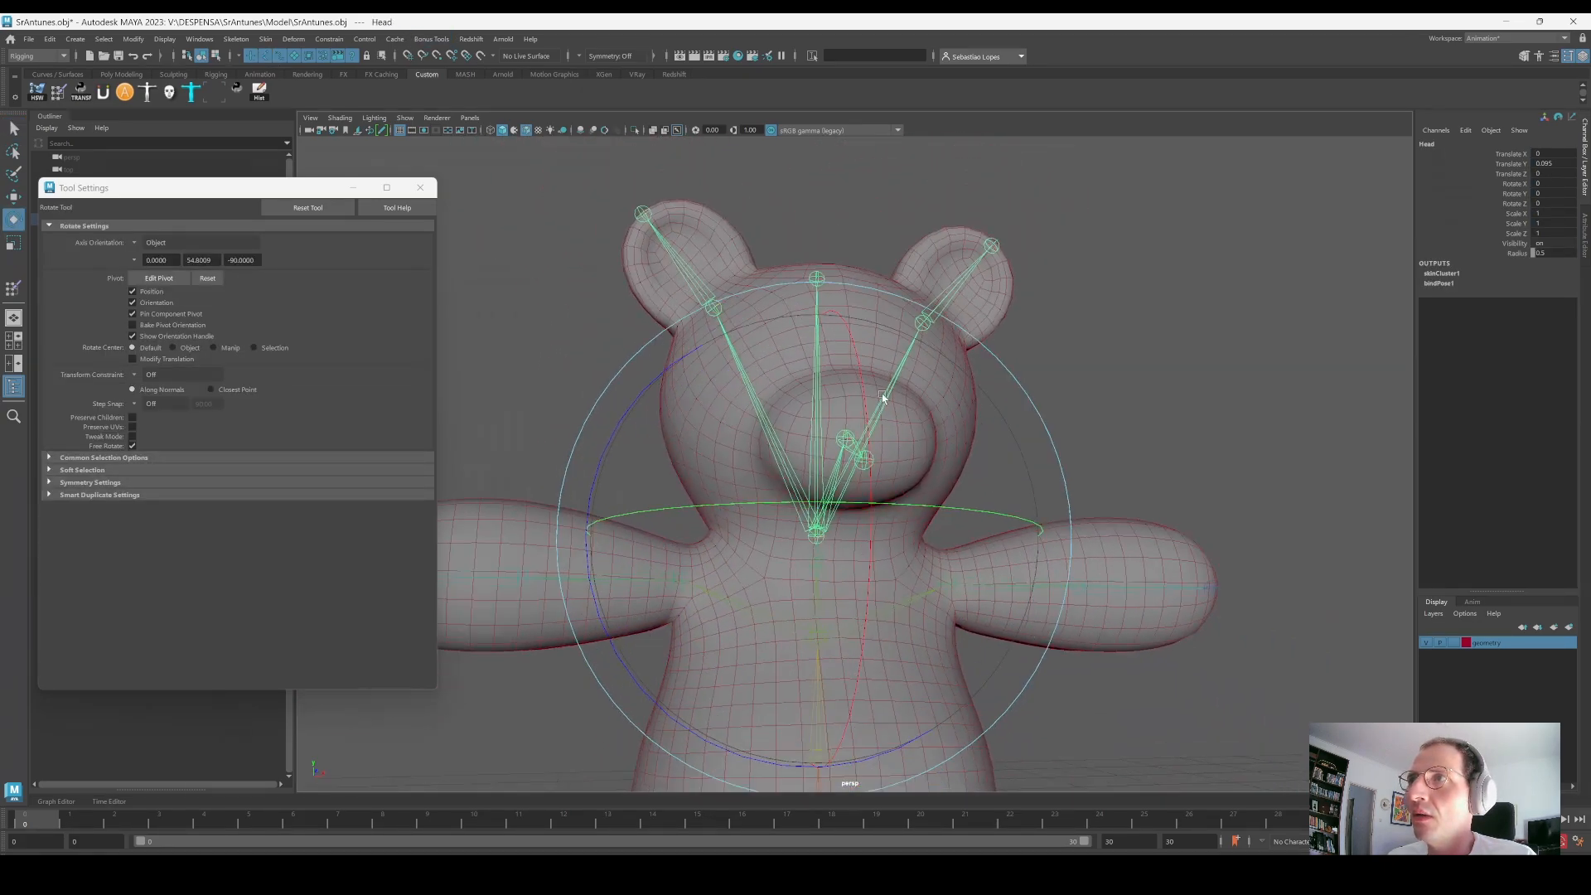
mouse_move(882, 397)
alt+mouse_down()
mouse_move(845, 401)
mouse_move(859, 444)
mouse_move(873, 419)
alt+mouse_up()
scroll(898, 405, down, 3)
Step: Select the bear mesh and switch it to vertex component mode around the left ear
key(q)
click(1033, 414)
scroll(888, 401, up, 5)
alt+middle_drag(1019, 386, 851, 478)
click(929, 482)
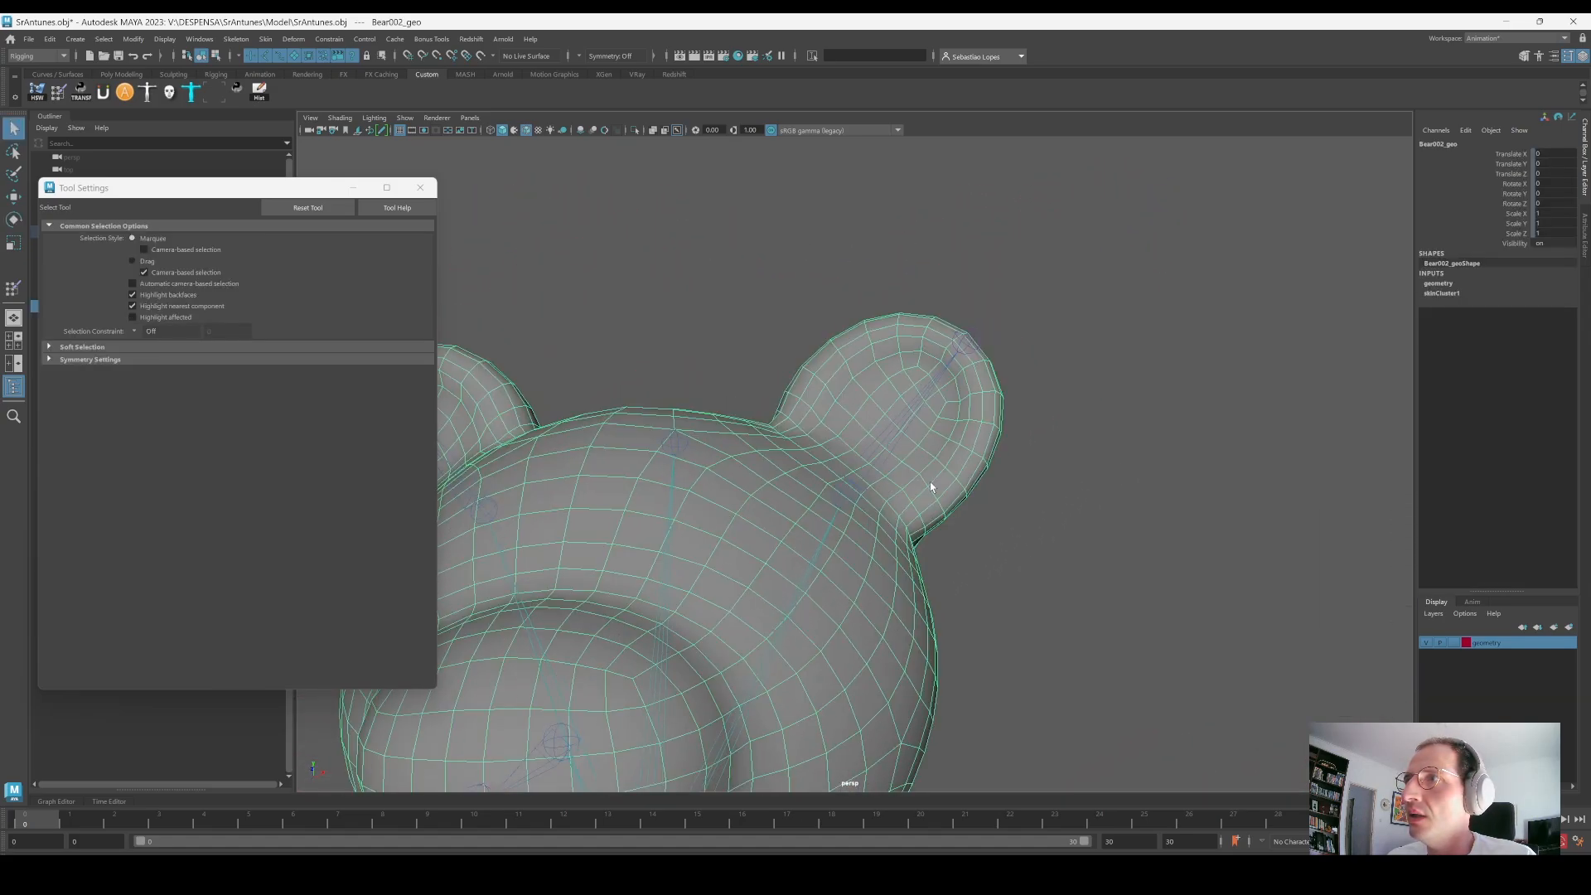
right_click(930, 486)
right_drag(930, 486, 867, 483)
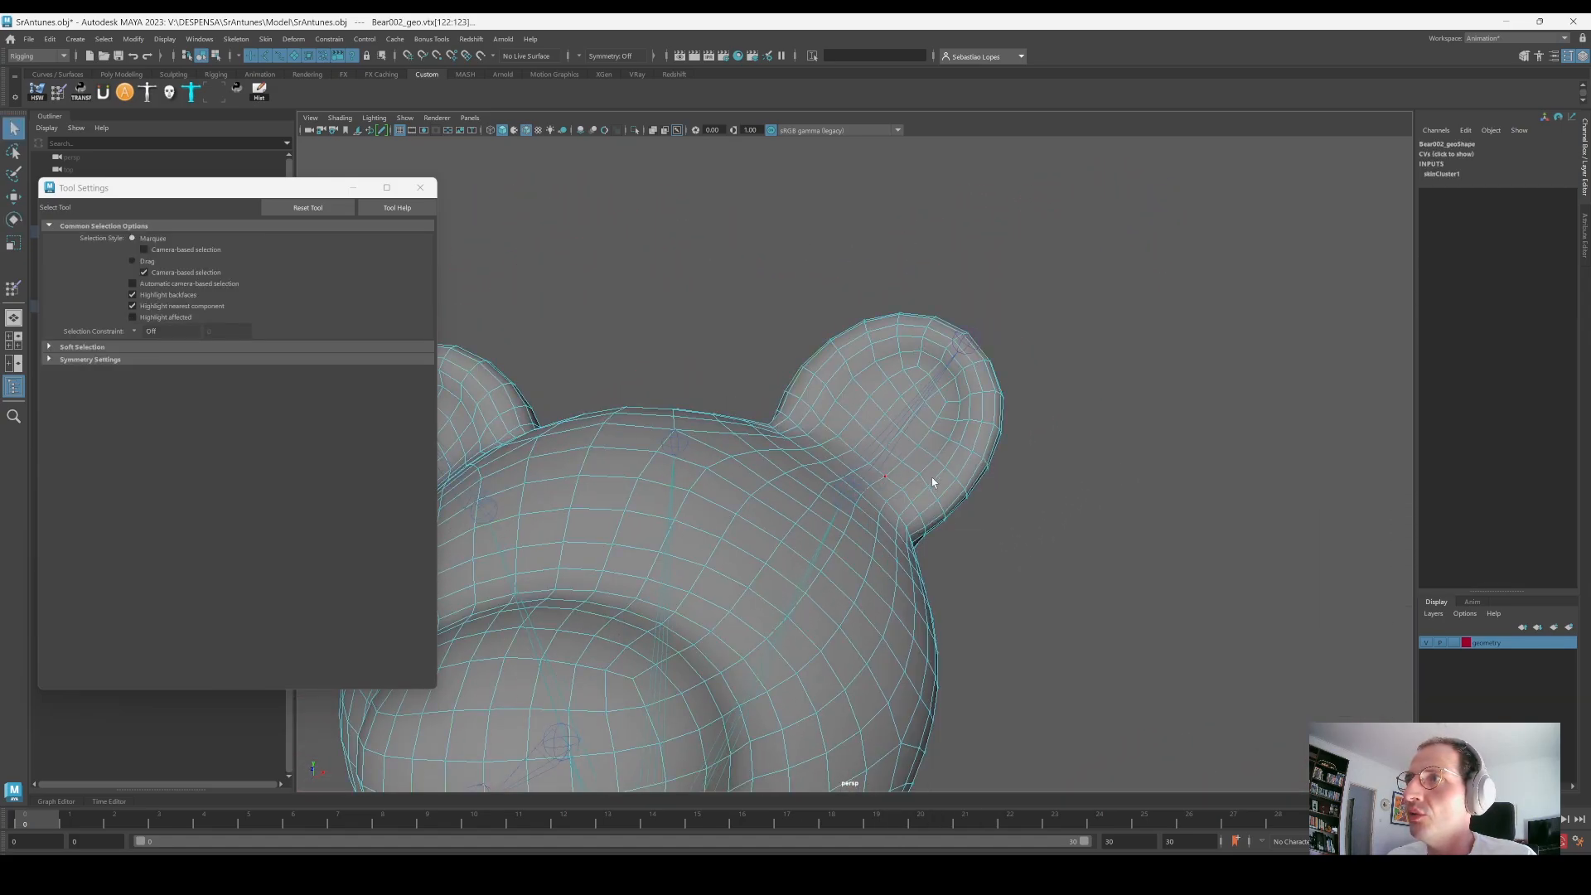
Step: Try to select the vertices of the left ear row by row from its base, and clear the selection
scroll(976, 497, up, 3)
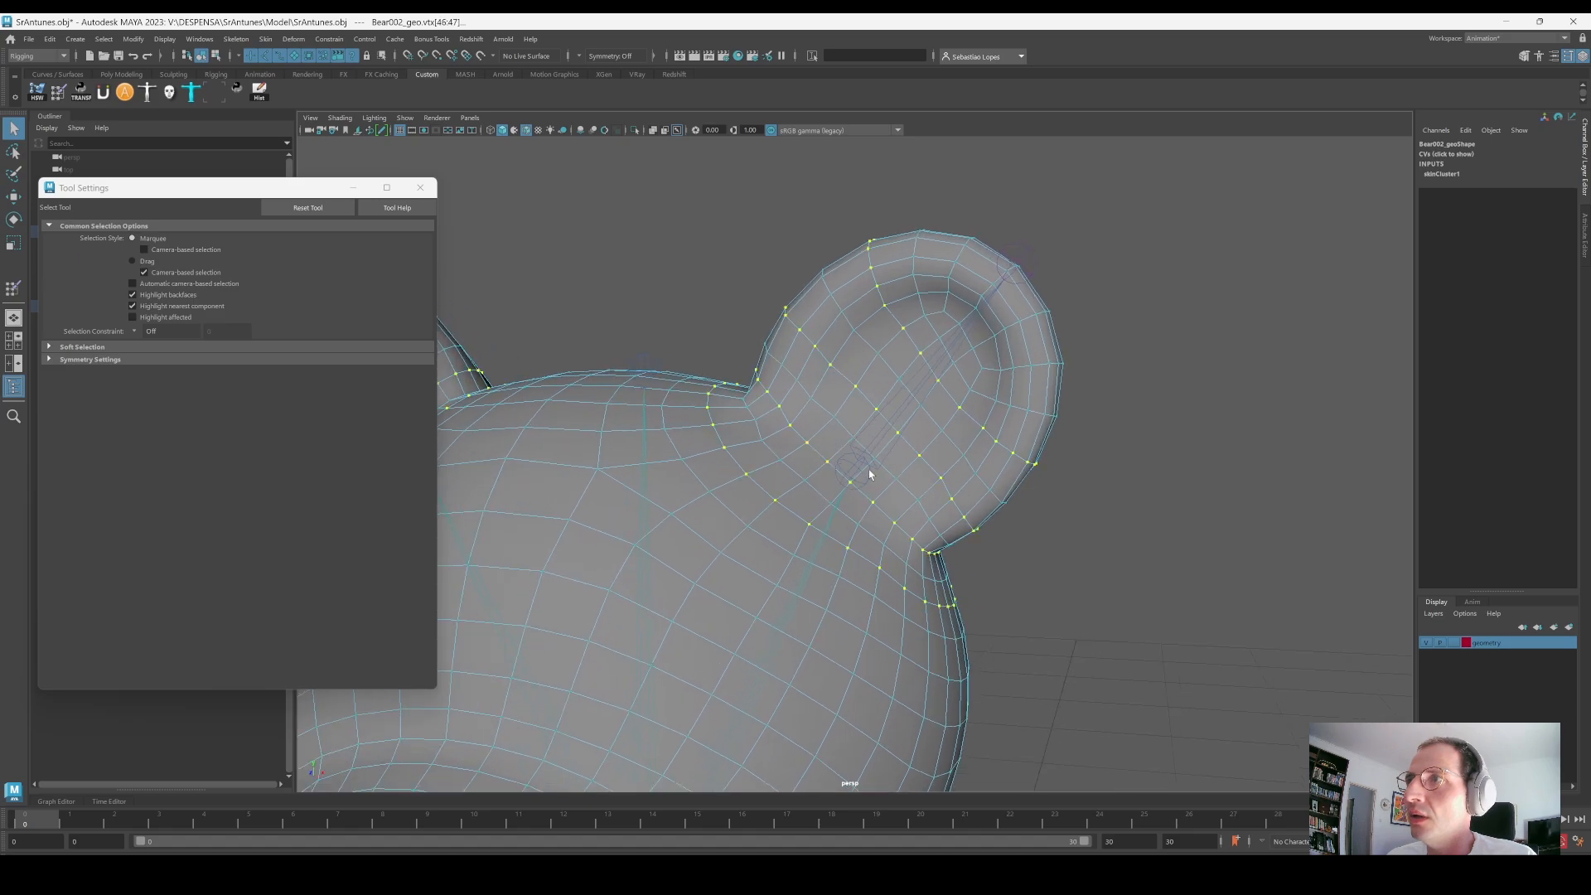
alt+drag(868, 469, 944, 489)
alt+right_drag(945, 490, 864, 481)
alt+middle_drag(863, 482, 979, 488)
alt+drag(905, 359, 830, 371)
alt+drag(883, 460, 912, 459)
alt+right_drag(926, 477, 1031, 479)
click(1190, 527)
click(969, 466)
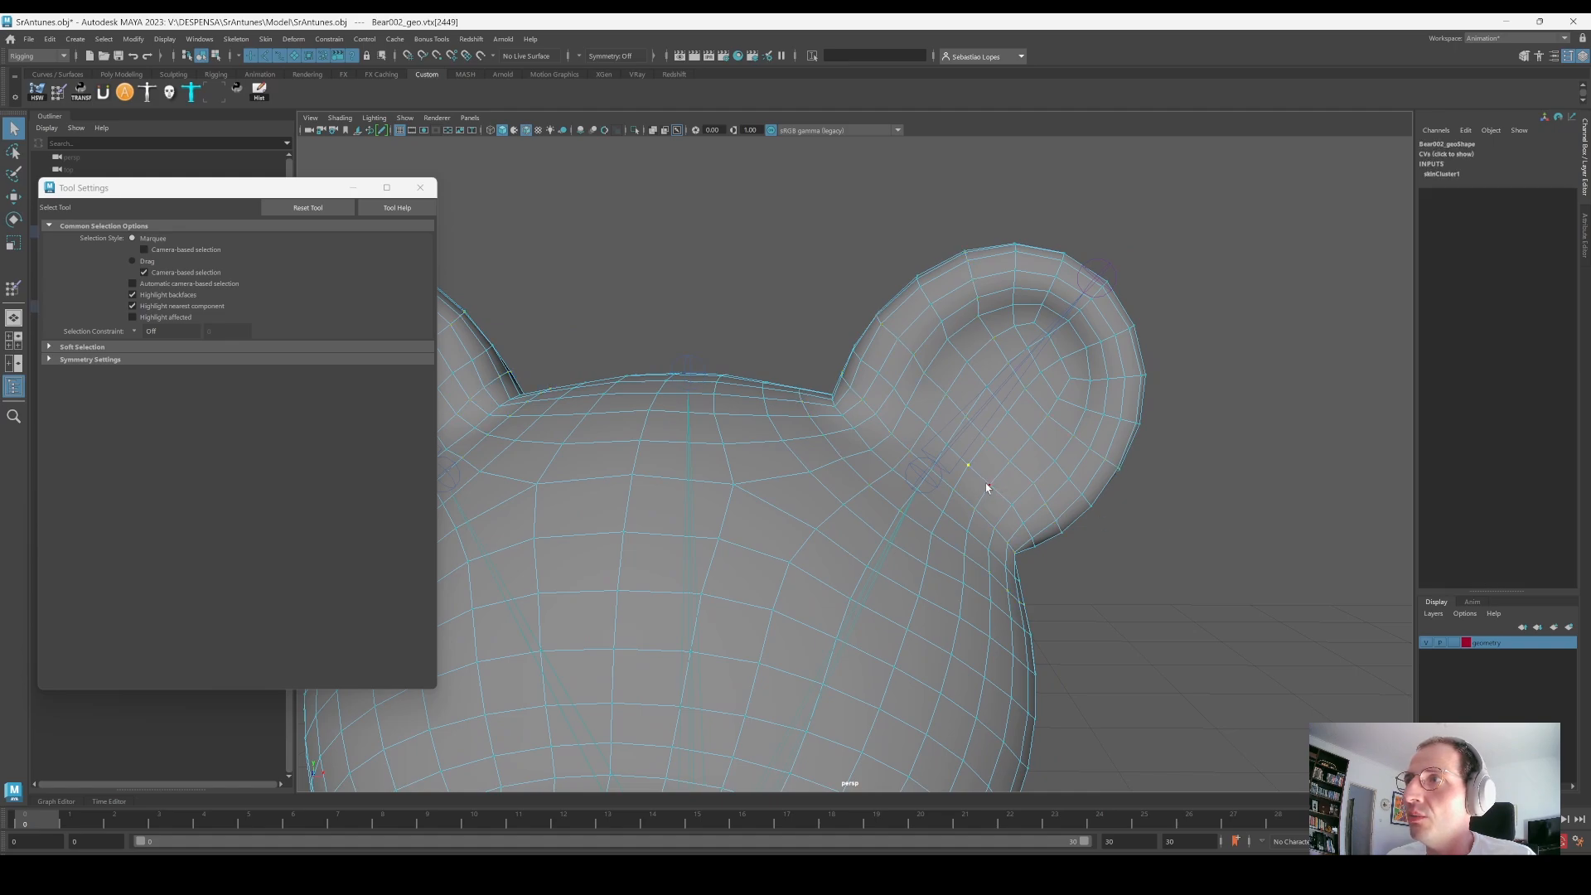
alt+drag(1122, 545, 849, 308)
alt+middle_drag(849, 308, 913, 561)
alt+drag(951, 484, 748, 454)
alt+right_drag(748, 454, 986, 505)
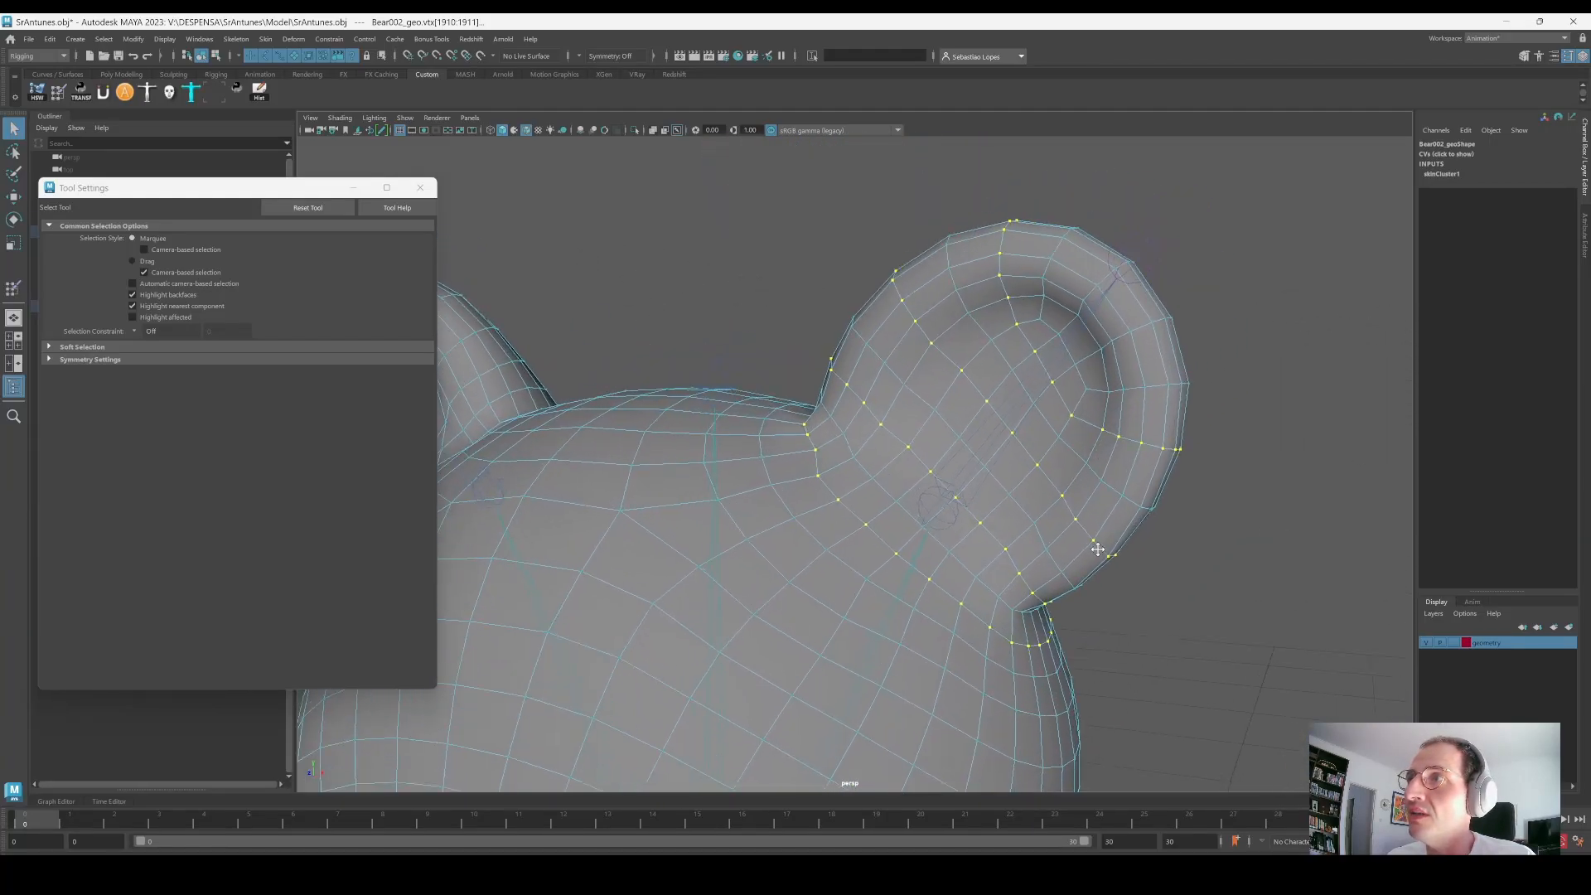
alt+drag(985, 505, 978, 534)
alt+right_drag(977, 534, 873, 502)
alt+drag(874, 502, 858, 517)
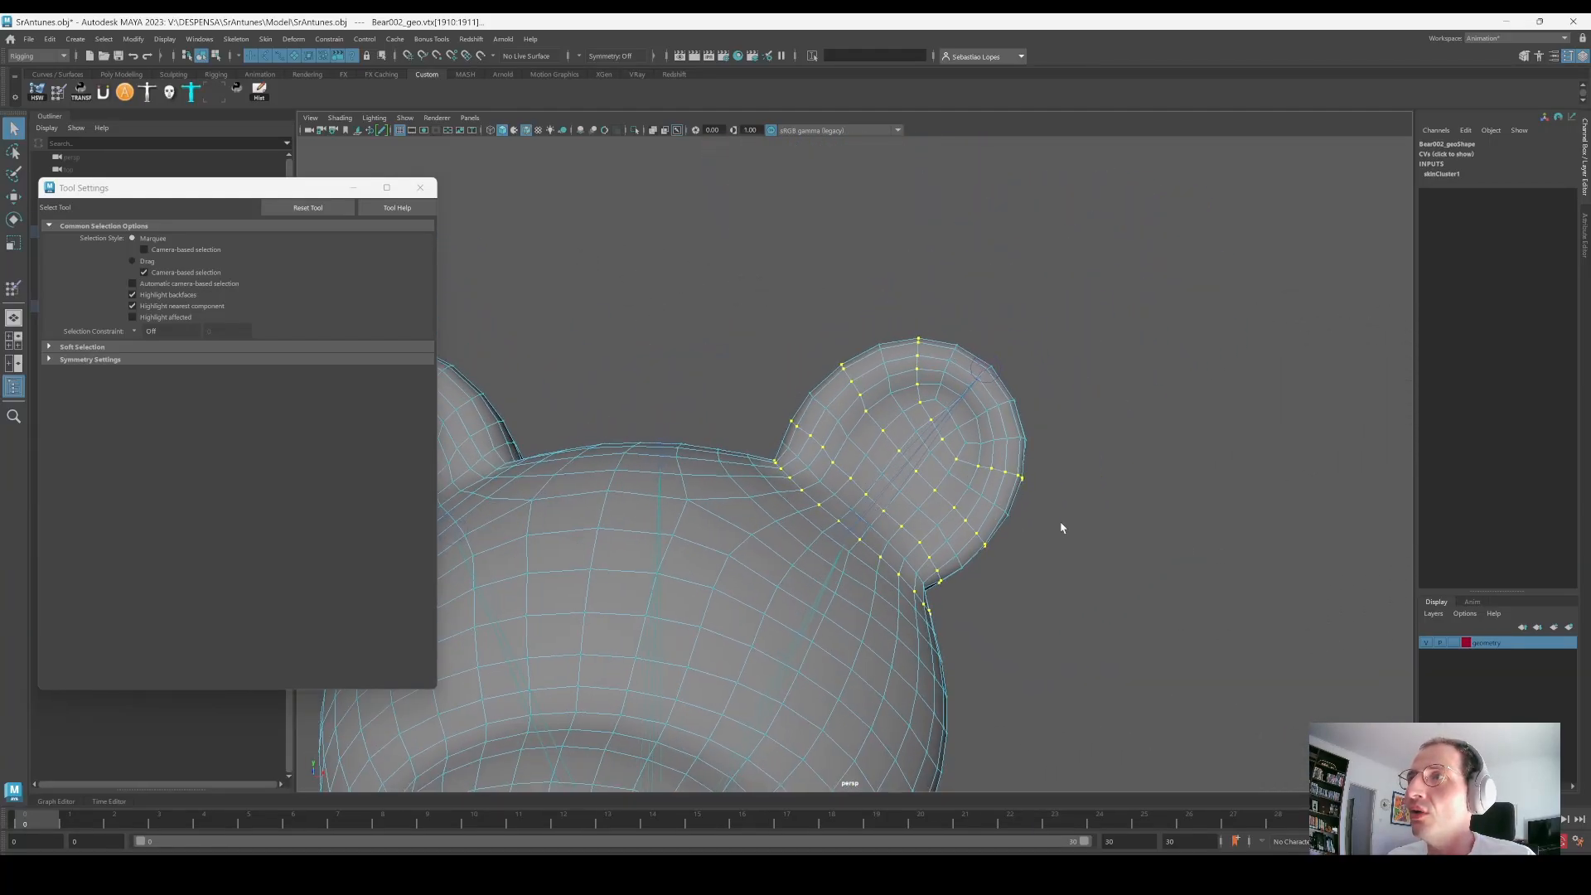
click(1061, 529)
Step: Try to select the left ear's vertices with the Lasso tool
click(13, 152)
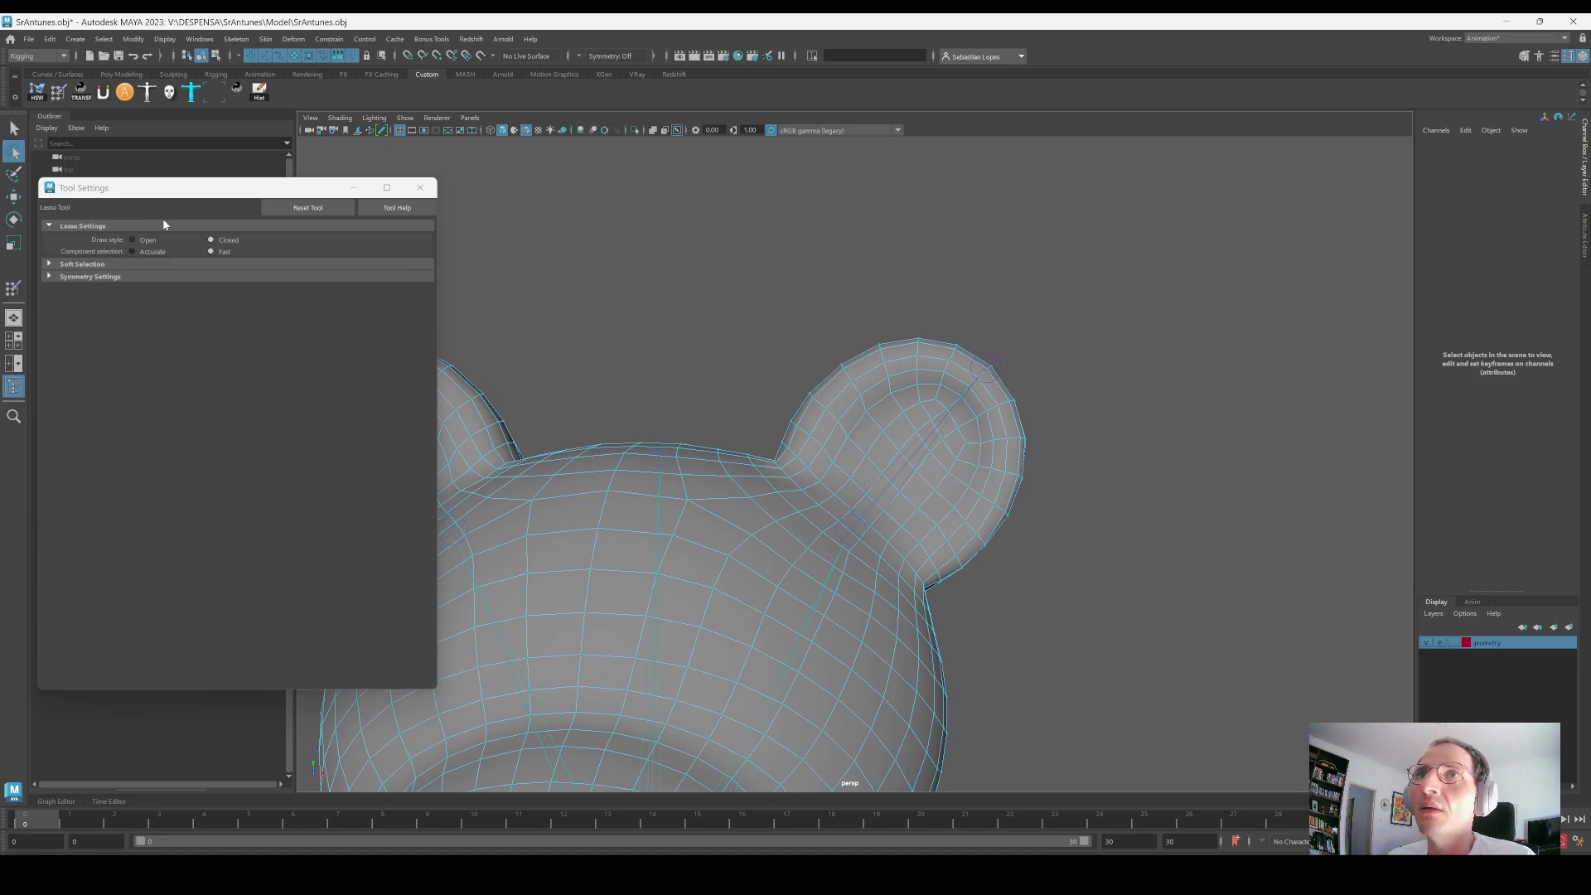
alt+drag(836, 439, 895, 430)
mouse_move(1037, 300)
mouse_down()
mouse_move(768, 306)
mouse_move(758, 419)
mouse_move(786, 464)
mouse_move(941, 585)
mouse_move(1036, 308)
mouse_up()
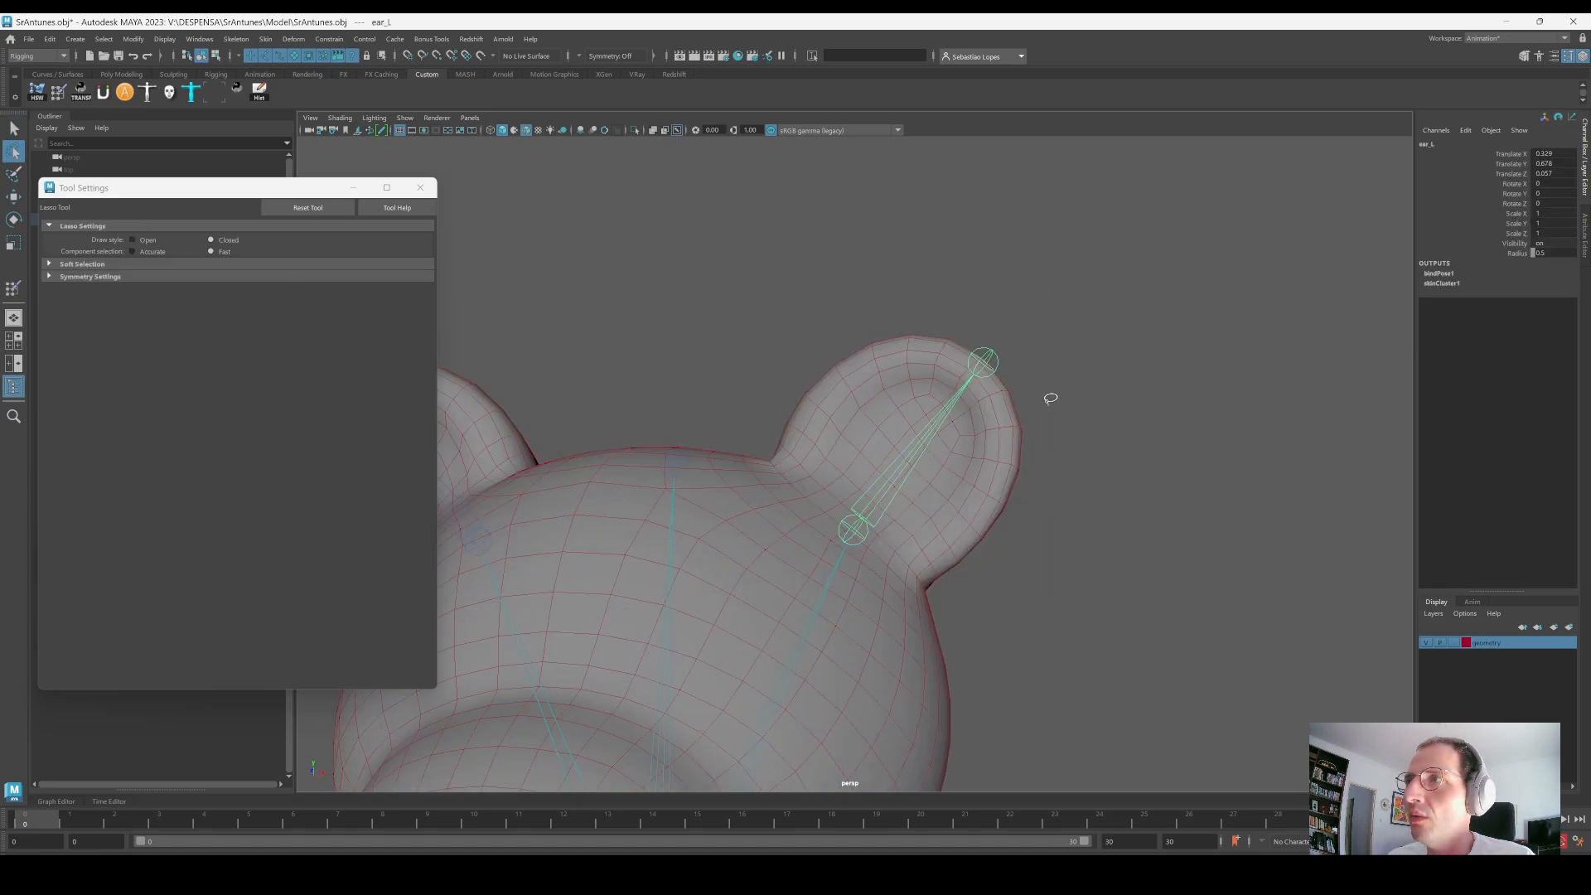
Step: Exclude joints from viewport selection and put the bear mesh back into vertex component mode
click(266, 57)
alt+drag(762, 290, 818, 309)
key(q)
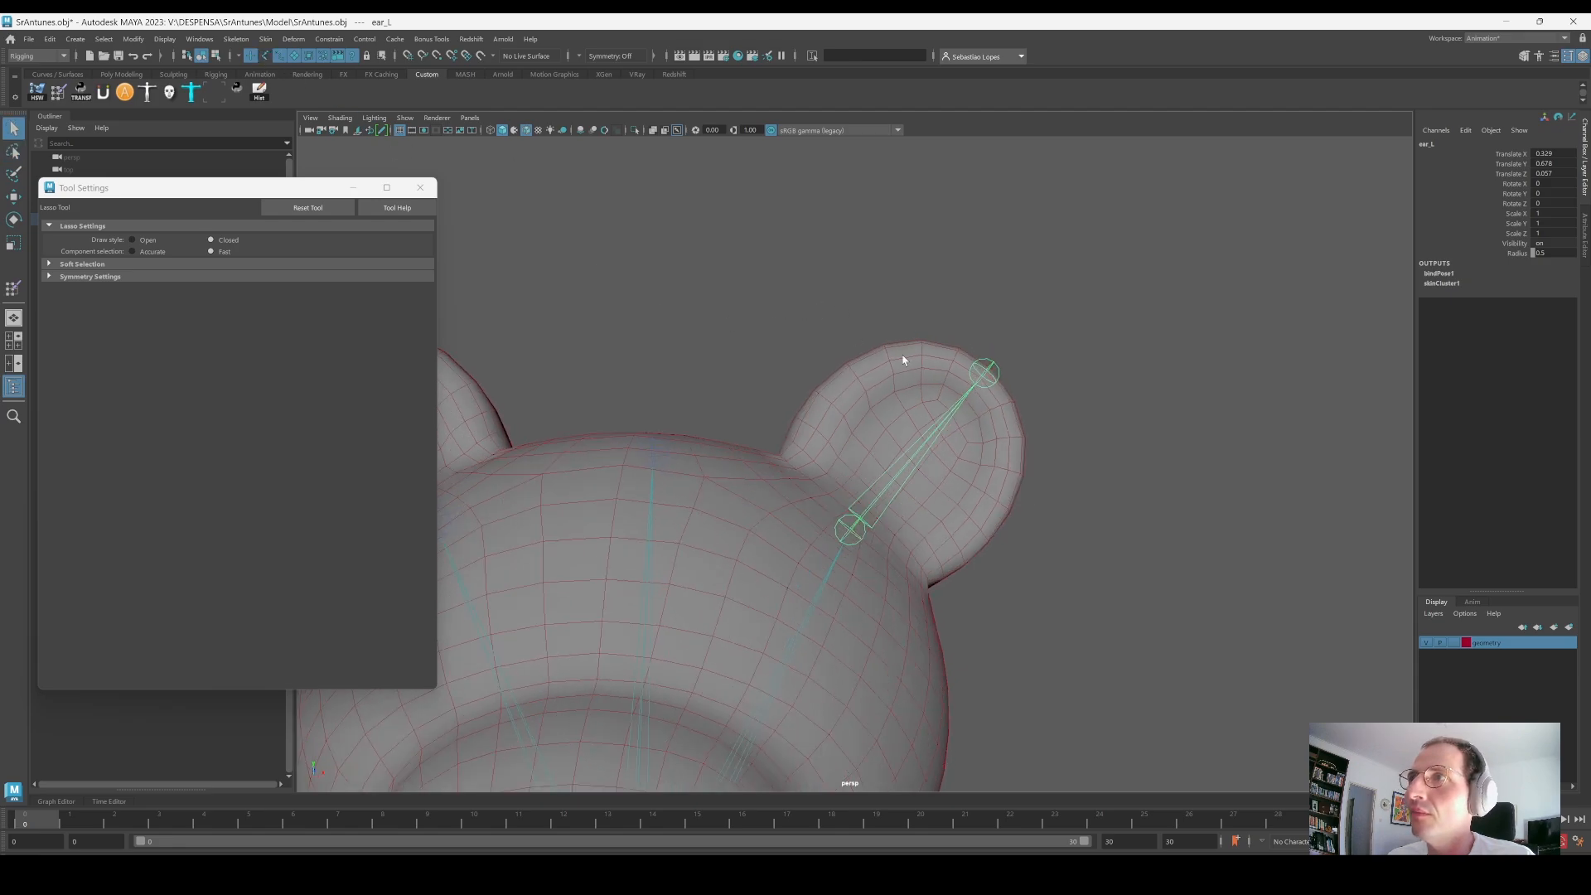
click(907, 369)
right_drag(910, 377, 818, 383)
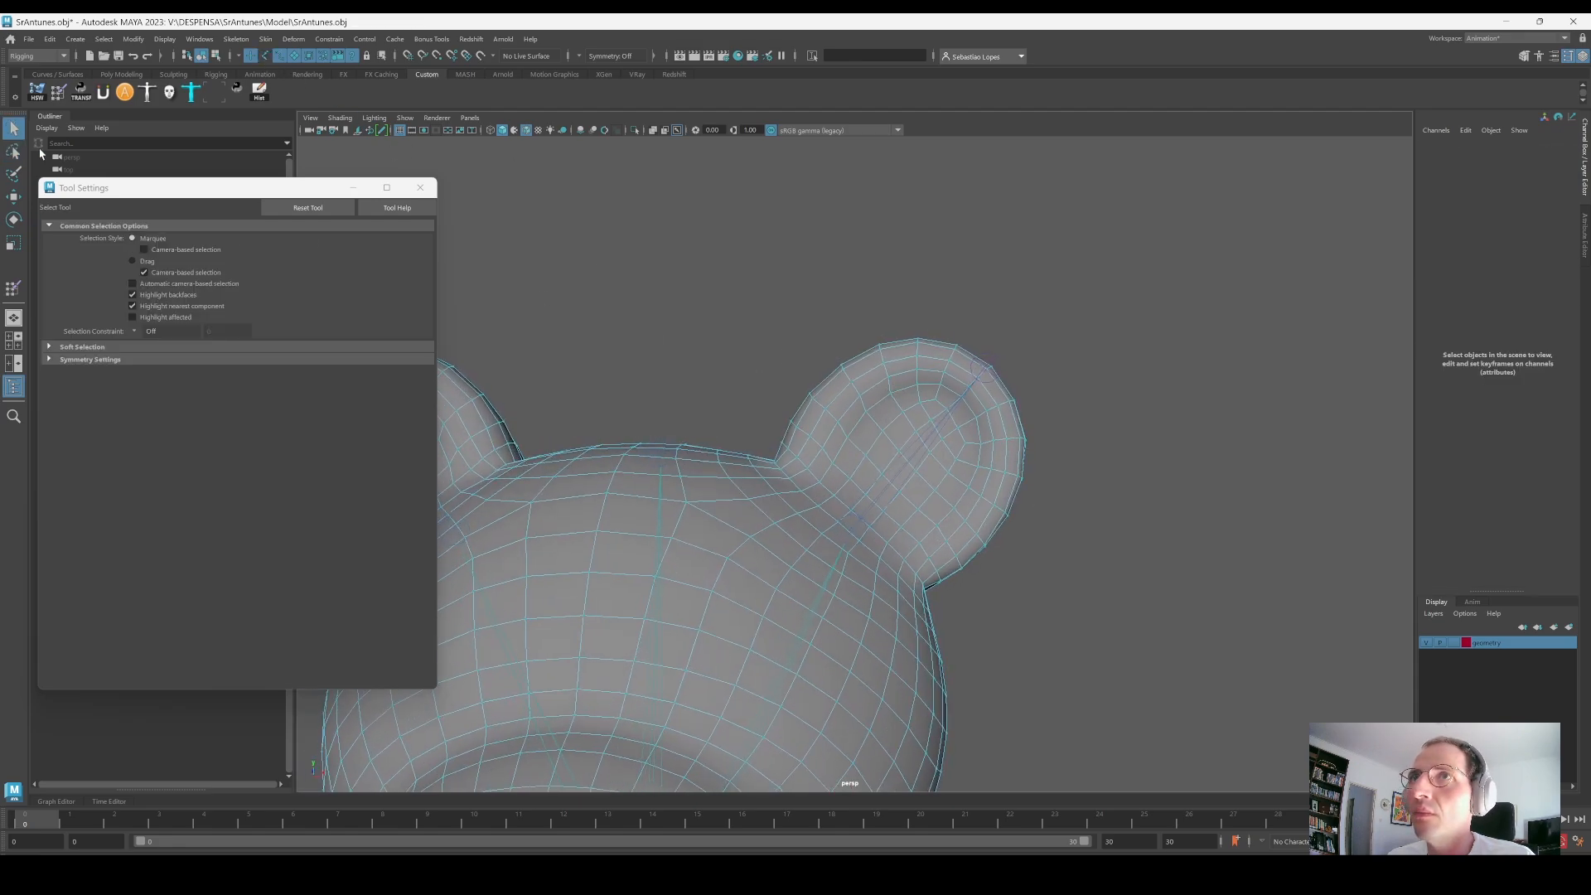
Step: Paint-select the vertices on the front of the left ear with the Paint Selection tool
click(14, 151)
click(14, 174)
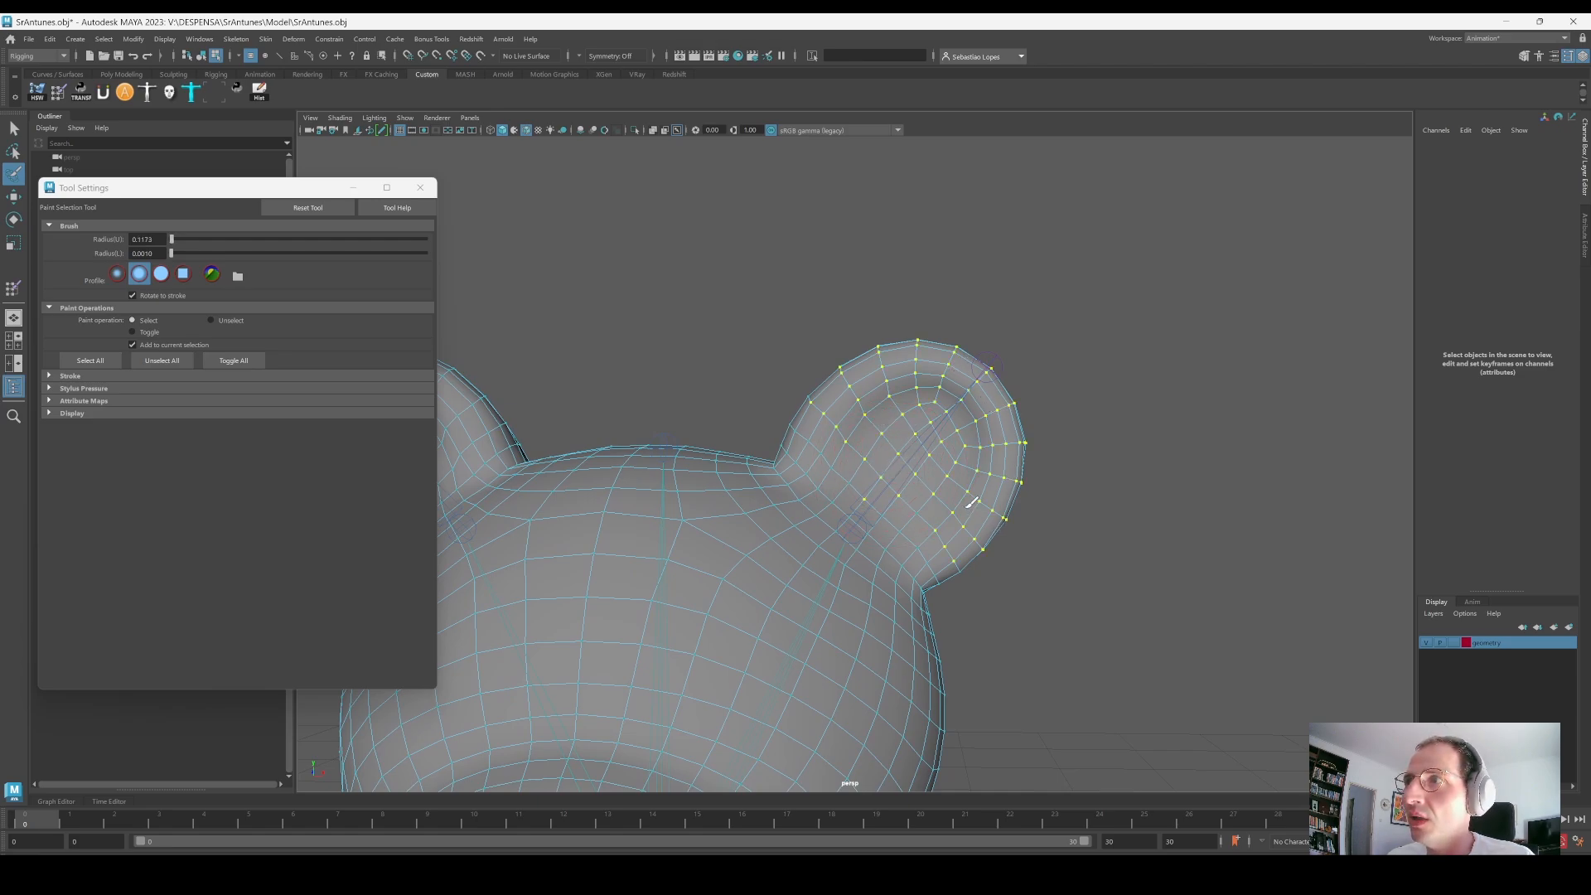
drag(894, 423, 967, 466)
alt+drag(968, 466, 959, 449)
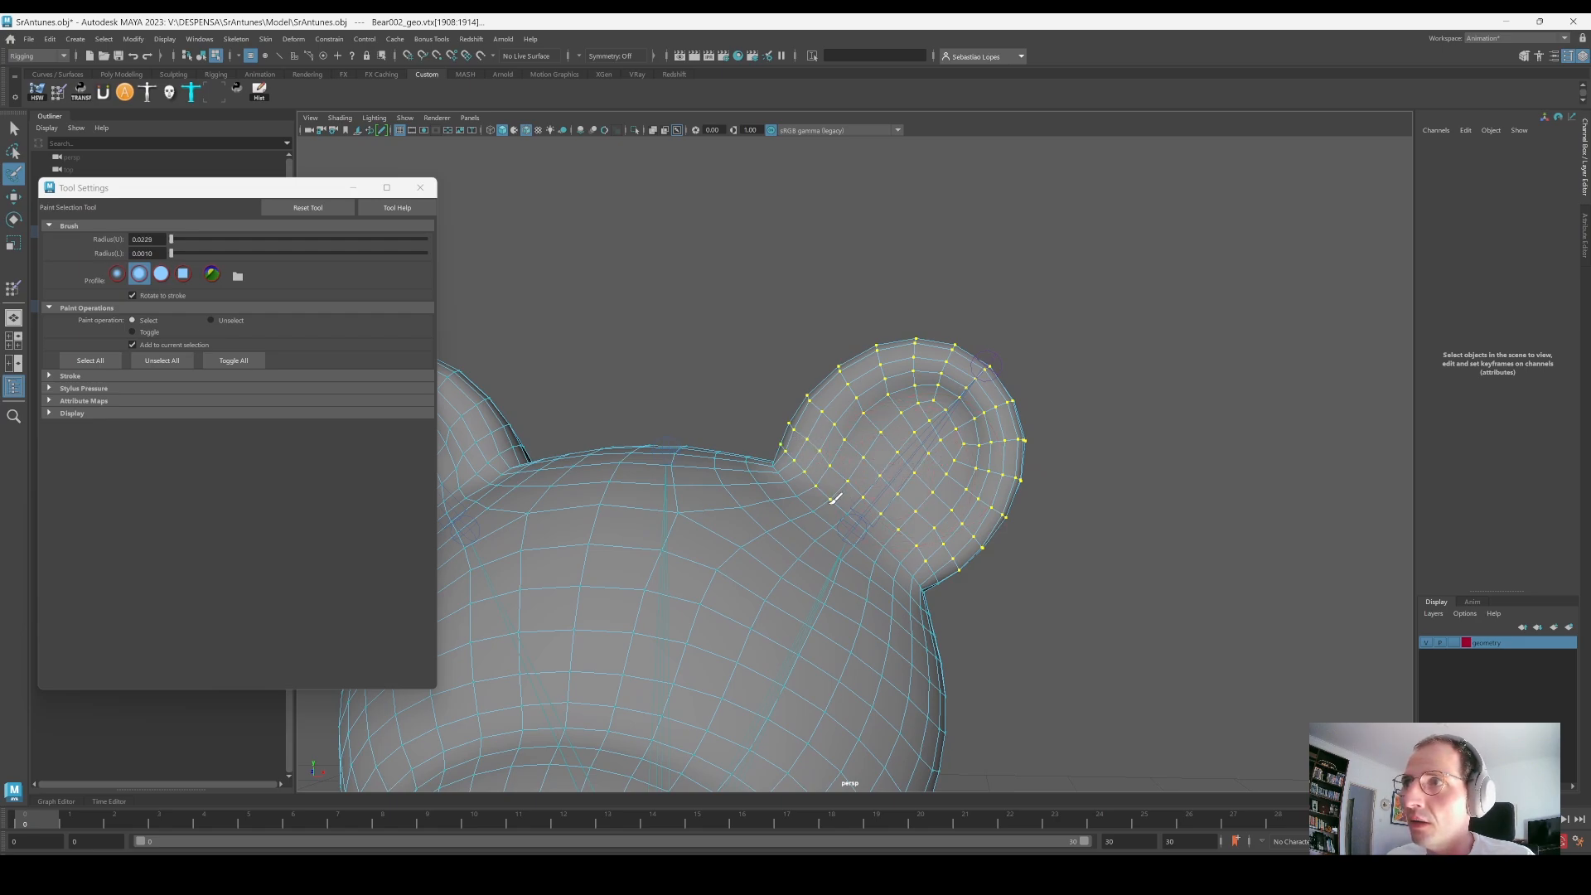
Step: Add the vertices on the back of the left ear to the painted selection
alt+drag(928, 579, 793, 548)
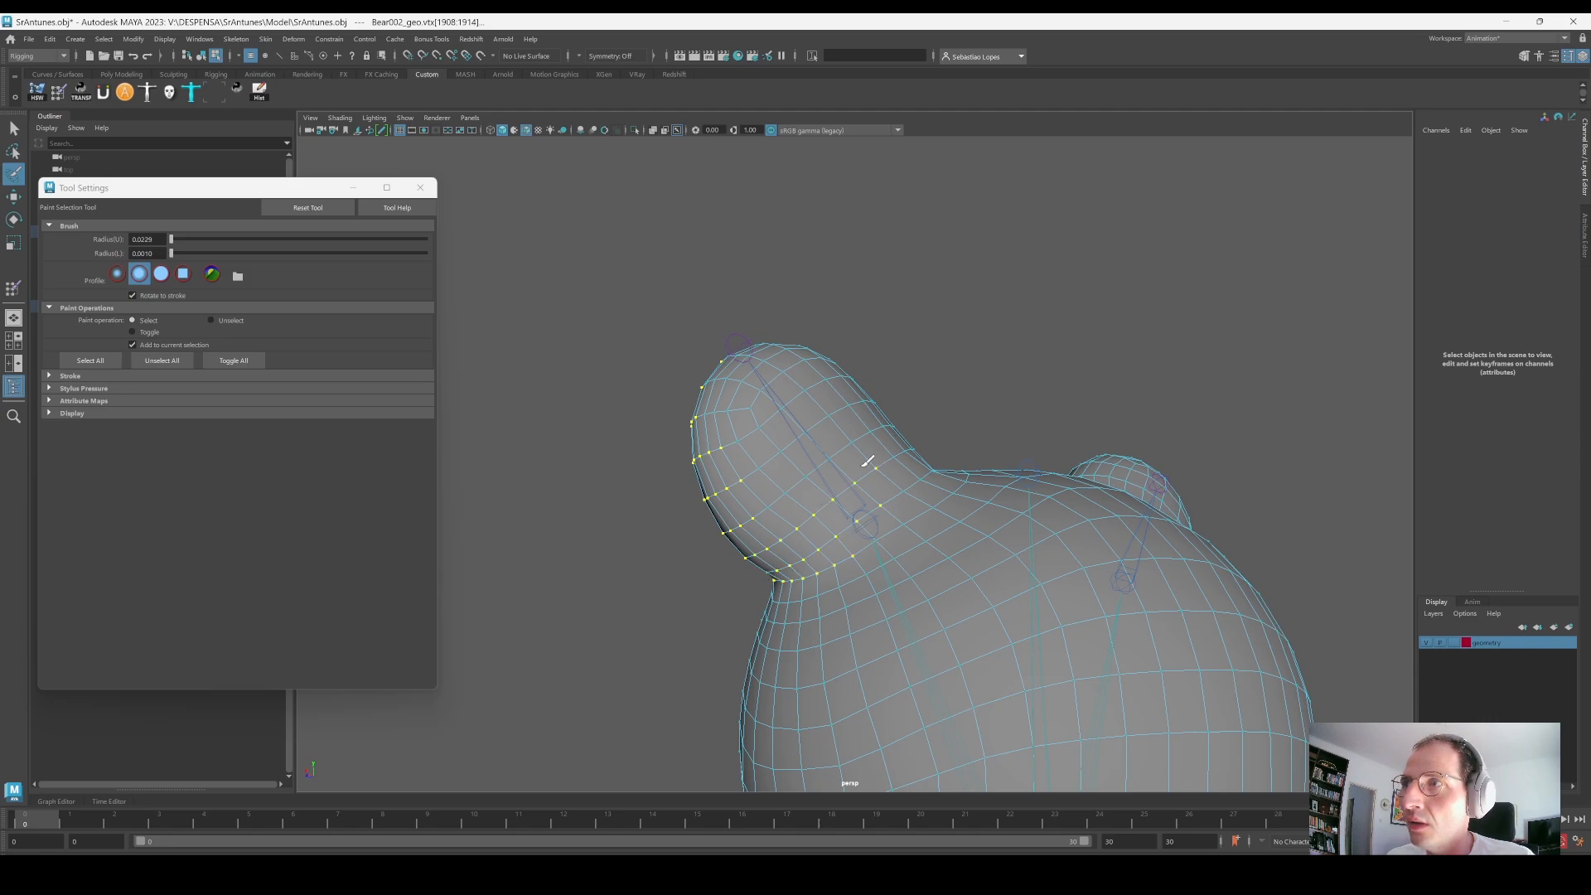
alt+drag(797, 404, 788, 411)
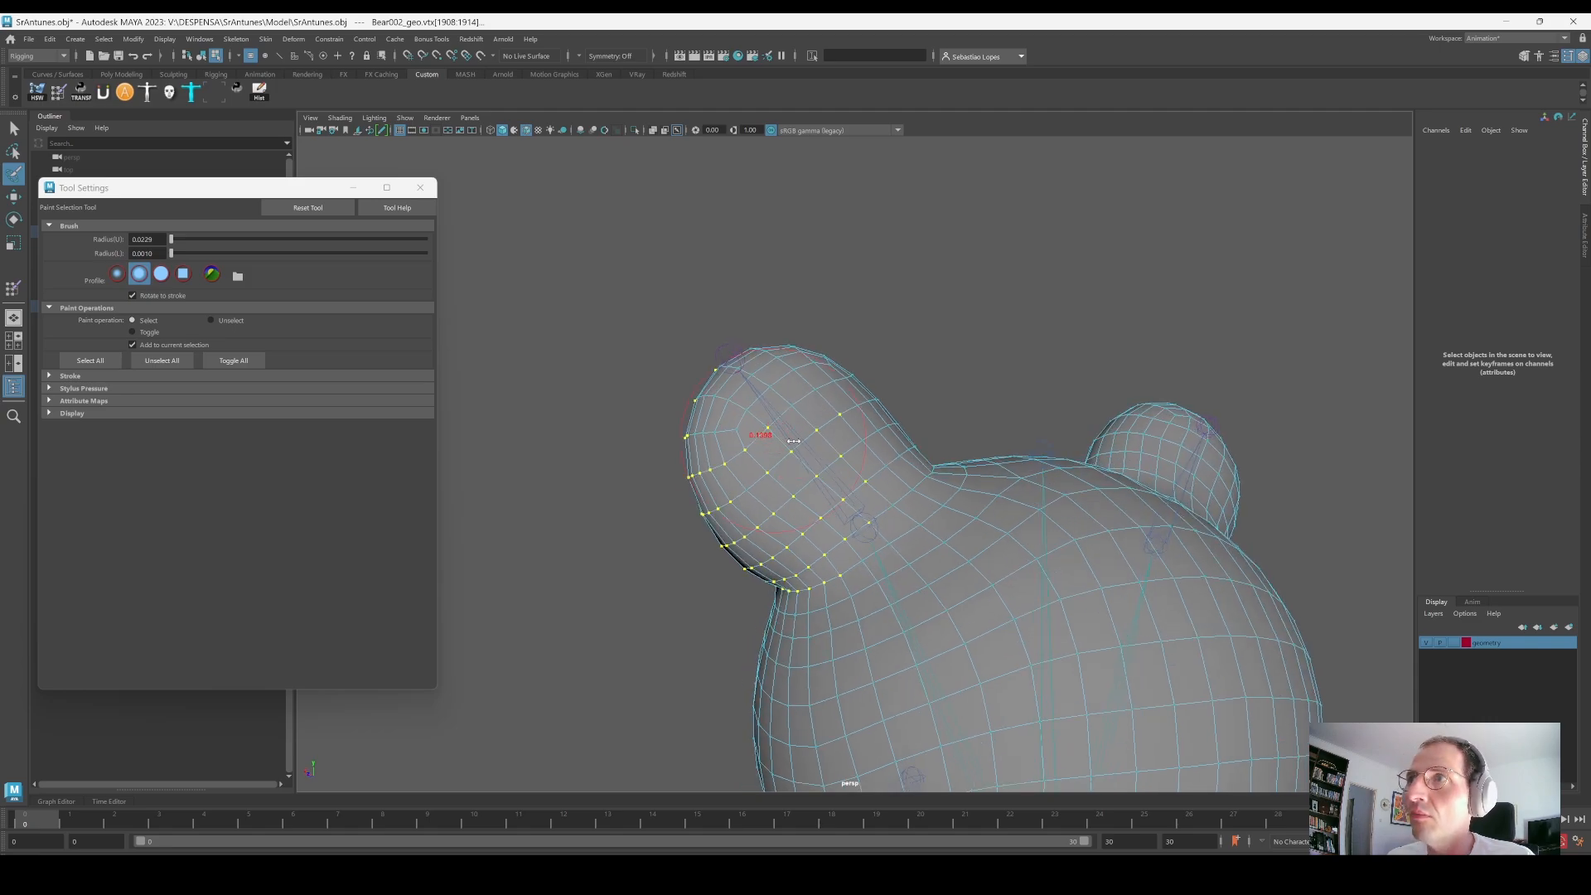
mouse_move(809, 350)
alt+mouse_down()
mouse_move(831, 352)
mouse_move(810, 373)
mouse_move(883, 384)
alt+mouse_up()
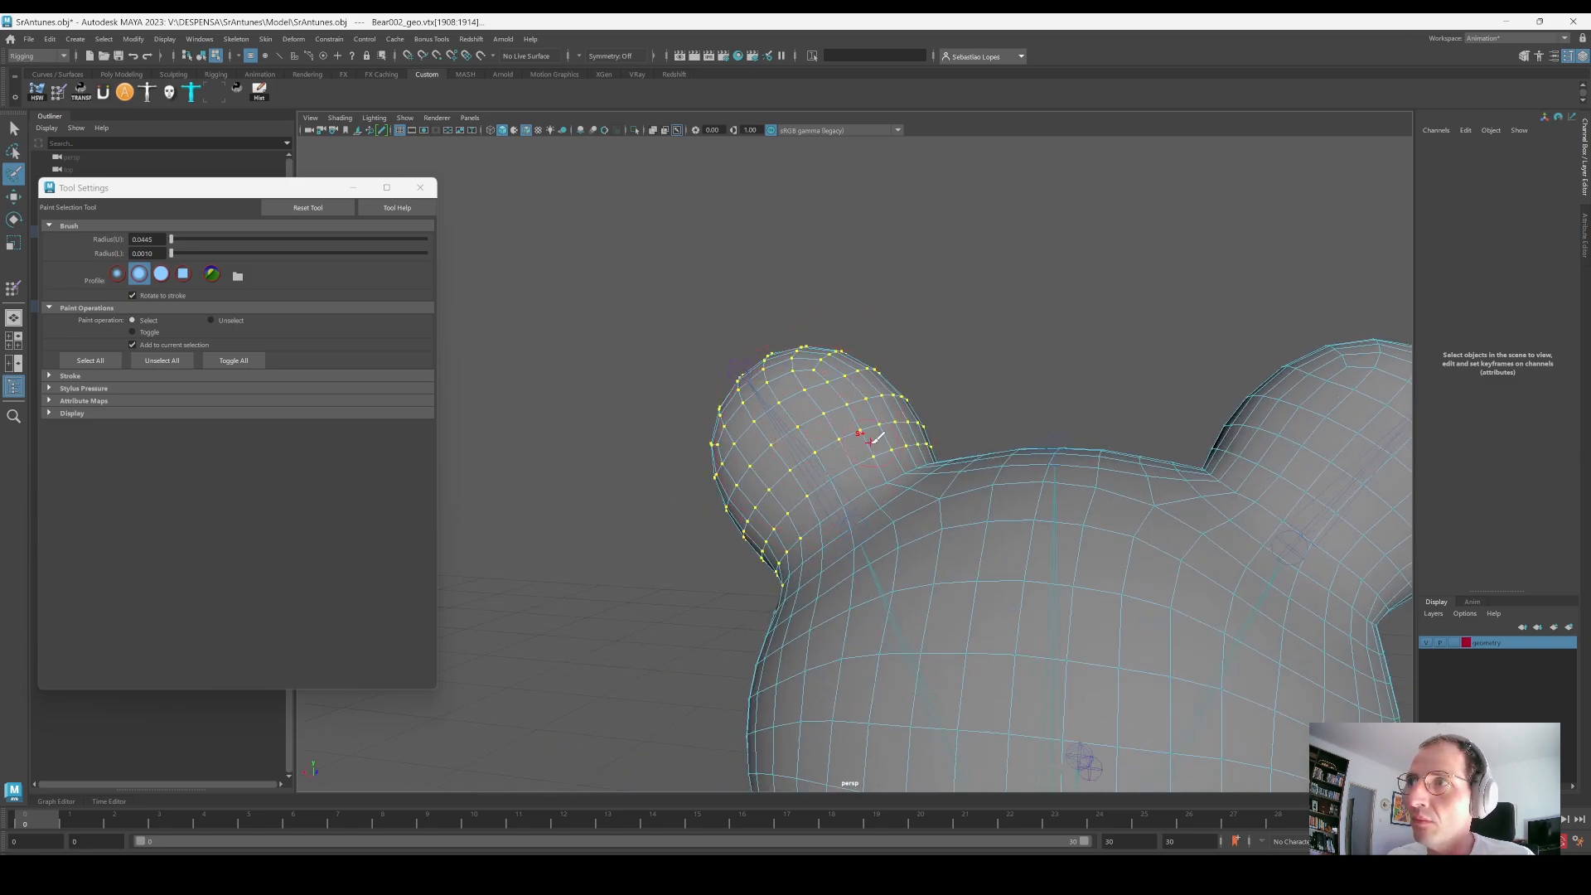
alt+drag(887, 460, 832, 502)
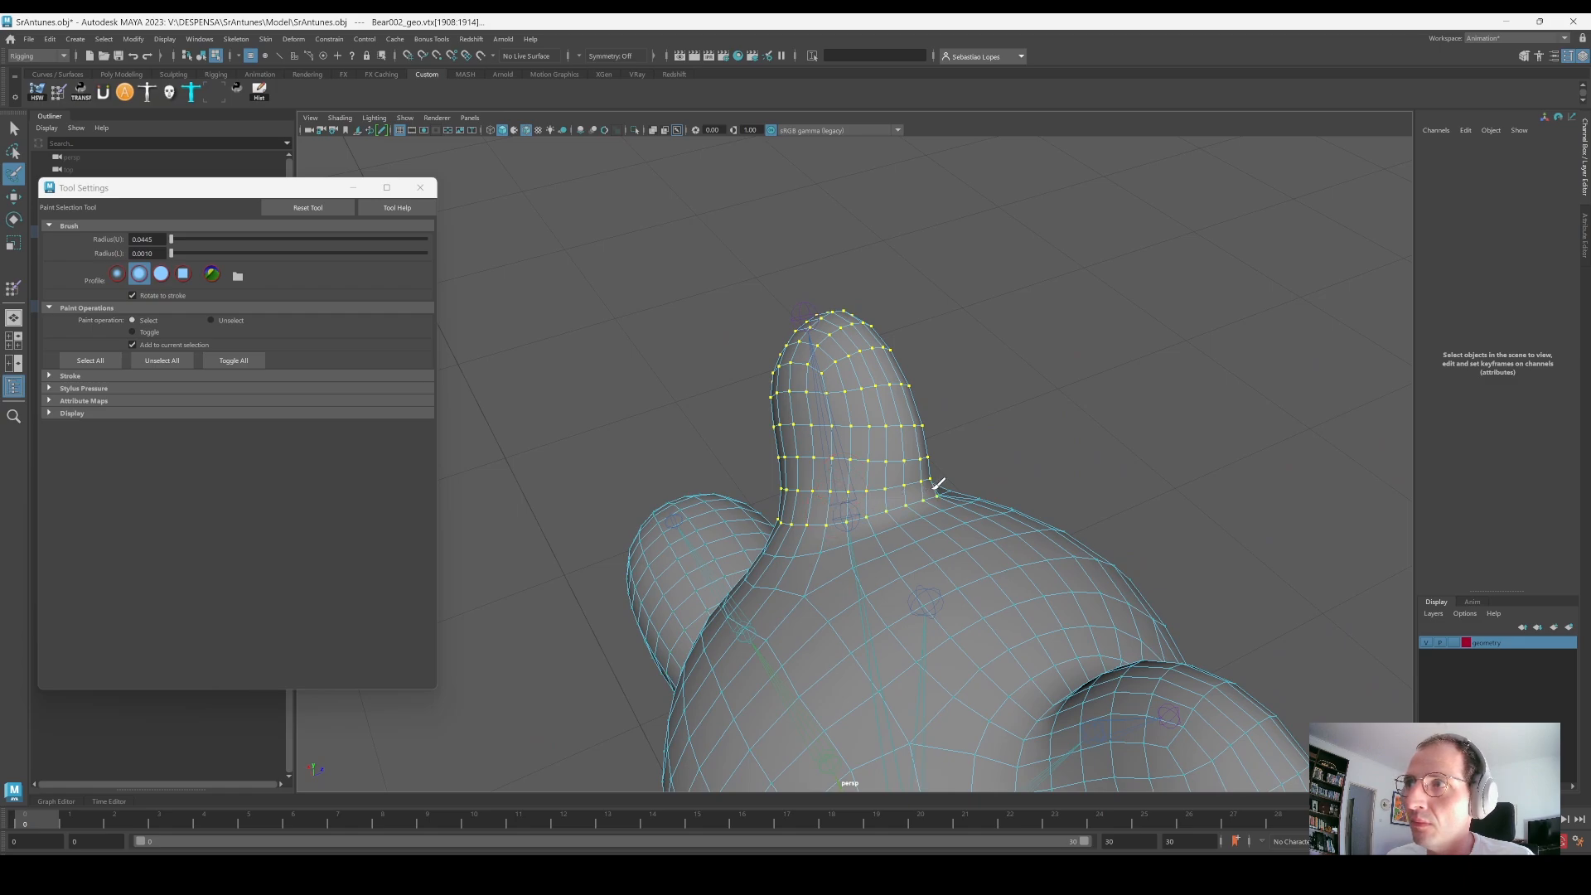
Step: Complete the painted selection along the rim and base of the left ear, using a finer brush
alt+drag(938, 483, 818, 461)
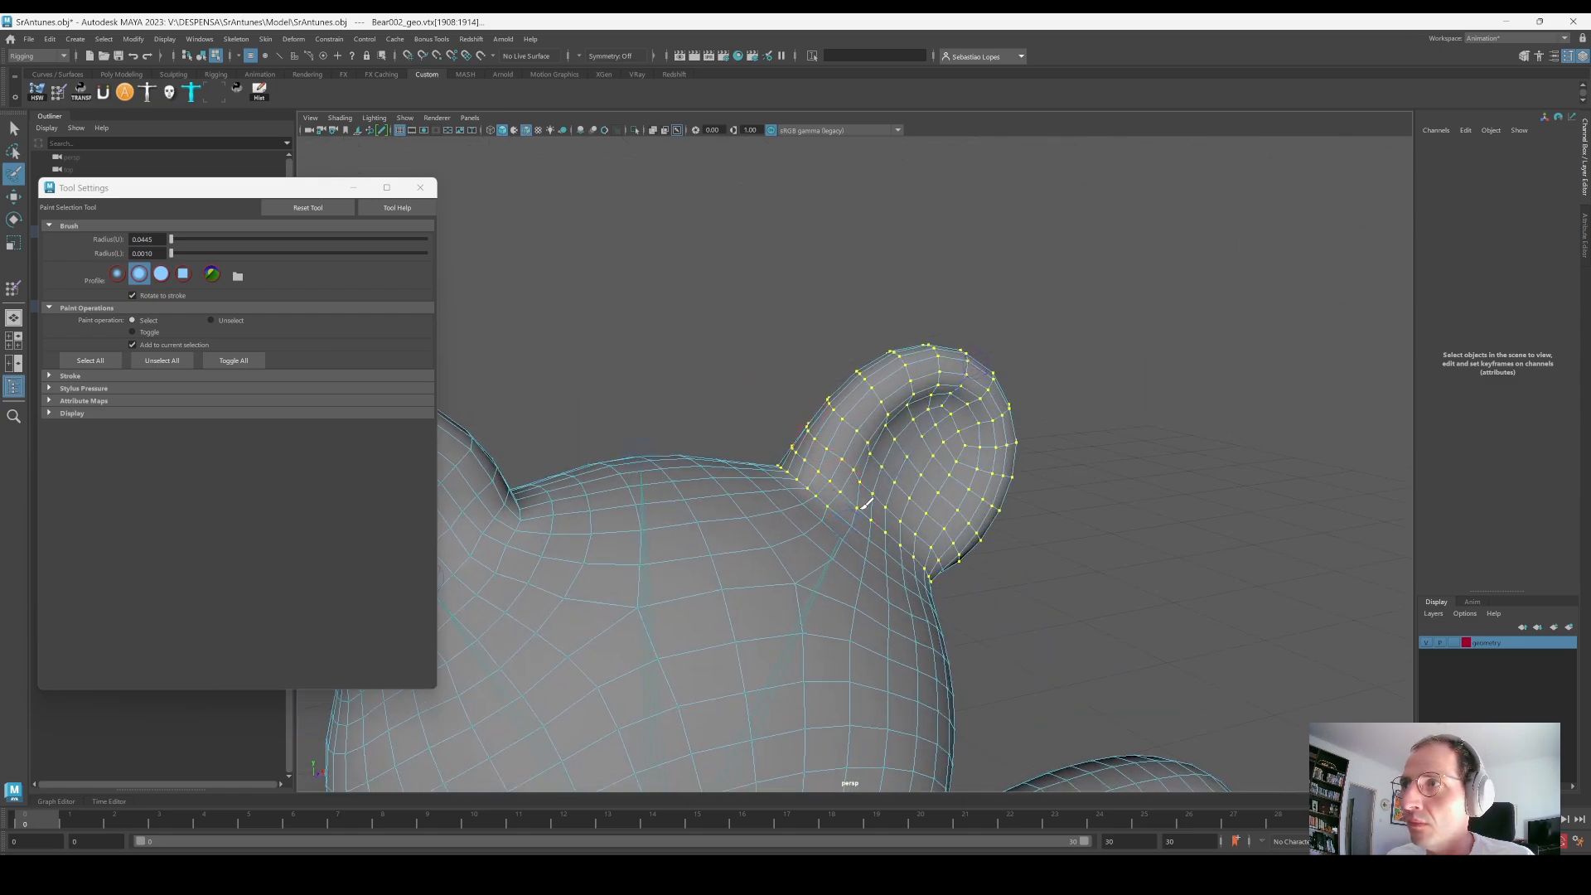
mouse_move(866, 503)
alt+mouse_down()
mouse_move(816, 479)
mouse_move(800, 490)
mouse_move(839, 497)
alt+mouse_up()
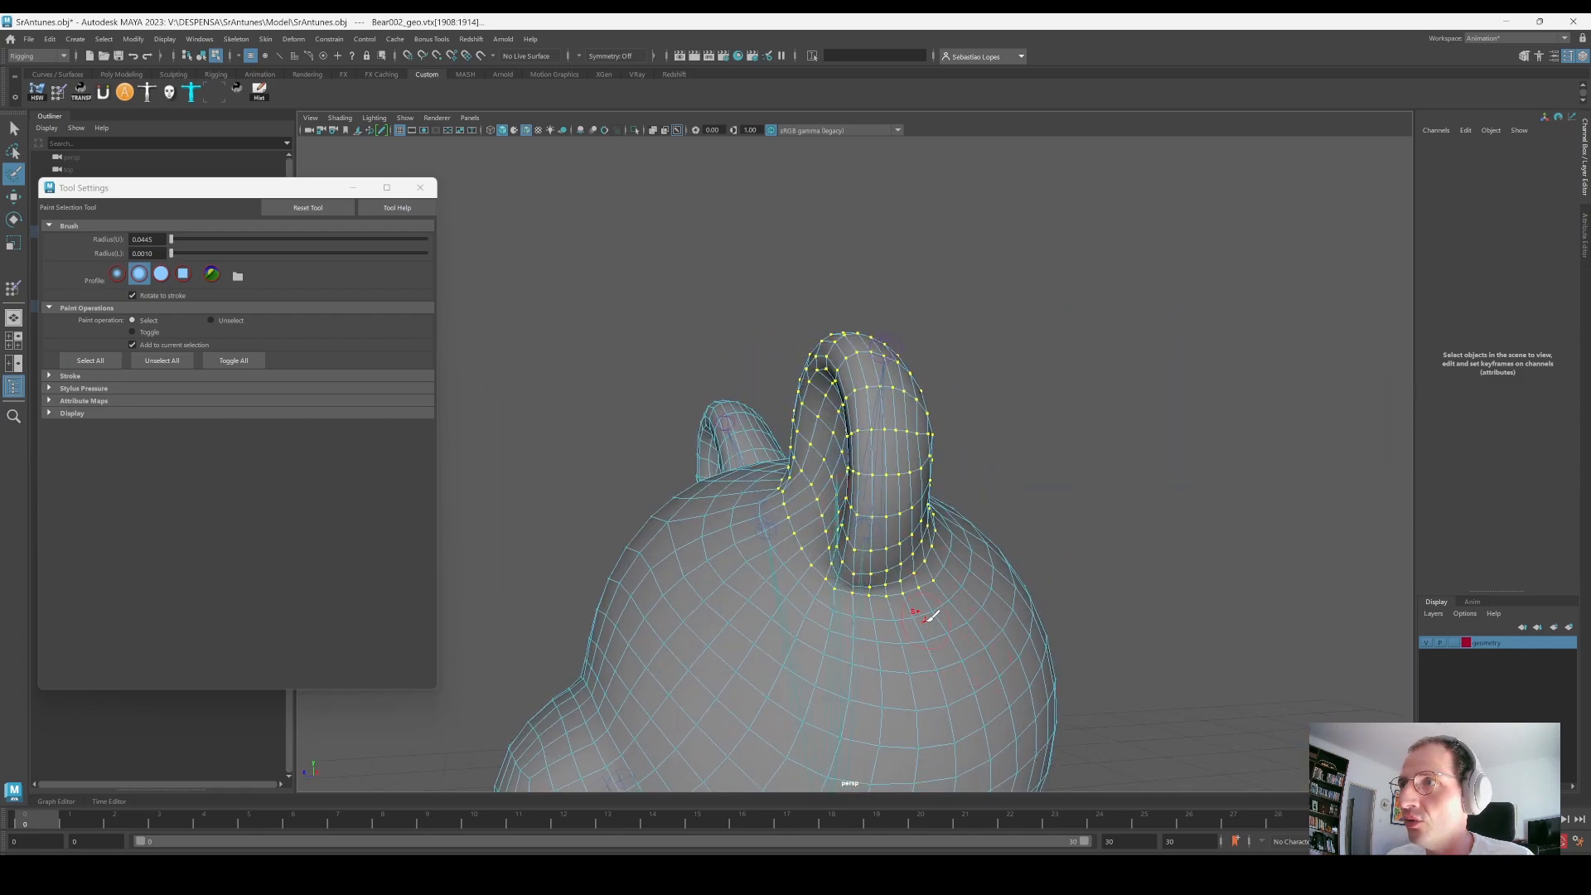
alt+drag(932, 615, 963, 609)
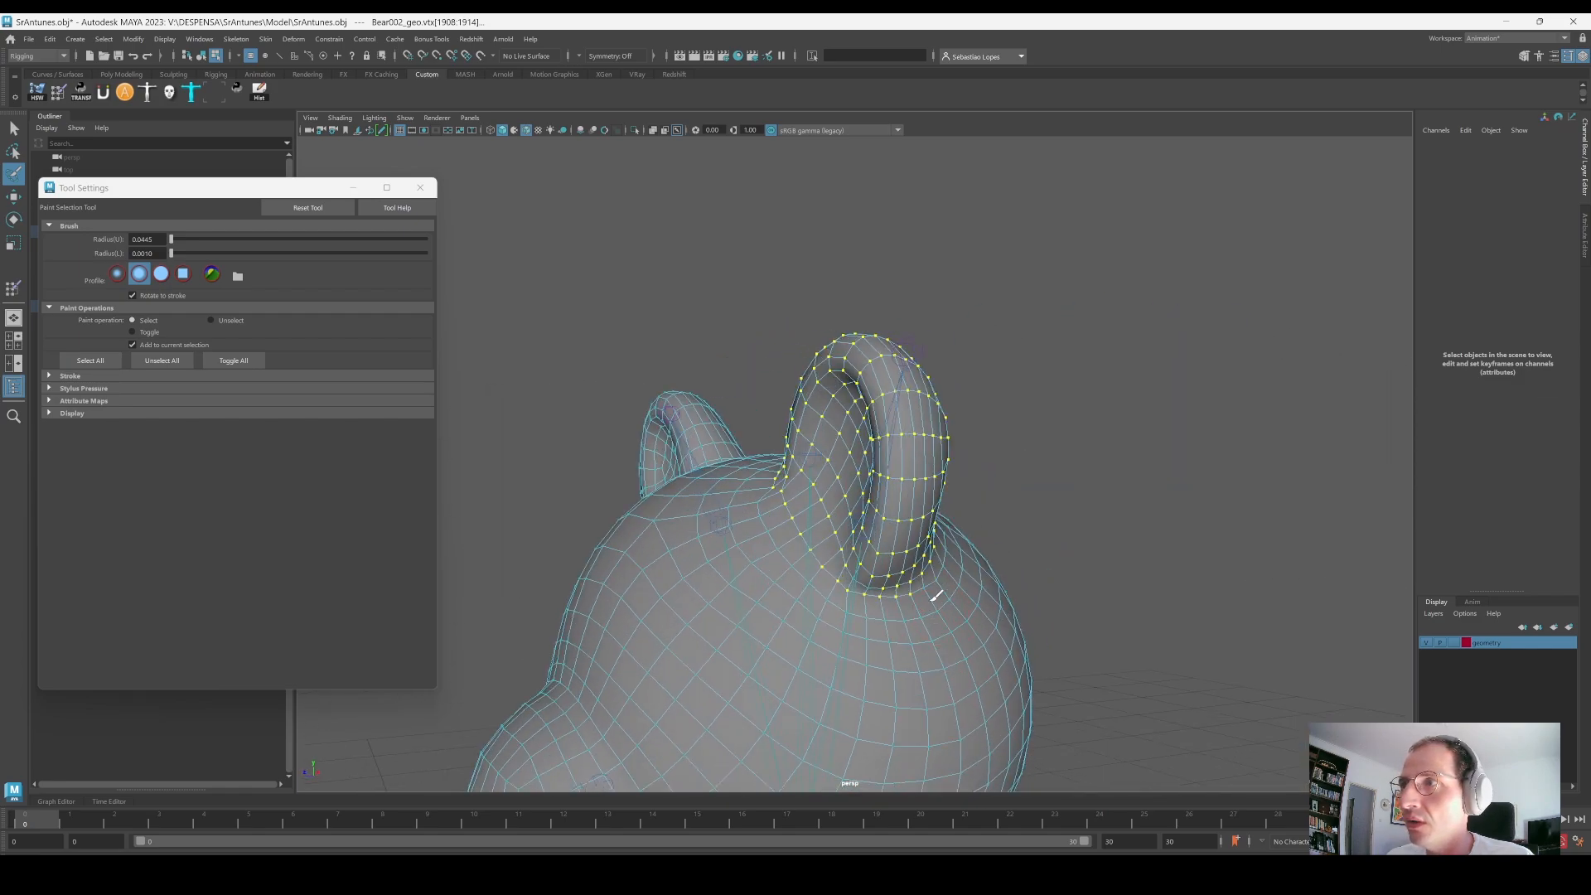
alt+right_drag(871, 611, 907, 640)
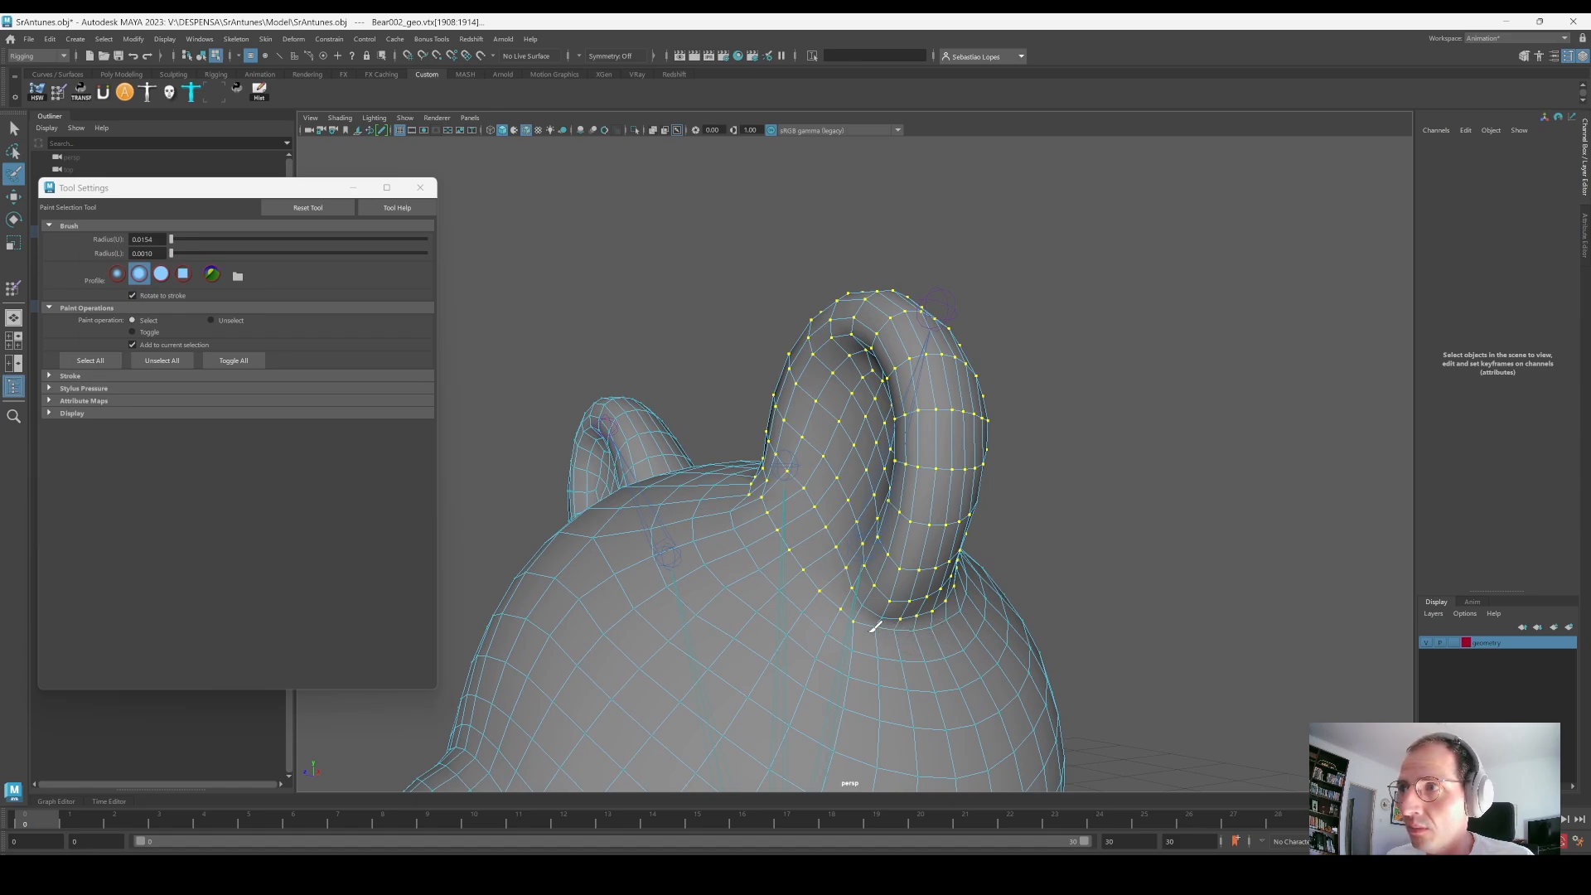
alt+drag(862, 623, 787, 481)
Step: Flood the selected ear vertices with a Replace skin weight of 1 for the ear_L influence under Head
click(36, 92)
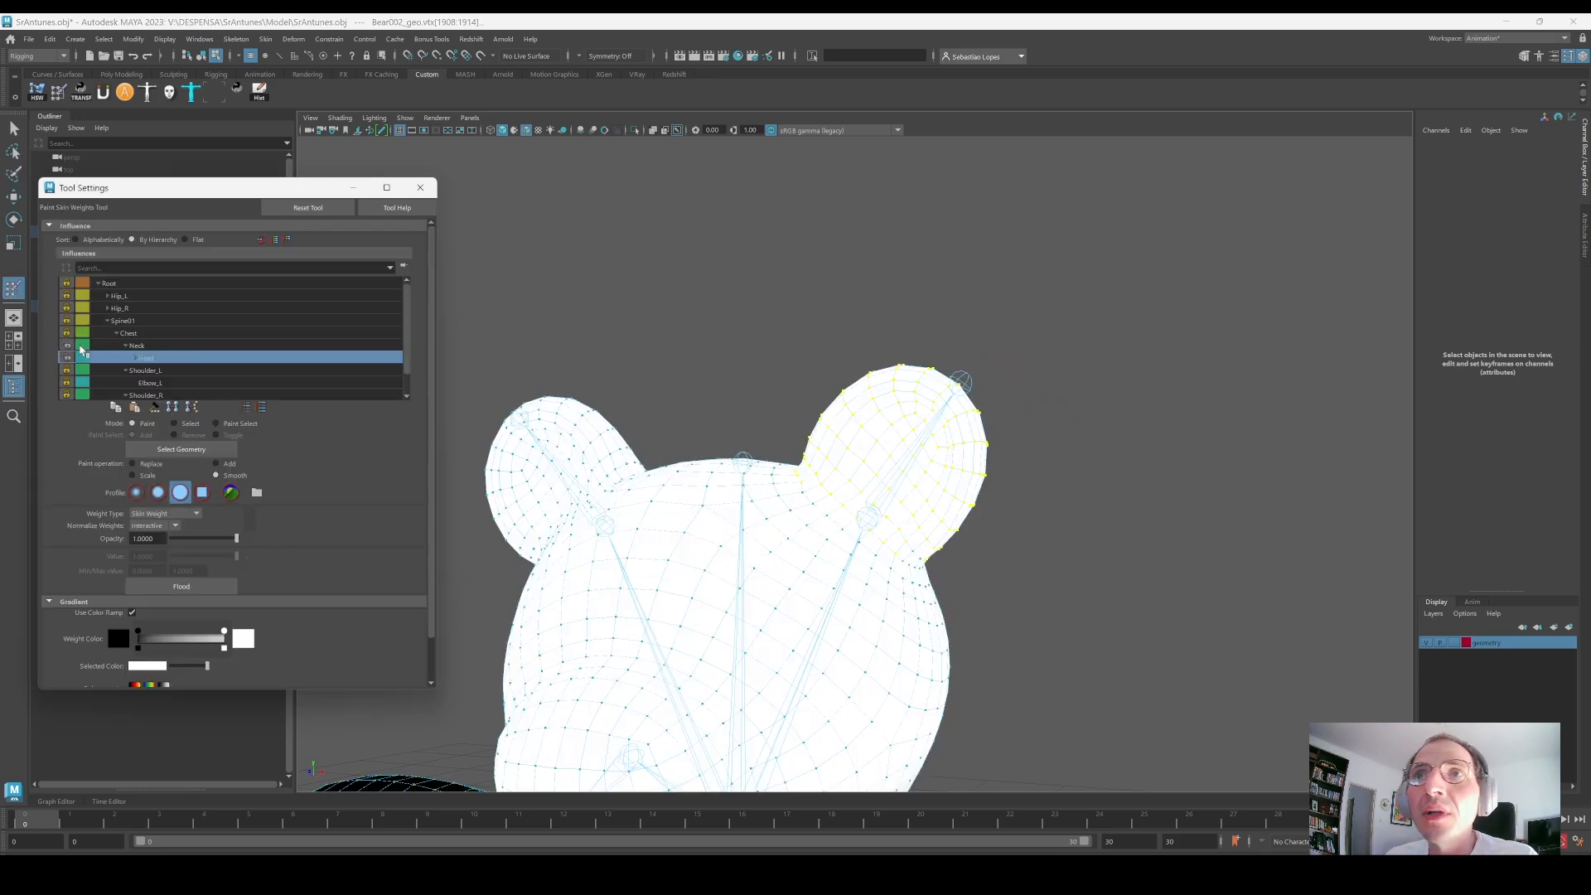
scroll(191, 361, down, 2)
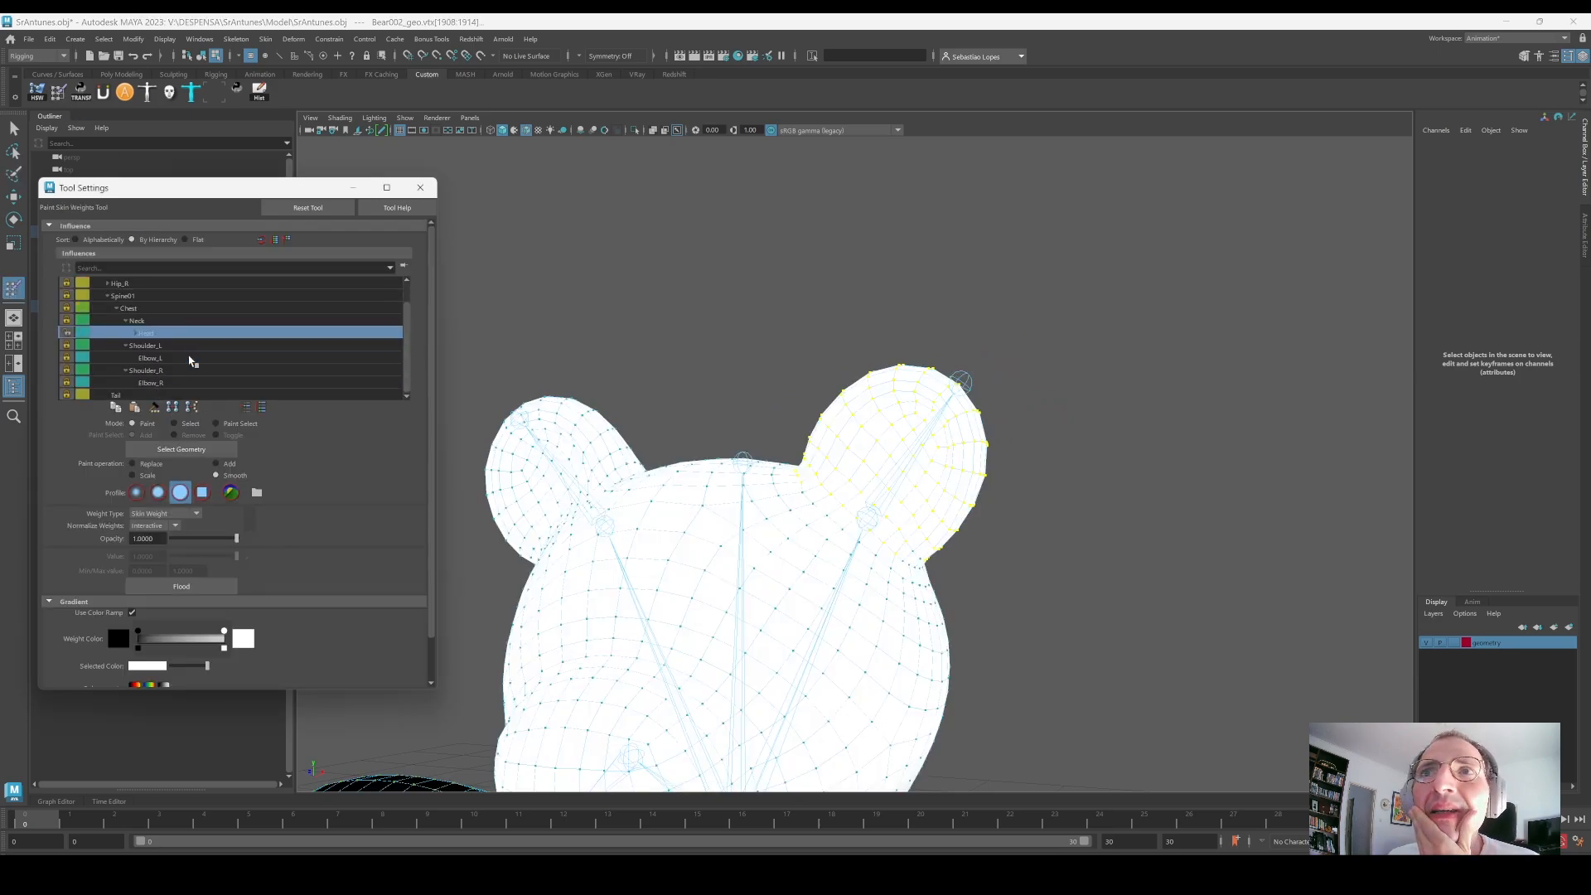
click(135, 334)
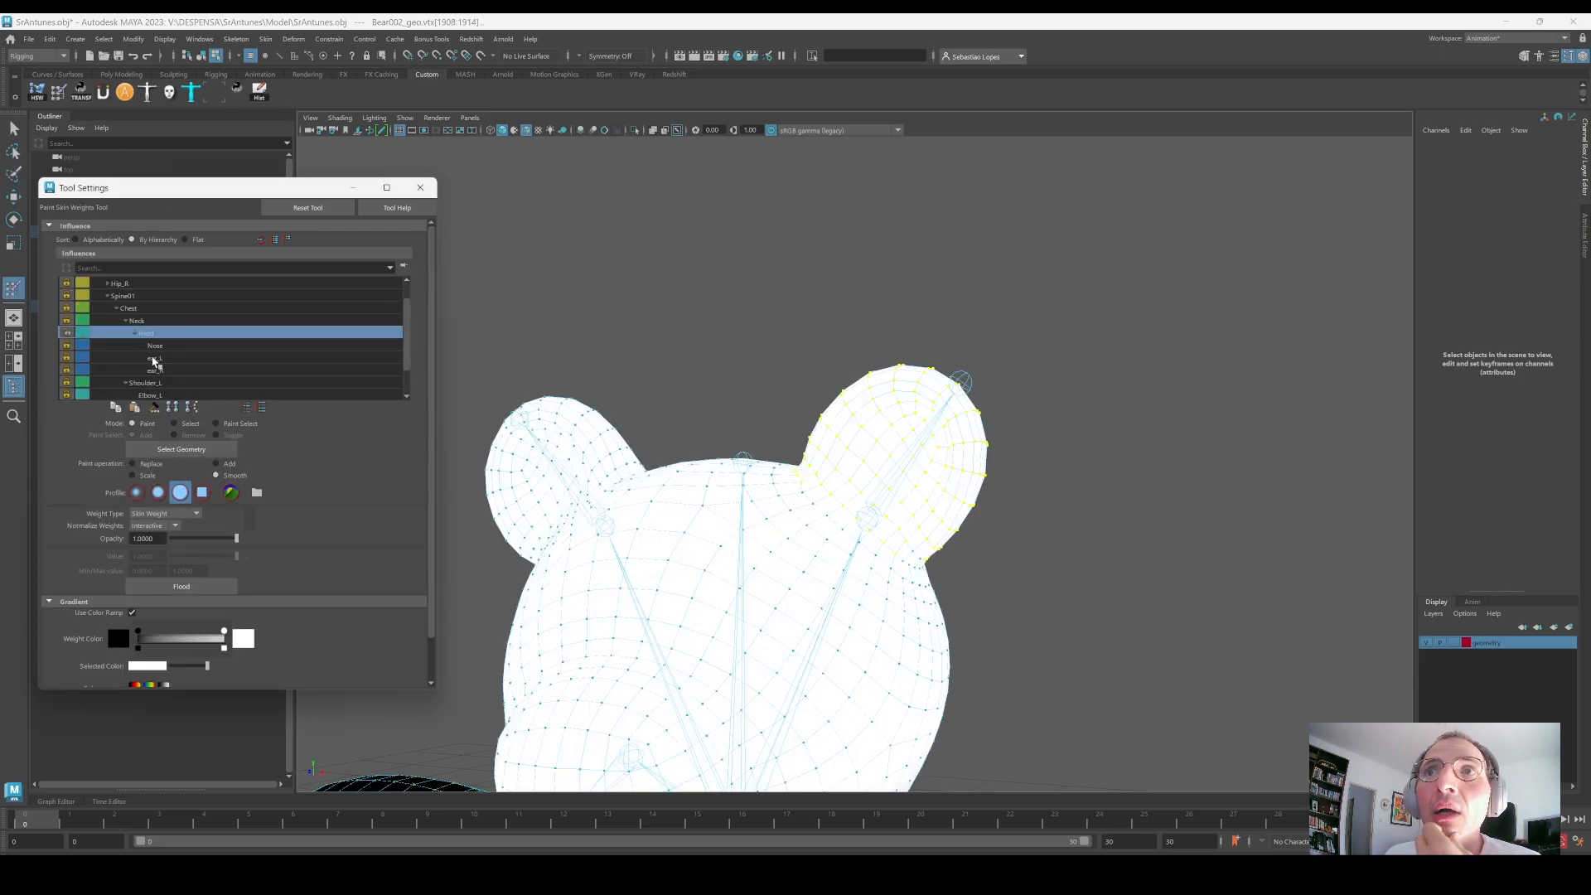
click(153, 358)
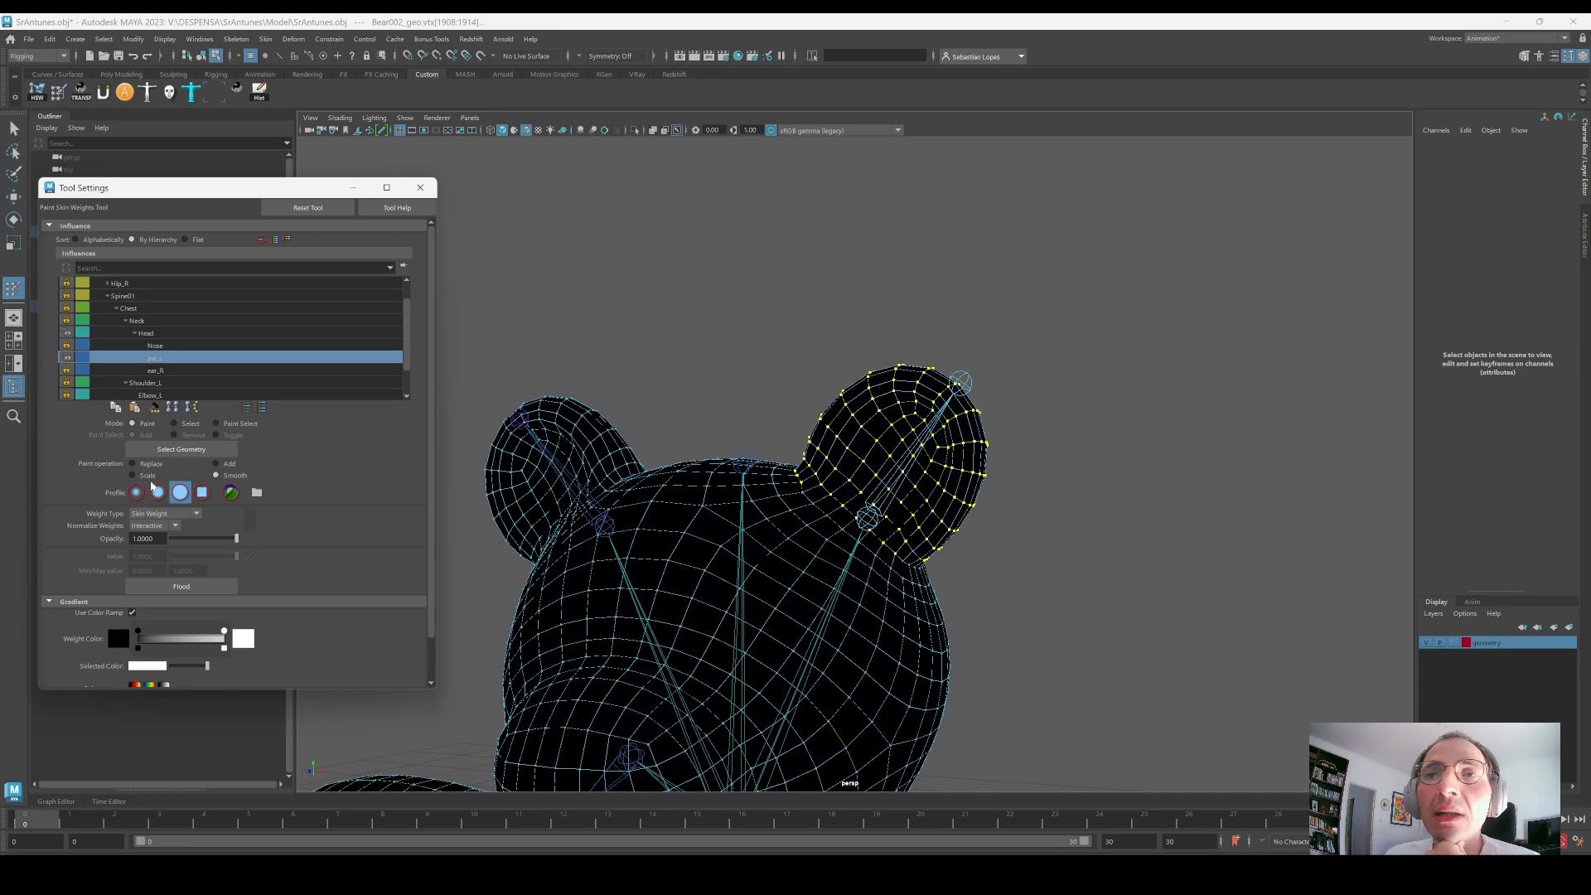
click(150, 464)
click(182, 586)
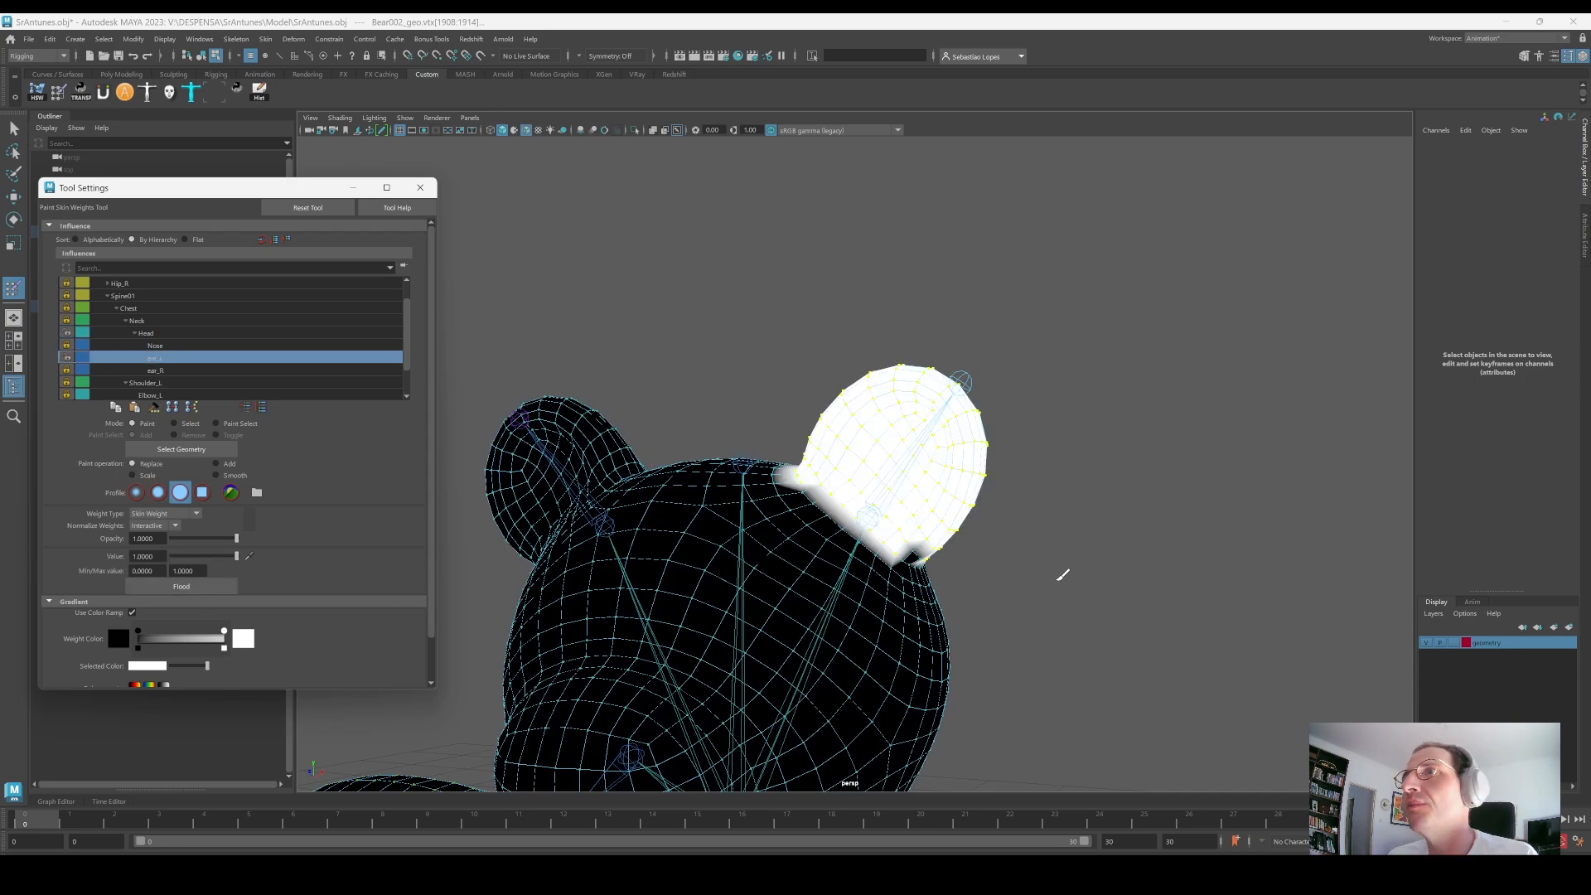
Step: Return the bear mesh to object mode and paint full ear_L weight over the missed spot on the ear's back
alt+drag(898, 589, 795, 568)
alt+right_drag(795, 568, 1107, 575)
alt+drag(1107, 574, 787, 451)
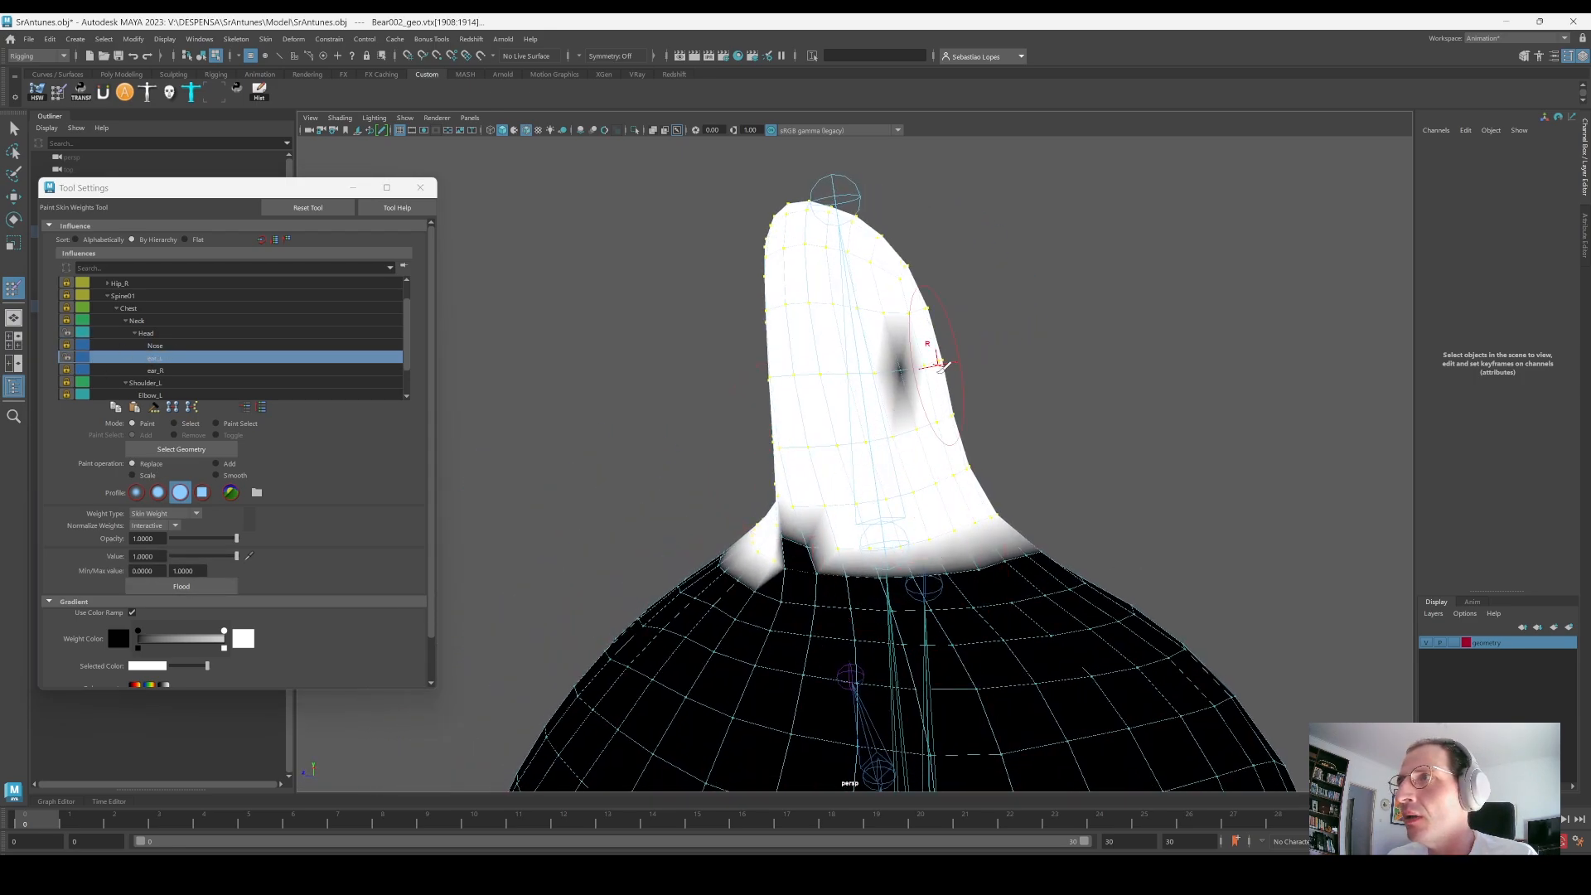
mouse_move(941, 365)
alt+mouse_down()
mouse_move(823, 507)
mouse_move(887, 501)
alt+mouse_up()
key(q)
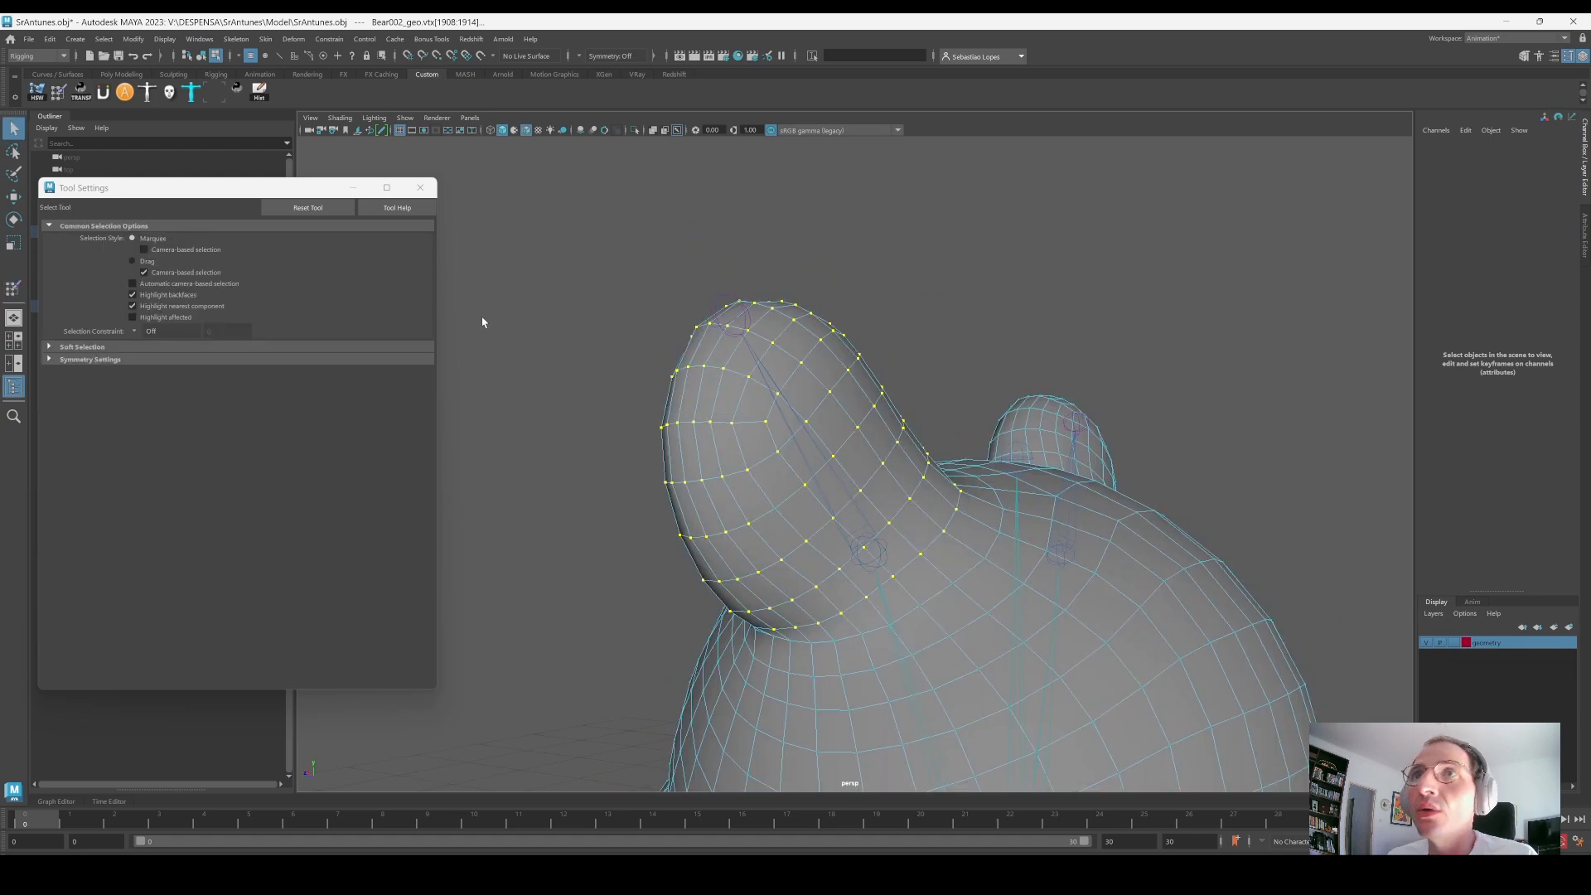
key(F8)
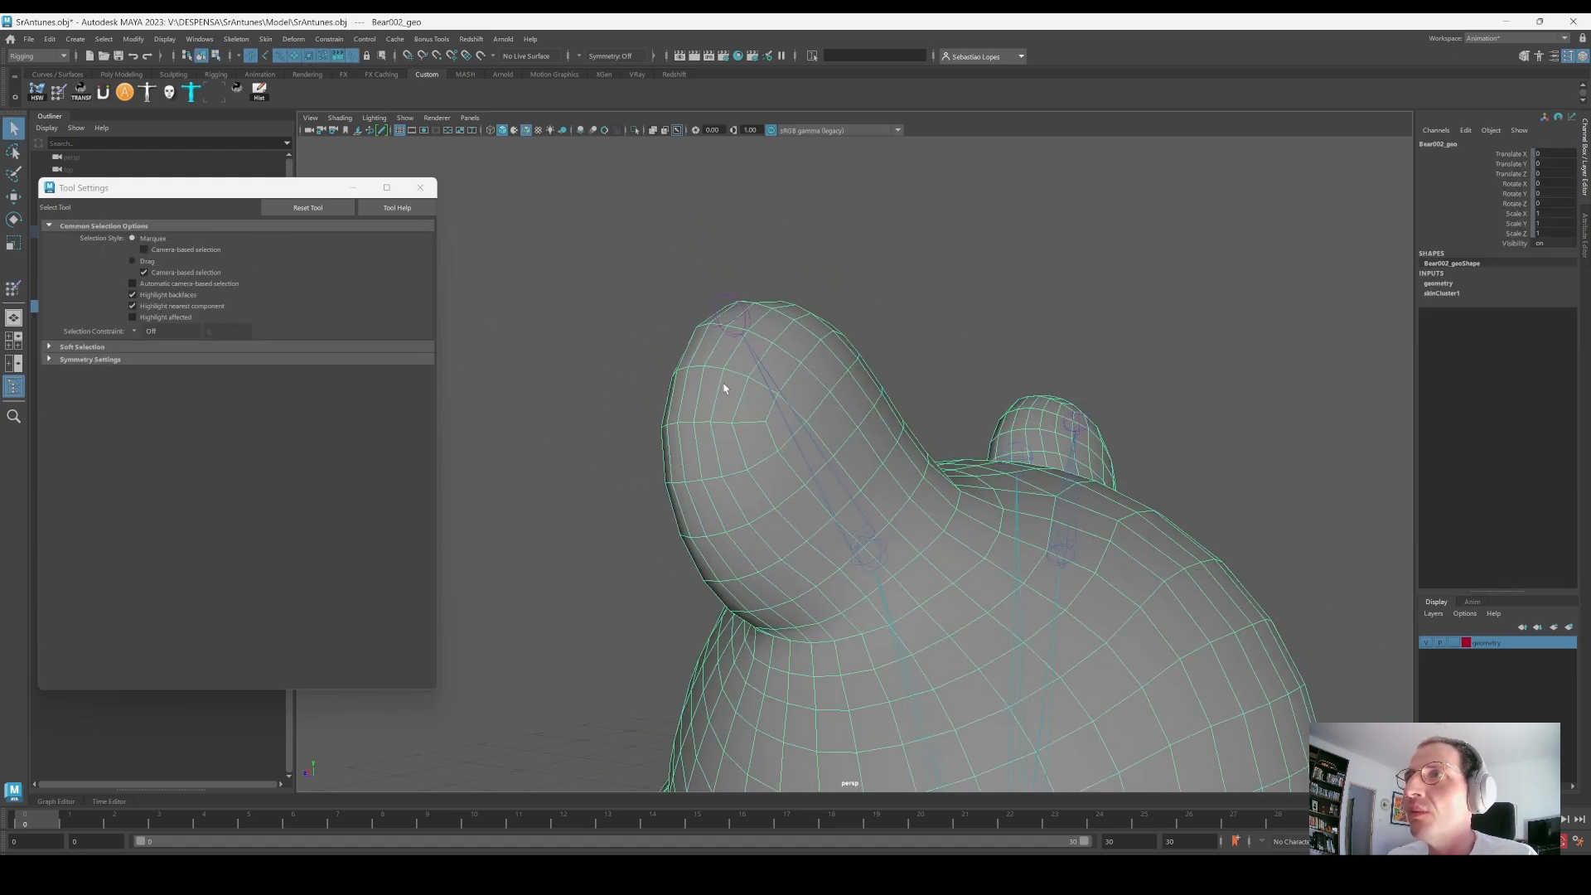
click(58, 92)
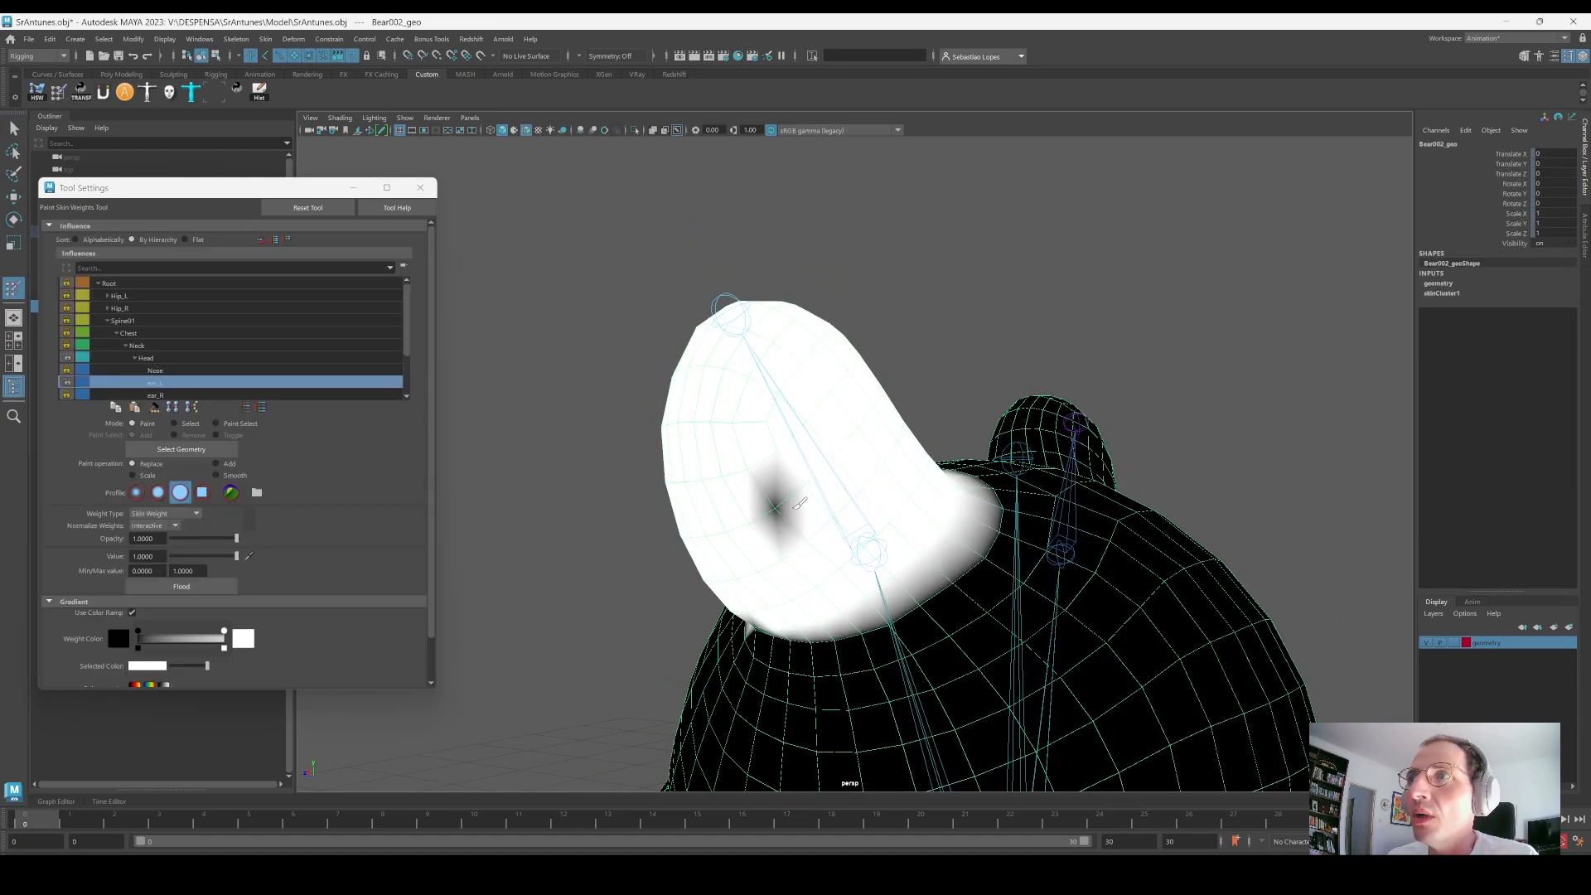
mouse_move(800, 539)
alt+mouse_down()
mouse_move(920, 507)
mouse_move(964, 574)
mouse_move(880, 497)
mouse_move(863, 547)
mouse_move(826, 479)
mouse_move(885, 492)
mouse_move(870, 497)
alt+mouse_up()
key(b)
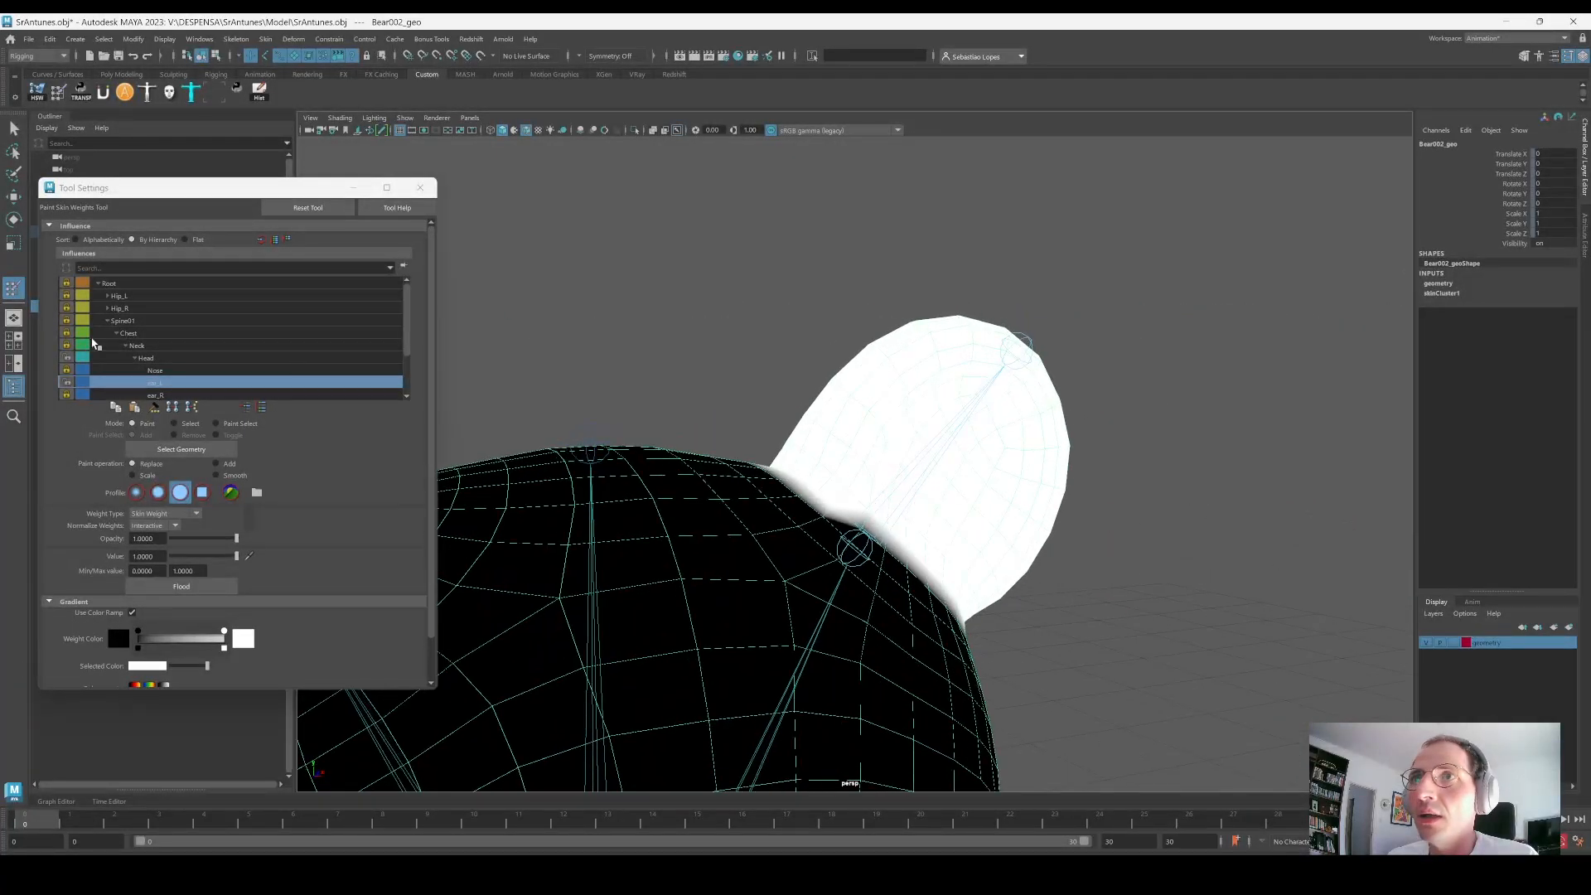
Step: Choose the Head influence, return to vertex mode and grow the left ear's vertex selection onto the surrounding head
click(138, 362)
alt+drag(604, 444, 754, 456)
key(q)
right_drag(858, 460, 803, 469)
alt+drag(803, 469, 780, 467)
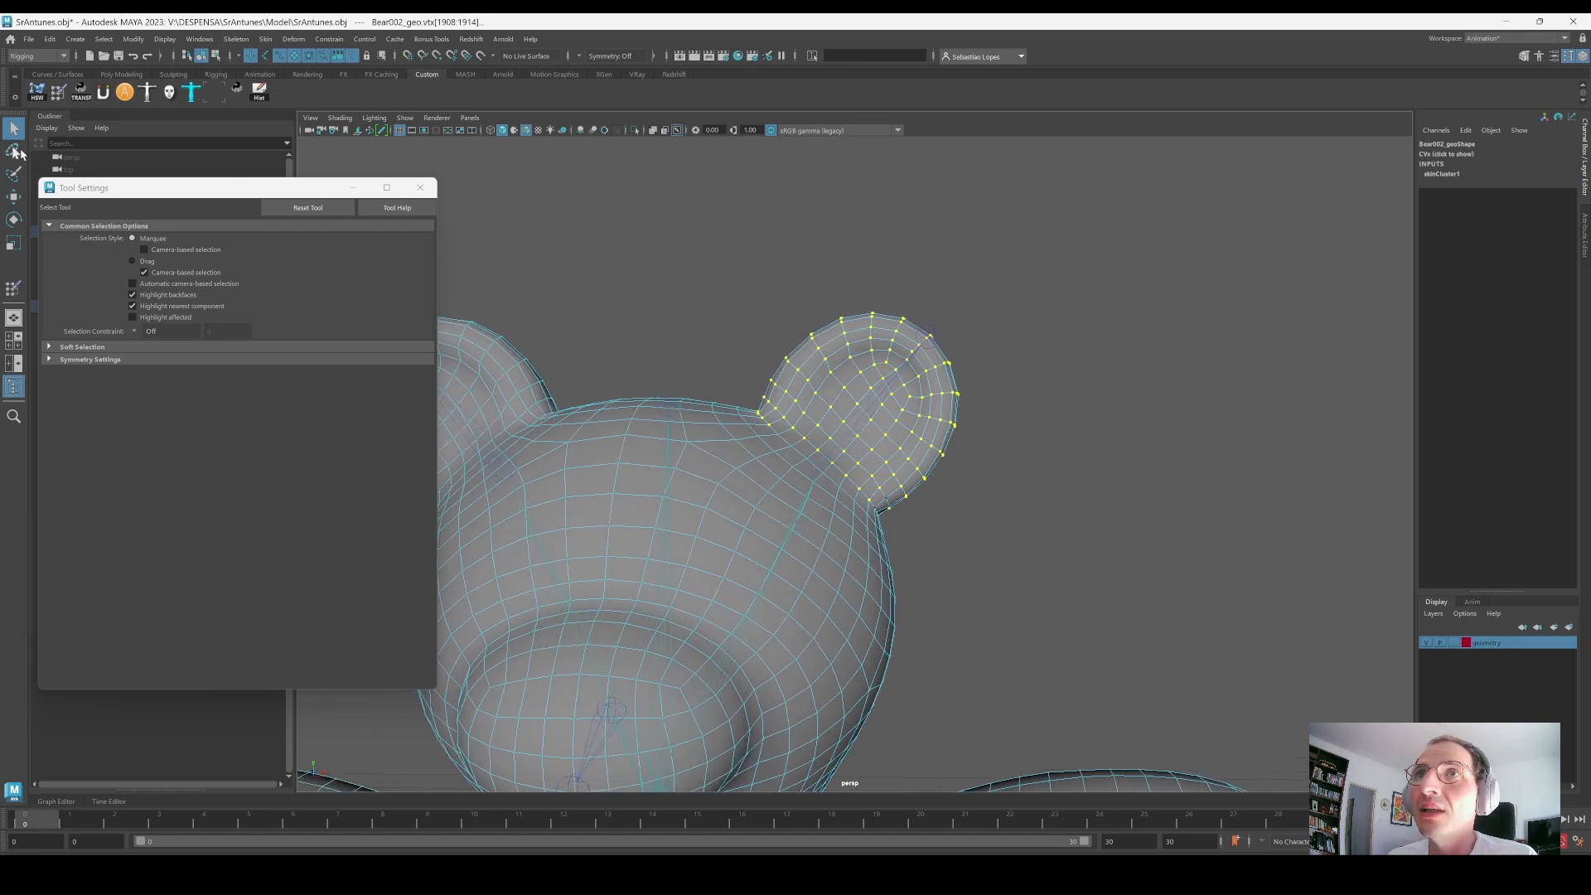
alt+drag(727, 365, 774, 454)
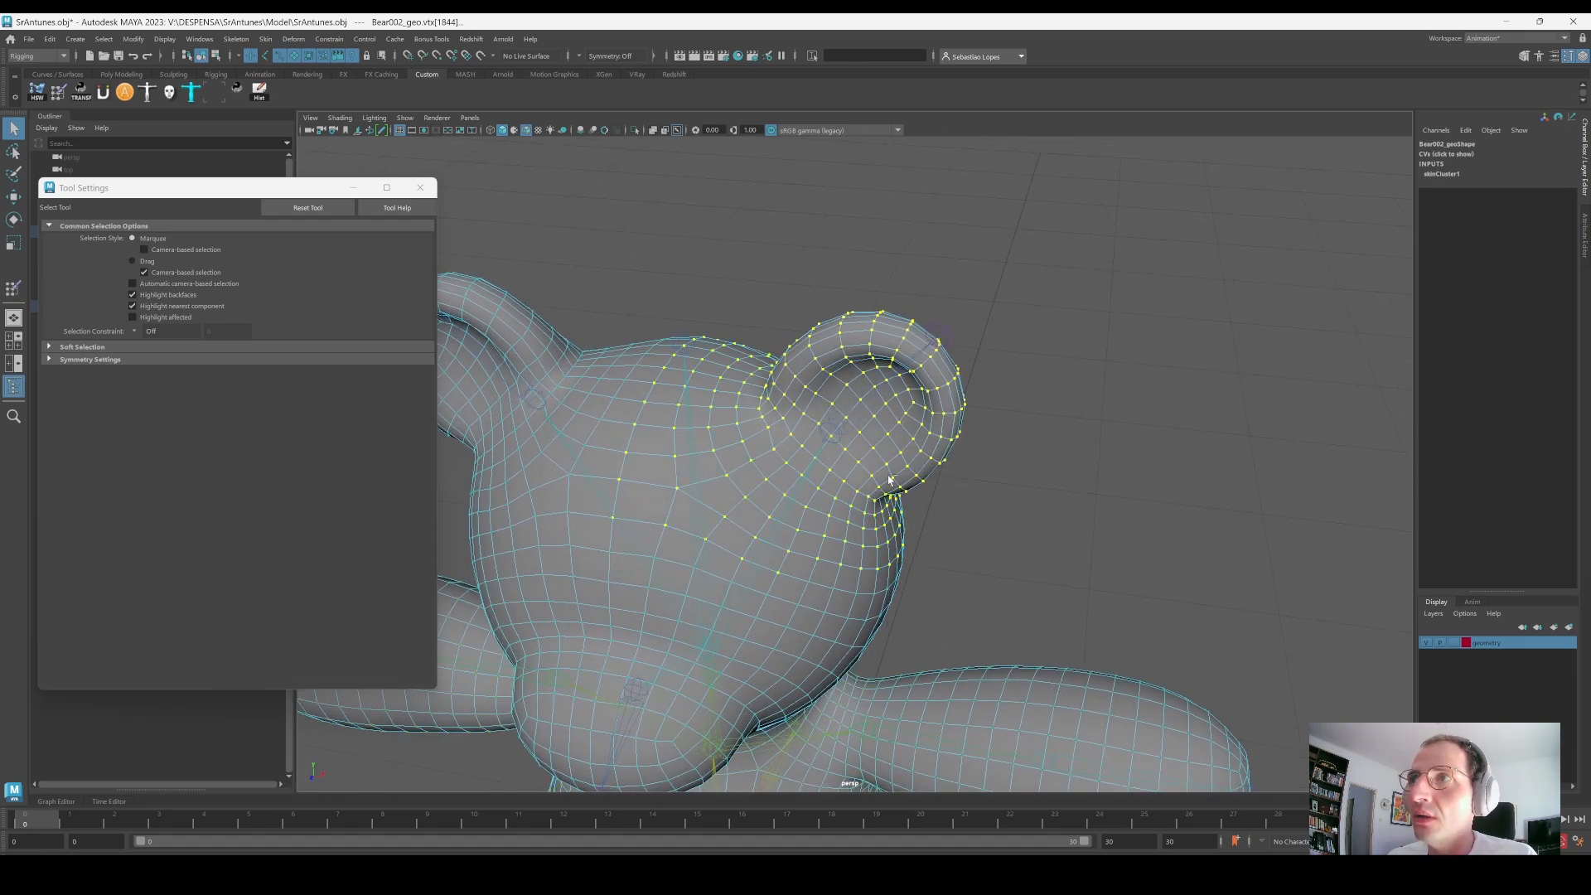
Step: Flood the grown left-ear vertex selection with the Smooth operation on the Head influence three times and display the ear_L weights
alt+drag(889, 479, 839, 443)
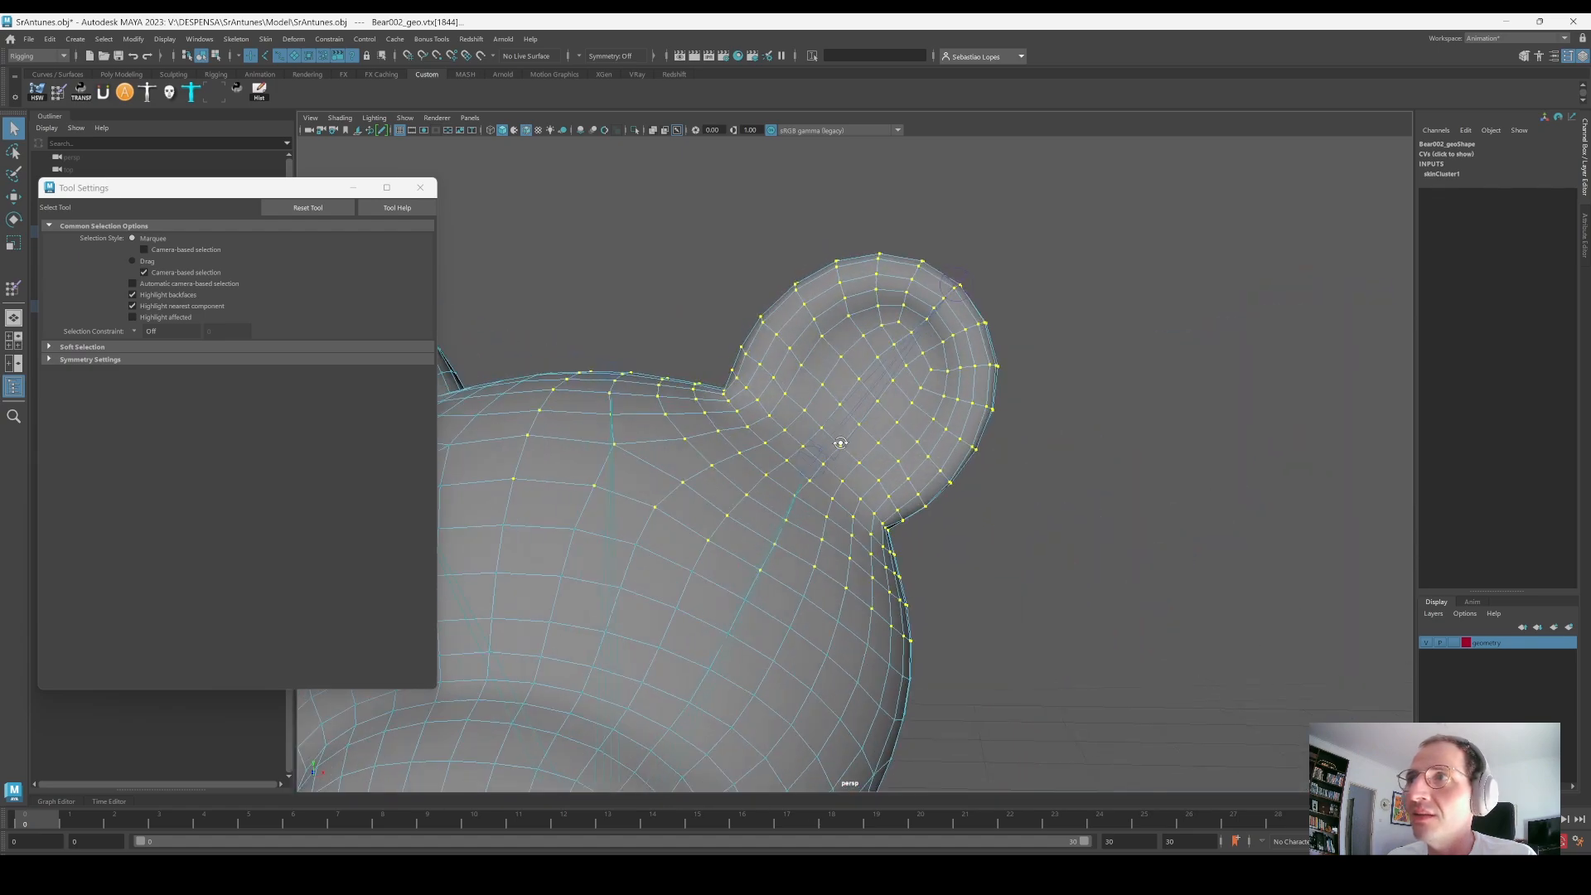
click(58, 94)
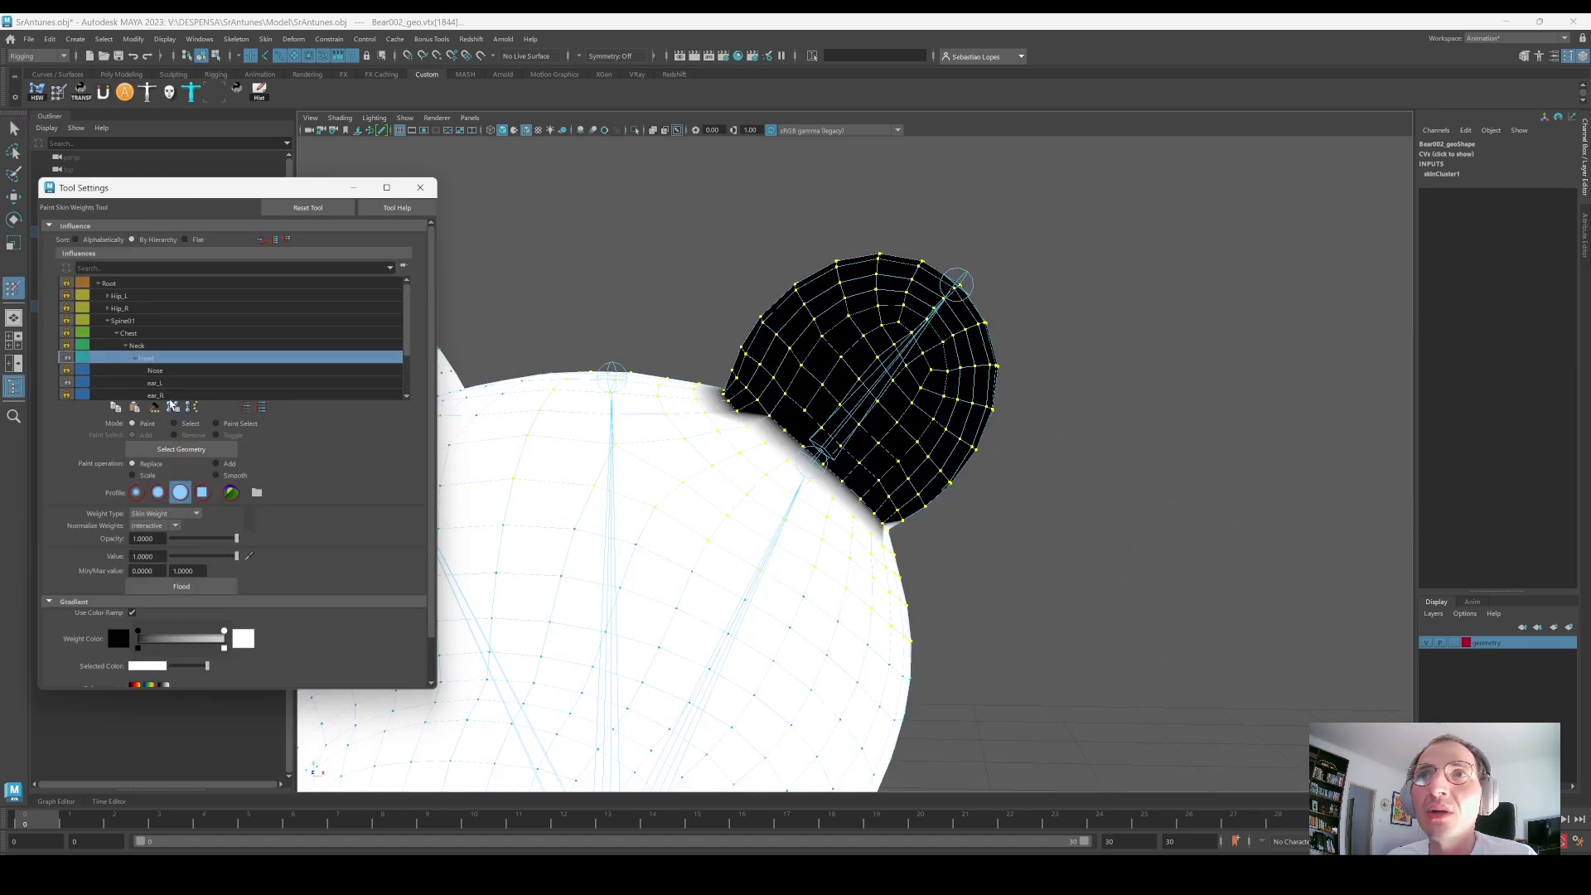
click(139, 346)
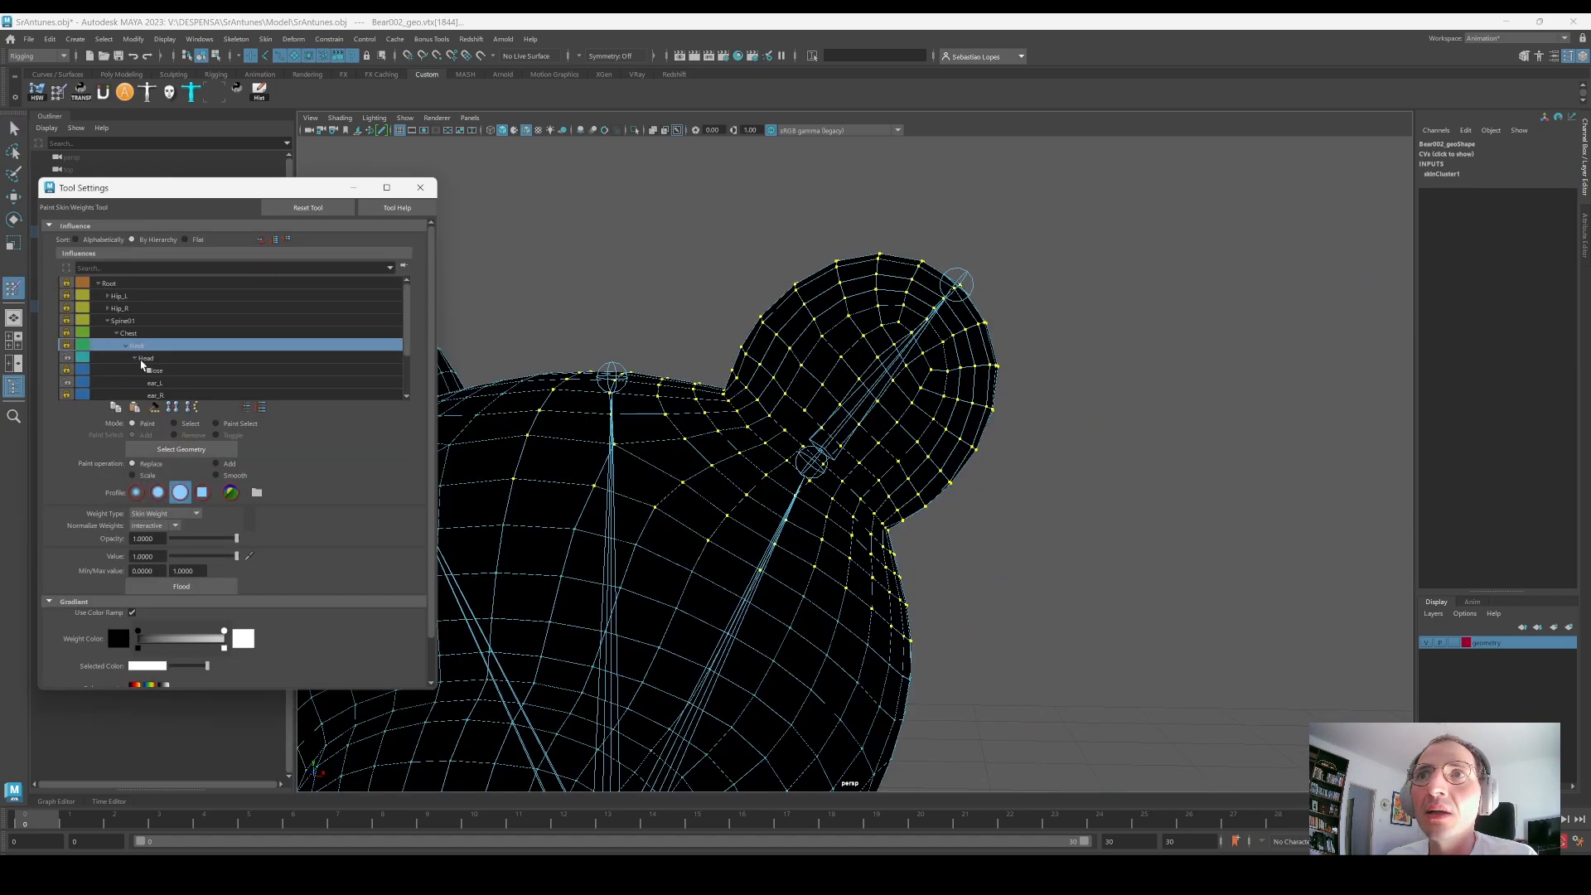
click(237, 477)
click(146, 359)
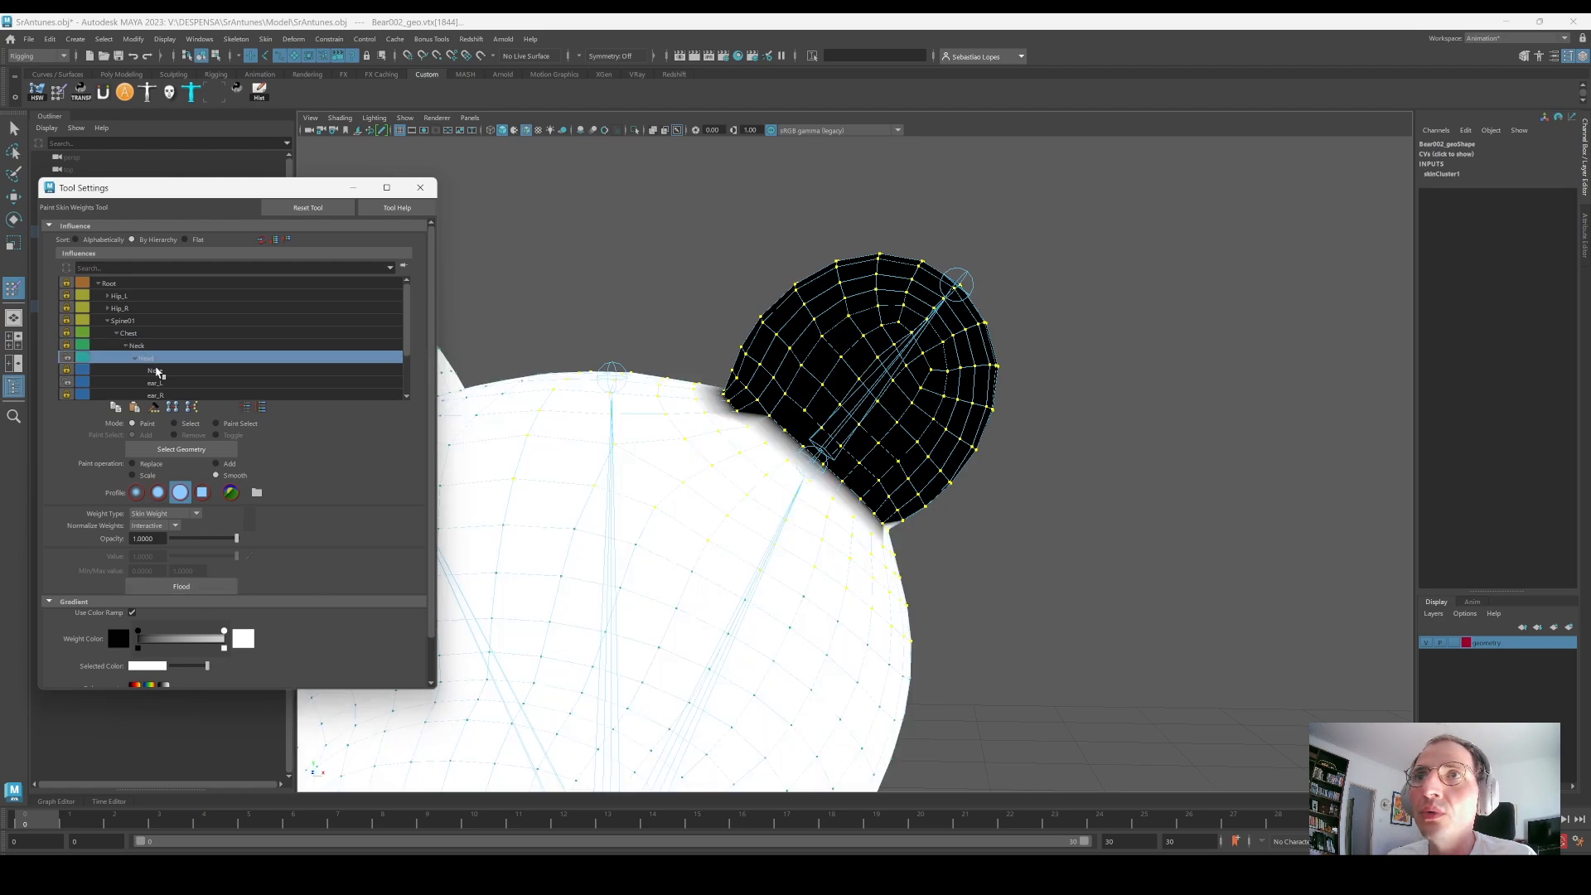
click(195, 588)
click(195, 588)
click(195, 587)
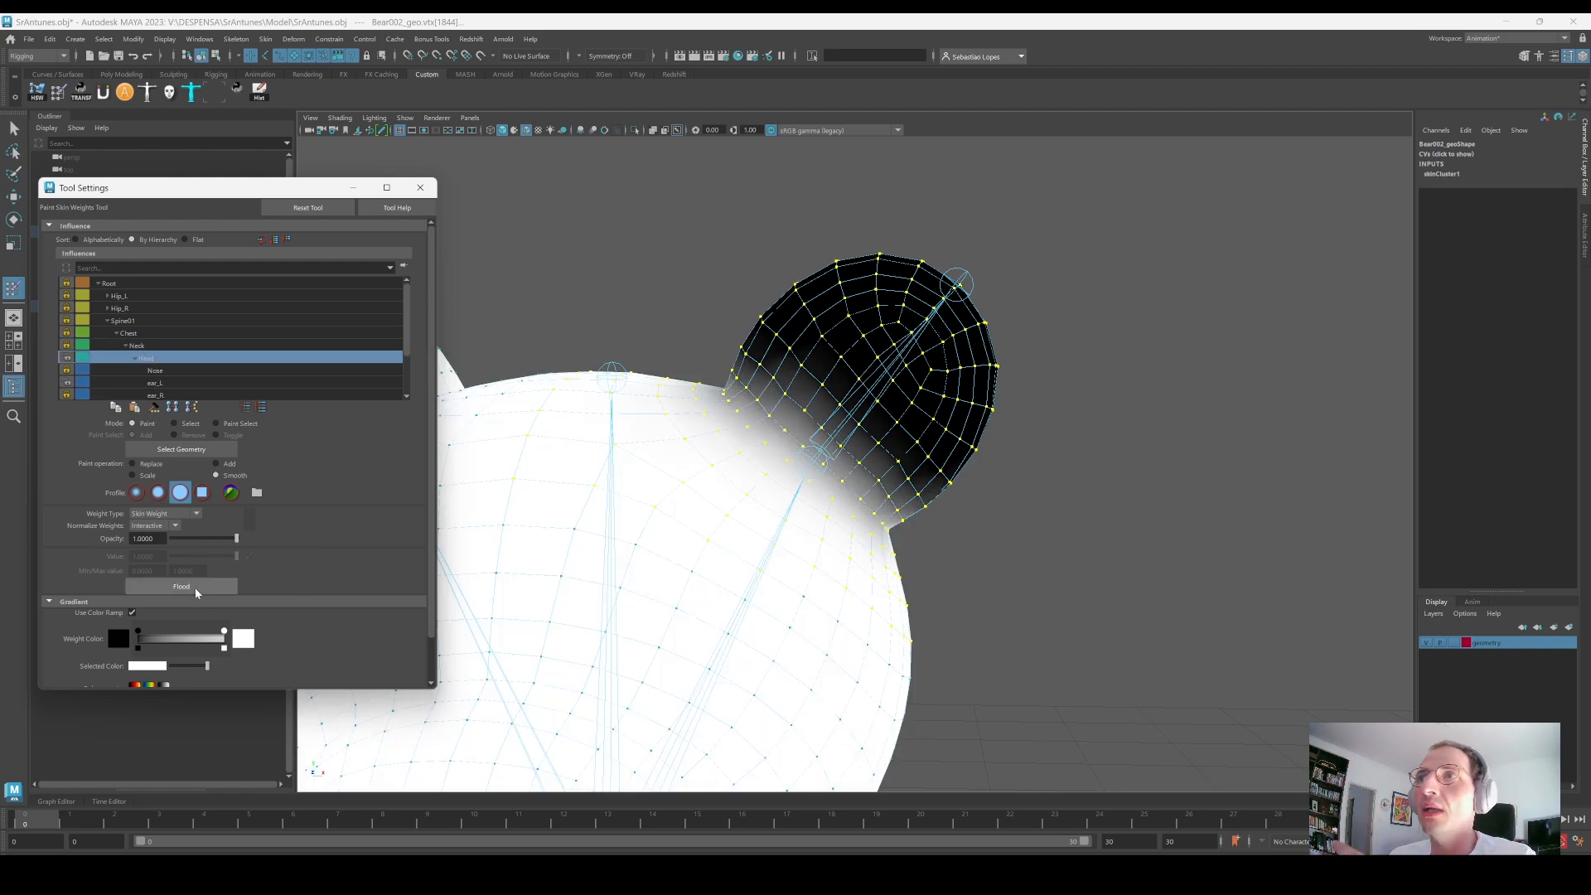
click(162, 384)
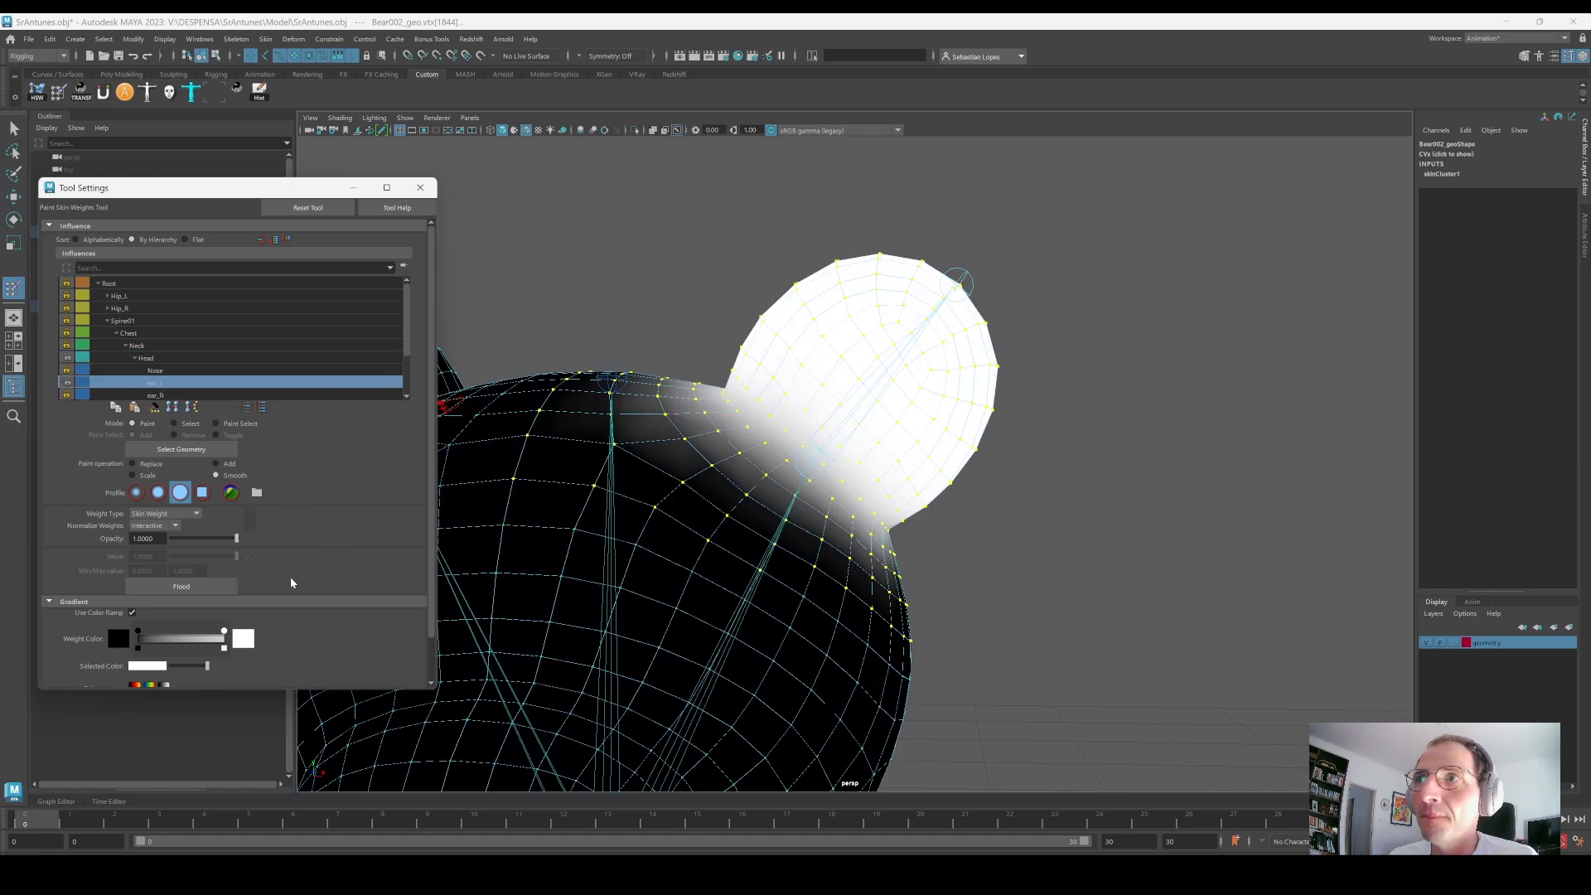
Step: Return the bear mesh to object mode and test the left ear's deformation by rotating the ear_L joint, undoing each rotation
key(q)
right_drag(856, 440, 879, 432)
click(801, 439)
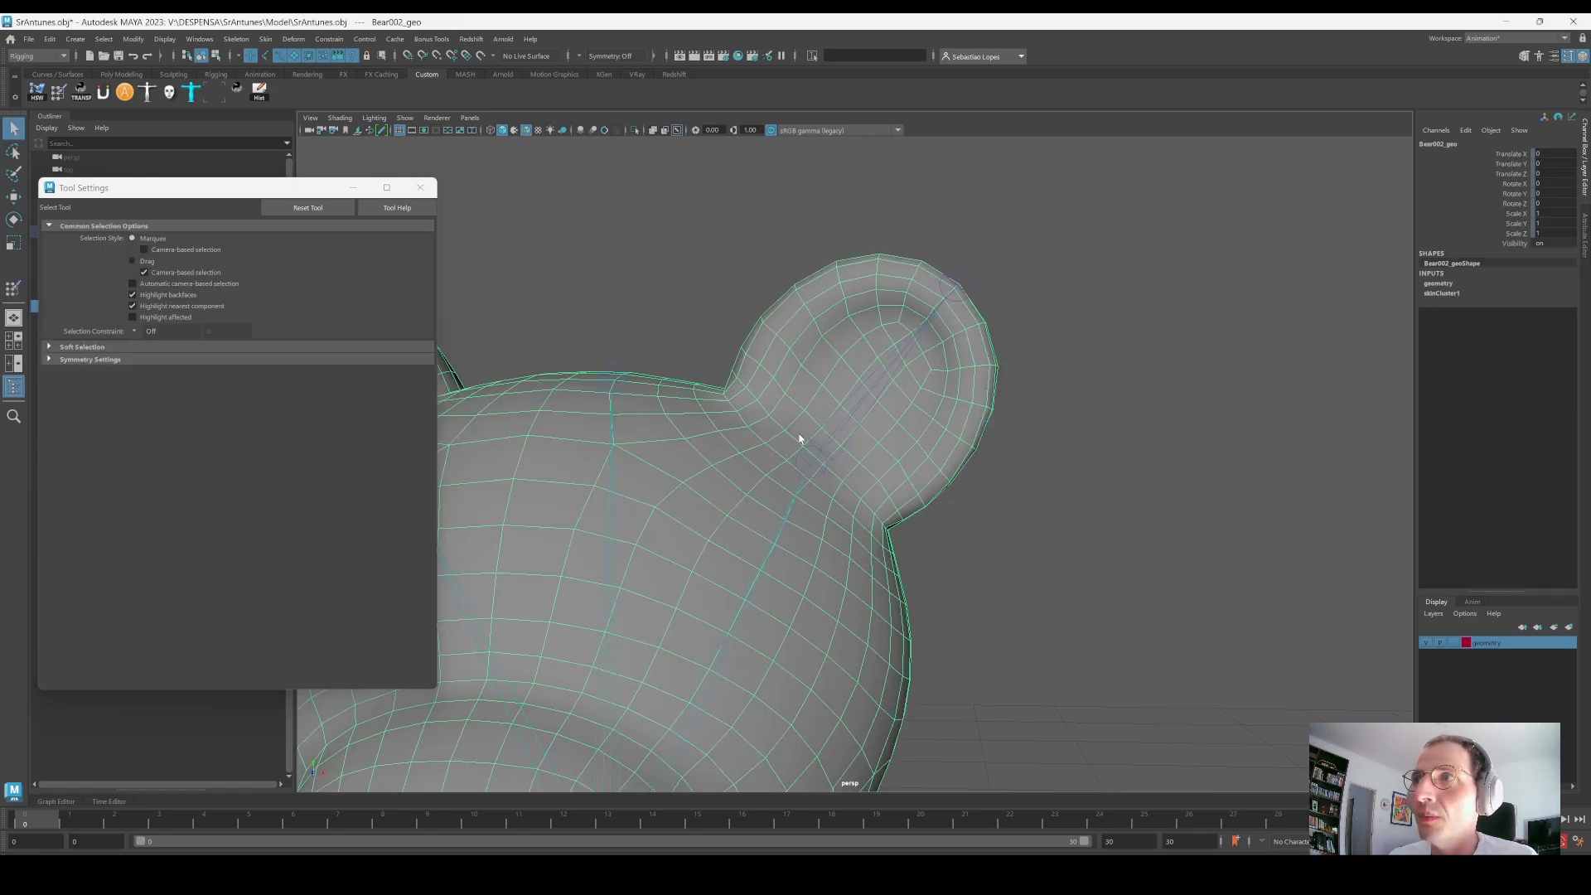
click(593, 165)
click(857, 421)
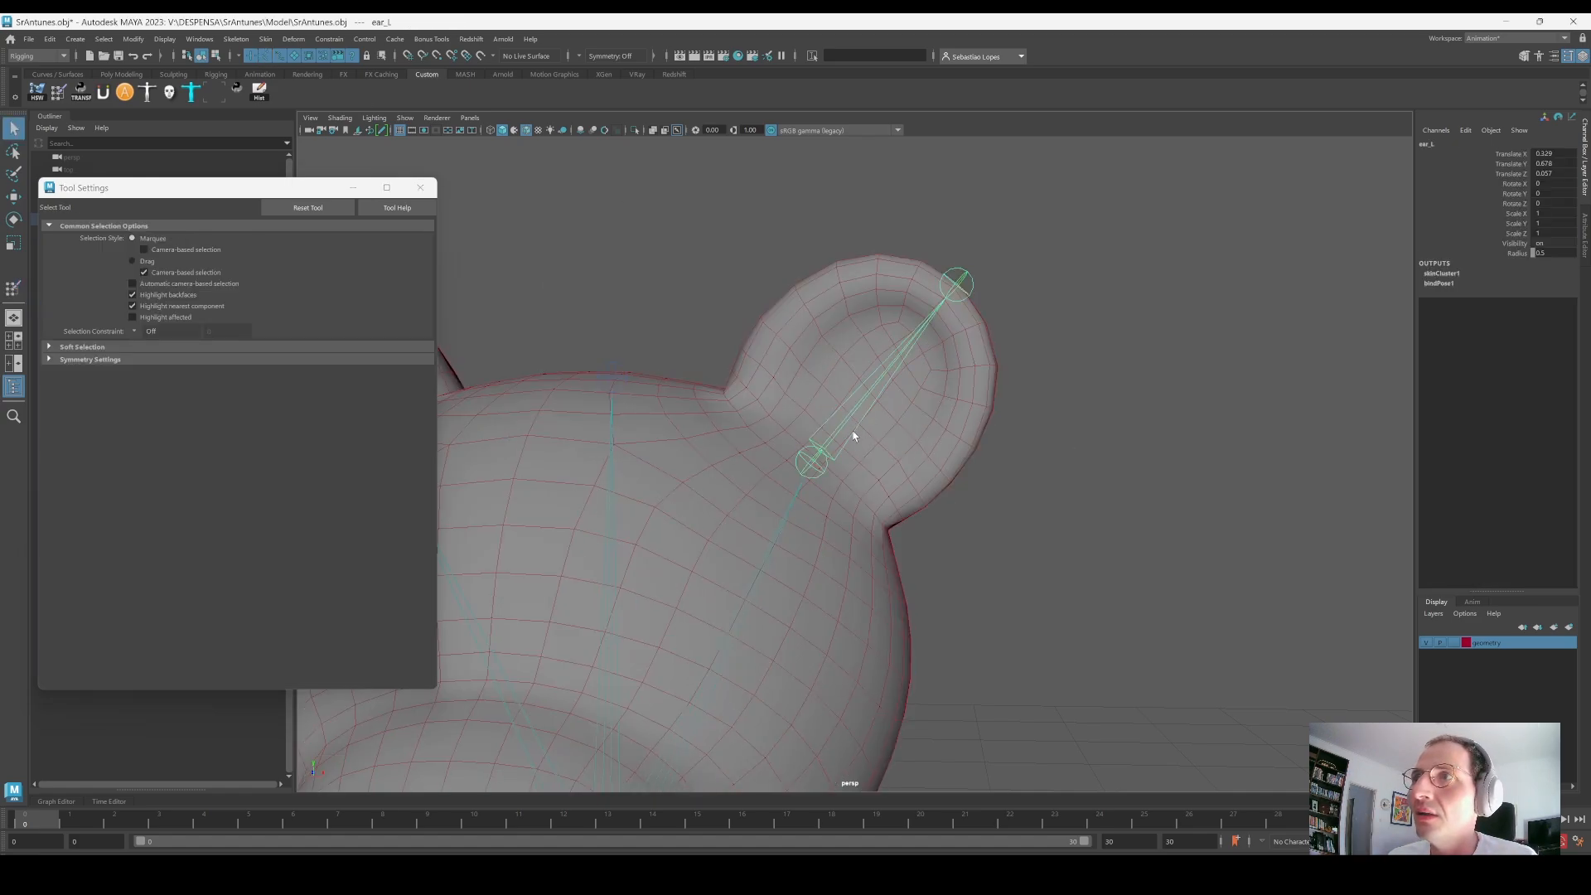
key(e)
drag(941, 416, 946, 499)
key(ctrl+z)
drag(941, 489, 1115, 359)
key(ctrl+z)
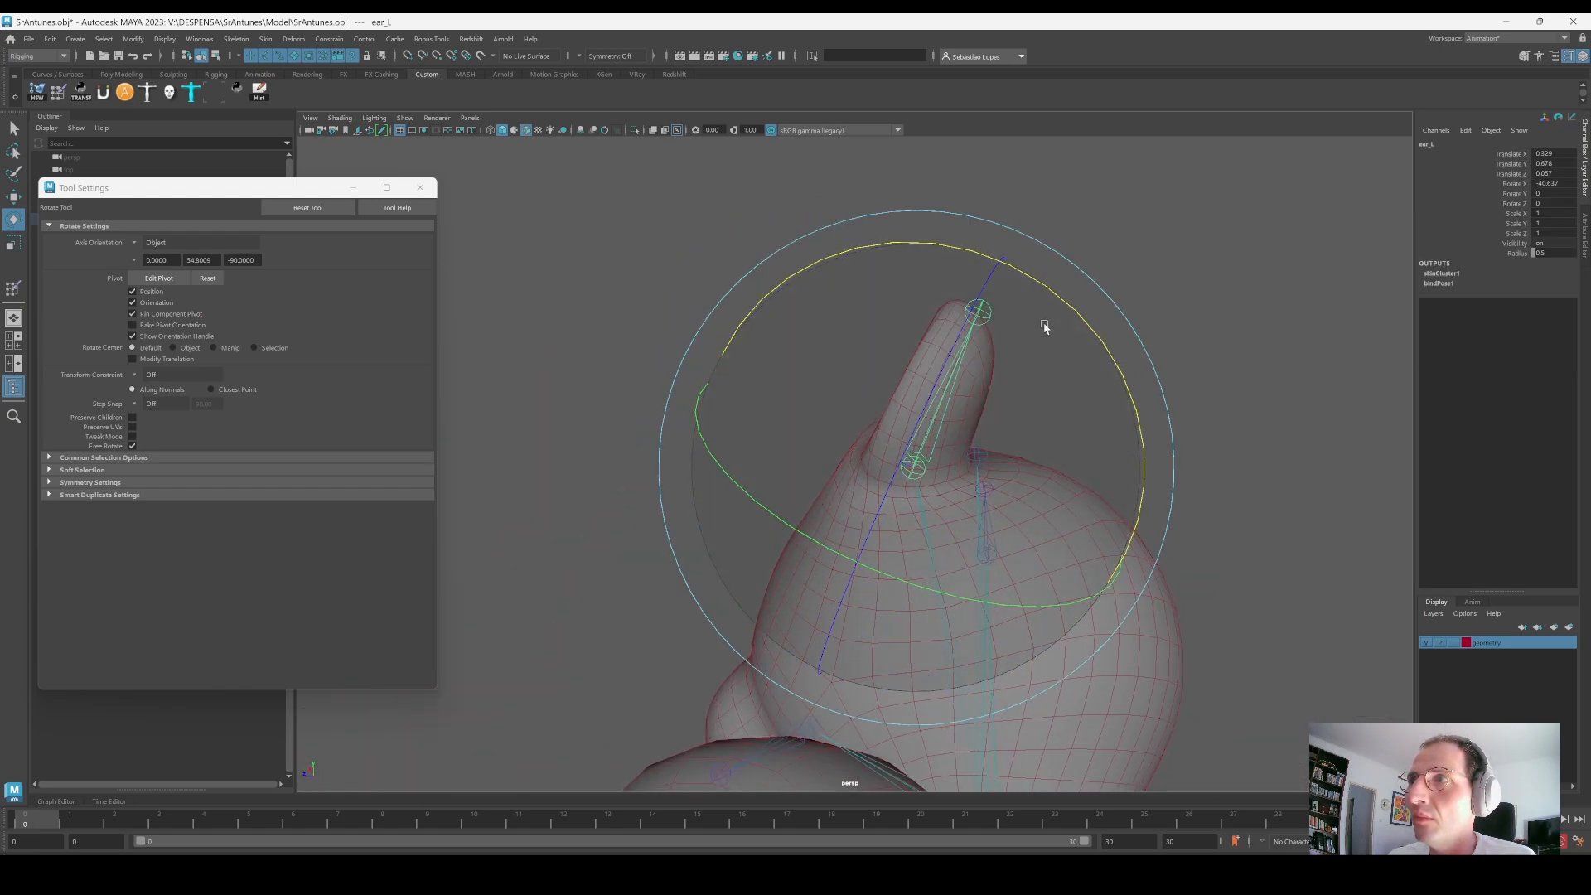
key(ctrl+z)
drag(953, 404, 1030, 362)
key(ctrl+z)
alt+right_drag(1028, 365, 773, 440)
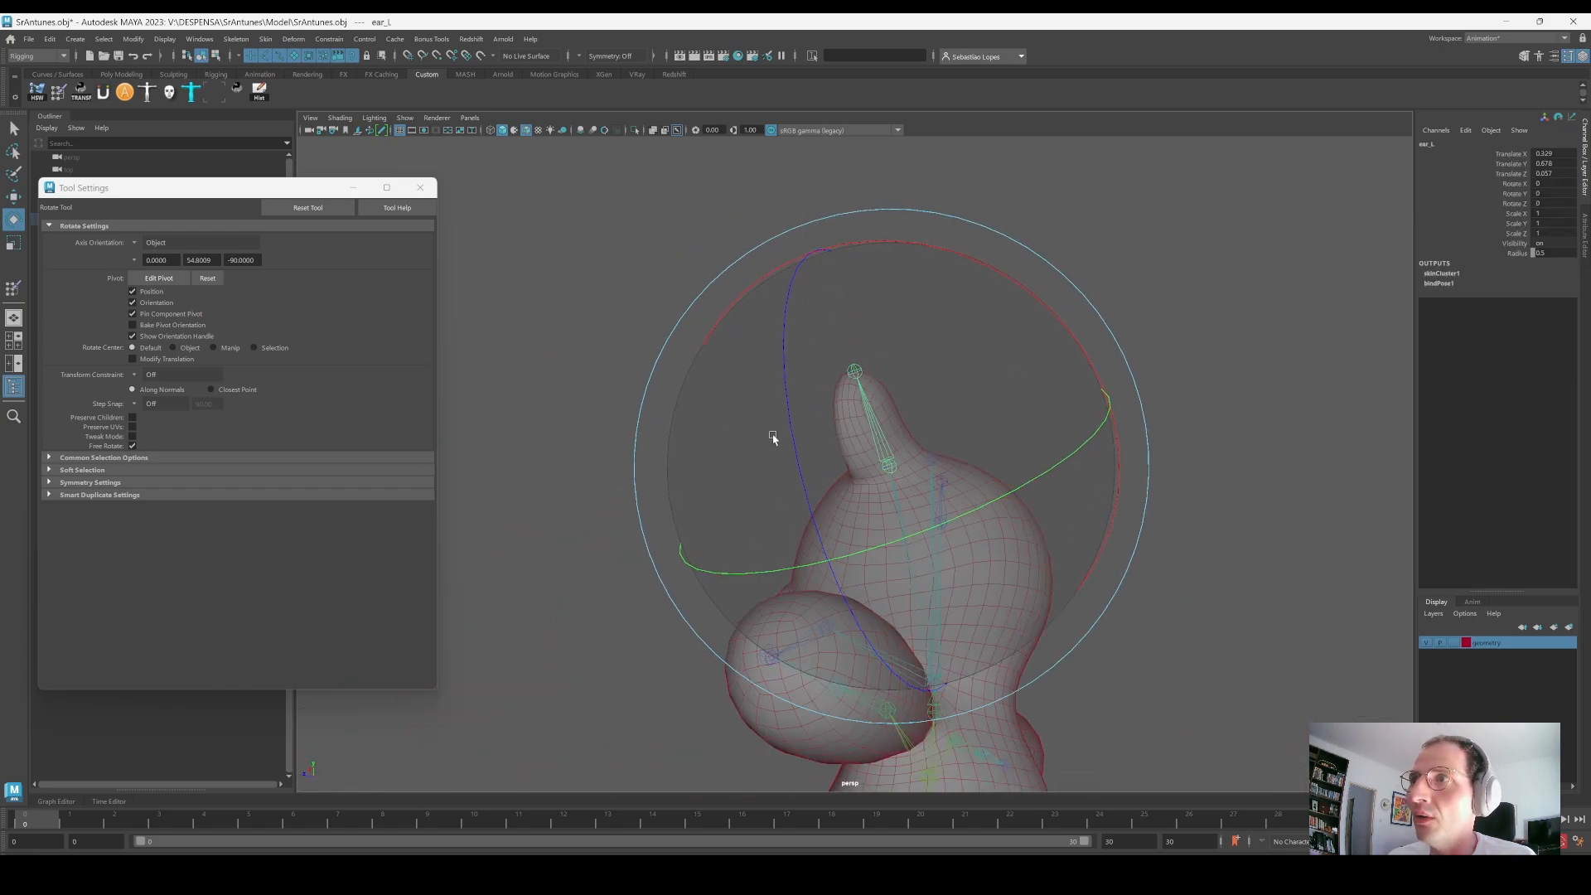
Step: Switch the bear mesh to vertex mode and select the vertex loop around the base of the snout
alt+drag(773, 440, 895, 479)
alt+middle_drag(951, 529, 998, 478)
click(997, 478)
alt+drag(998, 478, 834, 533)
click(736, 542)
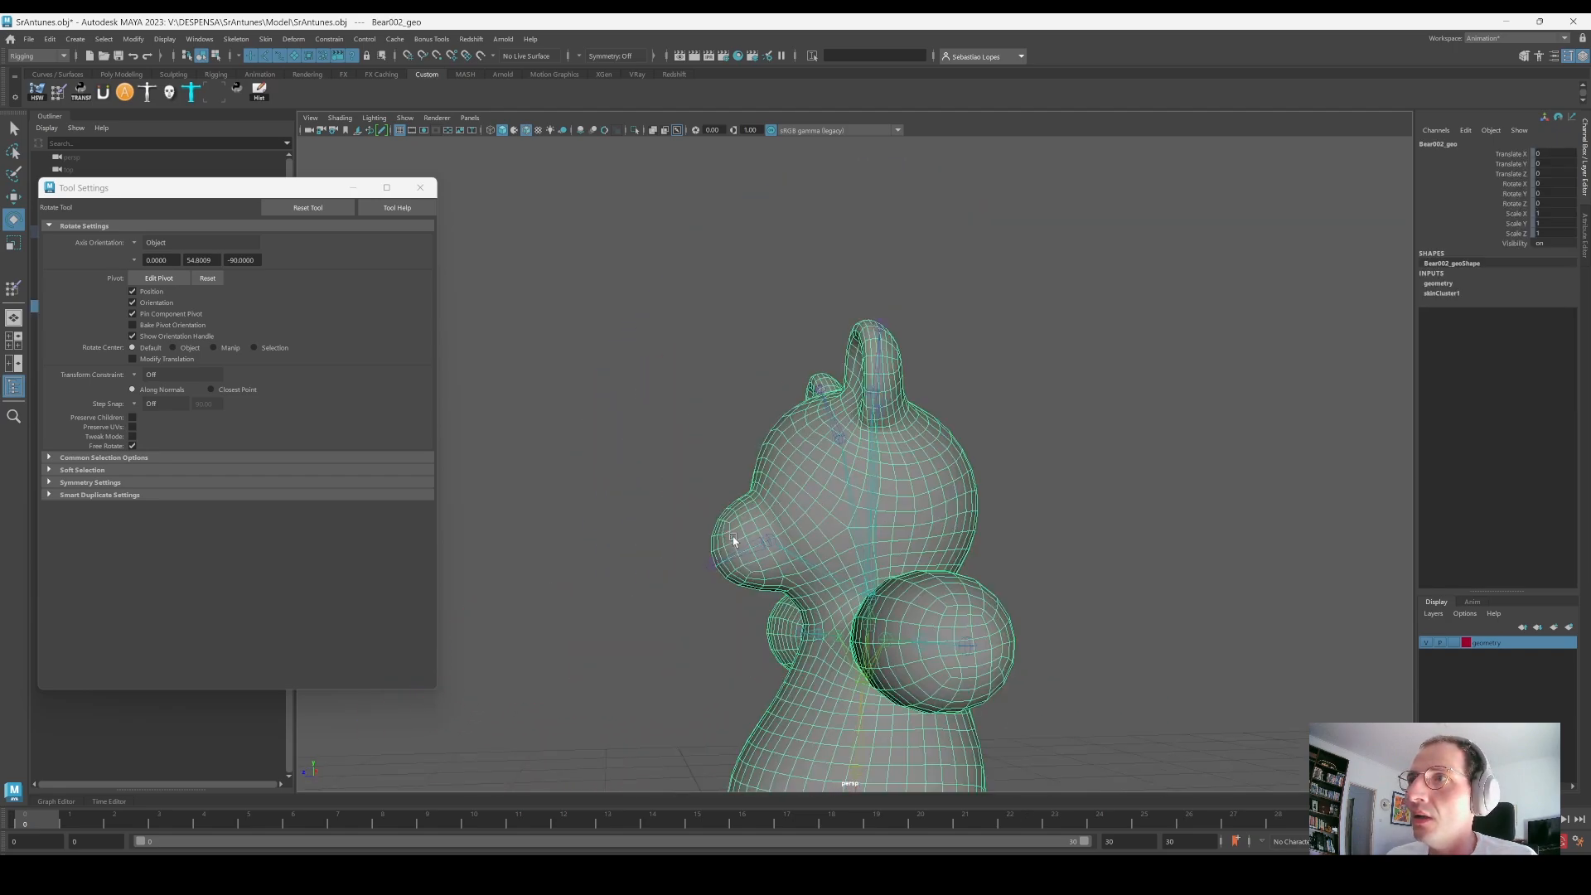
alt+right_drag(736, 542, 887, 514)
alt+middle_drag(887, 515, 1011, 448)
alt+drag(1011, 448, 829, 510)
alt+right_drag(828, 510, 857, 474)
alt+middle_drag(858, 474, 837, 437)
key(q)
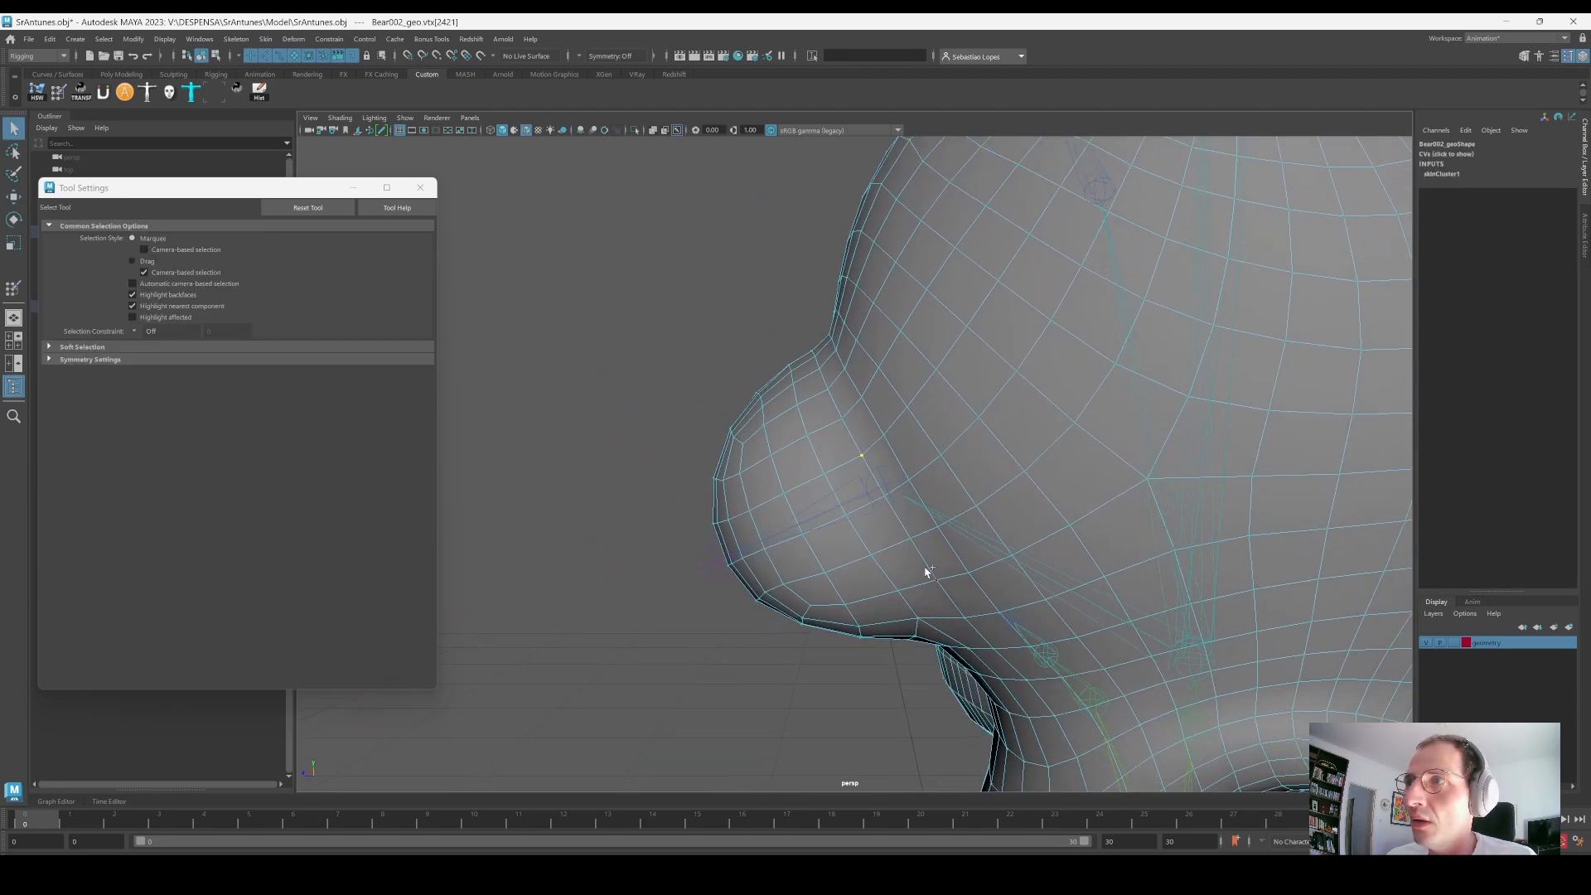
alt+middle_drag(936, 532, 946, 469)
shift+double_click(858, 476)
Step: Lasso-select all snout vertices from the base loop forward to the tip
alt+drag(863, 482, 991, 501)
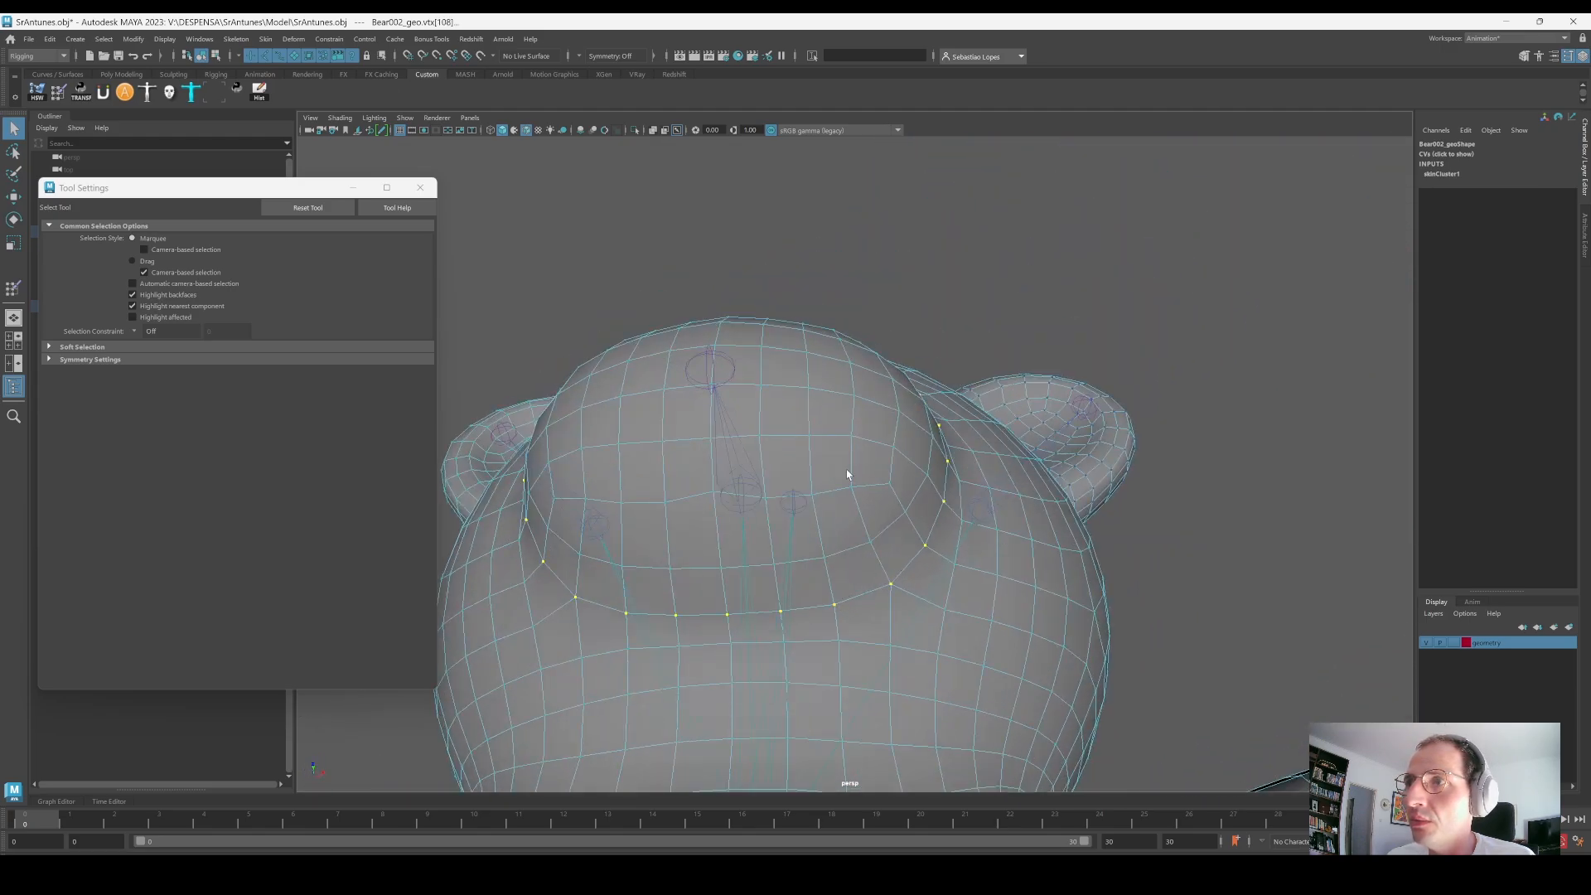
alt+drag(847, 475, 800, 476)
click(14, 152)
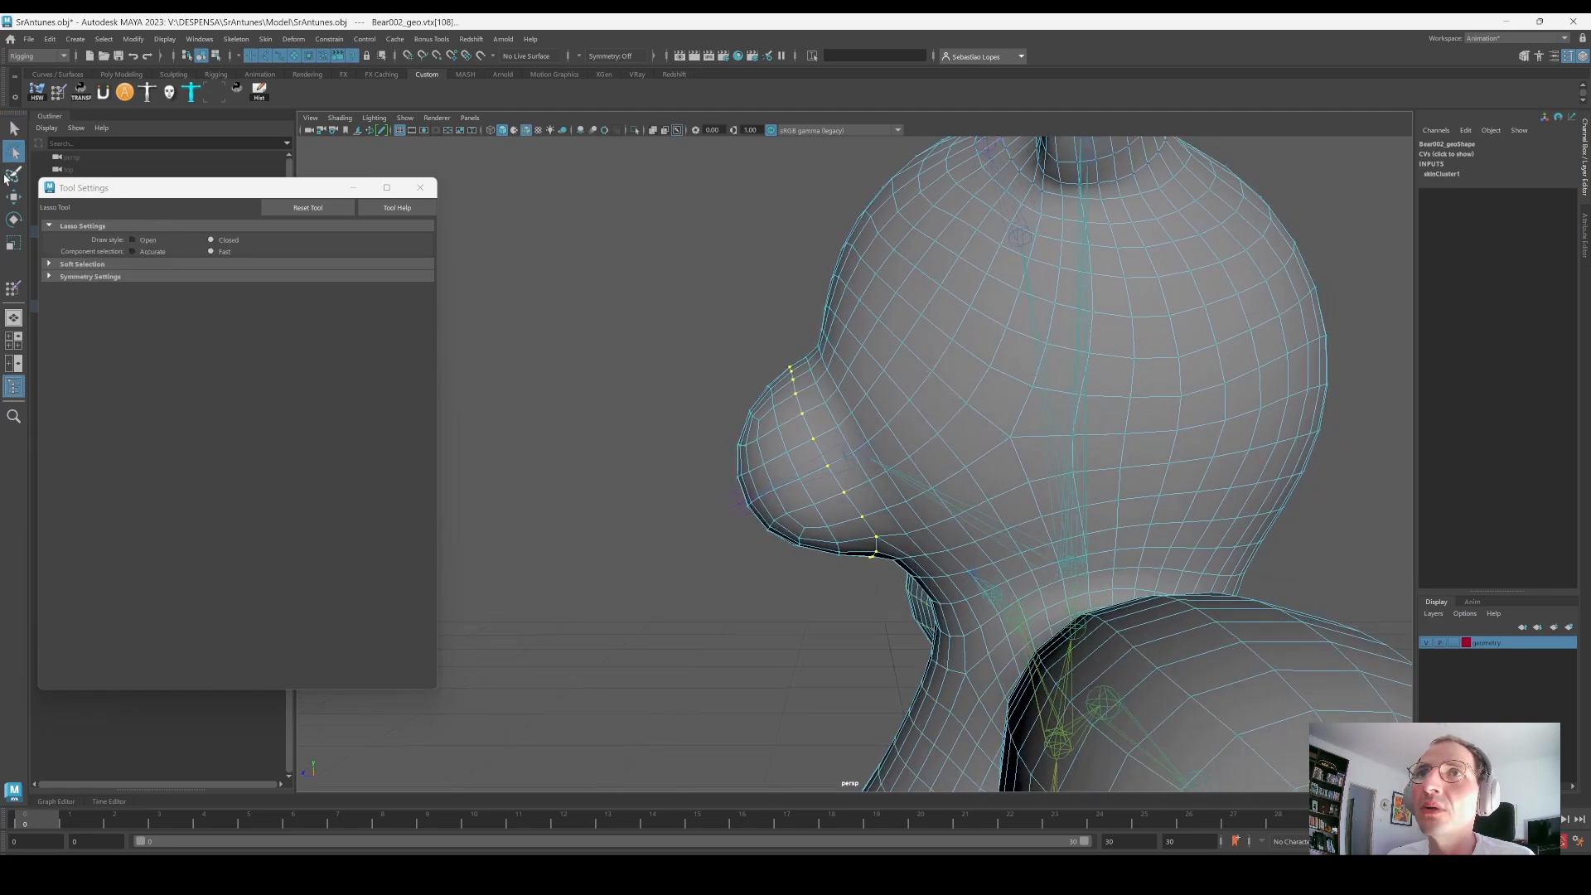
mouse_move(641, 410)
mouse_down()
mouse_move(787, 620)
mouse_move(845, 564)
mouse_move(807, 398)
mouse_move(671, 401)
mouse_move(824, 598)
mouse_move(861, 514)
mouse_move(729, 394)
mouse_up()
key(ctrl+z)
mouse_move(614, 366)
alt+mouse_down()
mouse_move(865, 536)
mouse_move(945, 539)
mouse_move(845, 472)
mouse_move(821, 500)
alt+mouse_up()
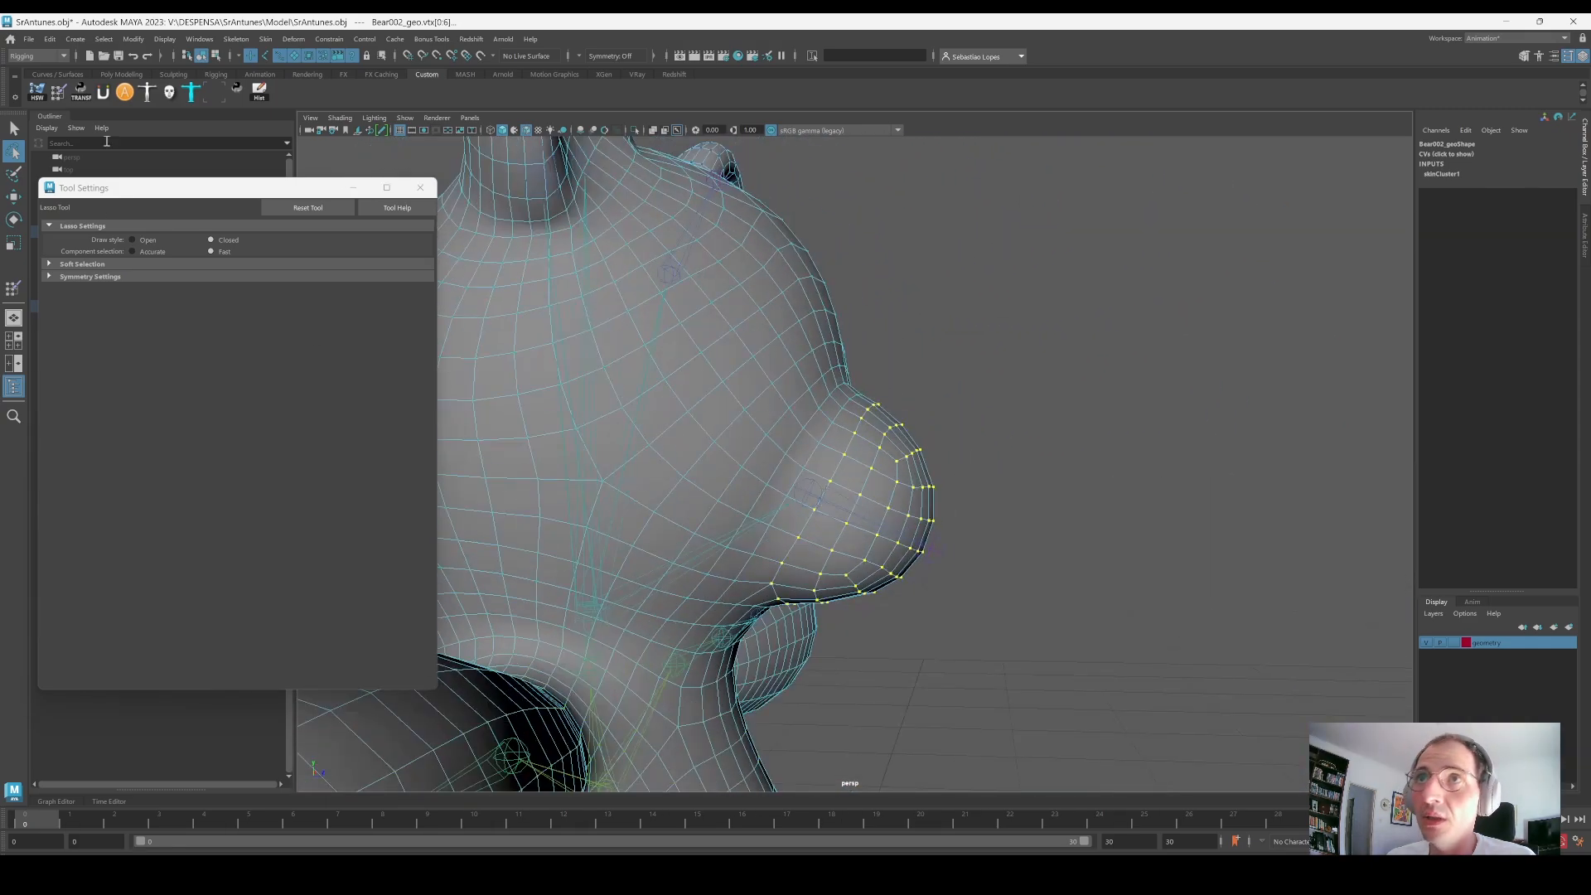
Step: Flood the selected snout vertices with a Replace skin weight of 1 for the Nose influence under Head
click(55, 96)
scroll(197, 351, down, 1)
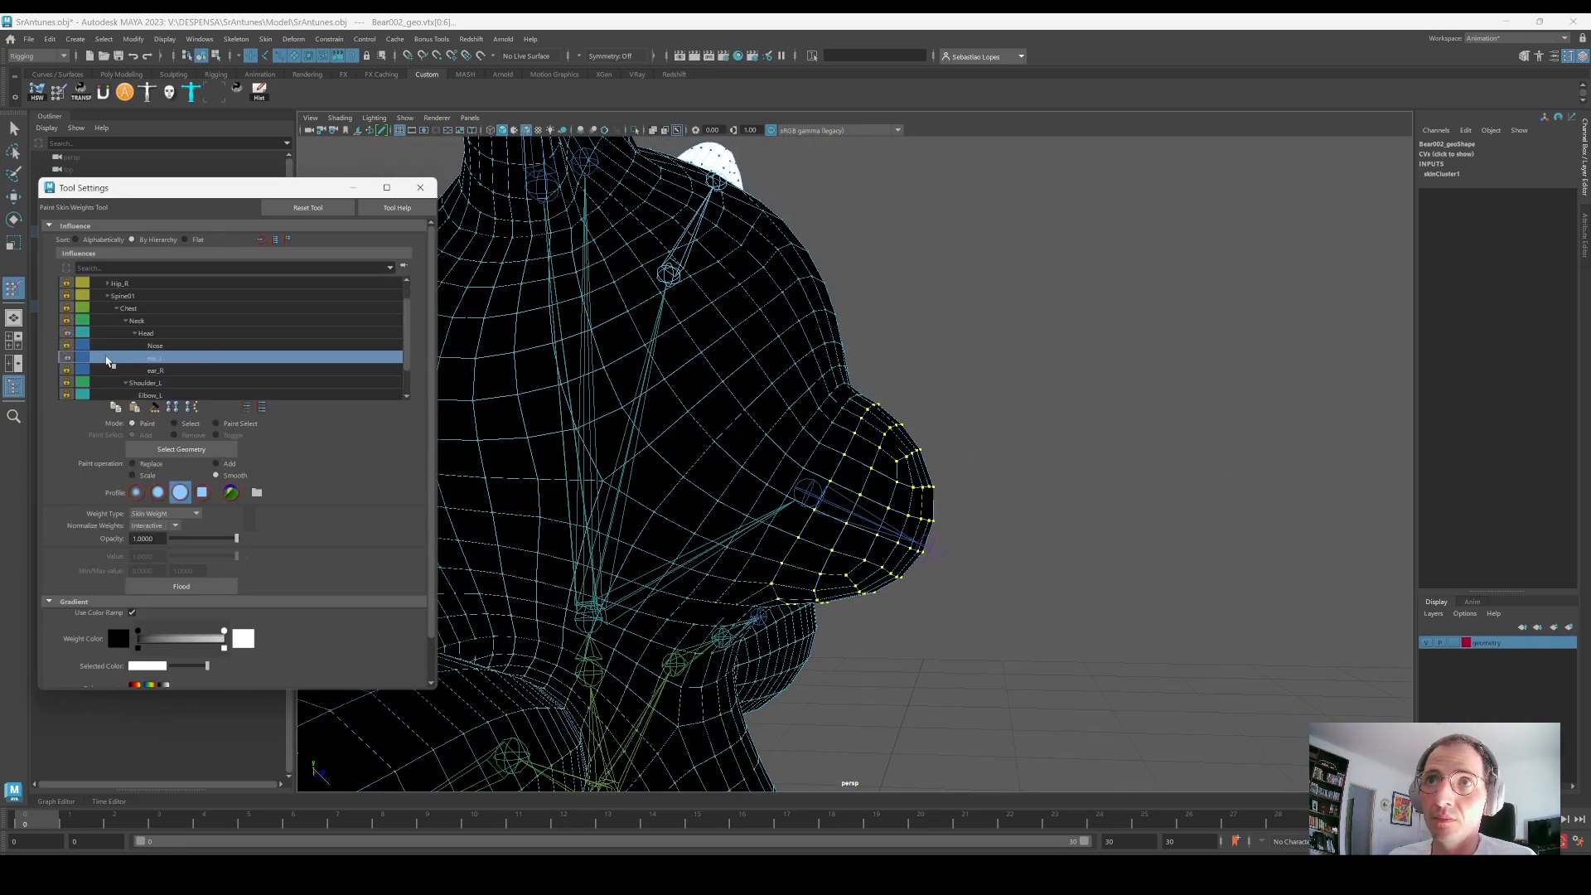
click(159, 345)
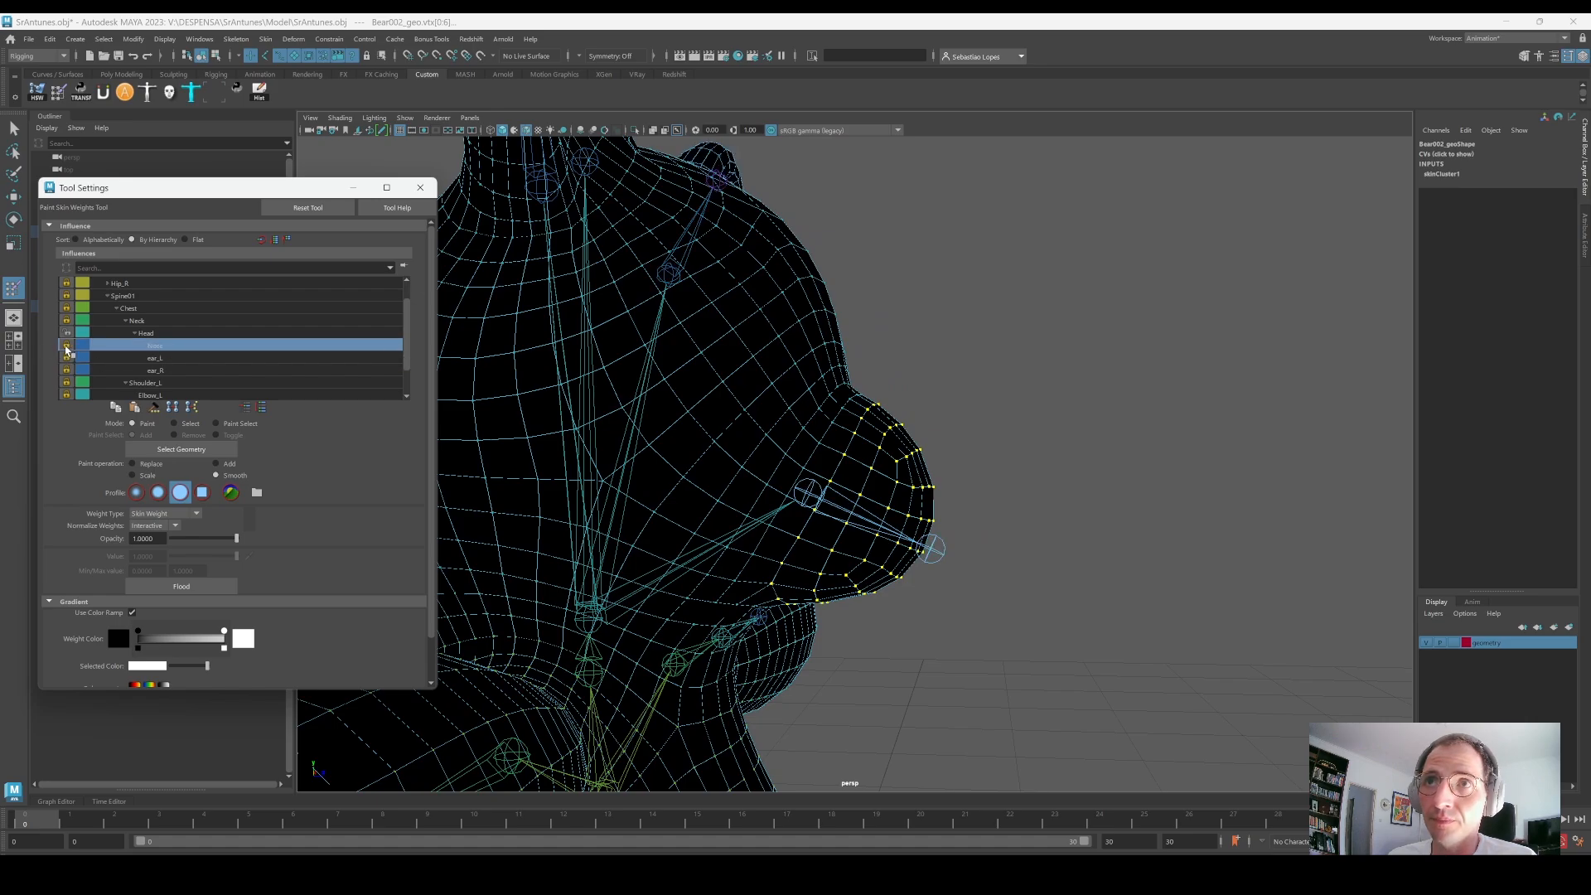
click(150, 333)
click(166, 345)
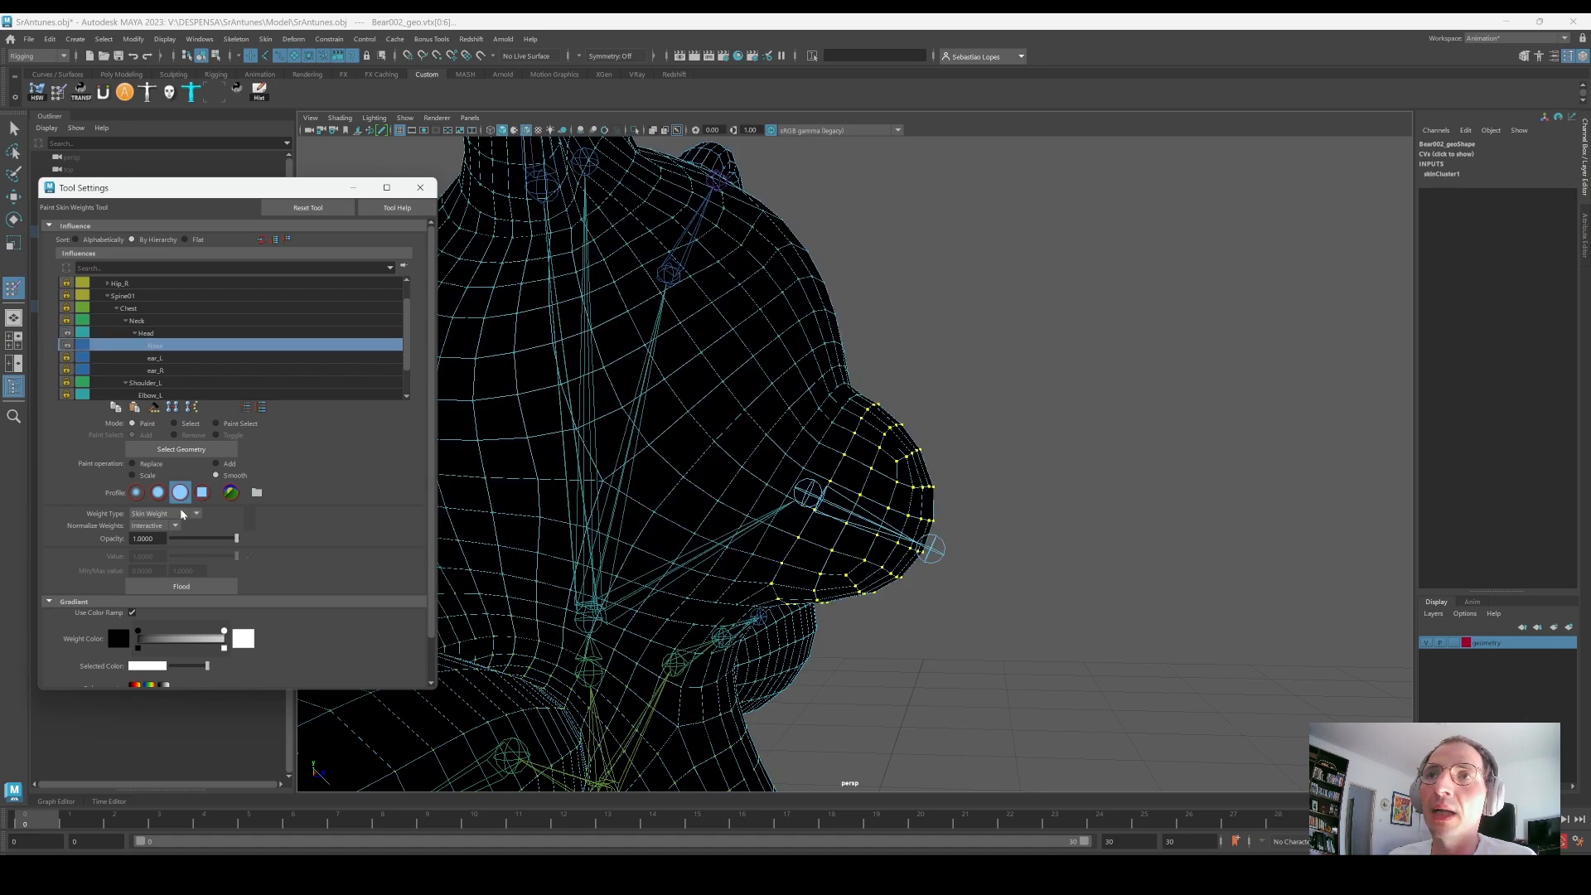
click(133, 464)
mouse_move(1058, 557)
alt+mouse_down()
mouse_move(912, 514)
mouse_move(999, 516)
mouse_move(862, 464)
alt+mouse_up()
Step: Return the bear mesh to object mode and display the Head influence's weights around the snout
key(q)
mouse_move(799, 356)
right_down()
mouse_move(746, 357)
mouse_move(899, 340)
right_up()
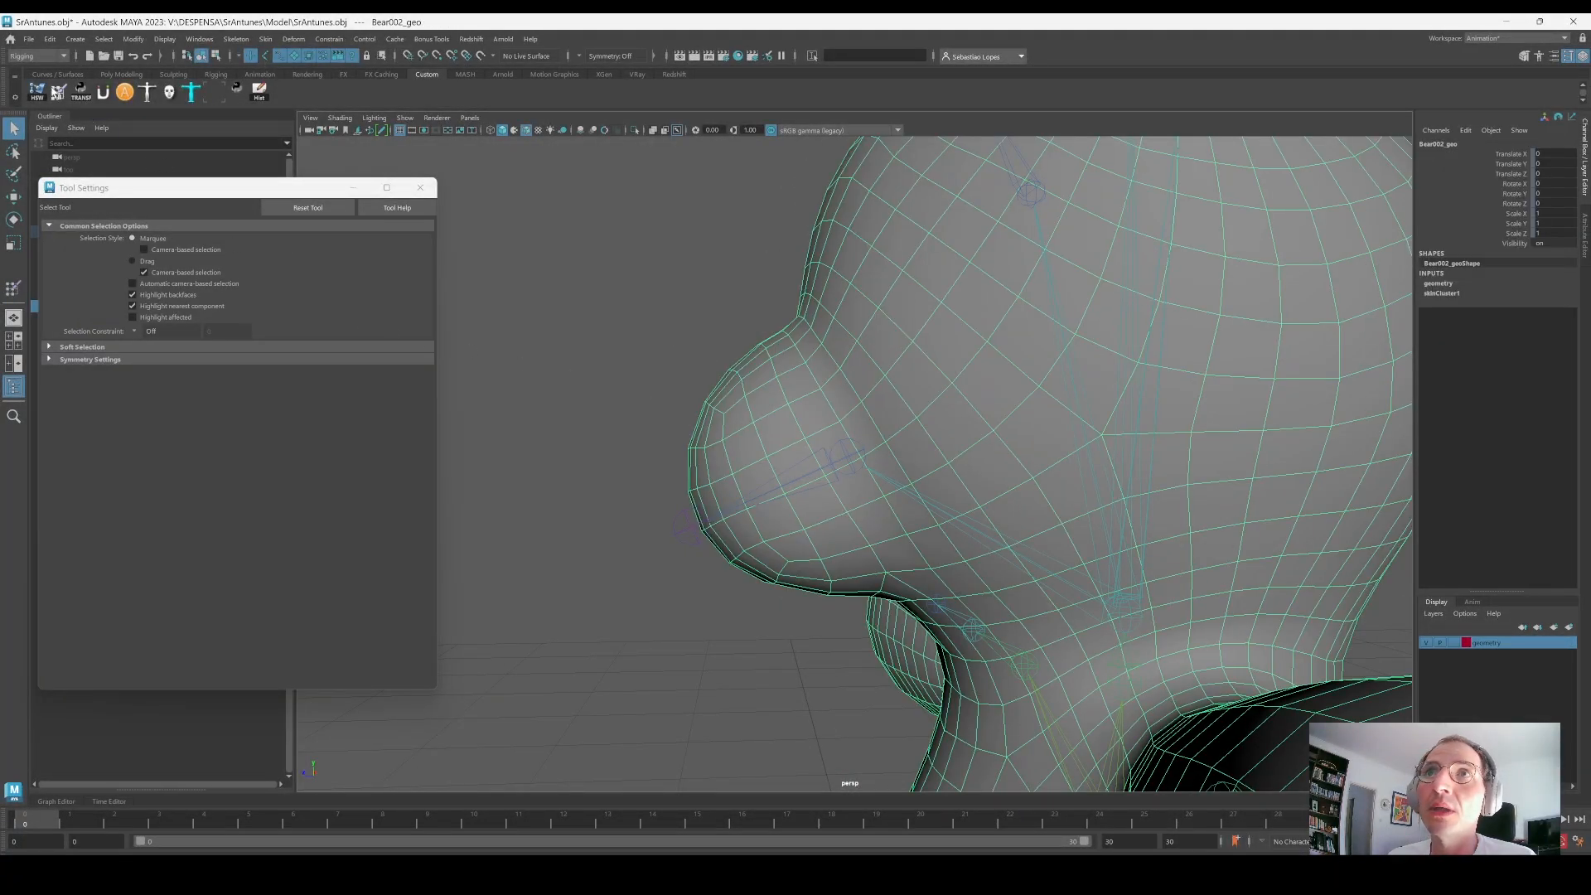
key(y)
click(155, 359)
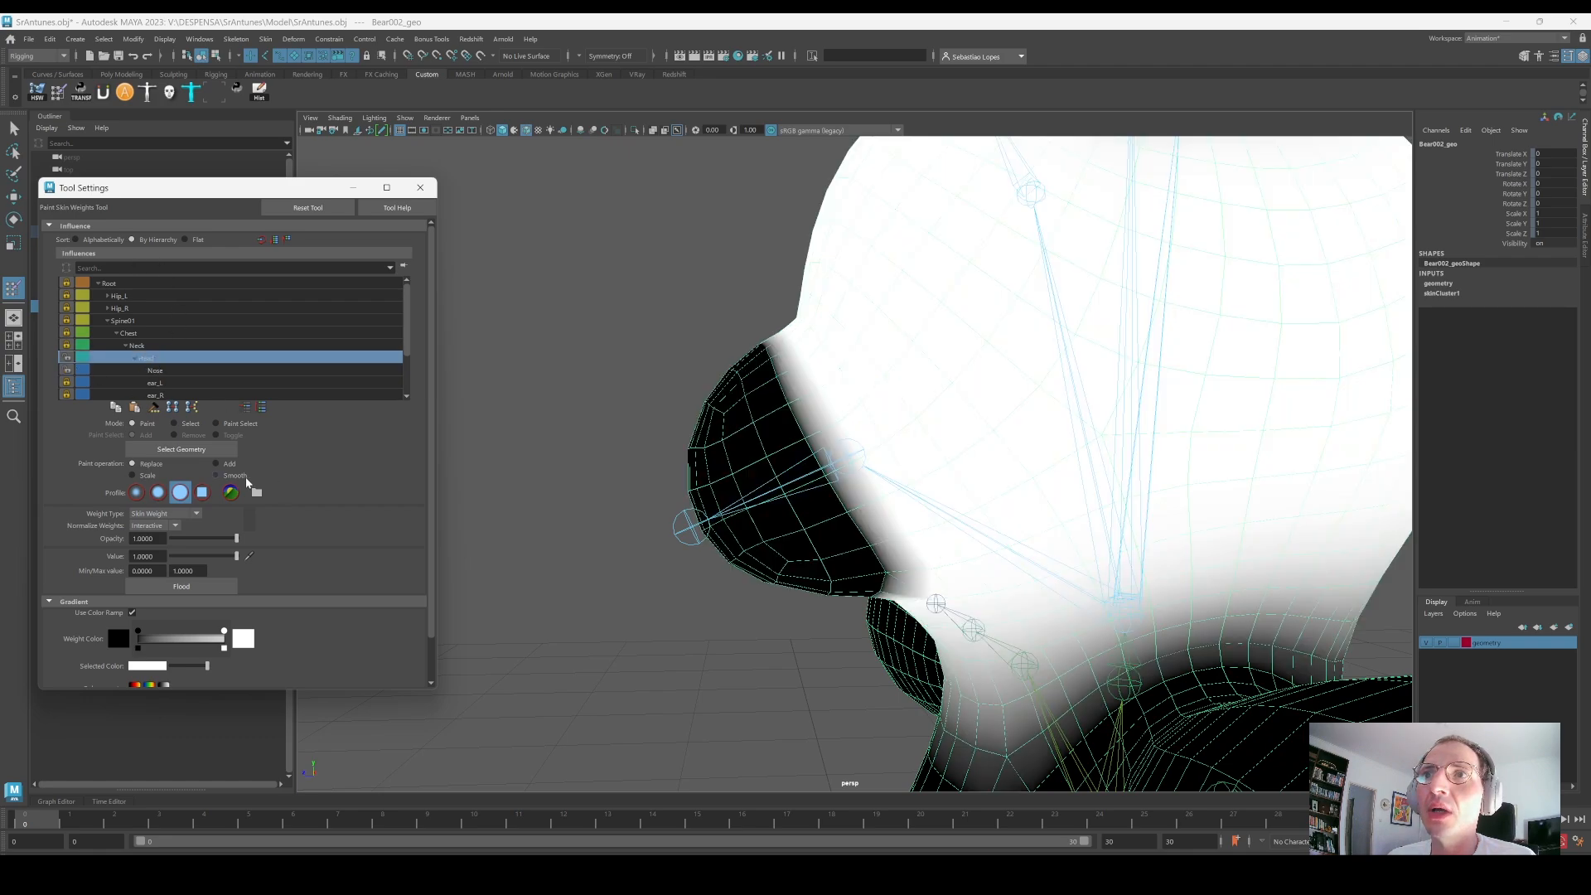
mouse_move(568, 543)
alt+mouse_down()
mouse_move(837, 320)
mouse_move(746, 373)
mouse_move(795, 328)
alt+mouse_up()
Step: Return the mesh to vertex mode and grow the snout's vertex selection onto the surrounding face
key(q)
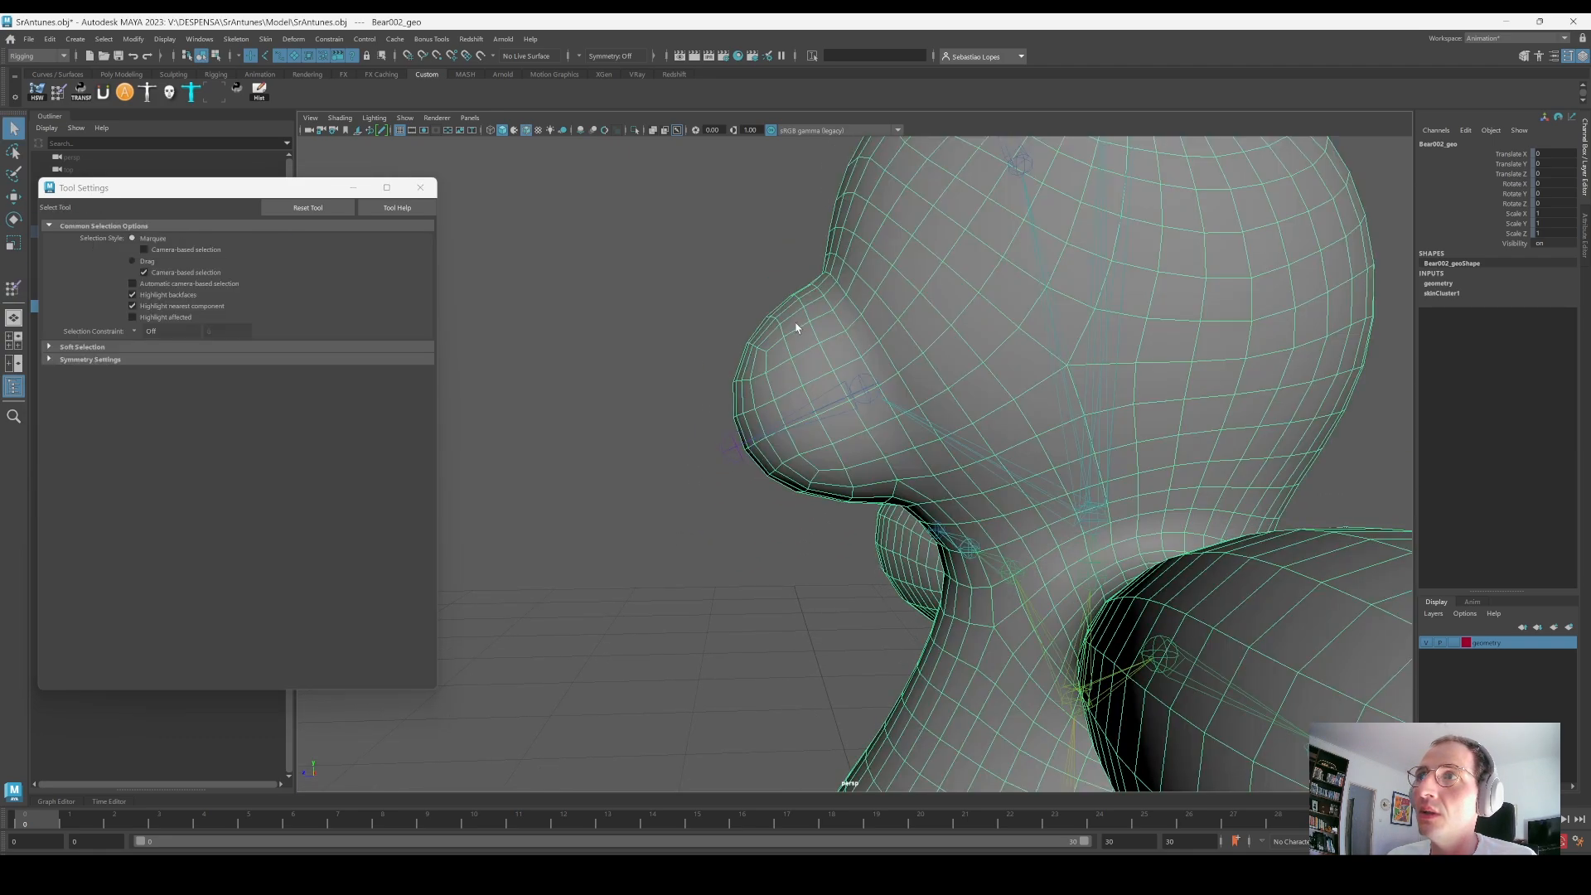
right_drag(795, 328, 734, 341)
alt+drag(734, 341, 708, 376)
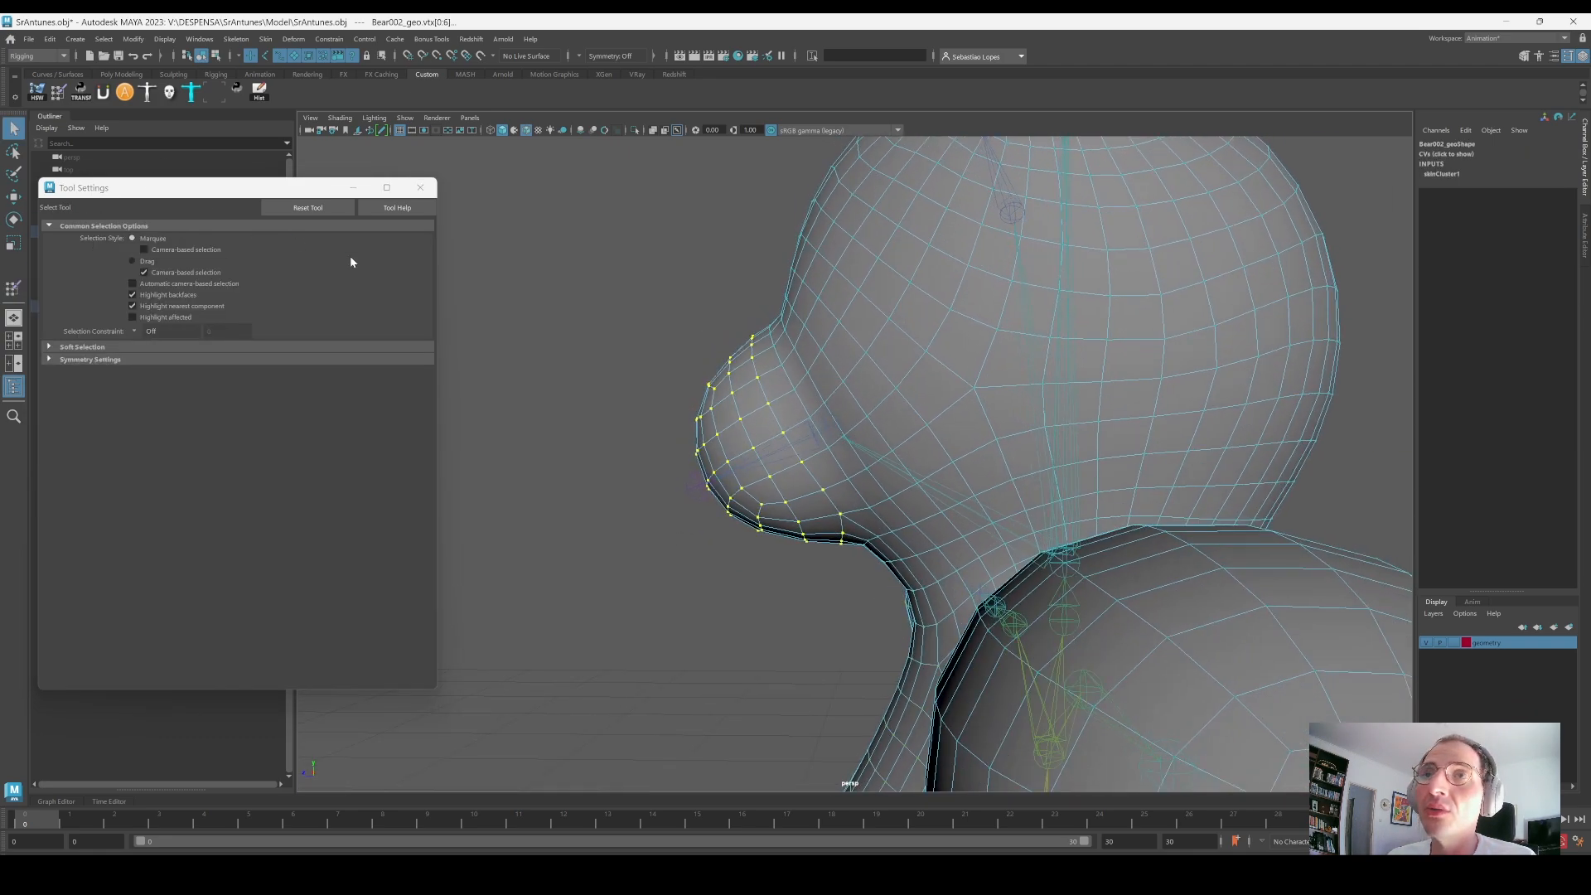
alt+drag(802, 516, 729, 488)
Step: Flood the grown snout selection with the Smooth operation on the Nose influence to soften its transition into the head
click(59, 93)
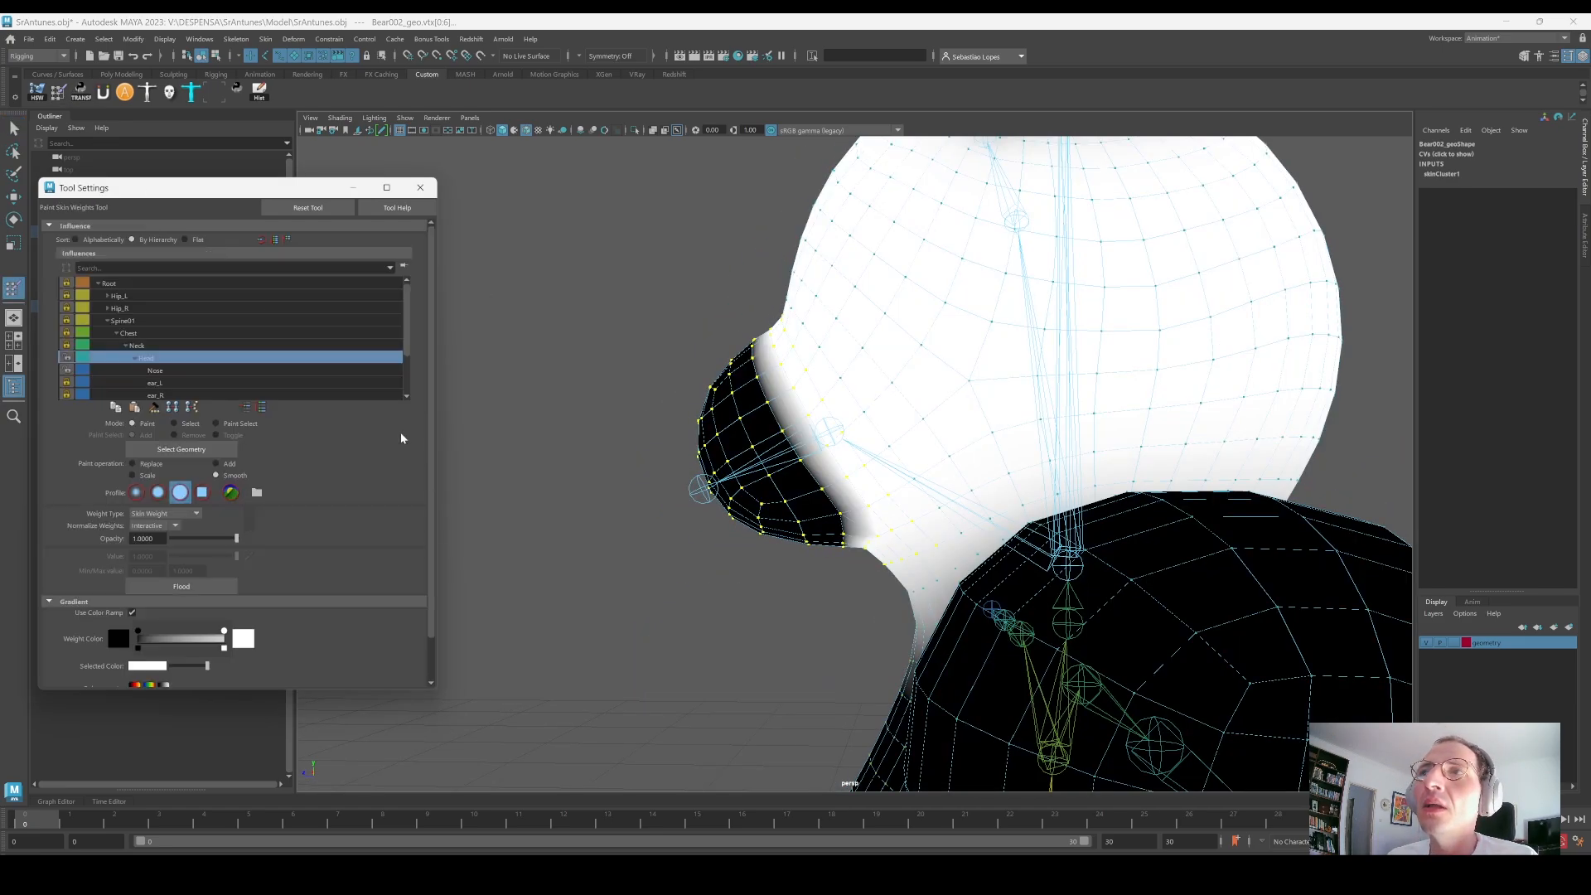
click(153, 370)
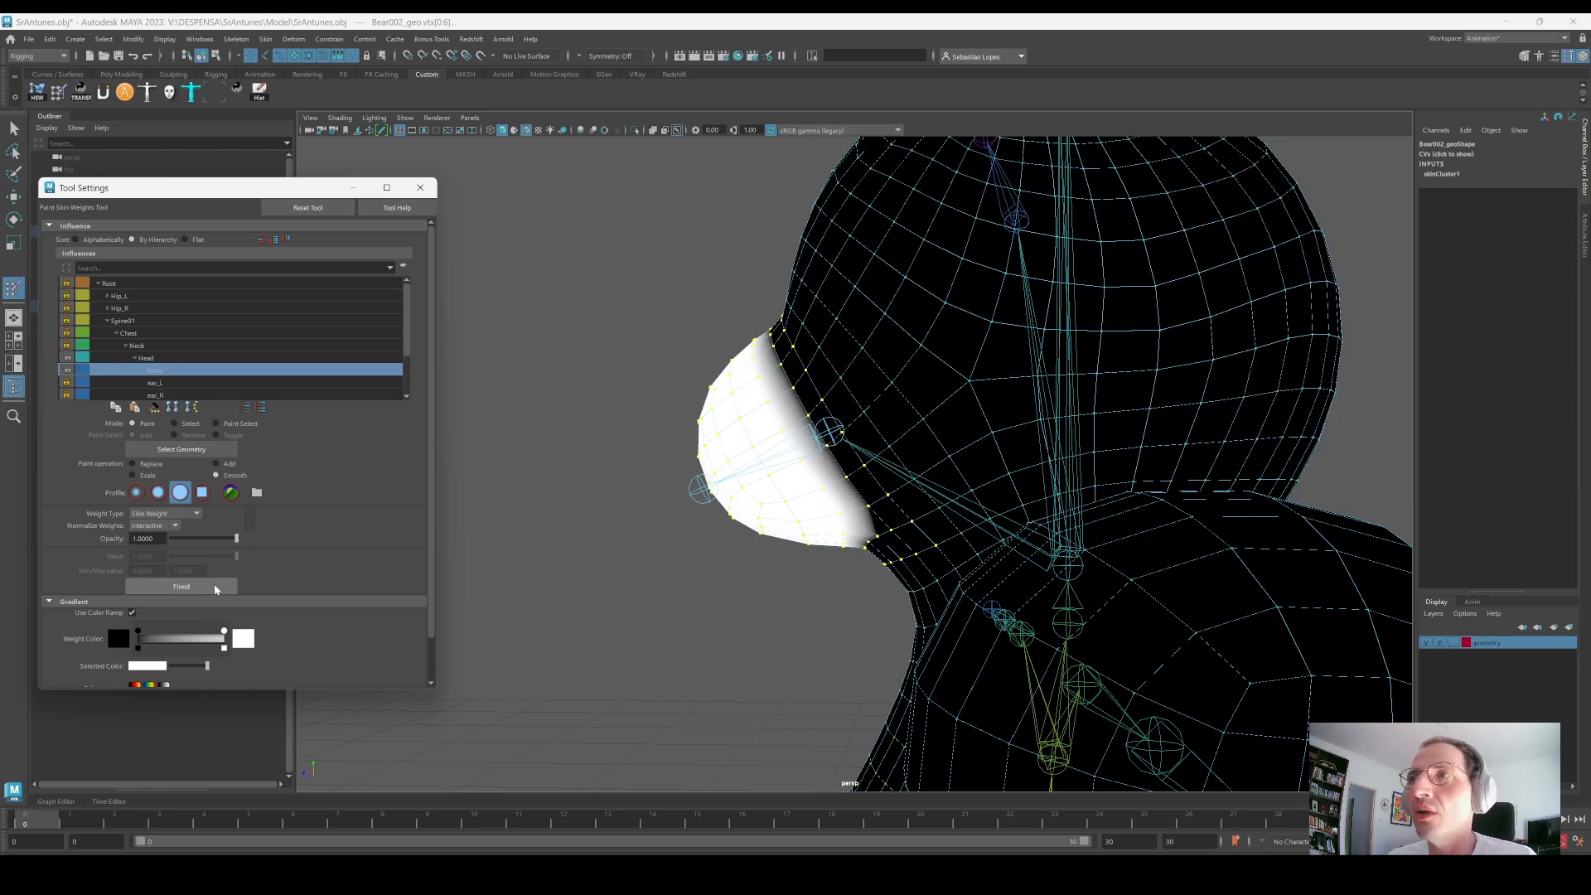
click(182, 587)
click(215, 590)
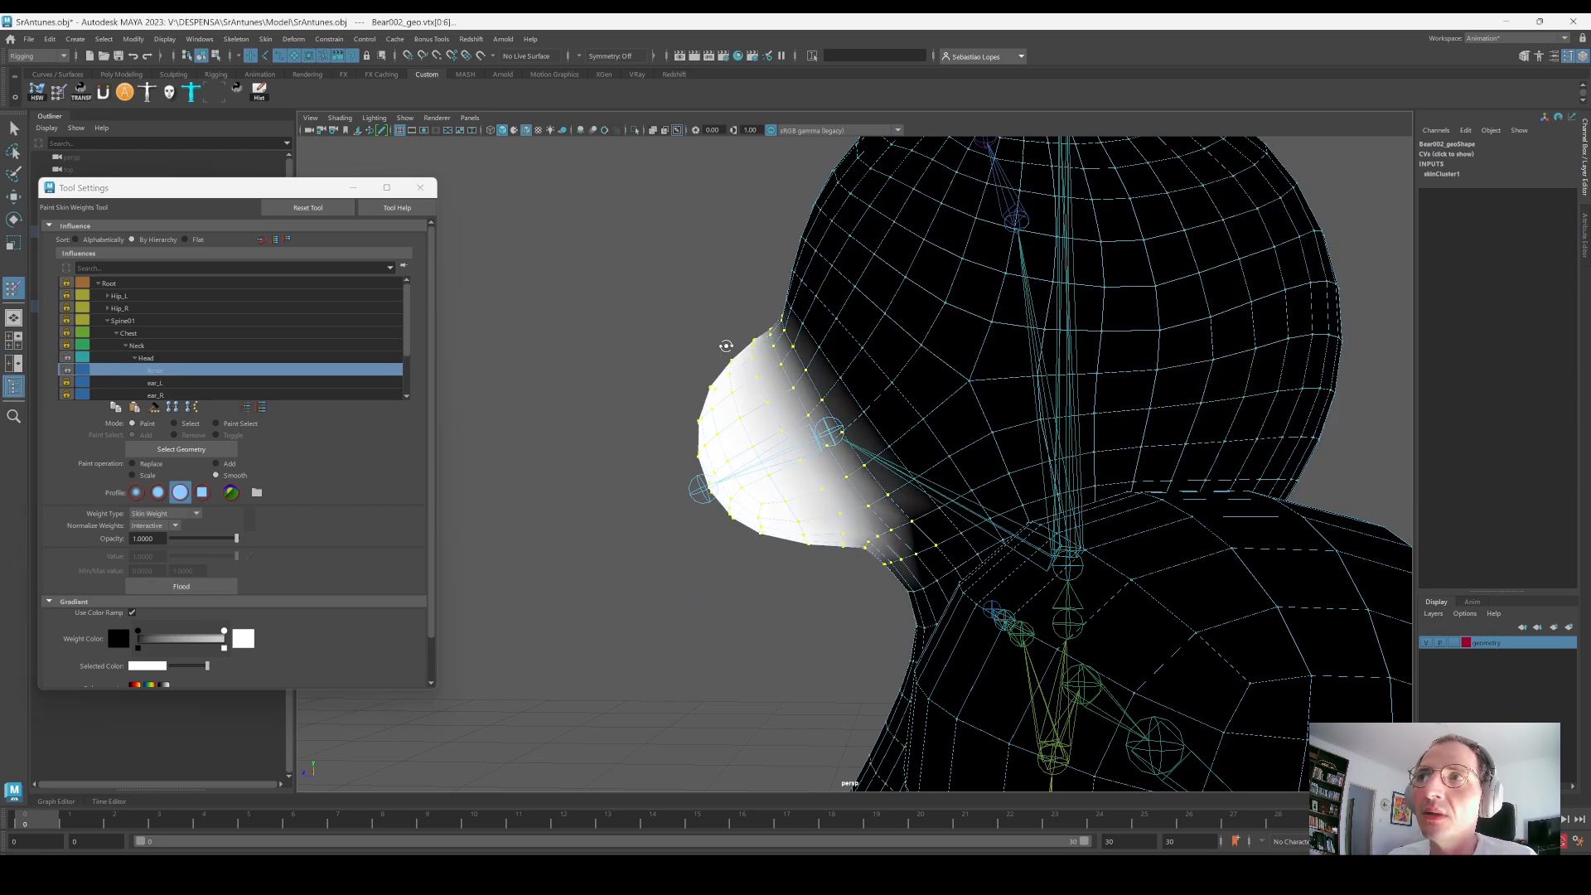
alt+drag(726, 346, 929, 372)
Step: Leave component mode, select the Nose joint and rotate it in different directions to test the snout's deformation
key(q)
click(788, 444)
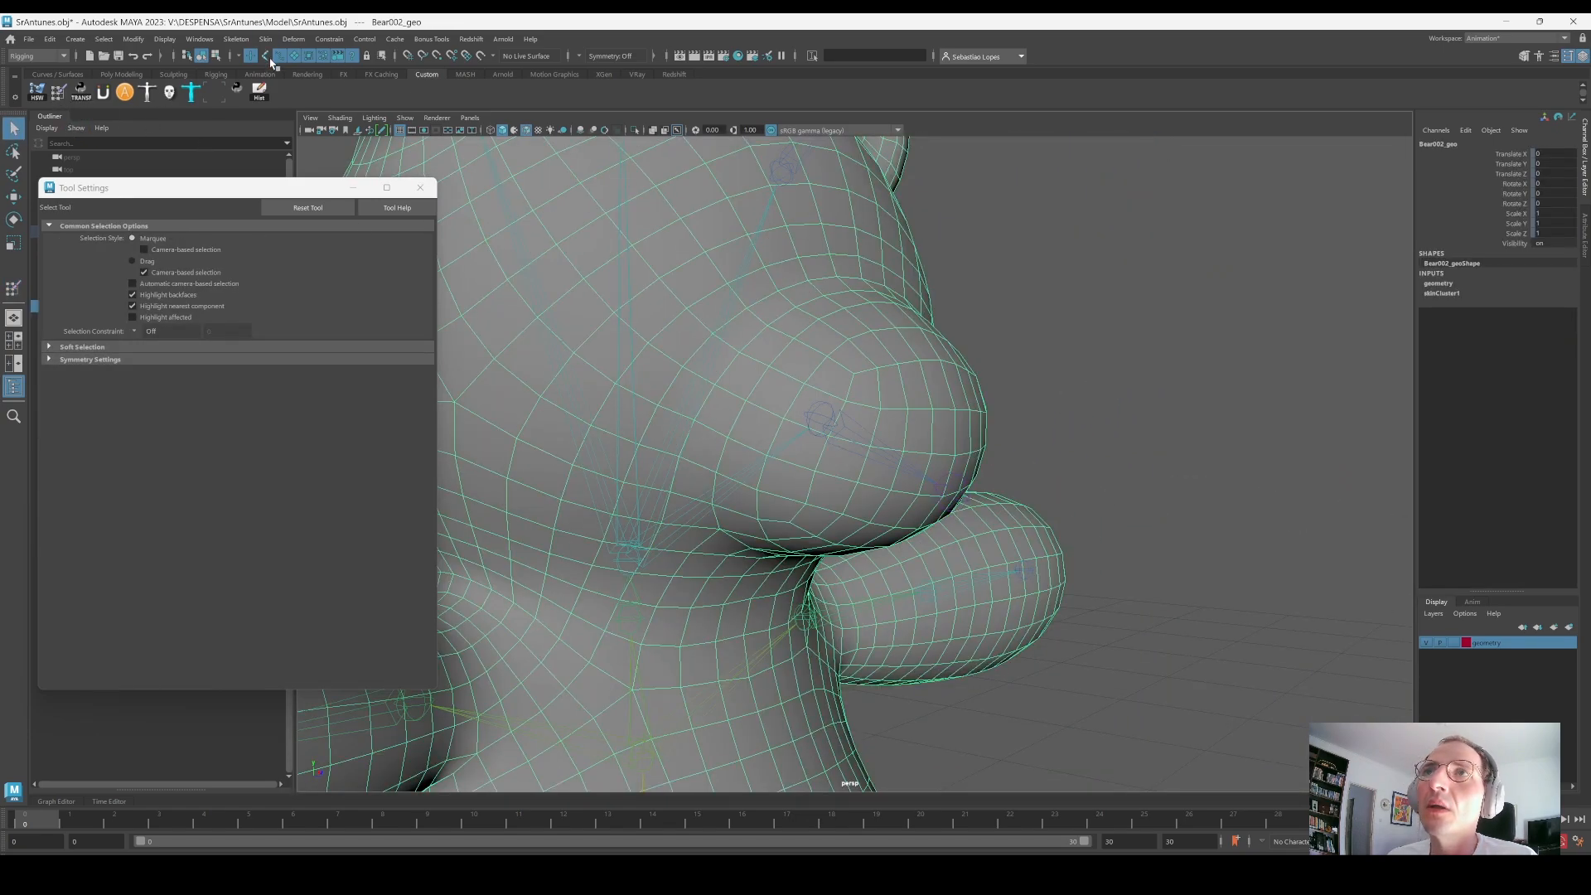
click(840, 432)
key(e)
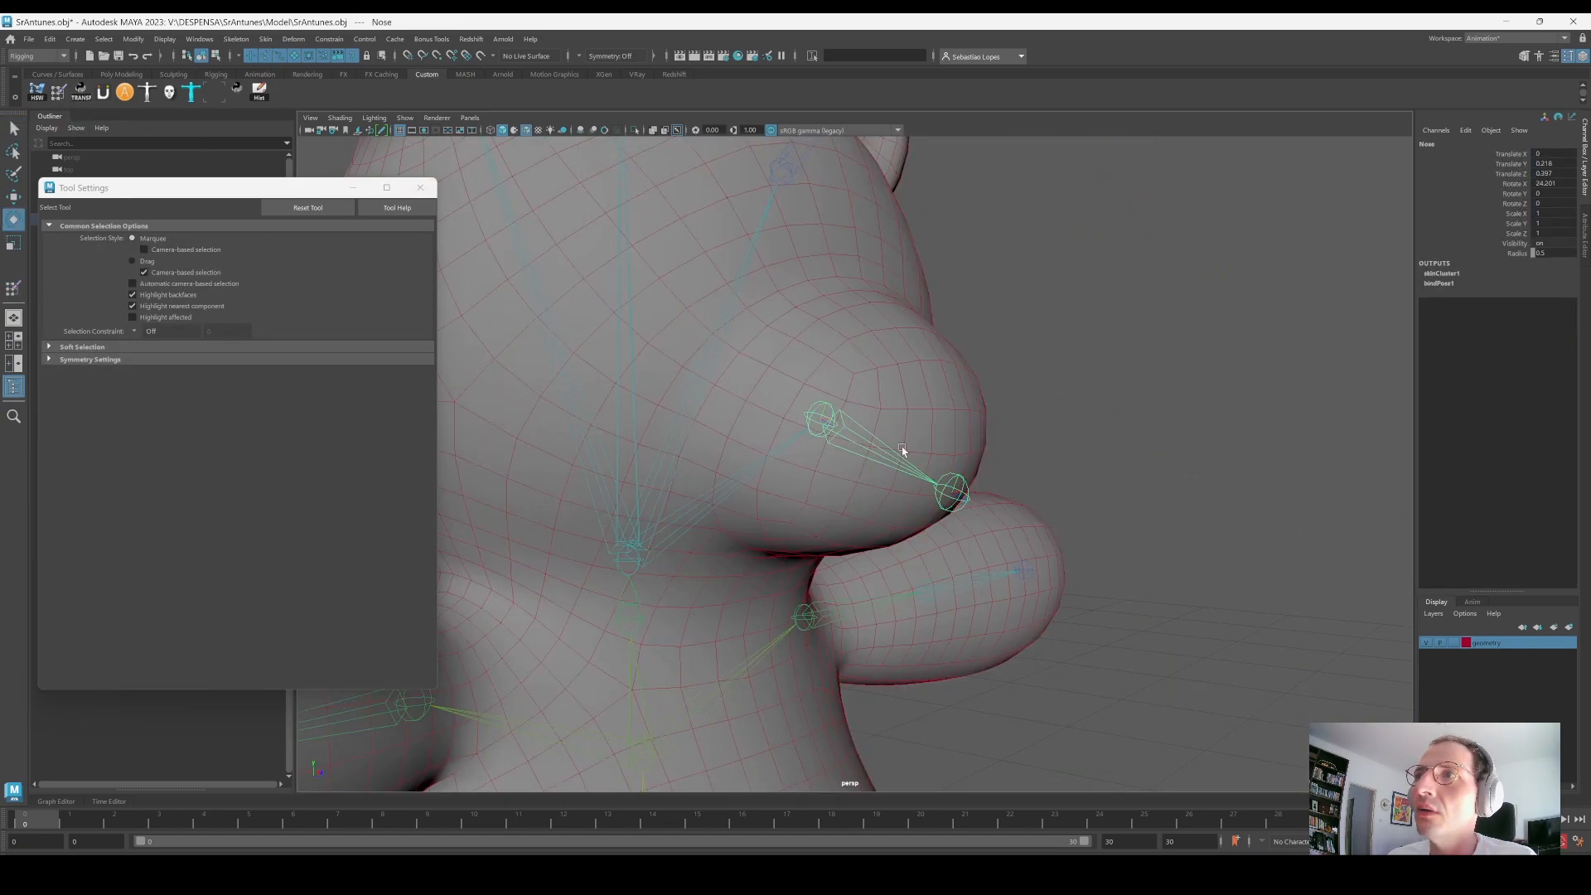
alt+drag(901, 449, 824, 360)
scroll(828, 369, down, 3)
alt+drag(928, 427, 820, 440)
drag(870, 430, 930, 408)
alt+drag(903, 439, 825, 392)
scroll(895, 441, down, 3)
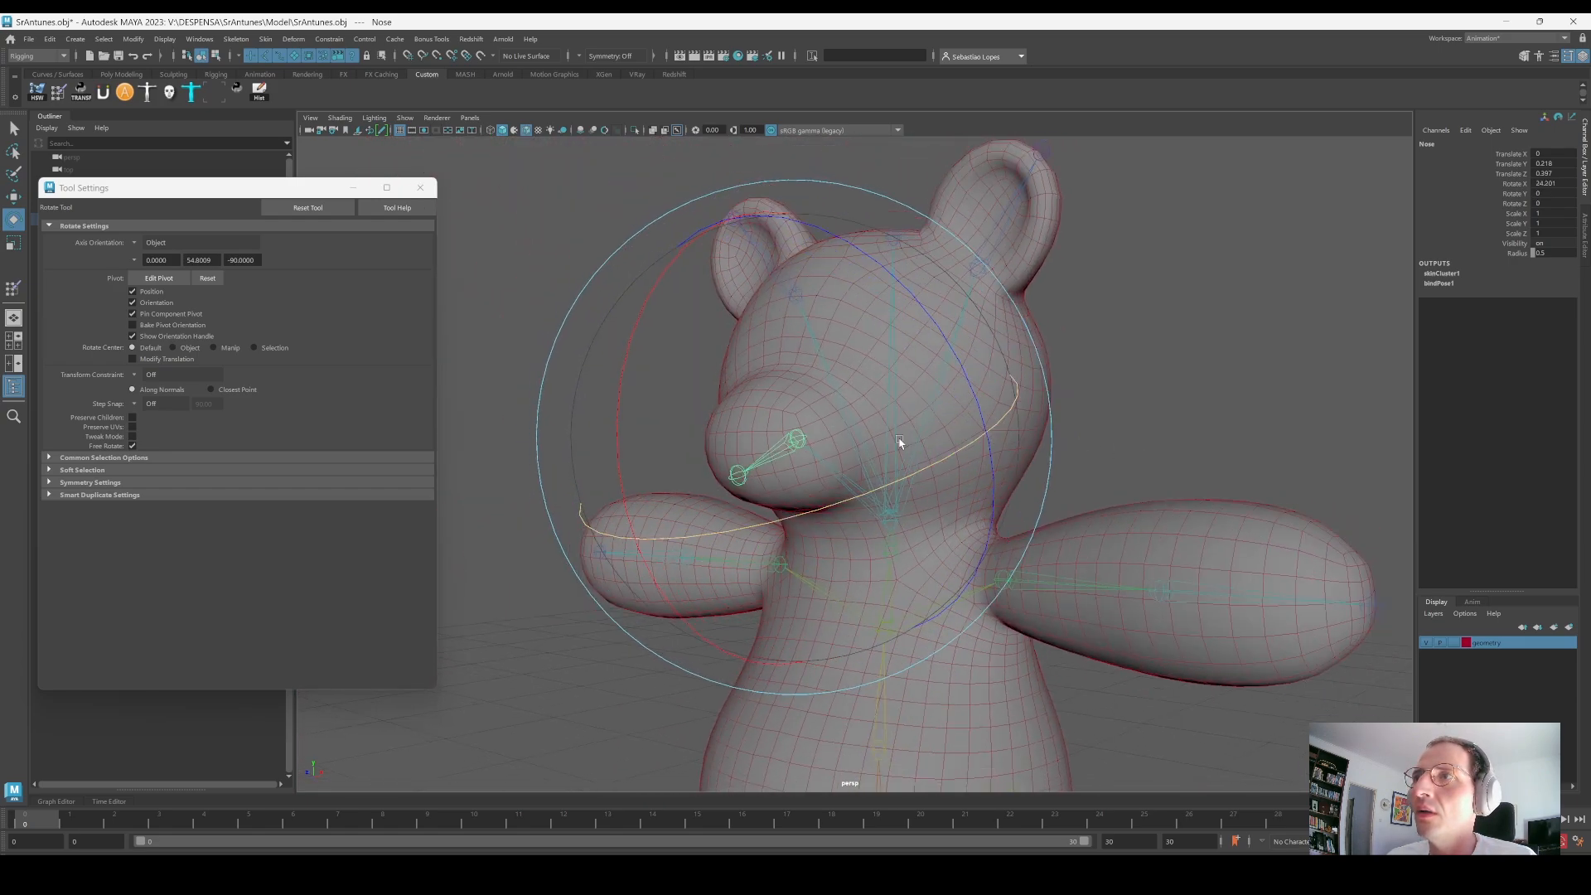
key(ctrl+z)
drag(661, 301, 659, 365)
alt+drag(907, 457, 881, 489)
Step: View the whole bear from several sides and select the Tail joint with the Rotate tool
key(q)
click(1077, 397)
click(852, 489)
mouse_move(882, 489)
alt+middle_down()
mouse_move(923, 494)
mouse_move(879, 491)
alt+middle_up()
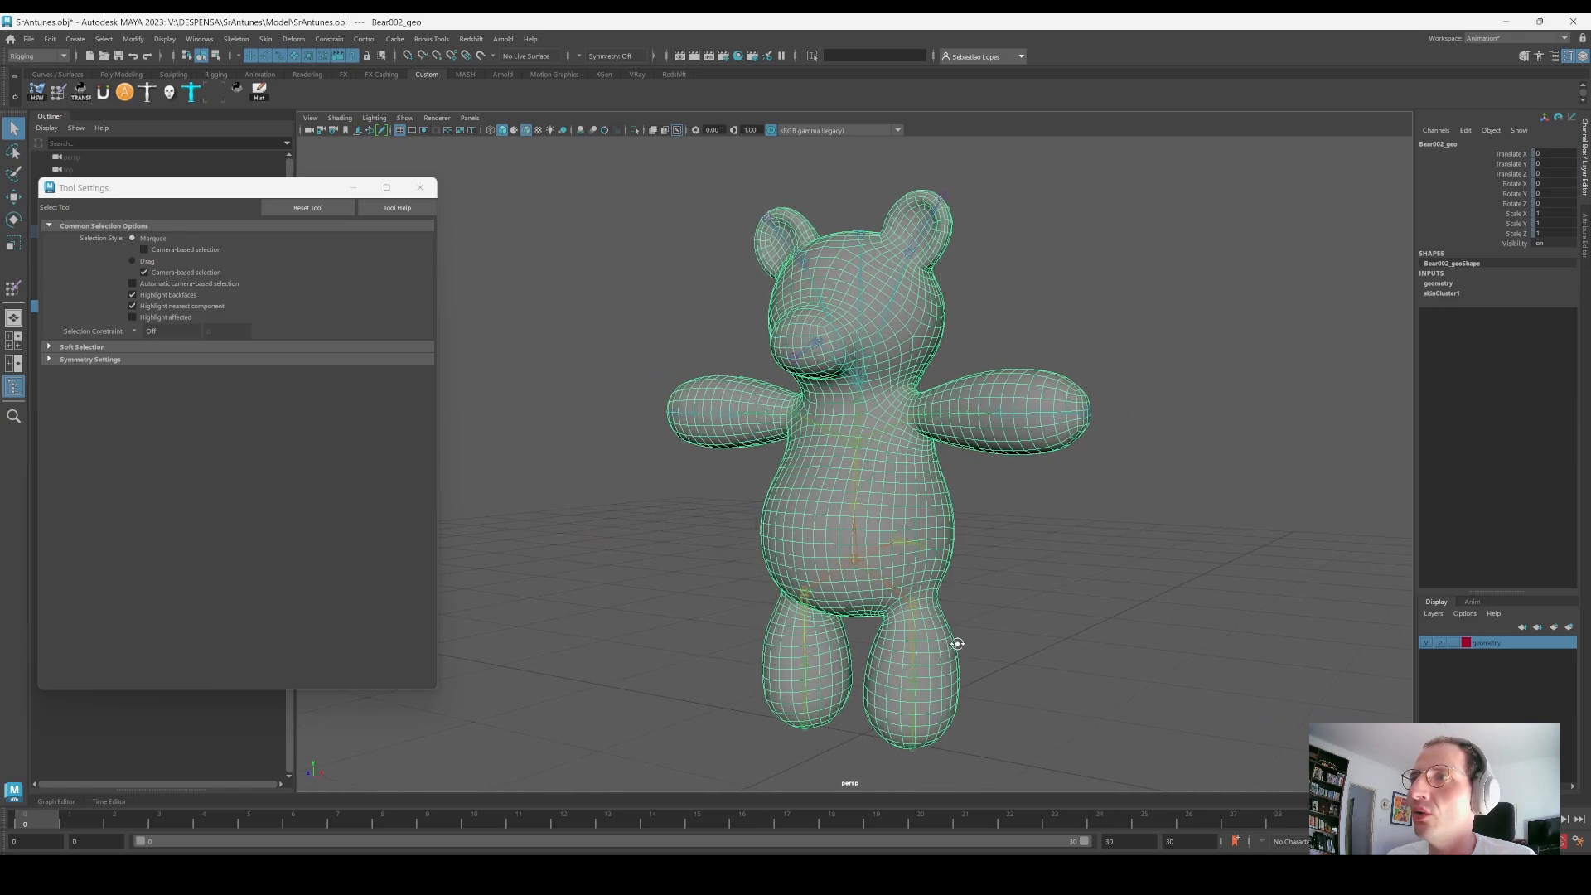
alt+drag(952, 643, 862, 553)
alt+drag(953, 351, 740, 600)
click(740, 568)
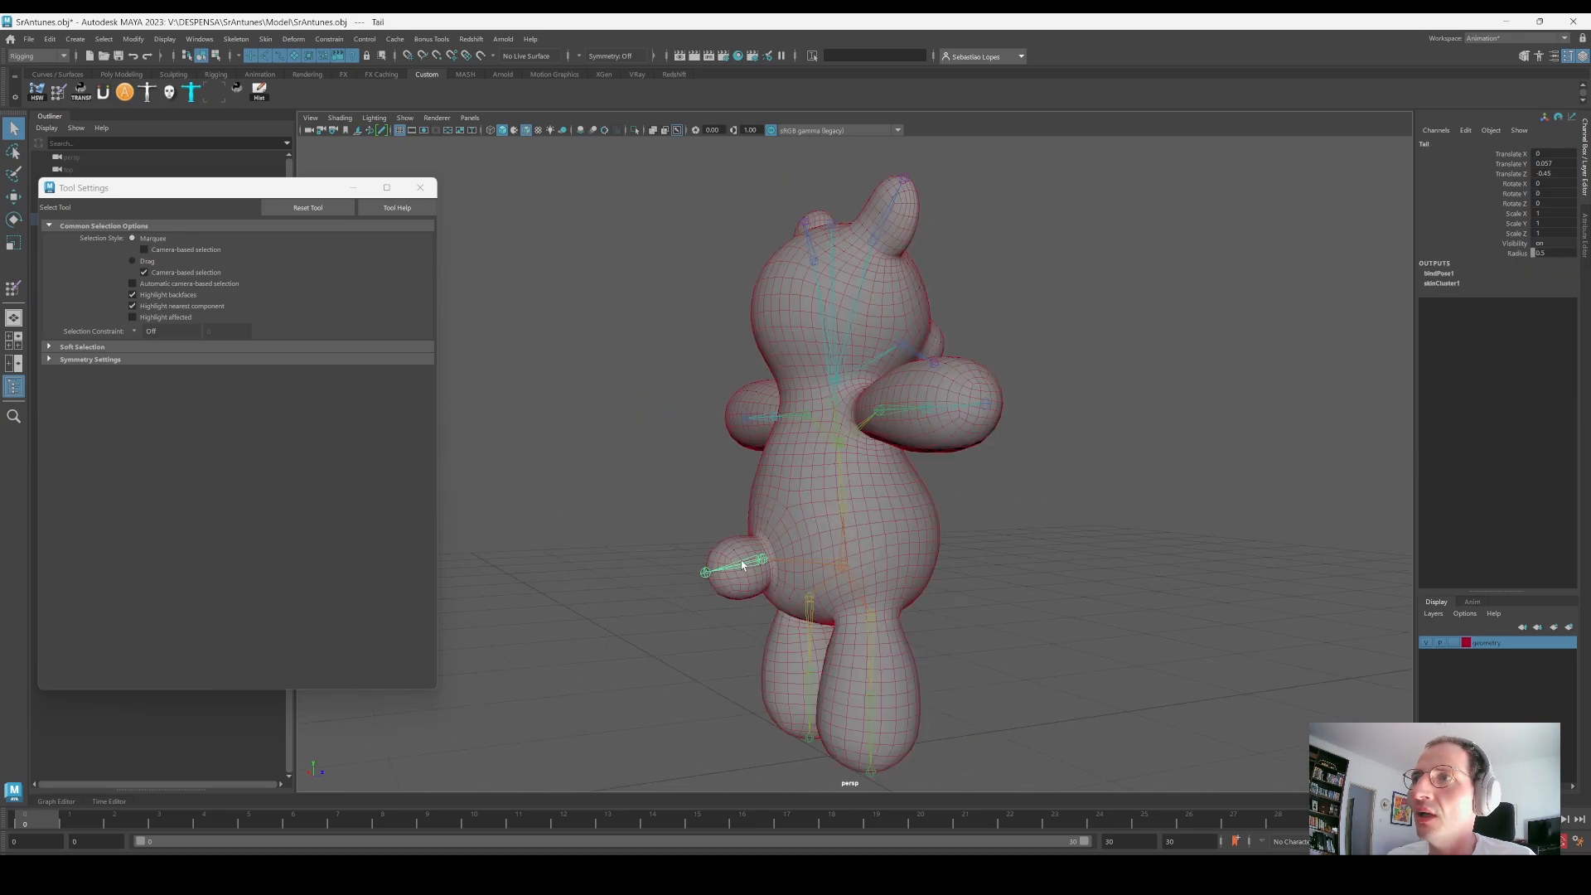
key(e)
alt+drag(699, 514, 860, 559)
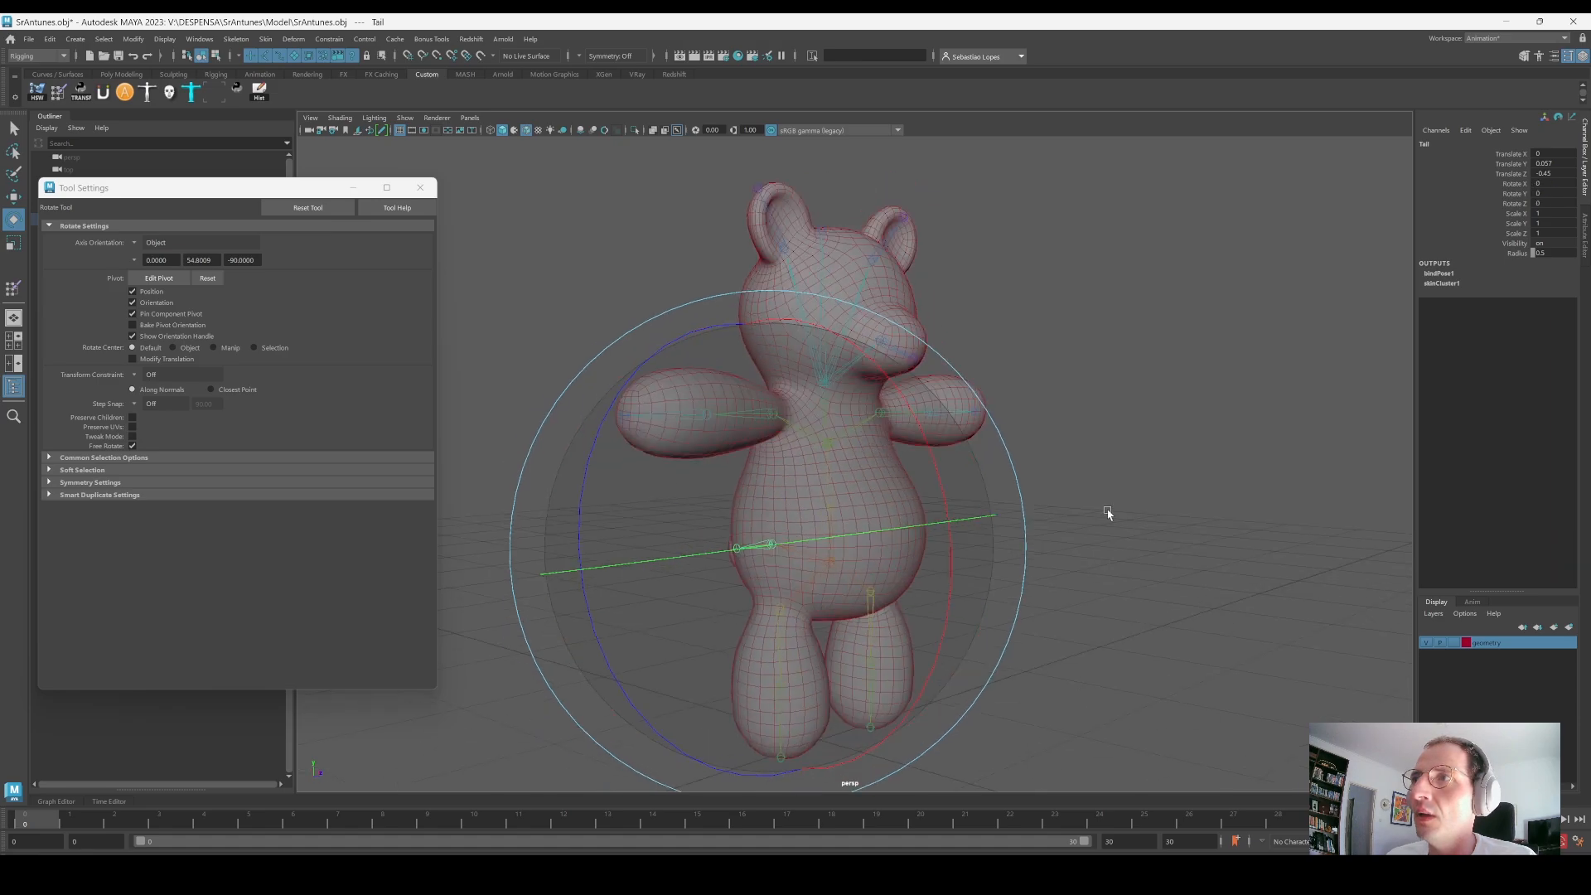
Step: Select the bear mesh, close the tool settings and open the Mirror Skin Weights options
click(1106, 511)
alt+drag(1094, 513, 909, 526)
click(911, 530)
alt+middle_drag(936, 554, 893, 545)
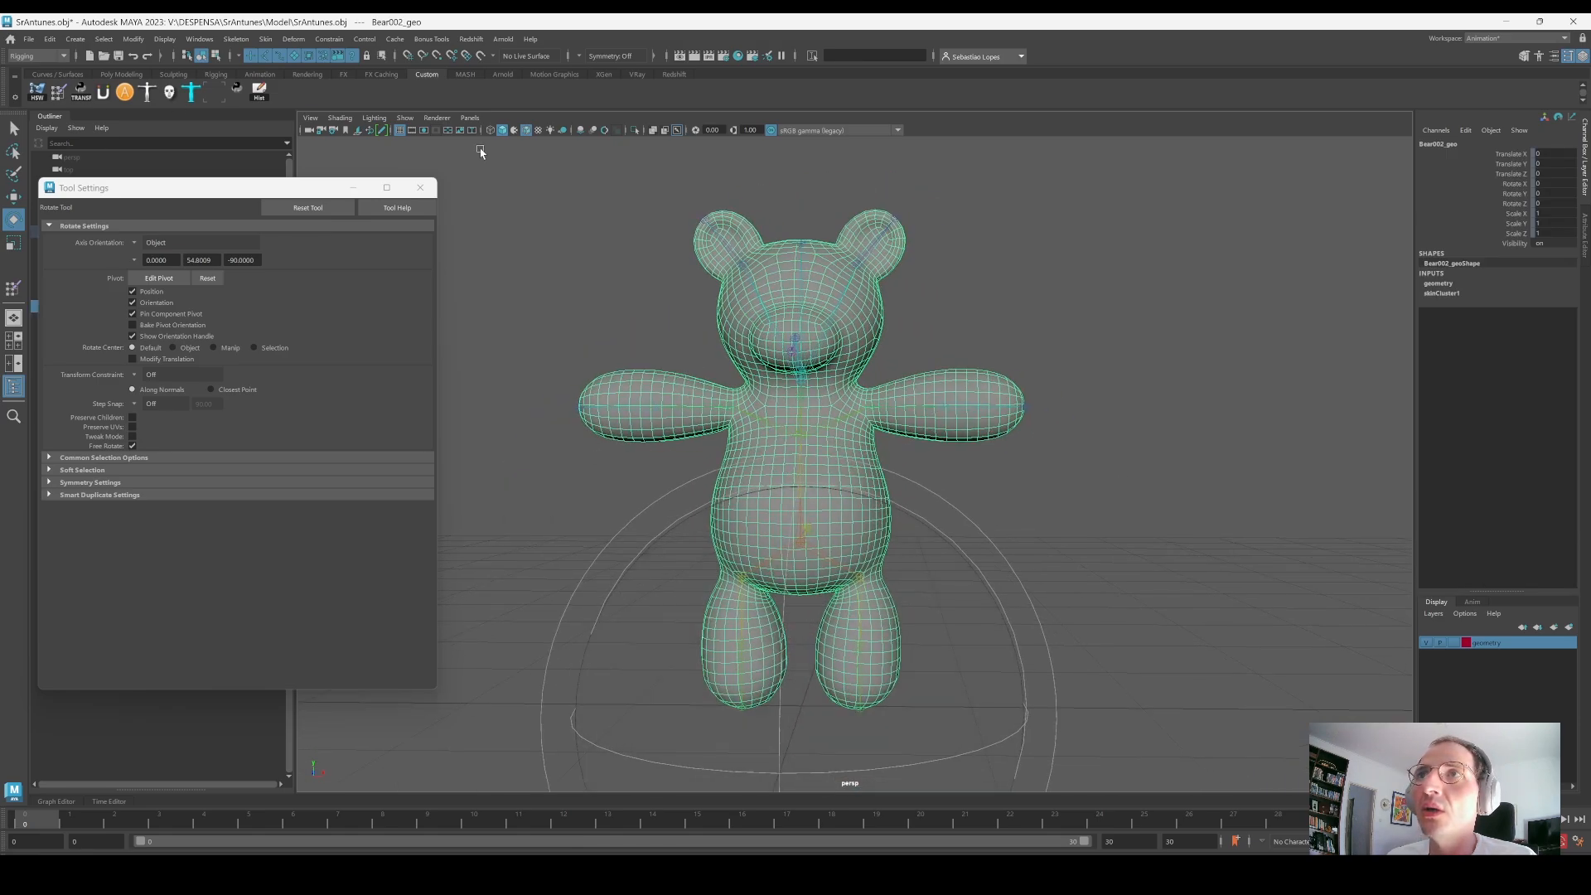
click(420, 188)
scroll(802, 420, up, 2)
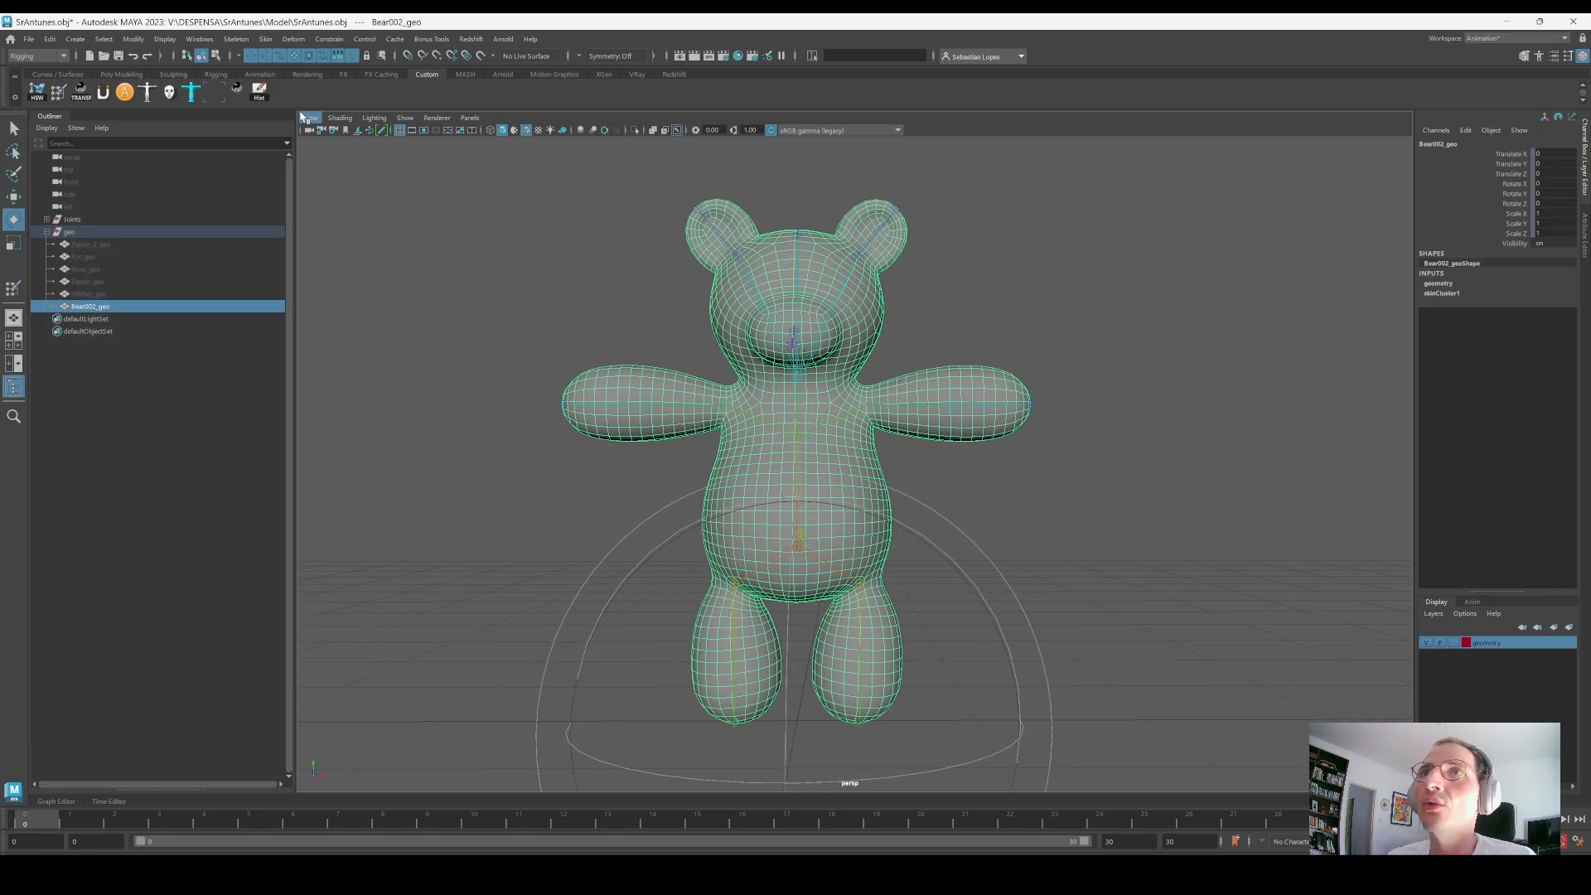
click(260, 40)
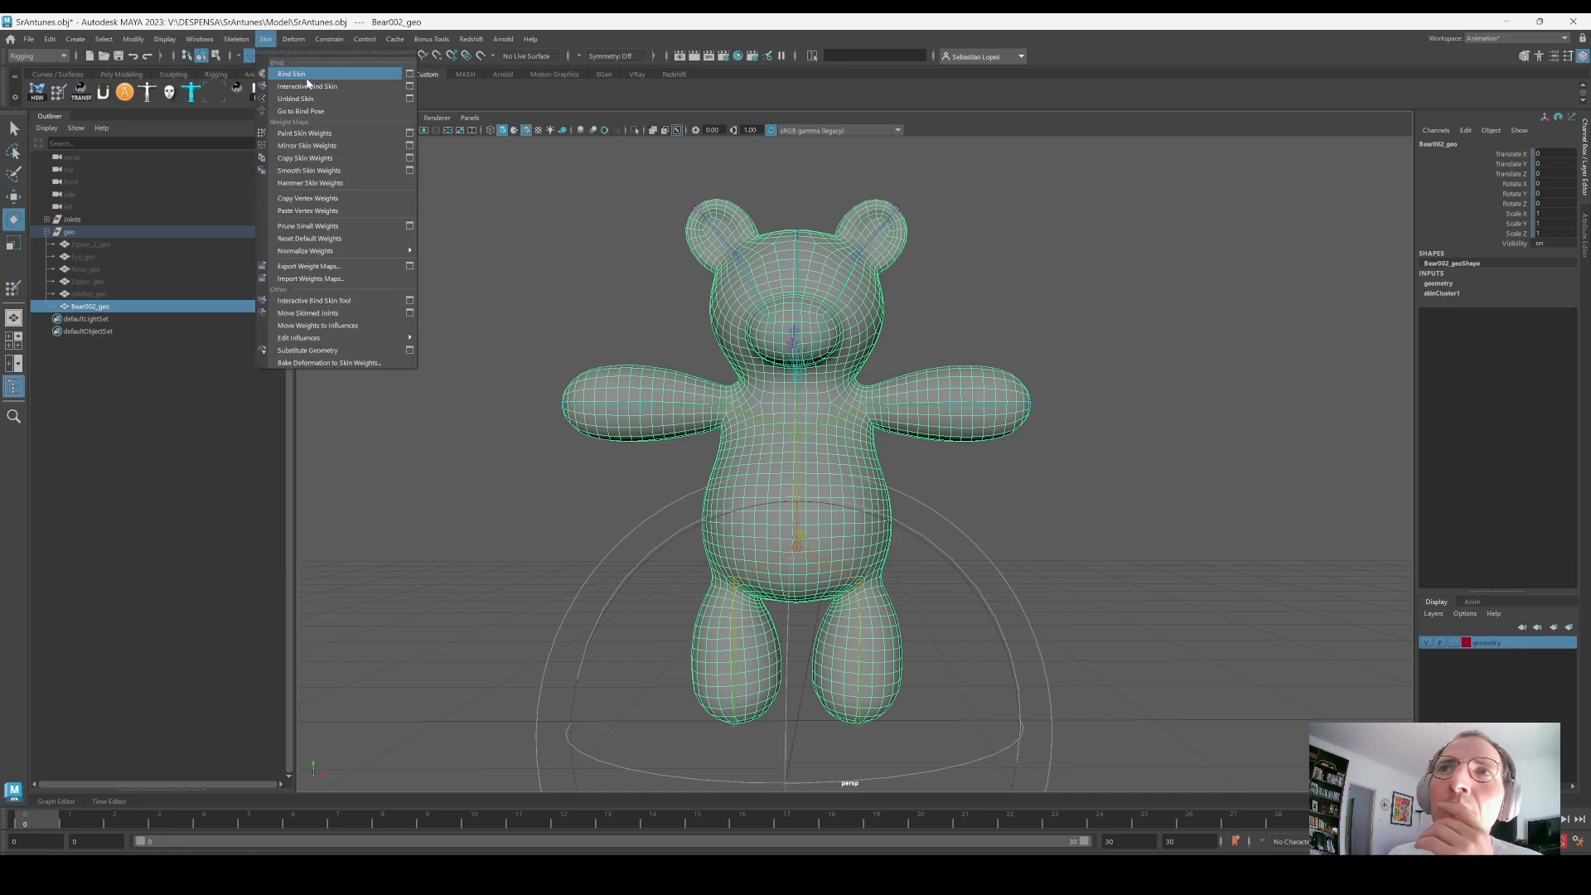
click(409, 145)
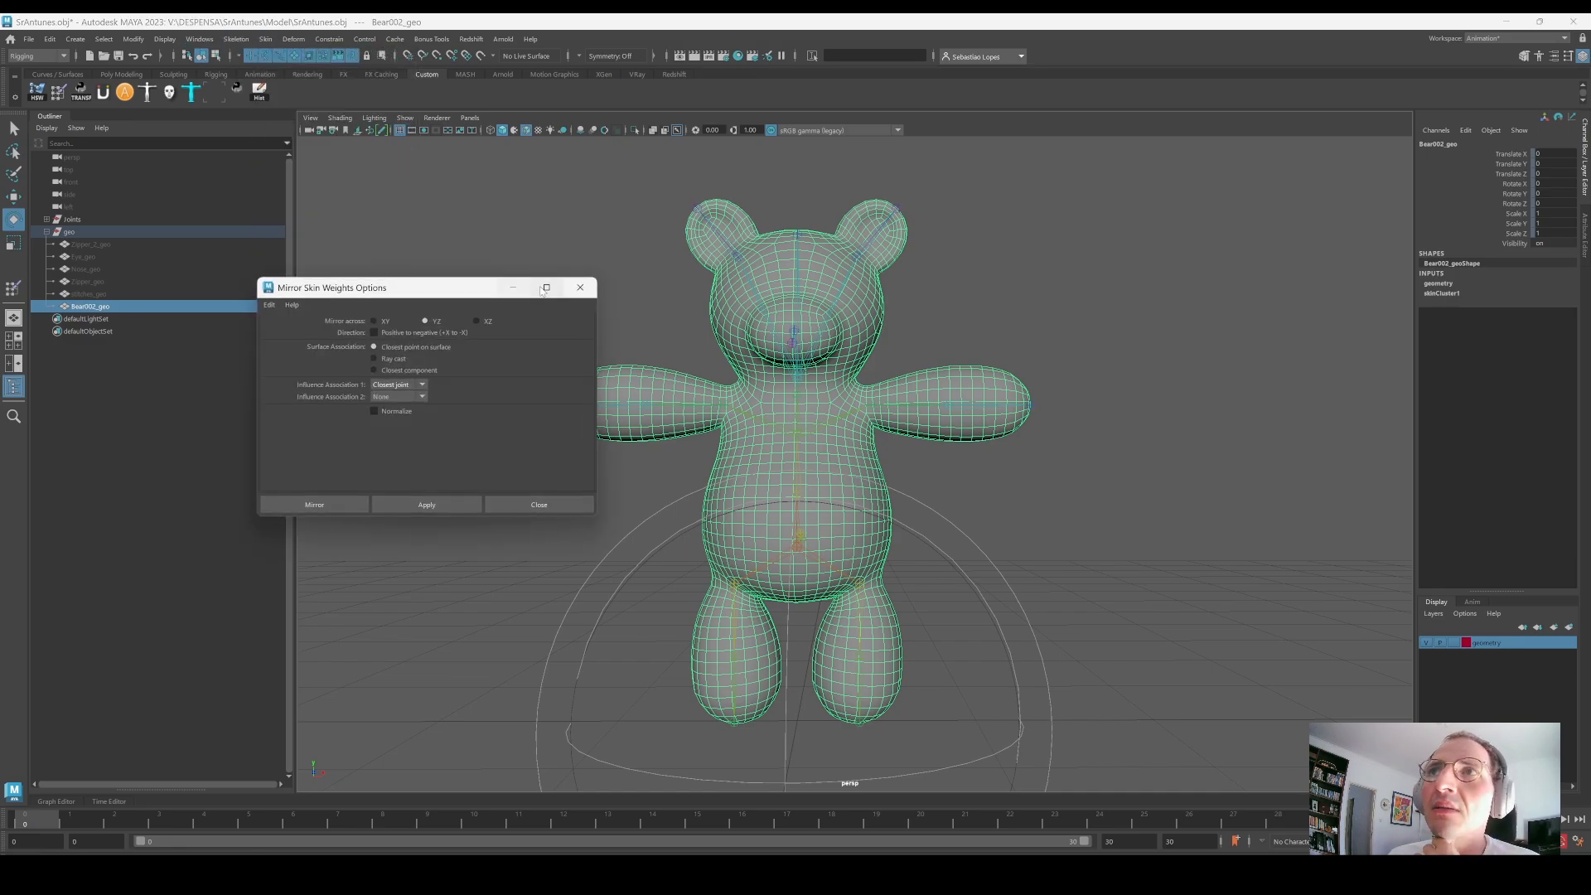
Step: Deselect the bear, create a joint on the ground beside it and set its Translate X, Y and Z to 0
drag(444, 290, 399, 304)
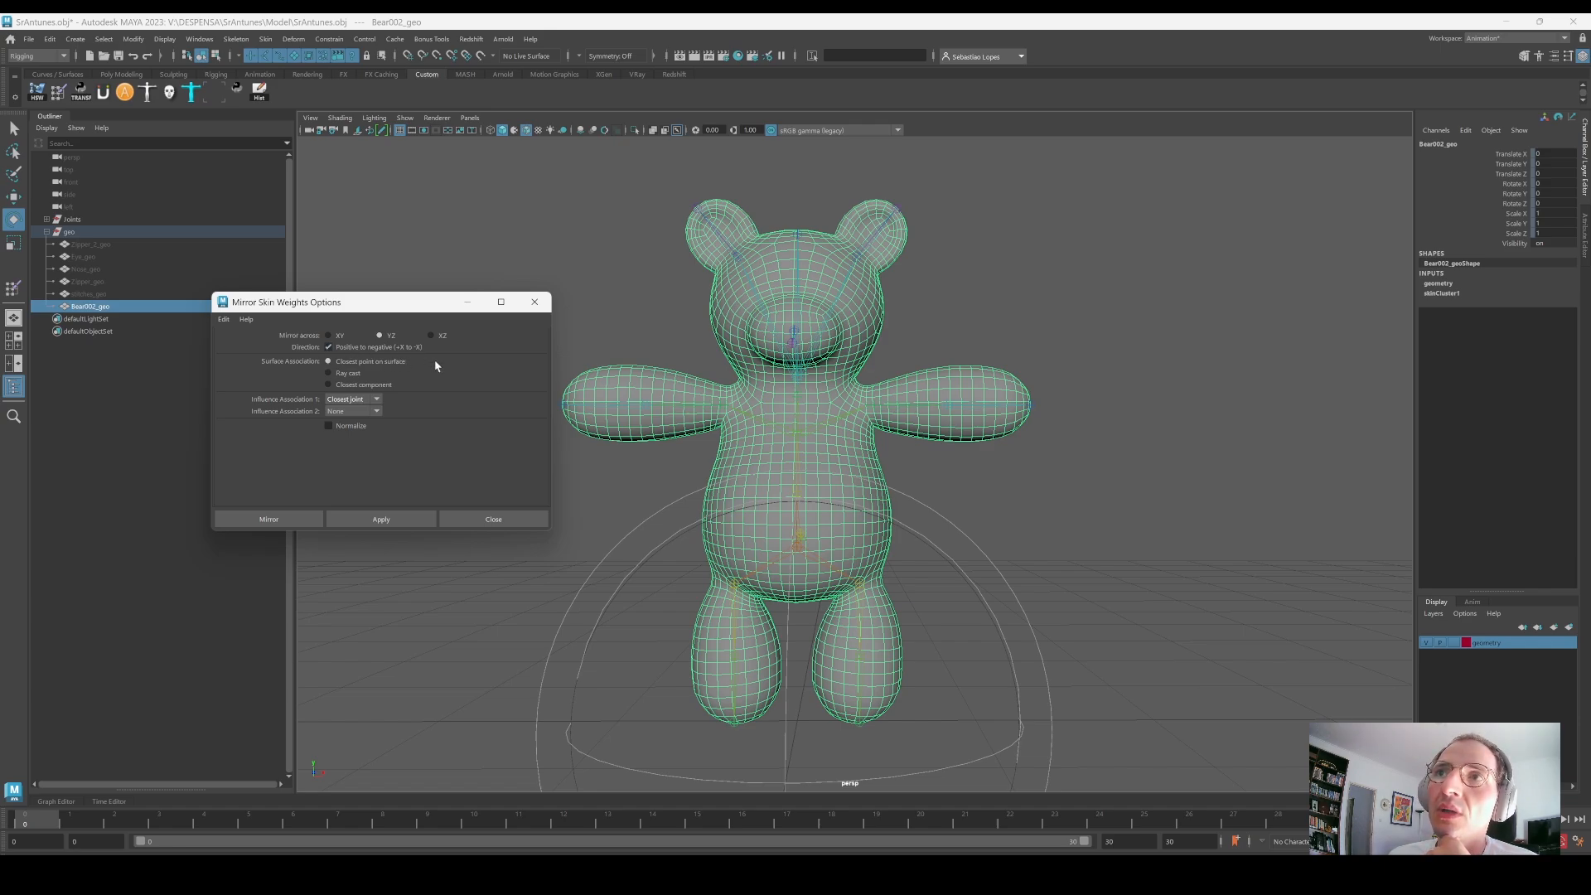
alt+middle_drag(859, 700, 877, 572)
click(1289, 440)
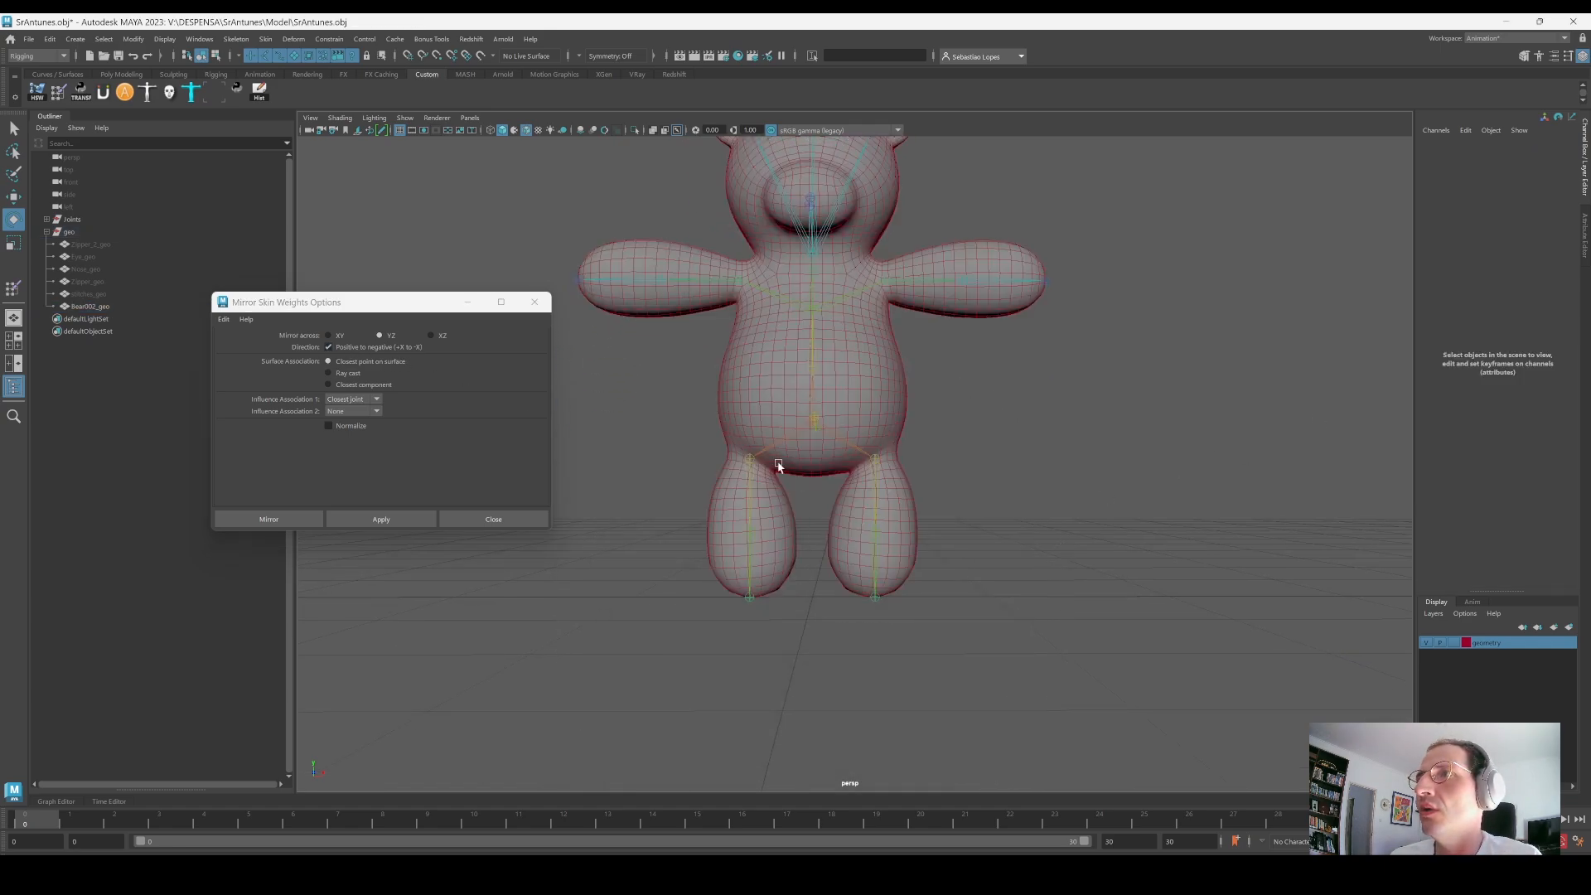
alt+middle_drag(778, 465, 738, 504)
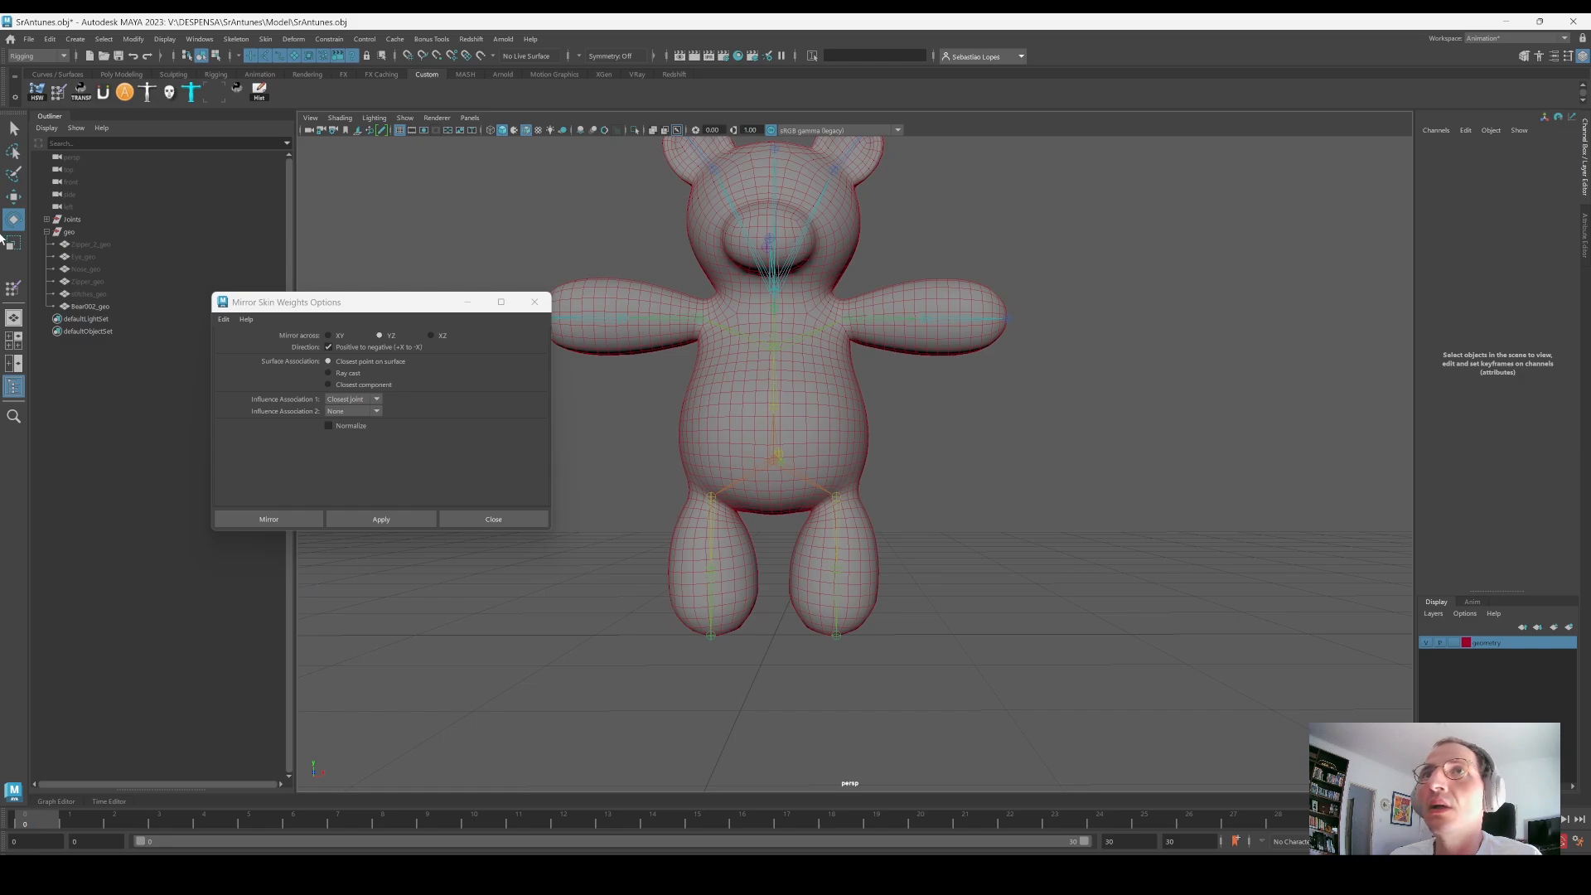
click(236, 39)
click(255, 73)
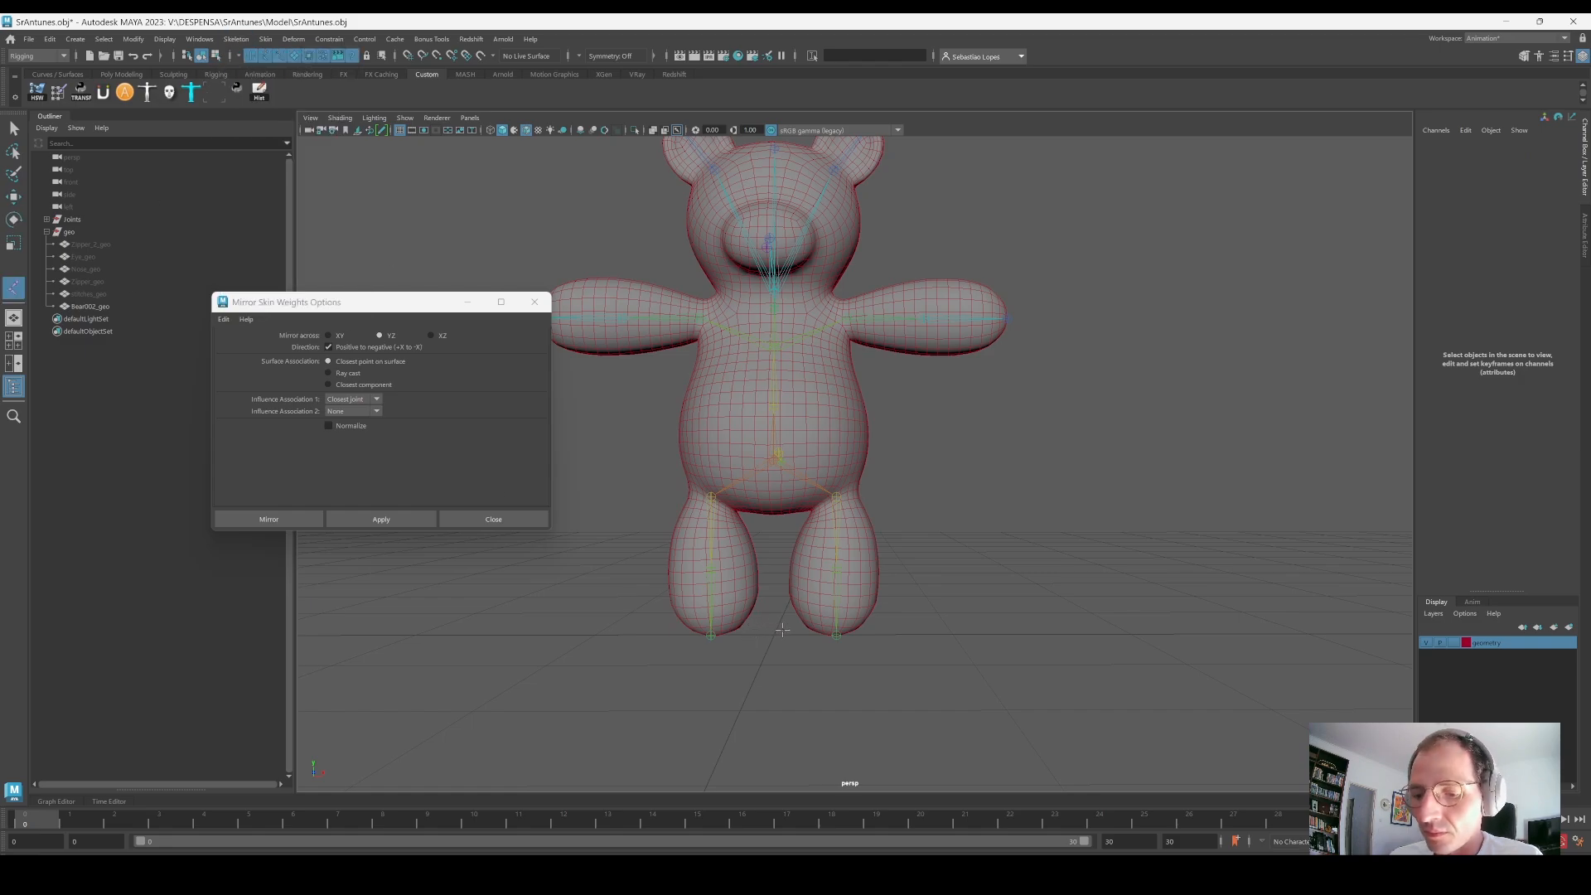
alt+drag(775, 631, 774, 651)
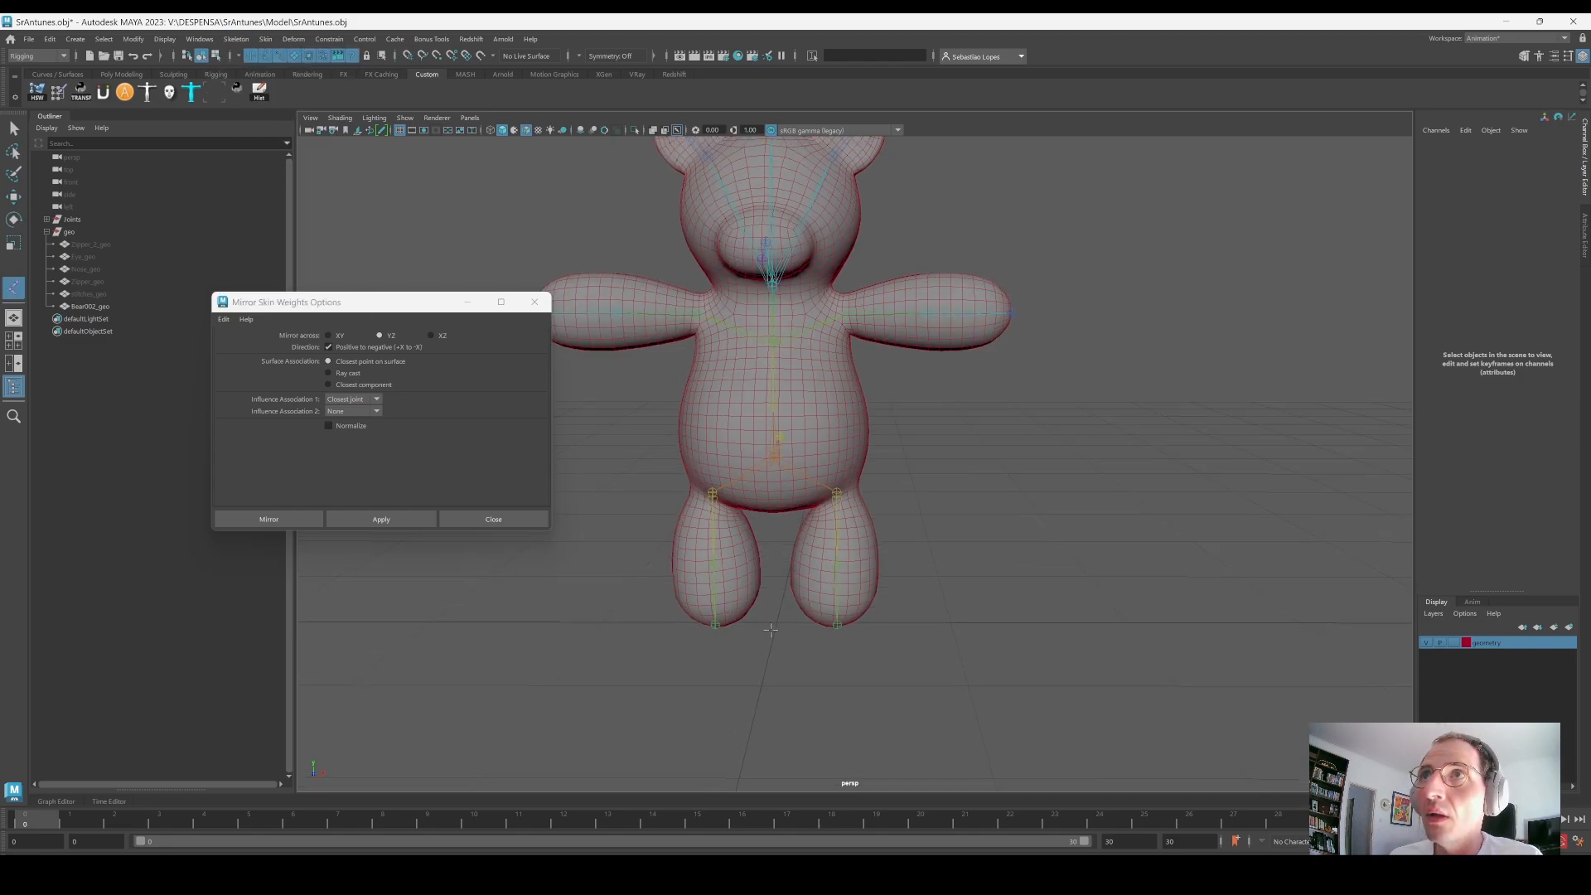
click(1052, 621)
drag(1547, 154, 1552, 174)
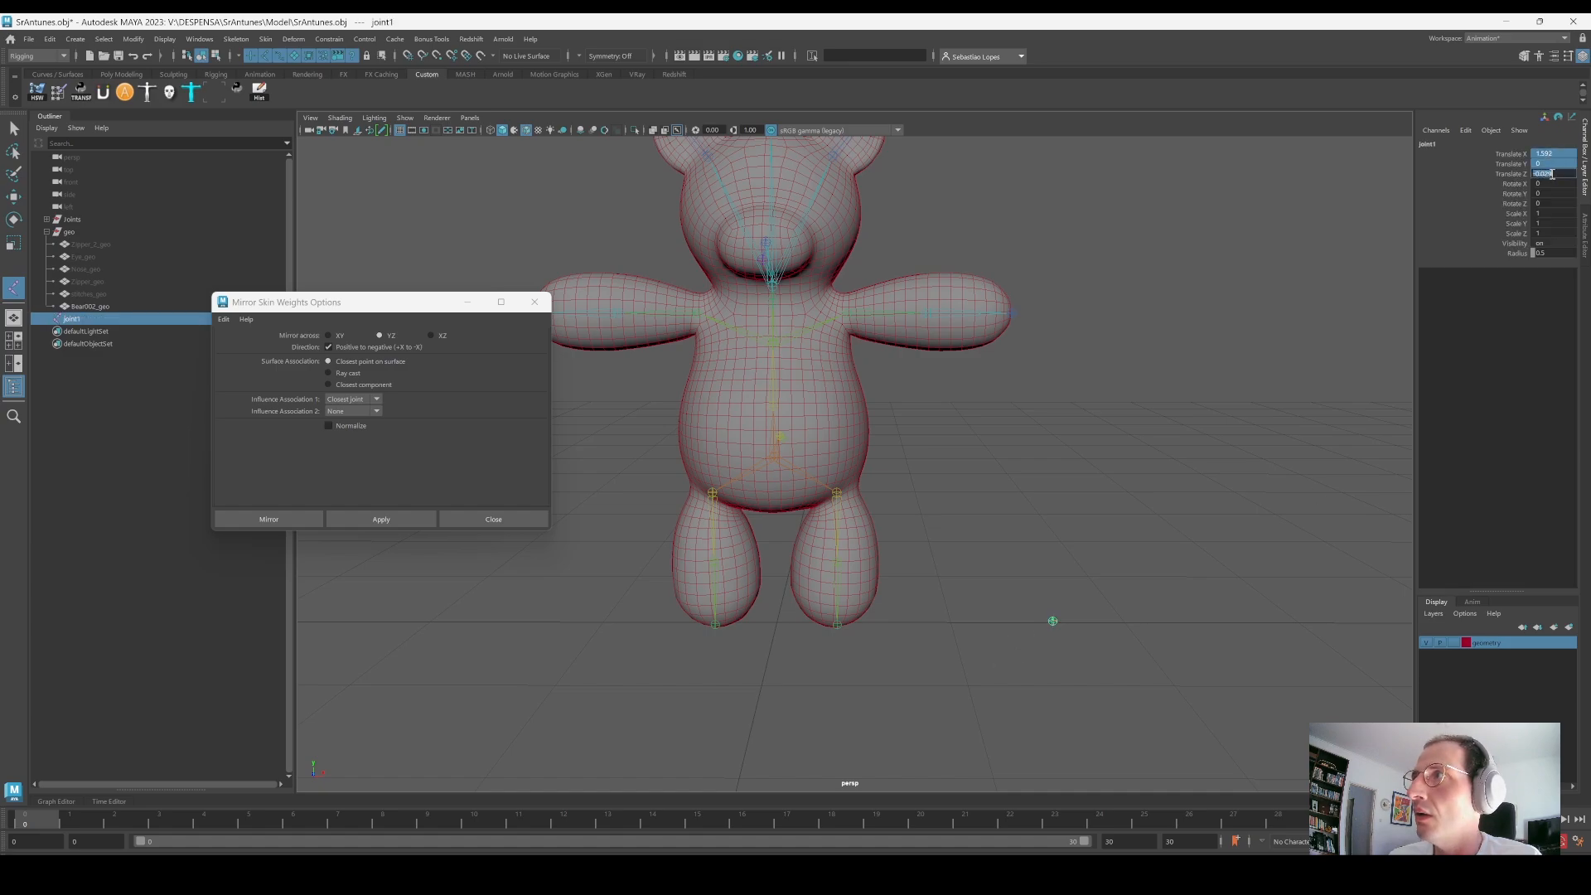
text(0)
key(Return)
Step: Show the Move axes on the joint at the origin and examine from several angles which side of the bear is positive X
key(e)
alt+drag(1025, 500, 818, 637)
key(w)
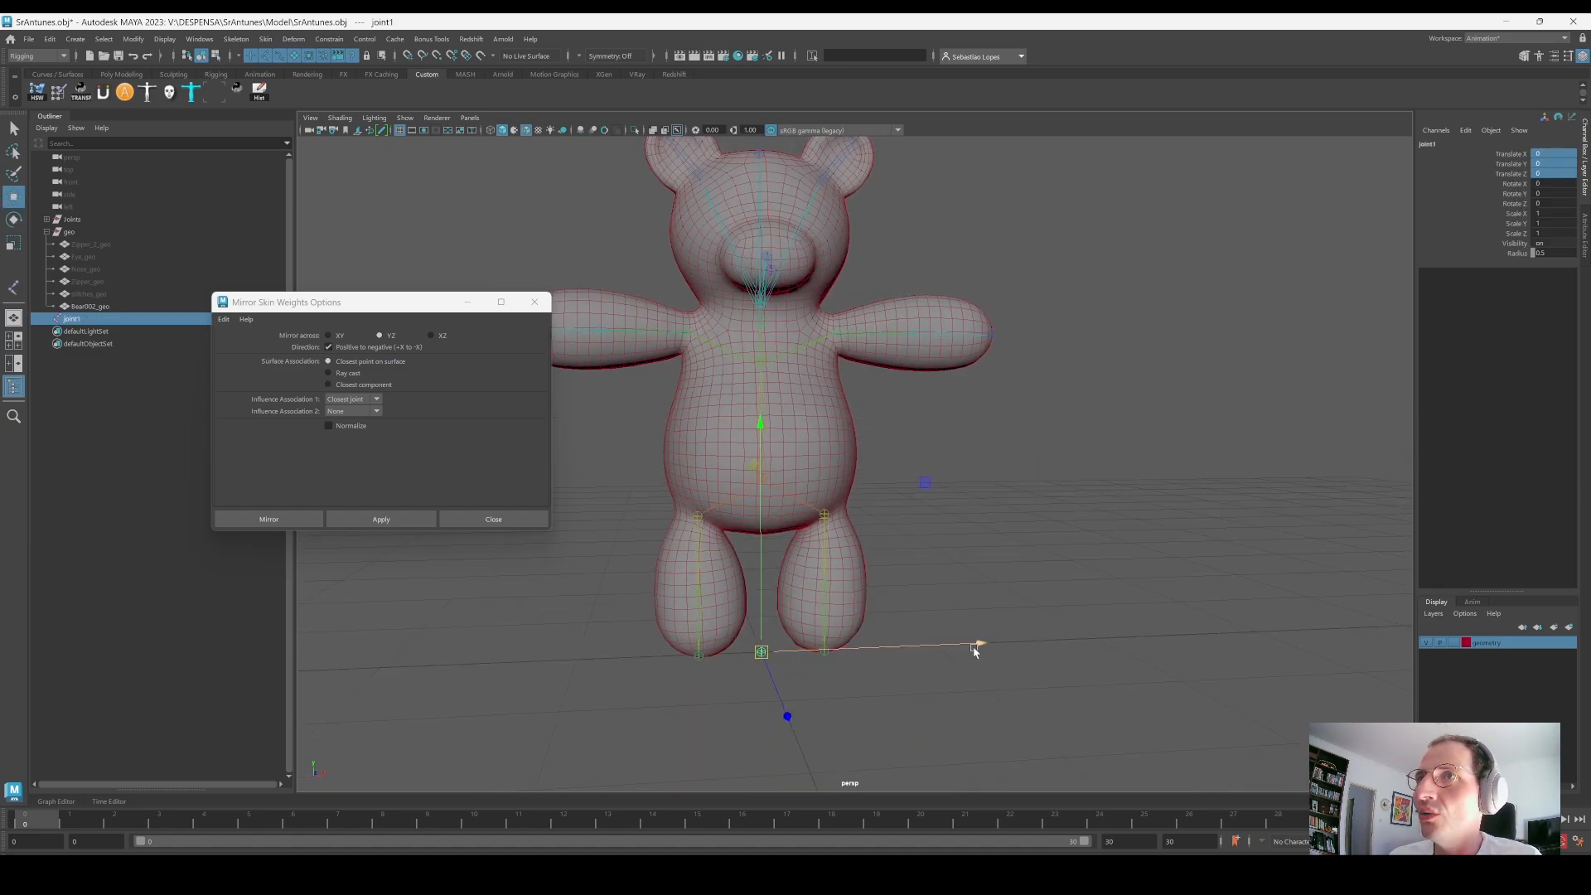
alt+middle_drag(853, 629, 937, 611)
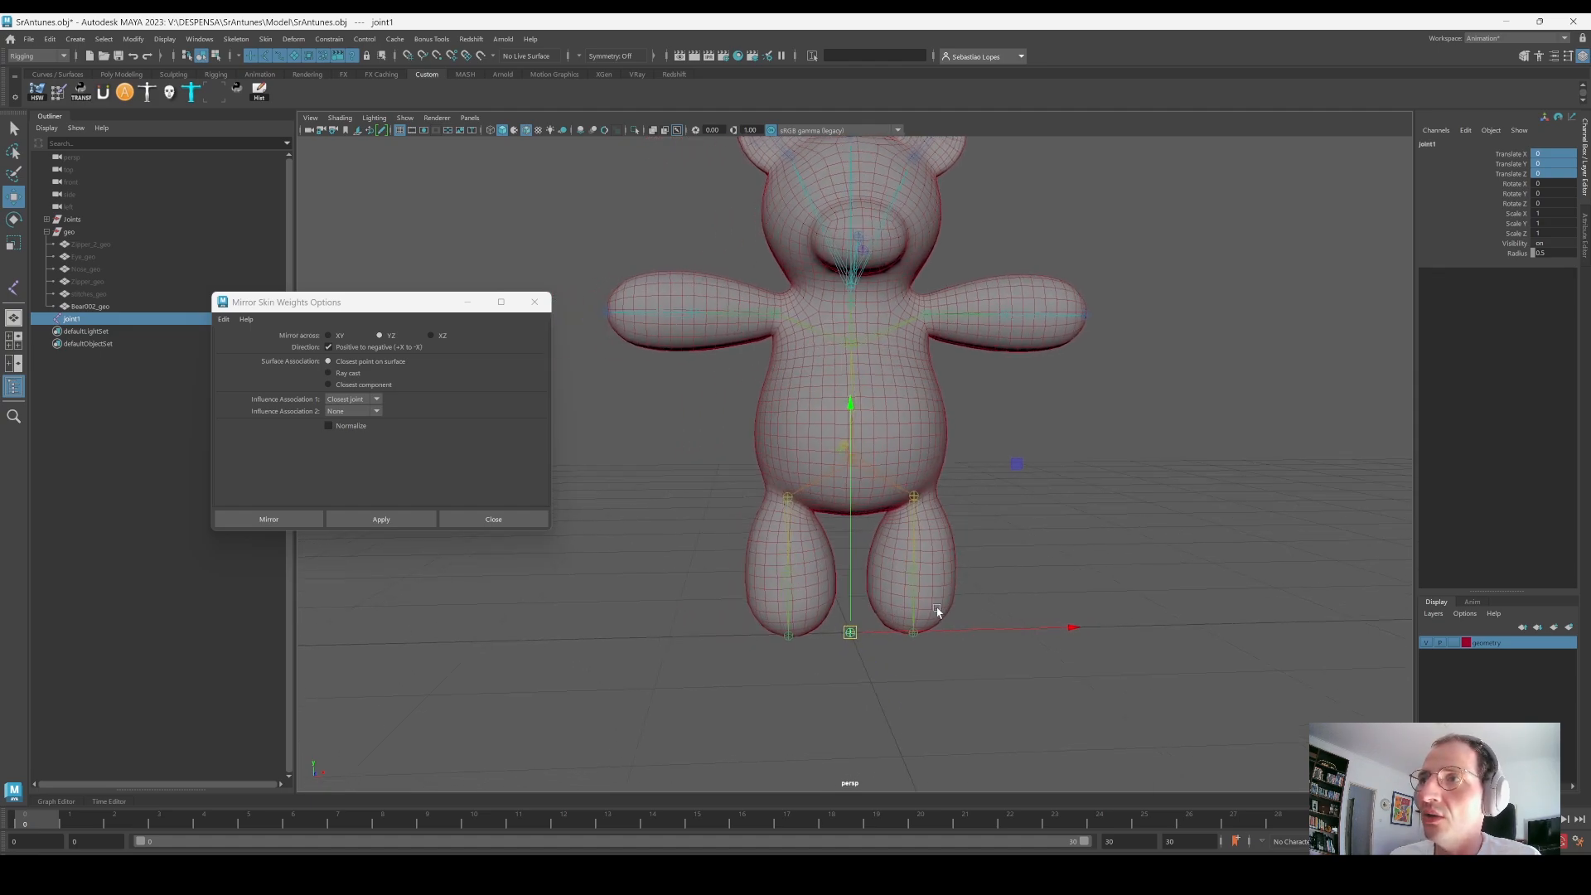
alt+drag(937, 611, 903, 593)
alt+right_drag(903, 593, 880, 533)
alt+drag(880, 533, 887, 575)
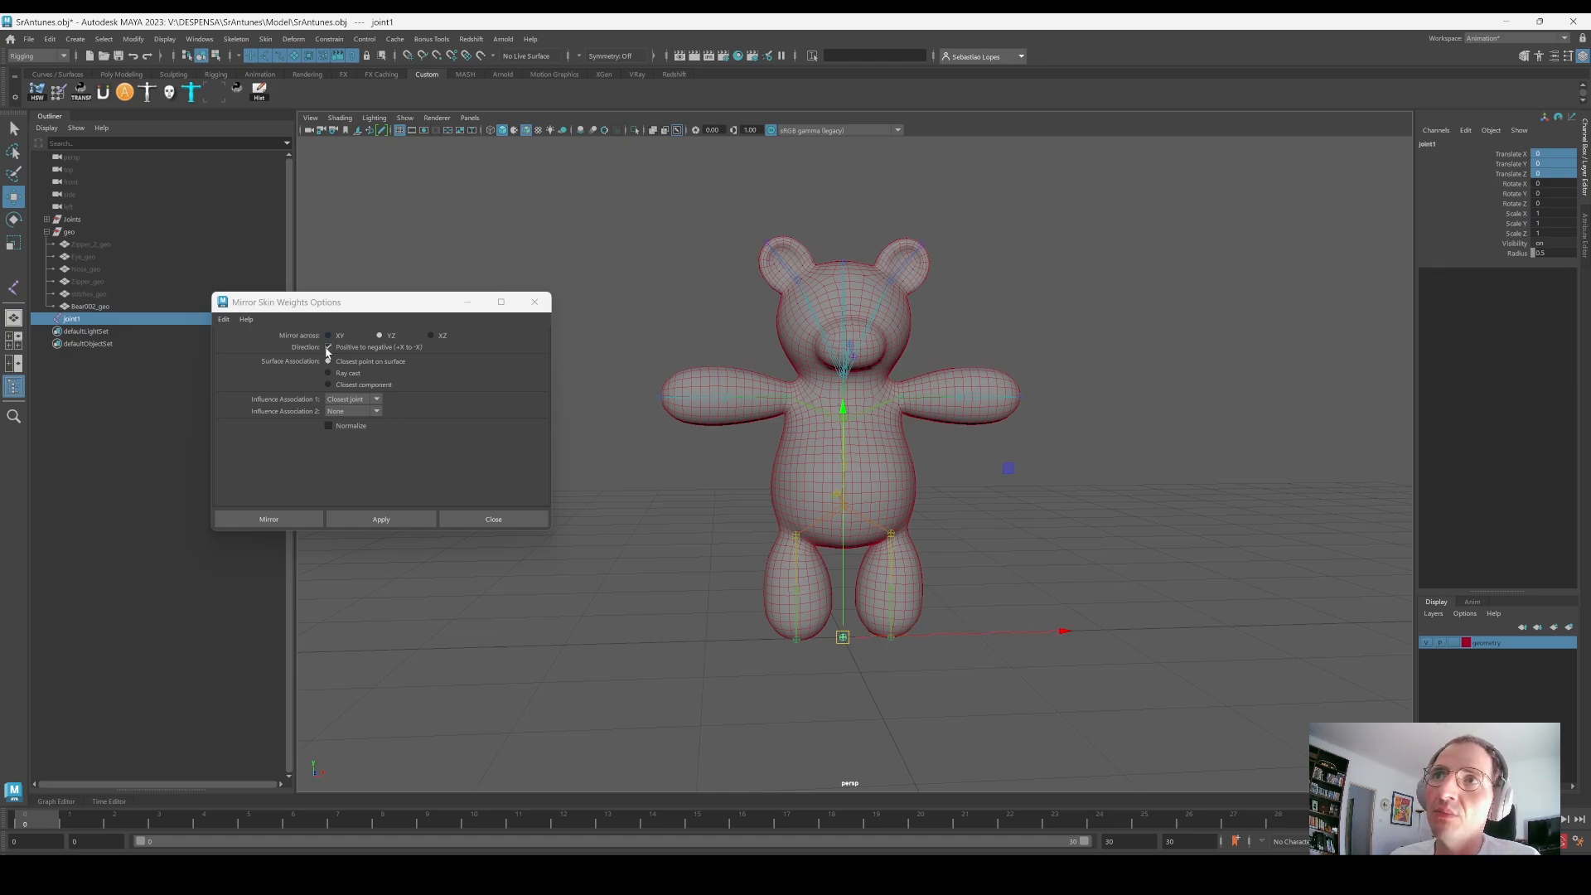
alt+drag(838, 537, 812, 532)
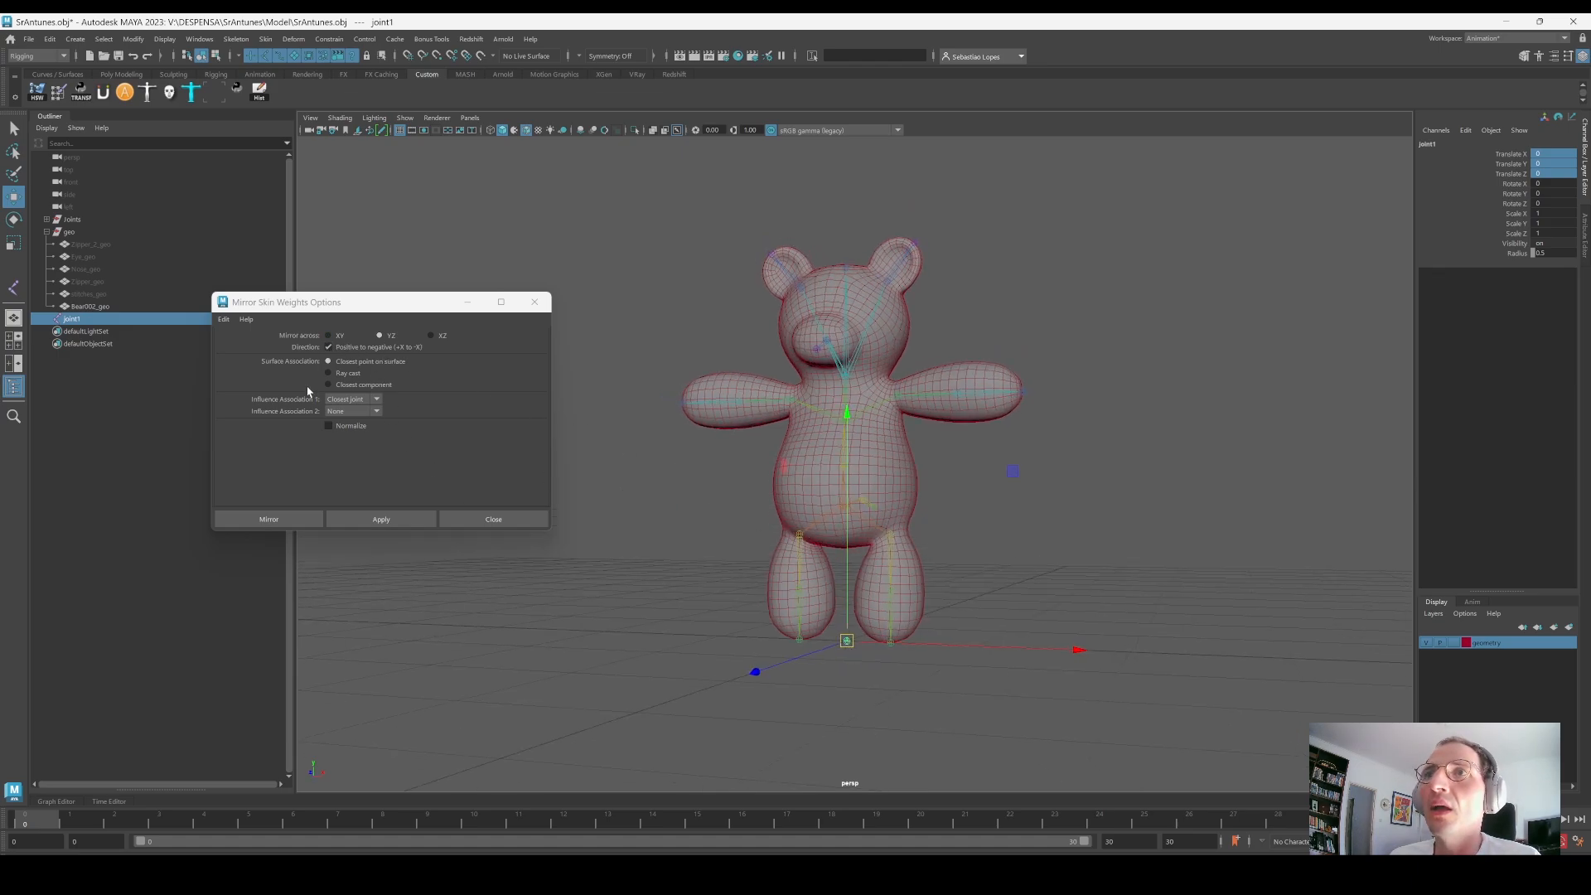
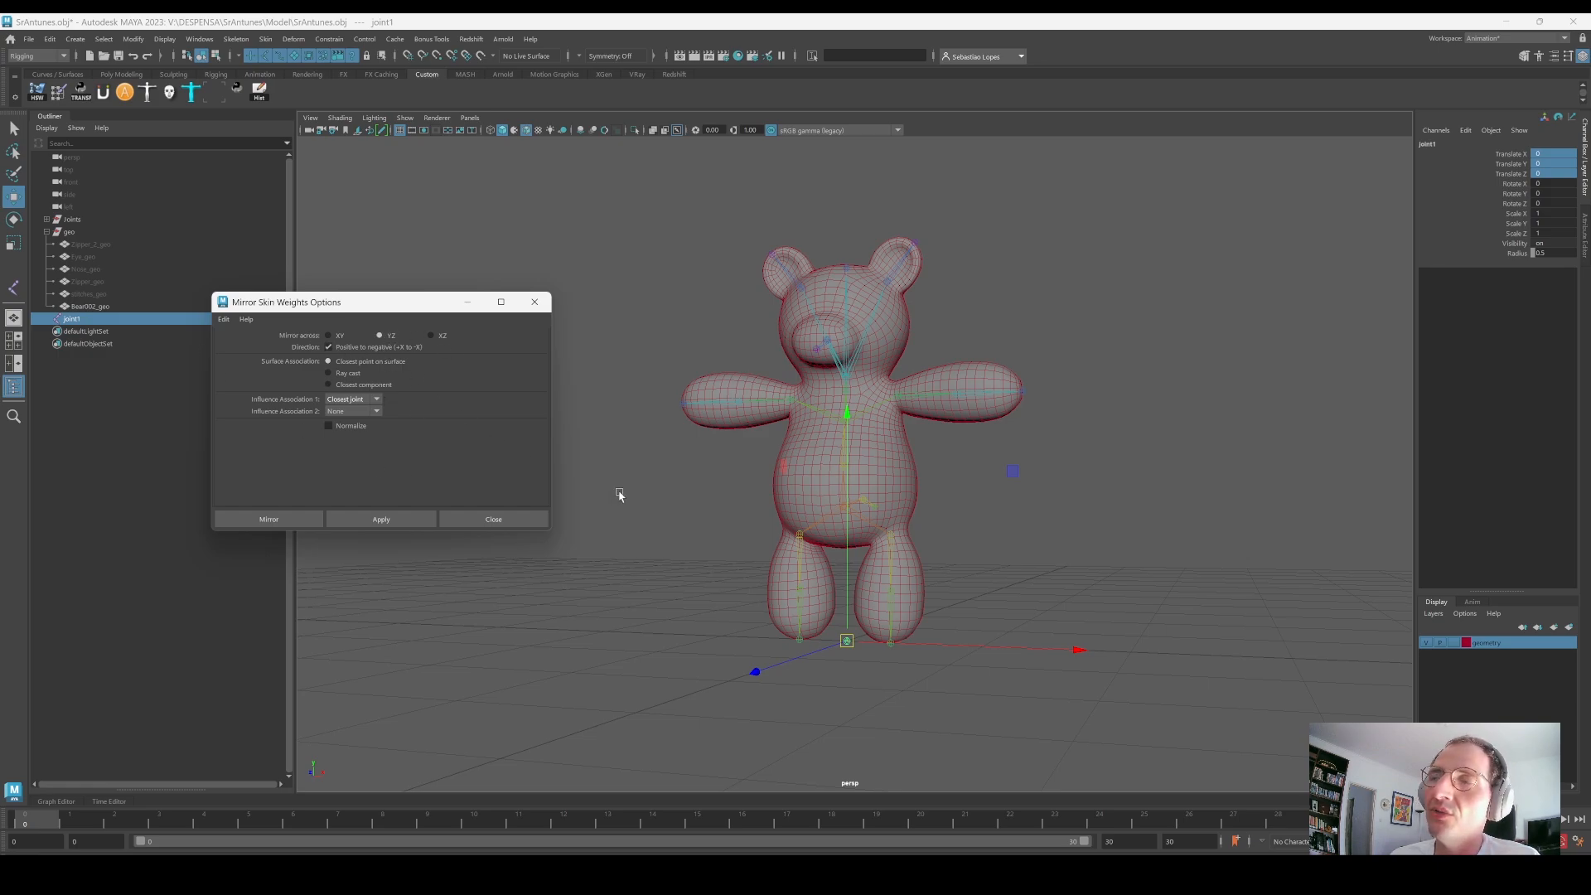
scroll(774, 507, up, 3)
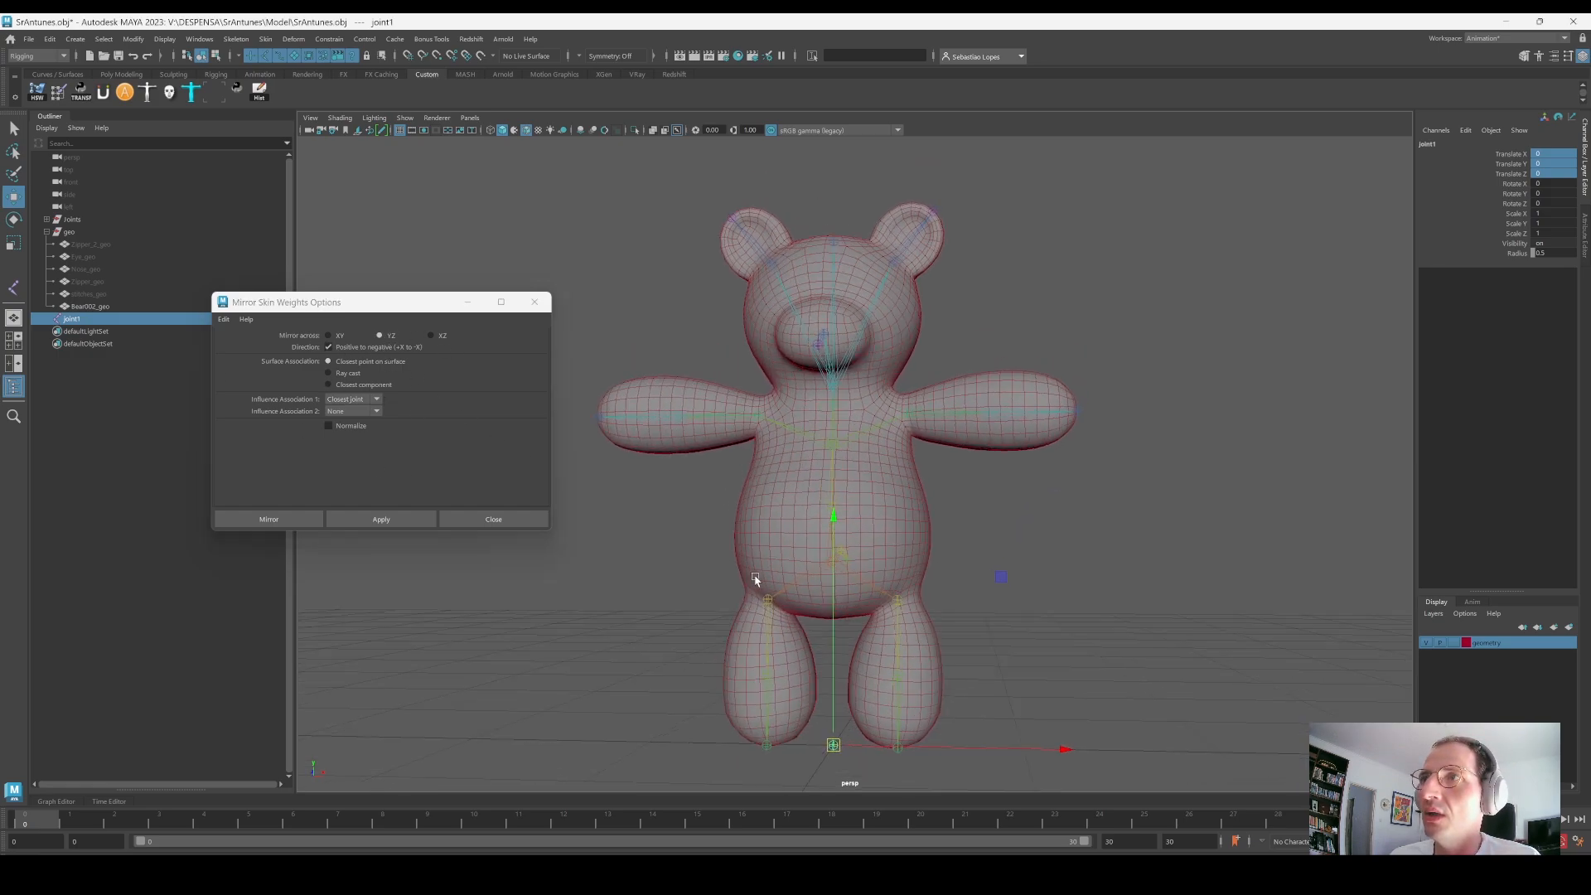
Step: Rotate the Shoulder_R joint to test the unmirrored arm's deformation and undo the rotation
click(752, 413)
key(e)
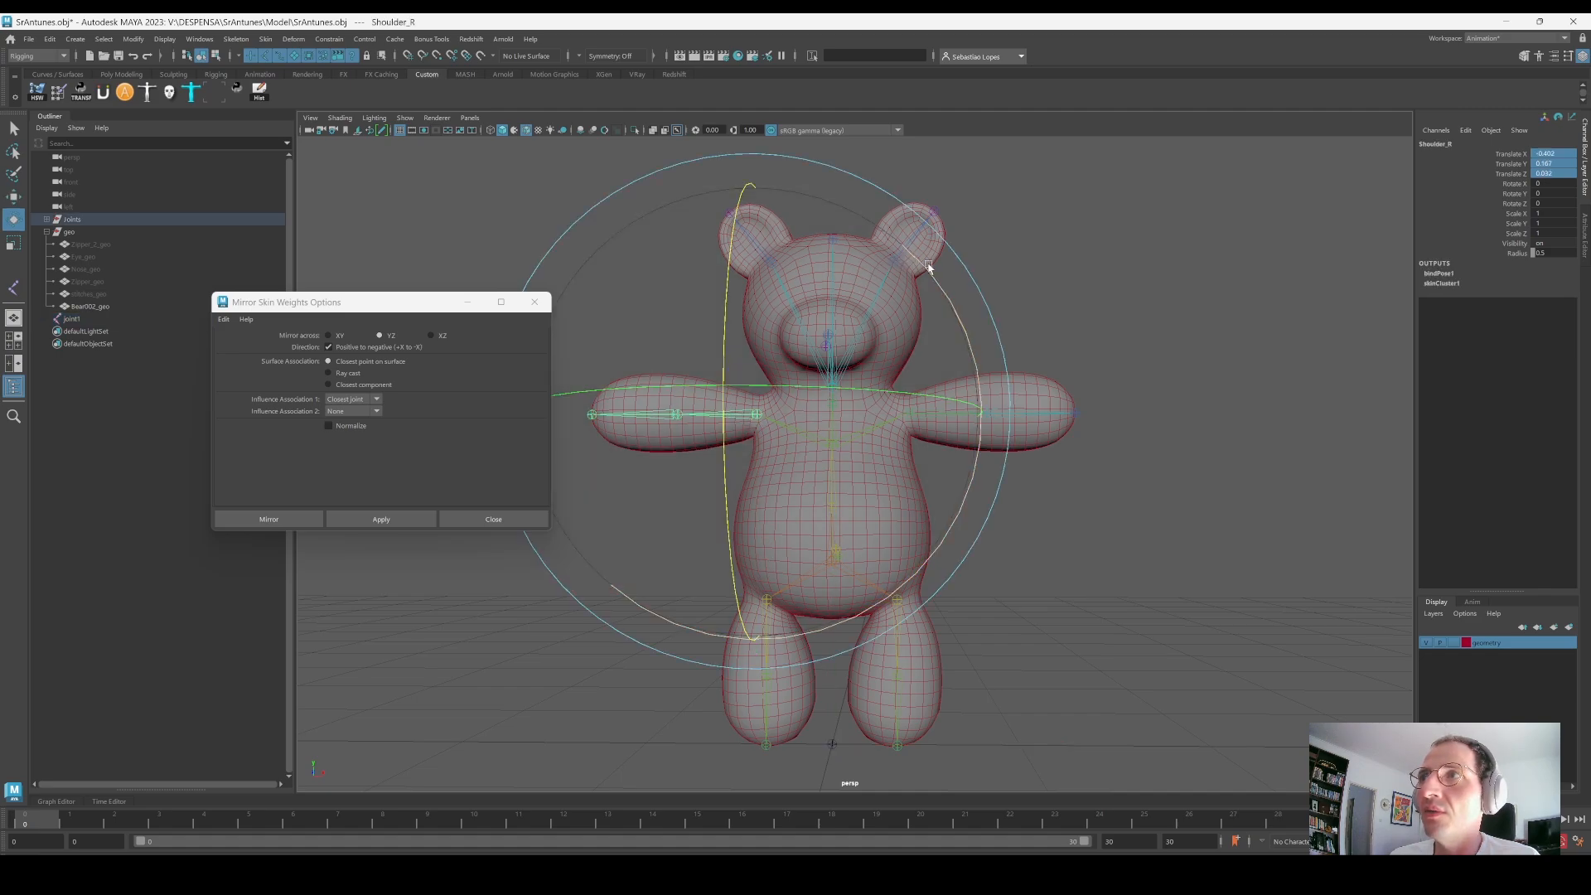
drag(928, 266, 933, 219)
key(ctrl+z)
alt+middle_drag(837, 427, 825, 400)
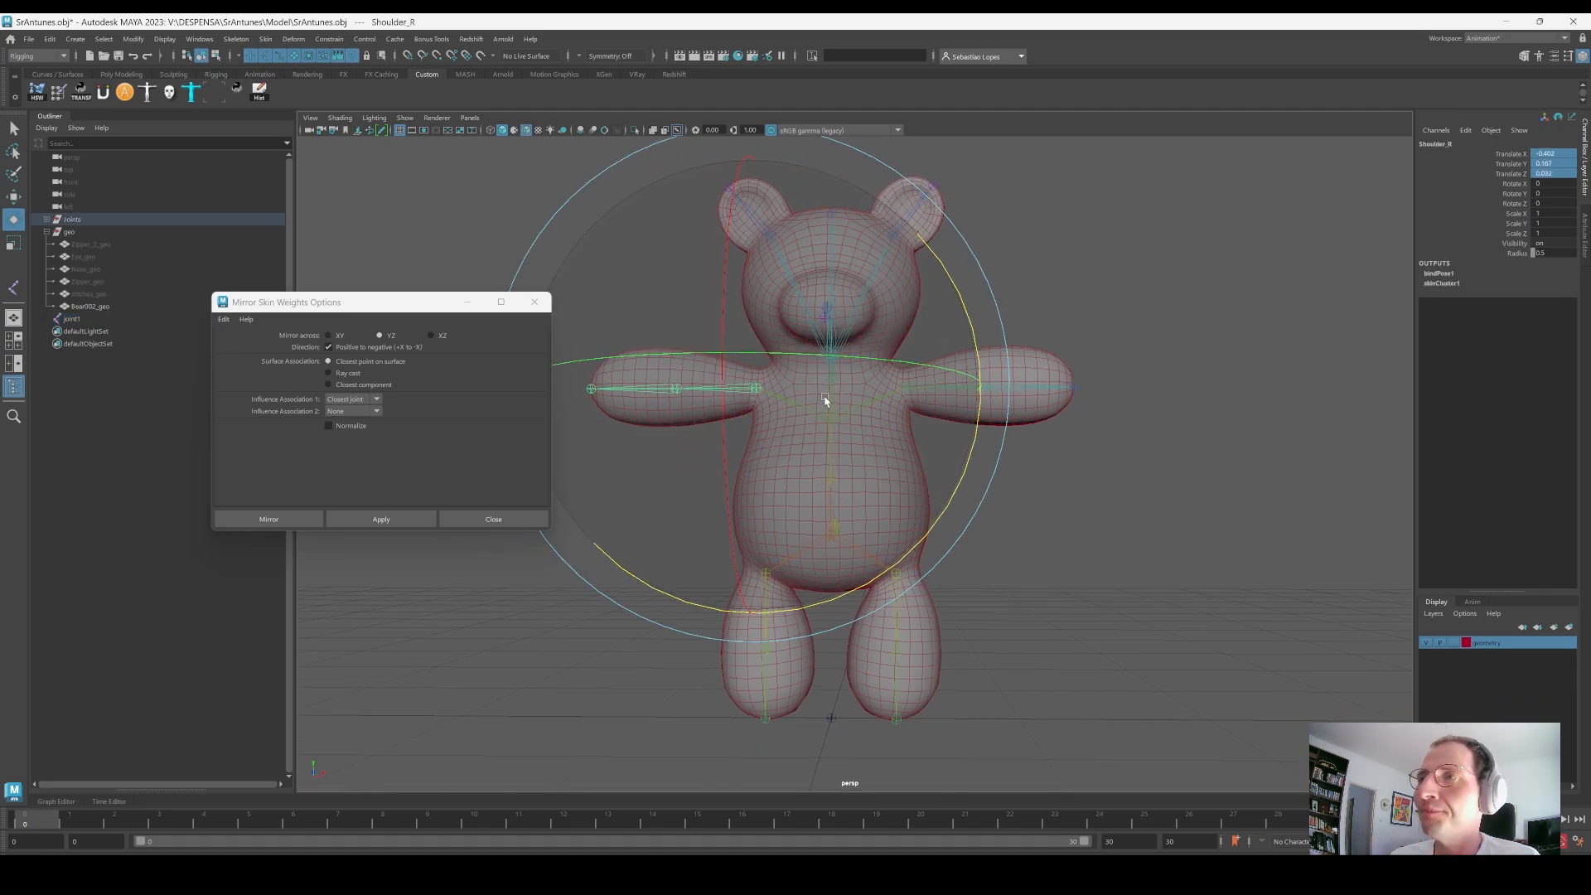
alt+drag(825, 400, 767, 408)
Step: Rotate the Shoulder_L joint to compare the painted arm's deformation and undo the rotation
click(1108, 379)
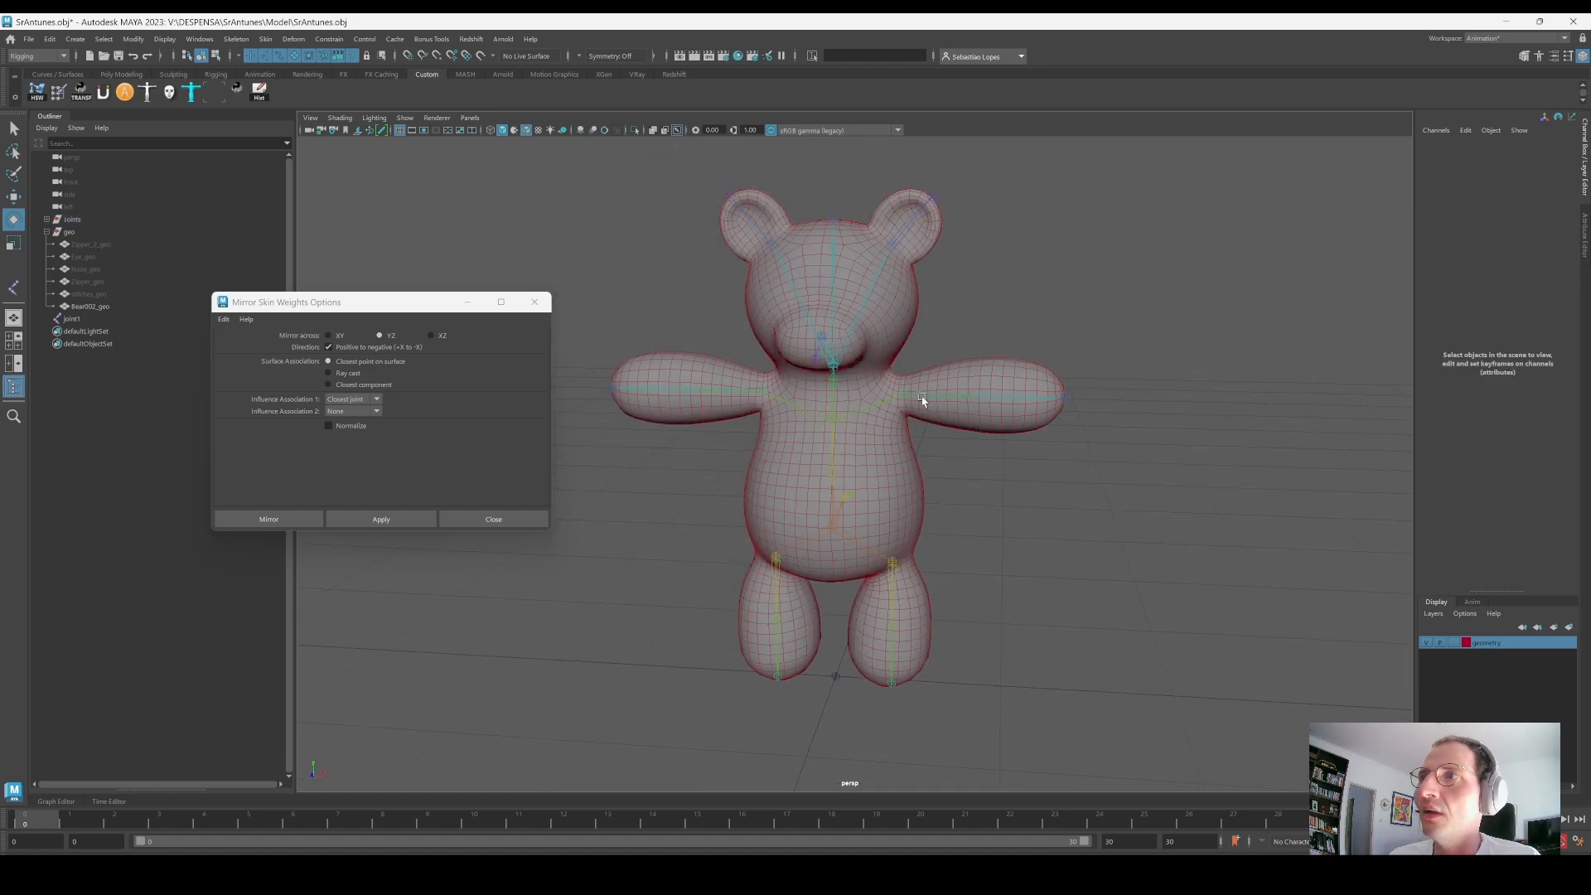
click(921, 396)
drag(1005, 184, 999, 178)
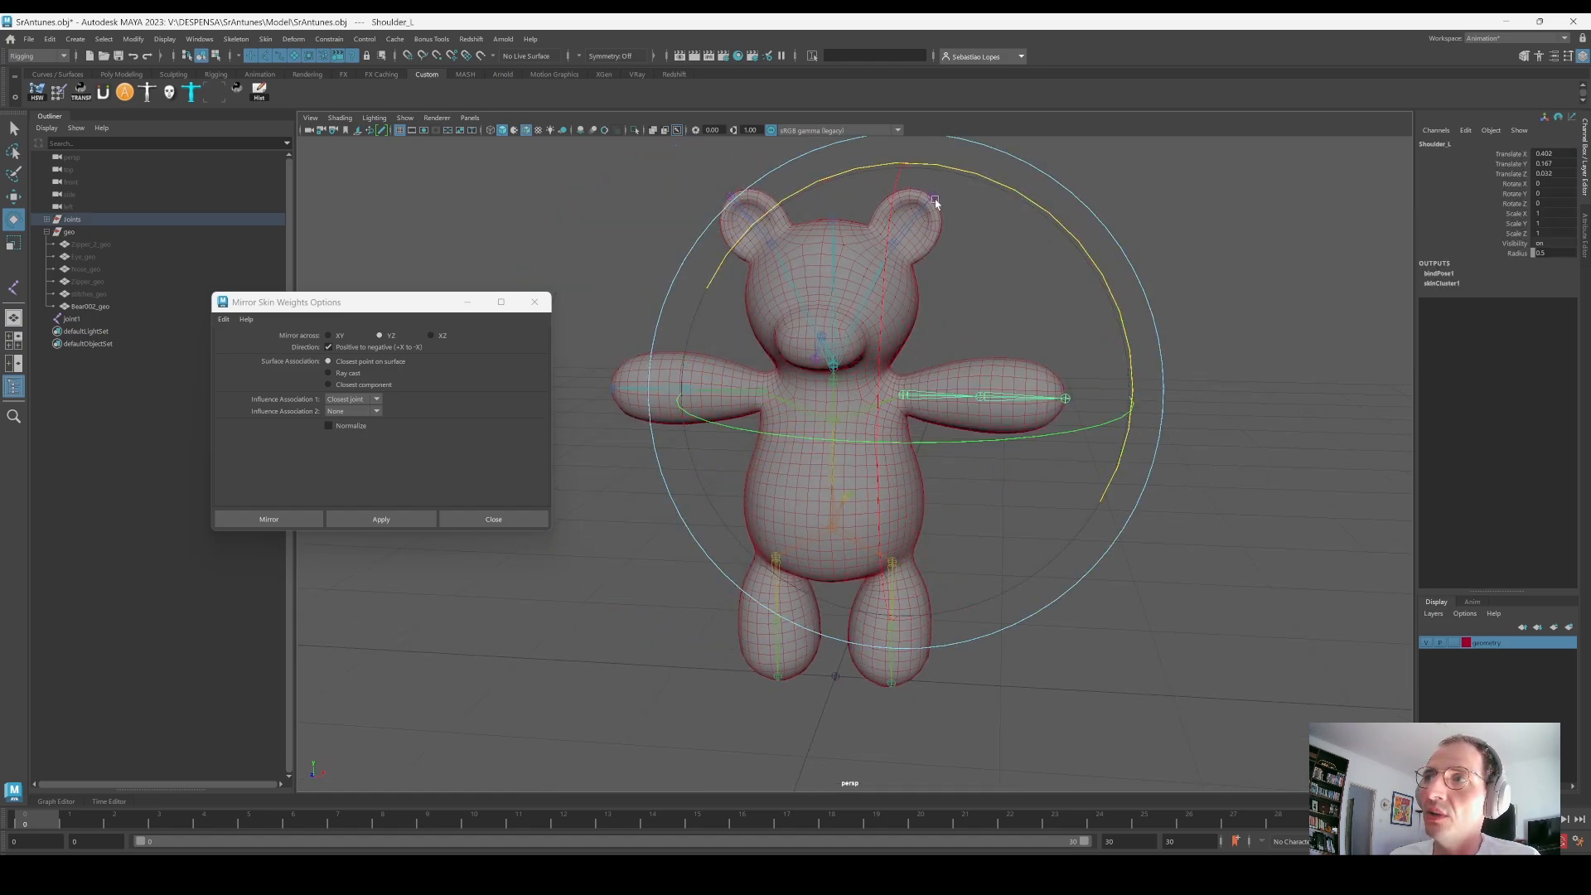
key(ctrl+z)
Step: Mirror the bear mesh's skin weights across YZ from positive to negative, using closest point on surface and closest joint
click(1225, 324)
click(1012, 419)
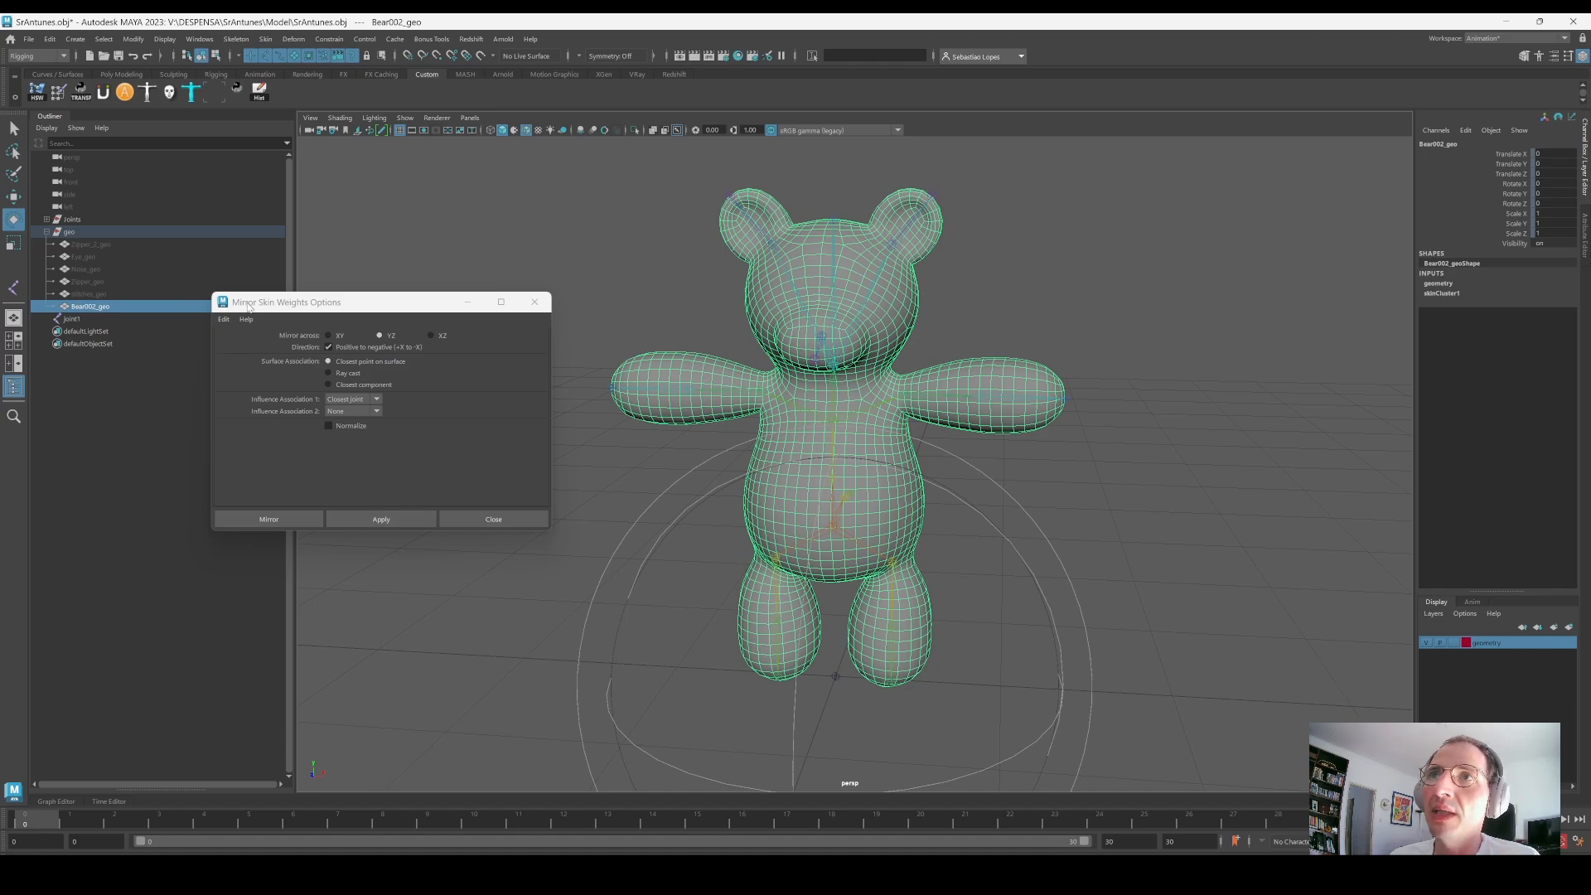
click(381, 520)
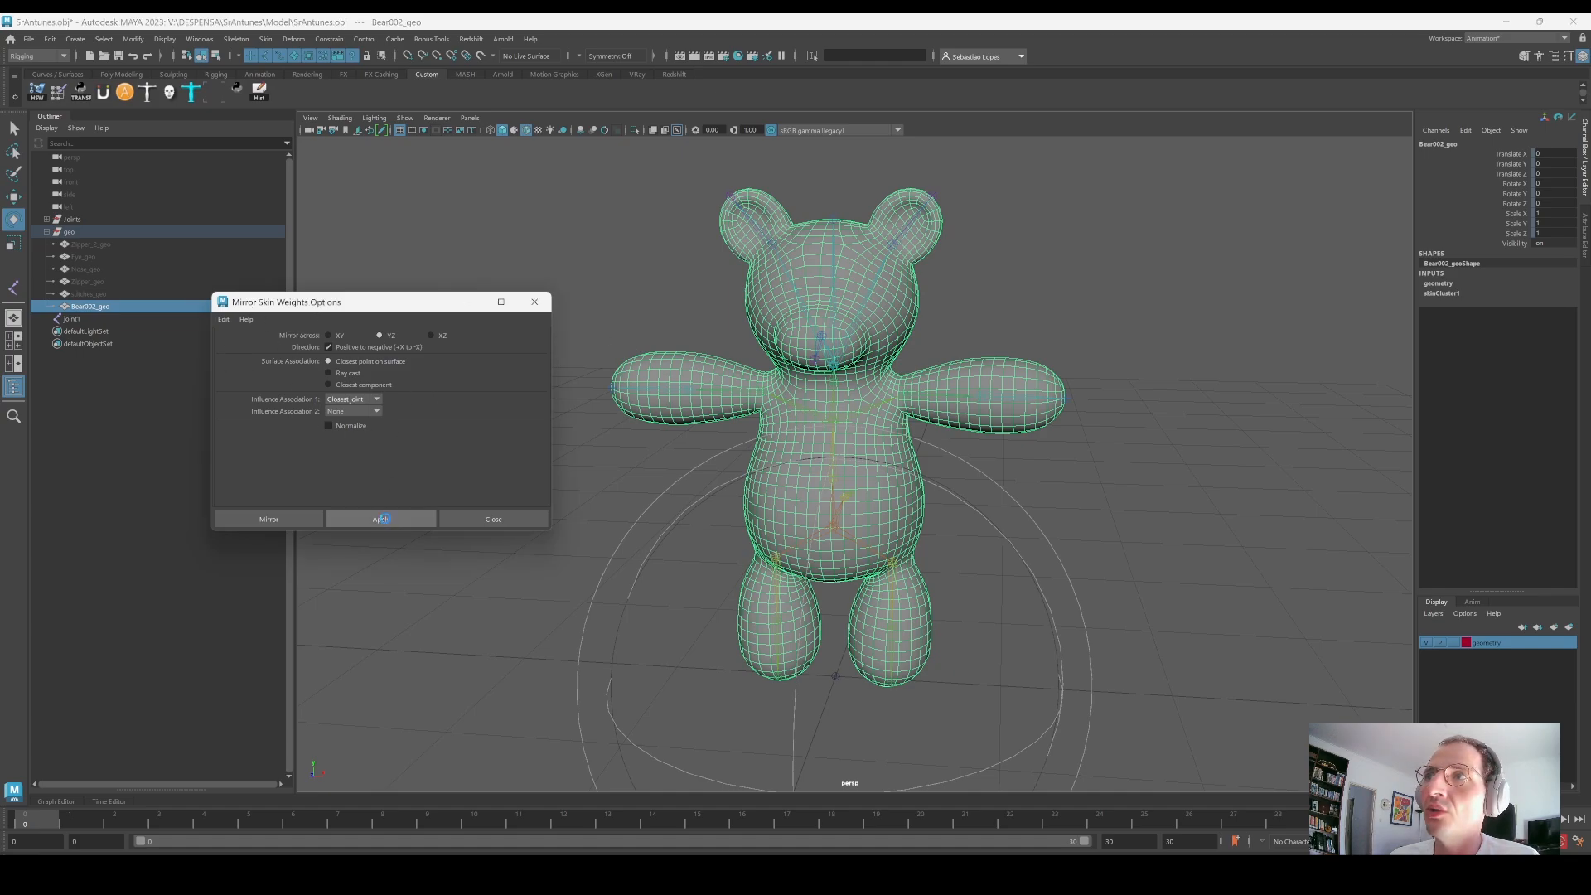
Step: Test the mirrored weights on the right arm by rotating Shoulder_R and the joint halfway along the arm, undoing each rotation
click(750, 396)
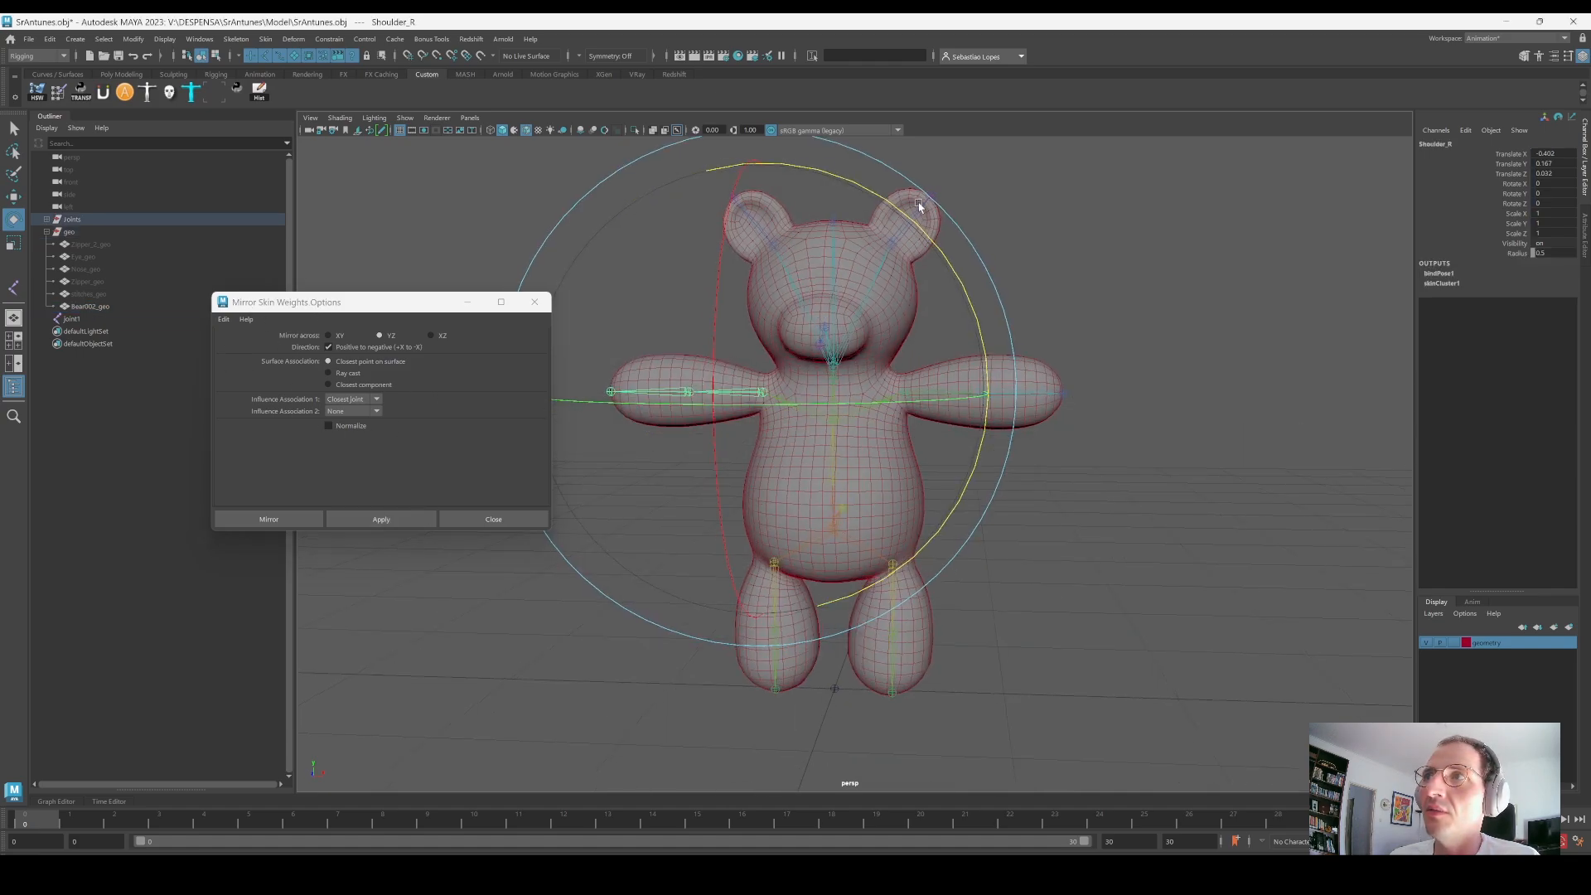
mouse_move(919, 224)
mouse_down()
mouse_move(961, 265)
mouse_move(863, 101)
mouse_move(926, 211)
mouse_up()
key(ctrl+z)
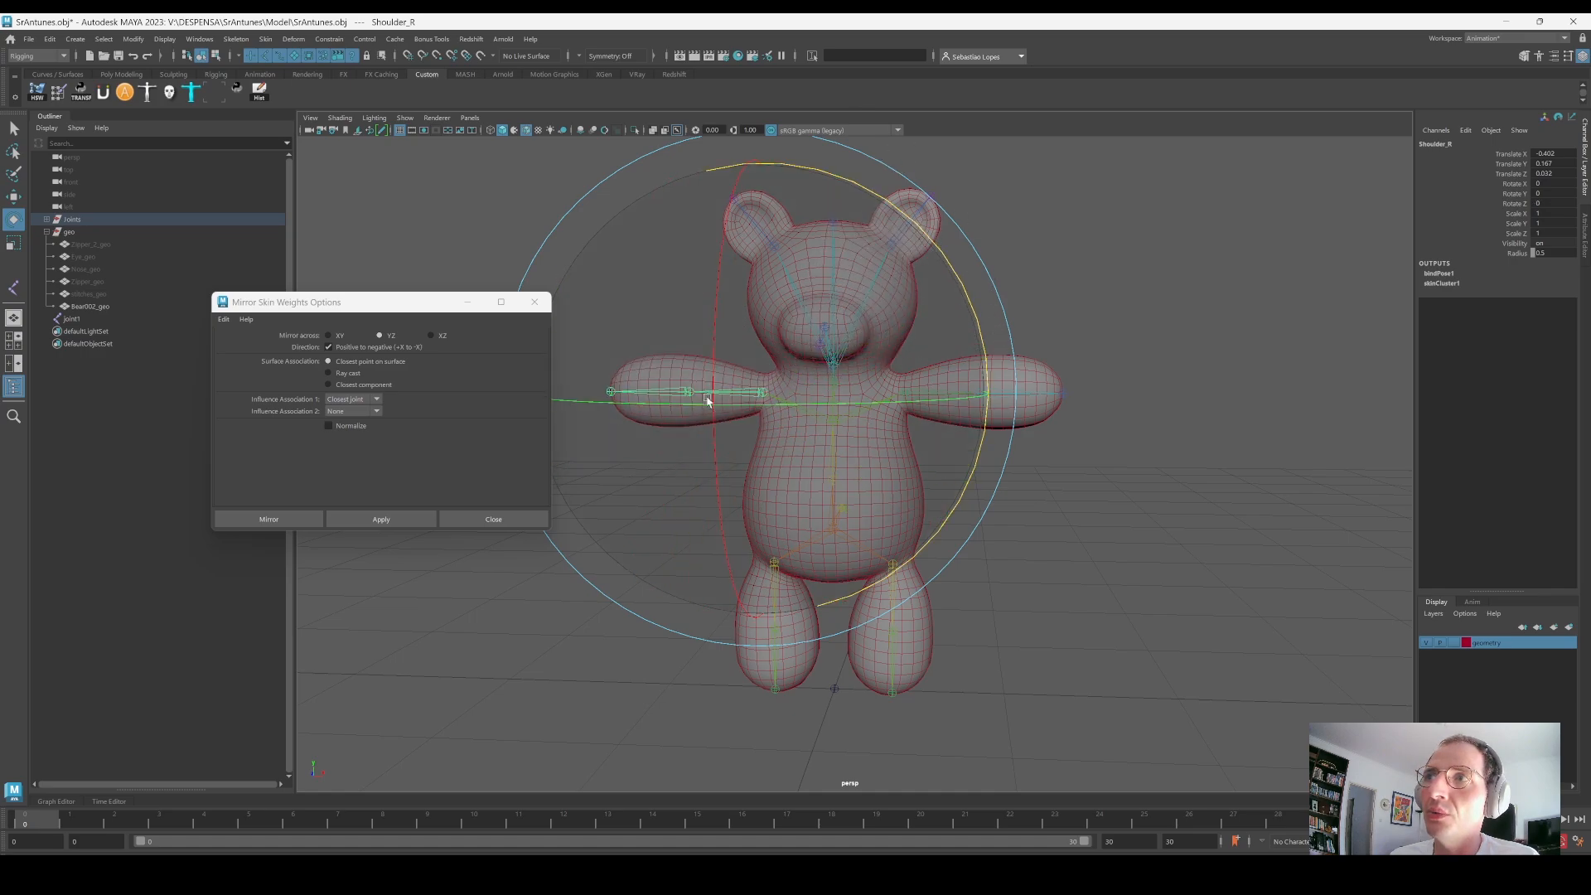
key(q)
click(685, 393)
key(e)
drag(793, 189, 752, 137)
key(ctrl+z)
Step: Rotate the Hip_R joint in two directions to test the leg's mirrored weights, undoing each rotation
alt+middle_drag(824, 467, 825, 439)
click(771, 540)
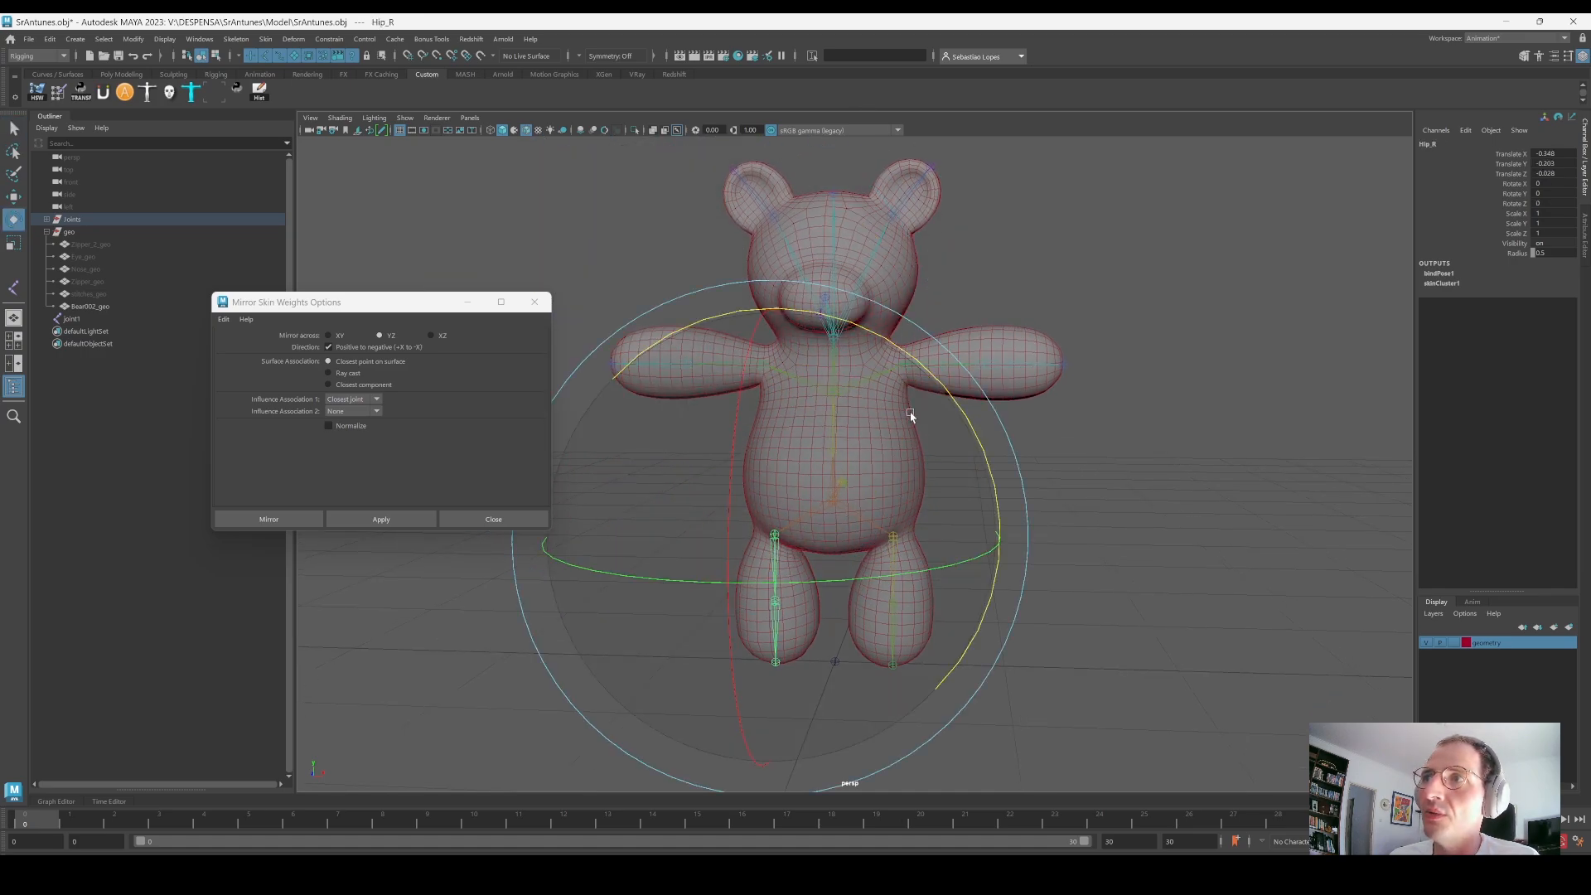
drag(912, 409, 892, 321)
key(ctrl+z)
alt+drag(801, 554, 818, 542)
drag(672, 745, 759, 639)
key(ctrl+z)
Step: Rotate the Knee_R joint to test the lower leg's deformation and undo the rotation
click(789, 598)
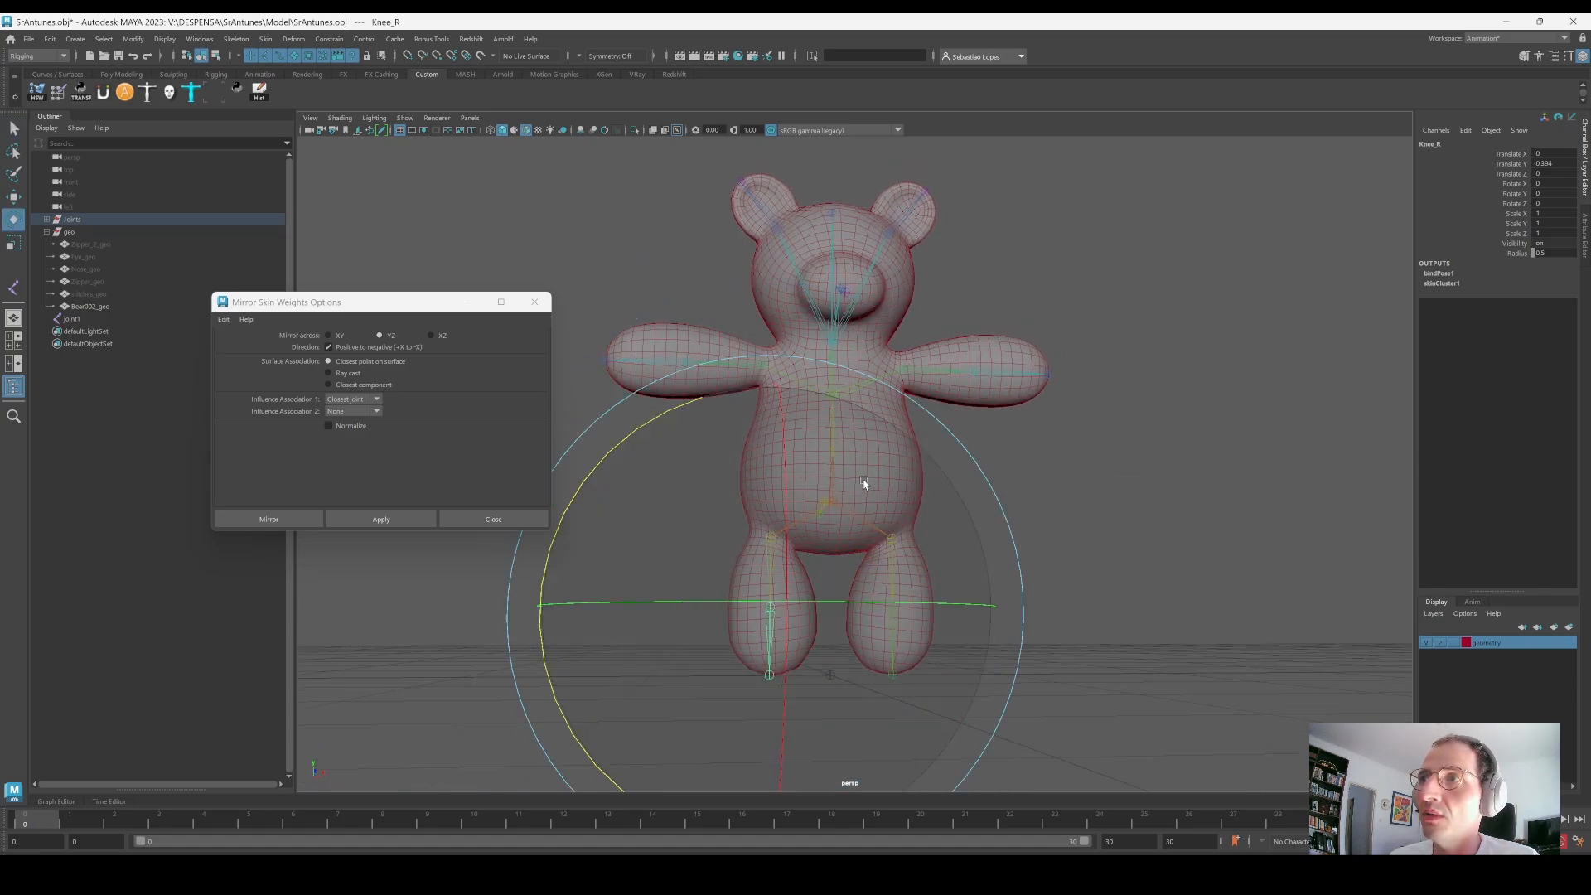
drag(628, 437, 663, 500)
key(ctrl+z)
alt+drag(960, 515, 903, 589)
Step: Remove the reference joint at the origin
key(q)
click(836, 653)
key(ctrl+z)
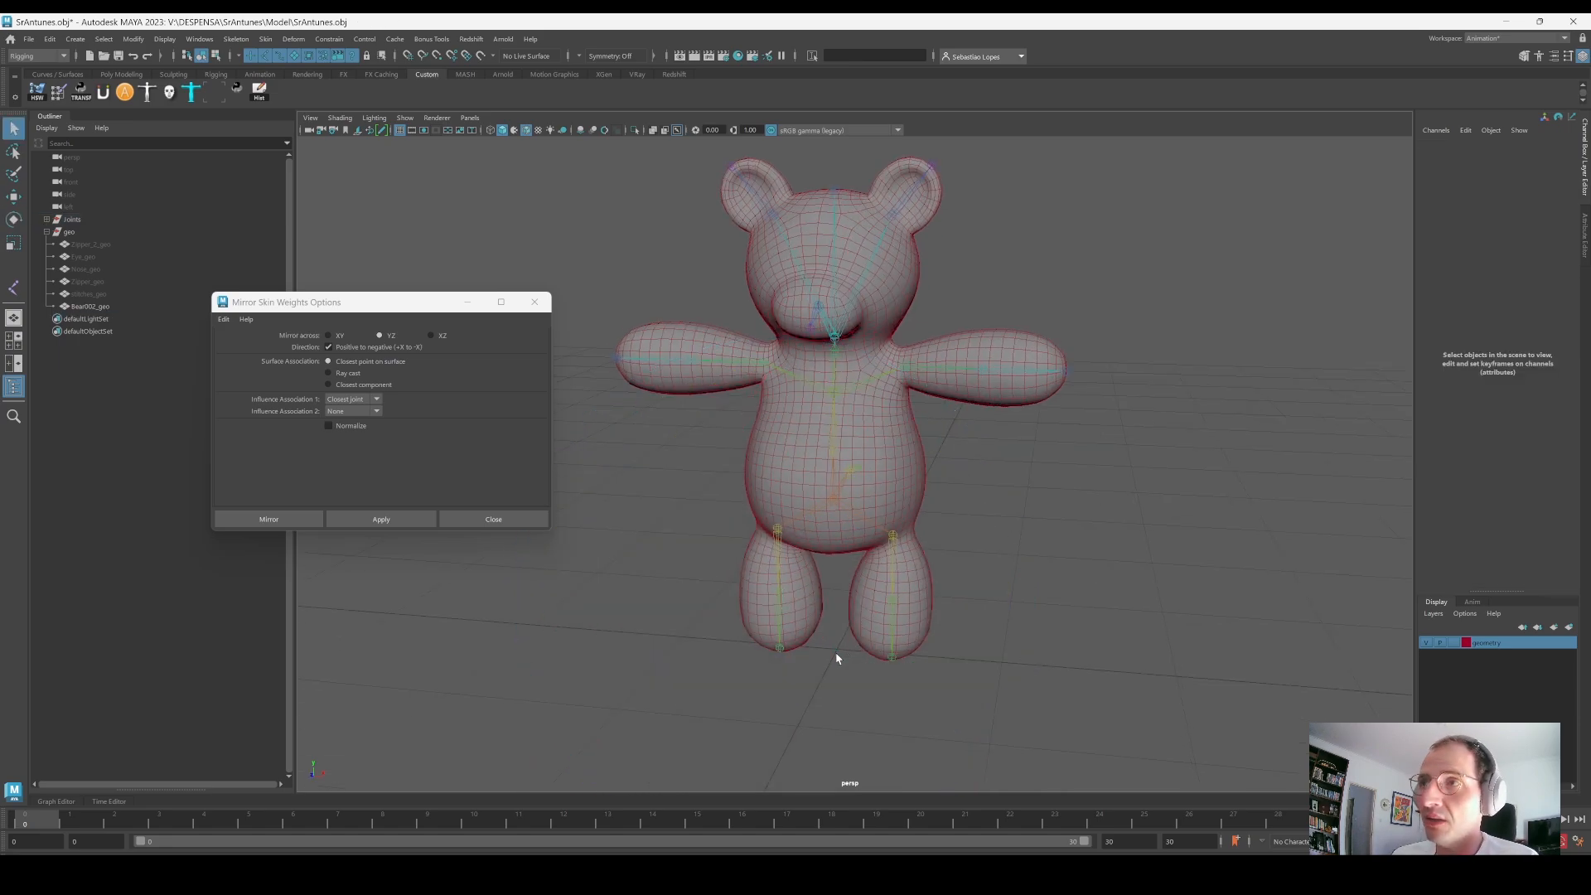
Step: Close the Mirror Skin Weights Options and collapse the geo group in the Outliner
alt+drag(895, 477, 837, 444)
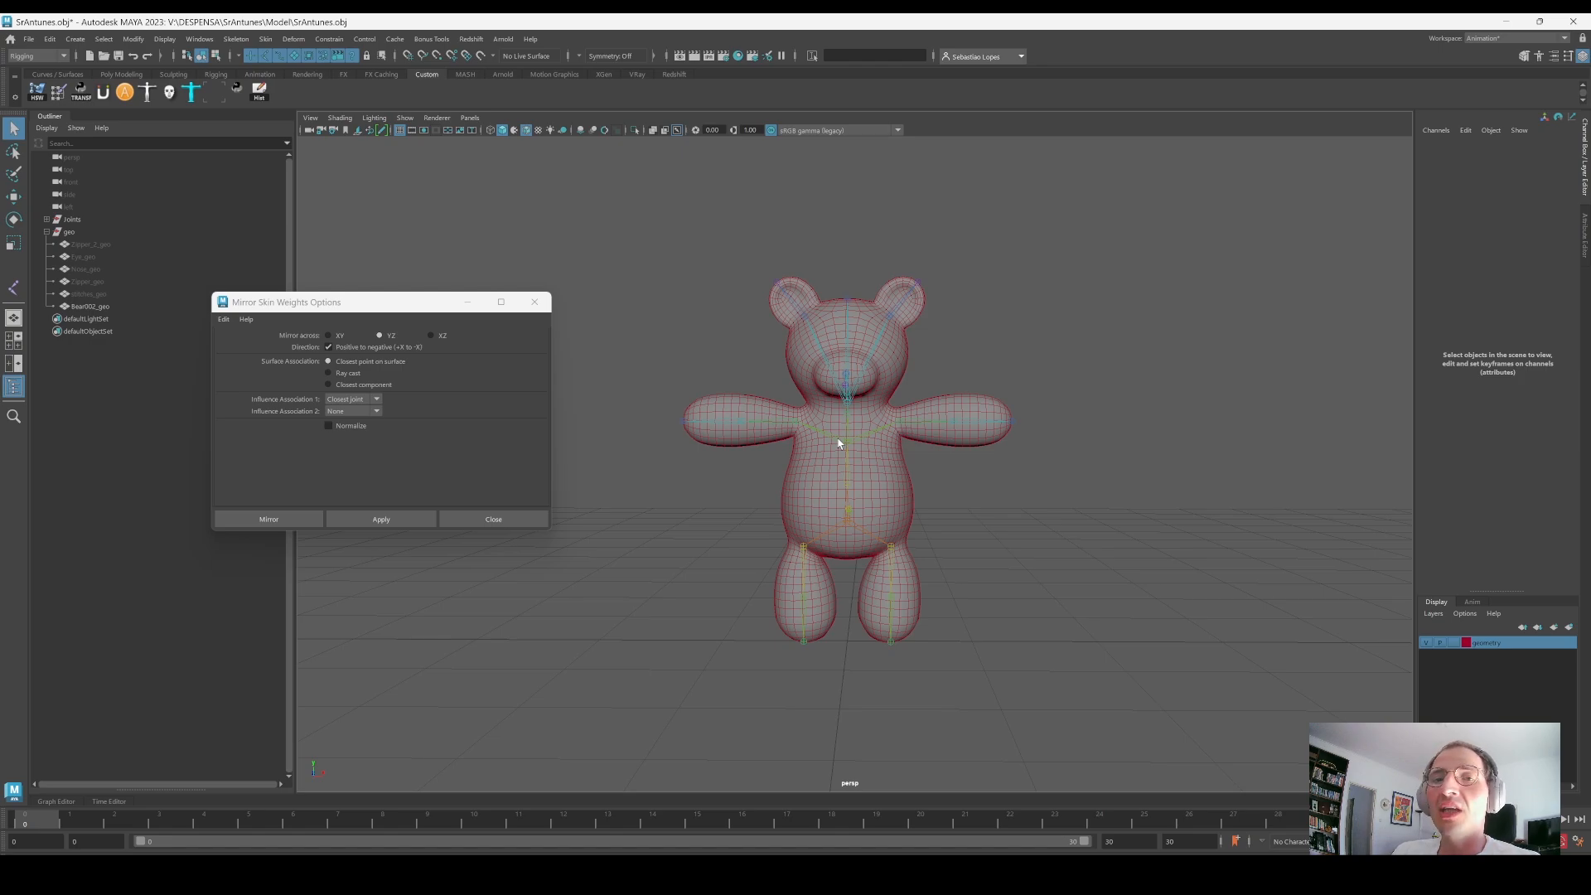
click(534, 302)
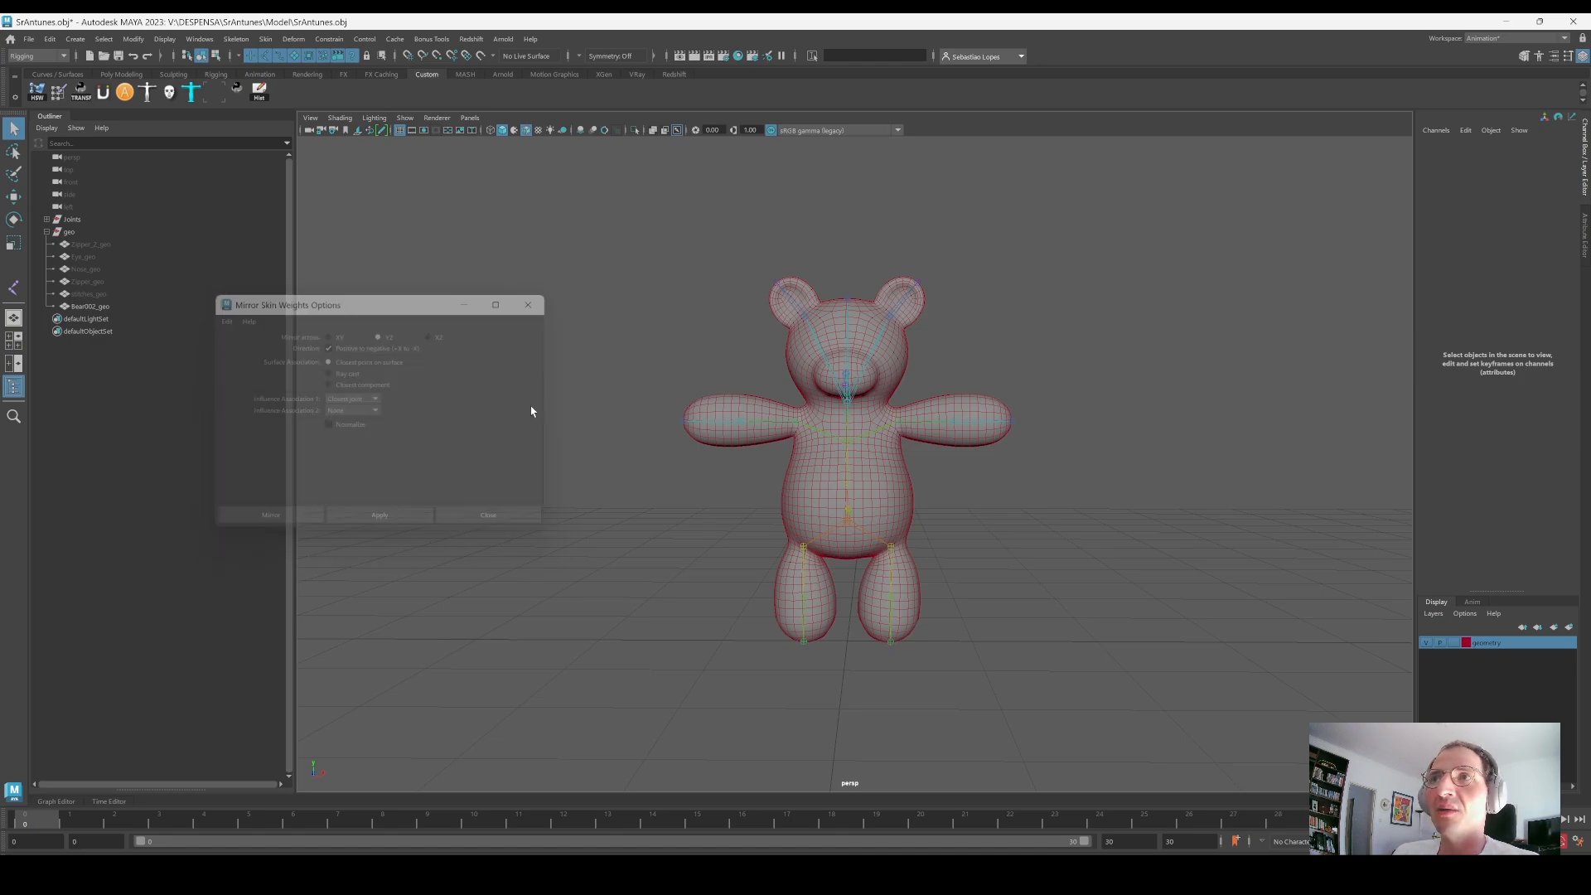
click(47, 231)
alt+drag(904, 439, 833, 446)
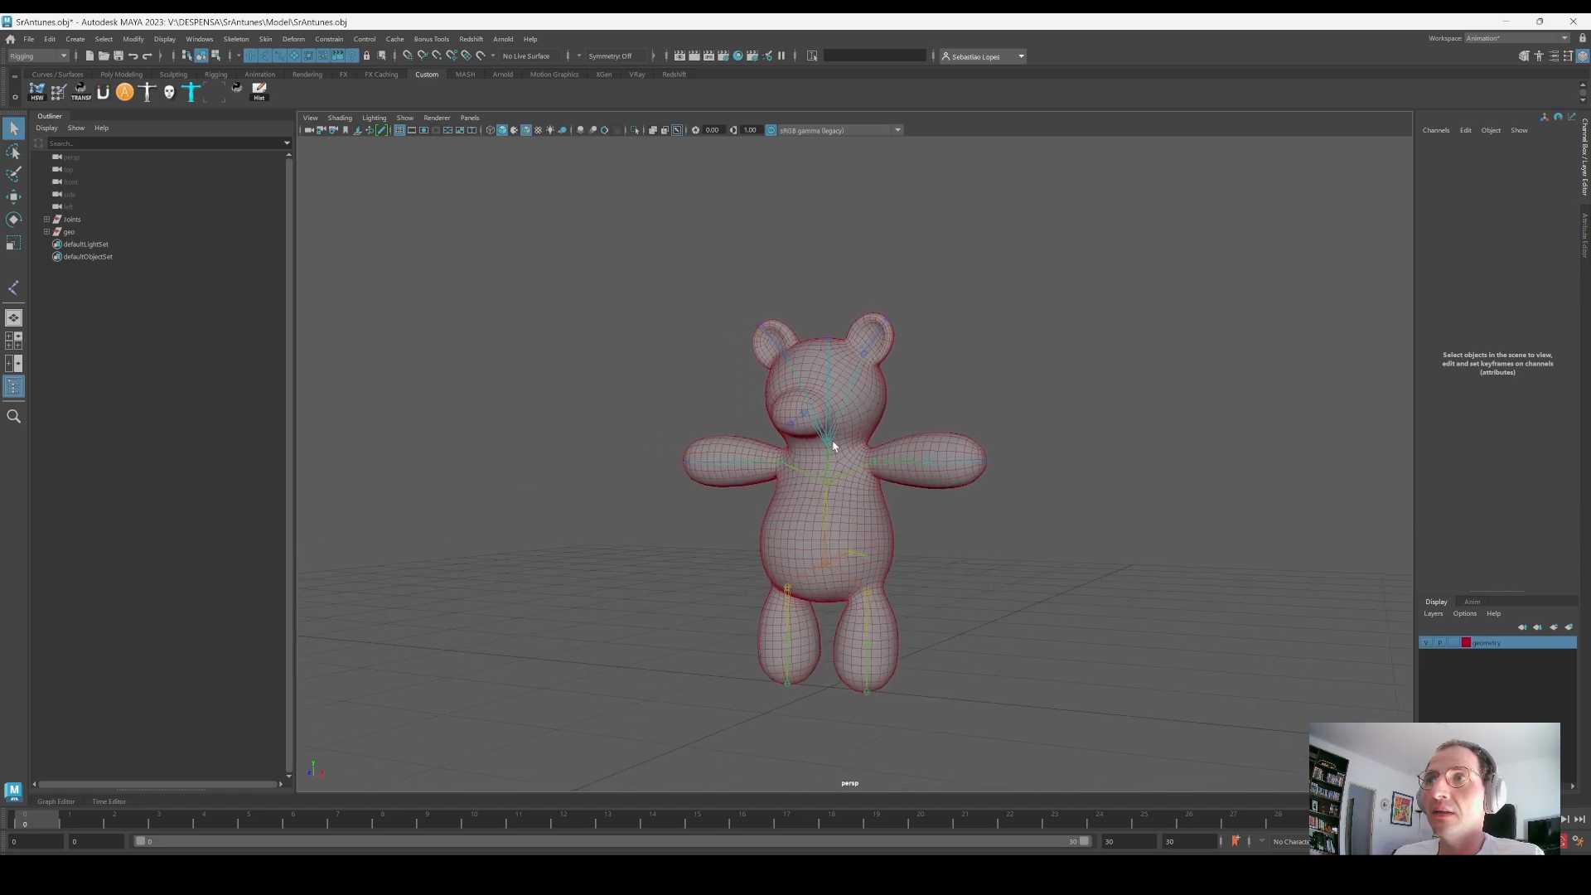
click(797, 417)
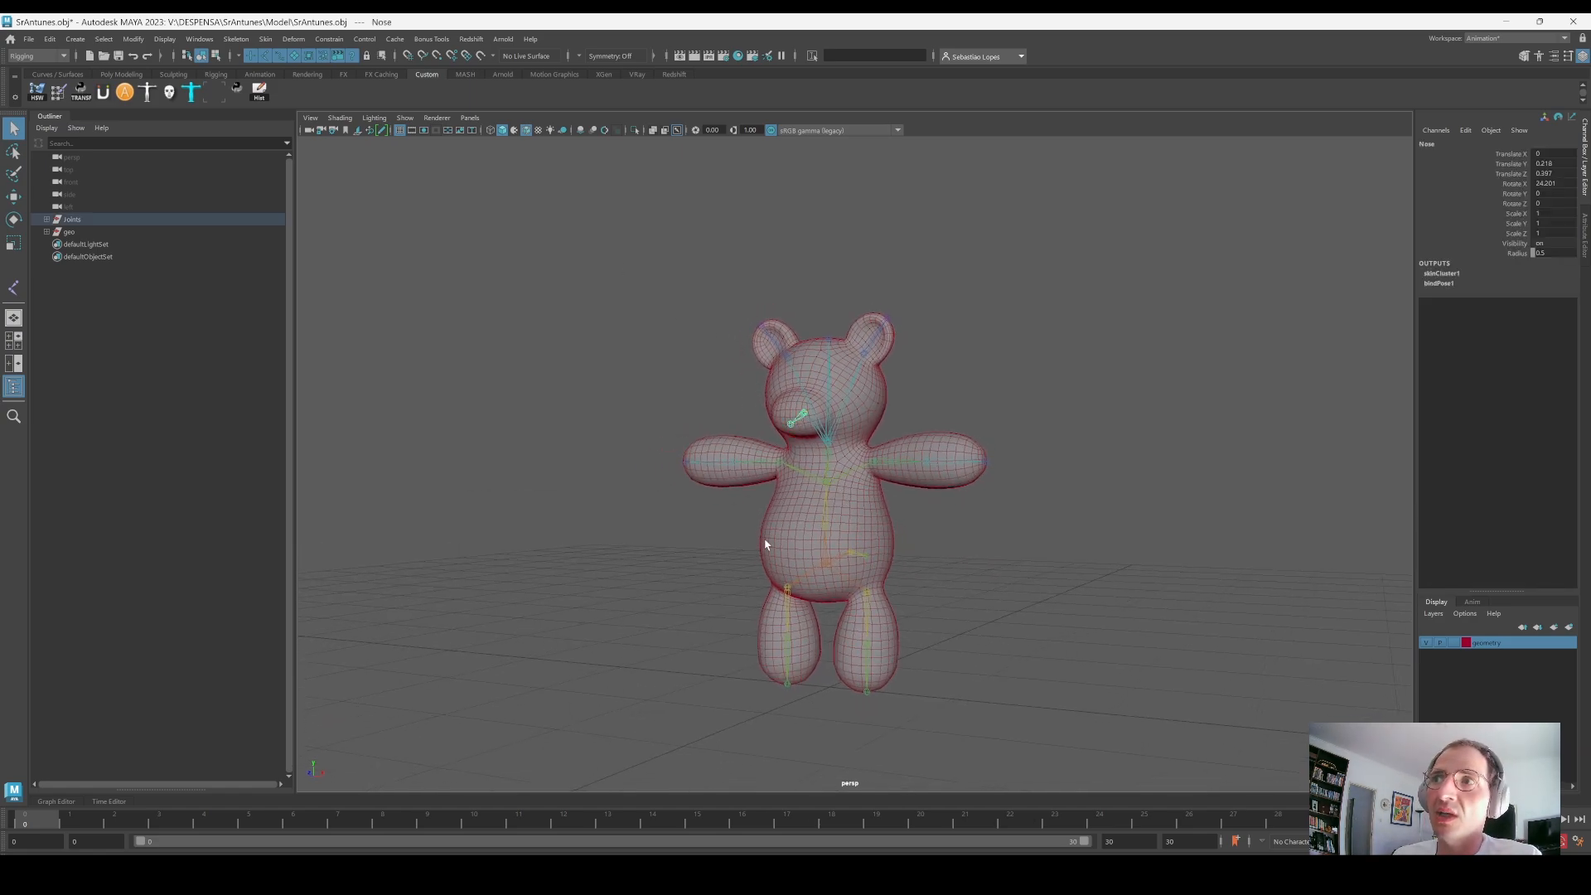
click(775, 583)
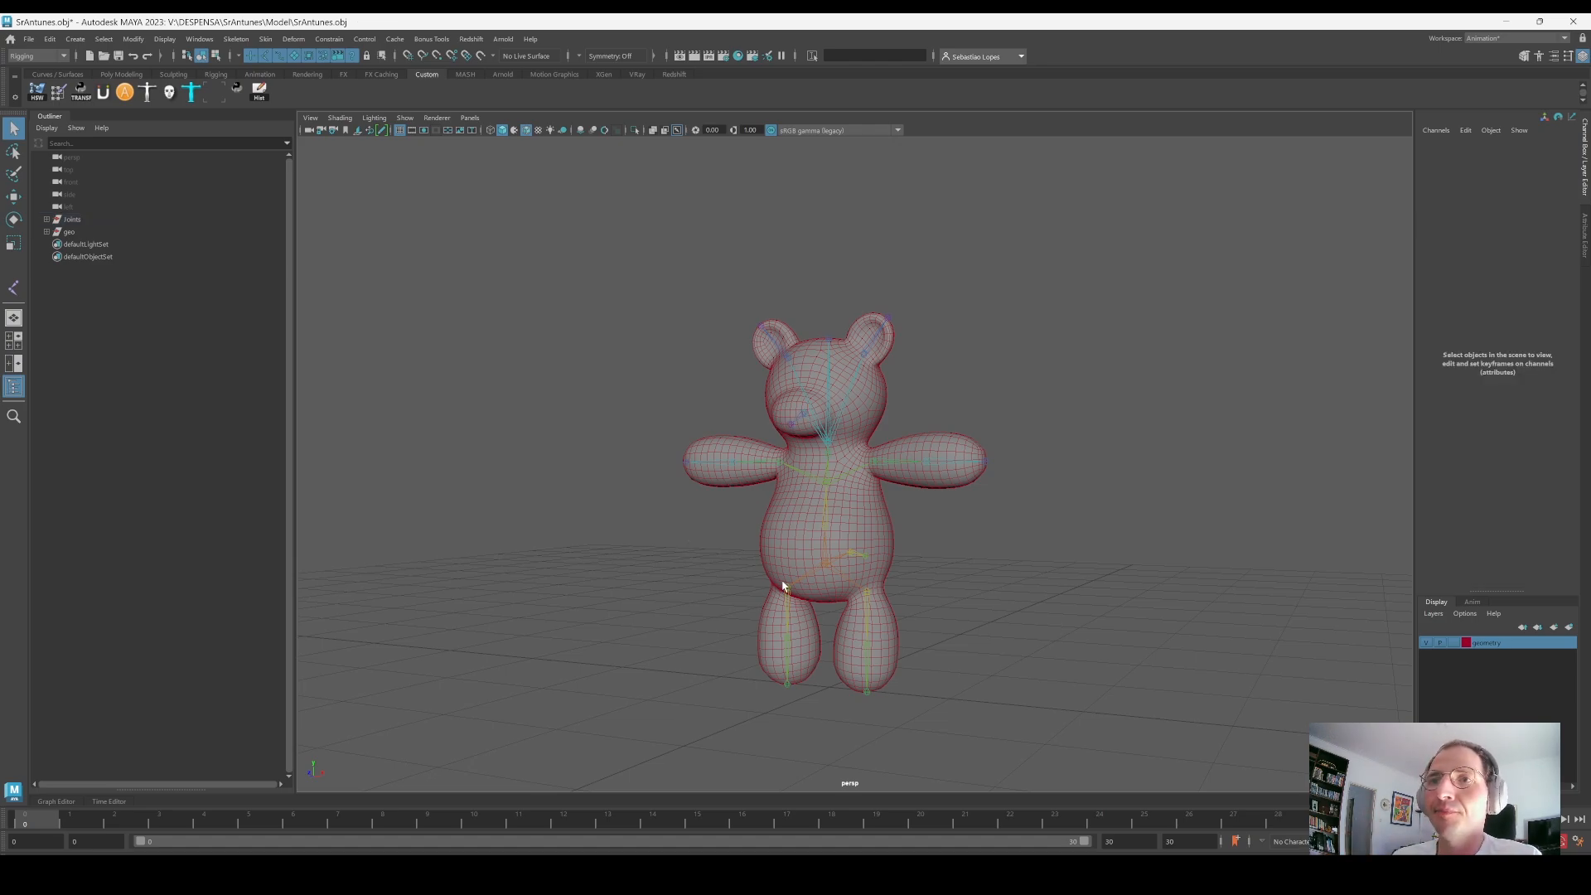
click(1506, 20)
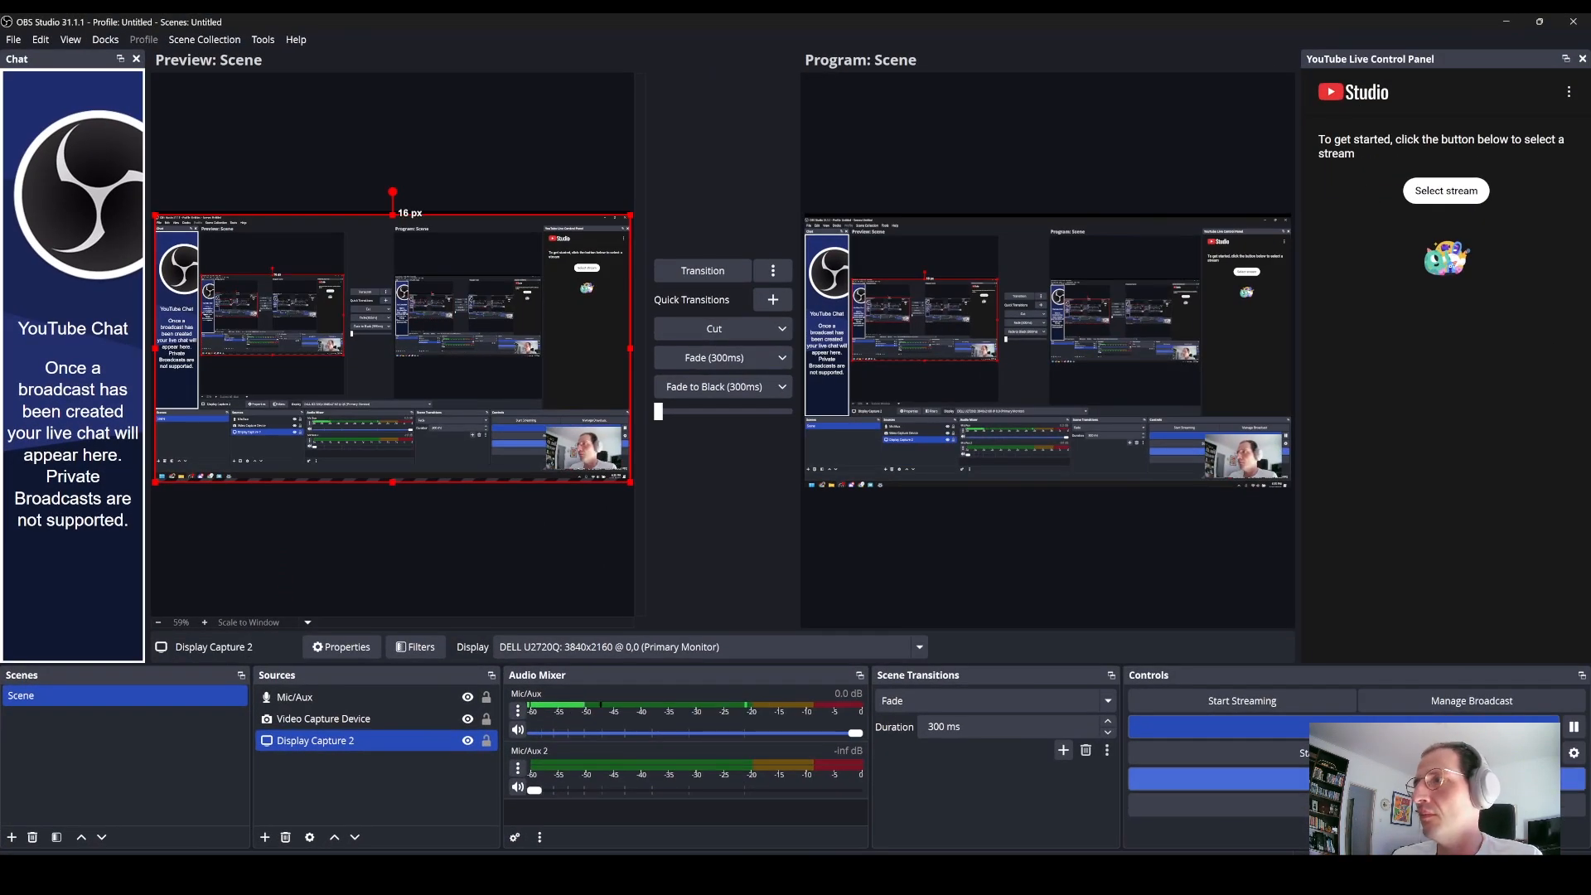
click(1509, 21)
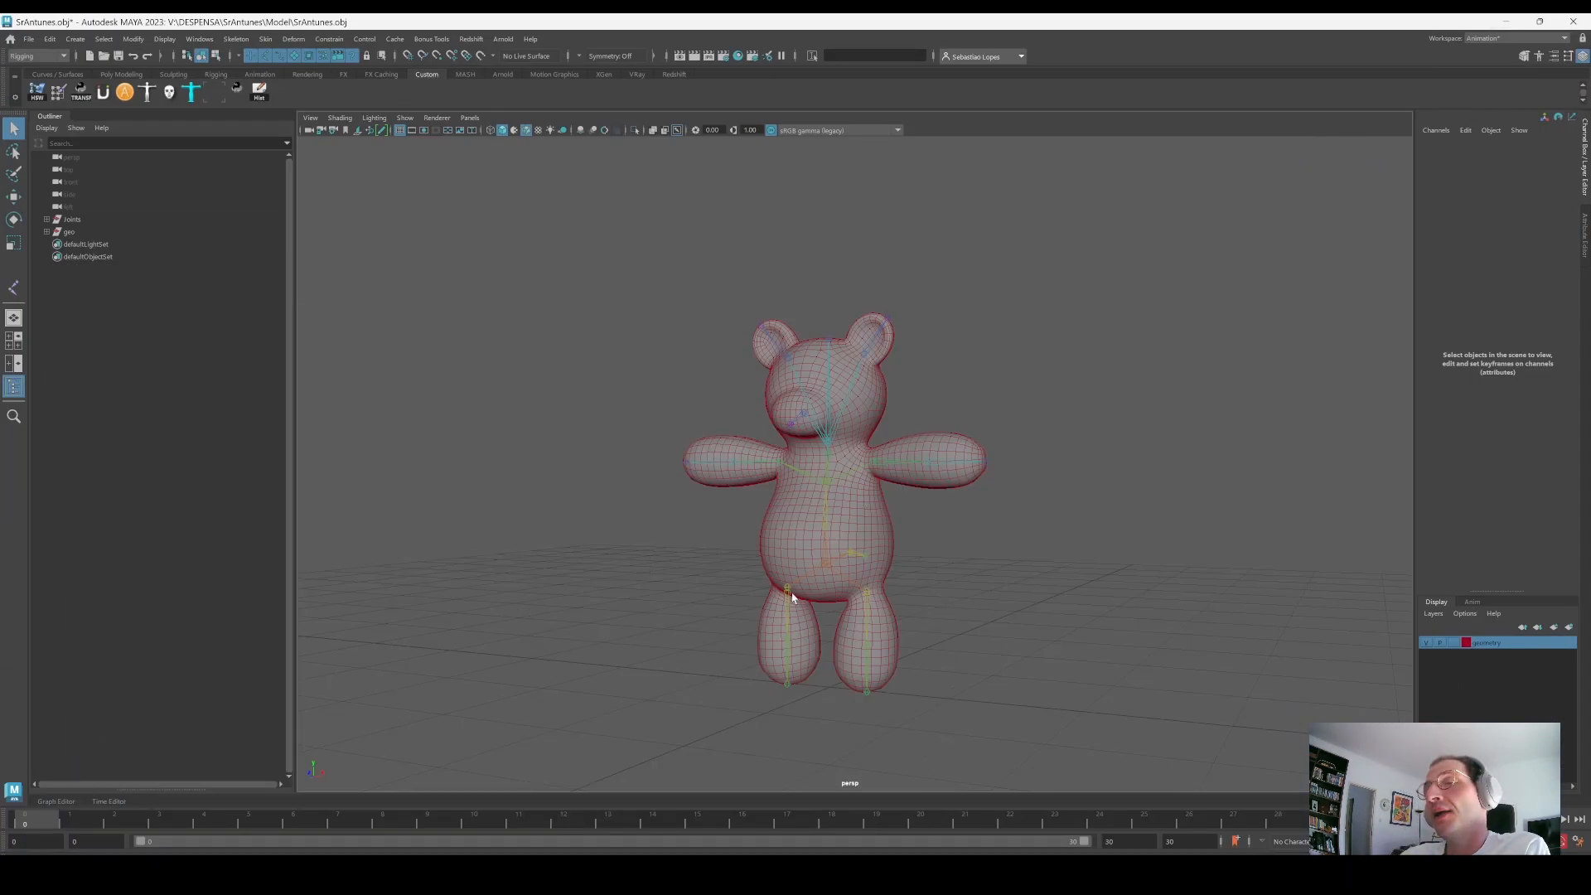
Step: Unhide Zipper_2_geo, Eye_geo, Nose_geo, Zipper_geo and stitches_geo inside the geo group and frame them in the view
click(47, 231)
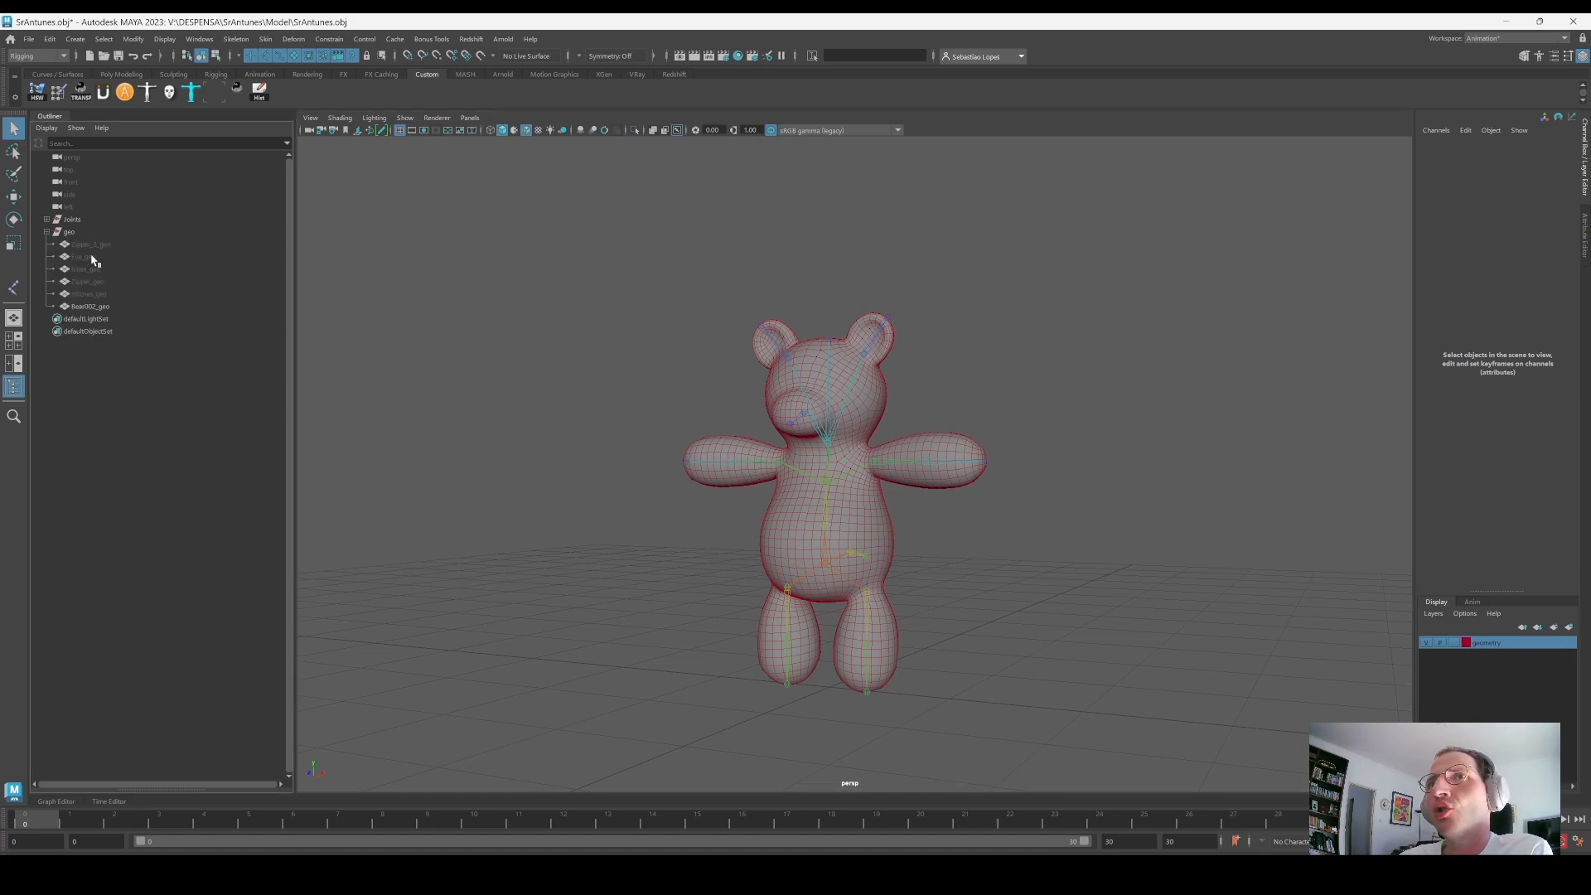
click(83, 246)
shift+click(103, 294)
key(shift+h)
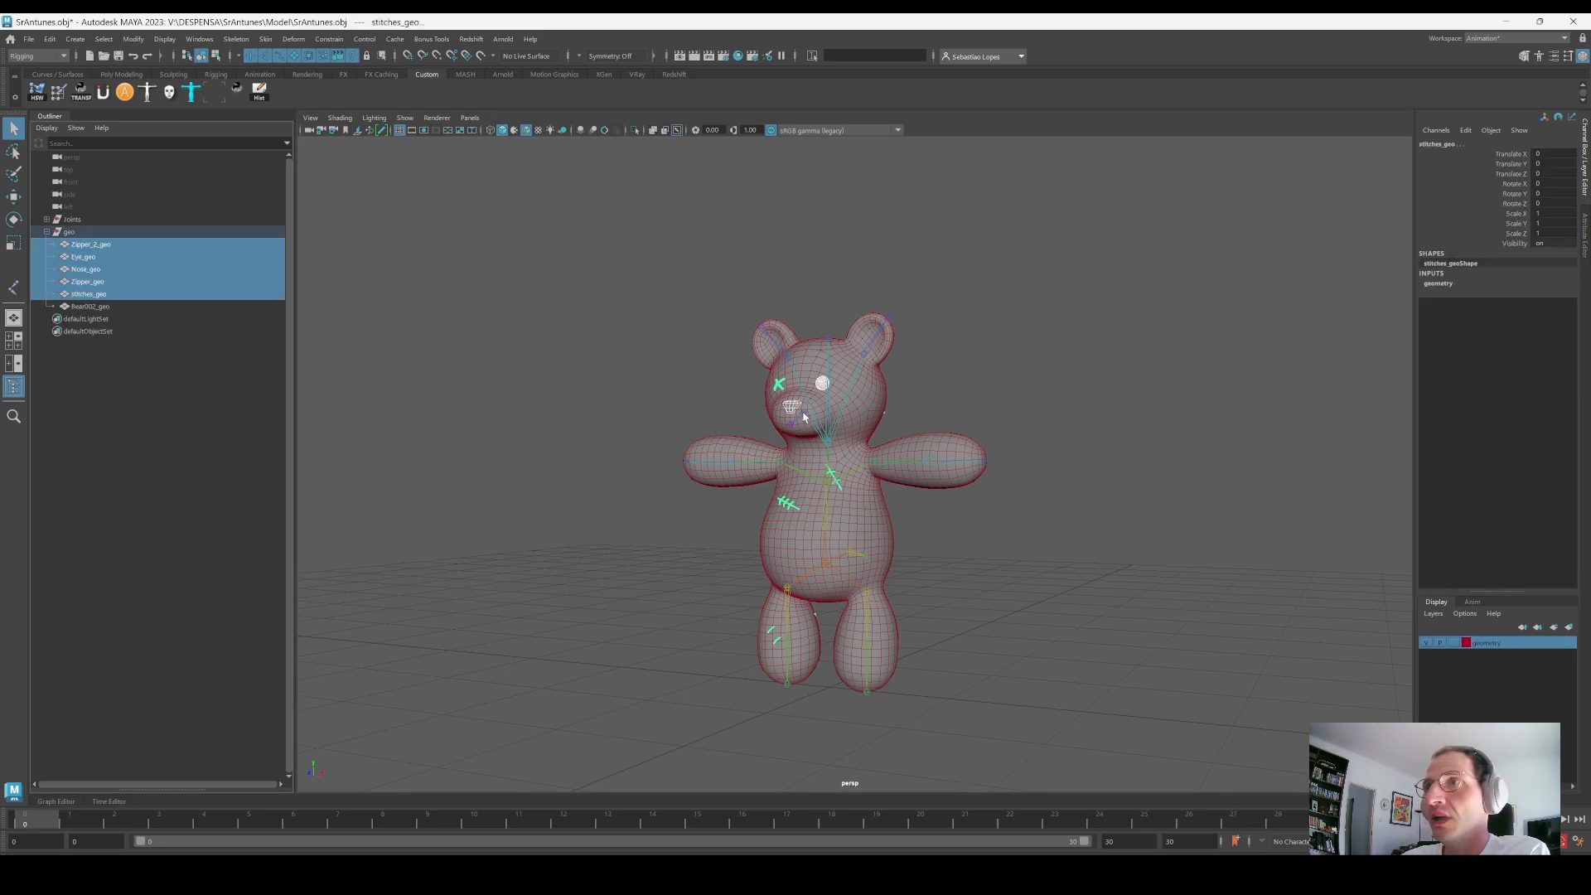
key(f)
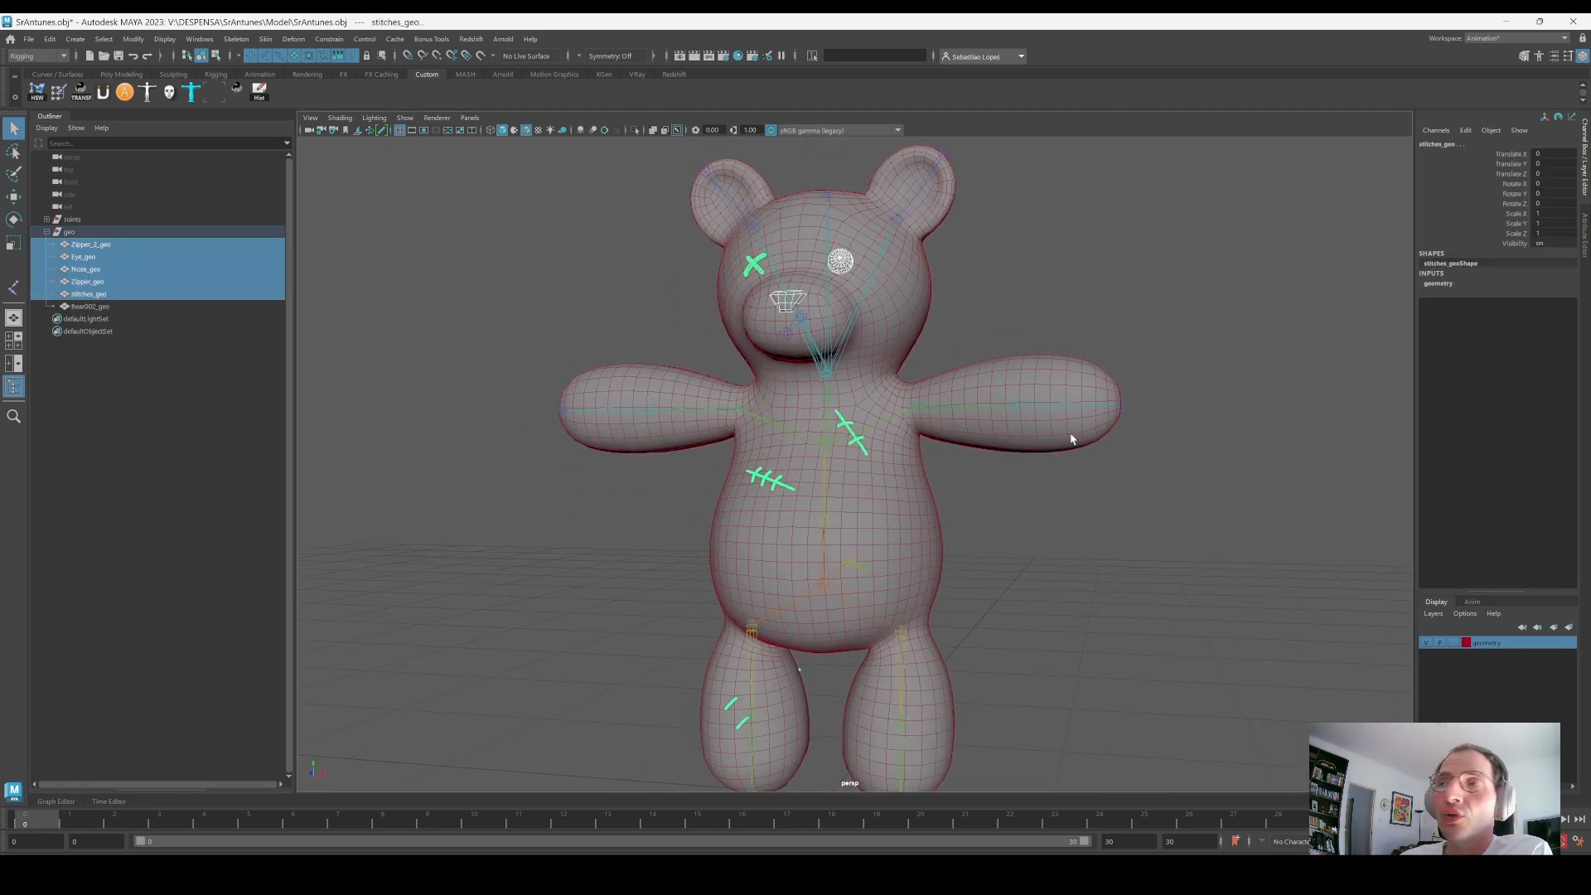
Step: Bind Nose_geo to the Nose joint in the bear's snout with Bind Skin
click(994, 323)
click(777, 302)
alt+drag(779, 303, 977, 320)
scroll(788, 330, up, 3)
scroll(977, 320, up, 3)
click(862, 483)
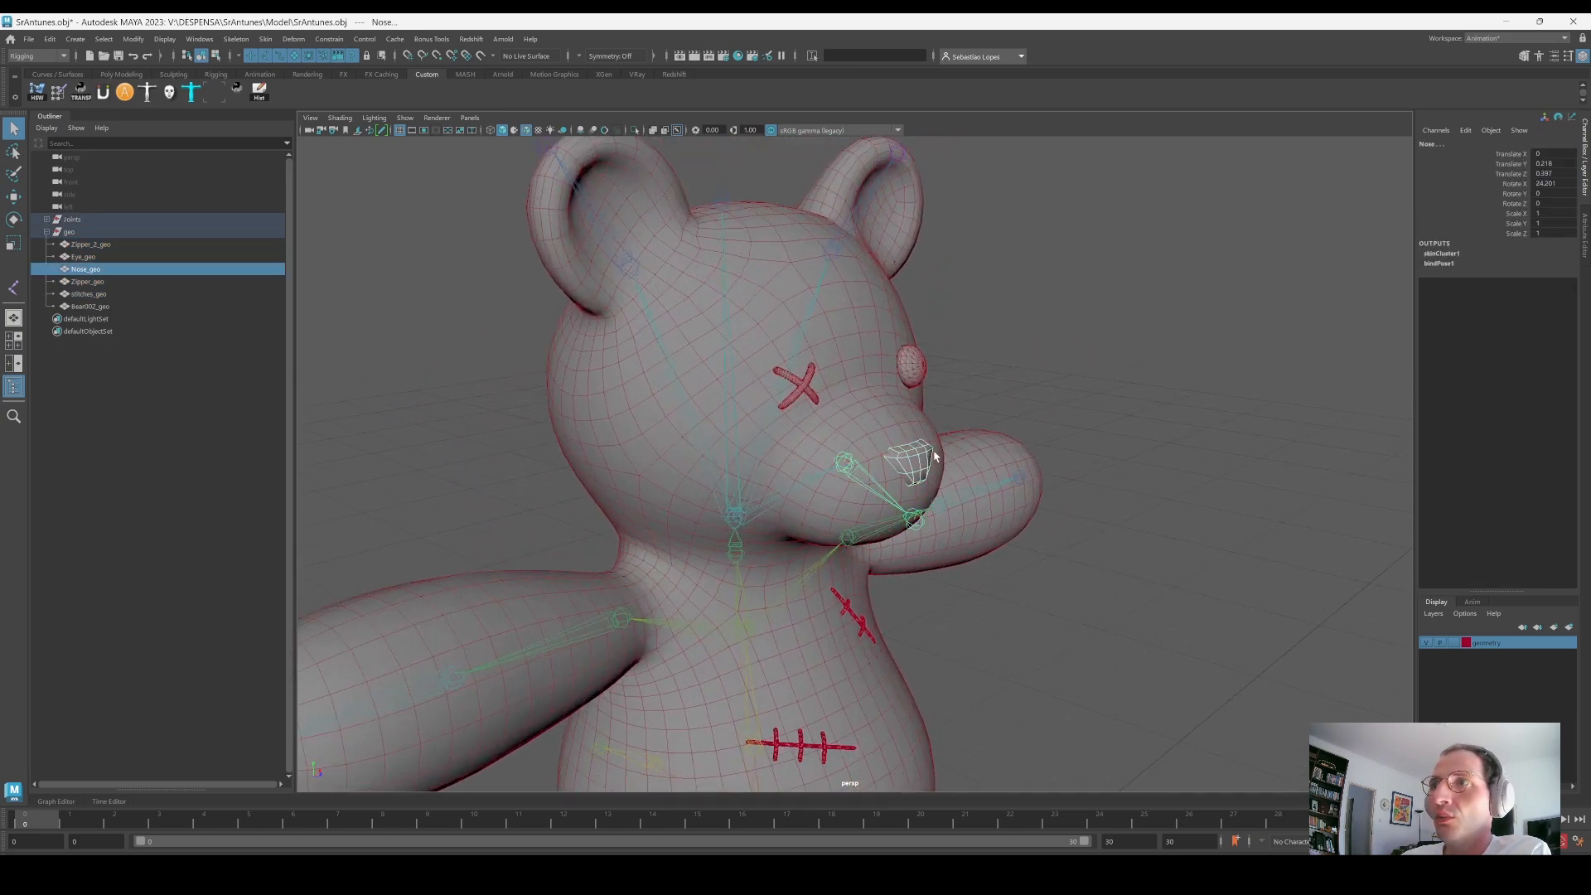
click(884, 464)
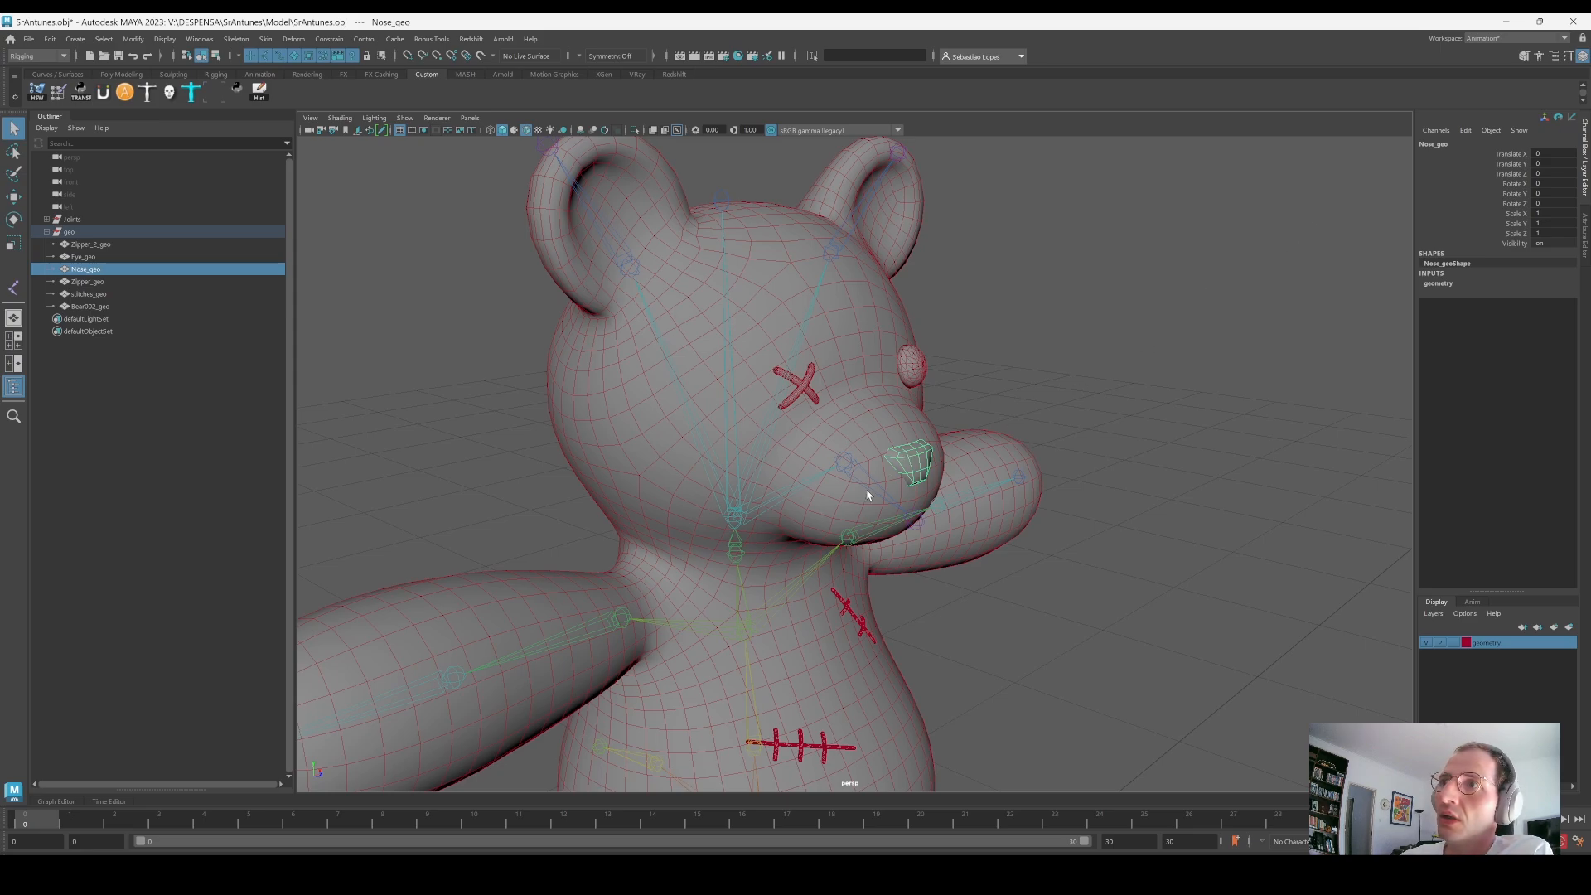
click(850, 466)
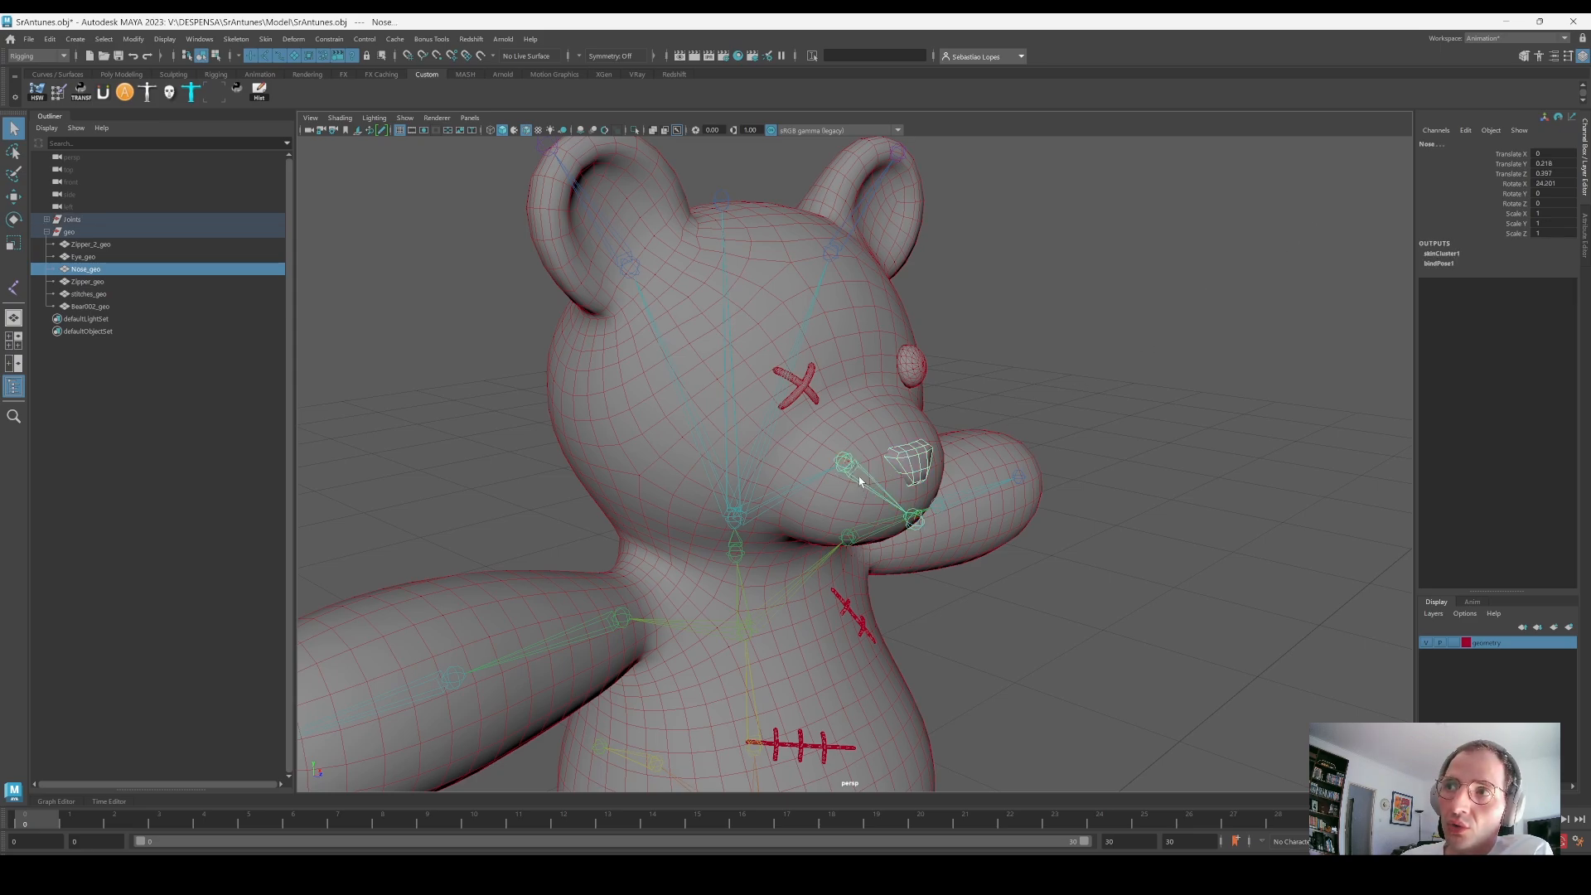
click(265, 39)
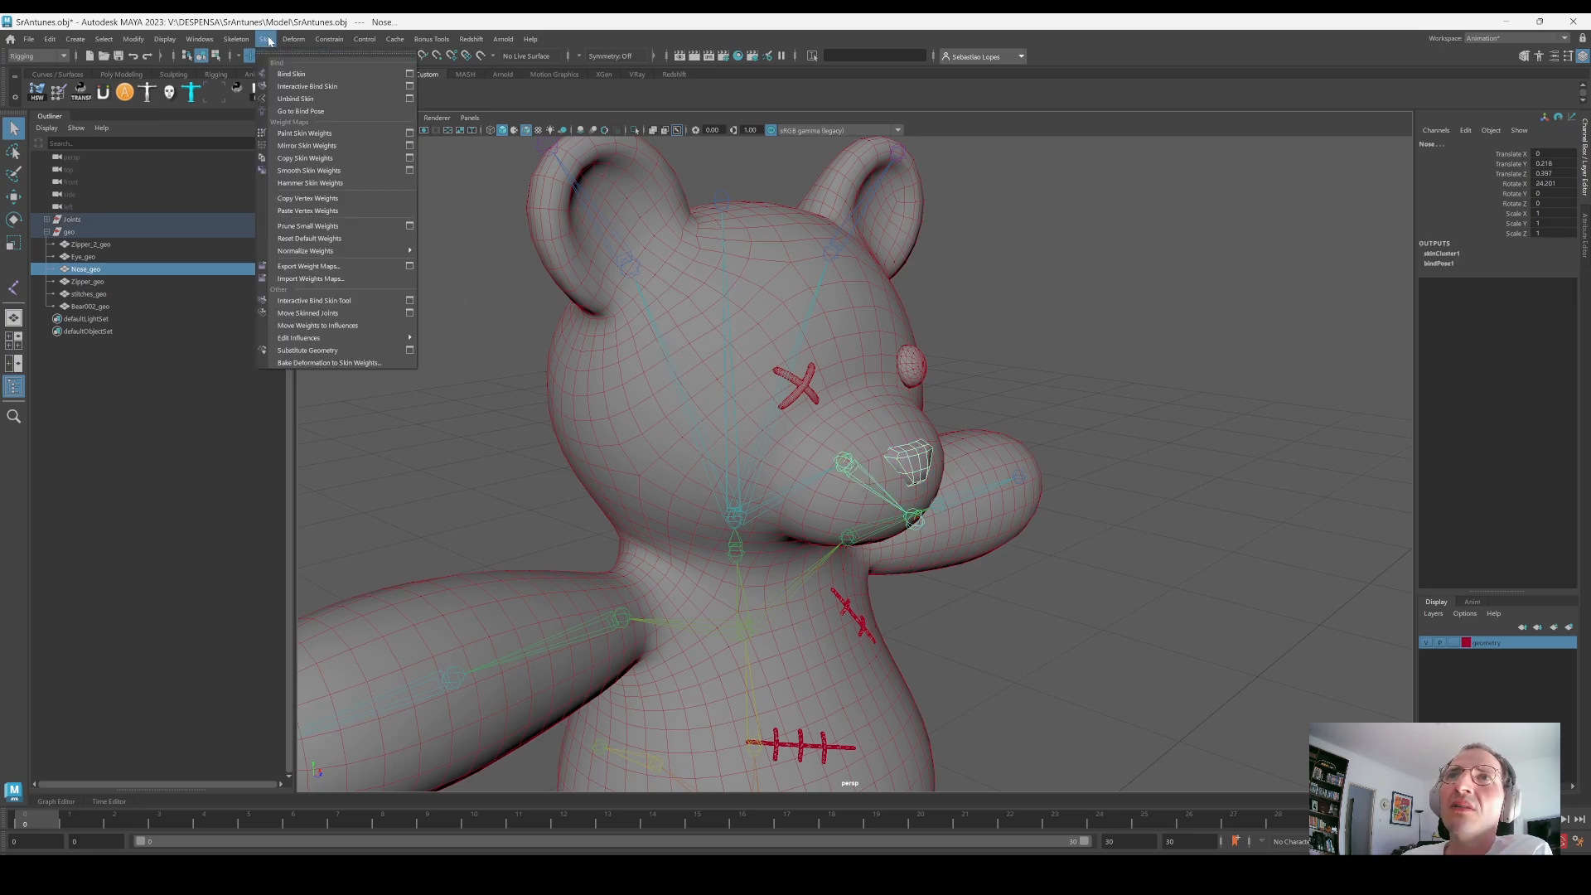
click(291, 73)
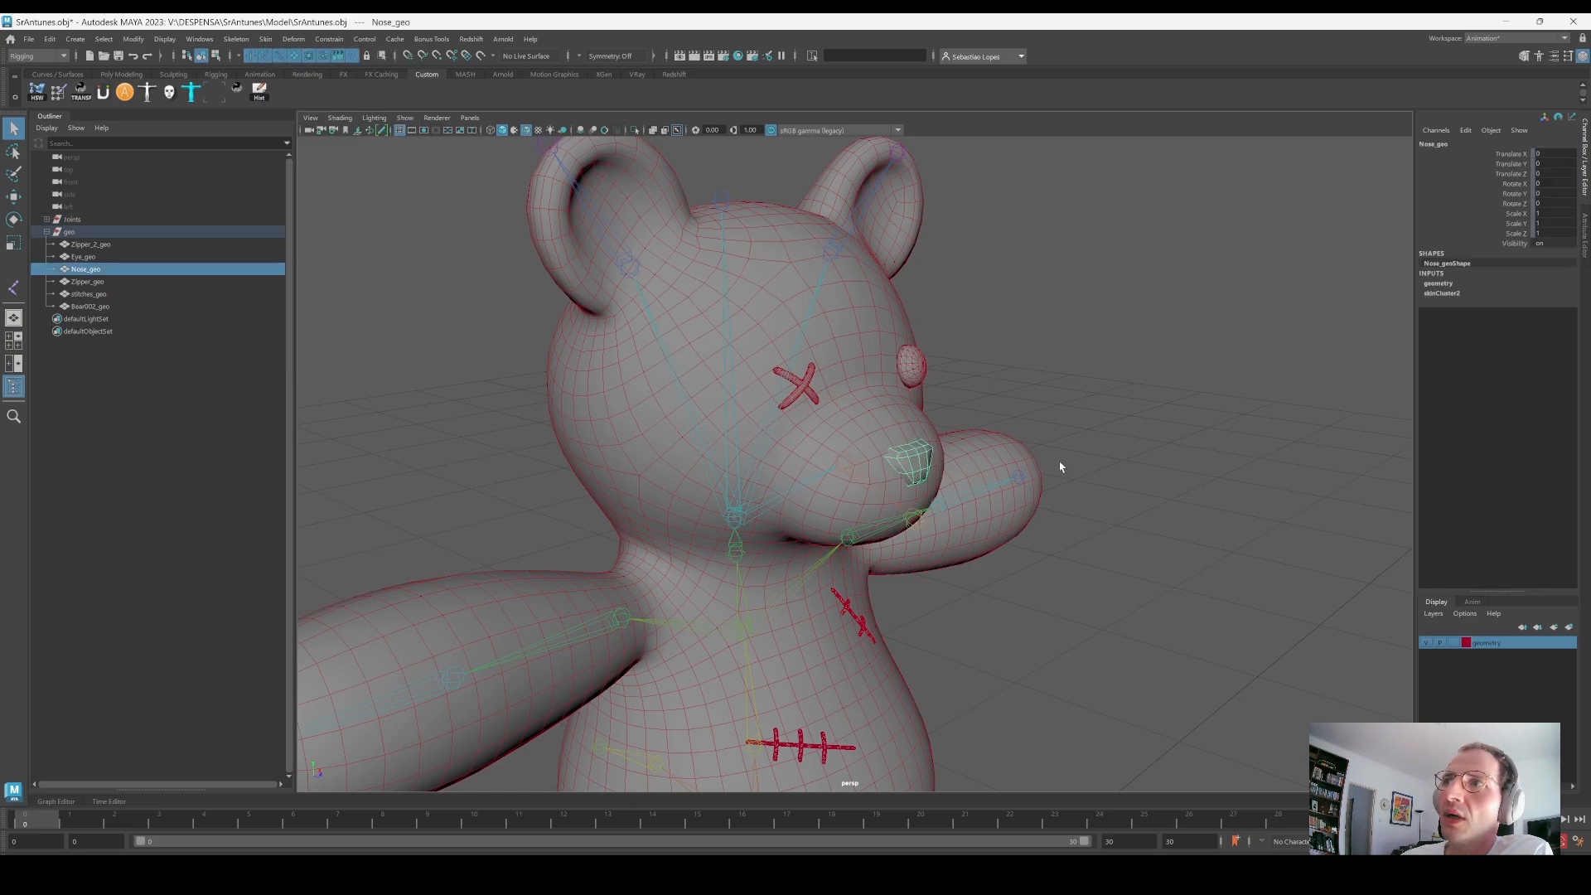
Step: Rotate the nose joint to test that the nose mesh follows it, and undo the rotation
click(852, 467)
key(e)
drag(888, 470, 895, 430)
key(ctrl+z)
alt+right_drag(1132, 364, 1061, 324)
alt+middle_drag(1061, 323, 1049, 261)
click(973, 319)
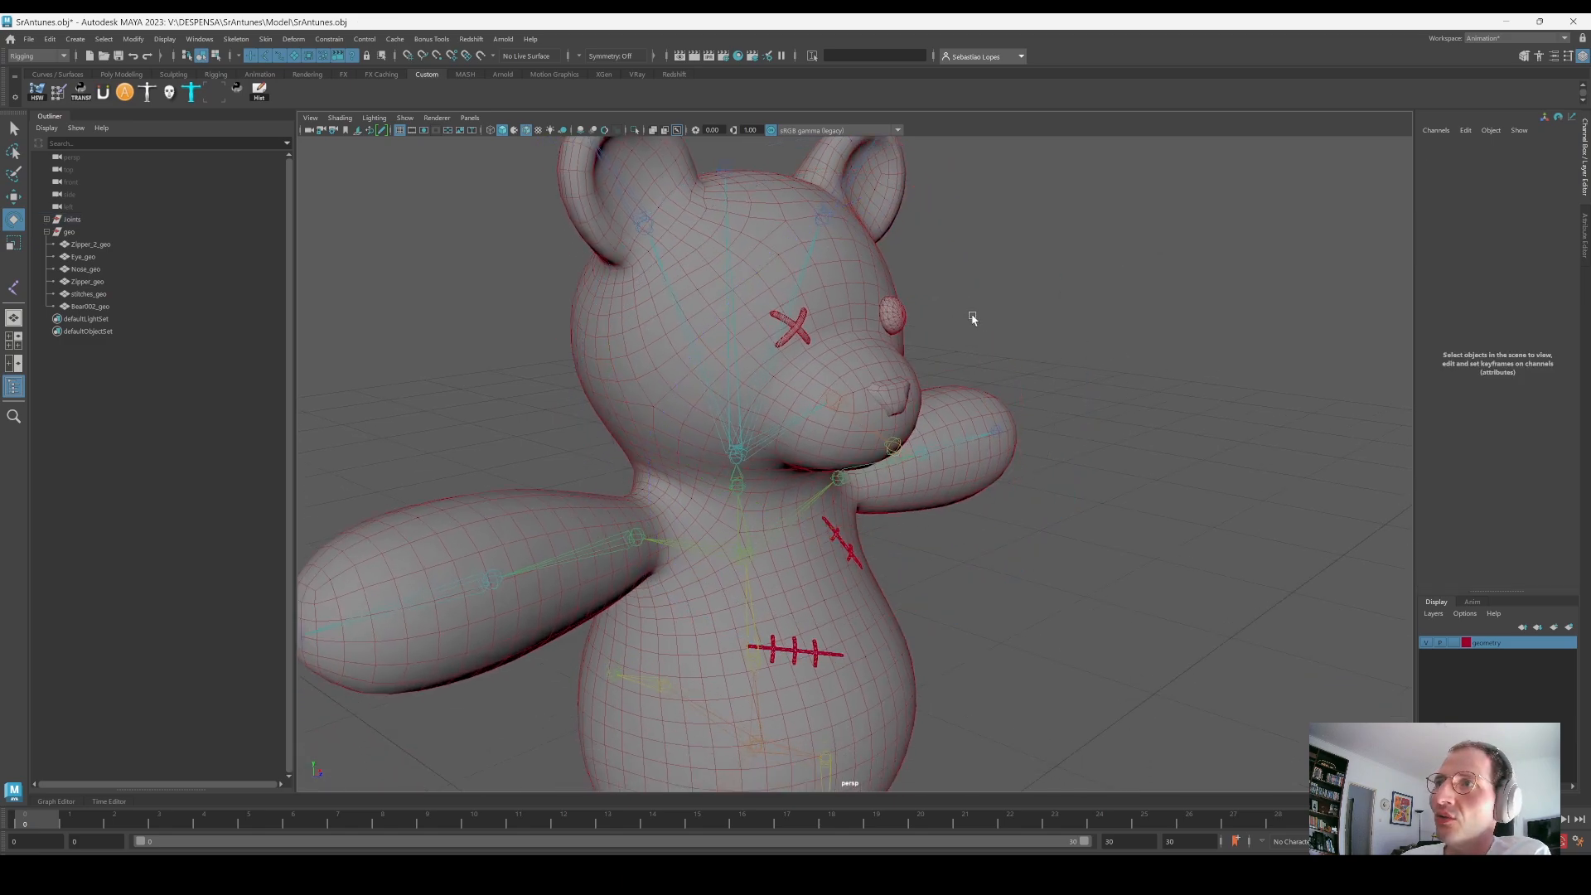
Step: Examine where stitches_geo sits on the bear's face and torso
alt+drag(973, 319, 859, 324)
alt+right_drag(859, 323, 755, 329)
alt+middle_drag(755, 329, 762, 293)
click(710, 272)
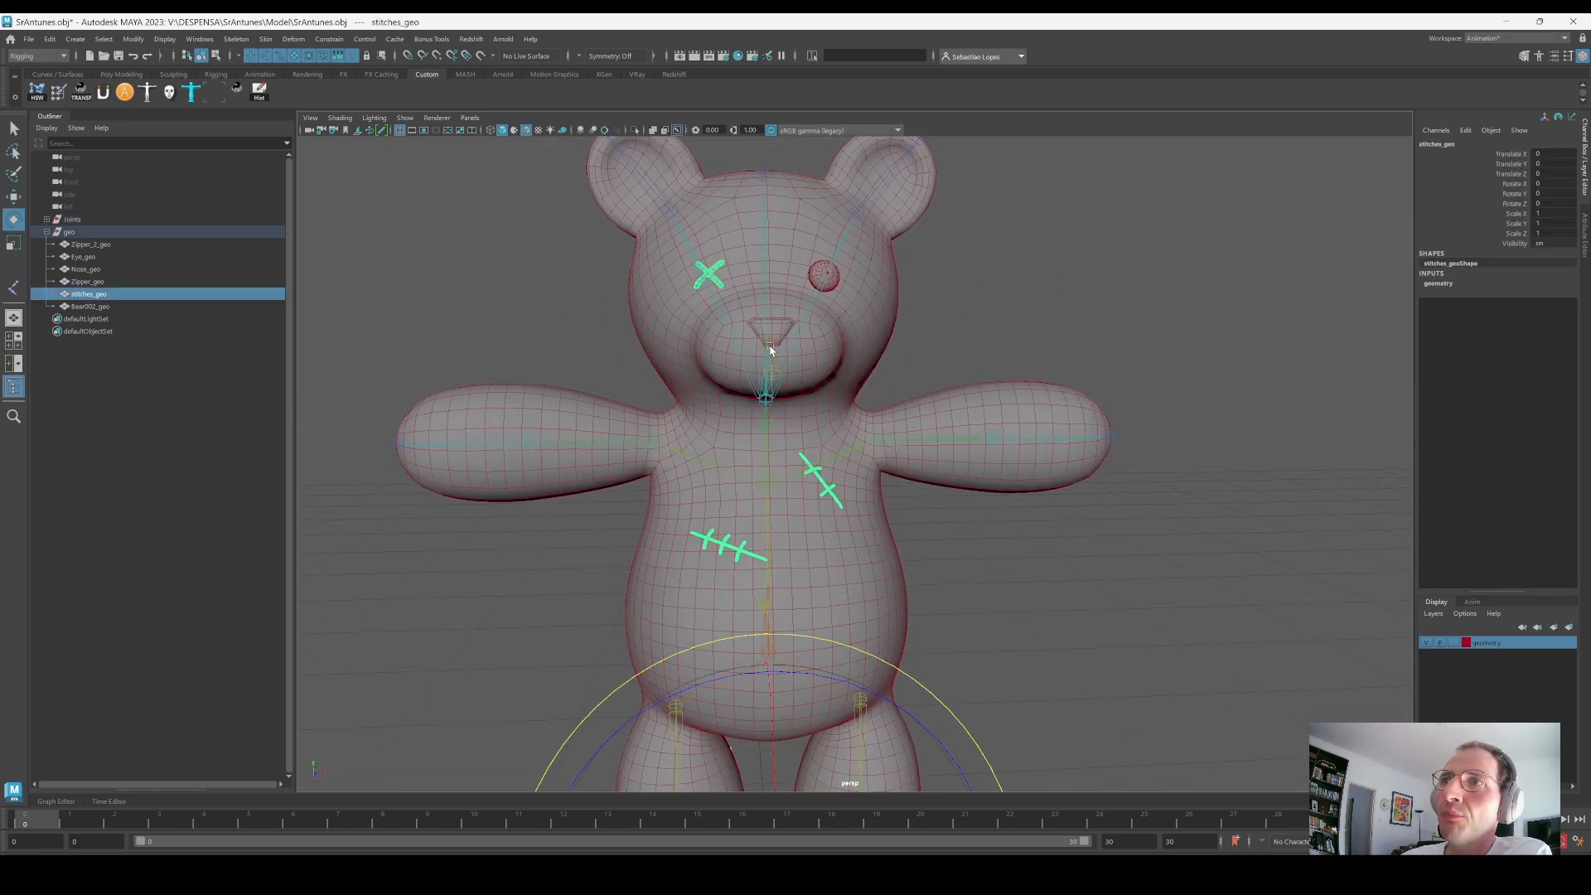
alt+drag(770, 349, 727, 321)
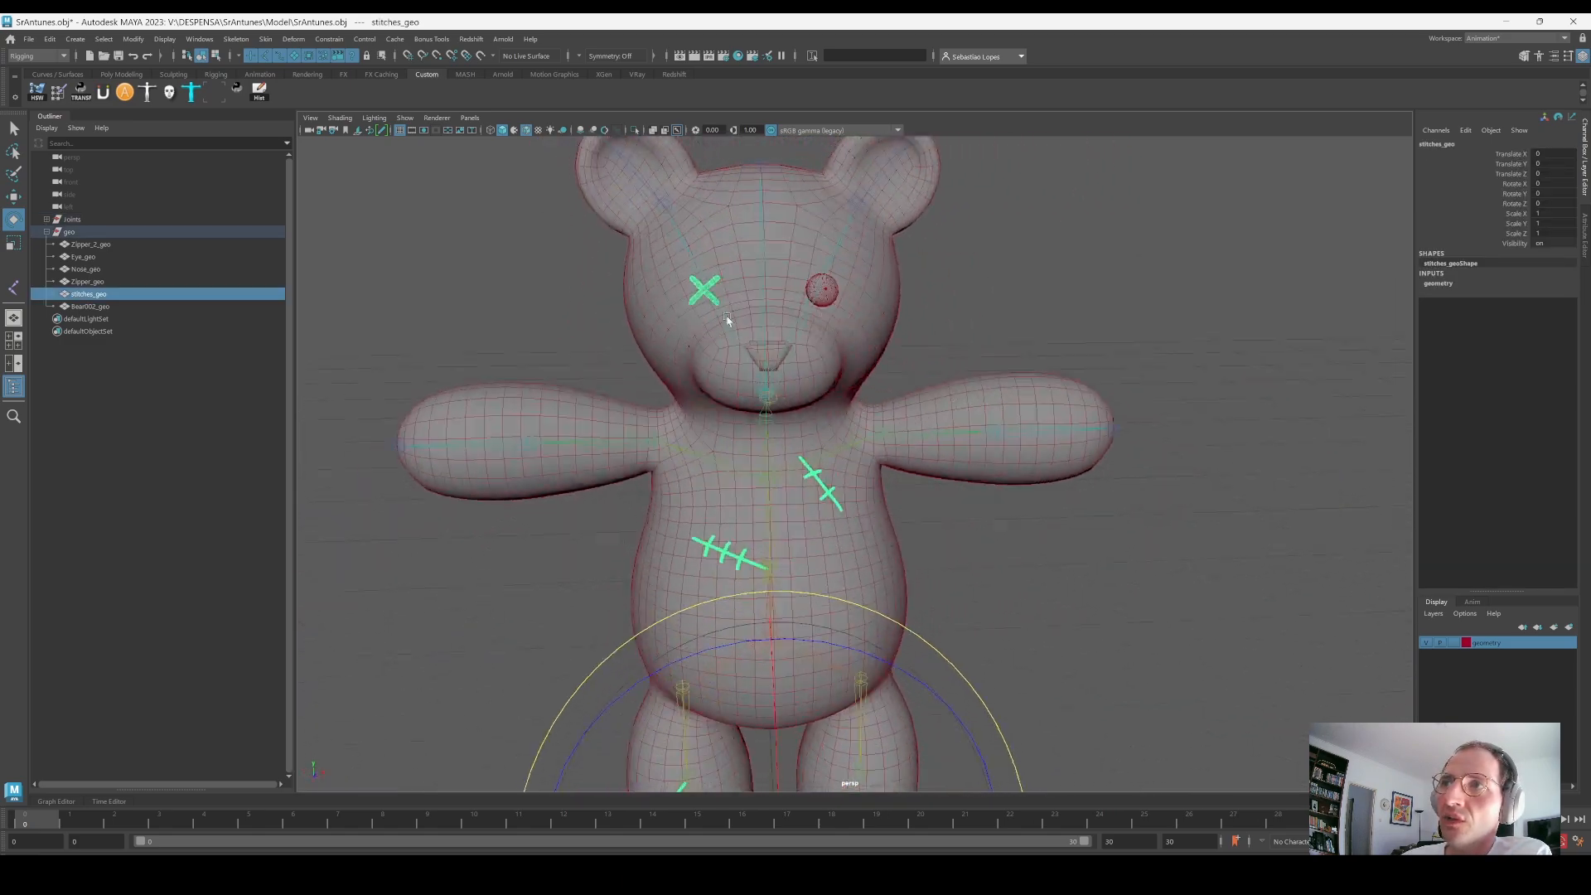
alt+right_drag(728, 320, 900, 280)
alt+middle_drag(900, 279, 1005, 397)
Step: Bind Eye_geo to the Head joint with Bind Skin
click(855, 287)
alt+drag(1005, 398, 856, 392)
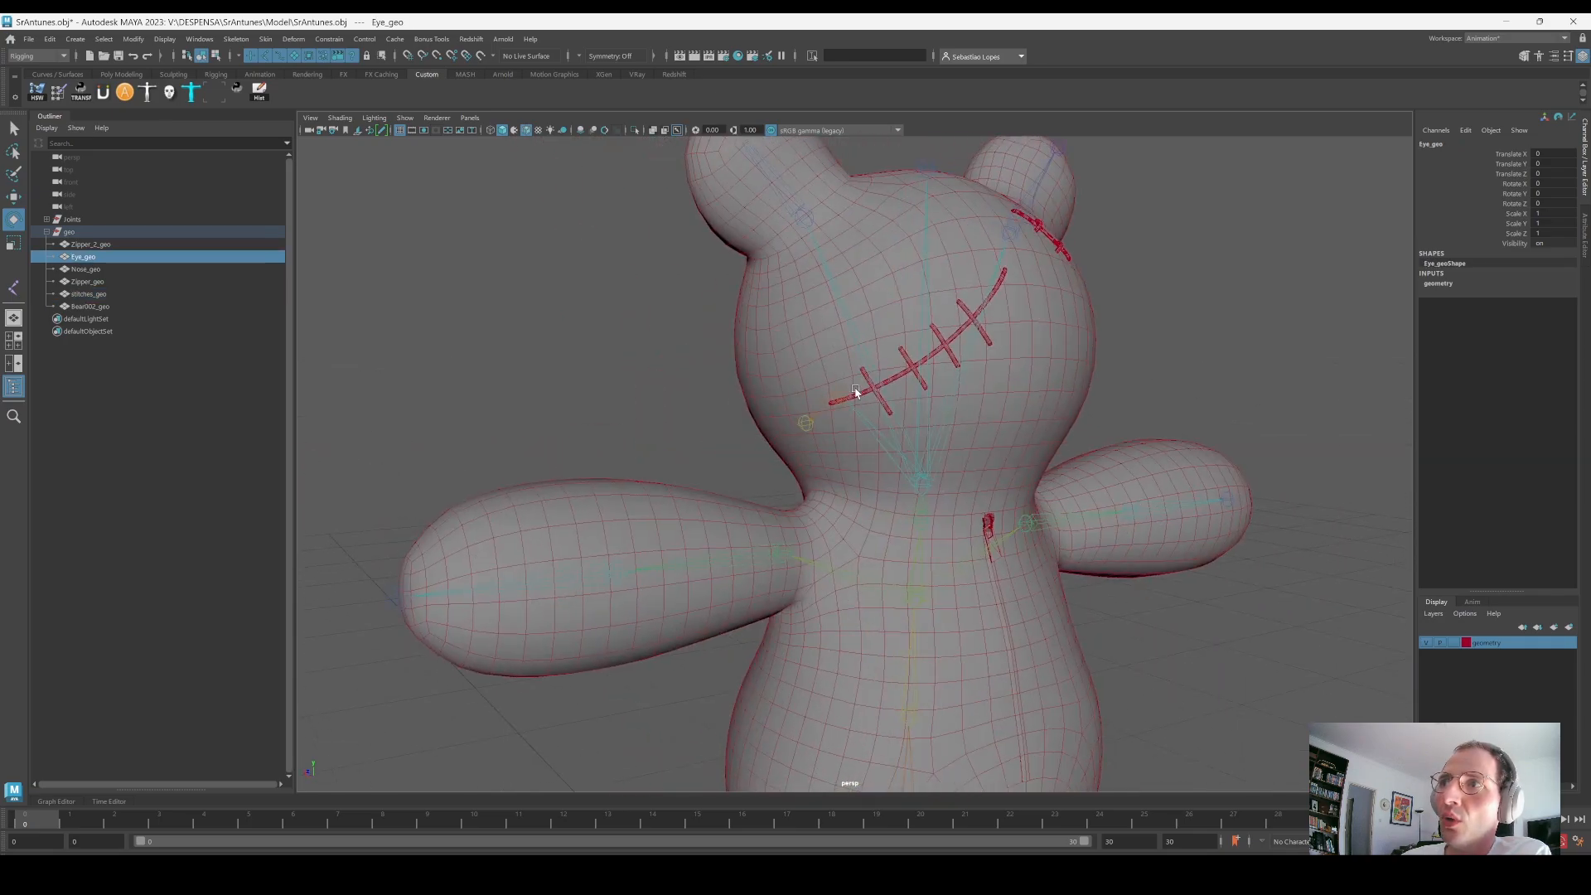
alt+right_drag(857, 392, 709, 362)
alt+drag(710, 362, 1006, 394)
alt+right_drag(1007, 395, 1119, 414)
alt+middle_drag(1118, 414, 933, 369)
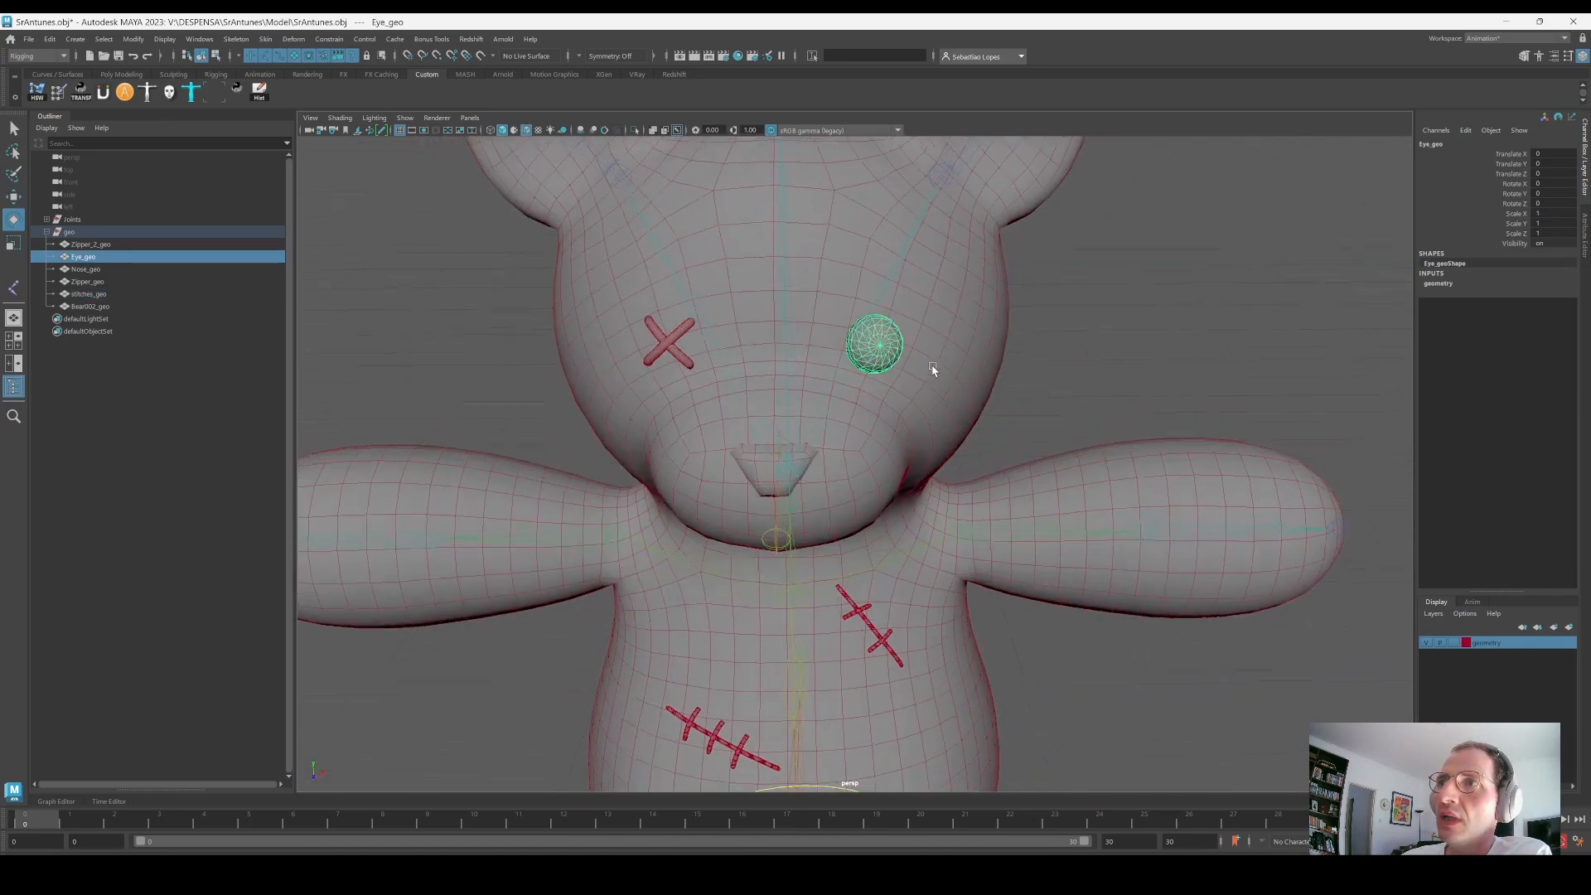
alt+drag(825, 340, 848, 354)
shift+click(784, 296)
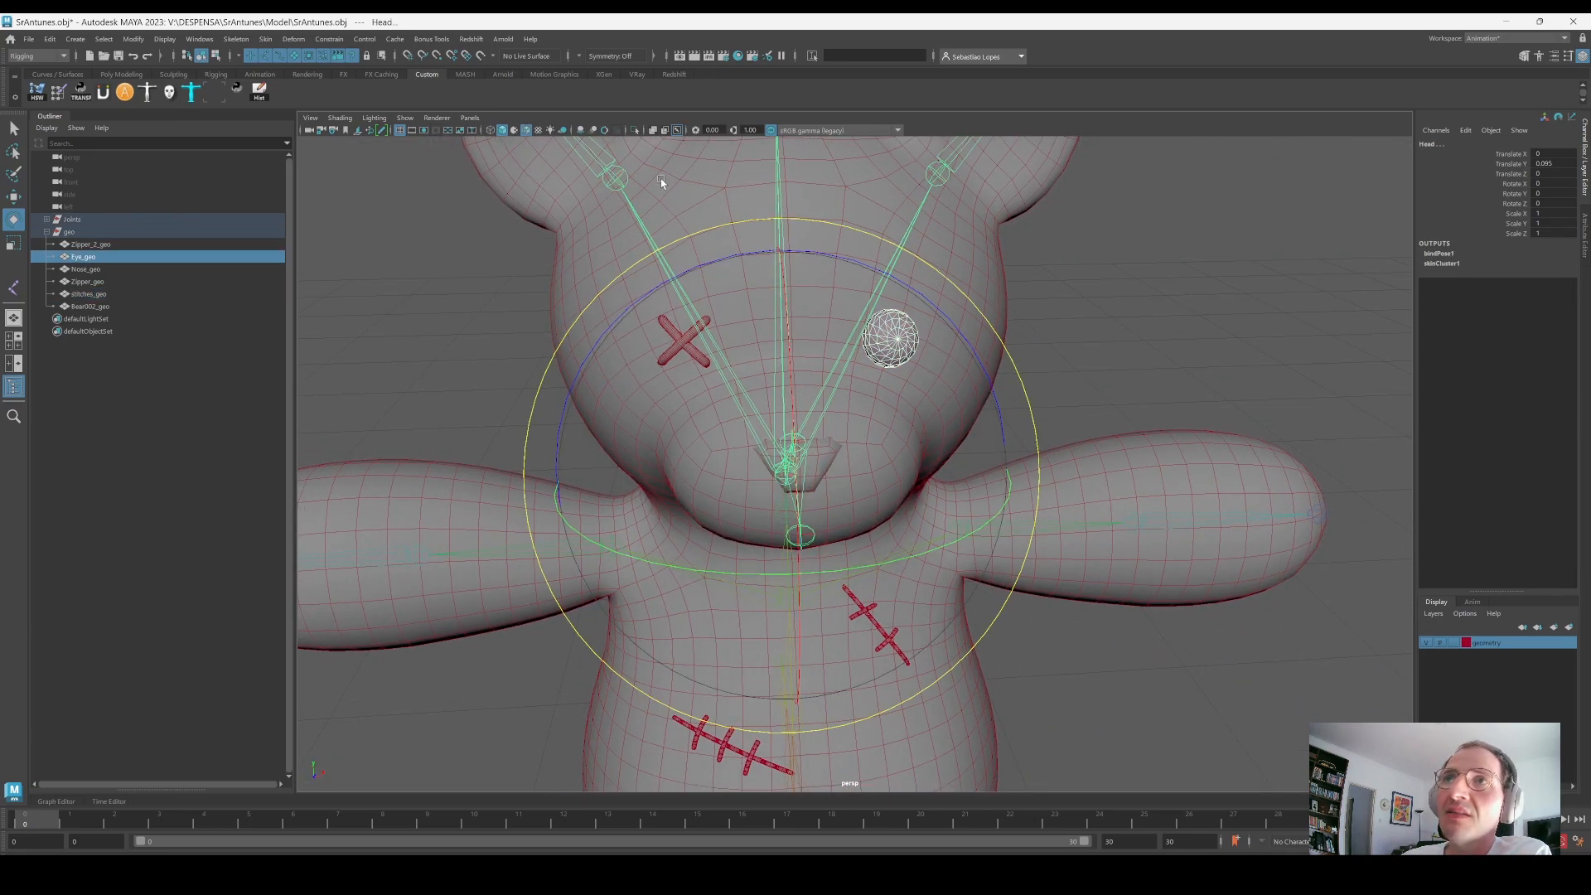
click(265, 39)
click(286, 67)
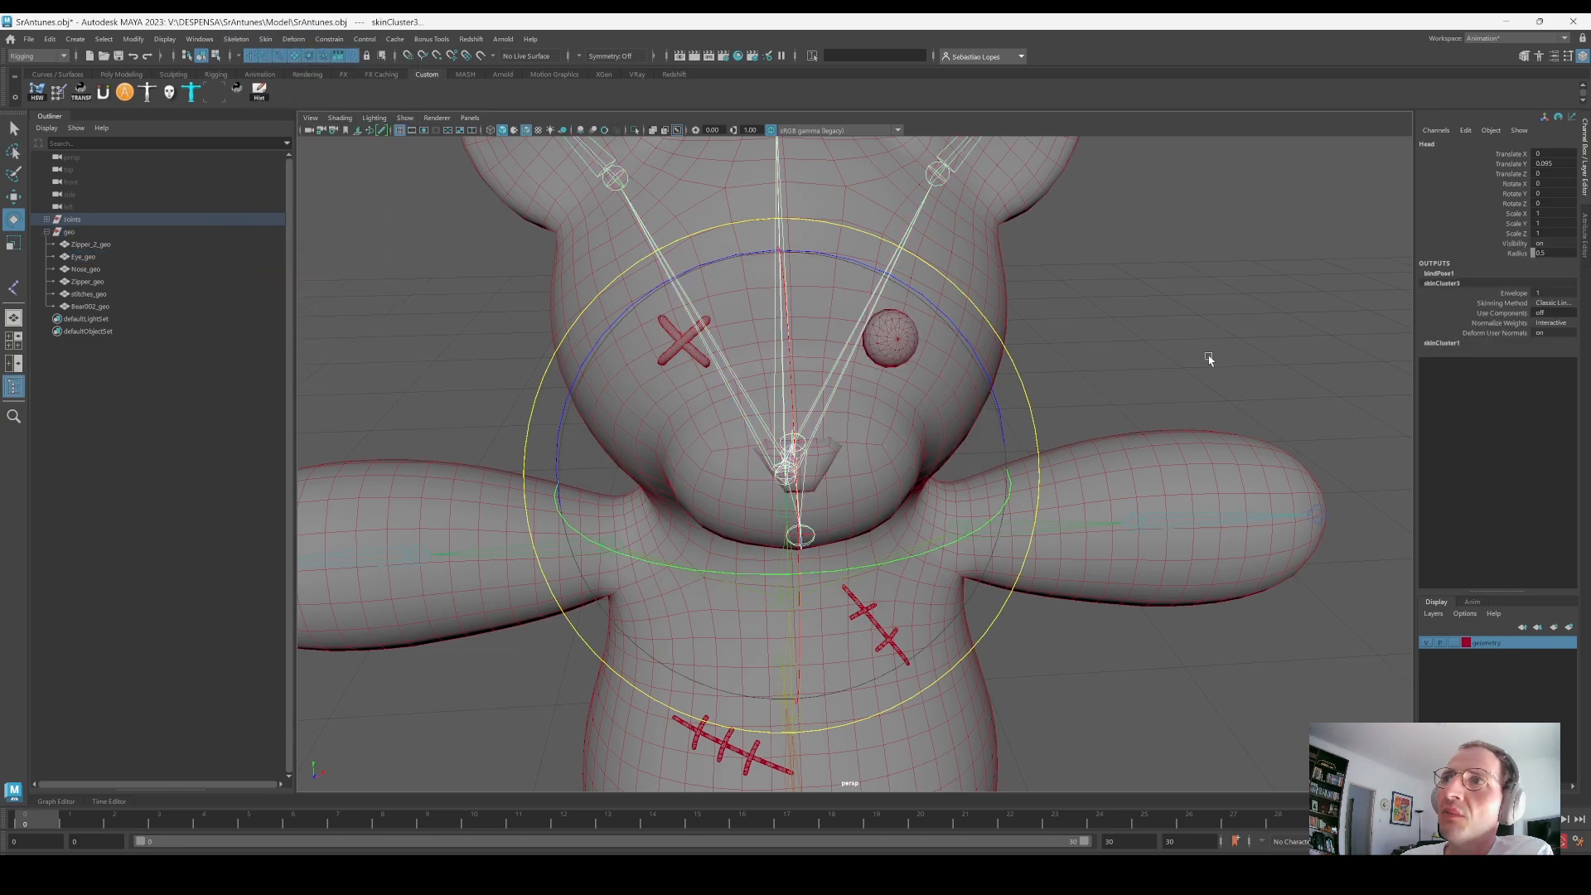
Step: Rotate the Head joint to test that the eye follows the head, and undo the rotation
click(1209, 358)
click(784, 274)
mouse_move(967, 465)
mouse_down()
mouse_move(846, 459)
mouse_move(997, 465)
mouse_move(969, 475)
mouse_up()
key(ctrl+z)
alt+right_drag(969, 475, 884, 384)
alt+drag(884, 383, 931, 312)
key(ctrl+z)
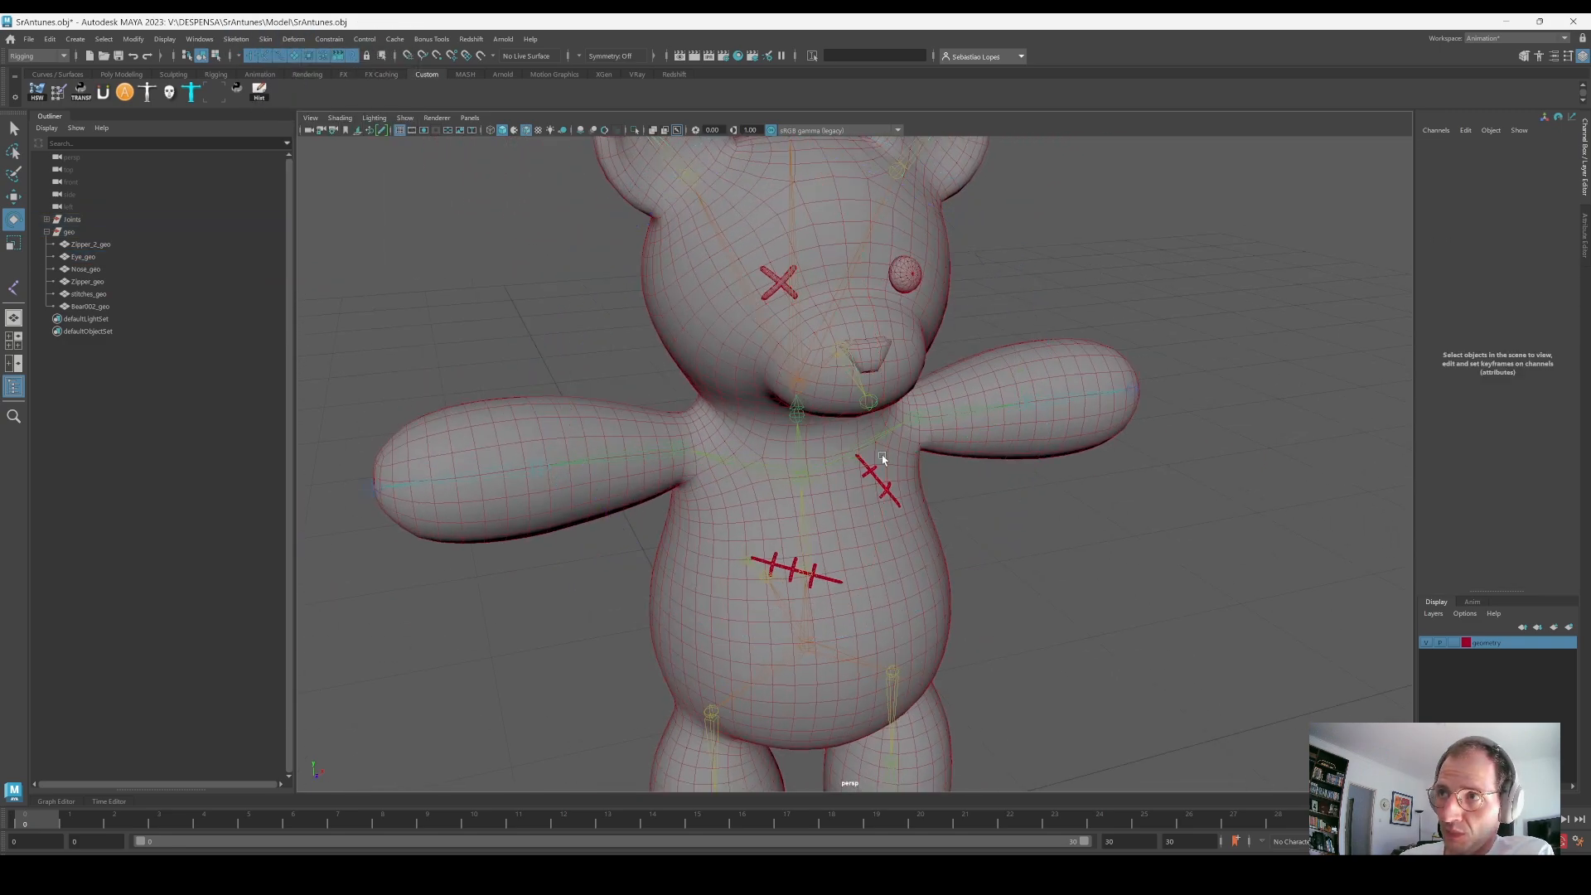
Step: Examine how stitches_geo spreads over the bear's head, torso and leg in relation to the Bear002_geo body mesh
click(873, 471)
scroll(892, 519, down, 2)
alt+drag(892, 518, 784, 582)
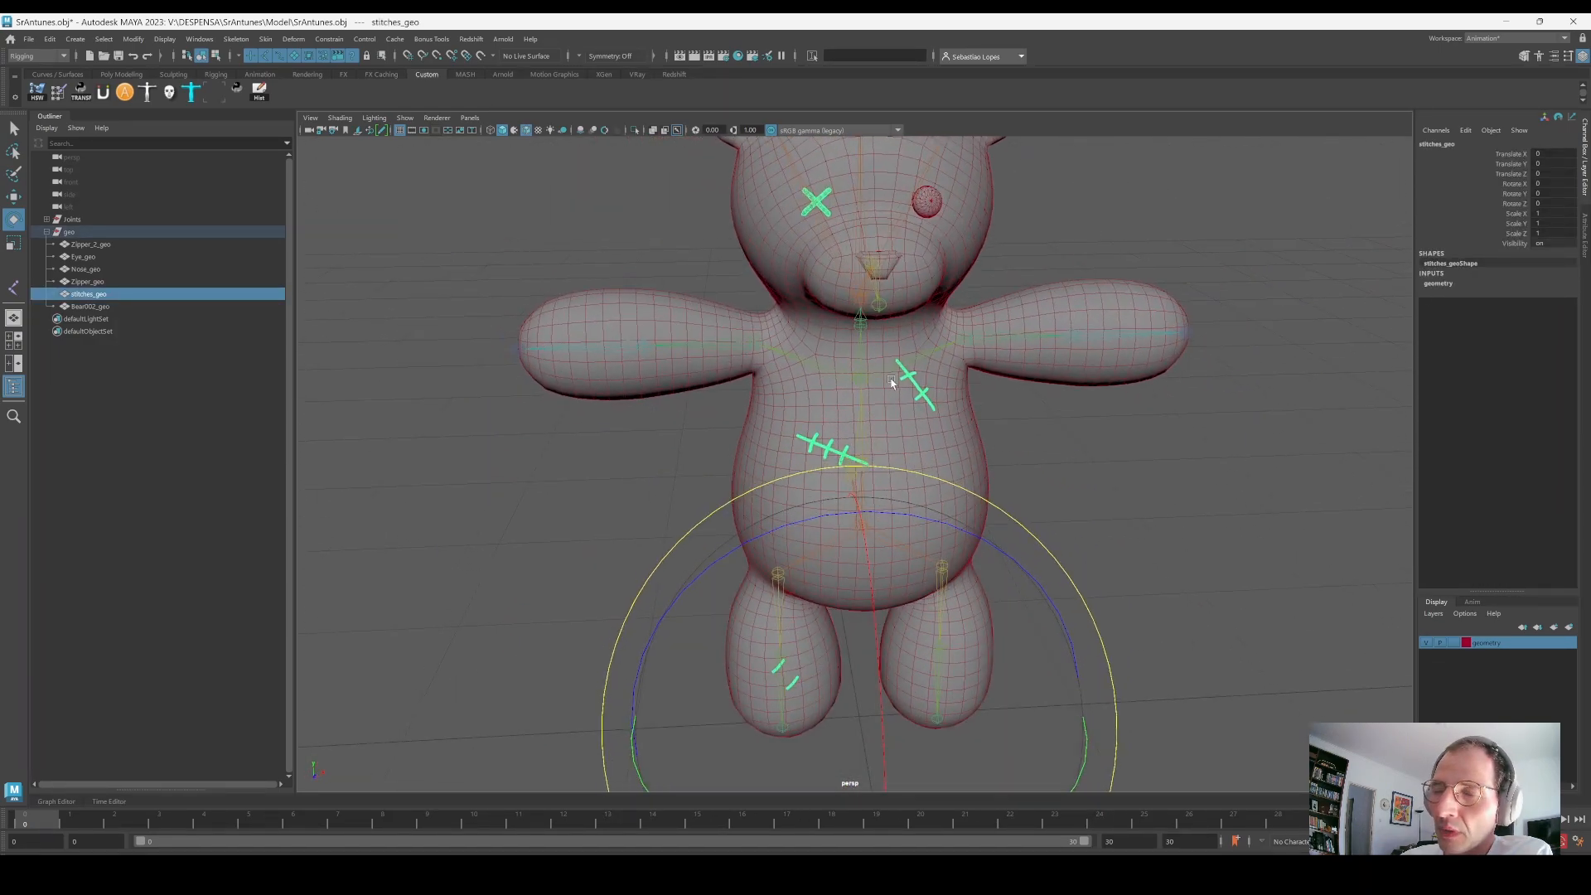
alt+middle_drag(892, 381, 895, 497)
alt+drag(894, 497, 866, 470)
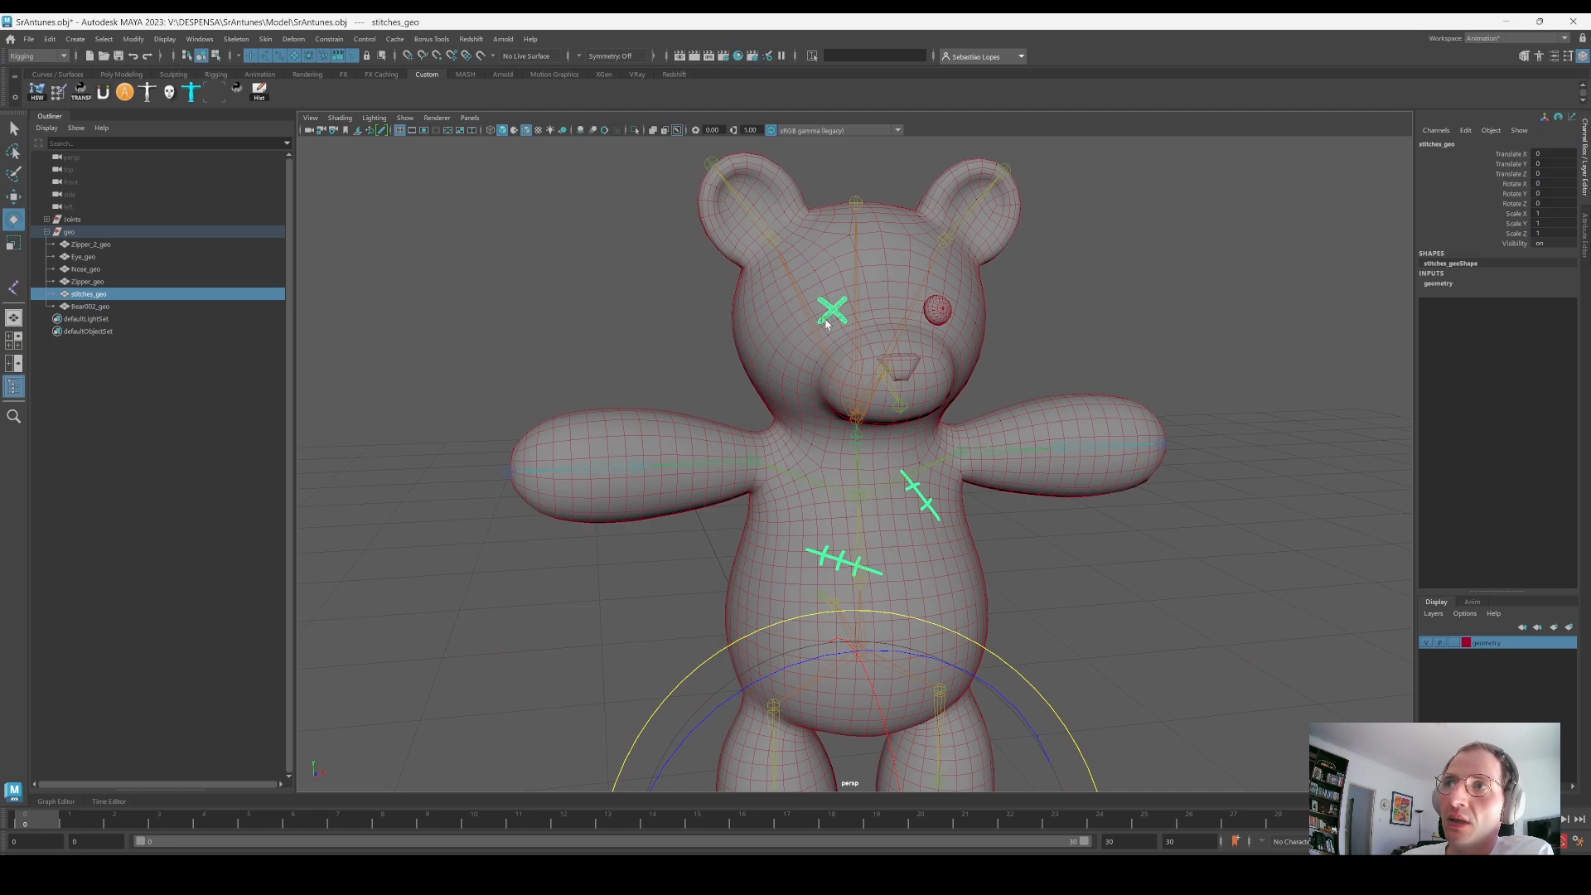
shift+click(900, 266)
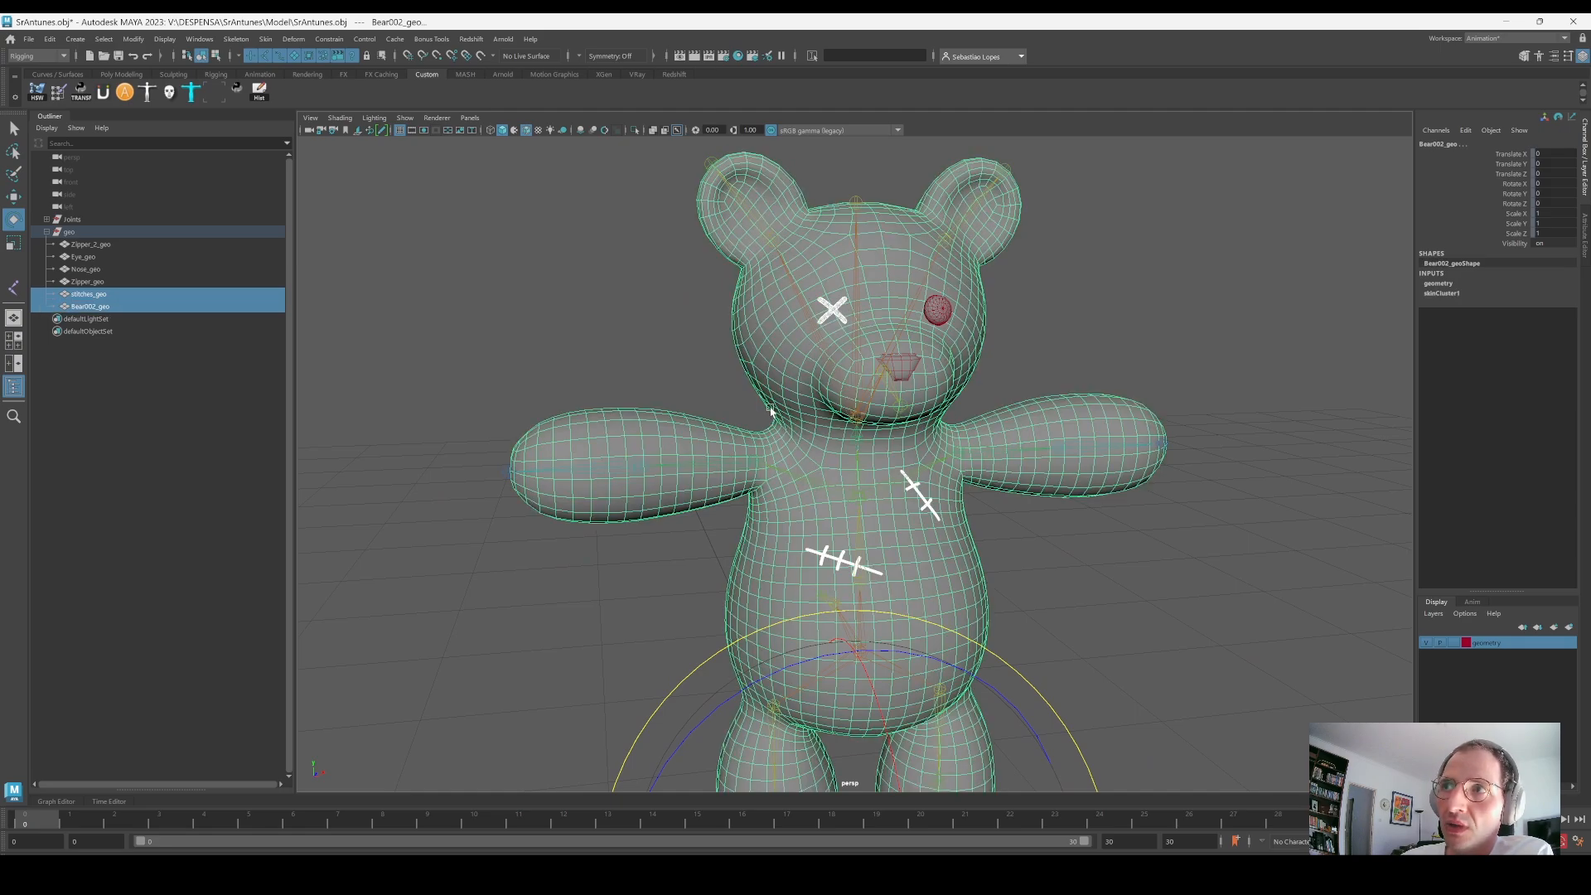
click(642, 335)
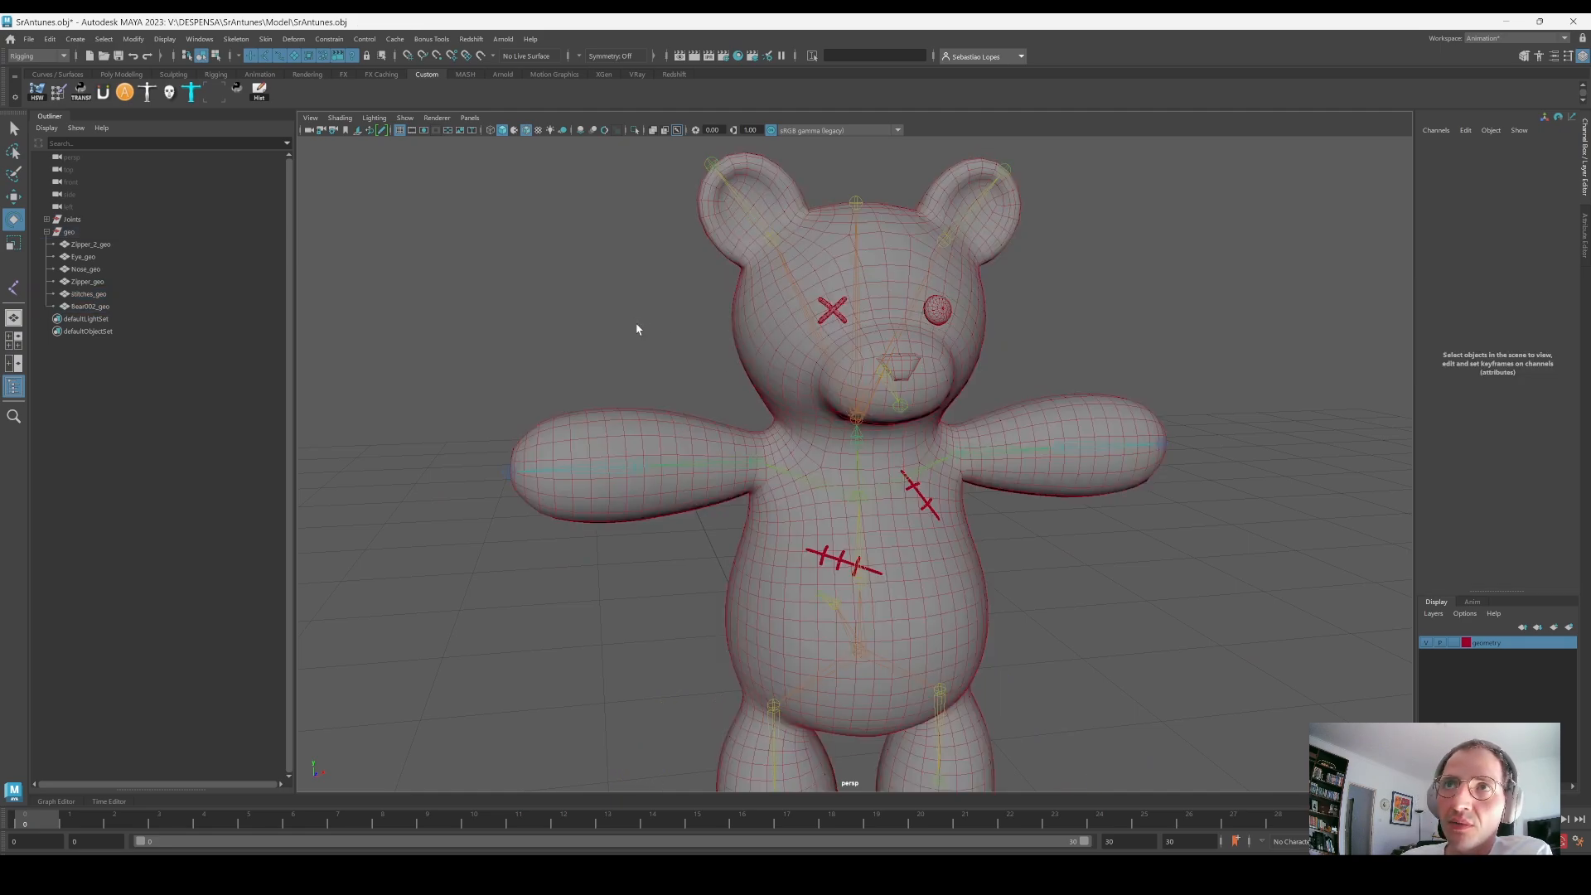
Step: Save the scene as the Maya Binary file Sr_Antunes_rig_record in the SrAntunes project's Rig folder
key(ctrl+shift+s)
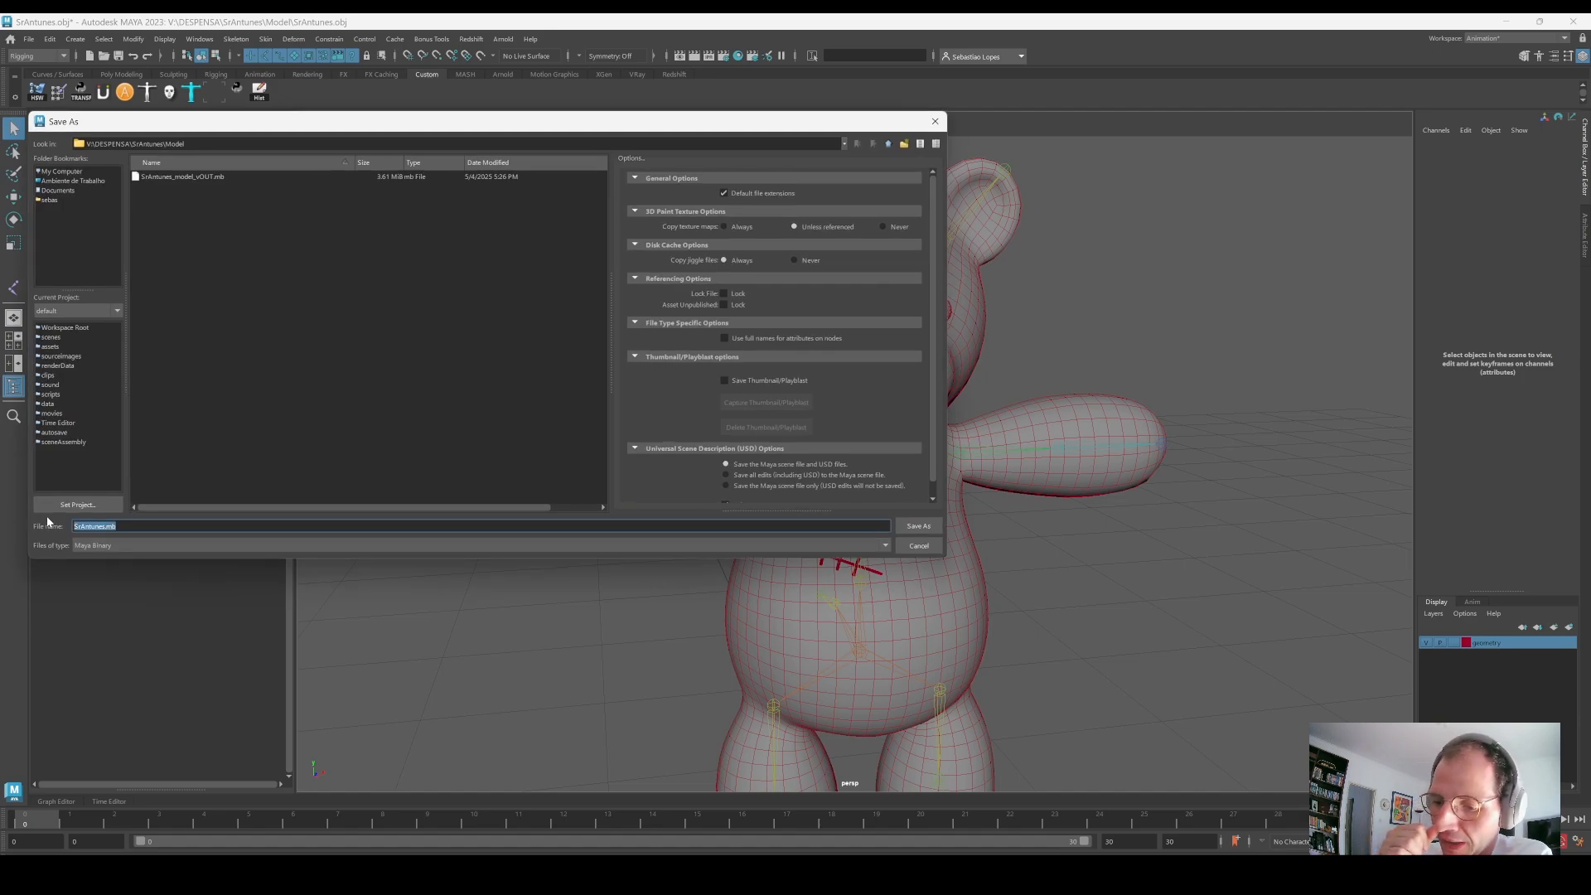
text(Sr)
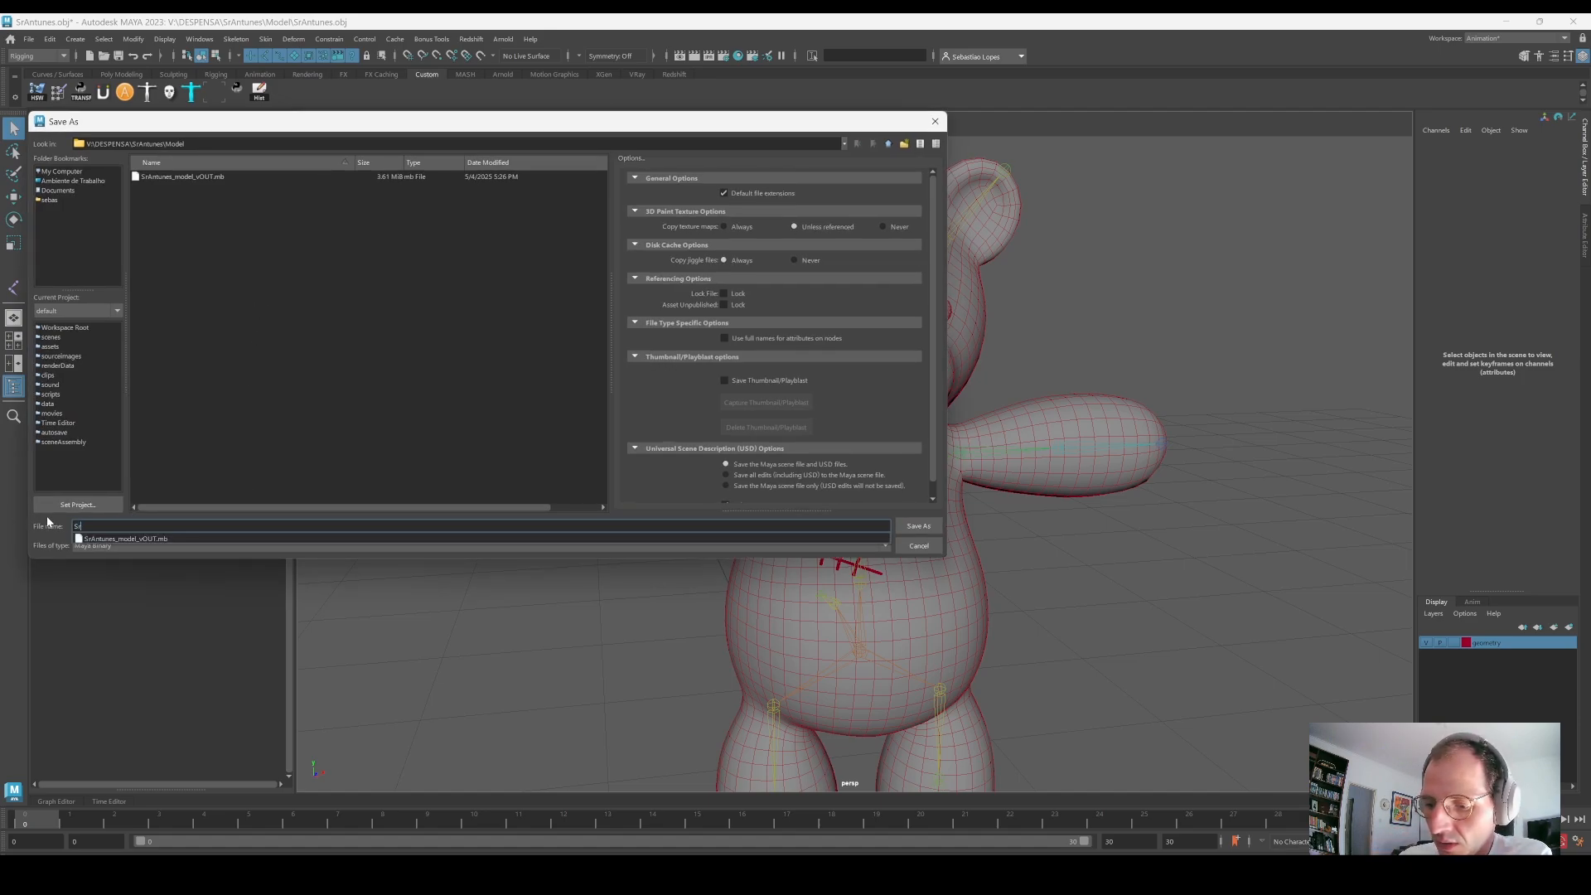
text(_Antunes_)
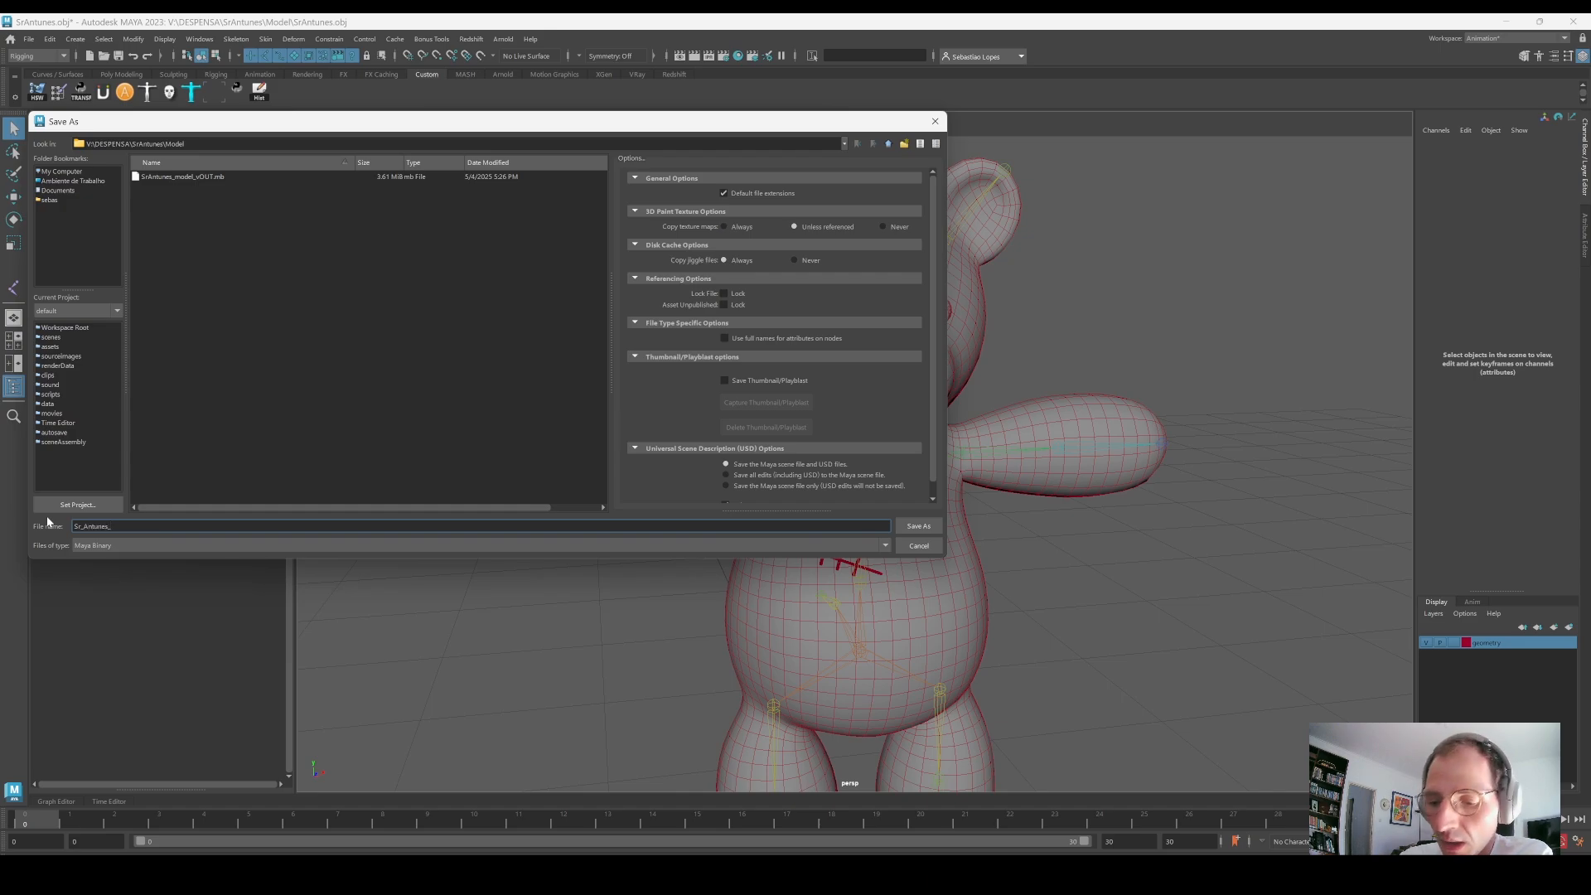
text(rig_record)
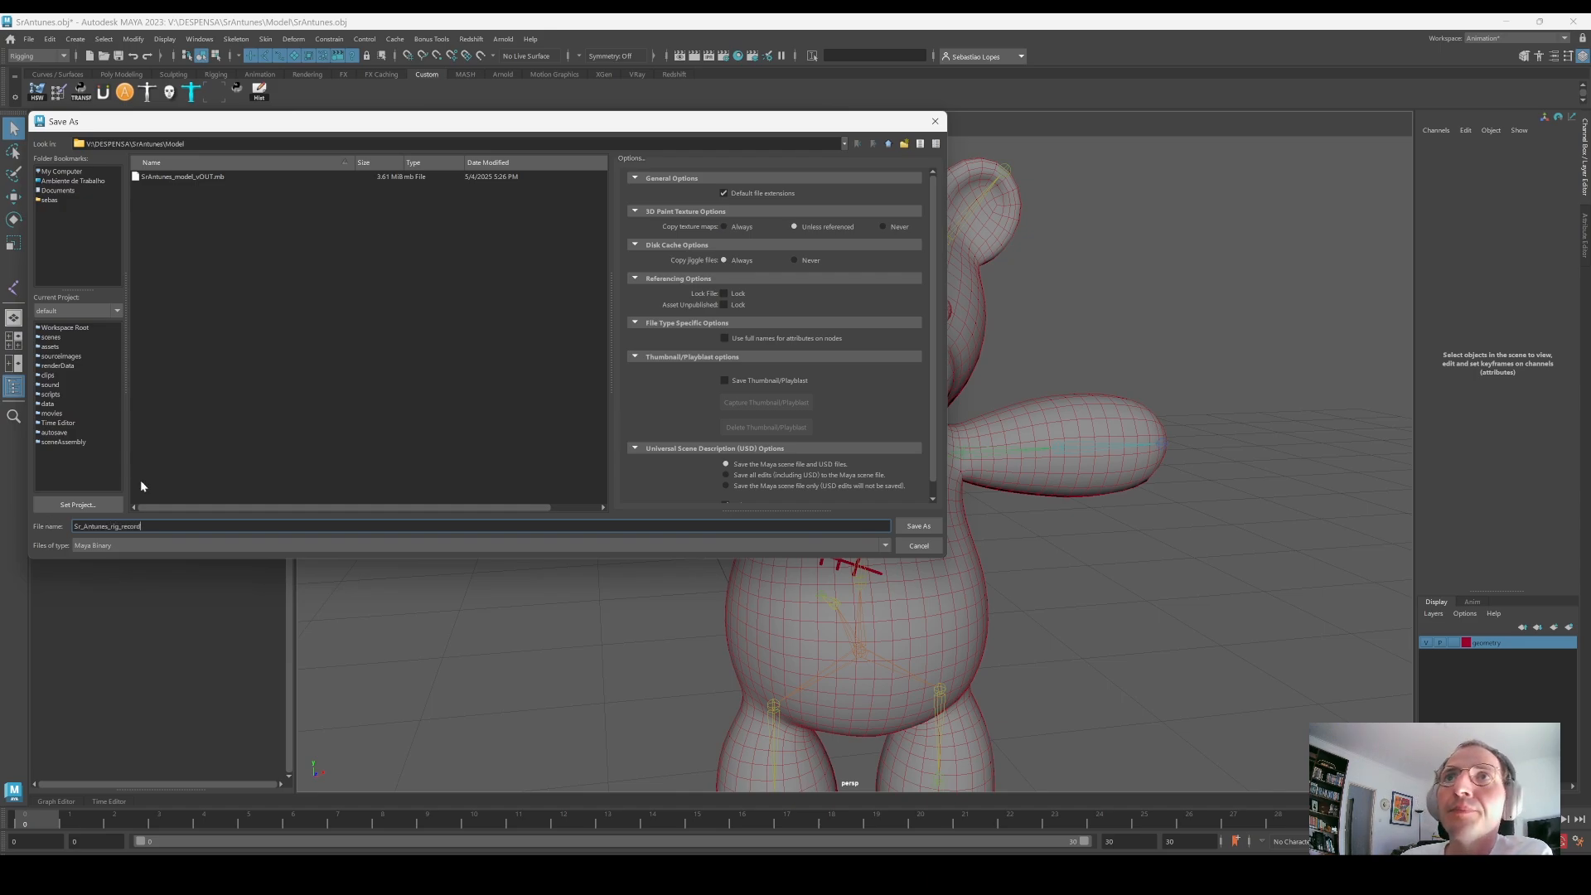
click(887, 145)
double_click(205, 190)
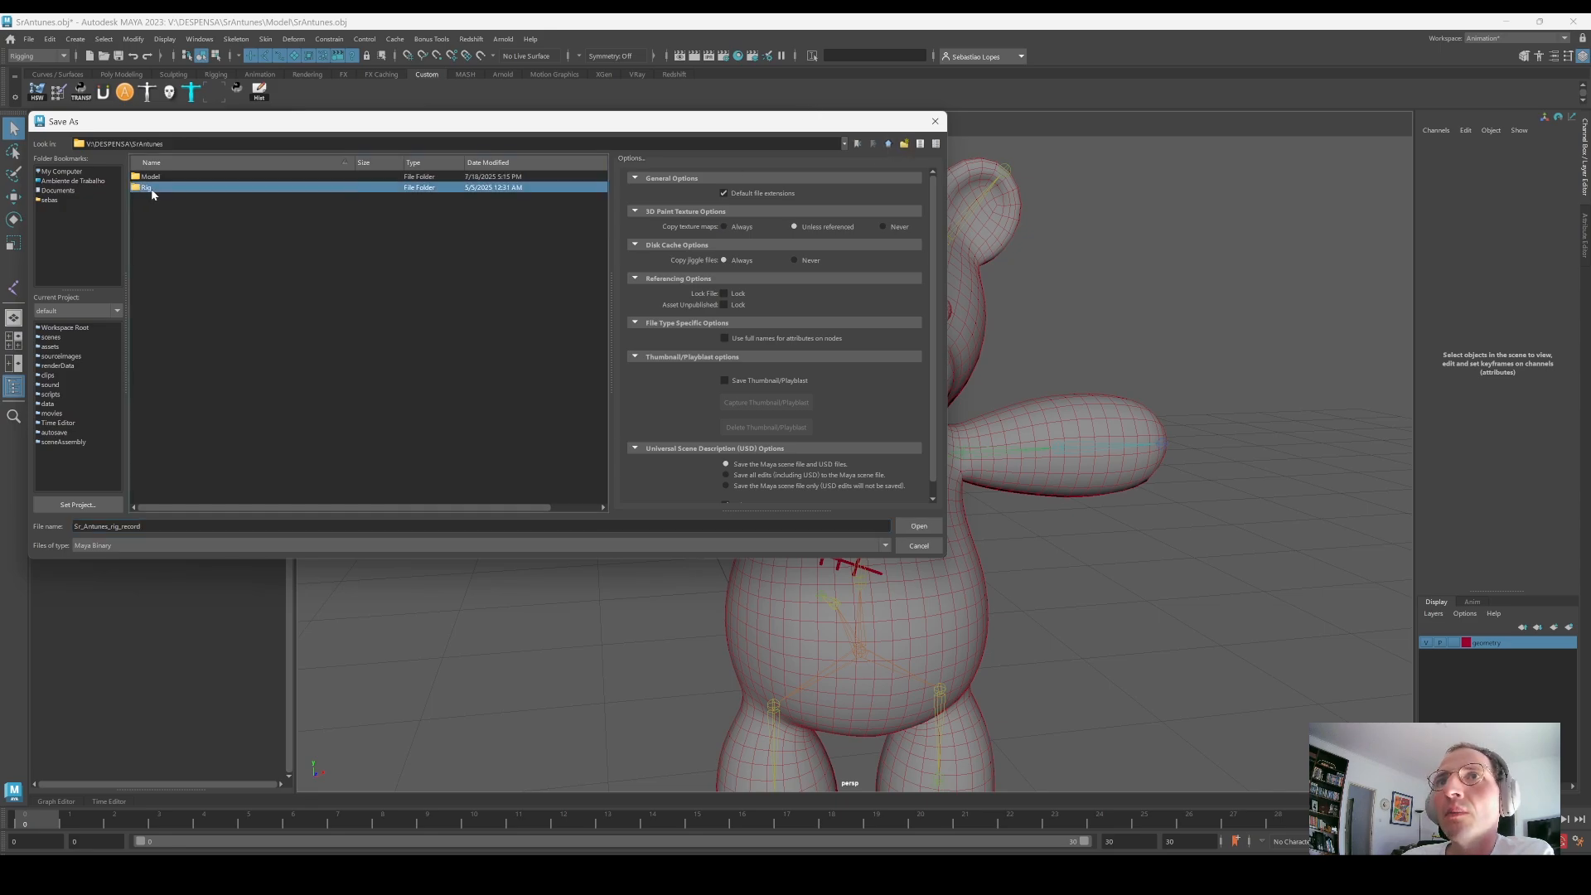
click(165, 528)
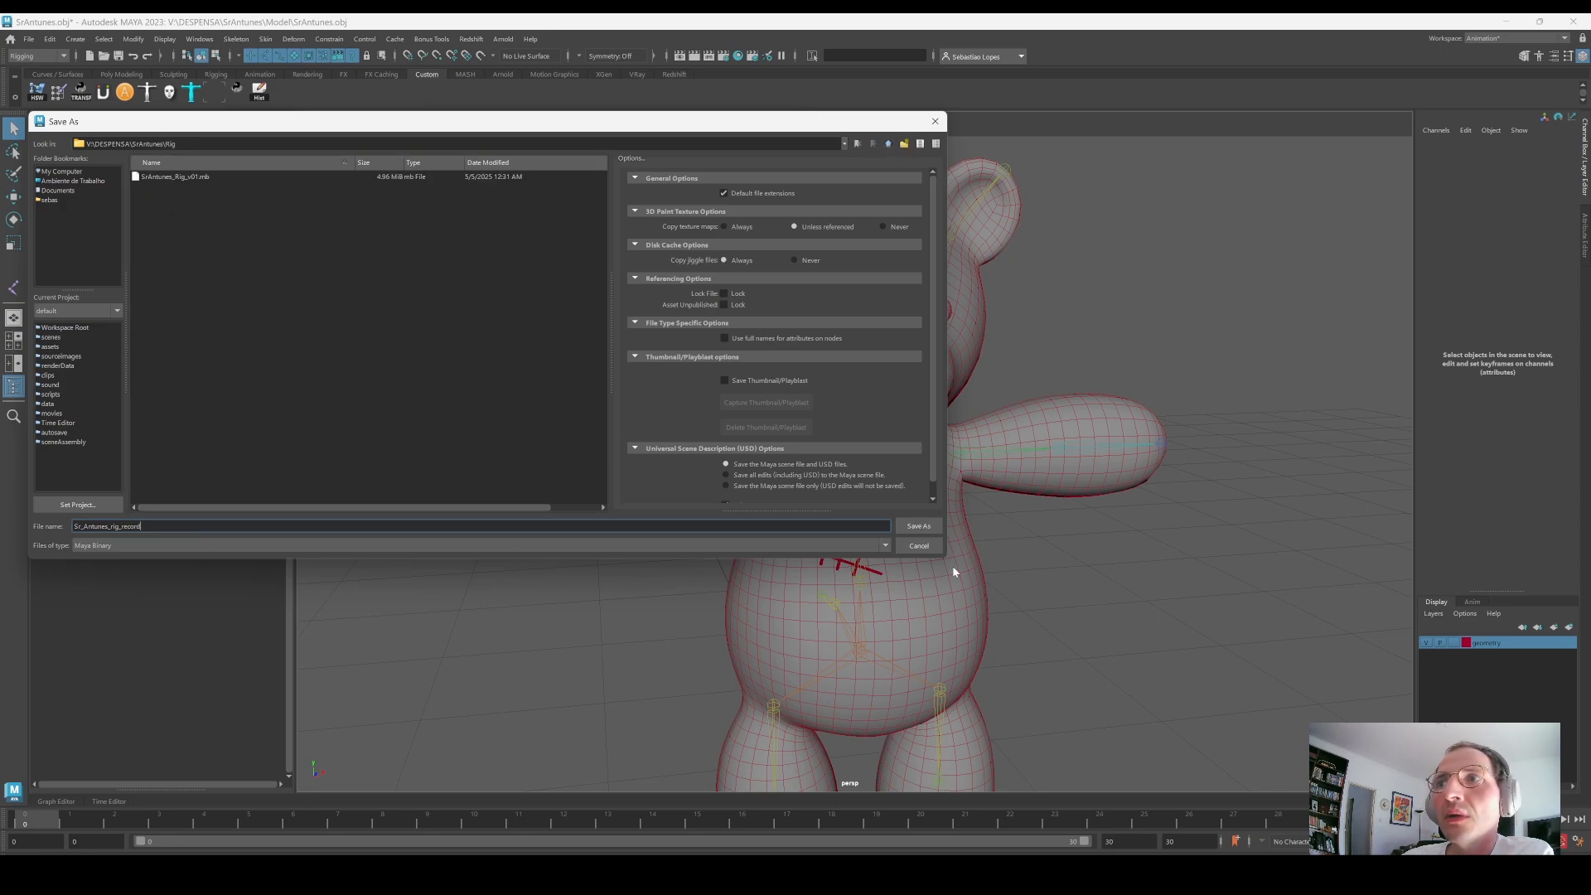
click(918, 527)
Step: Select stitches_geo and detach the Deform commands into a floating window
scroll(987, 333, up, 2)
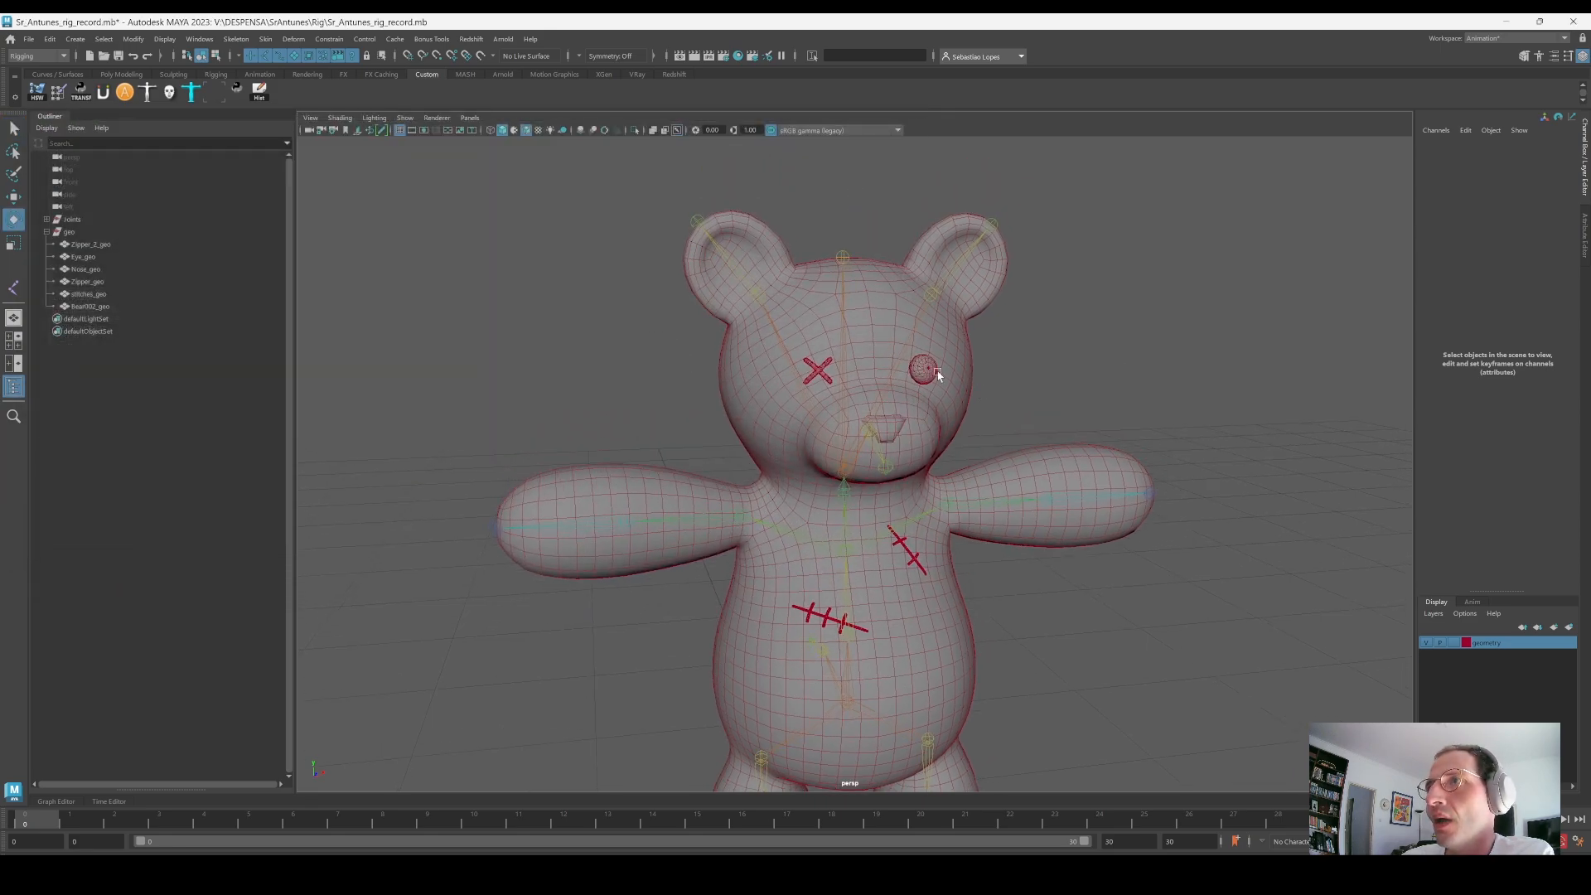
click(826, 362)
key(q)
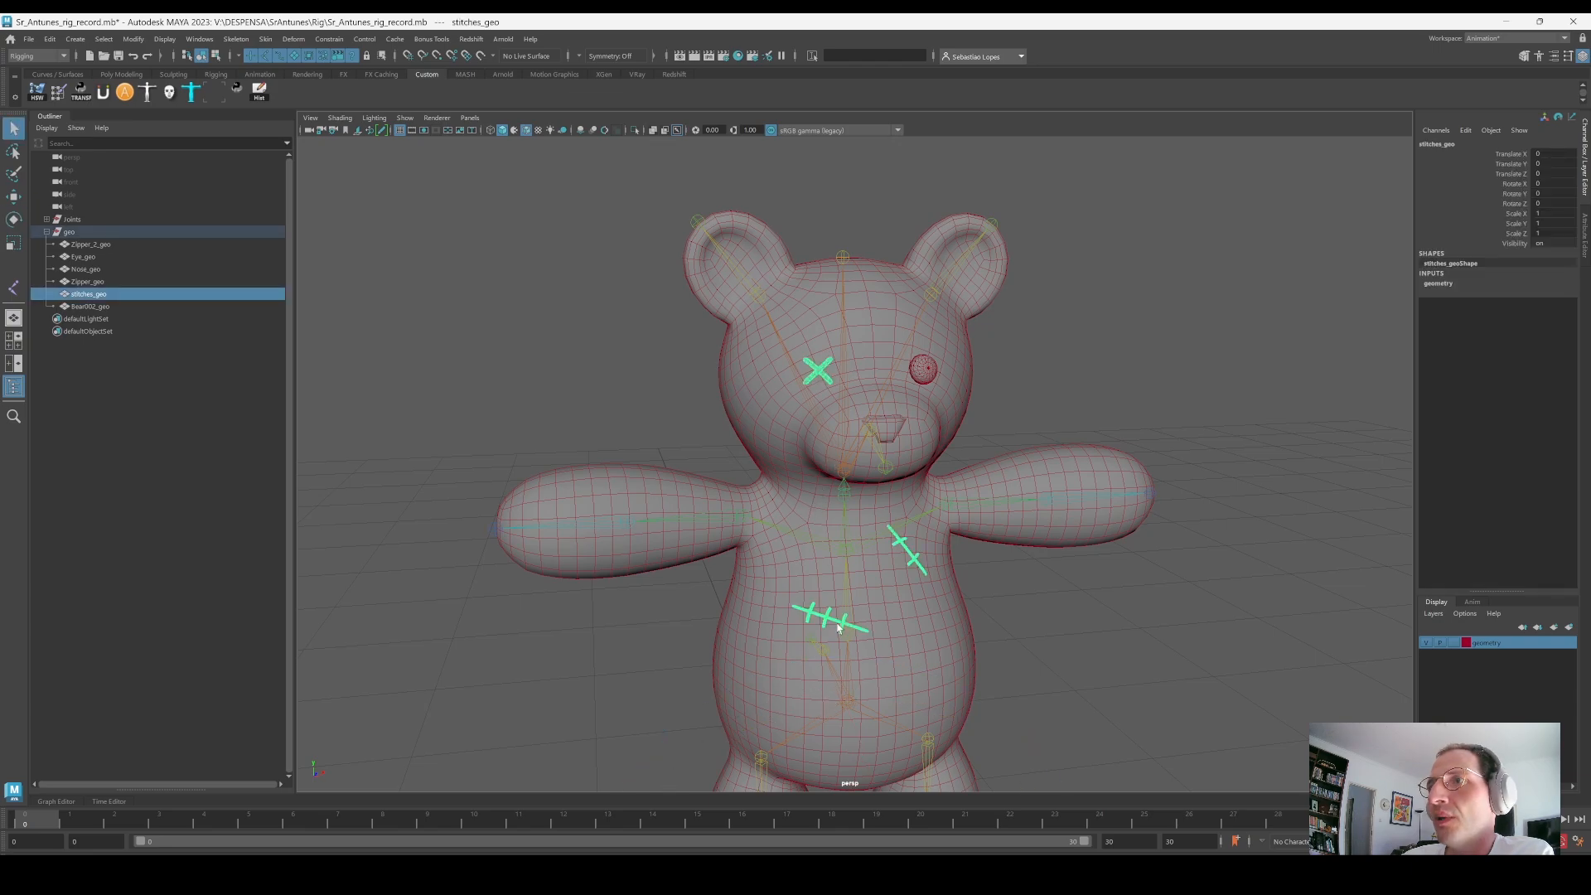
click(294, 39)
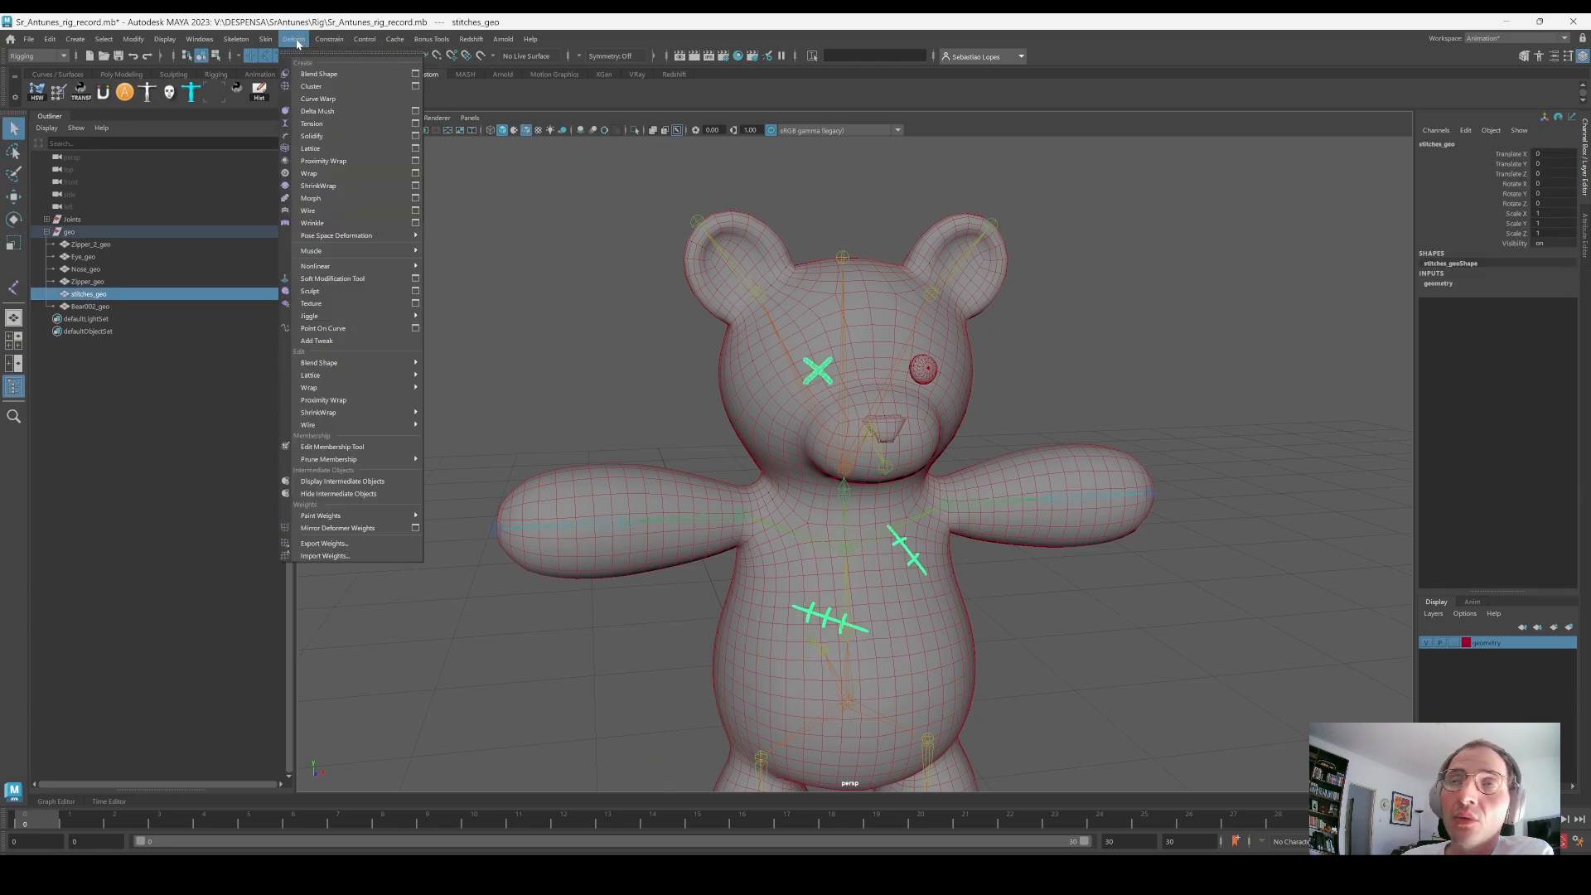
click(318, 58)
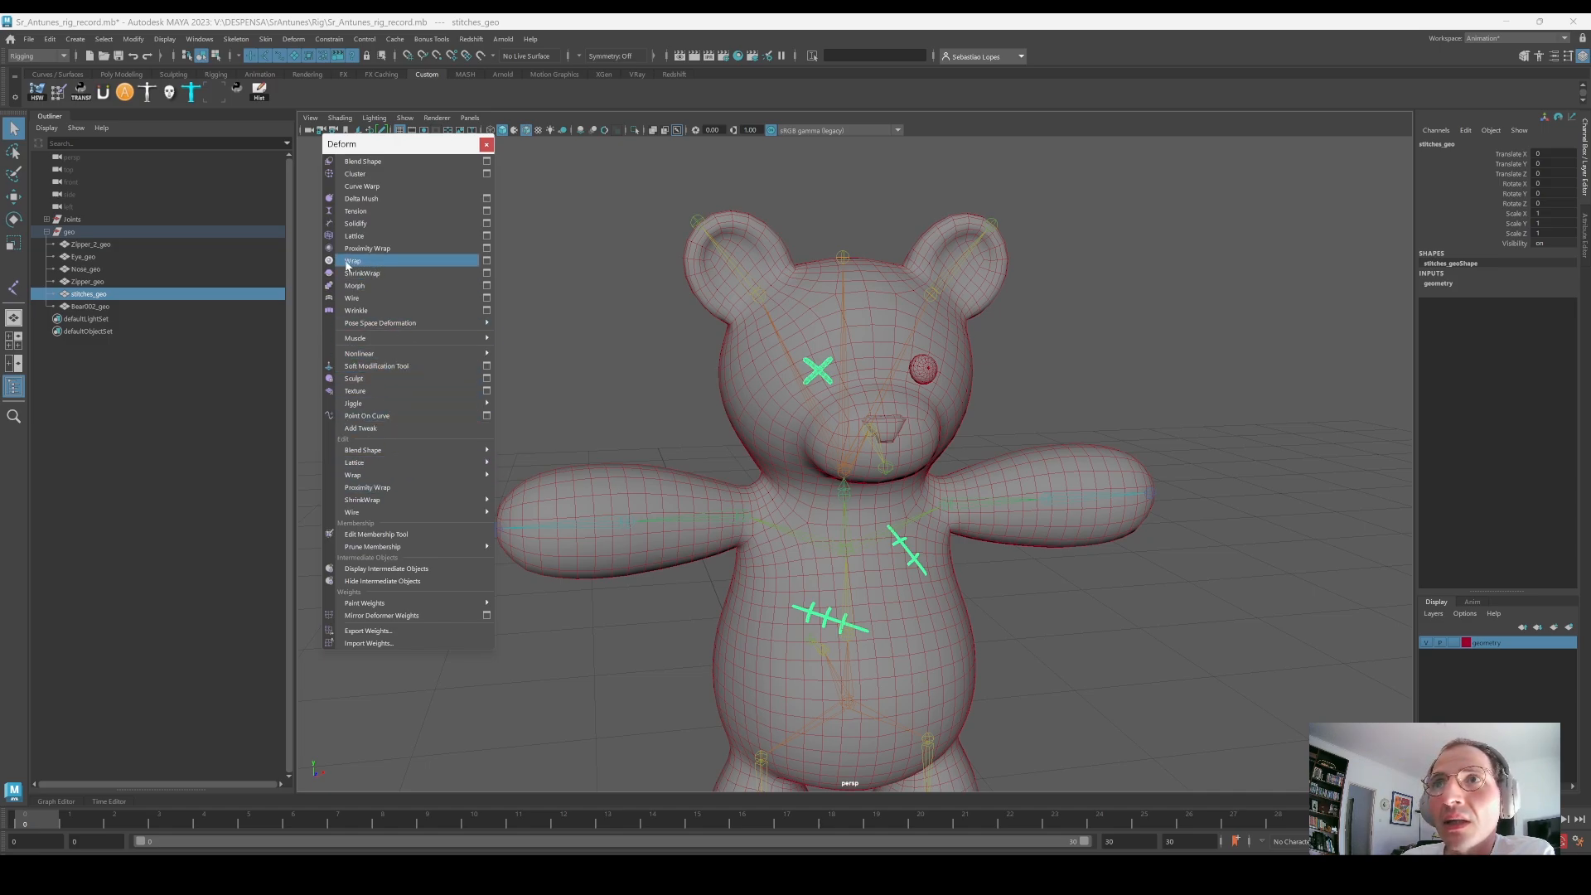
Step: Review the Wrap deformer's options, close them without creating a wrap, and clear the selection
click(486, 260)
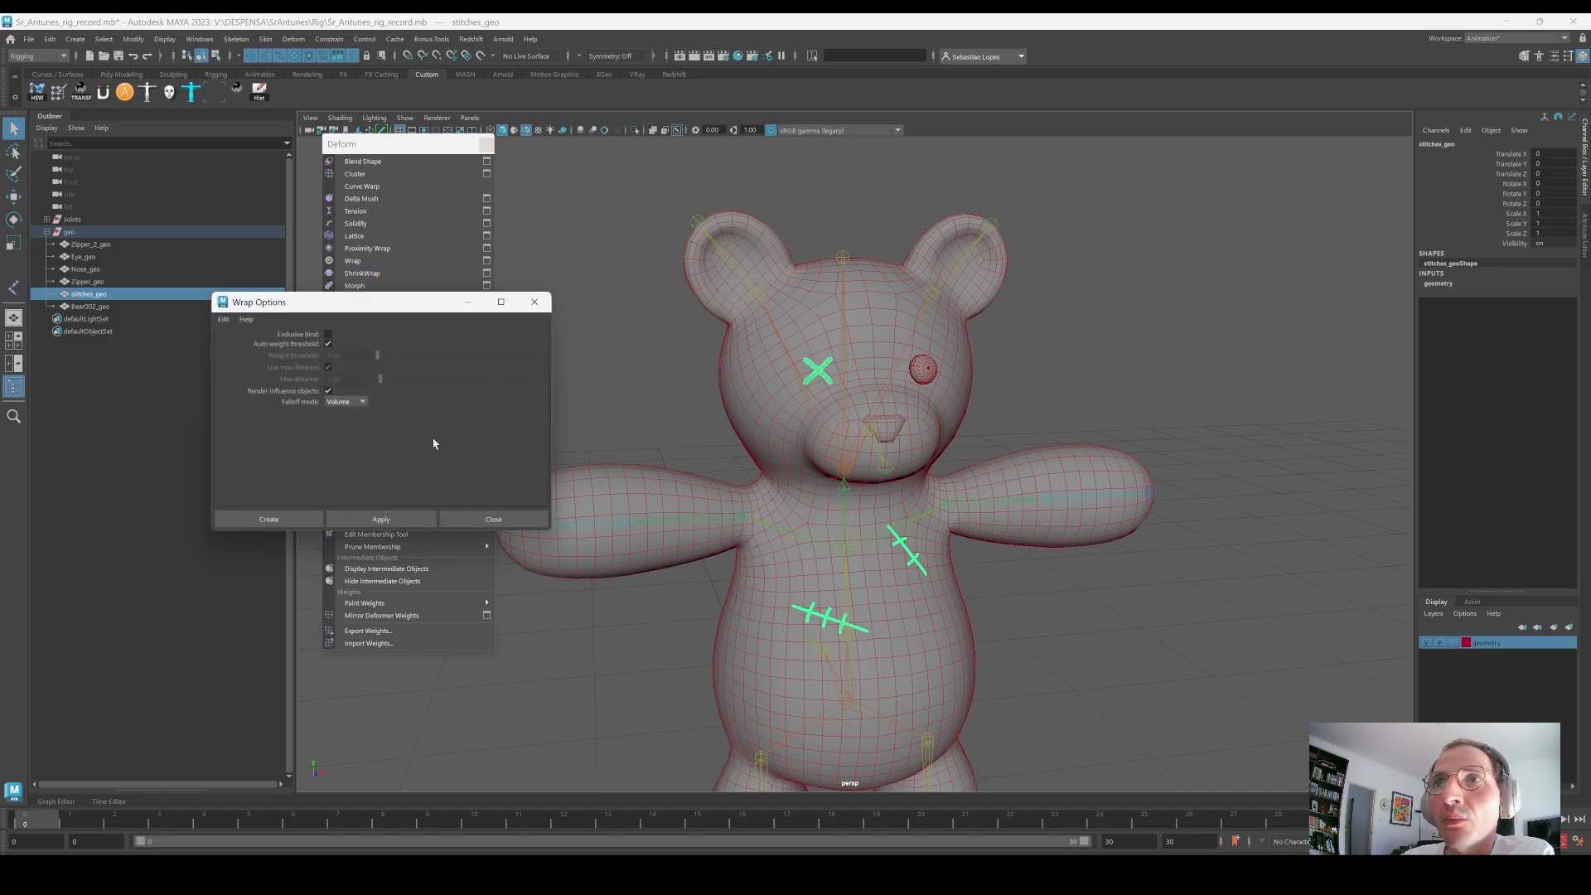
click(247, 319)
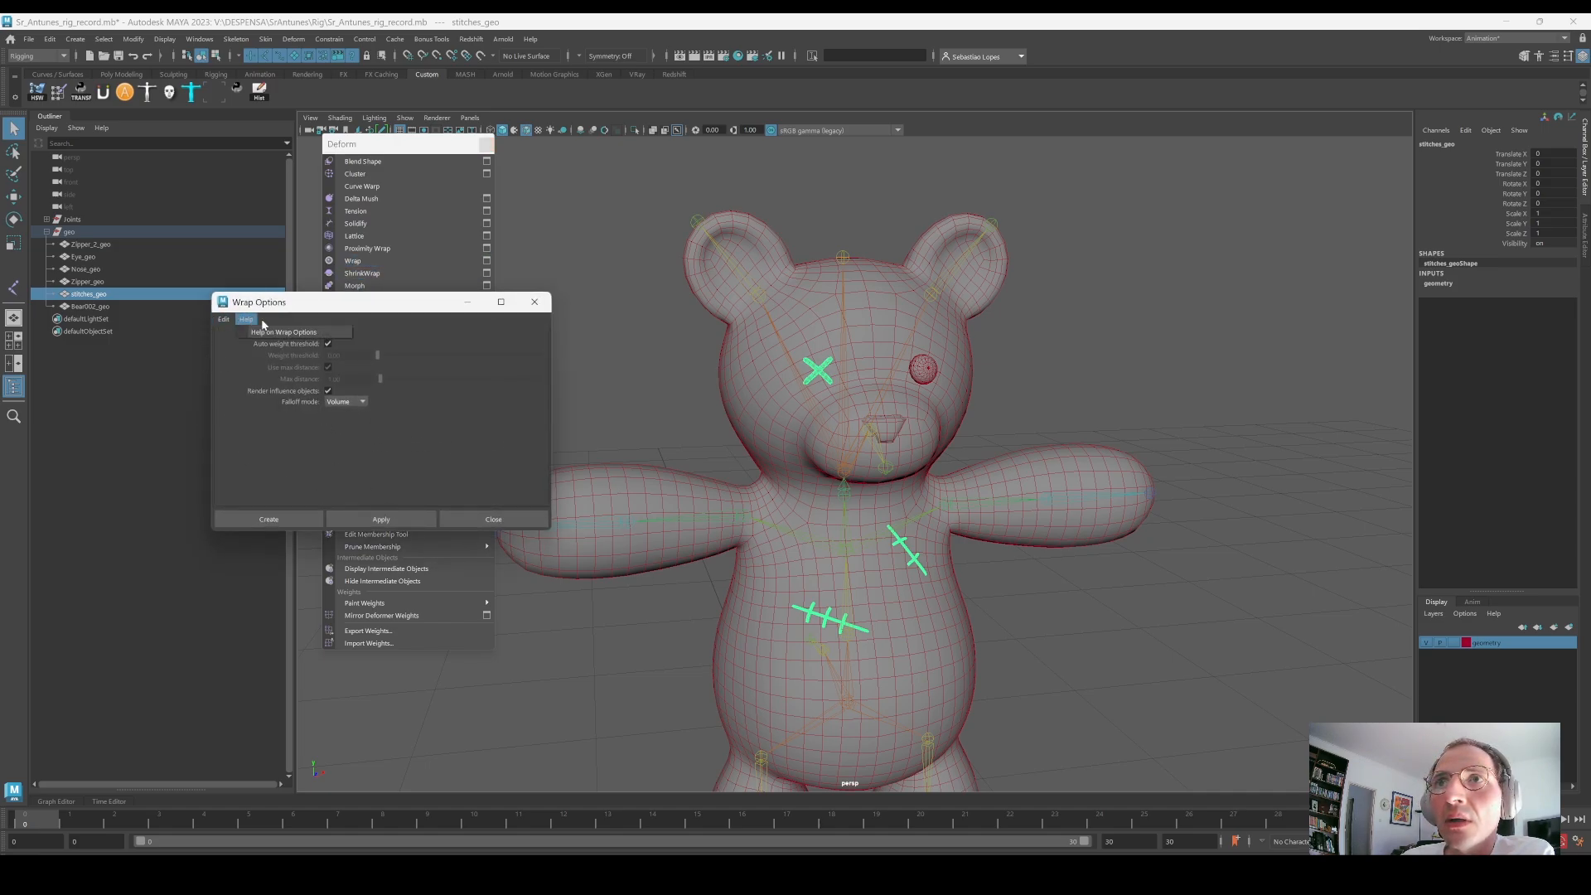
click(534, 301)
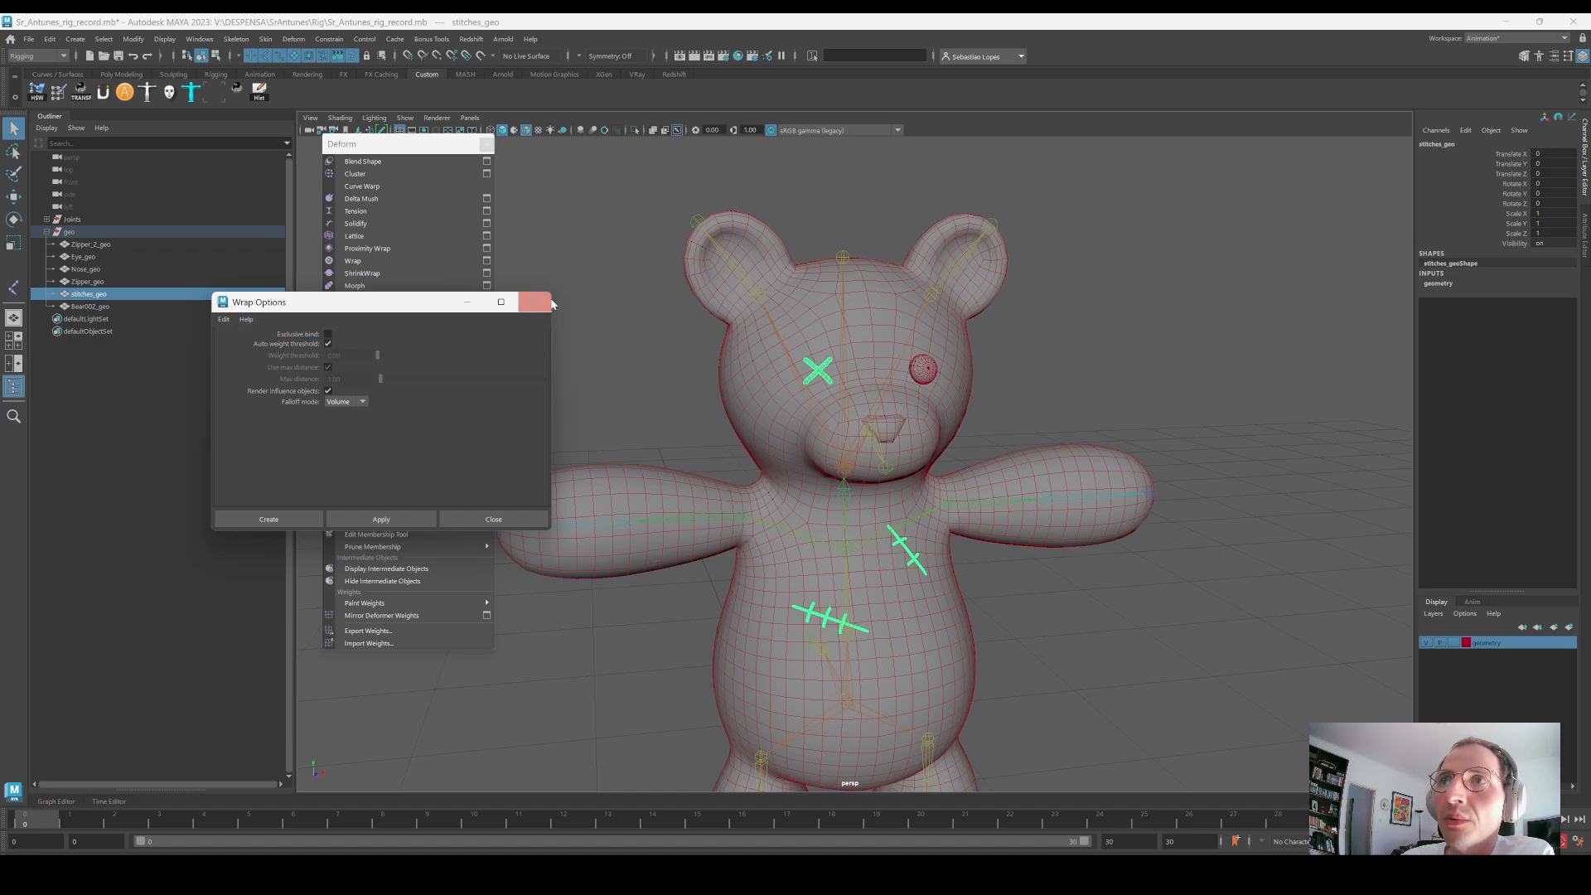
click(534, 301)
click(729, 423)
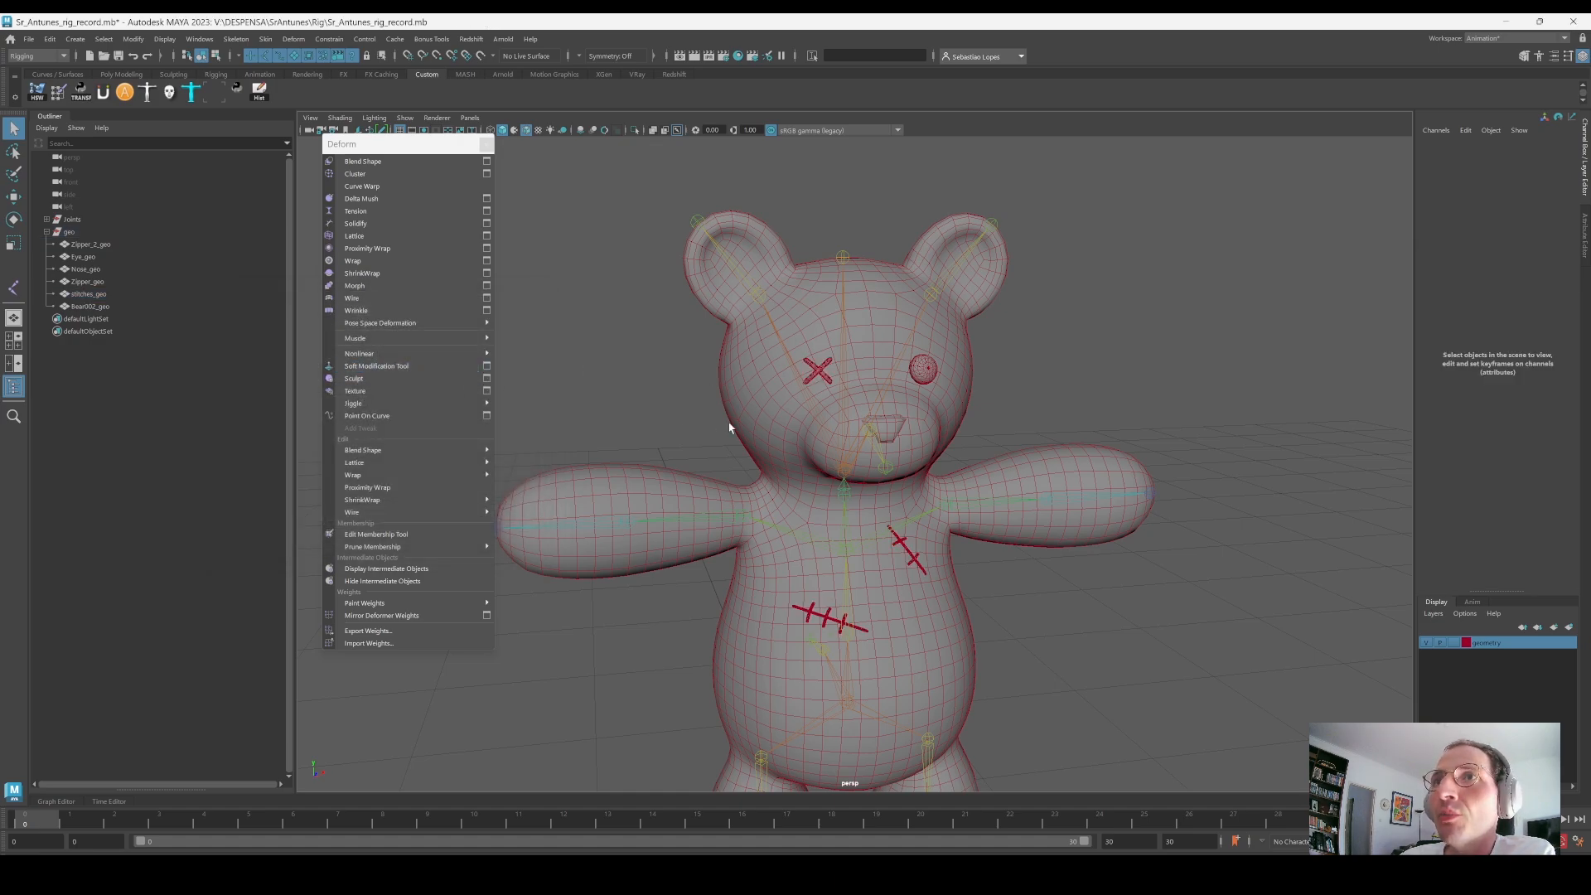
Step: Wrap stitches_geo to the Bear002_geo body mesh and close the floating Deform commands
click(815, 374)
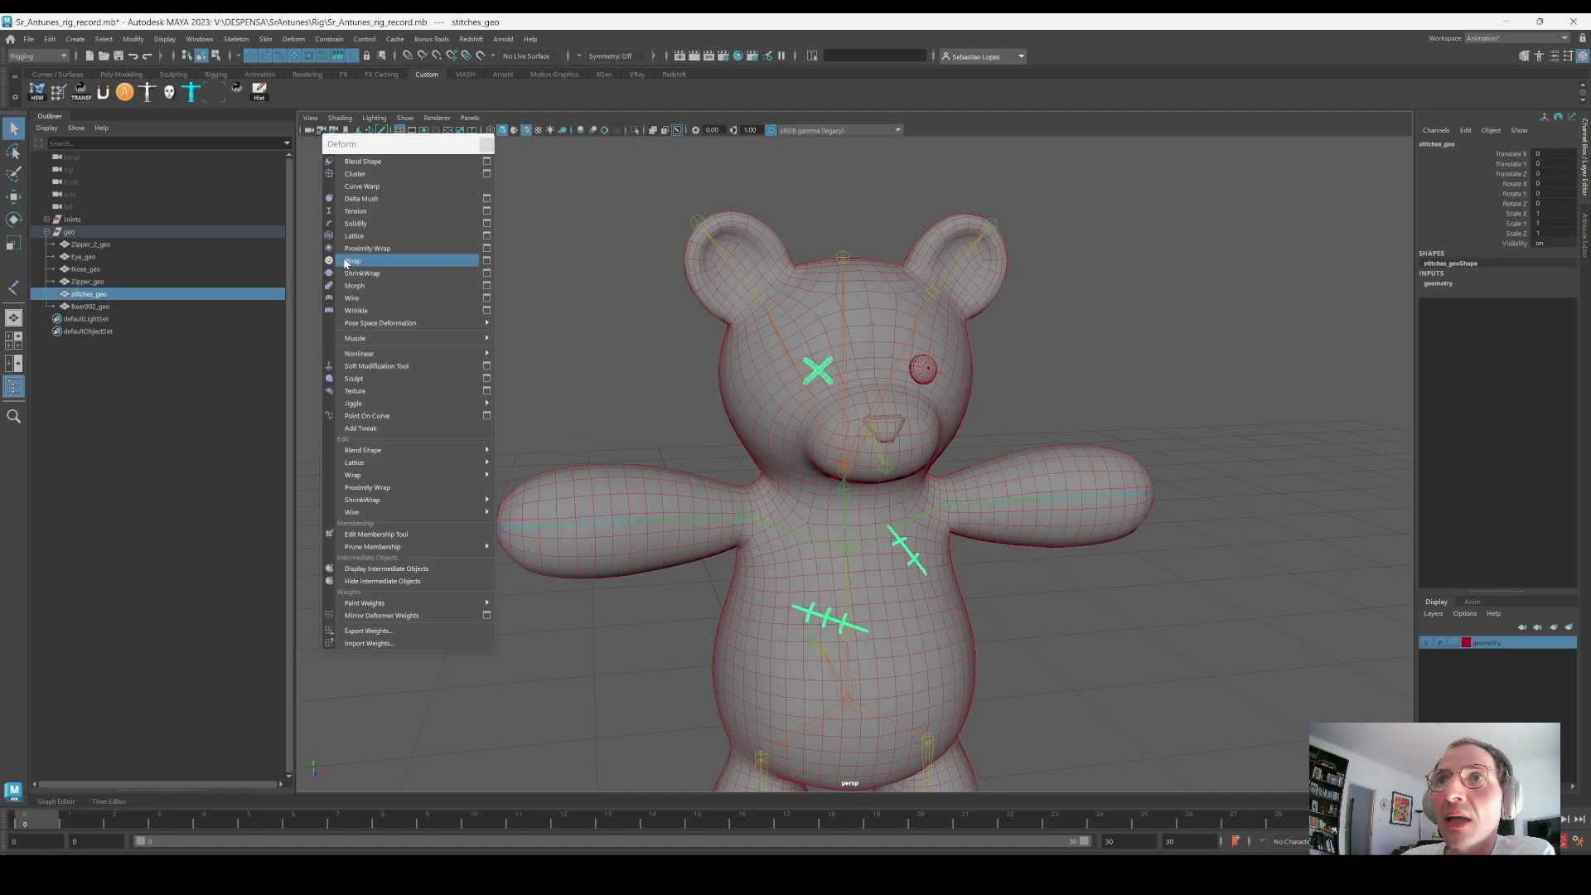
click(589, 301)
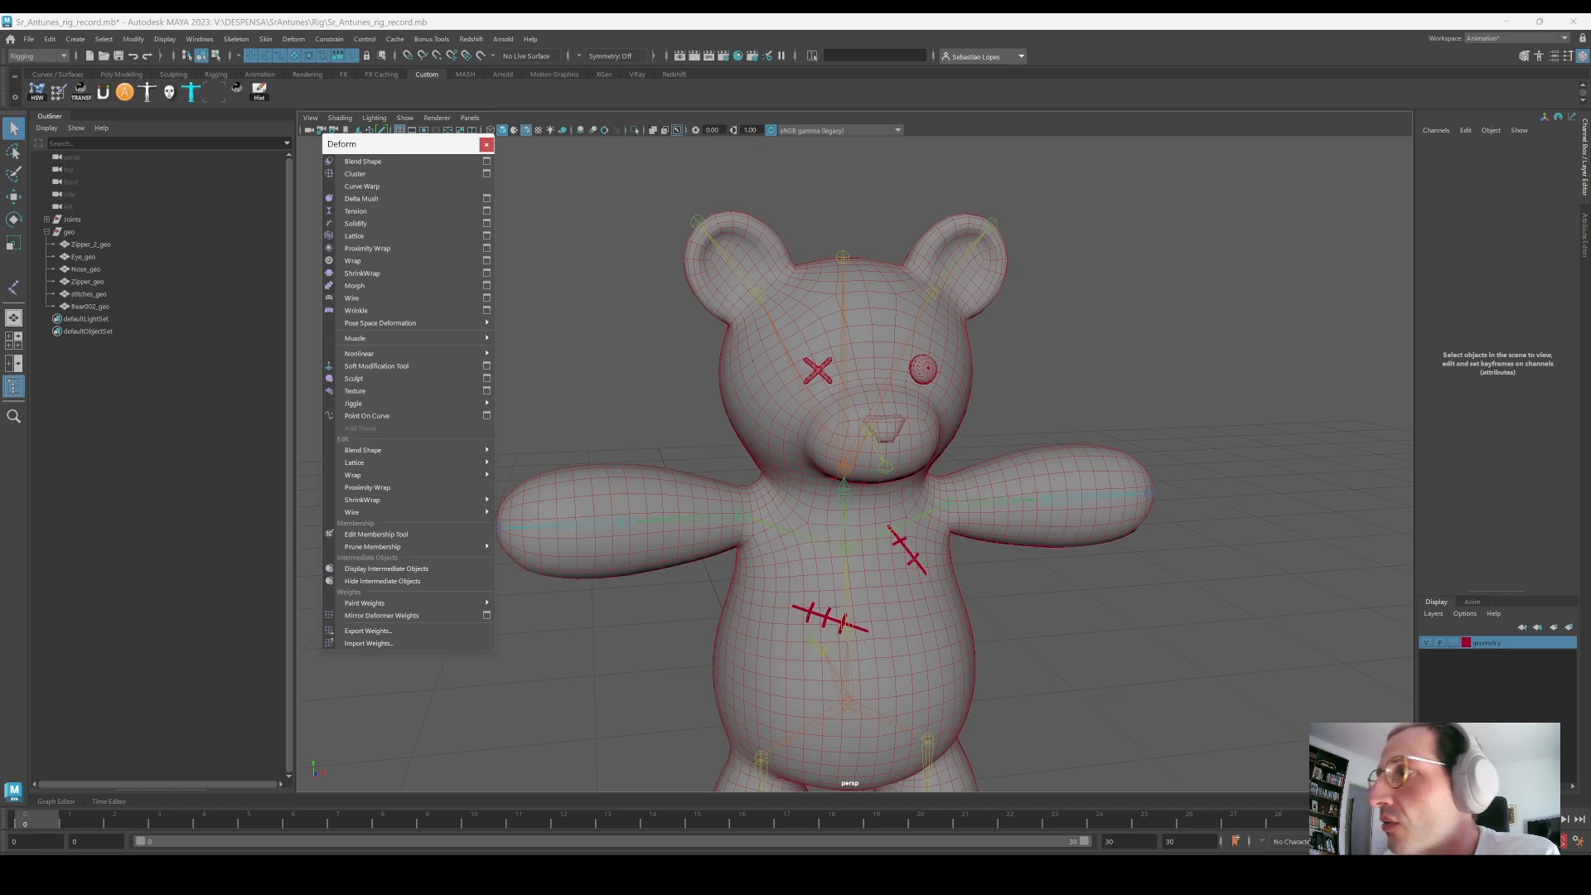
click(818, 372)
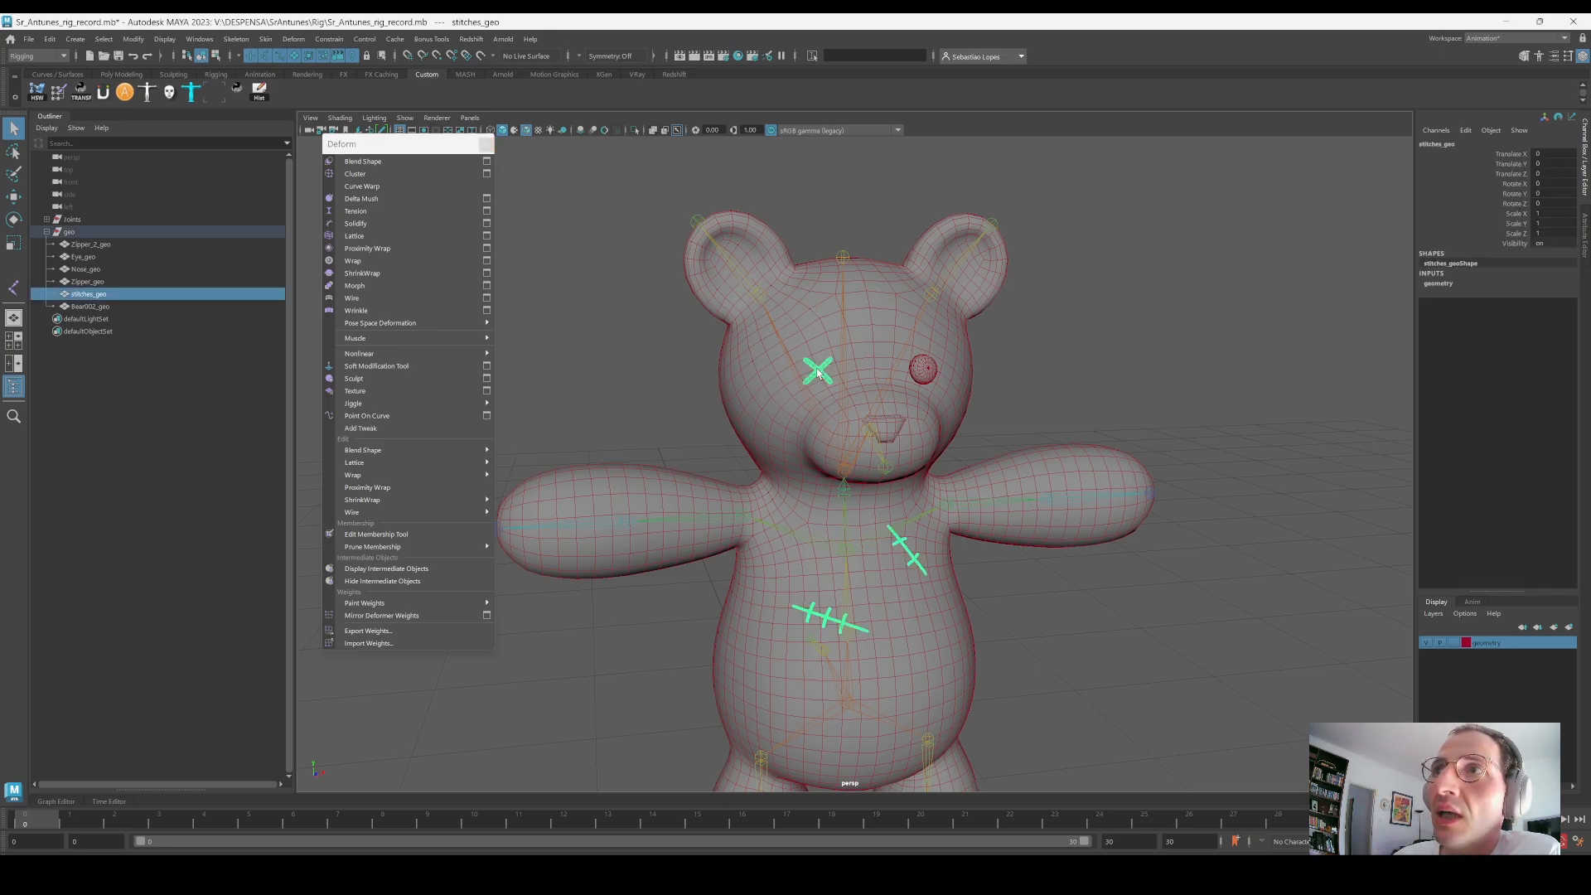
shift+click(812, 308)
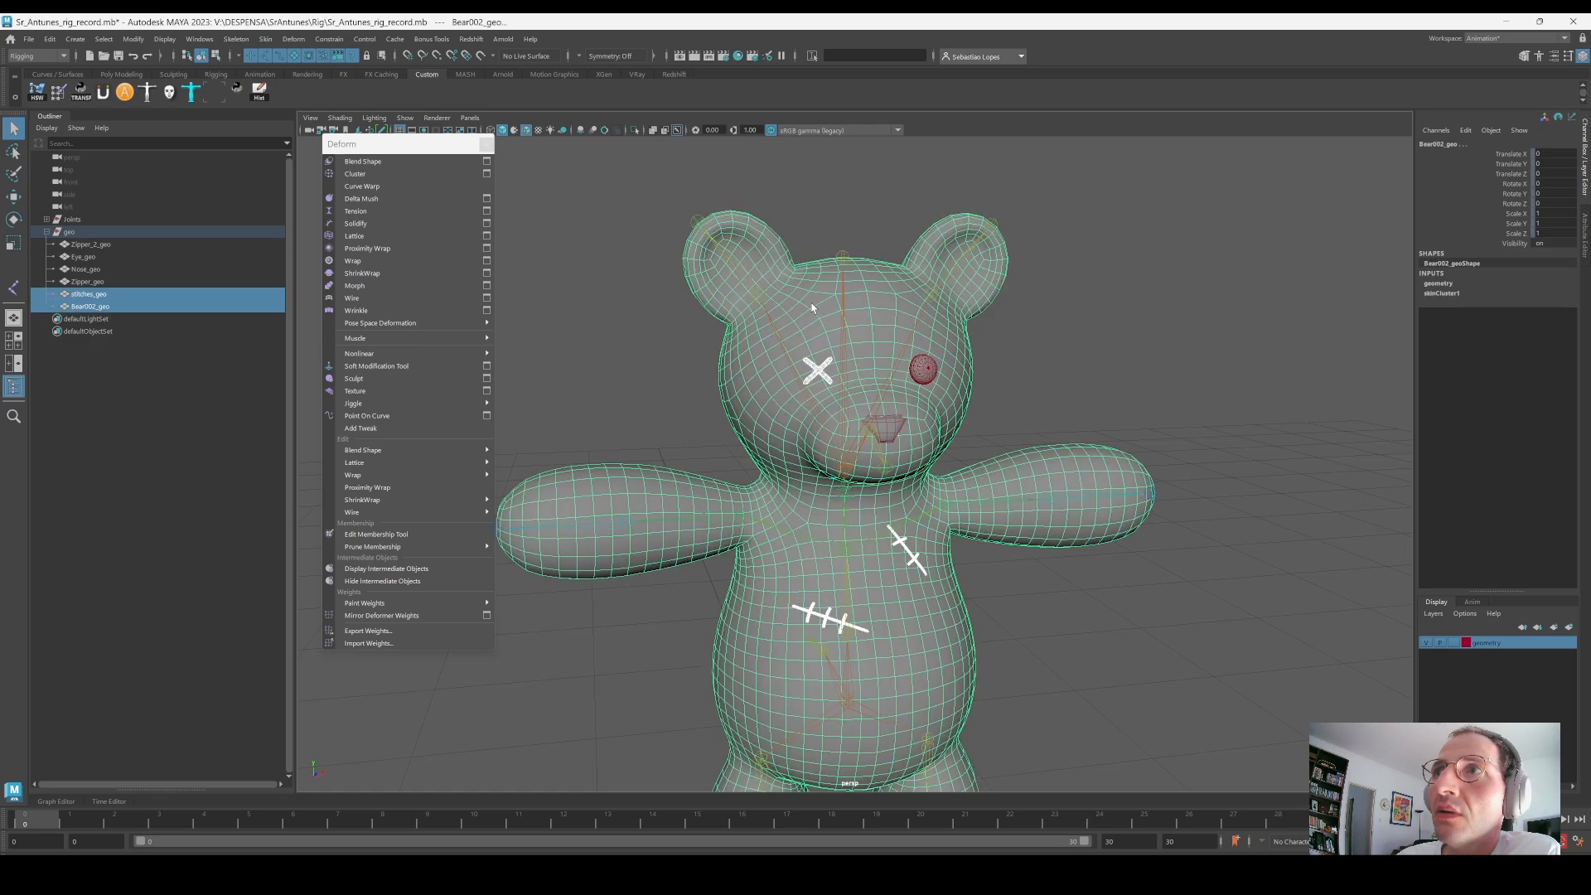
click(354, 261)
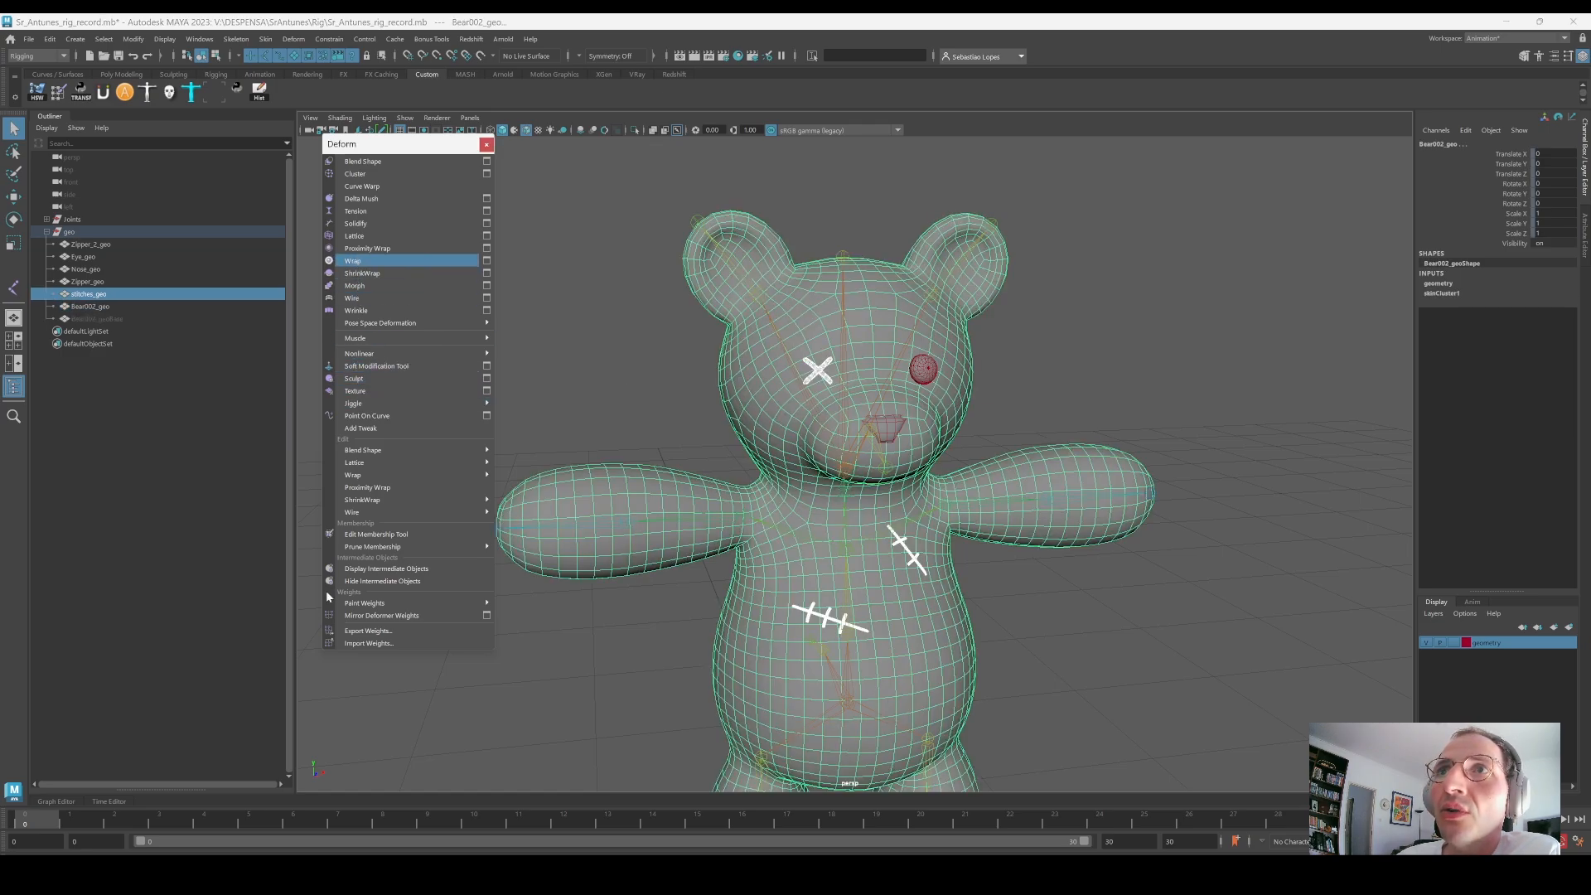
click(487, 144)
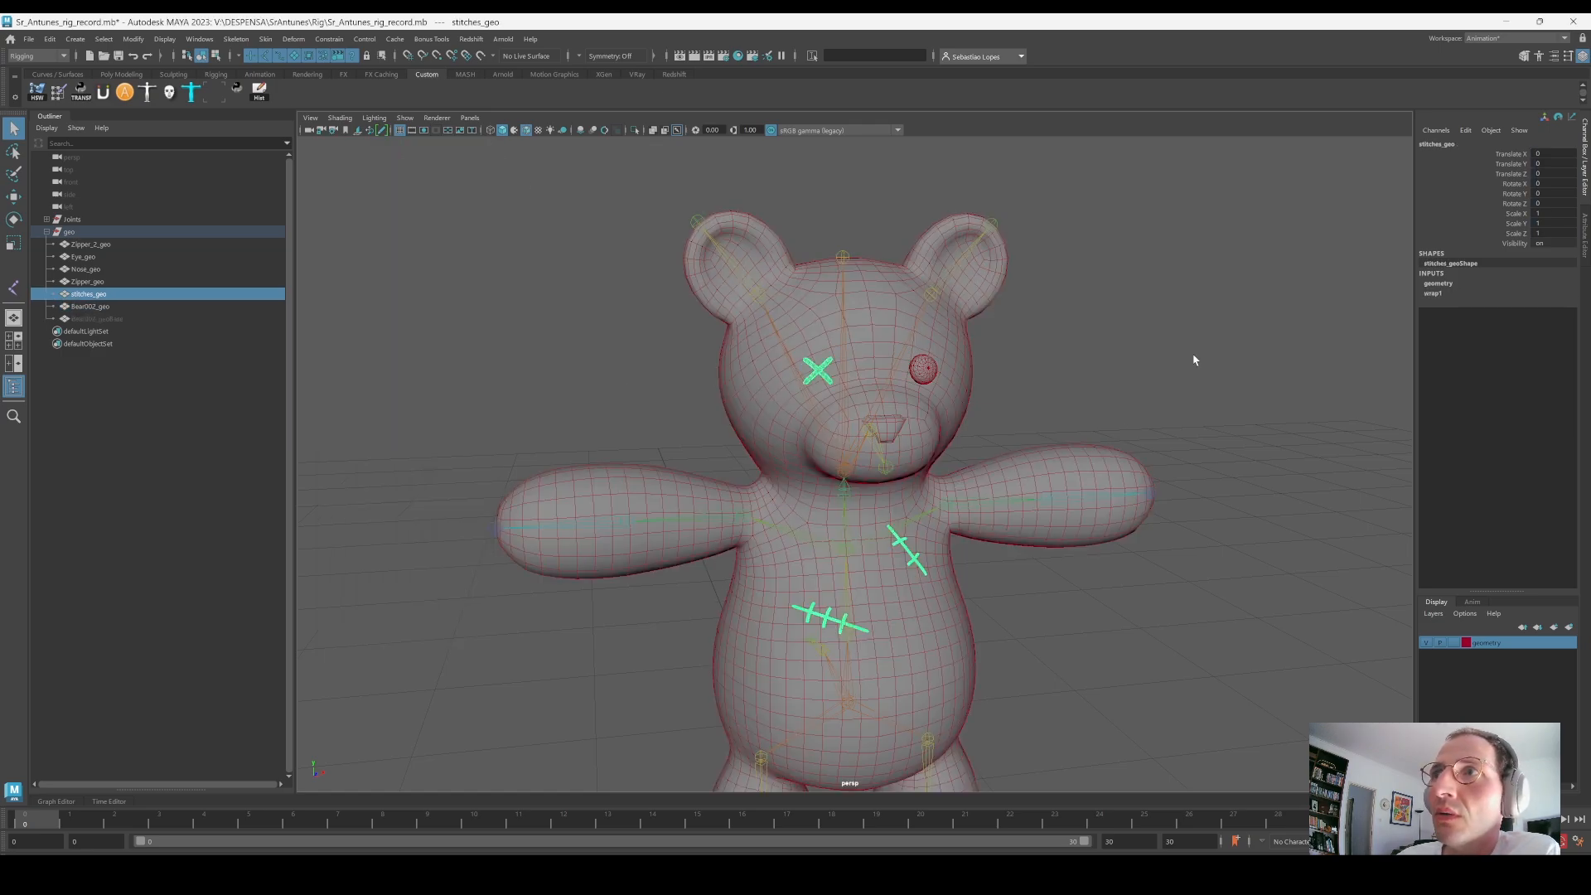
Step: Test the wrap by rotating the Head joint to check how the face stitches follow, then restore its pose
click(1193, 354)
key(e)
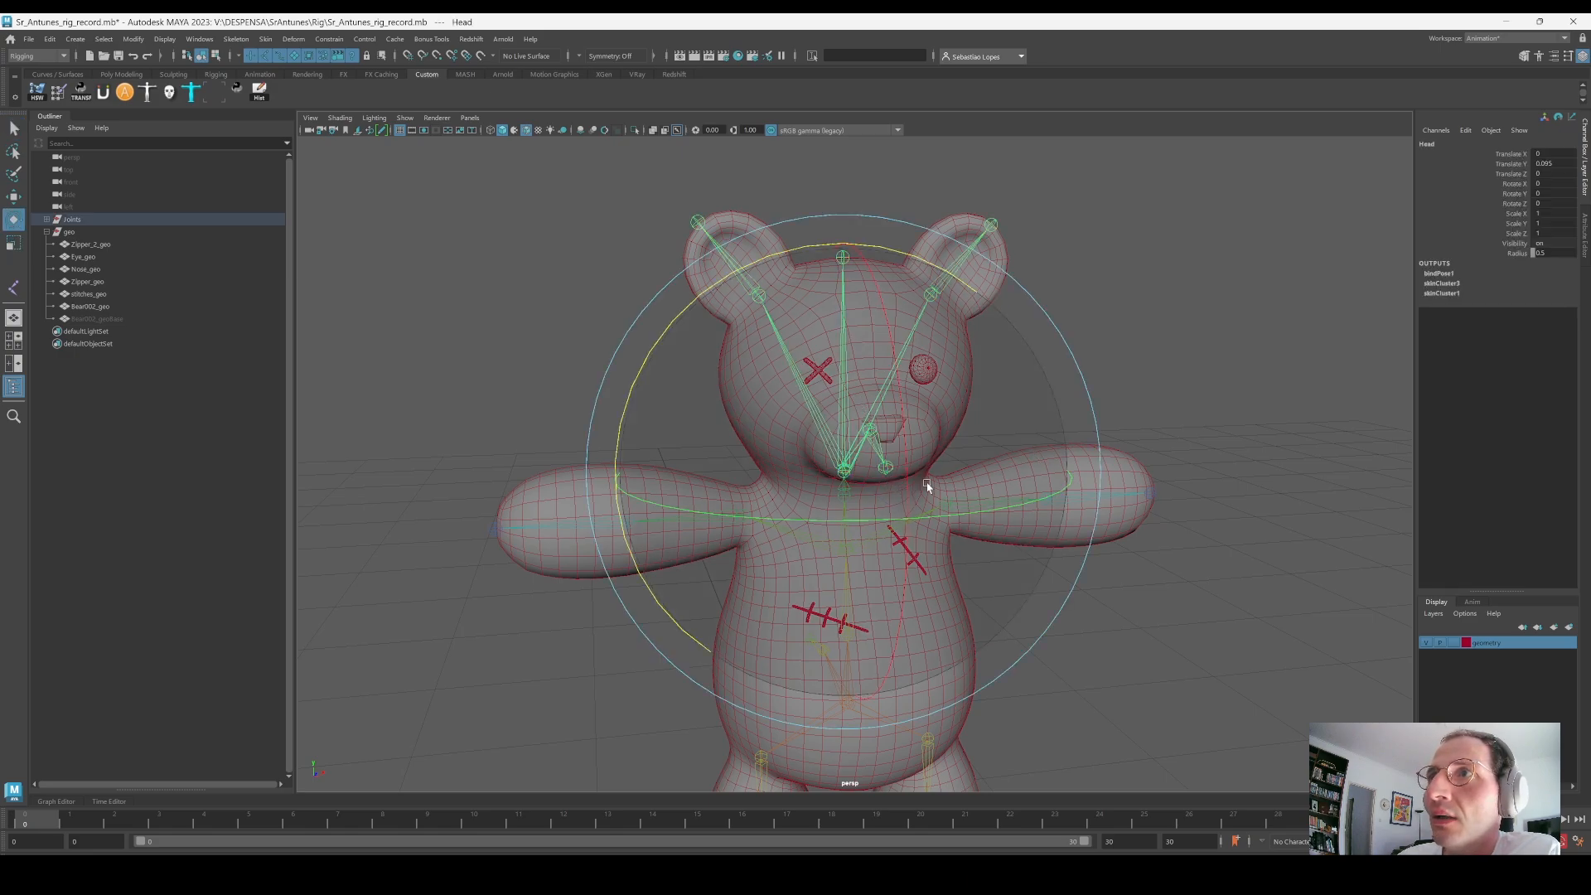
drag(923, 486, 862, 380)
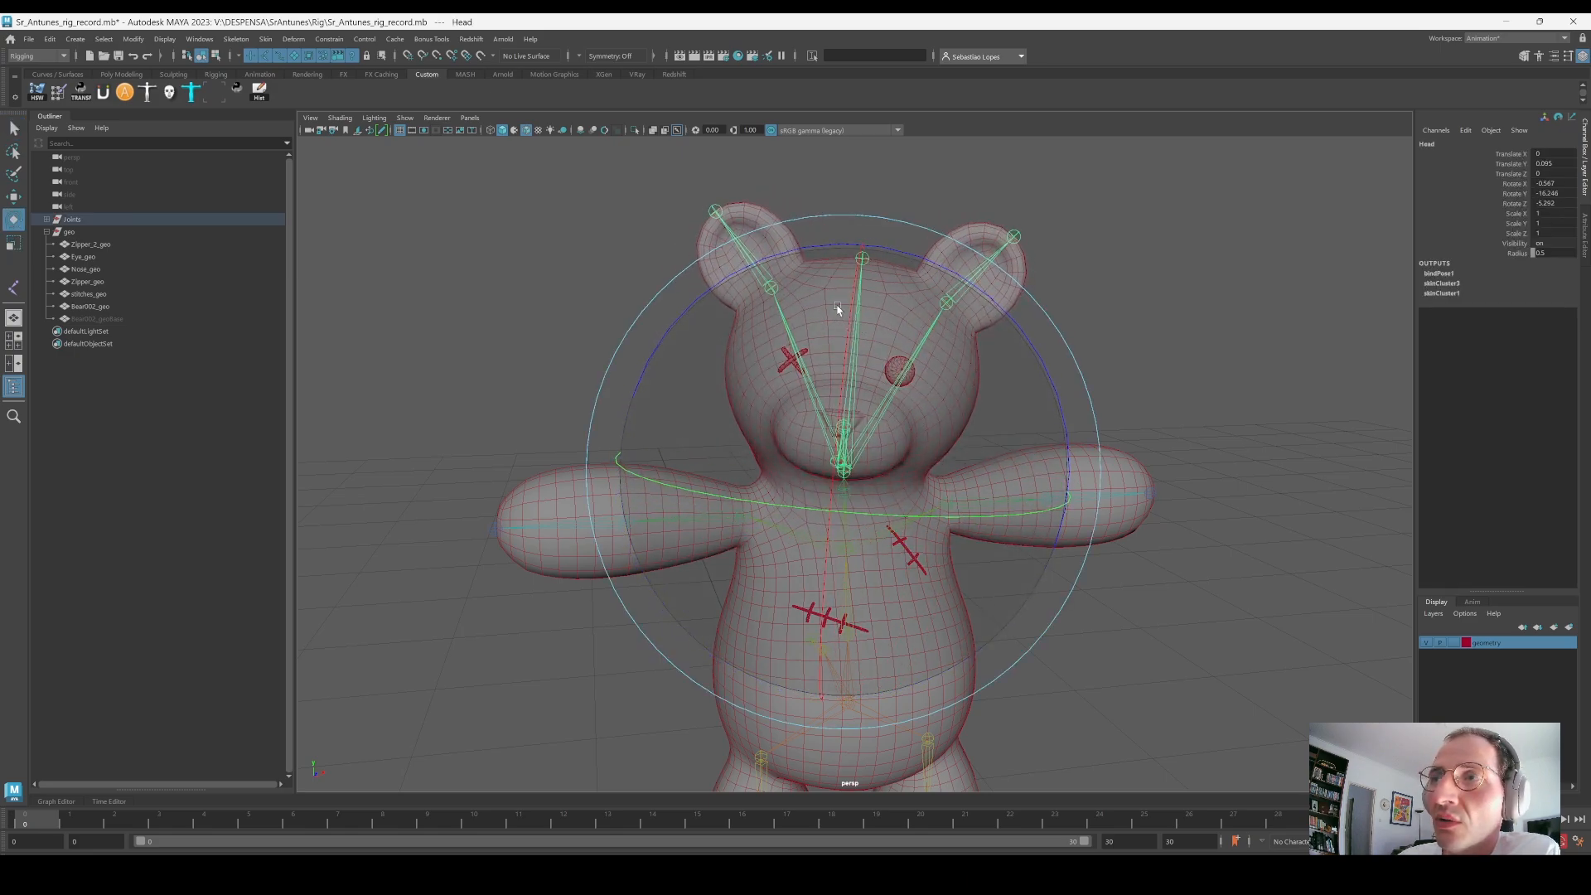
scroll(836, 309, down, 3)
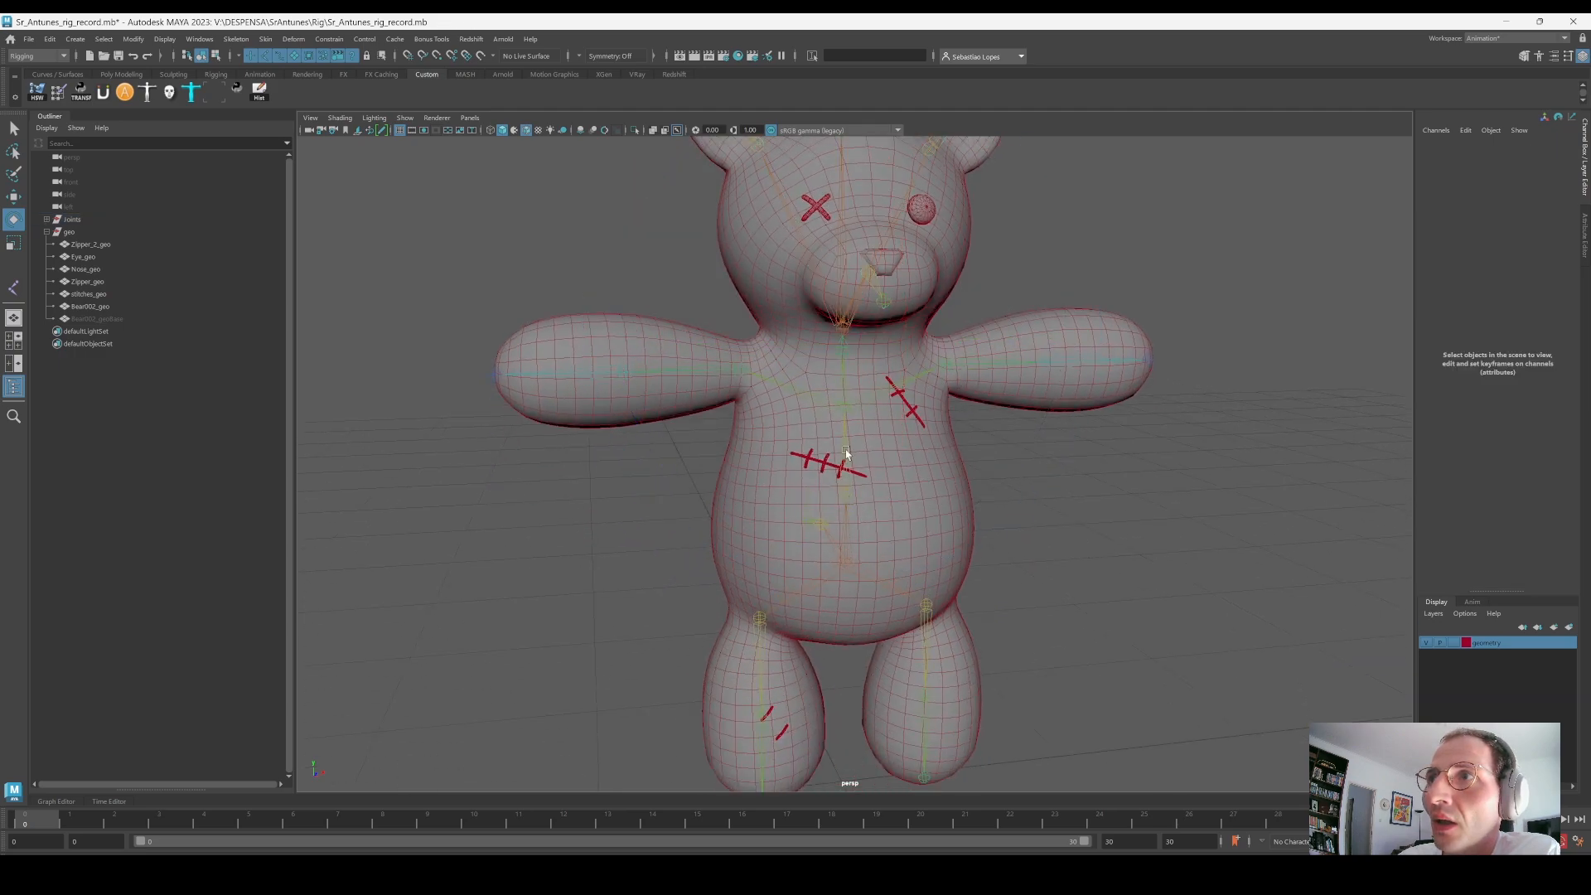
Step: Rotate the Spine01 joint to bend the bear's upper body forward about X as a deformation test
click(845, 451)
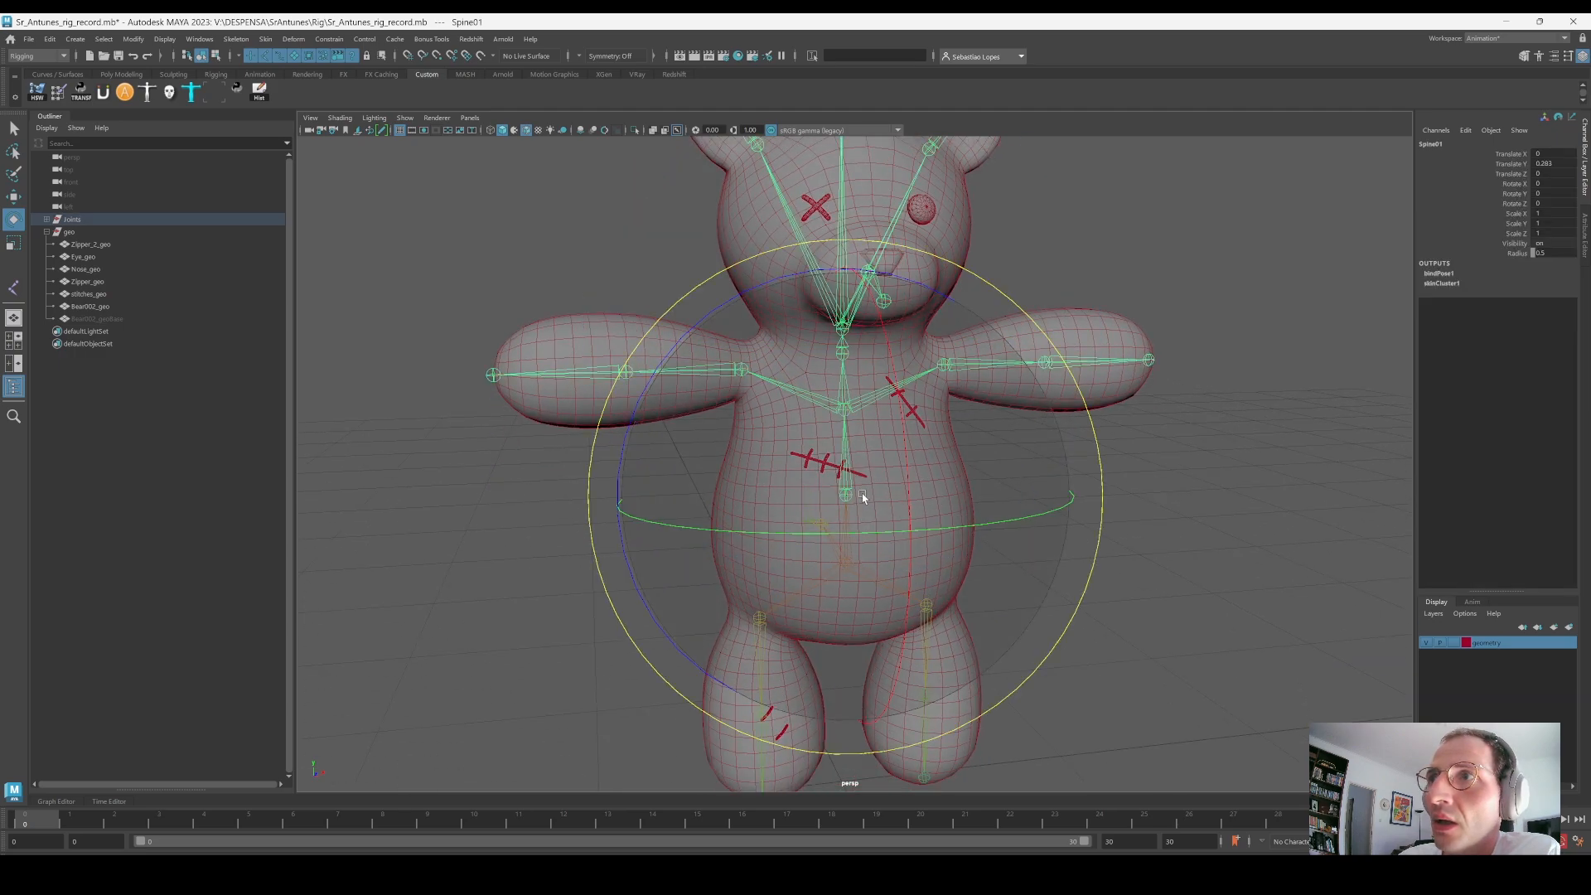
drag(861, 494, 975, 488)
alt+drag(974, 489, 869, 527)
alt+middle_drag(868, 538, 881, 472)
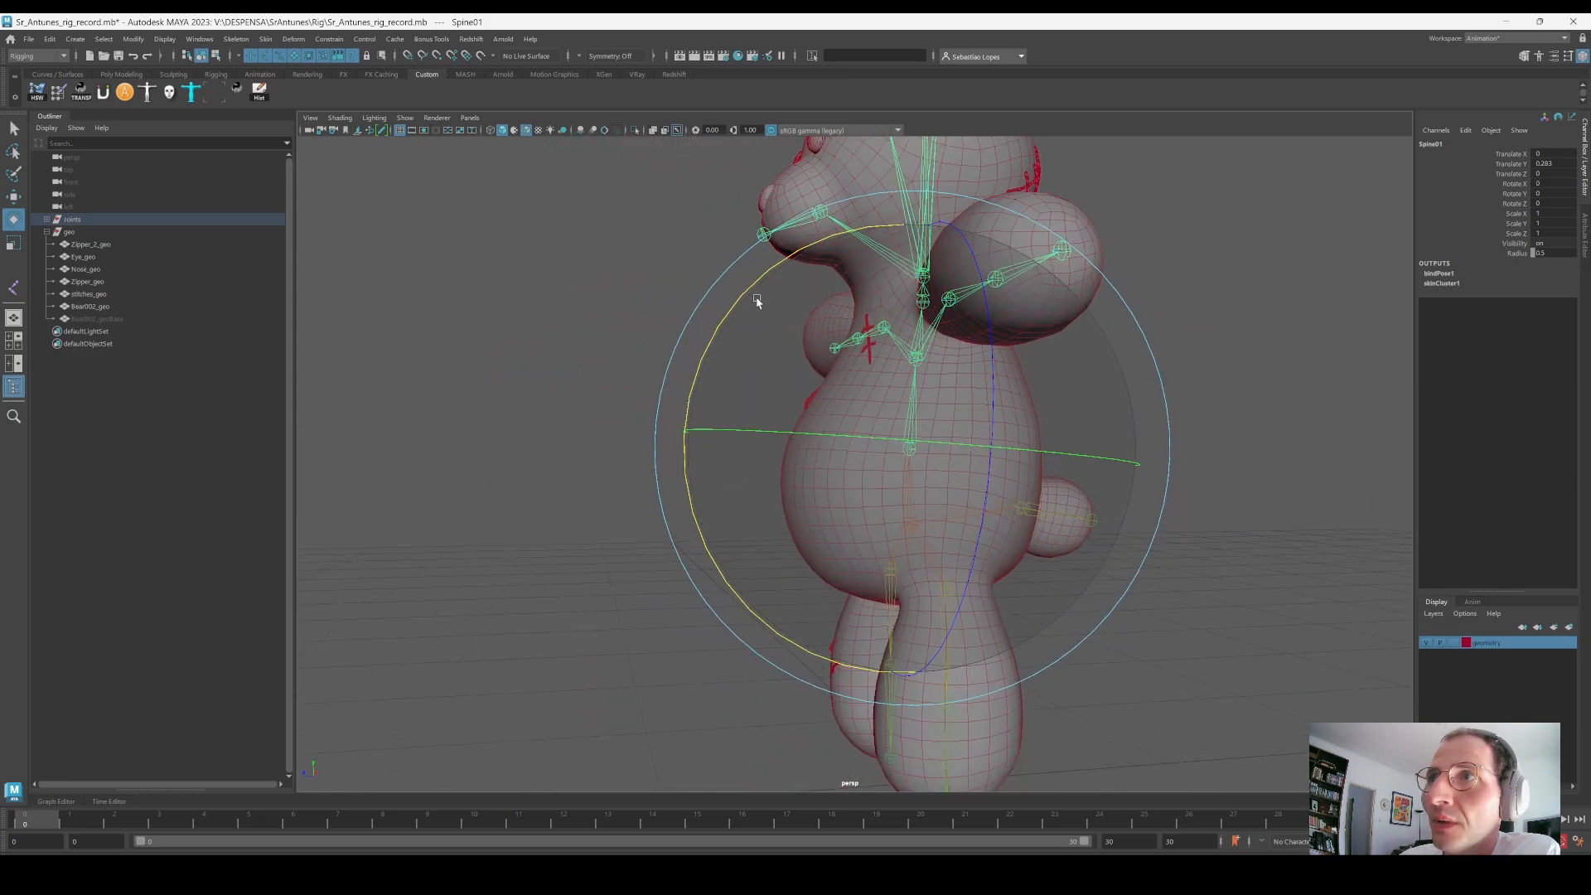
drag(756, 298, 843, 503)
Step: Start painting skin weights on Bear002_geo with Spine01 as the influence and Smooth as the paint operation
scroll(865, 560, up, 5)
key(q)
click(991, 497)
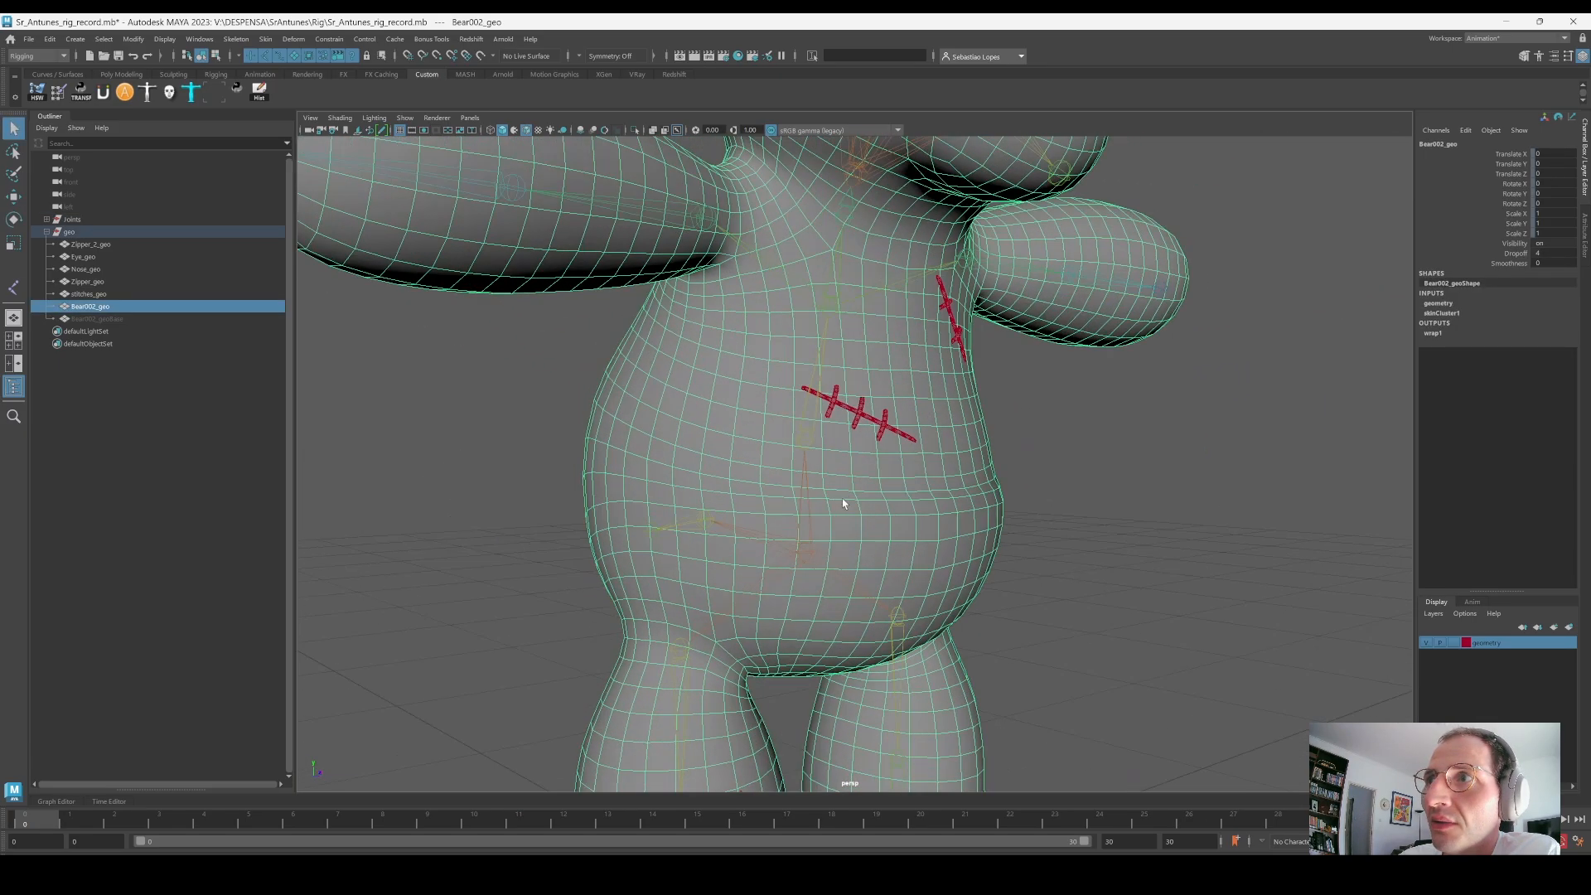
alt+drag(967, 494, 718, 489)
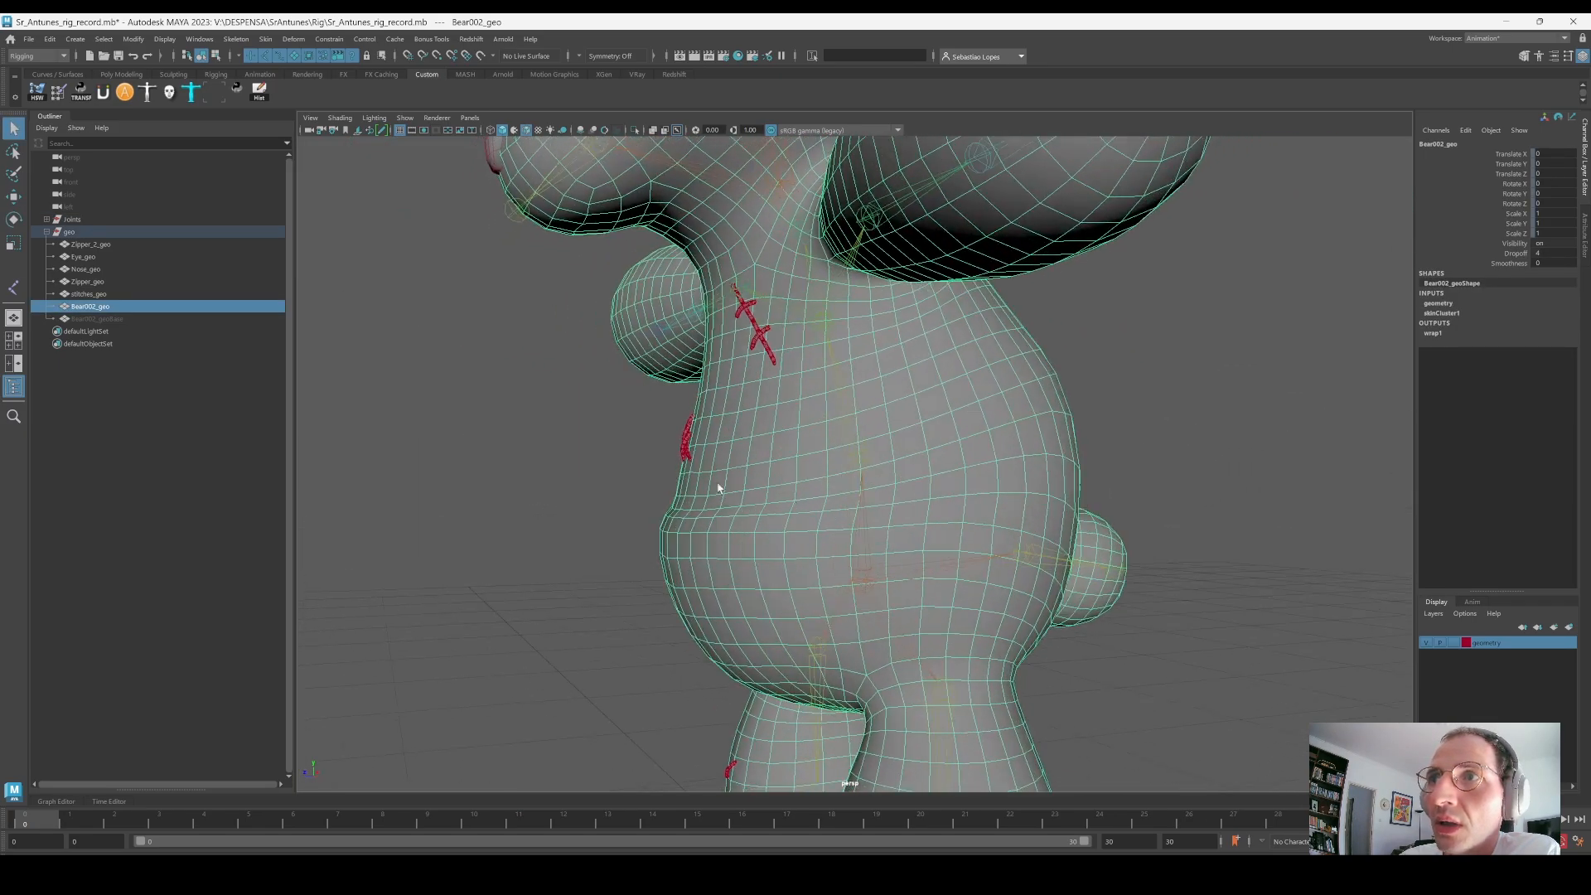
click(58, 92)
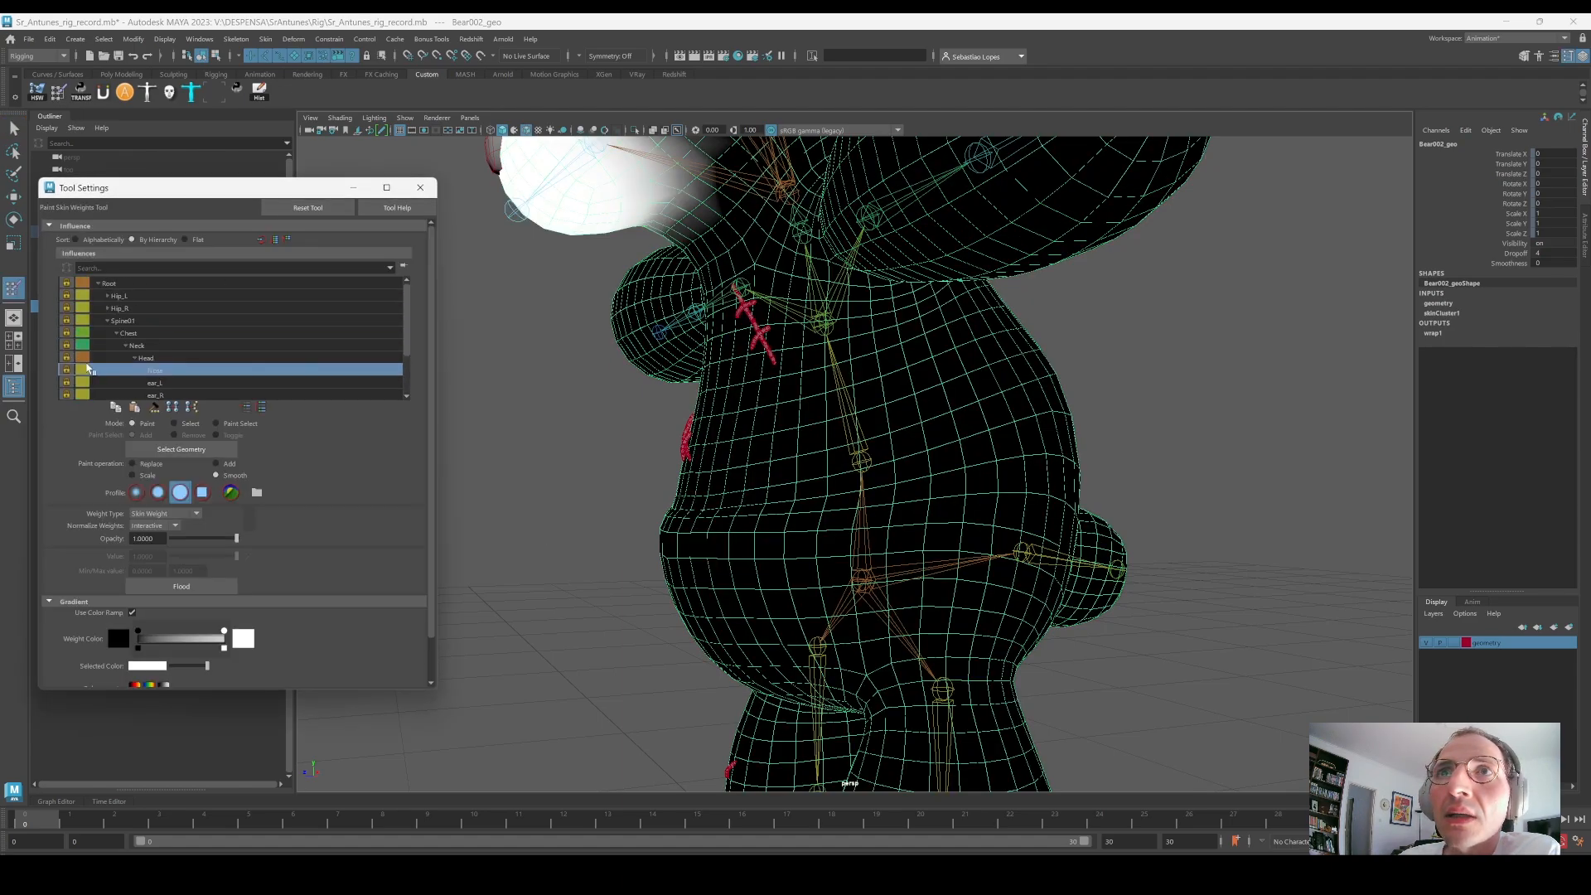
click(125, 321)
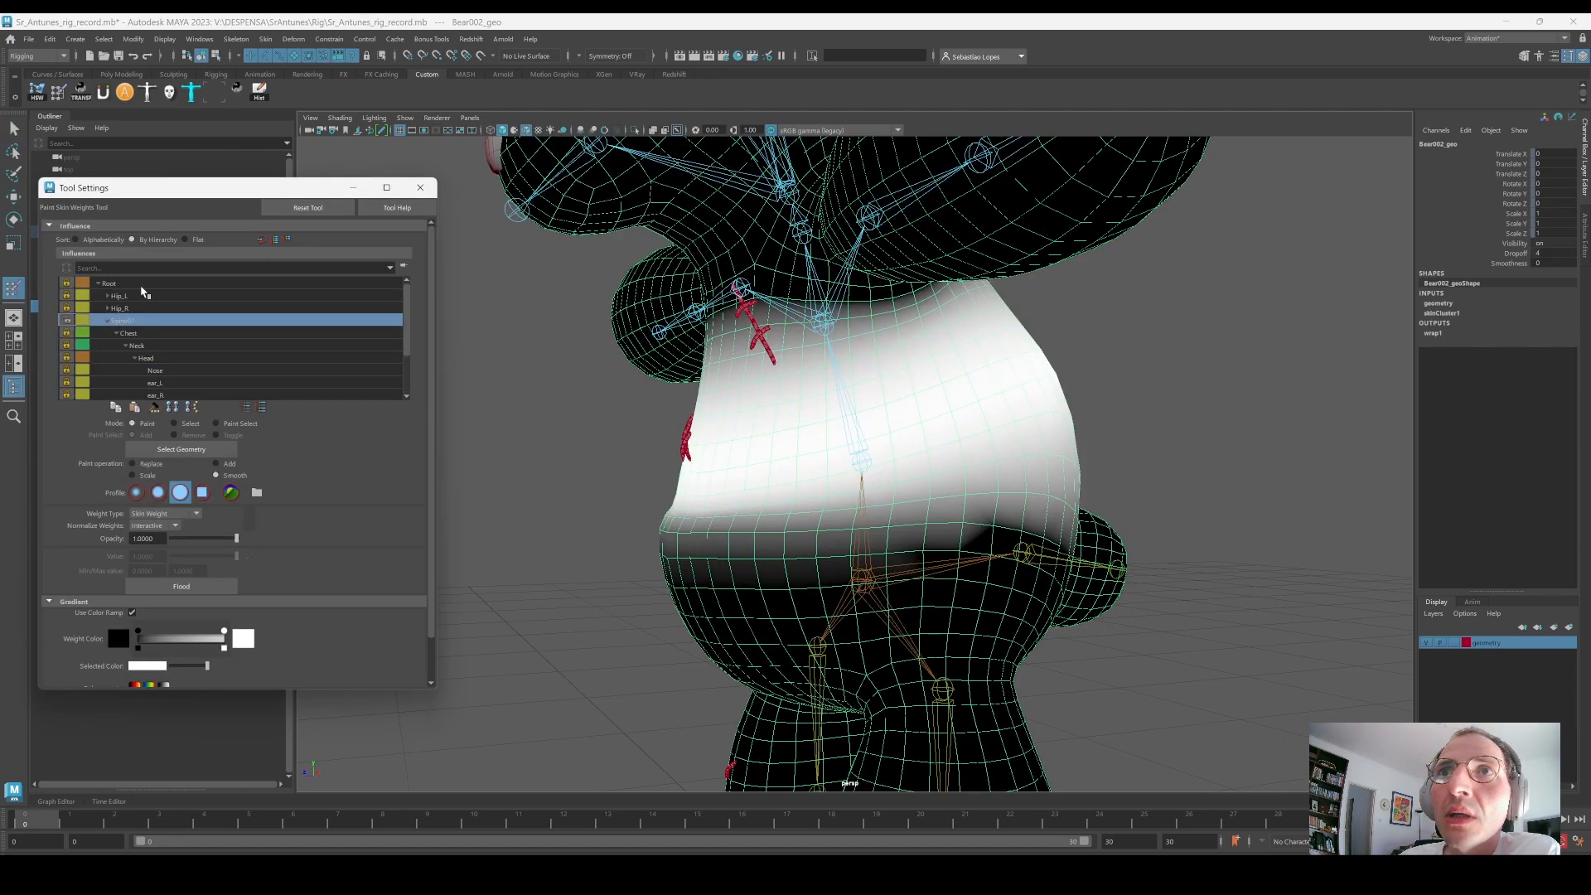
click(126, 284)
click(136, 322)
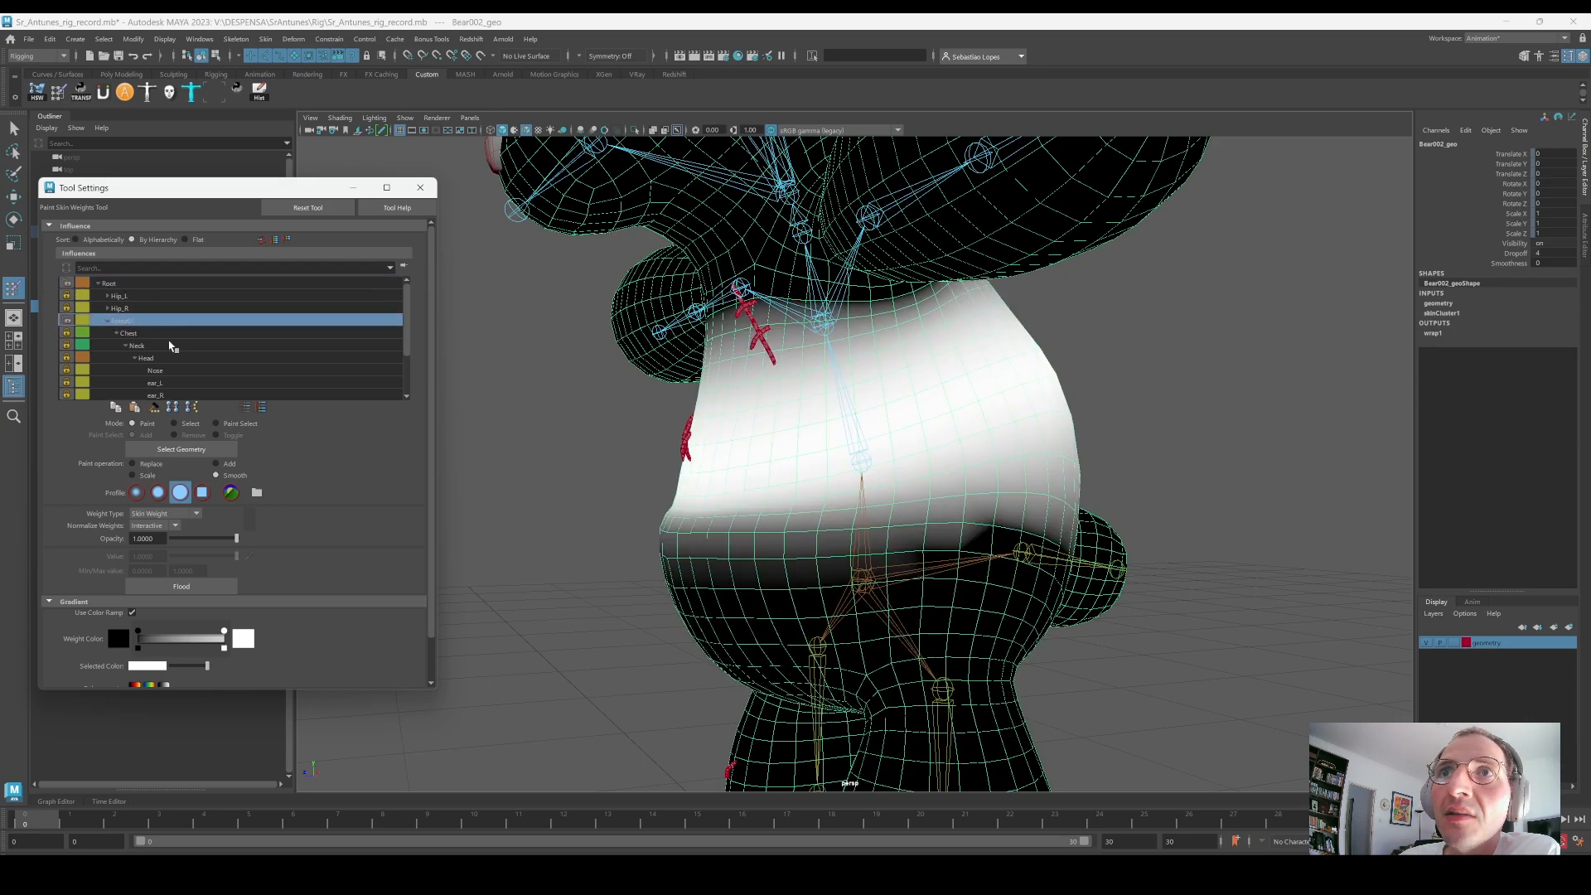
click(217, 476)
Step: Smooth the Spine01 weights along the lower transition band across the front of the belly
alt+drag(729, 497, 783, 523)
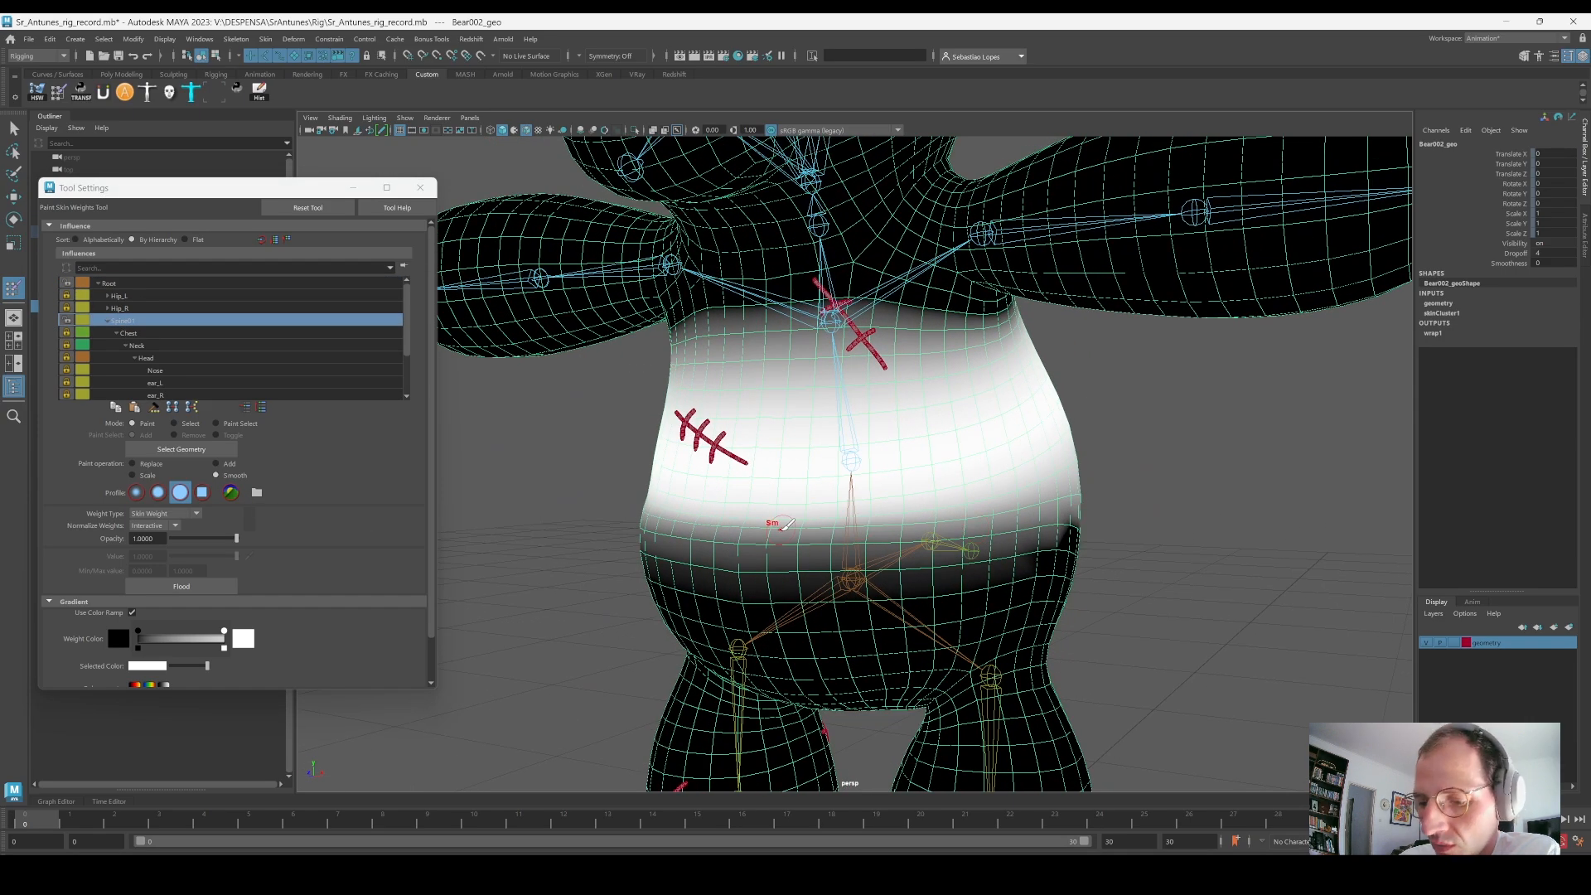
drag(895, 534, 664, 530)
alt+drag(665, 526, 780, 517)
drag(870, 535, 751, 479)
mouse_move(898, 491)
mouse_down()
mouse_move(816, 534)
mouse_move(854, 497)
mouse_move(786, 460)
mouse_up()
alt+drag(965, 433, 972, 430)
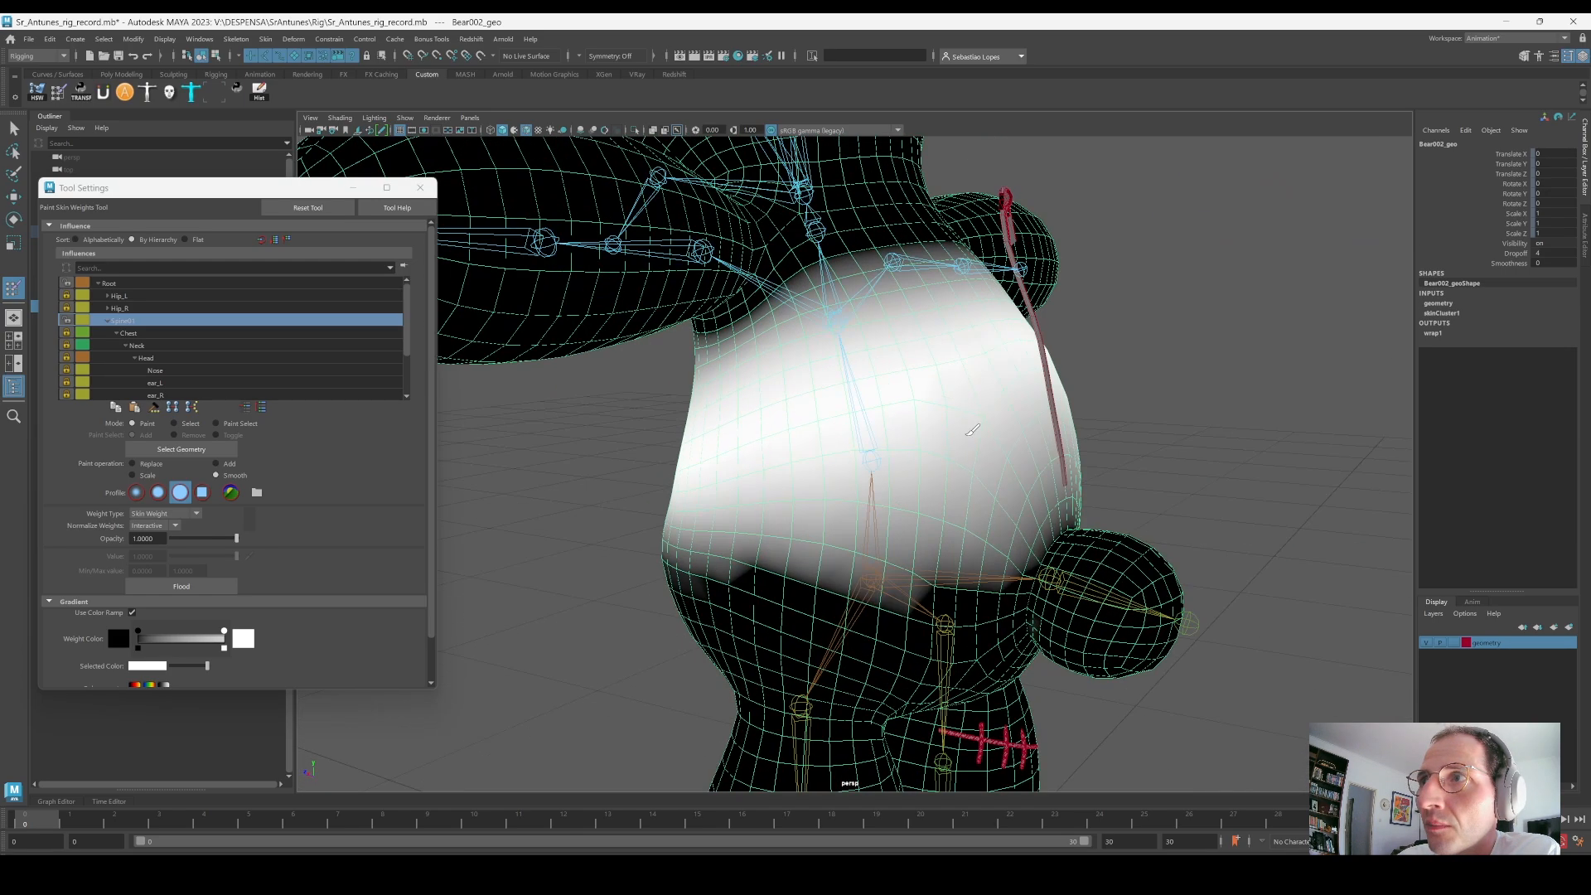
Step: Smooth the Spine01 weights around the lower back and the opposite side of the torso
mouse_move(844, 448)
alt+mouse_down()
mouse_move(847, 417)
mouse_move(986, 395)
alt+mouse_up()
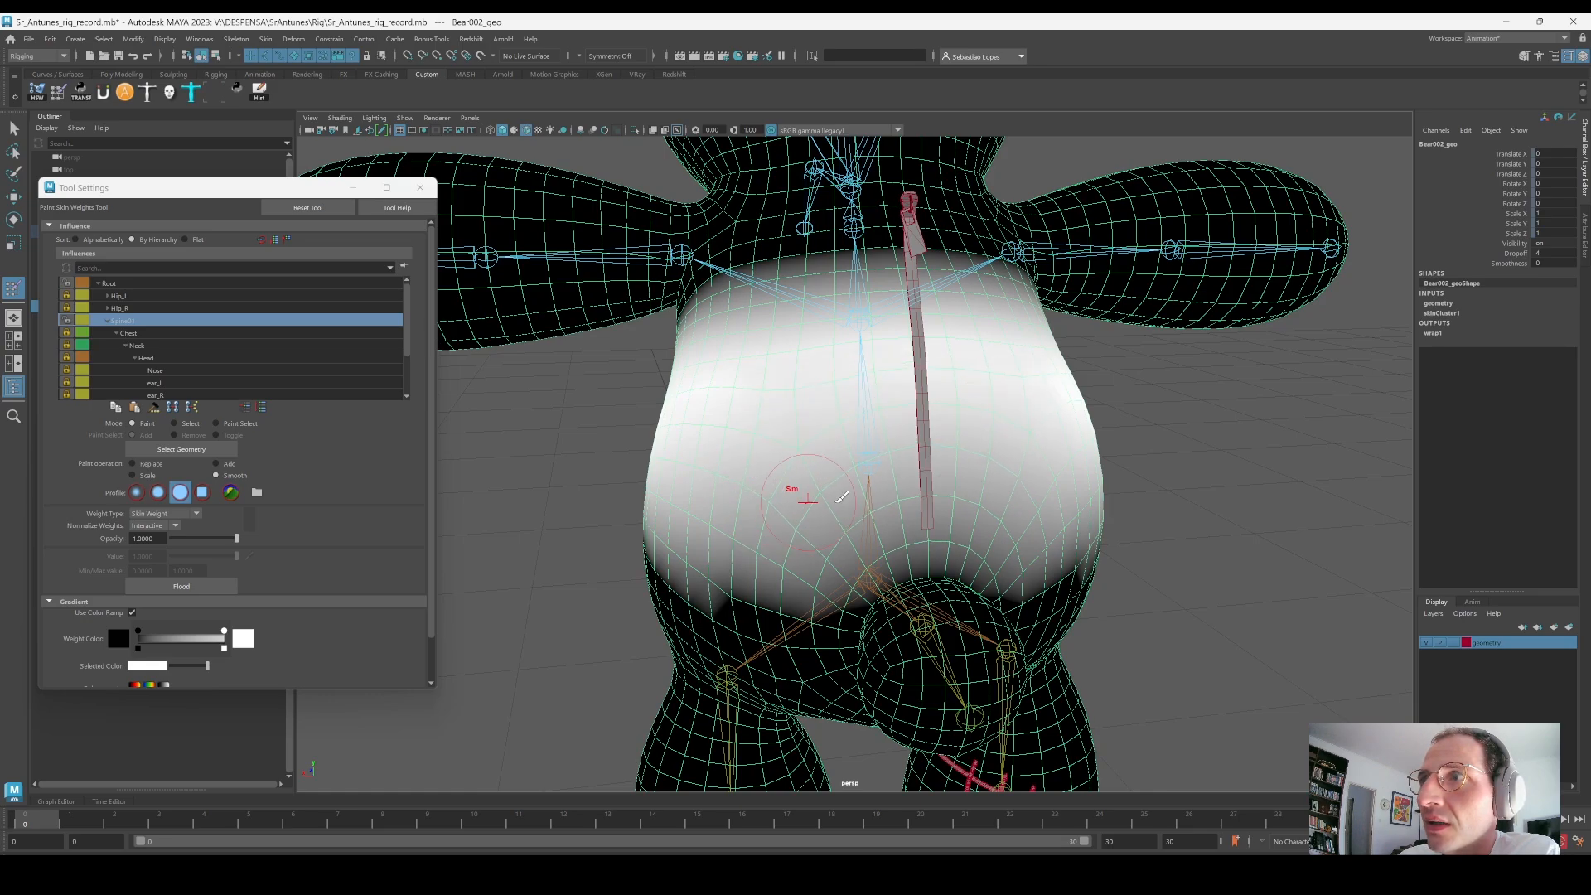
alt+drag(842, 496, 856, 463)
alt+drag(956, 469, 965, 483)
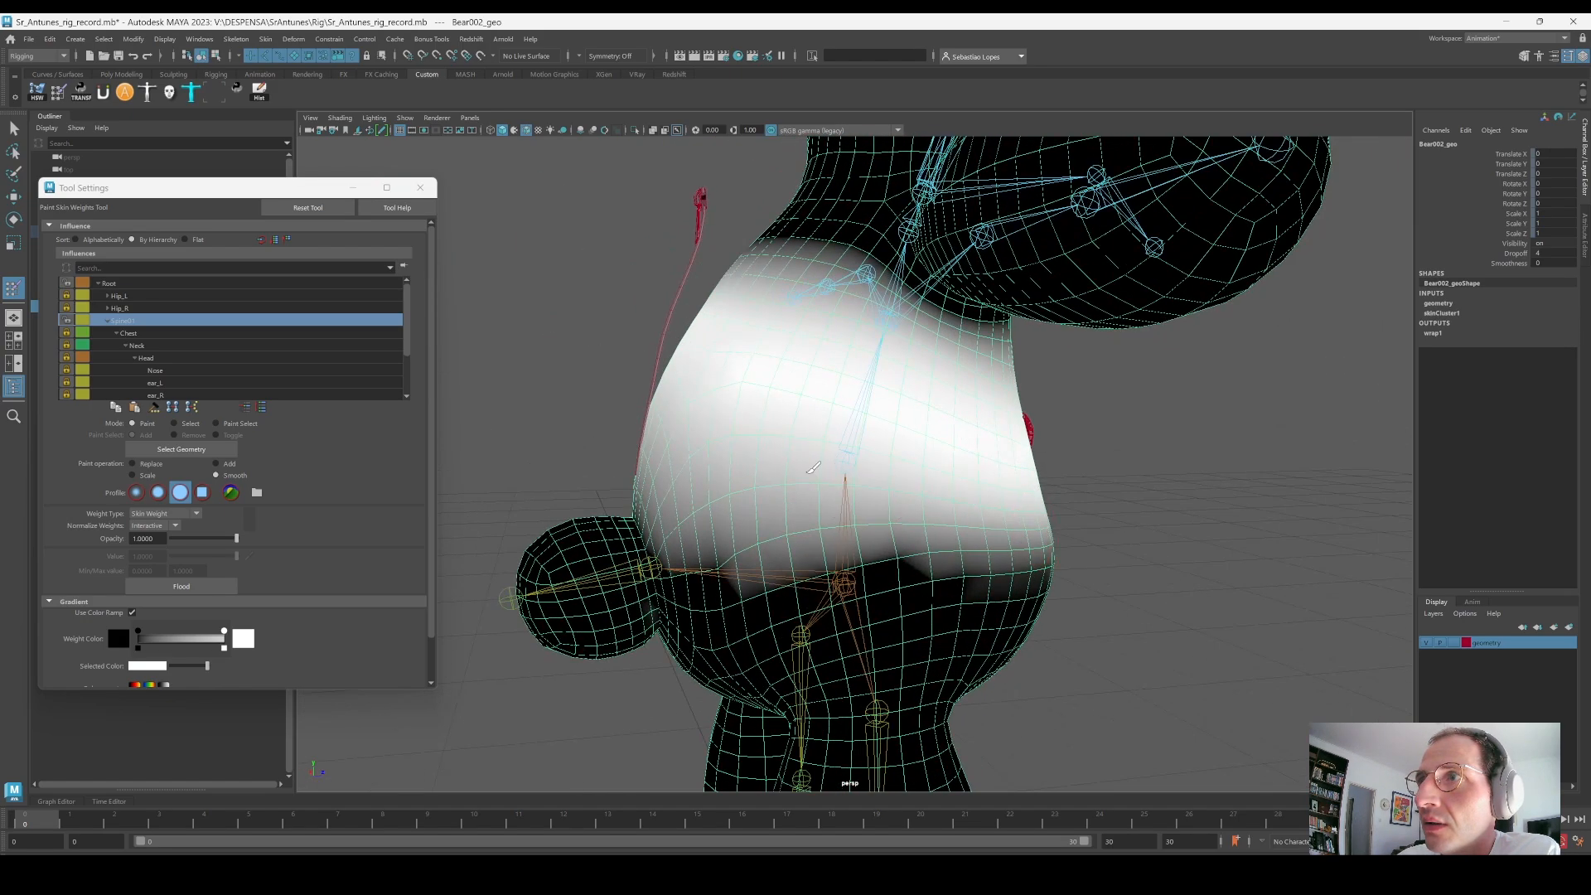
mouse_move(812, 468)
mouse_down()
mouse_move(826, 530)
mouse_move(754, 540)
mouse_move(738, 559)
mouse_move(771, 480)
mouse_move(674, 497)
mouse_move(1047, 519)
mouse_move(756, 473)
mouse_up()
mouse_move(919, 526)
mouse_down()
mouse_move(1026, 504)
mouse_move(960, 515)
mouse_move(998, 526)
mouse_up()
Step: Blend the remaining Spine01 weight edge around the belly and flanks into a softer falloff
alt+drag(655, 485, 712, 476)
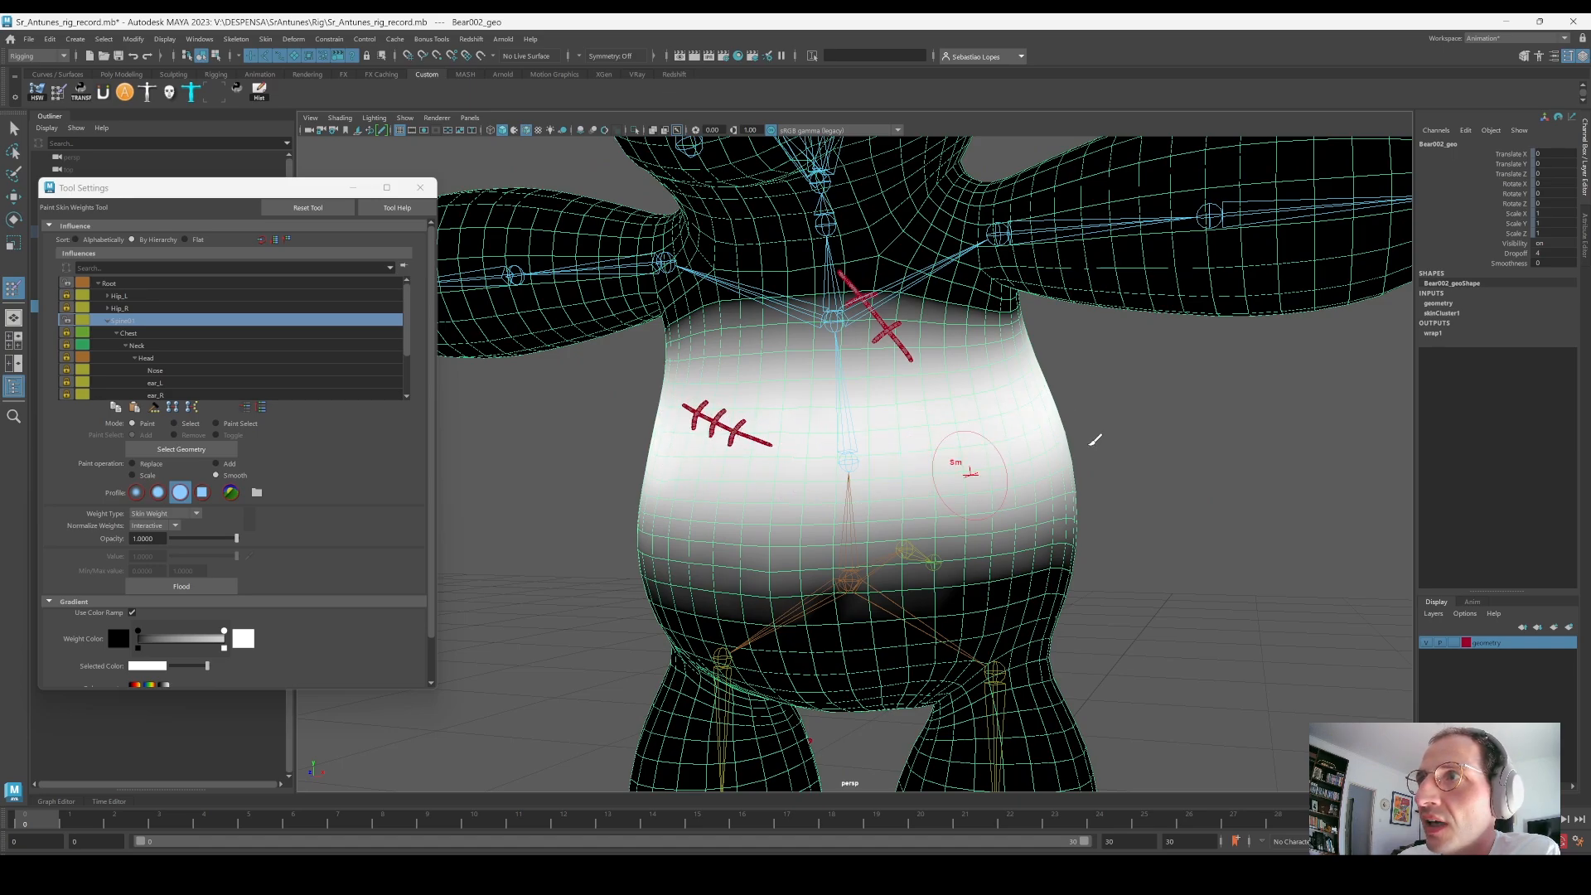
alt+drag(897, 501, 839, 466)
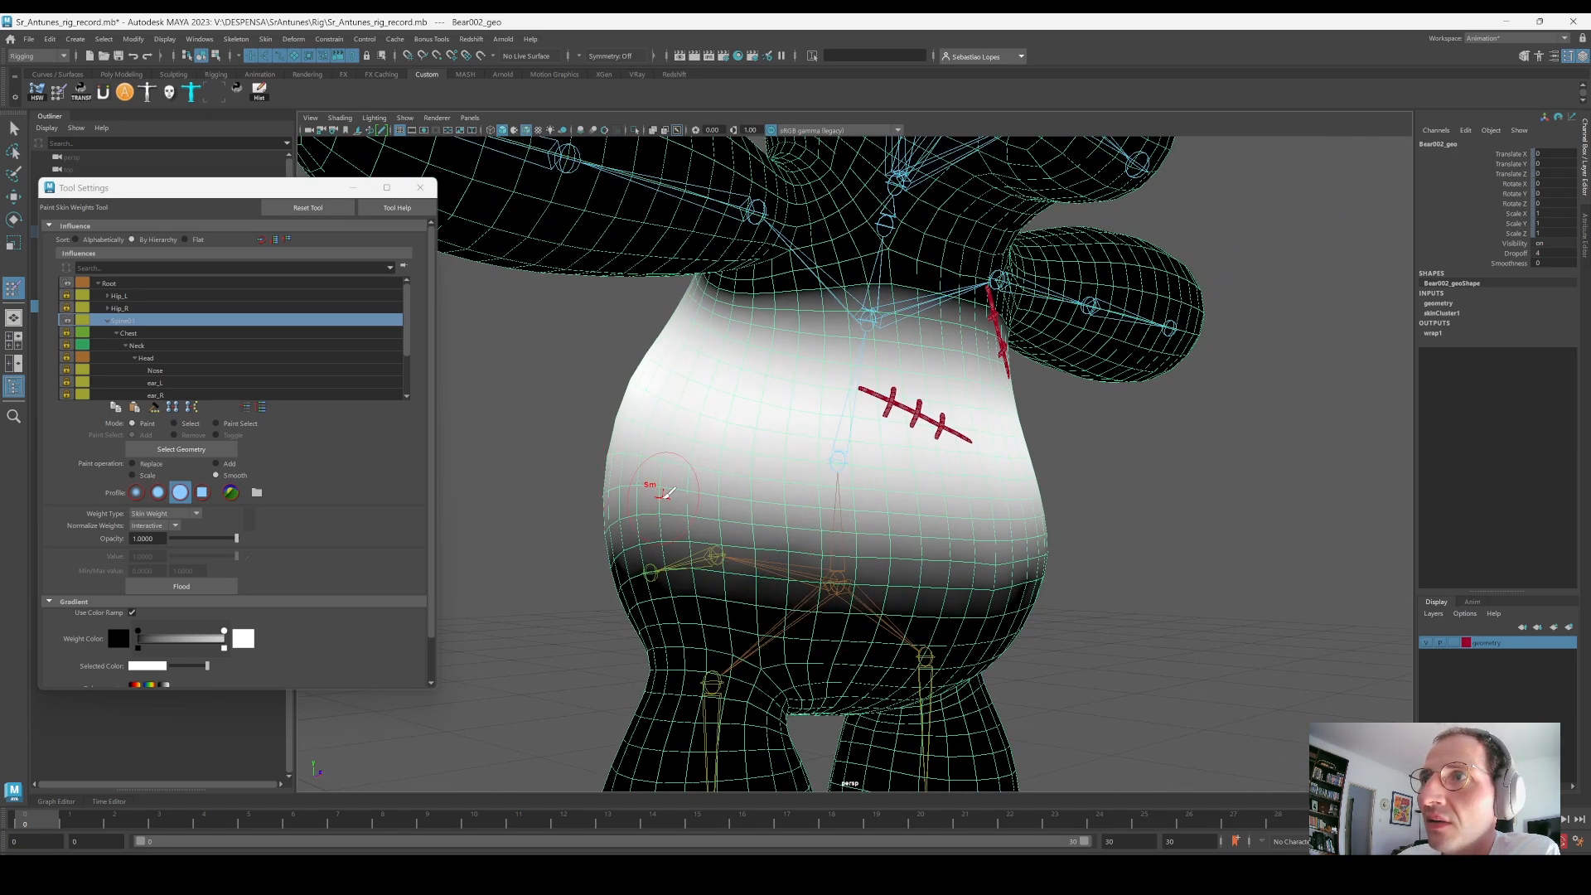
alt+drag(980, 527, 877, 523)
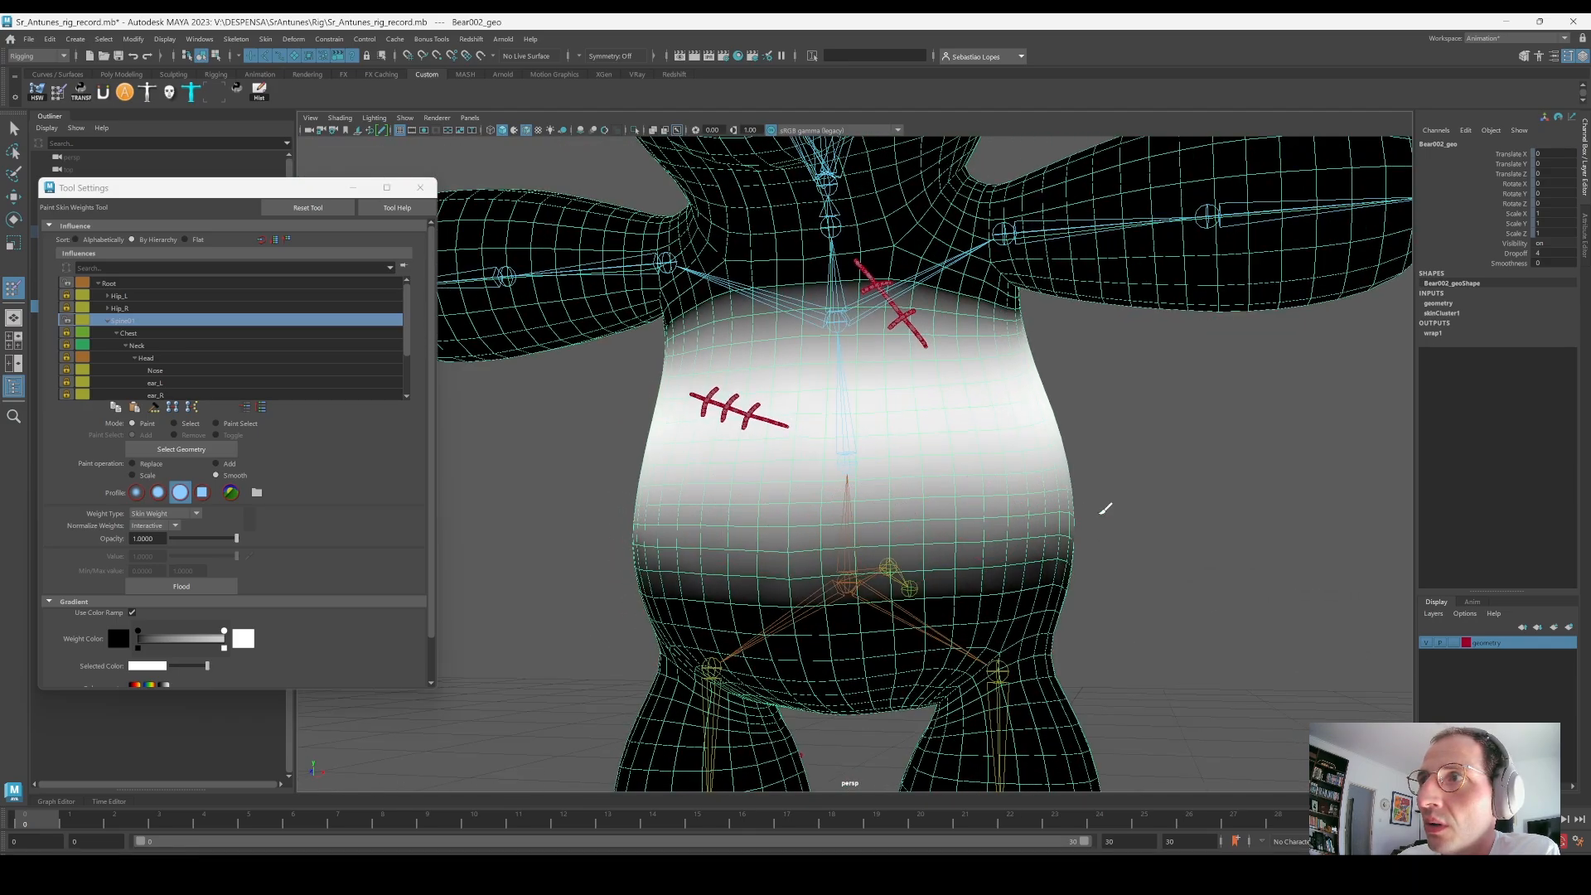
alt+drag(1131, 495, 804, 505)
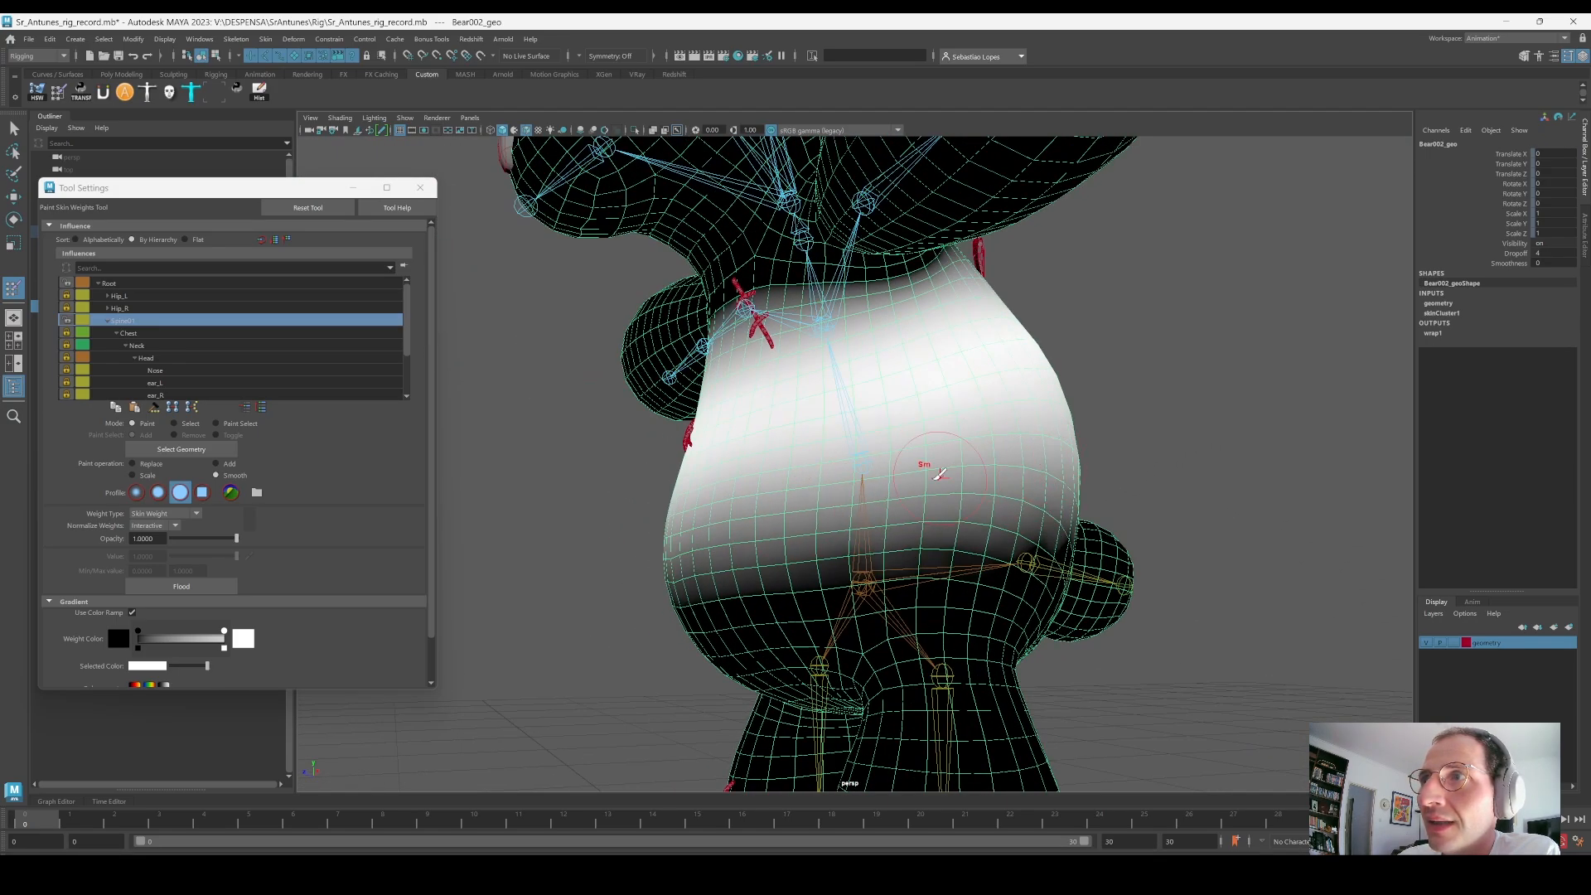
alt+drag(938, 473, 870, 489)
Step: Leave weight painting, select the Spine01 joint and reset its Rotate X to 0
scroll(756, 504, down, 3)
click(17, 126)
mouse_move(647, 338)
alt+mouse_down()
mouse_move(842, 489)
mouse_move(863, 461)
alt+mouse_up()
click(853, 439)
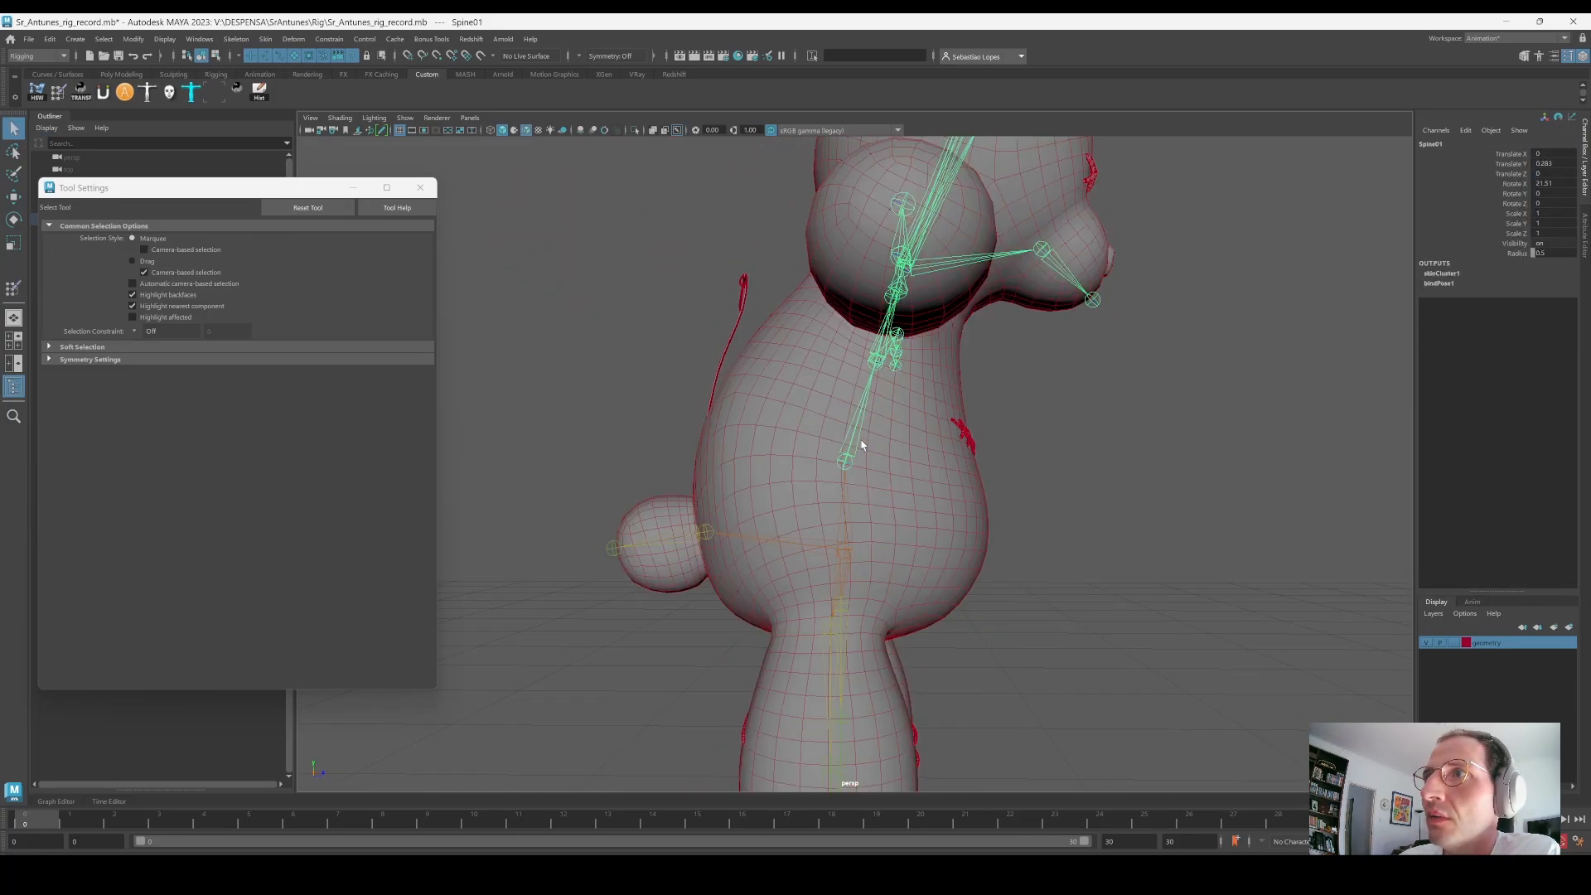
alt+drag(704, 319, 761, 338)
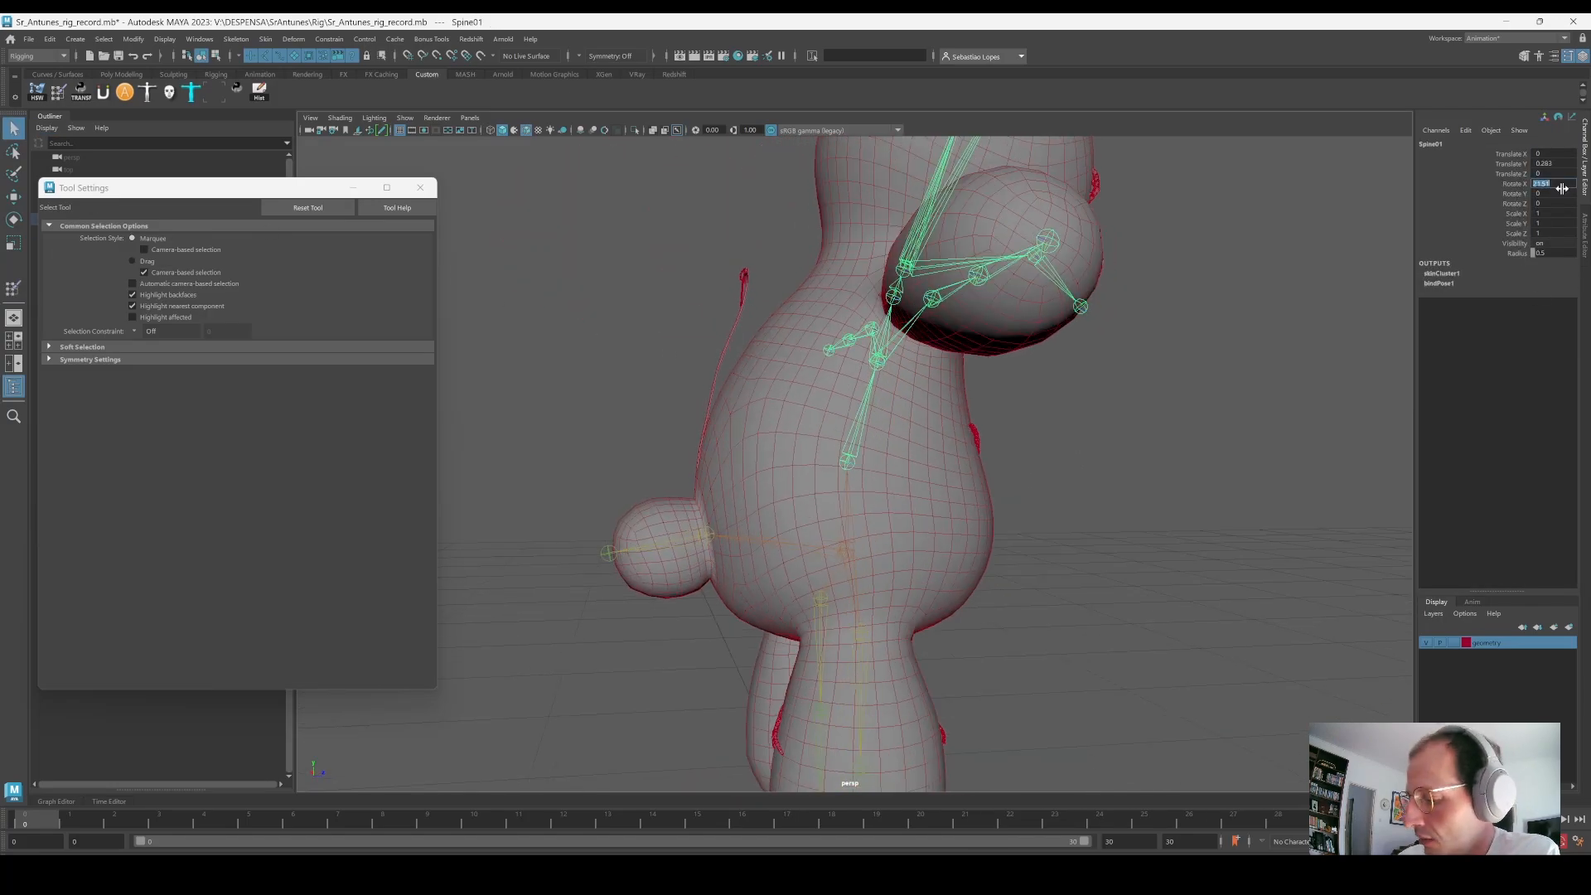
text(0)
key(Return)
Step: Examine the zipper pull Zipper_geo and the zipper strip along the bear's back up close
alt+drag(673, 342, 916, 282)
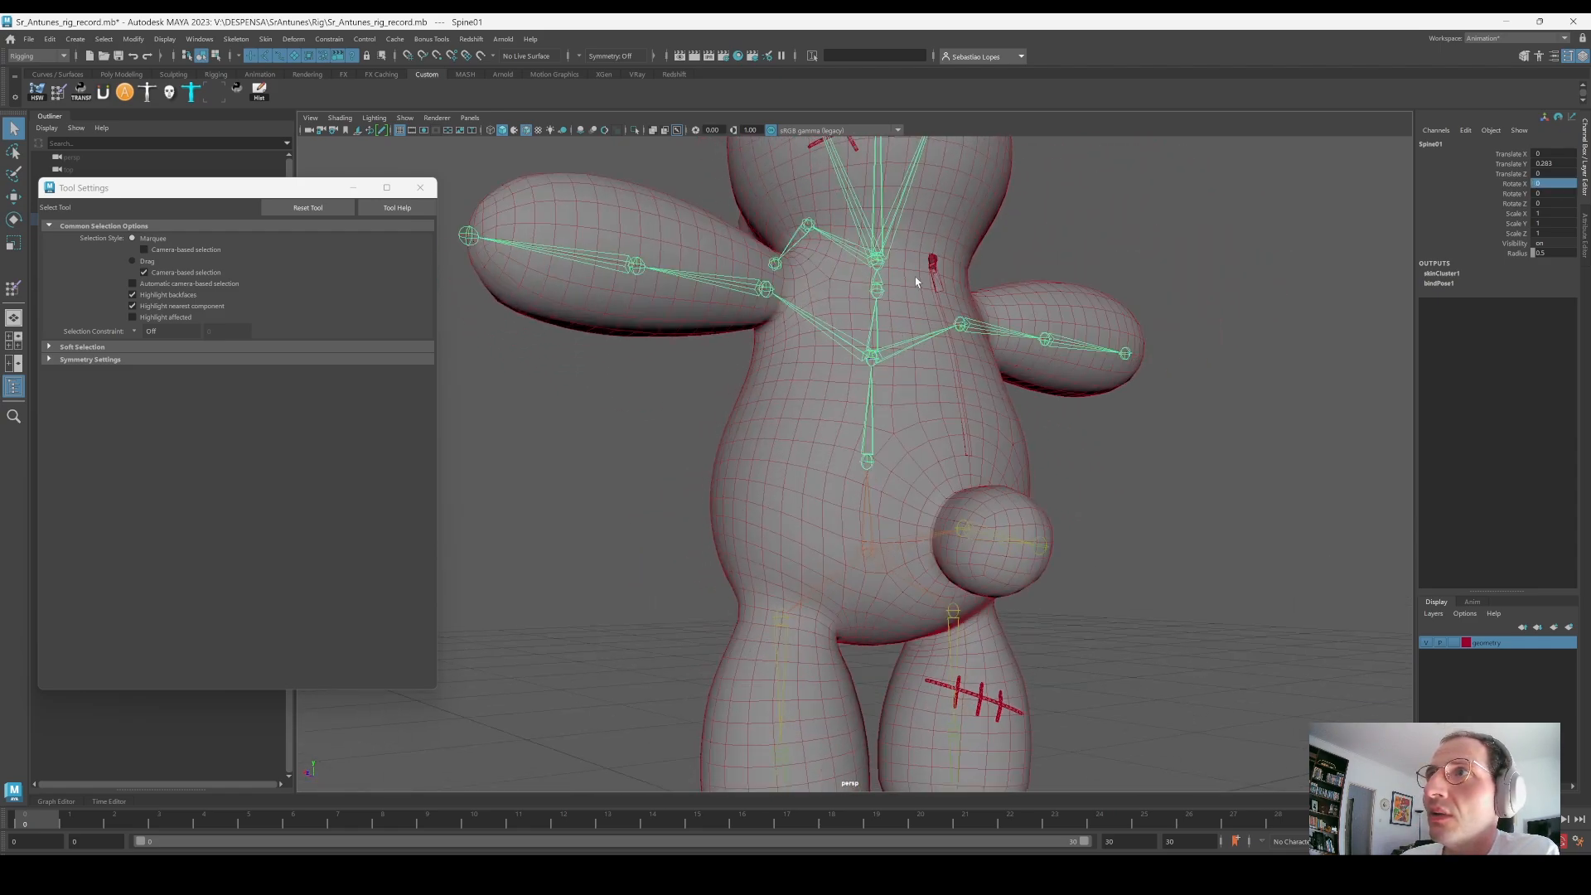
click(934, 273)
scroll(941, 277, up, 3)
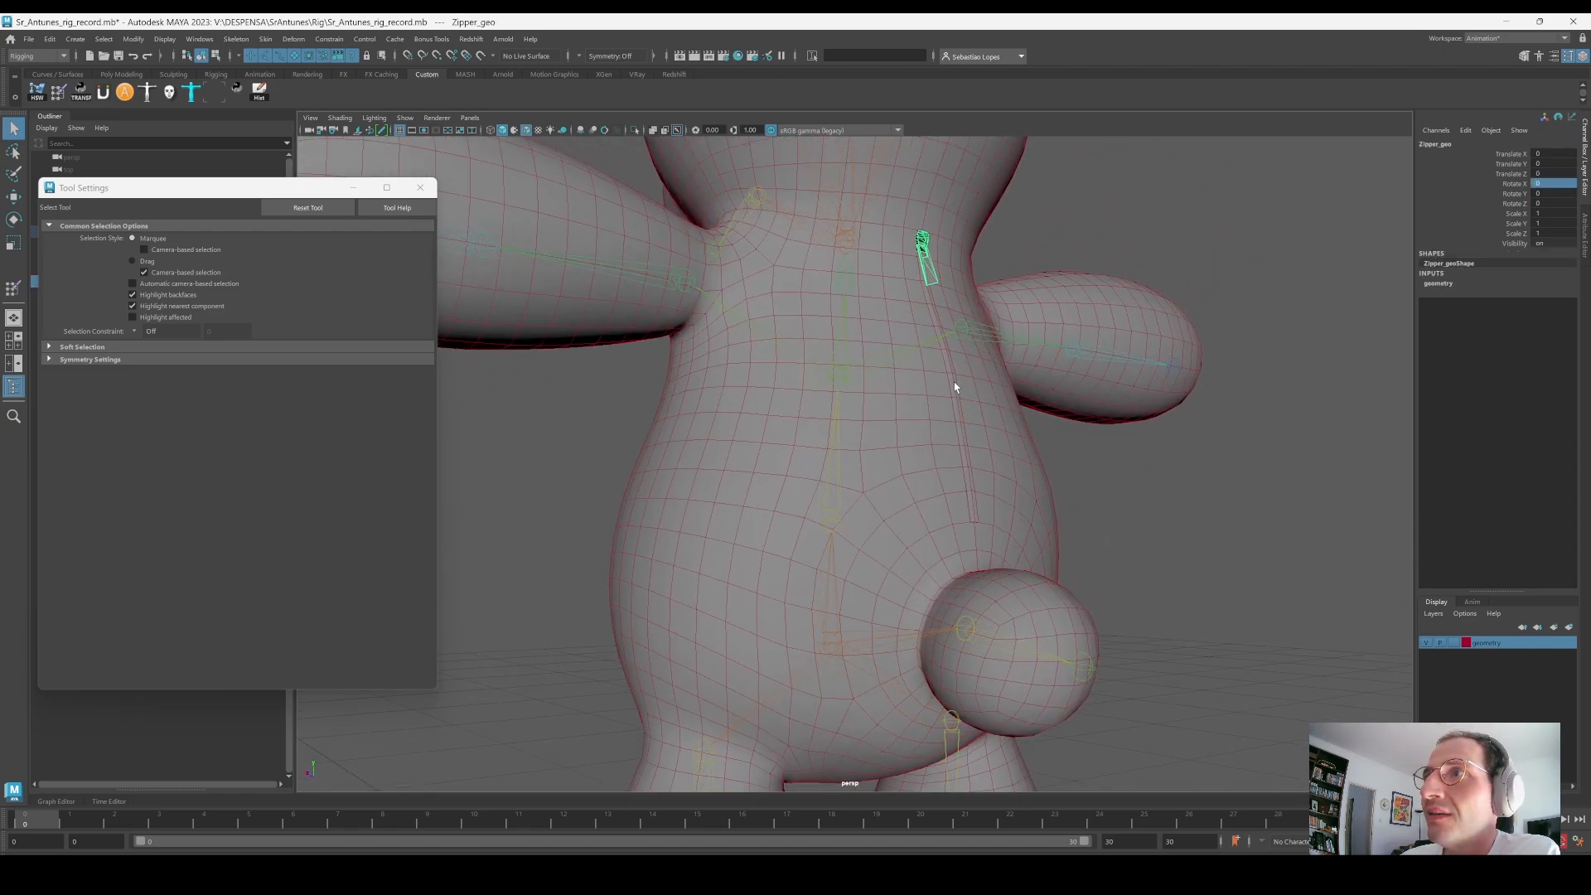
click(954, 387)
alt+drag(955, 387, 1015, 497)
click(879, 363)
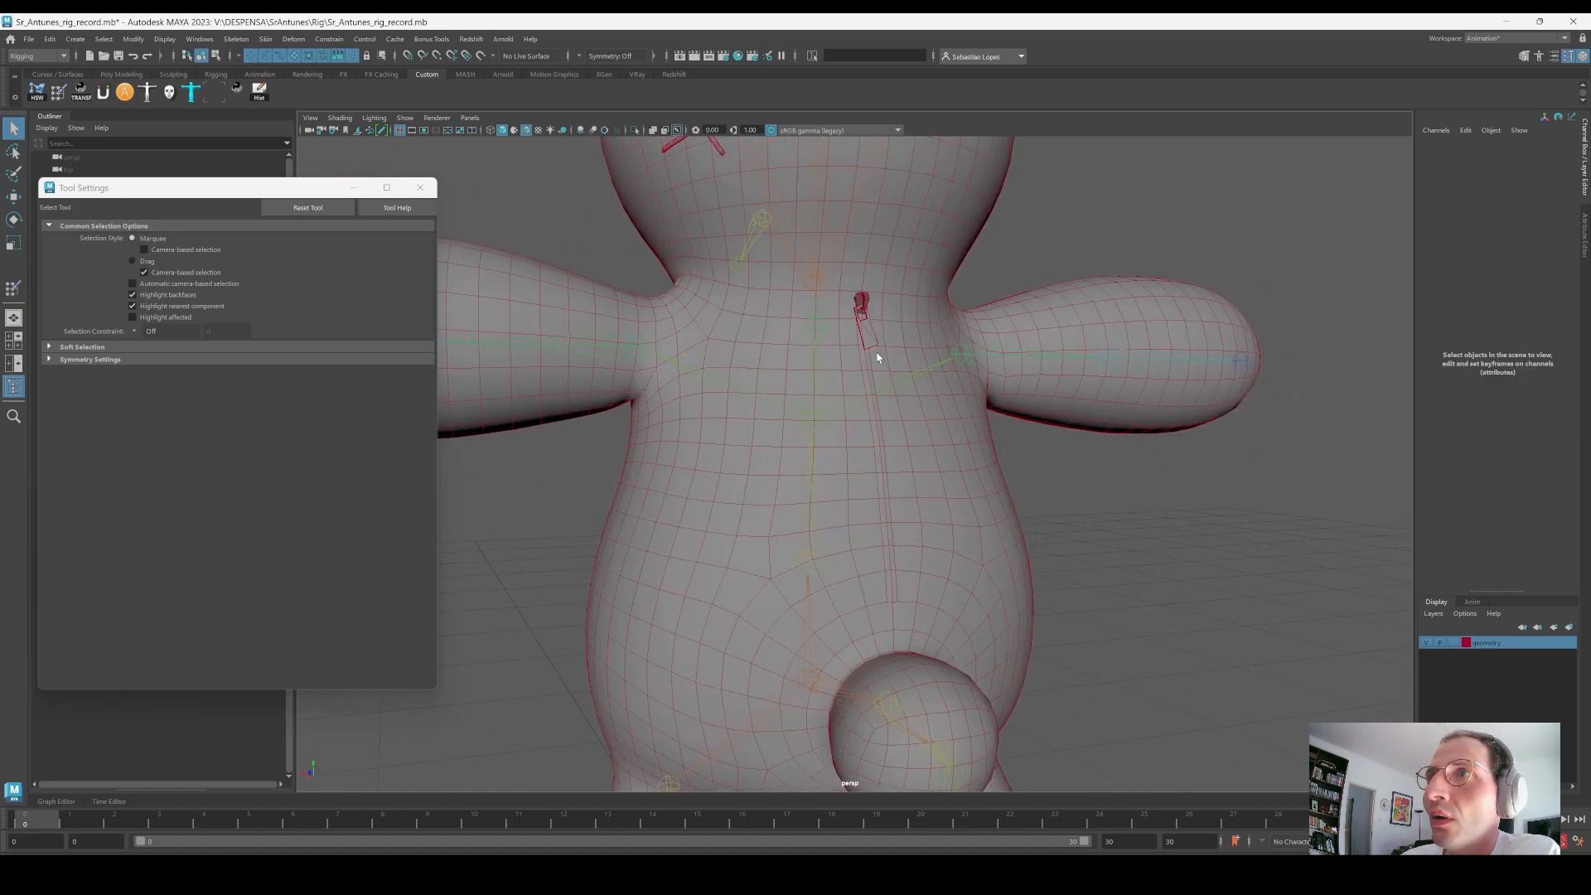
alt+drag(878, 358, 890, 343)
click(891, 328)
alt+right_drag(893, 328, 1228, 301)
alt+middle_drag(1229, 302, 1074, 479)
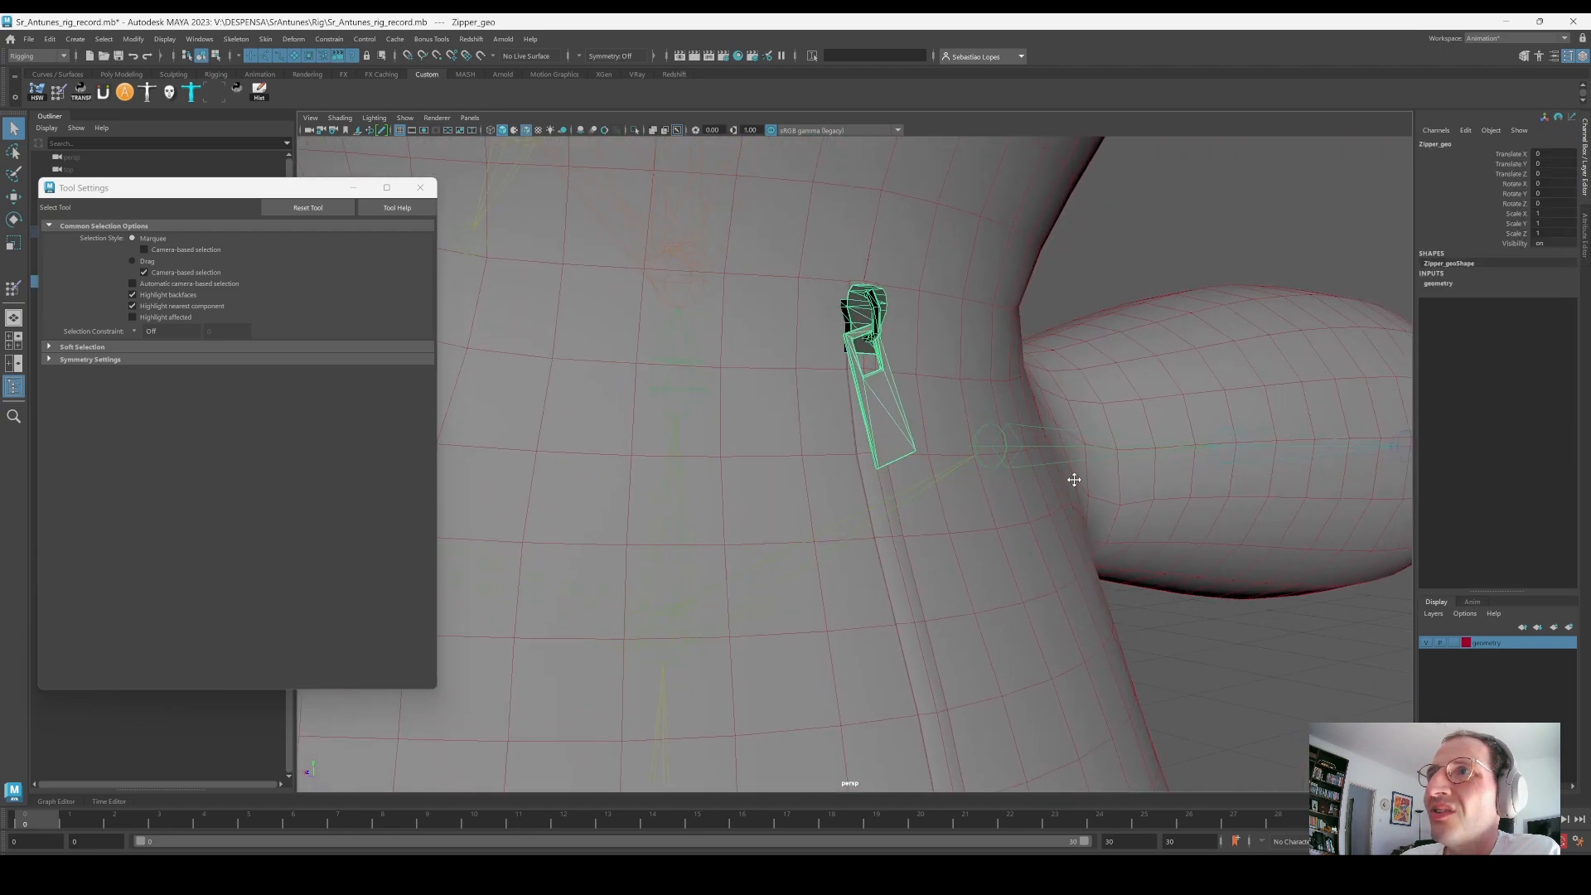
alt+middle_drag(1001, 581, 1041, 420)
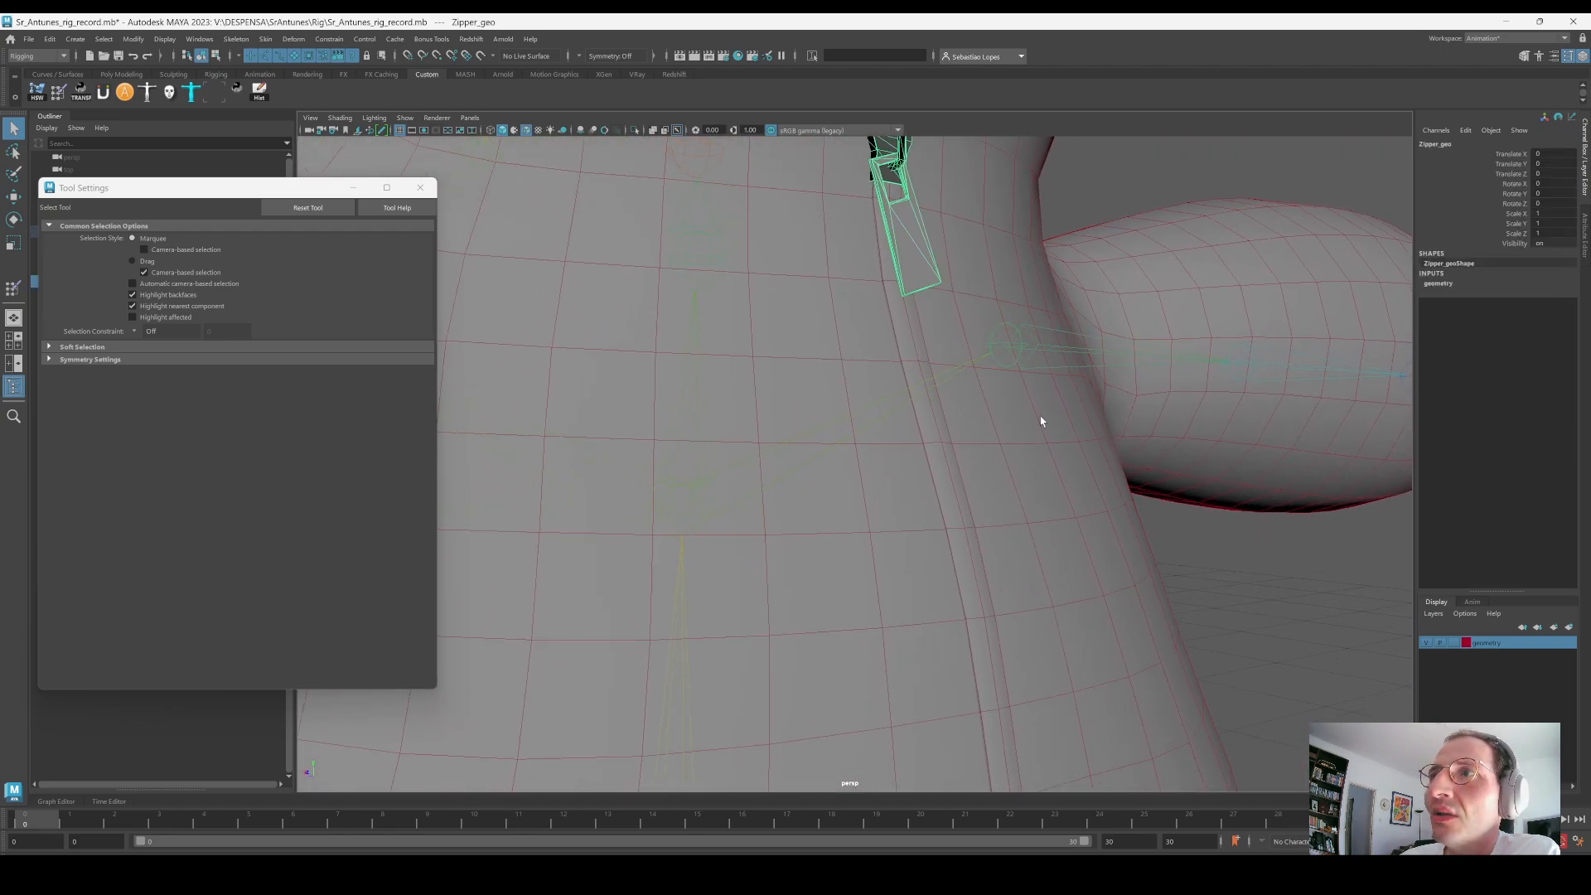
alt+right_drag(1040, 419, 930, 475)
alt+middle_drag(930, 476, 939, 445)
click(929, 492)
click(888, 464)
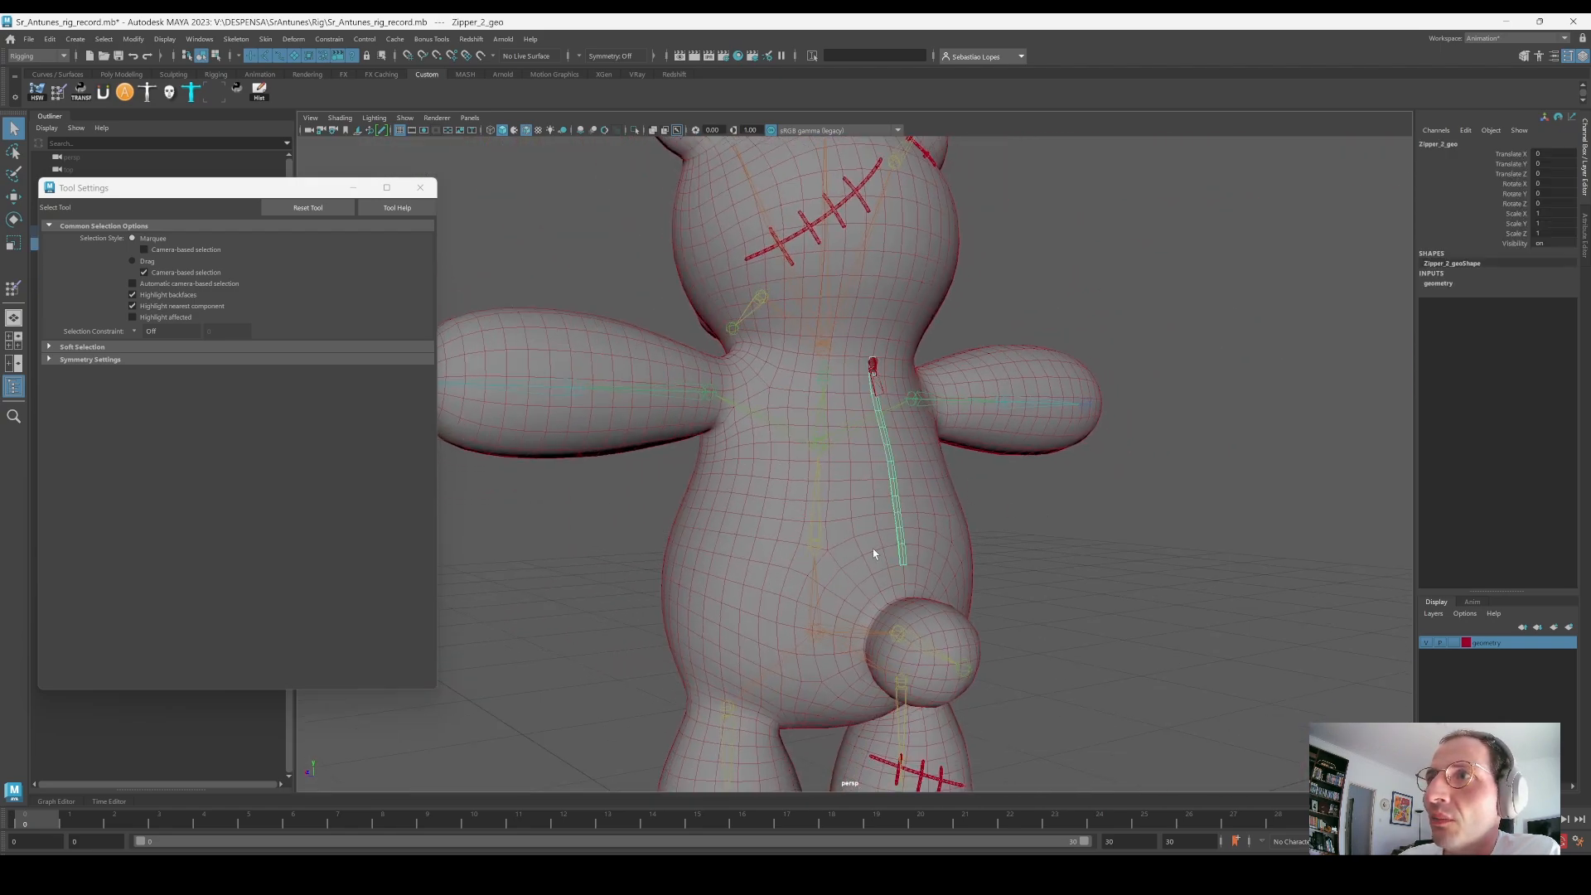
alt+drag(873, 550, 832, 580)
click(821, 567)
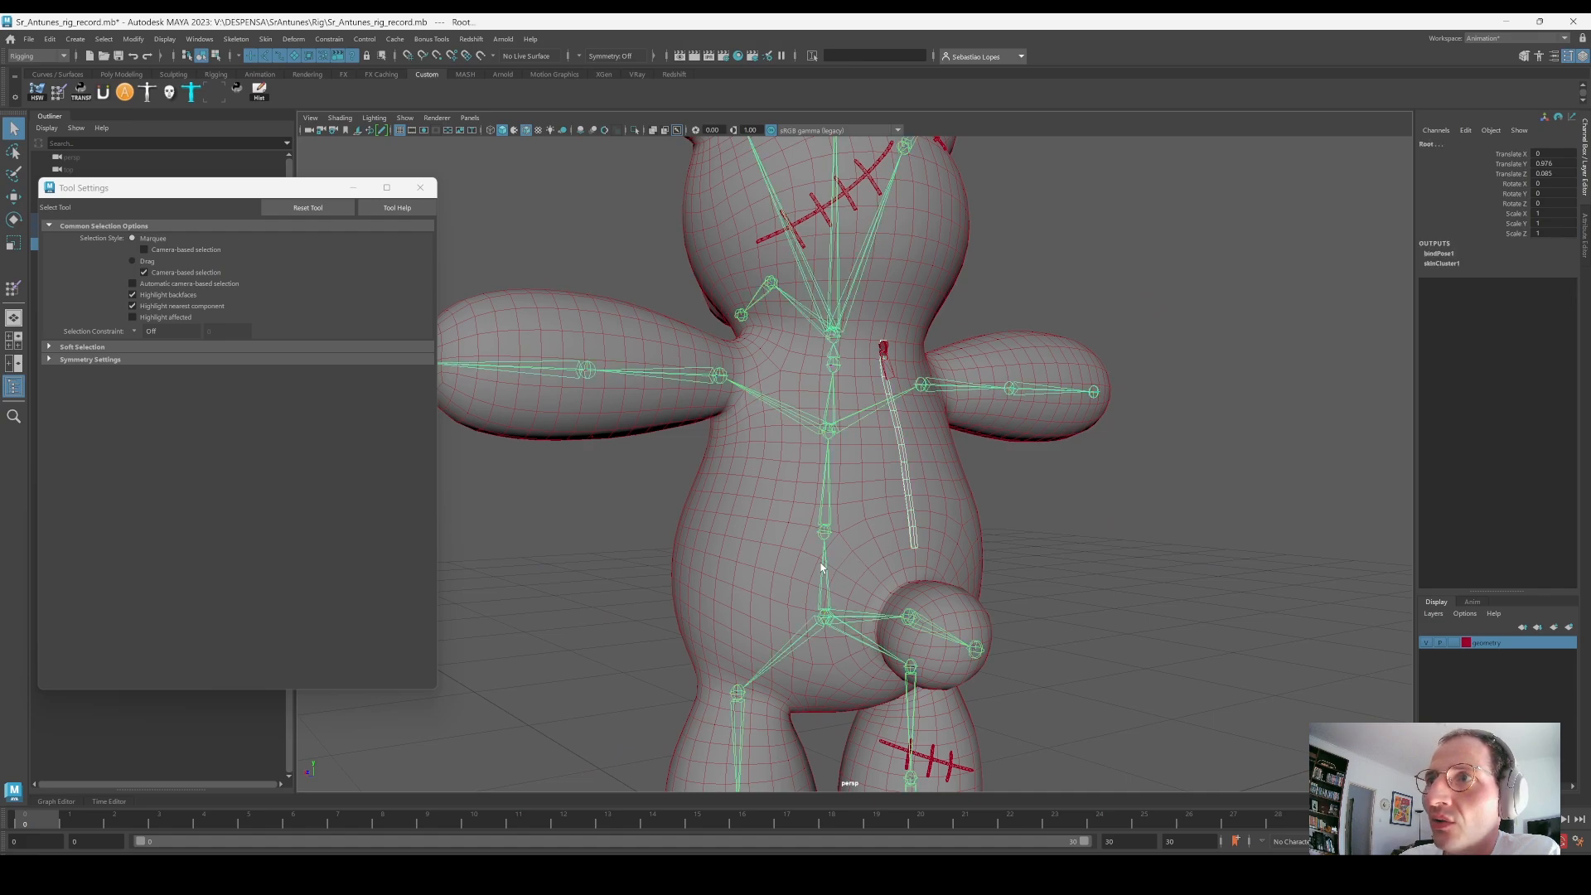
click(832, 531)
click(834, 409)
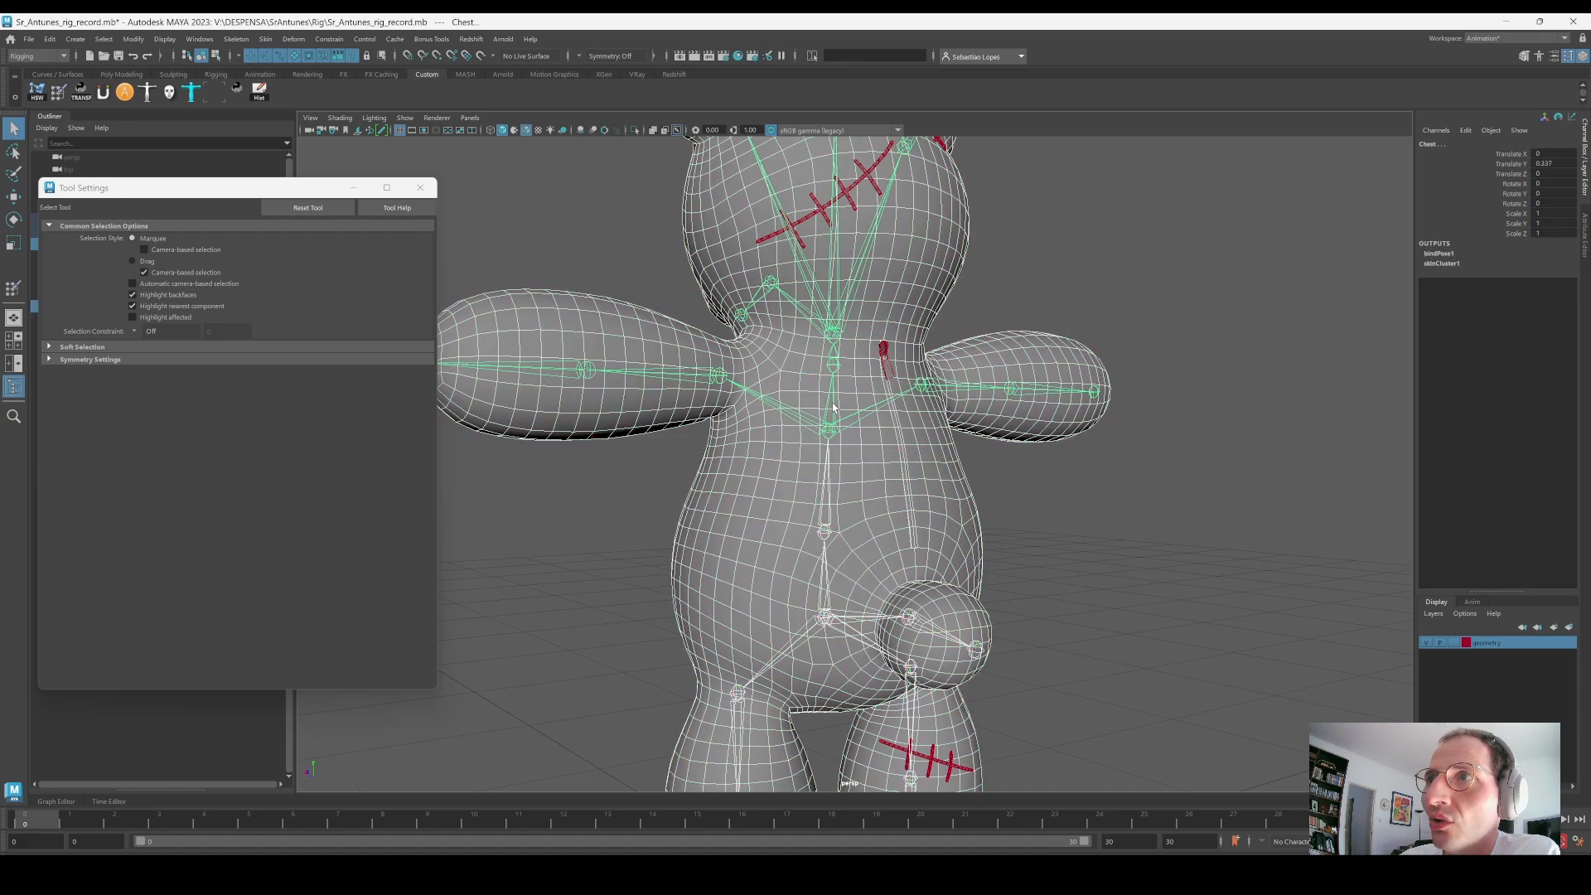
alt+middle_drag(881, 396, 877, 427)
alt+right_drag(876, 427, 886, 423)
click(824, 394)
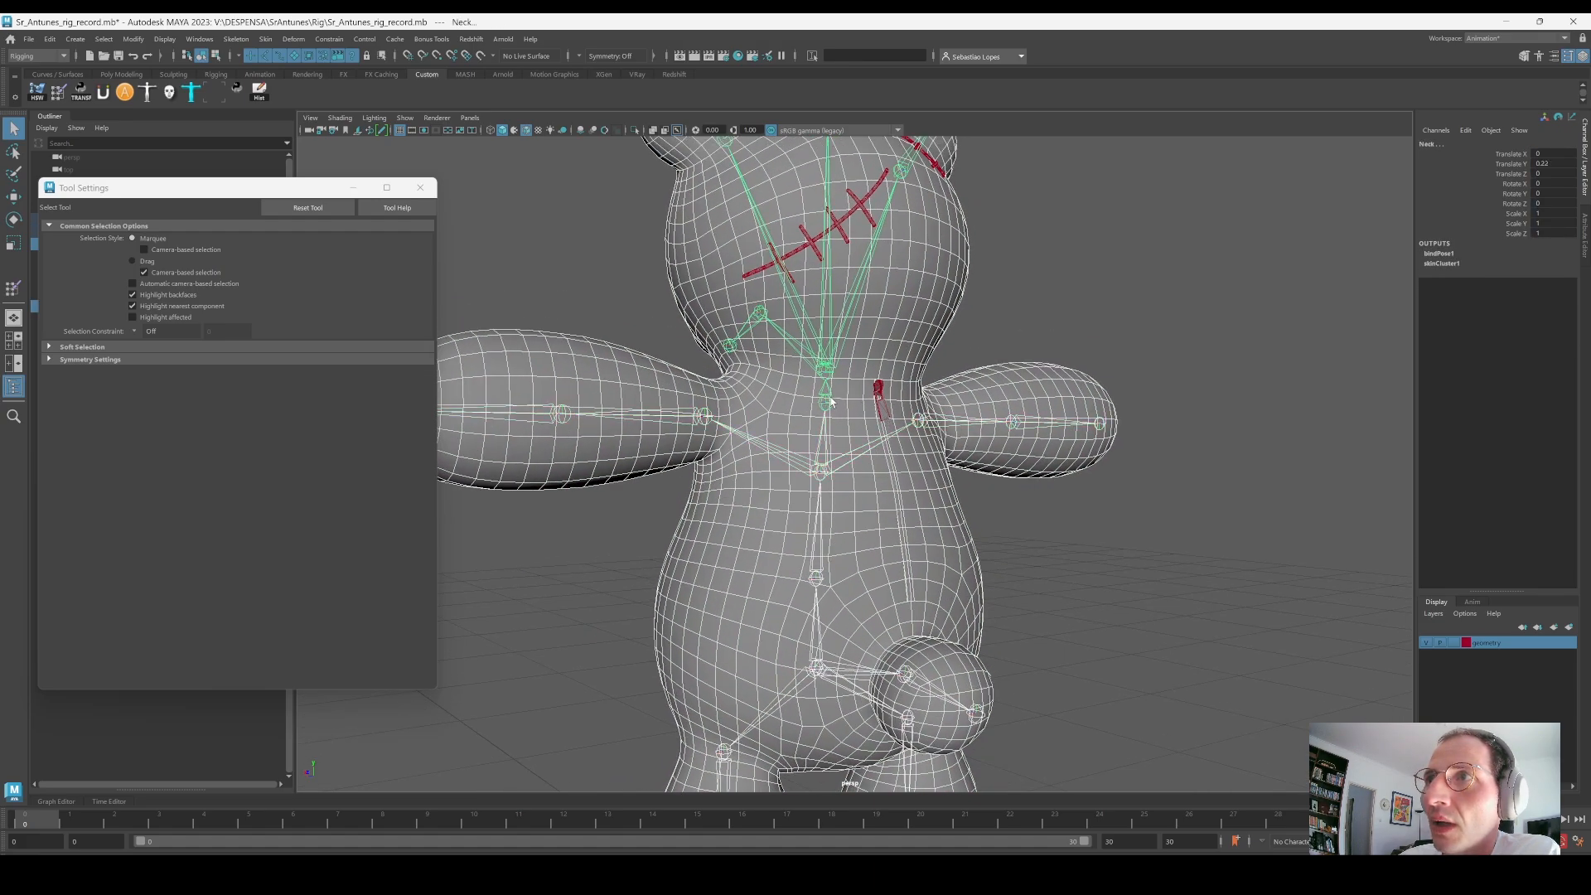
alt+drag(831, 397, 889, 477)
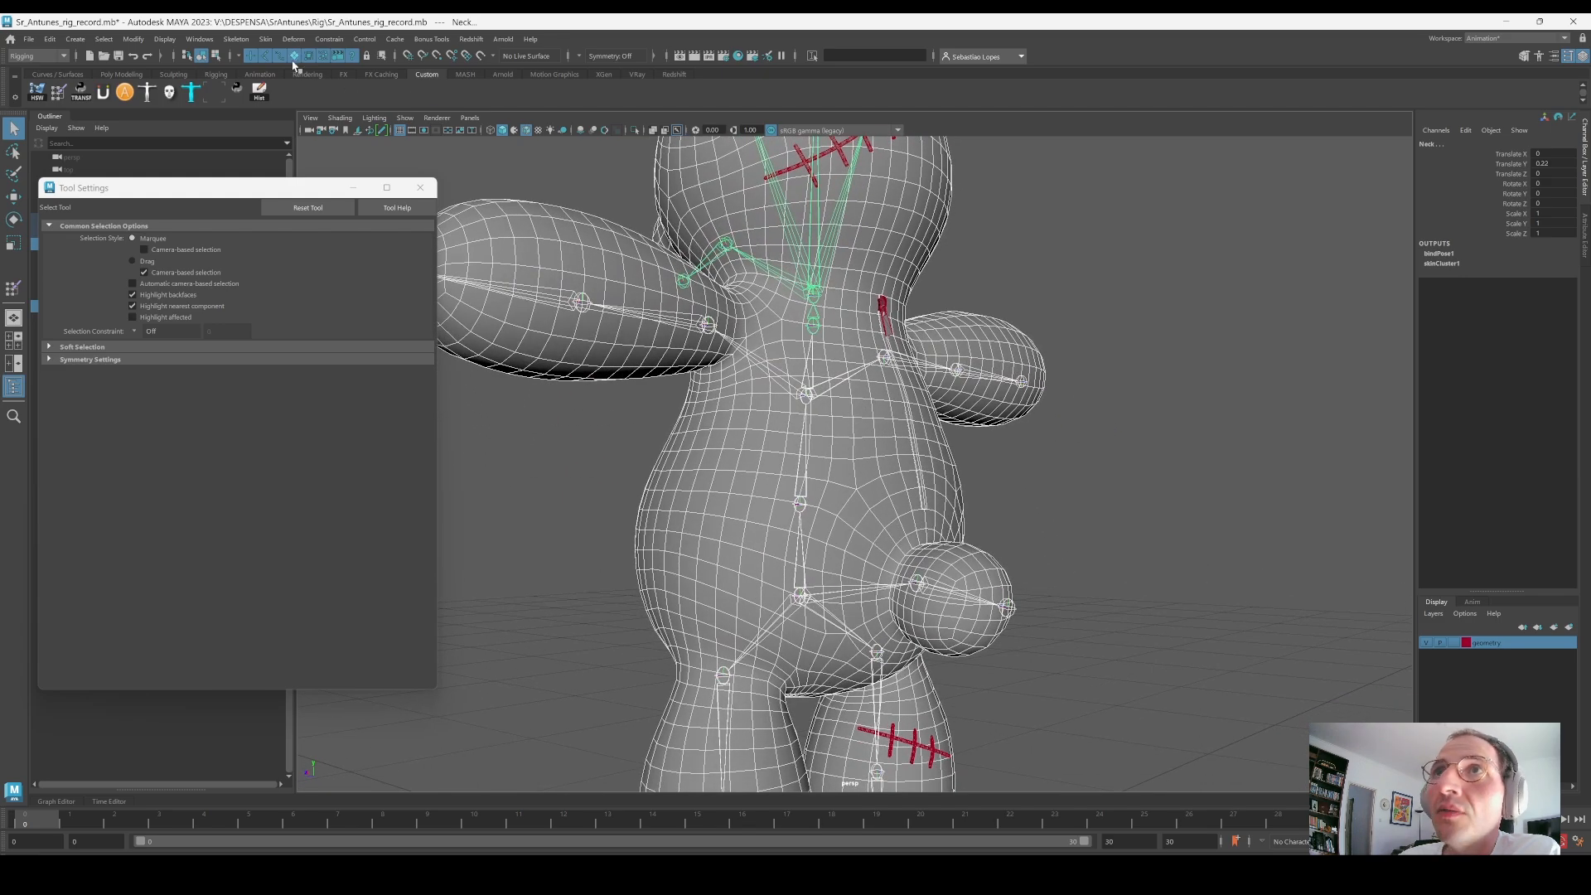
click(262, 41)
click(1068, 406)
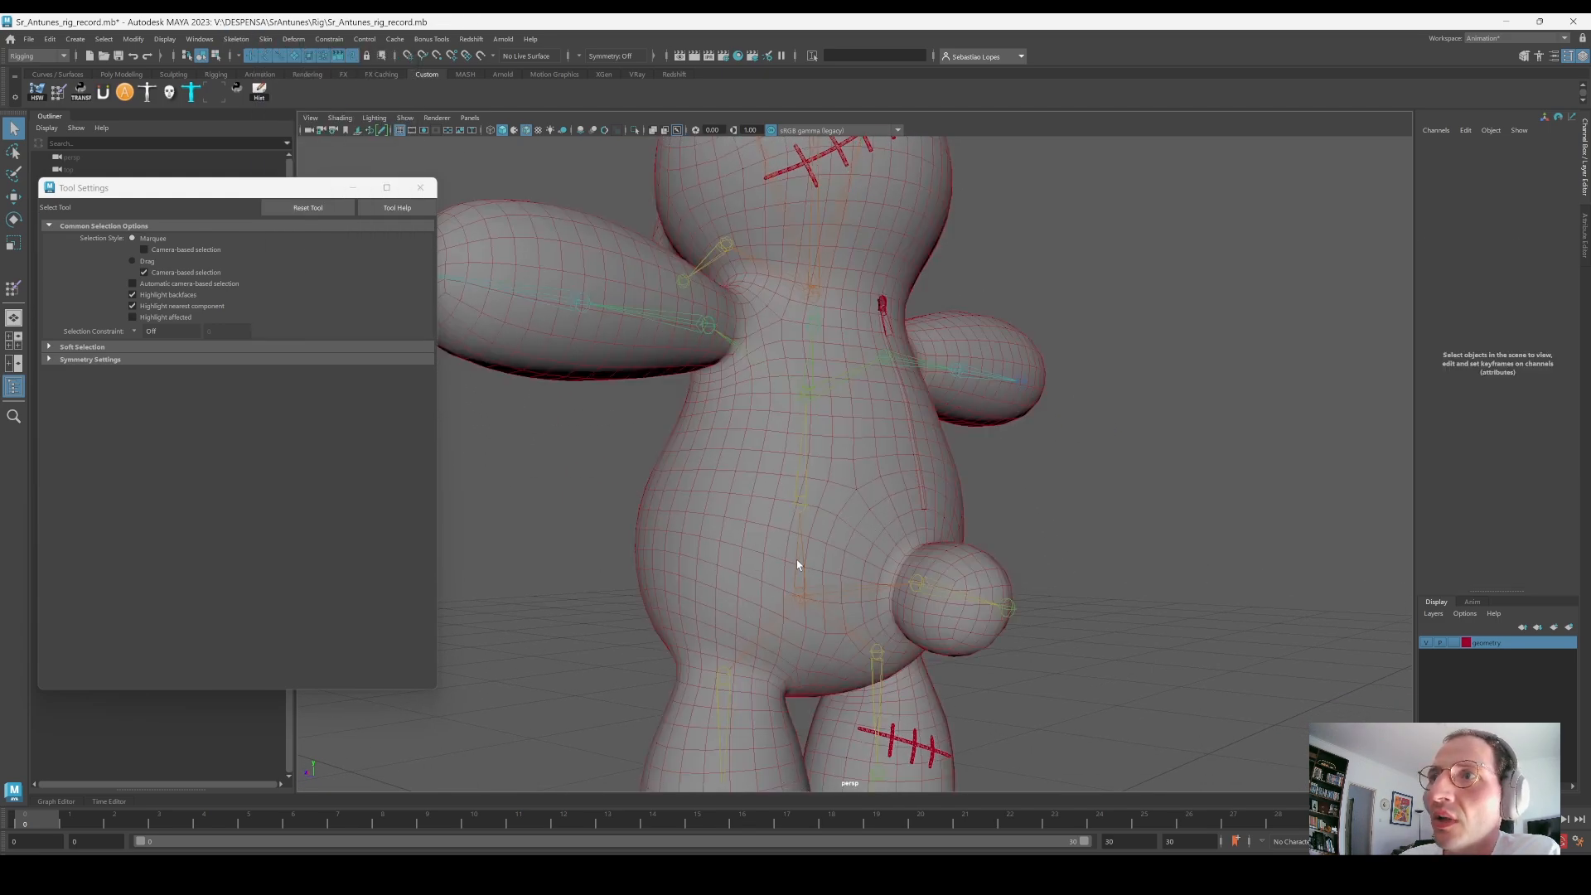
Step: Bind the zipper strip and zipper pull to the Root, Spine01, Chest and Neck joints with Bind Skin
click(802, 539)
click(801, 593)
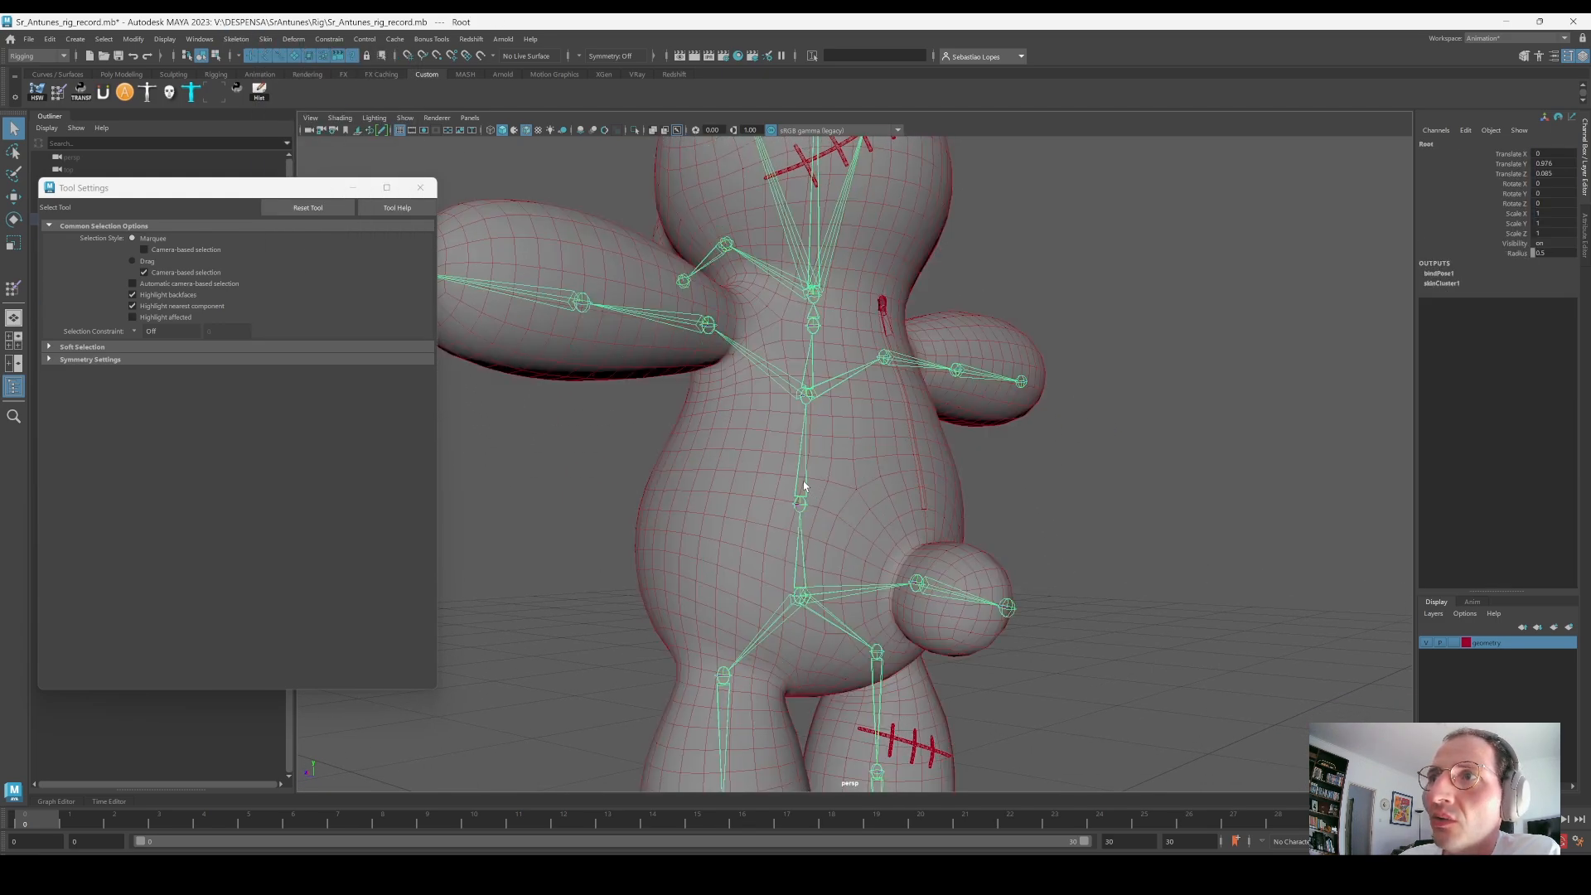
click(808, 478)
click(814, 380)
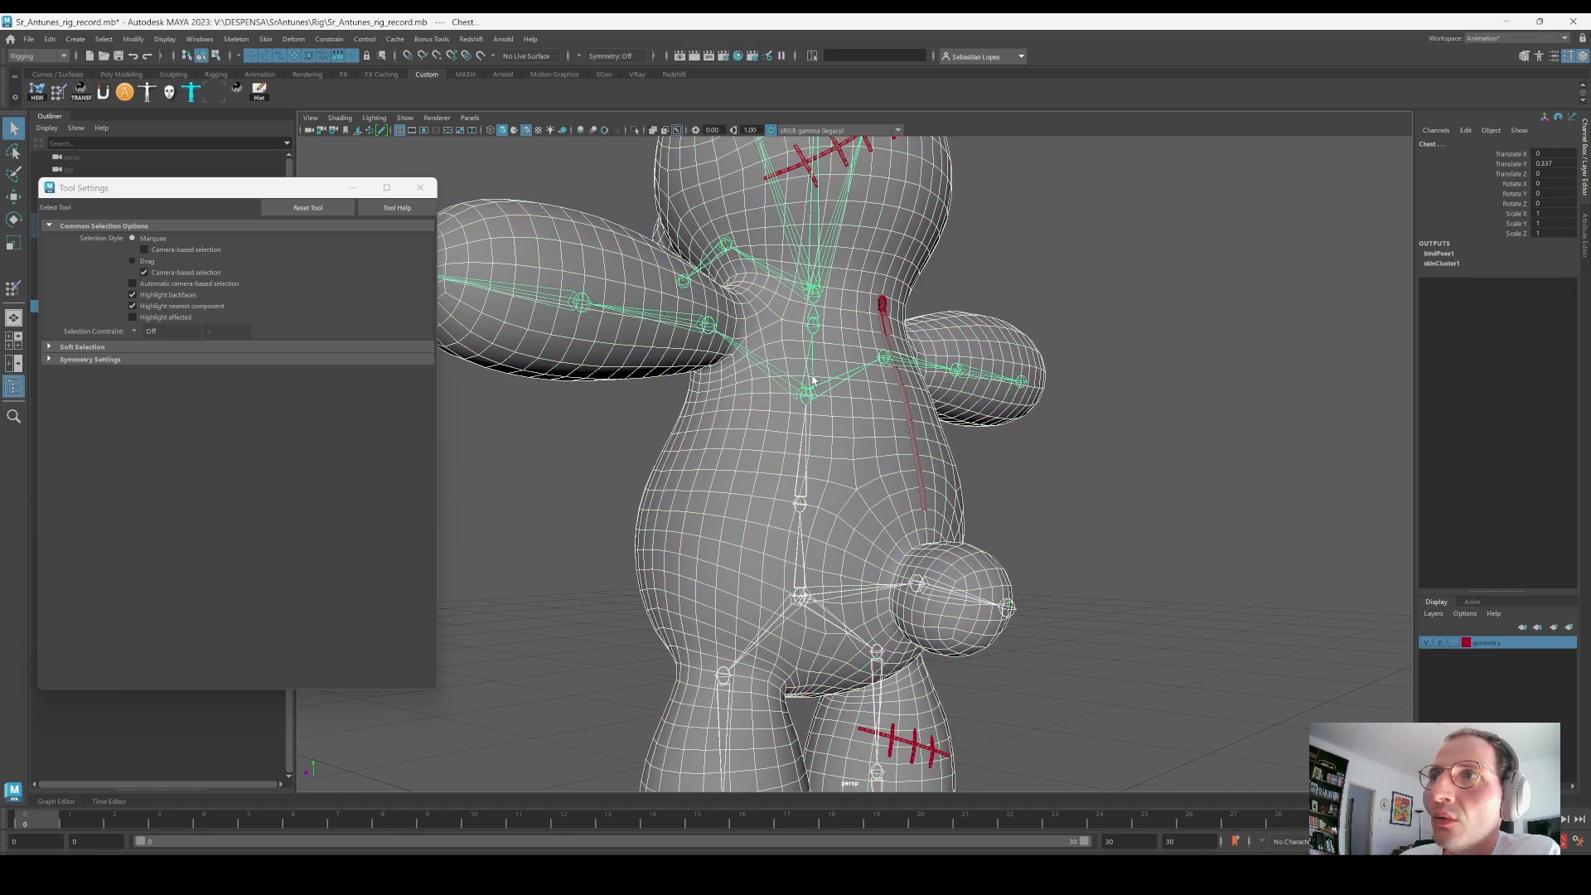
click(816, 320)
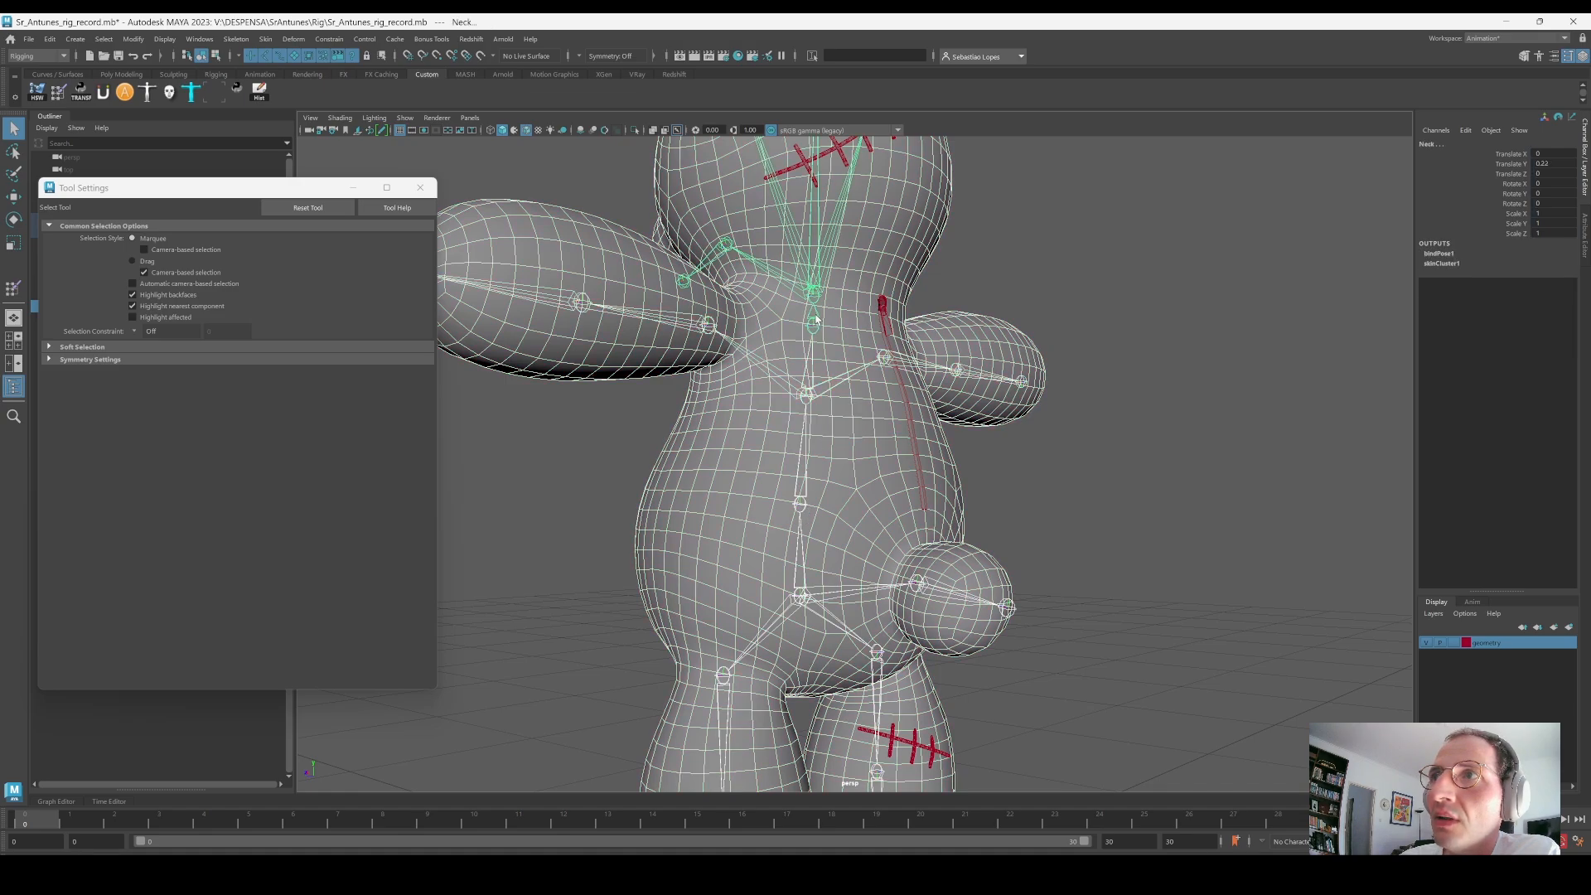
click(908, 422)
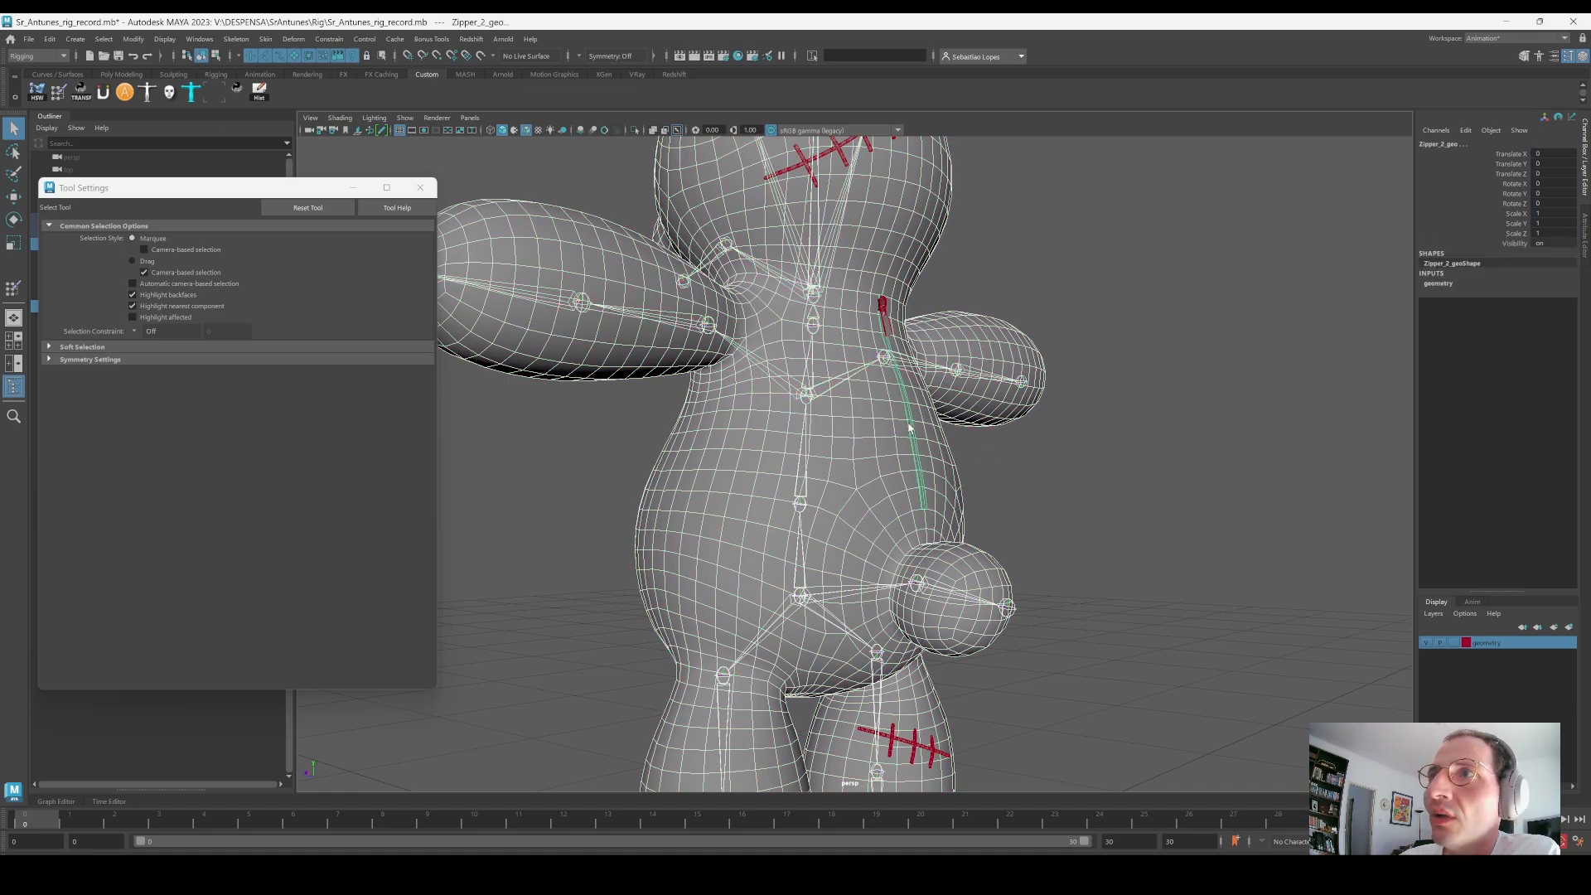
click(882, 304)
click(262, 42)
click(286, 73)
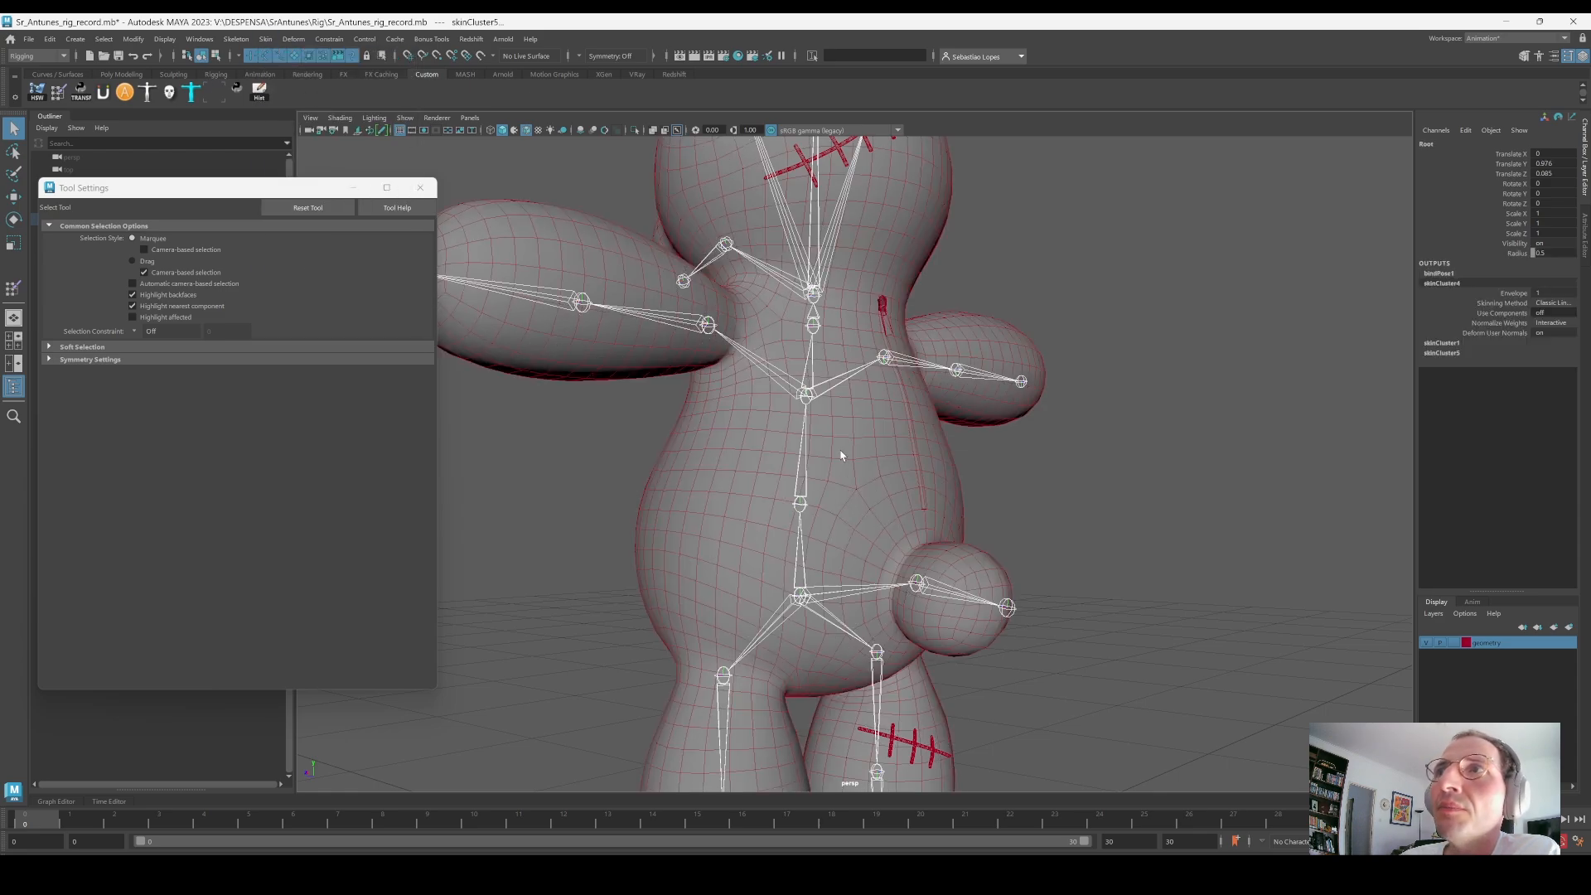
click(1056, 300)
alt+drag(893, 352, 818, 420)
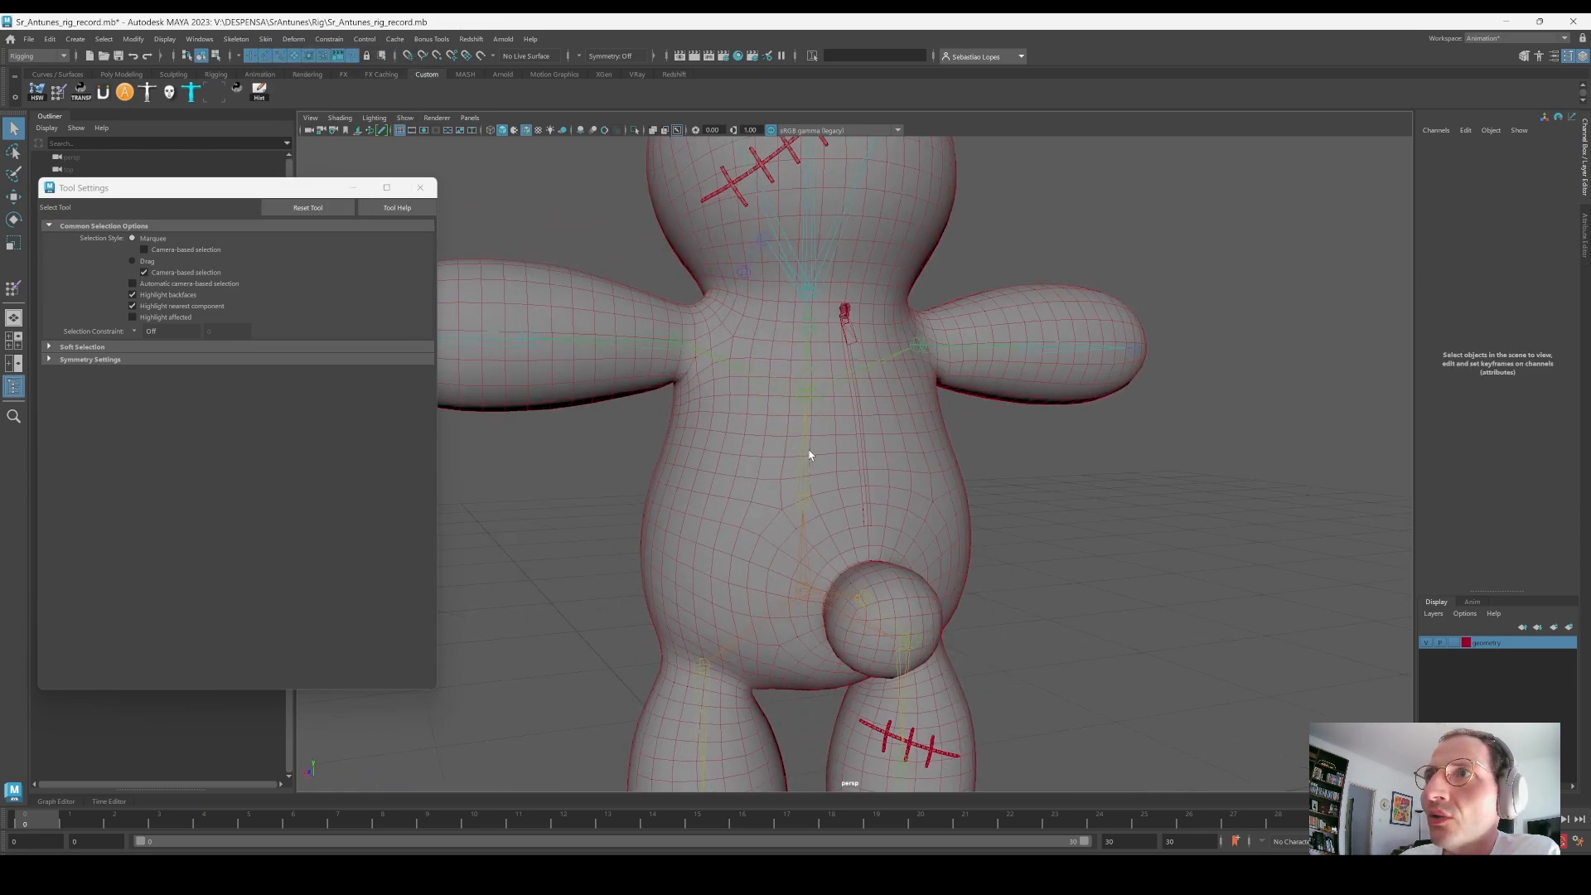
Step: Rotate the Spine01 joint to test how the bound zipper follows the back, and undo the rotation
click(809, 452)
key(e)
drag(827, 498, 719, 484)
key(ctrl+z)
alt+right_drag(845, 497, 912, 465)
alt+drag(1043, 495, 1079, 502)
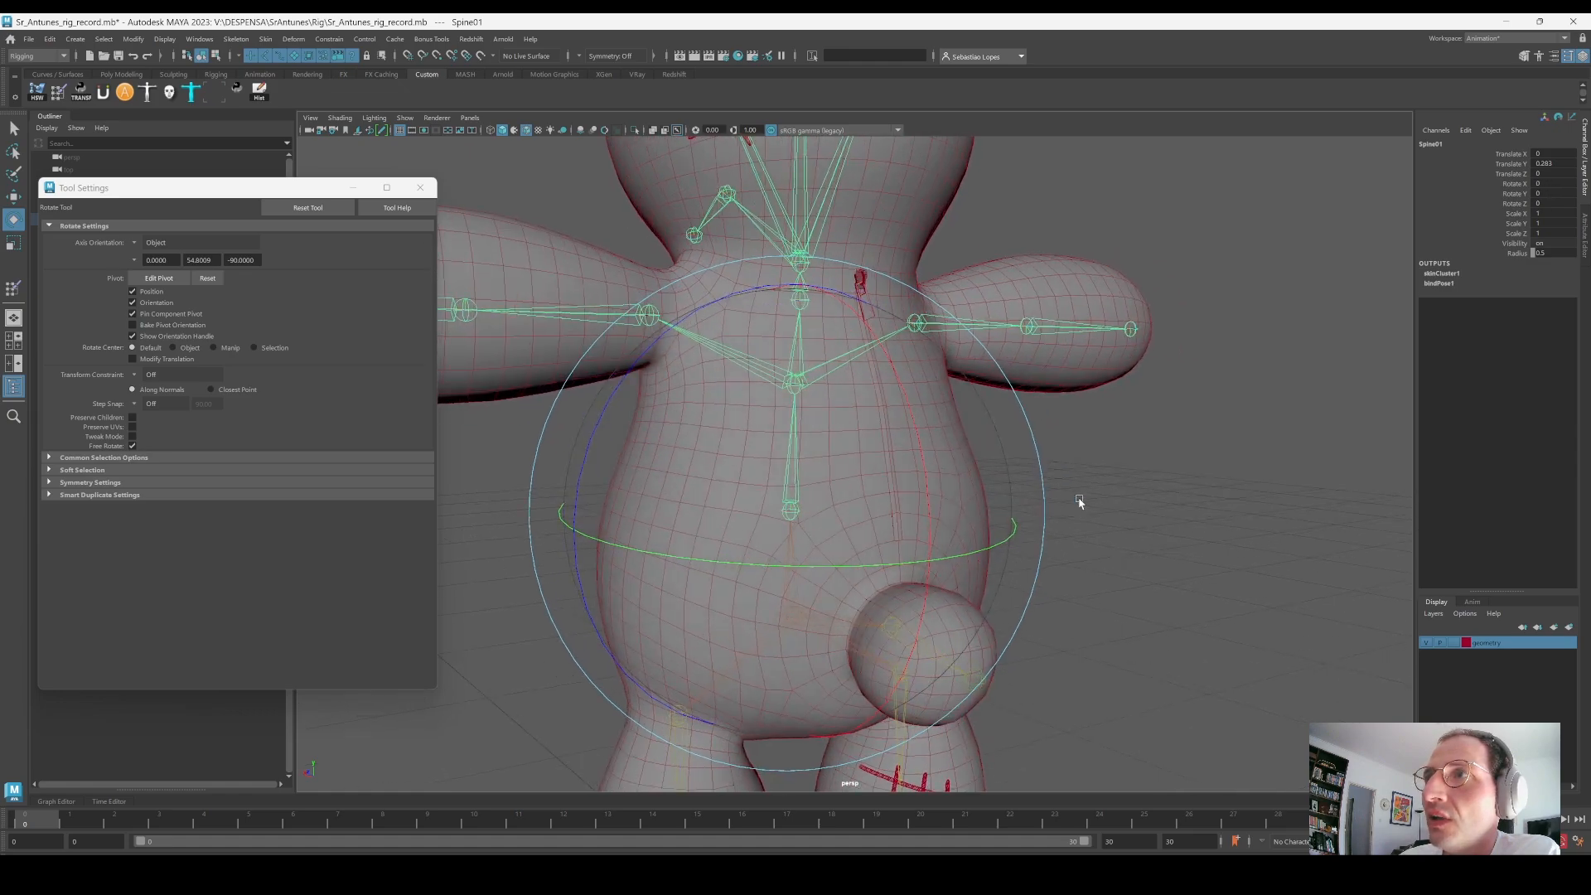
key(q)
Step: Copy the skin weights from the bear body Bear002_geo to the zipper strip Zipper_2_geo
click(1079, 502)
click(896, 445)
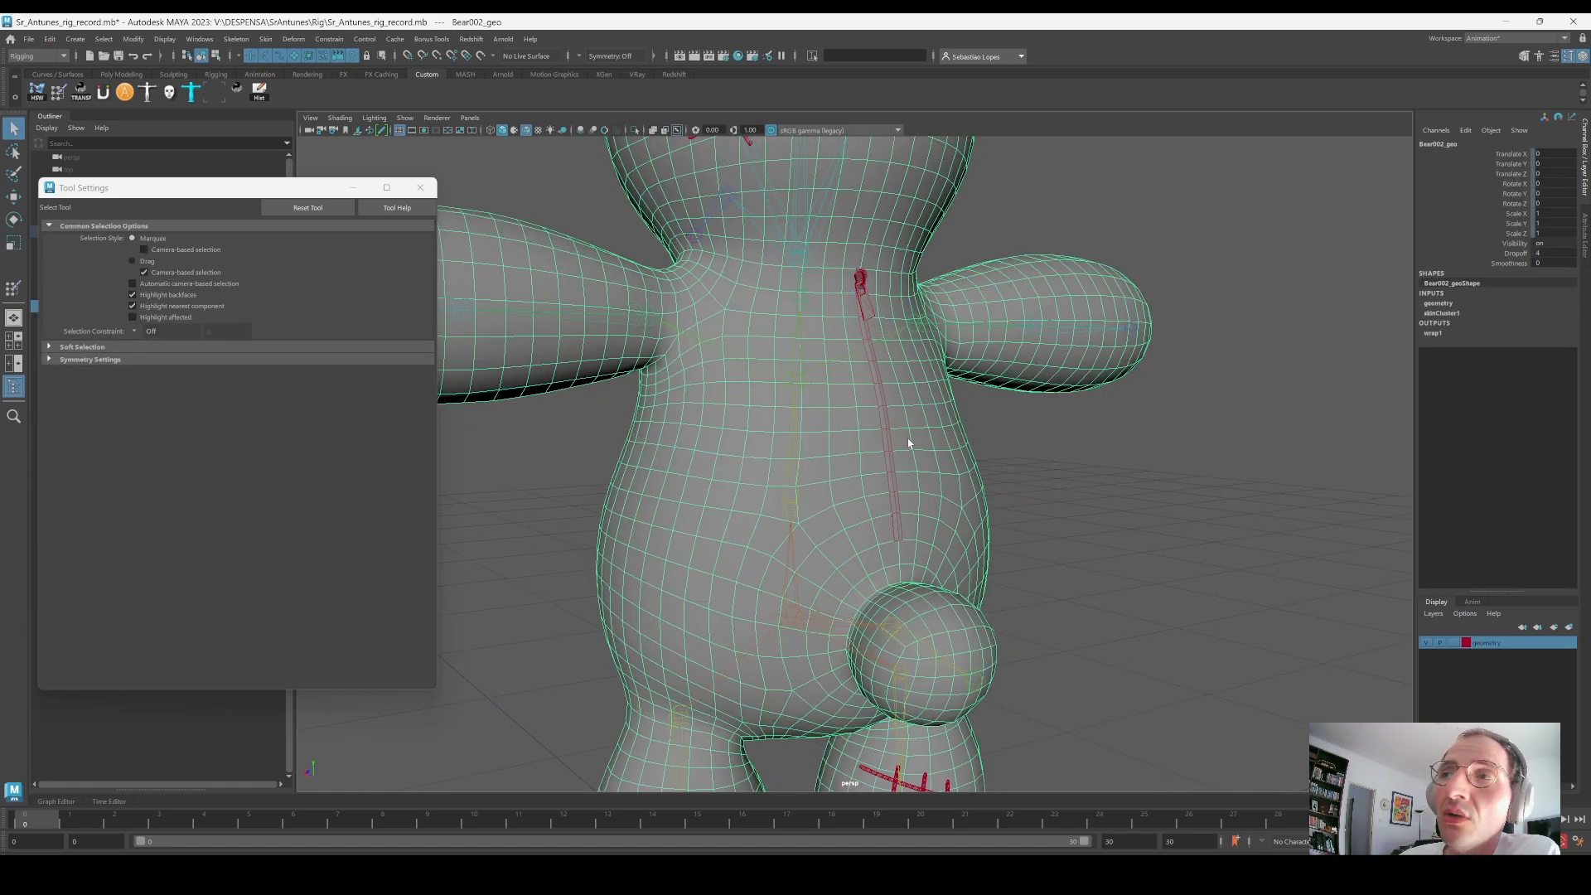
click(895, 464)
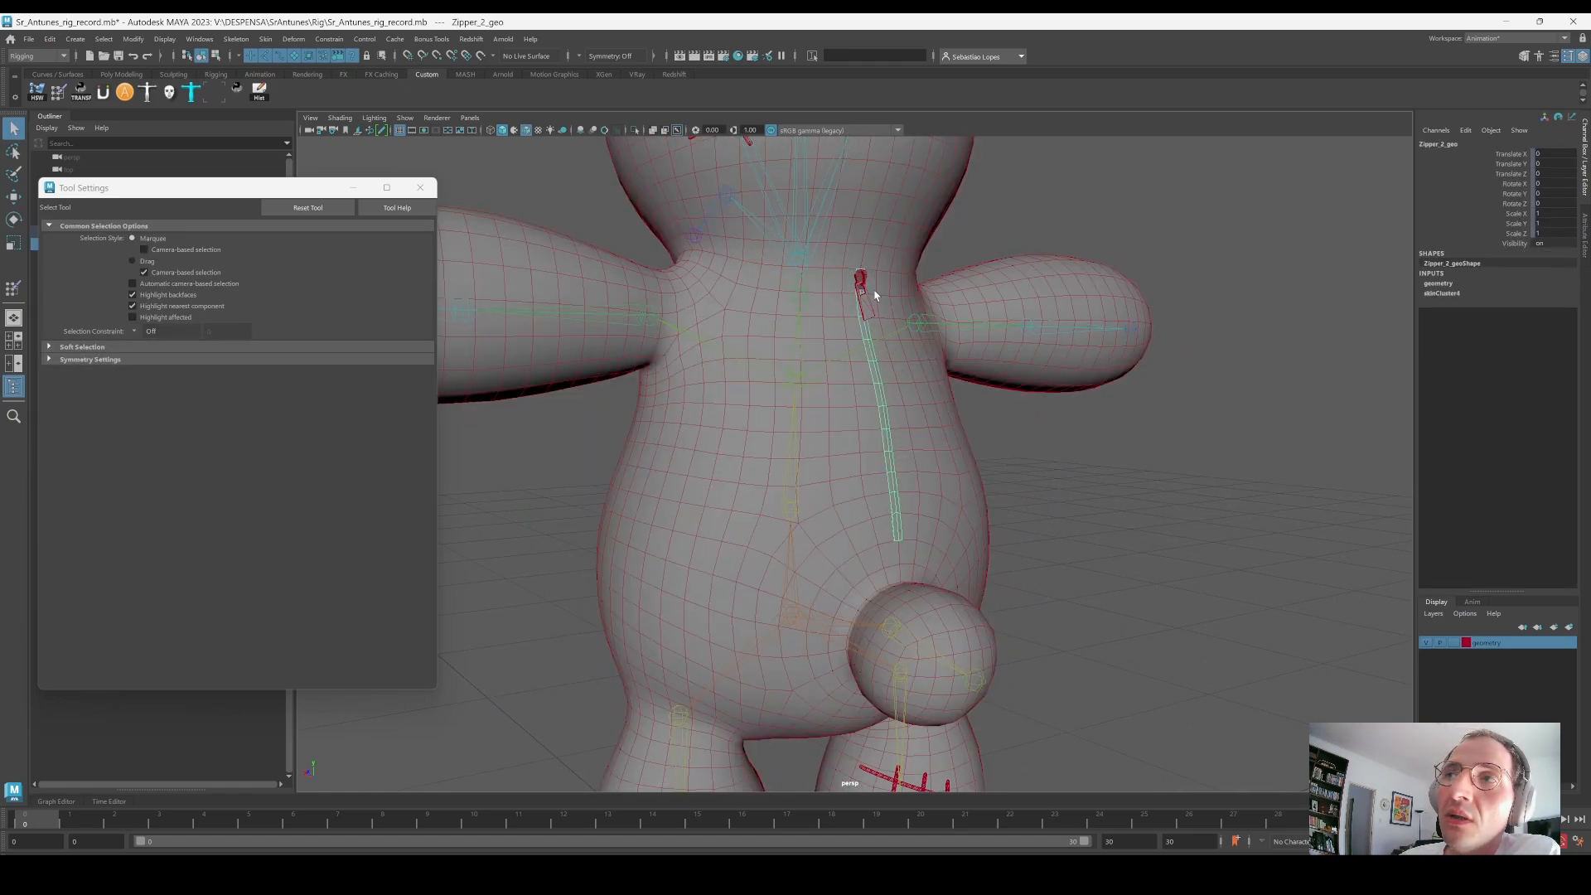
click(911, 463)
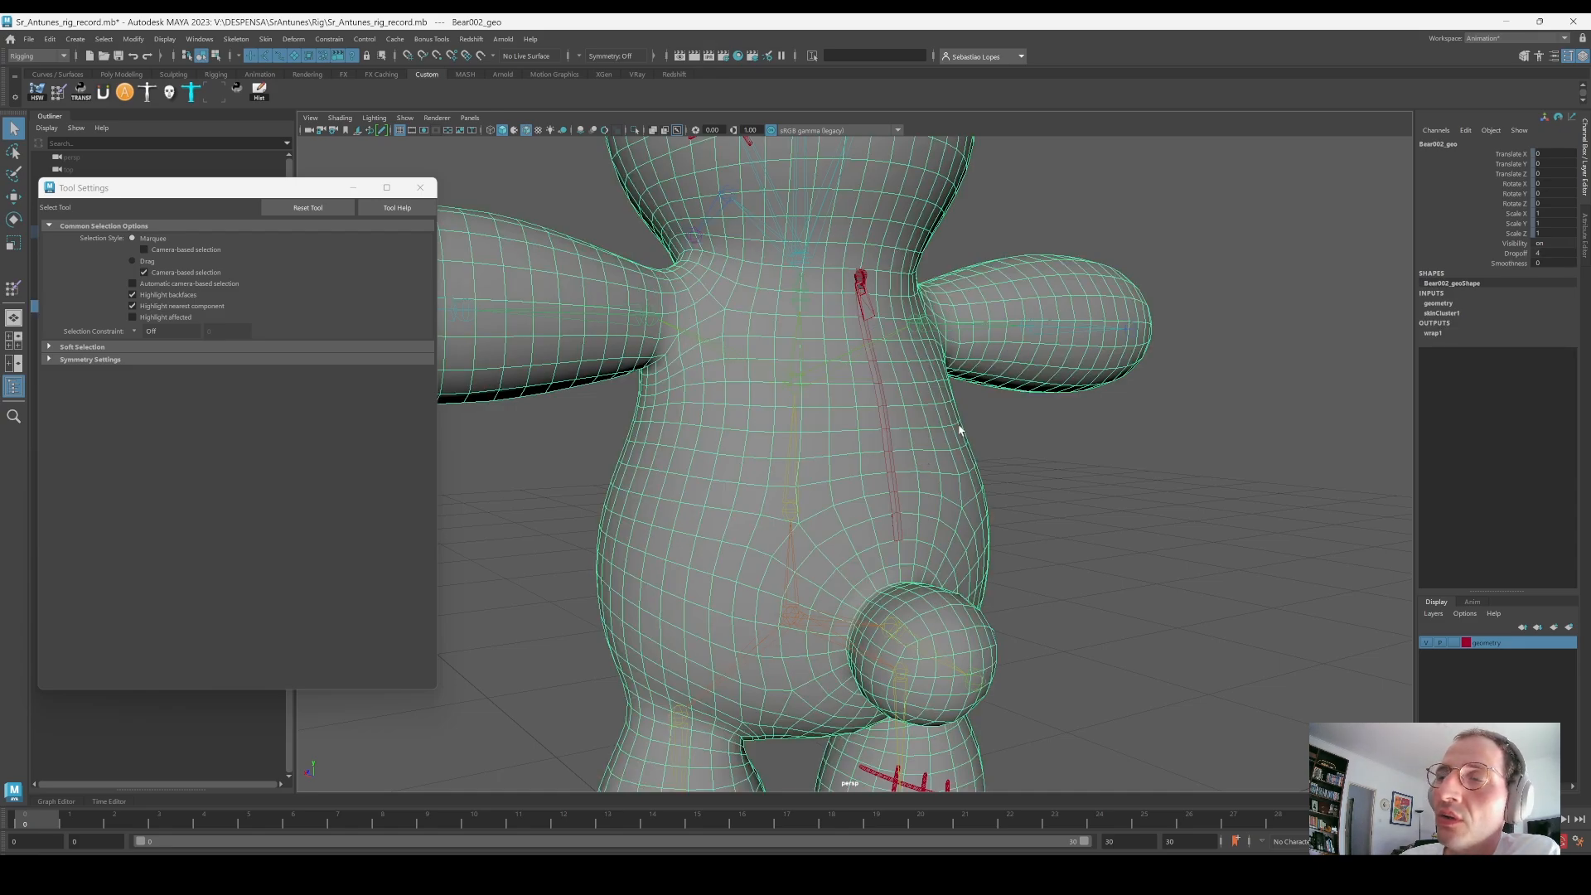
click(885, 429)
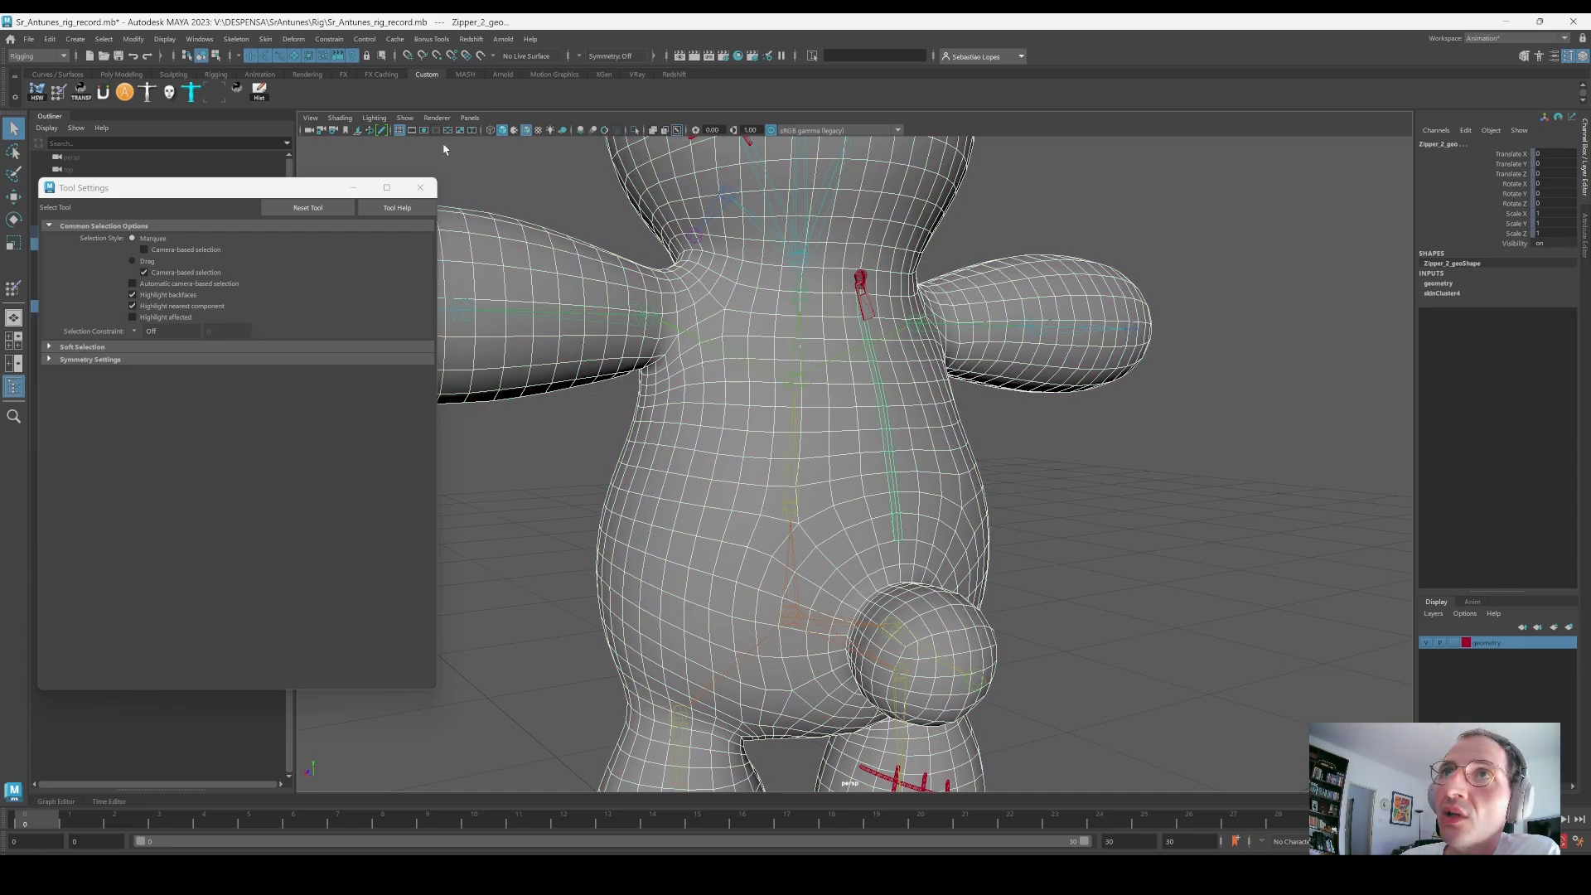
click(265, 39)
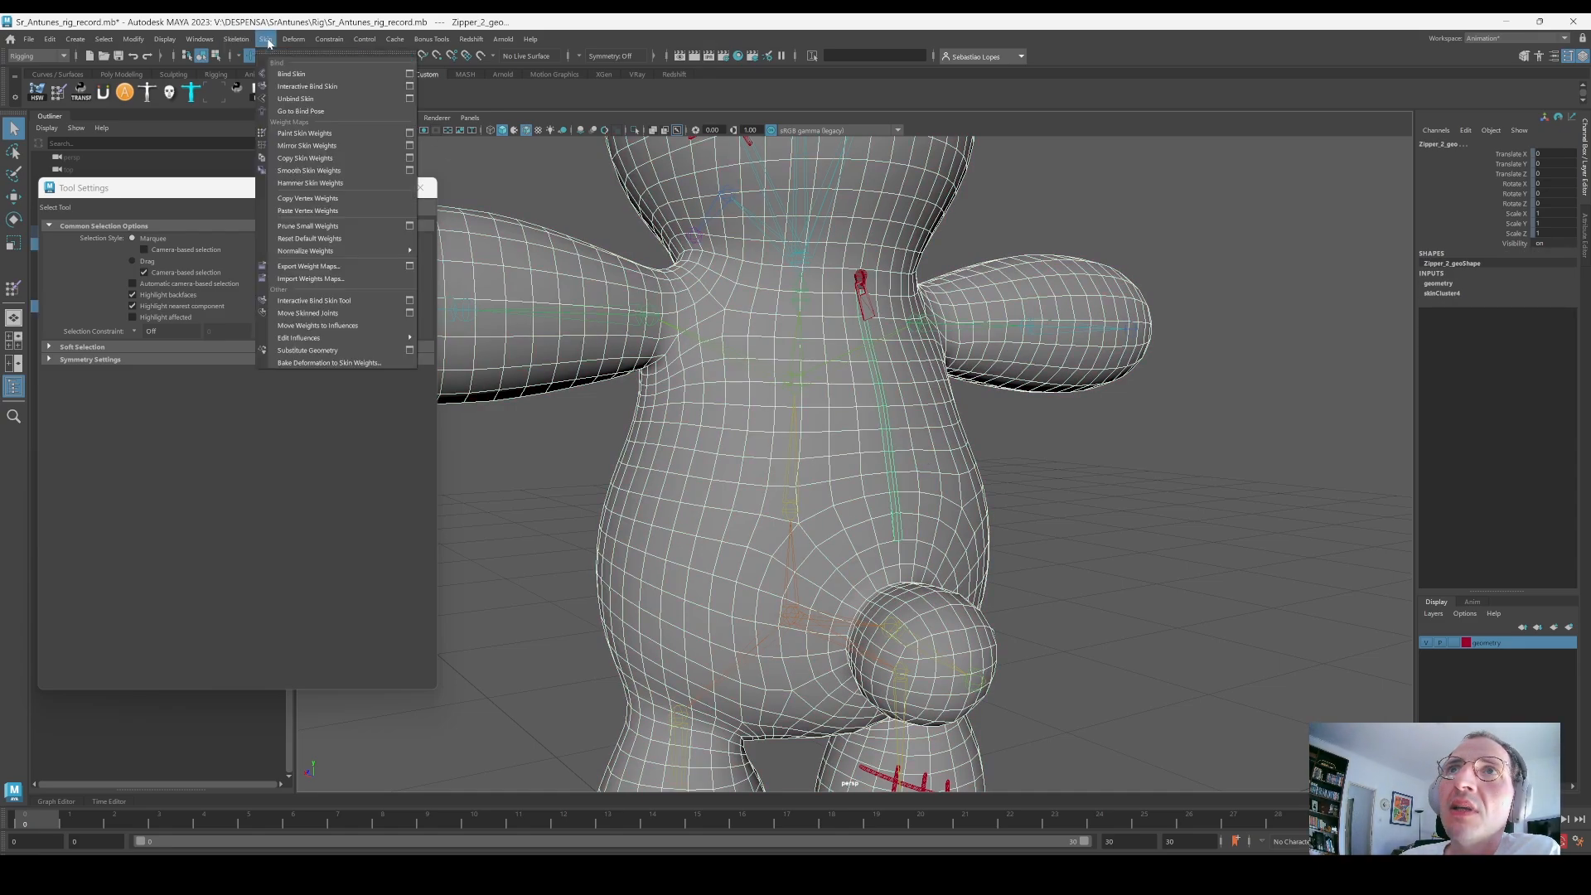
click(306, 158)
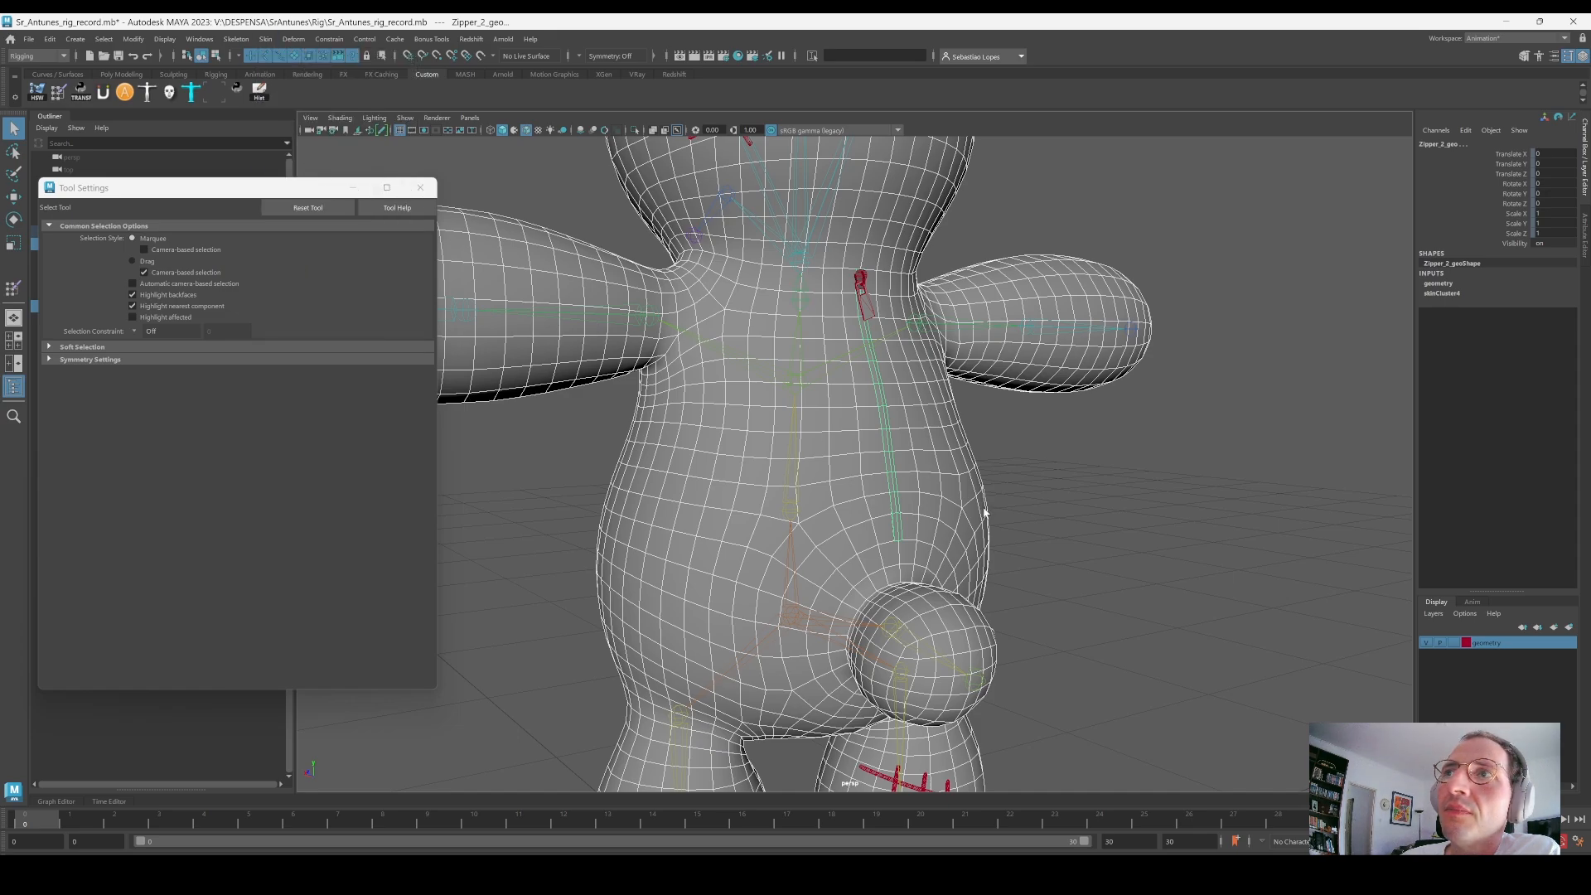
Step: Rotate Spine01 to test the copied weights on the zipper strip, and undo both the rotation and the weight copy
click(1064, 478)
click(791, 499)
key(e)
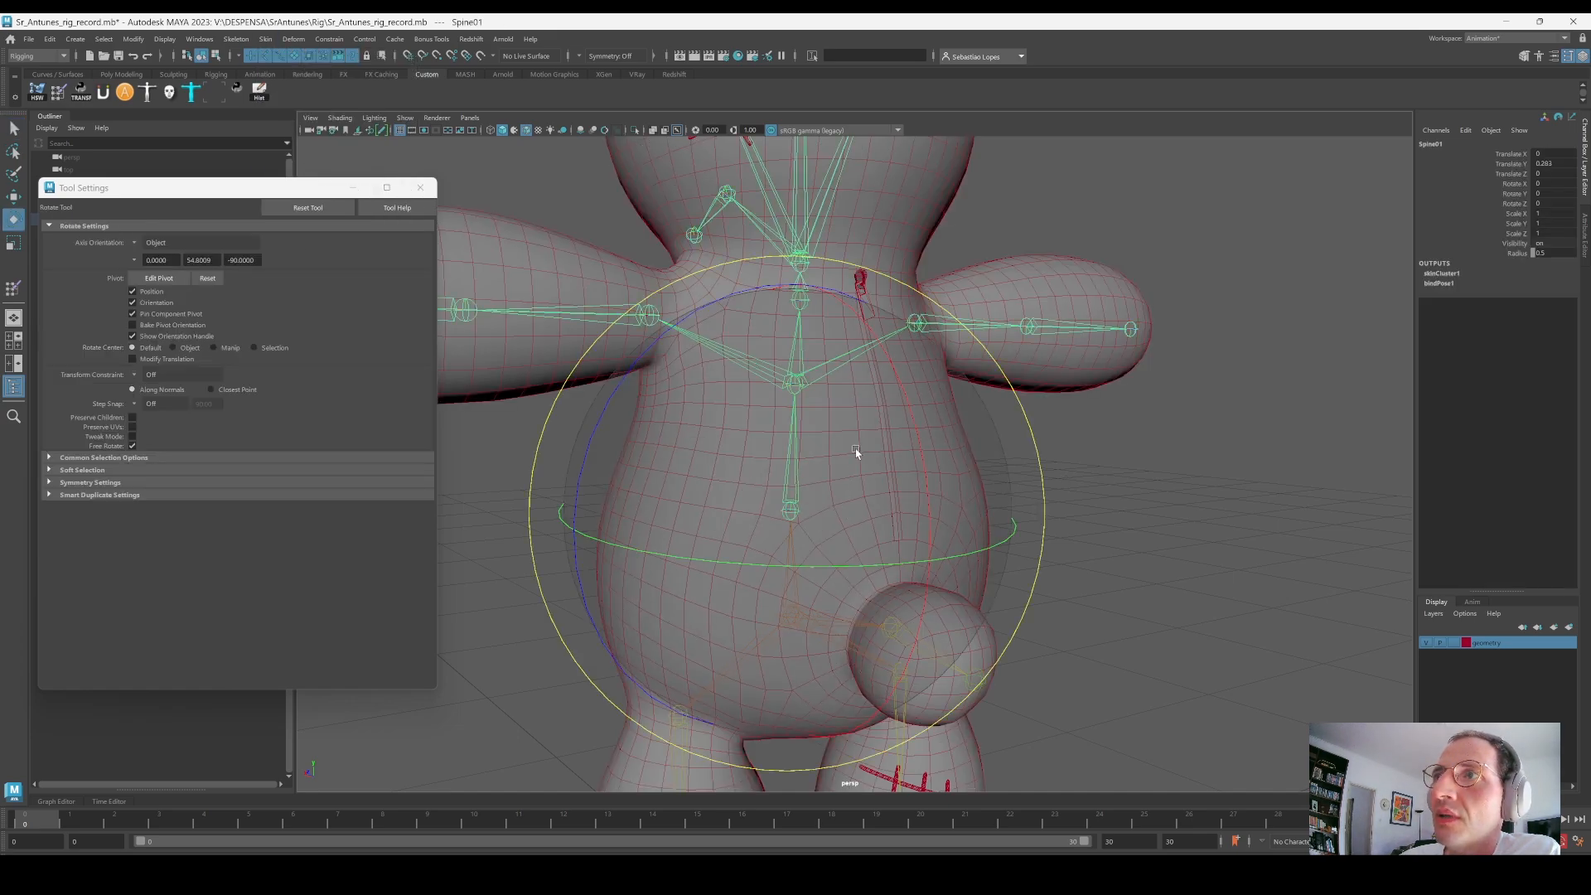
drag(855, 449, 784, 461)
key(ctrl+z)
key(ctrl+z)
key(ctrl+z)
key(ctrl+z)
key(ctrl+z)
key(ctrl+z)
key(ctrl+z)
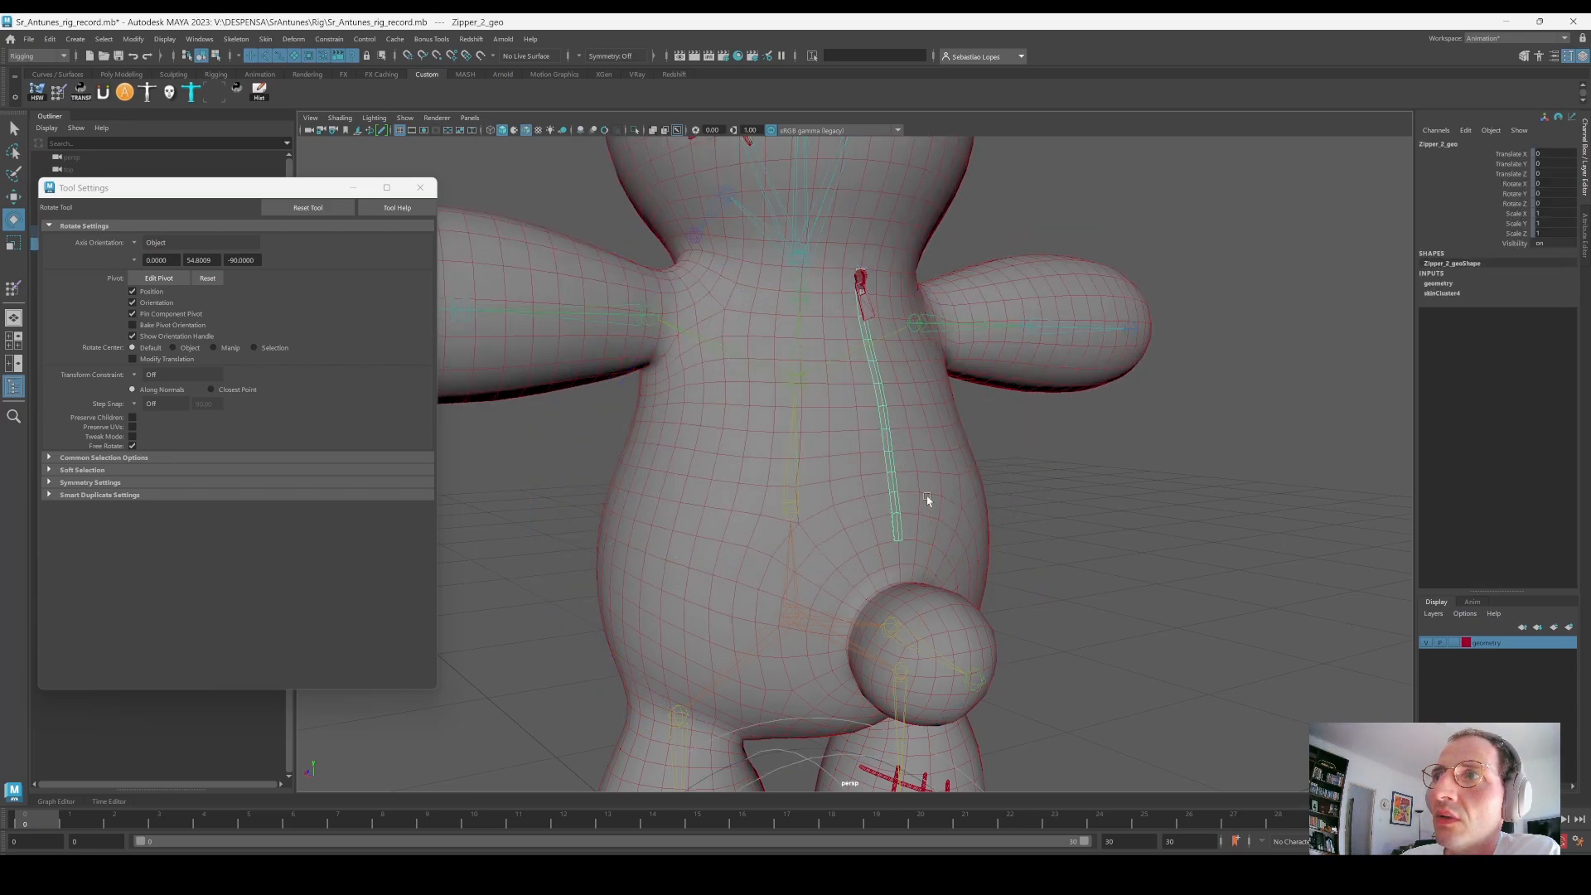
Step: Undo the skin binding of the zipper pieces, back to only the zipper strip being selected
alt+drag(877, 492, 890, 499)
alt+middle_drag(1190, 495, 1176, 414)
alt+right_drag(1176, 415, 1092, 441)
alt+middle_drag(1092, 441, 1084, 459)
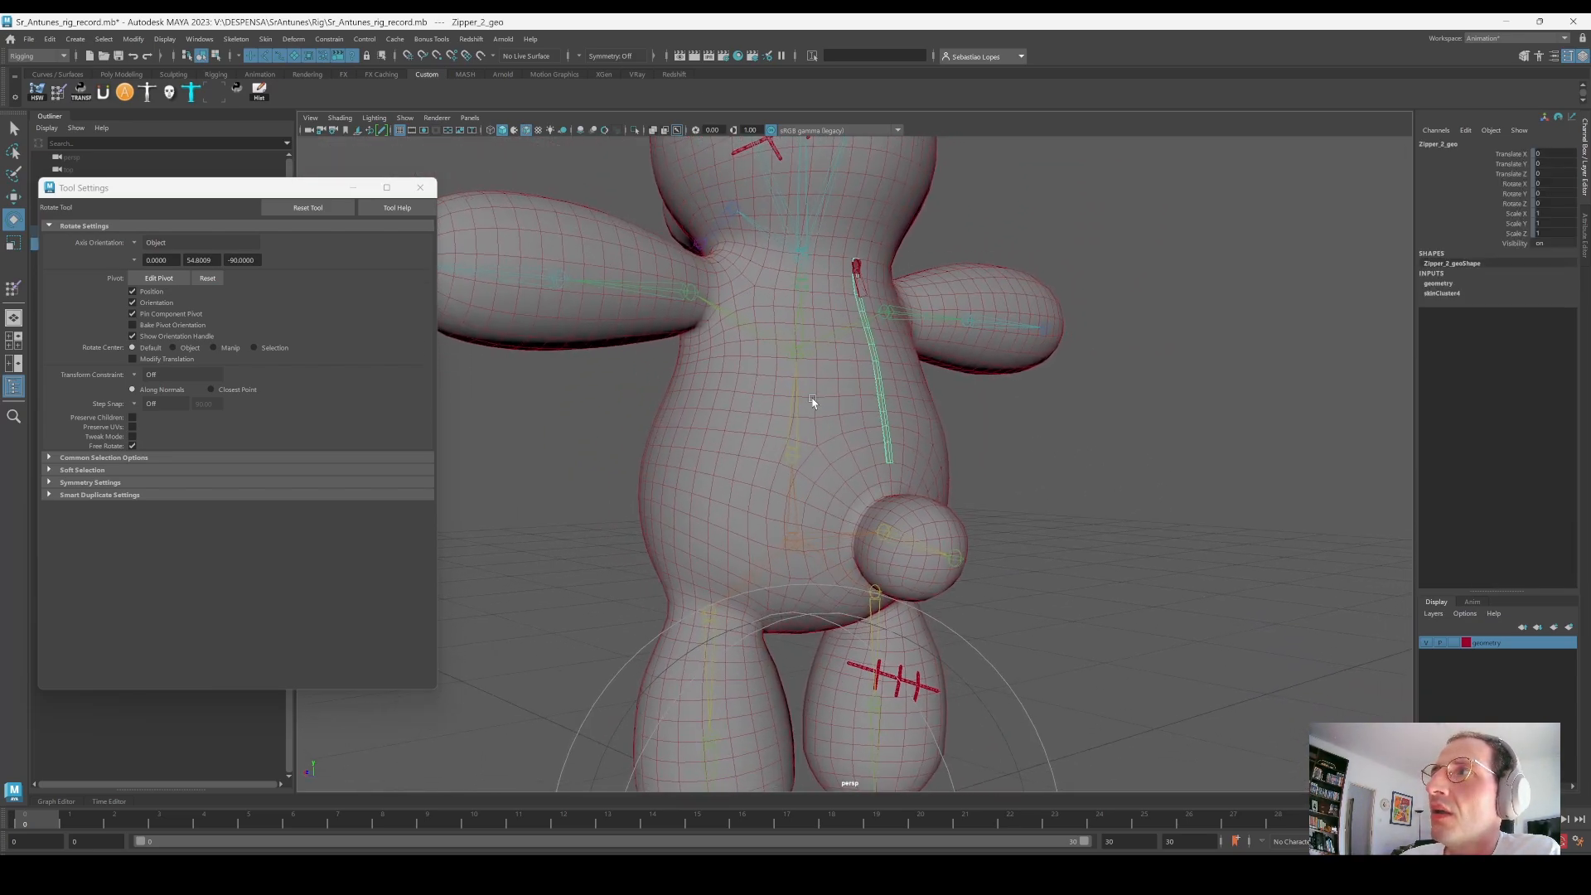
alt+right_drag(812, 402, 886, 414)
key(ctrl+z)
key(ctrl+z)
key(ctrl+z)
key(ctrl+z)
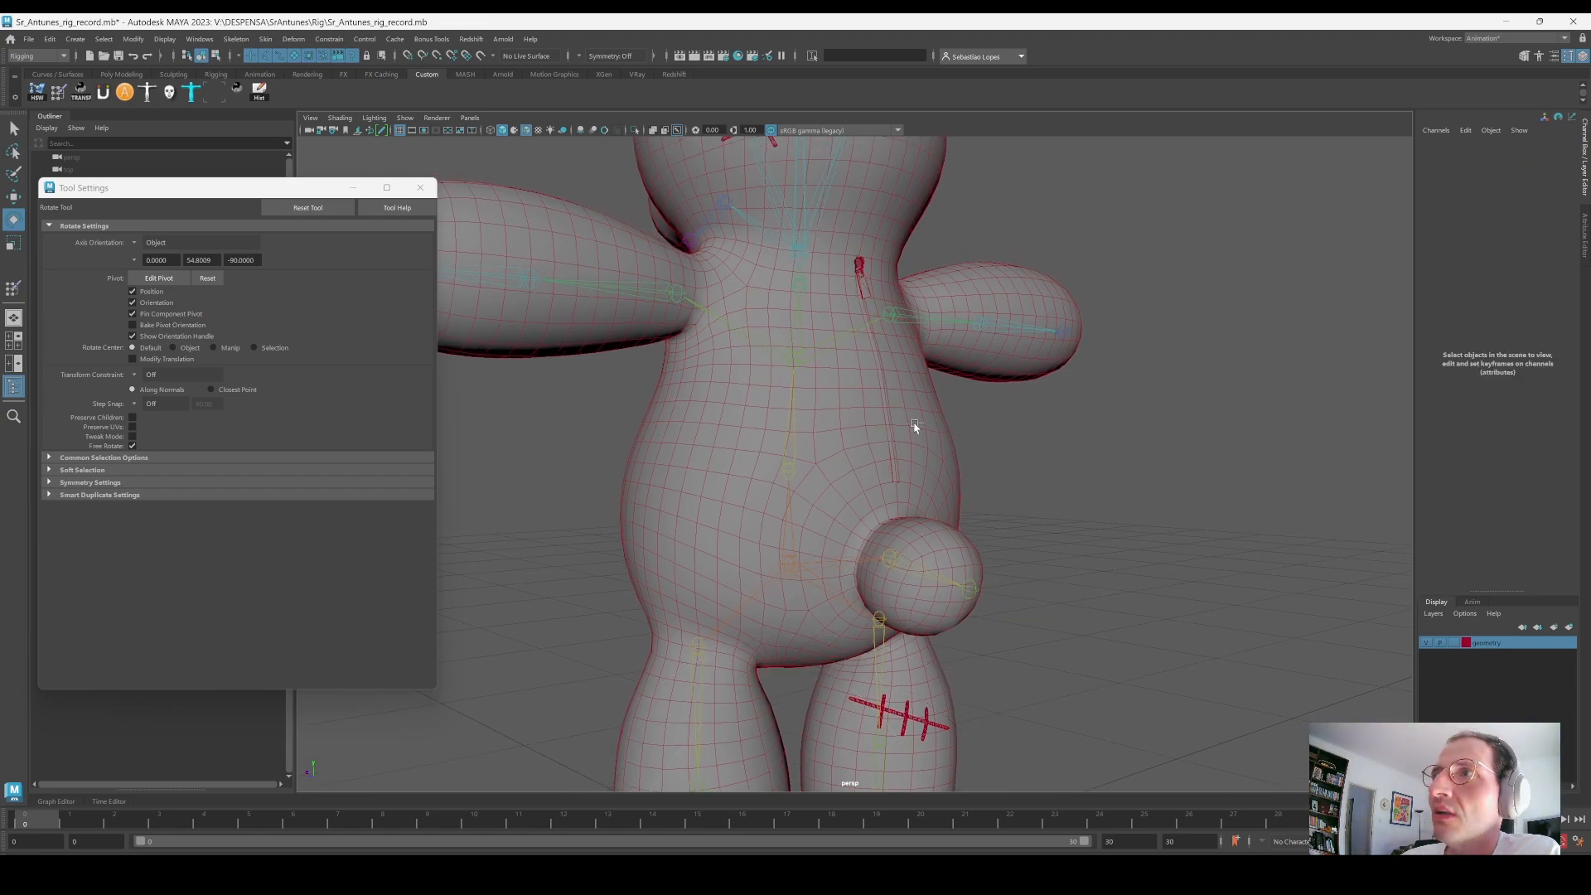
key(ctrl+z)
key(ctrl+z)
key(ctrl+z)
key(ctrl+z)
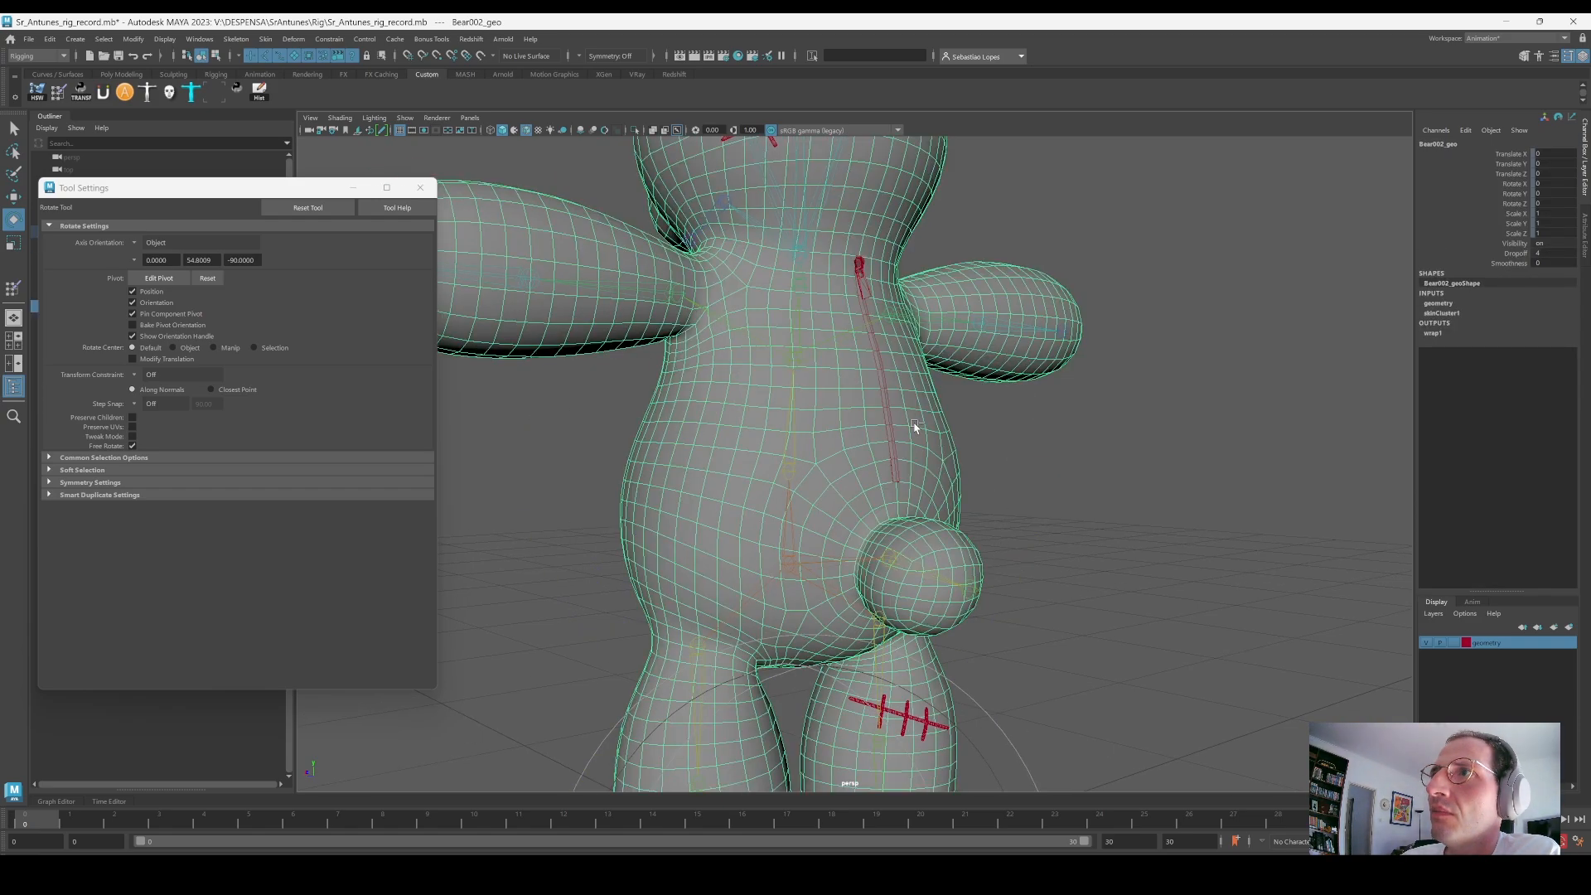
key(ctrl+z)
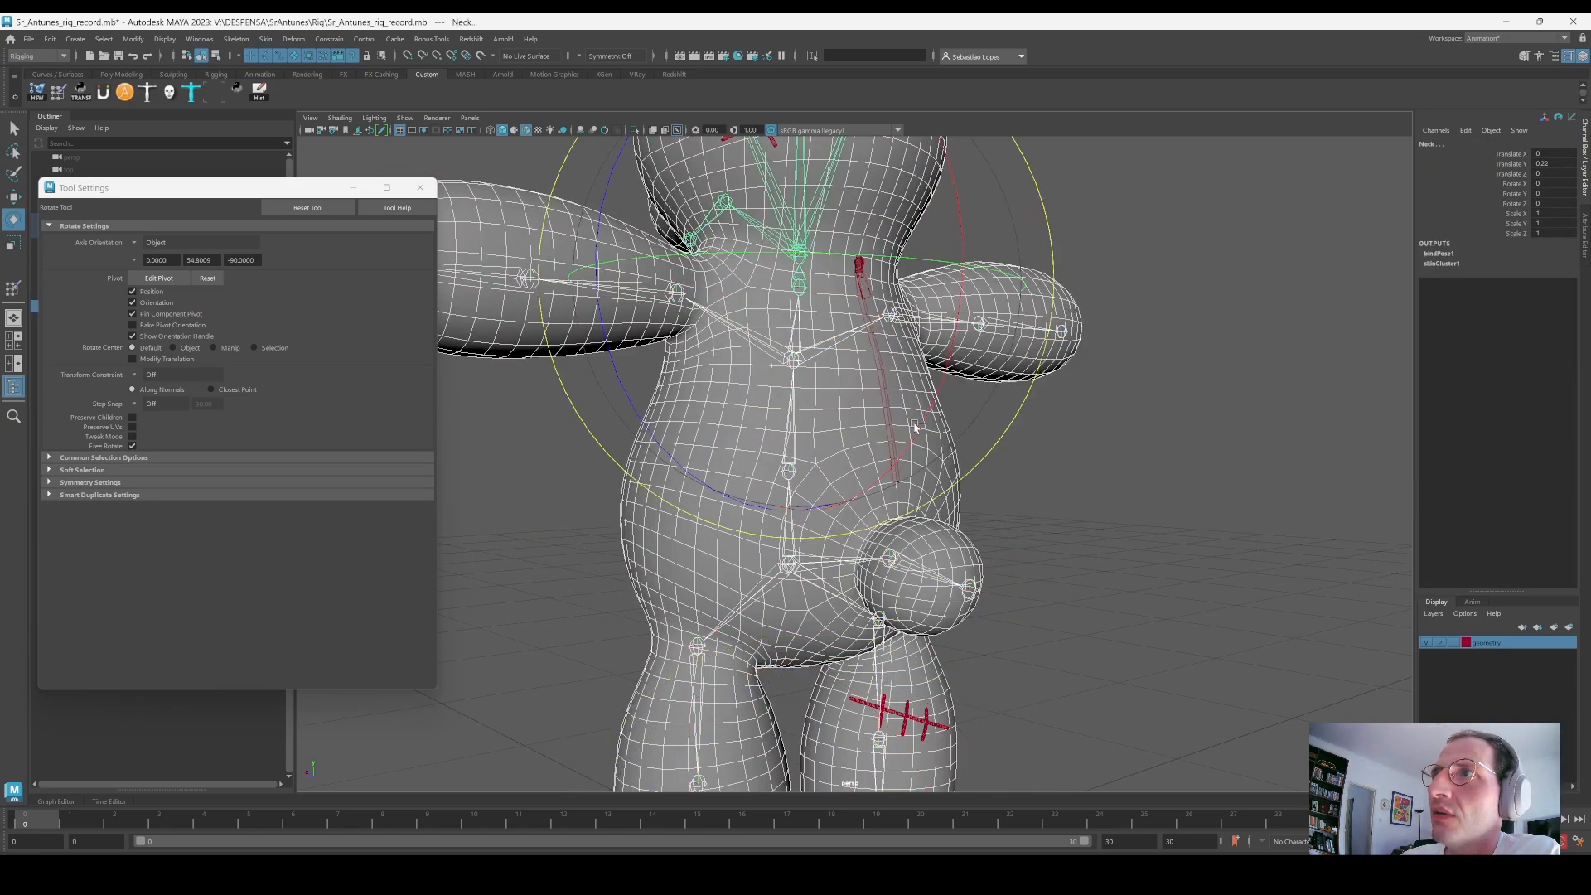
key(ctrl+z)
key(ctrl+z)
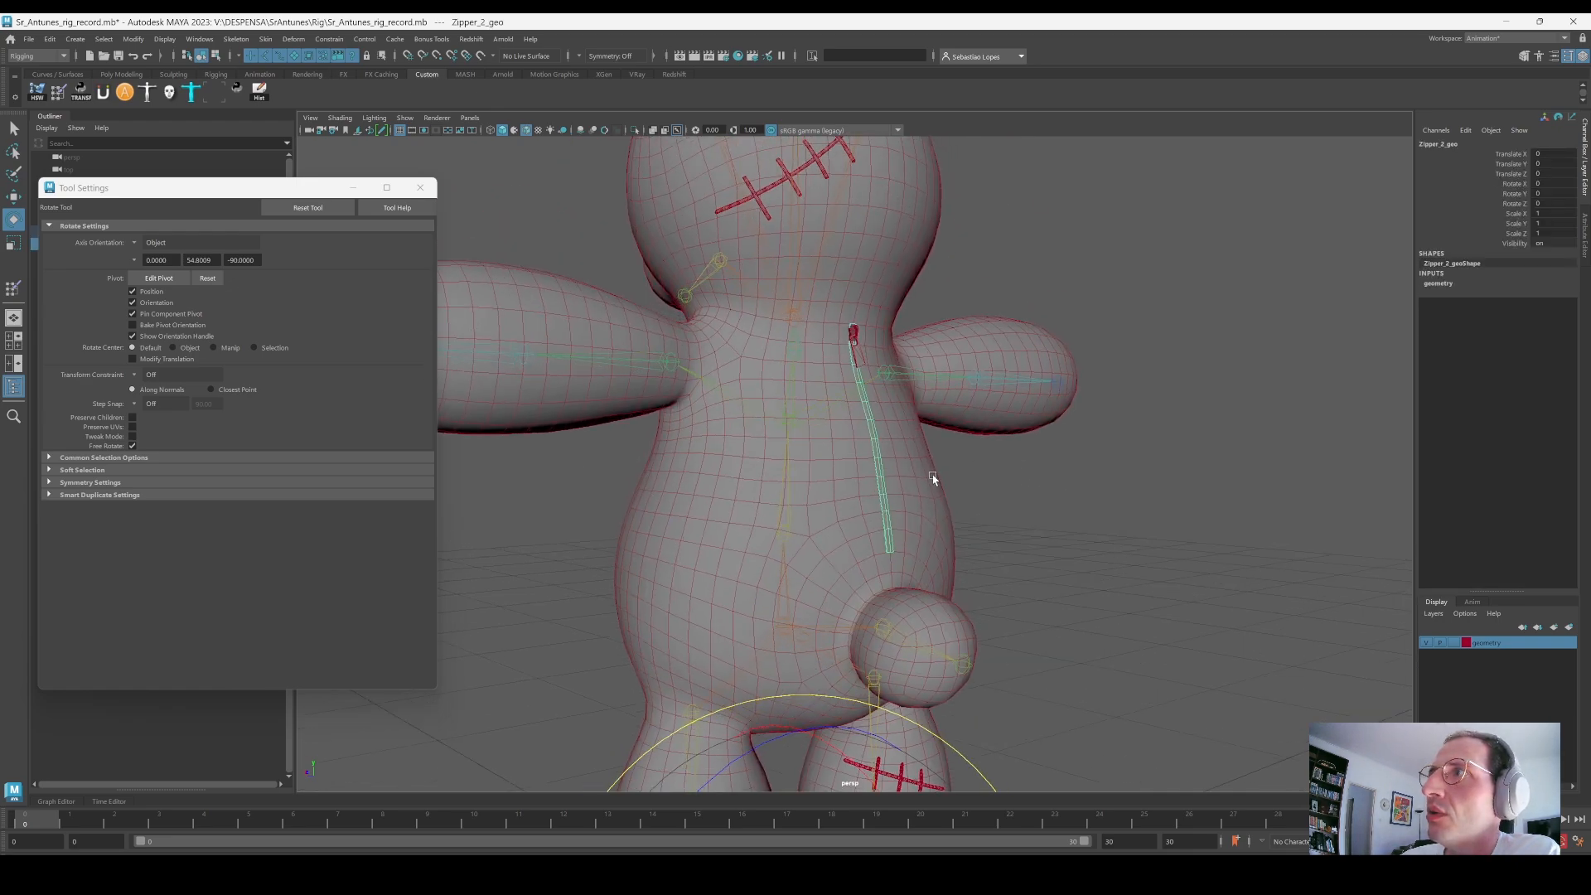
Step: Add the bear body to the selected zipper strip and apply a Wrap deformer so the body drives the strip
shift+click(917, 455)
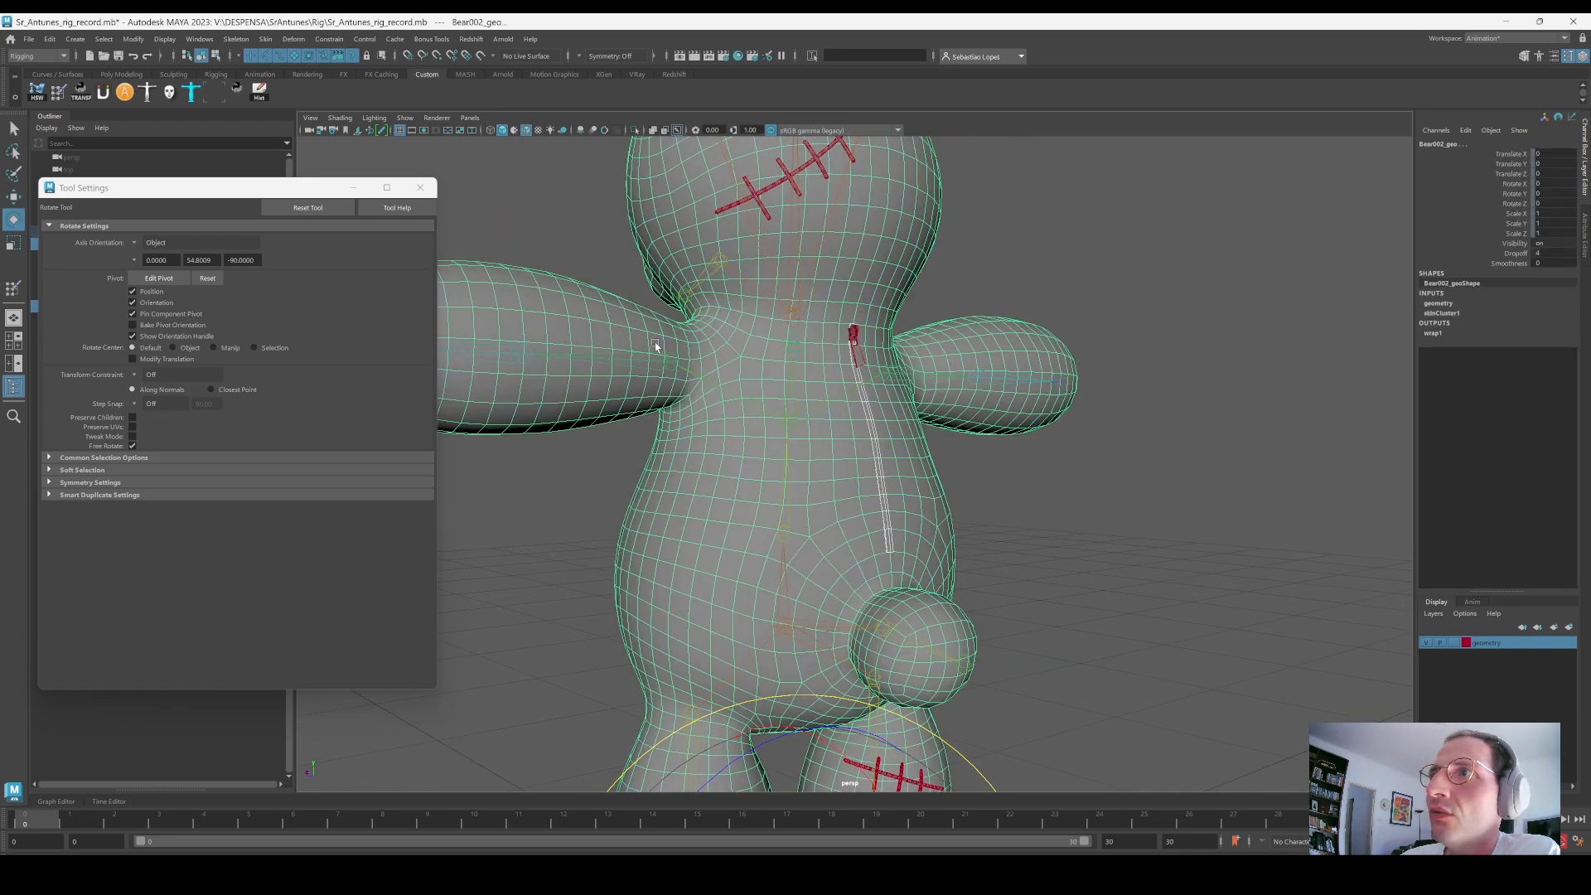
click(296, 39)
click(348, 176)
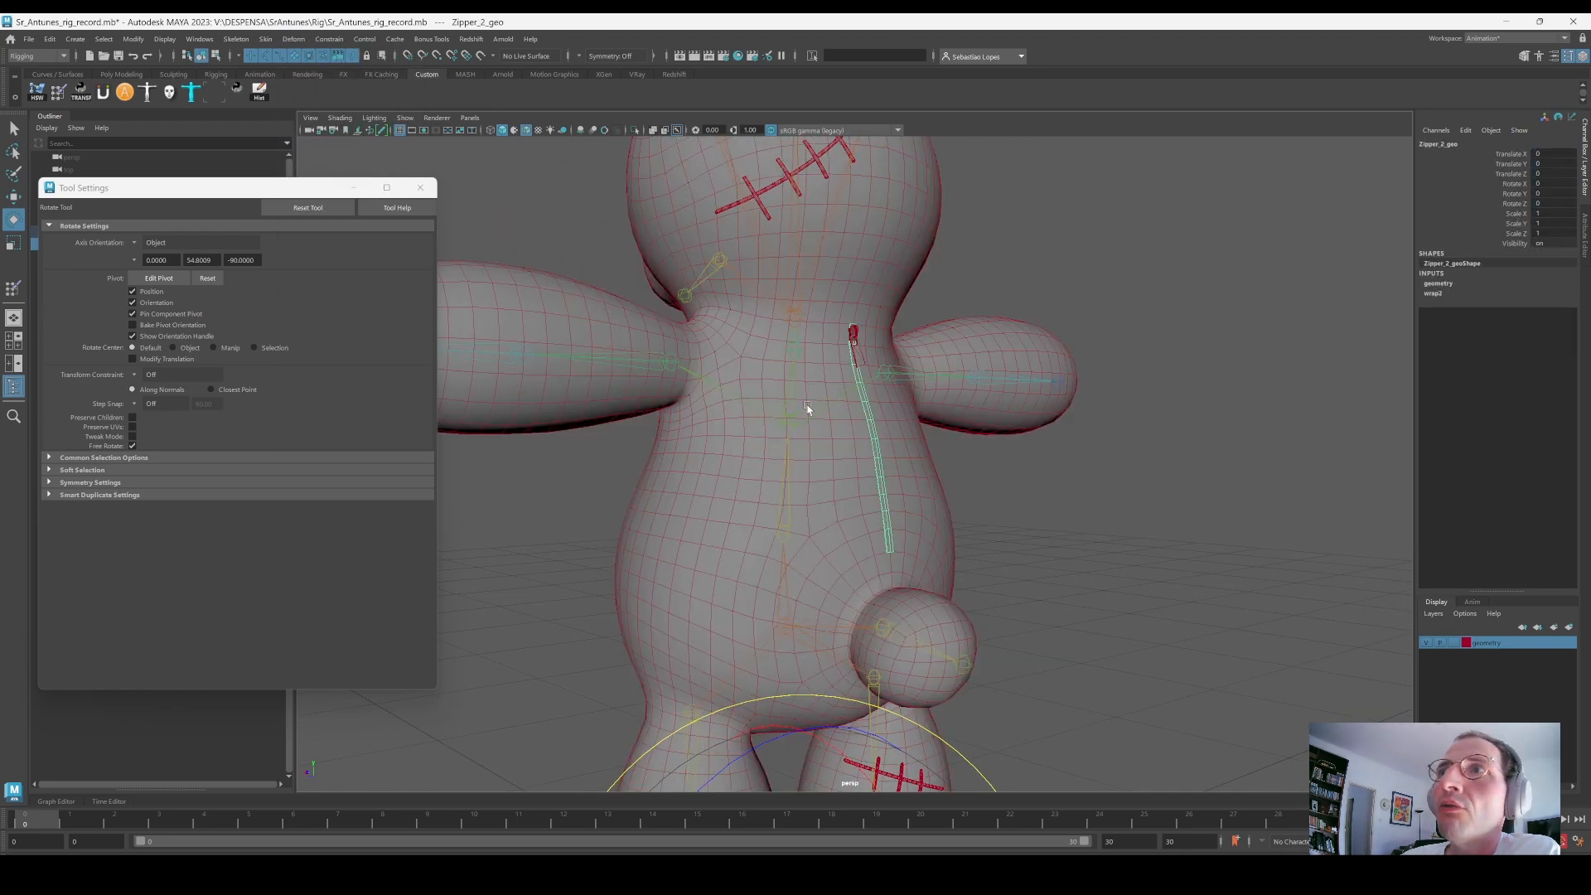
Step: Rotate Spine01 freely to test the wrapped zipper strip against the back, and undo the rotation
click(858, 342)
scroll(863, 401, up, 3)
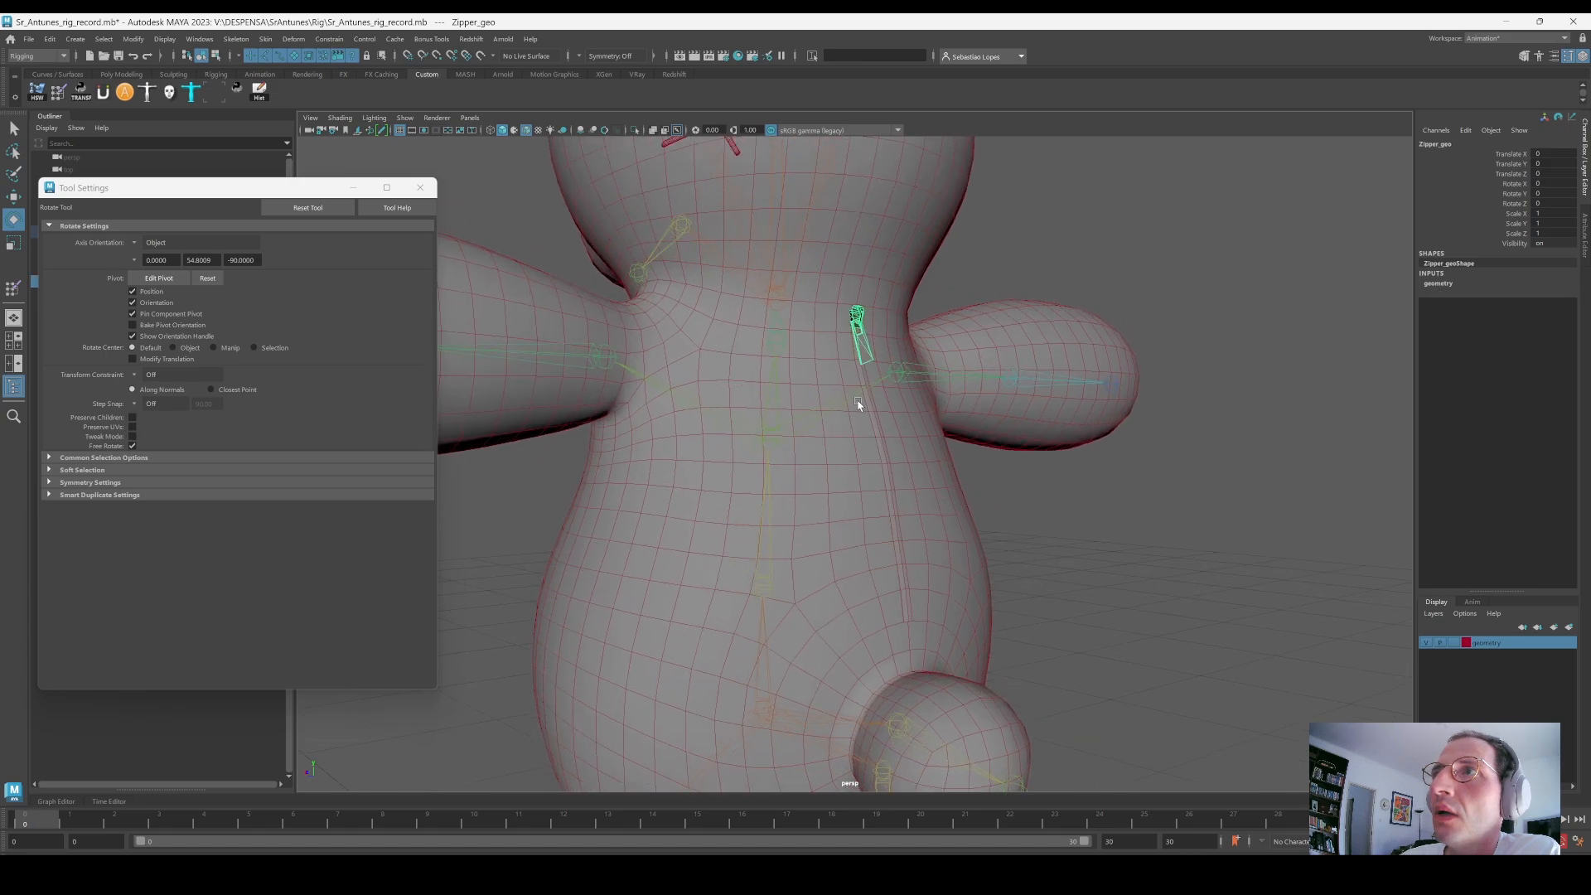
click(777, 568)
mouse_move(773, 575)
mouse_down()
mouse_move(756, 569)
mouse_move(878, 557)
mouse_move(801, 586)
mouse_up()
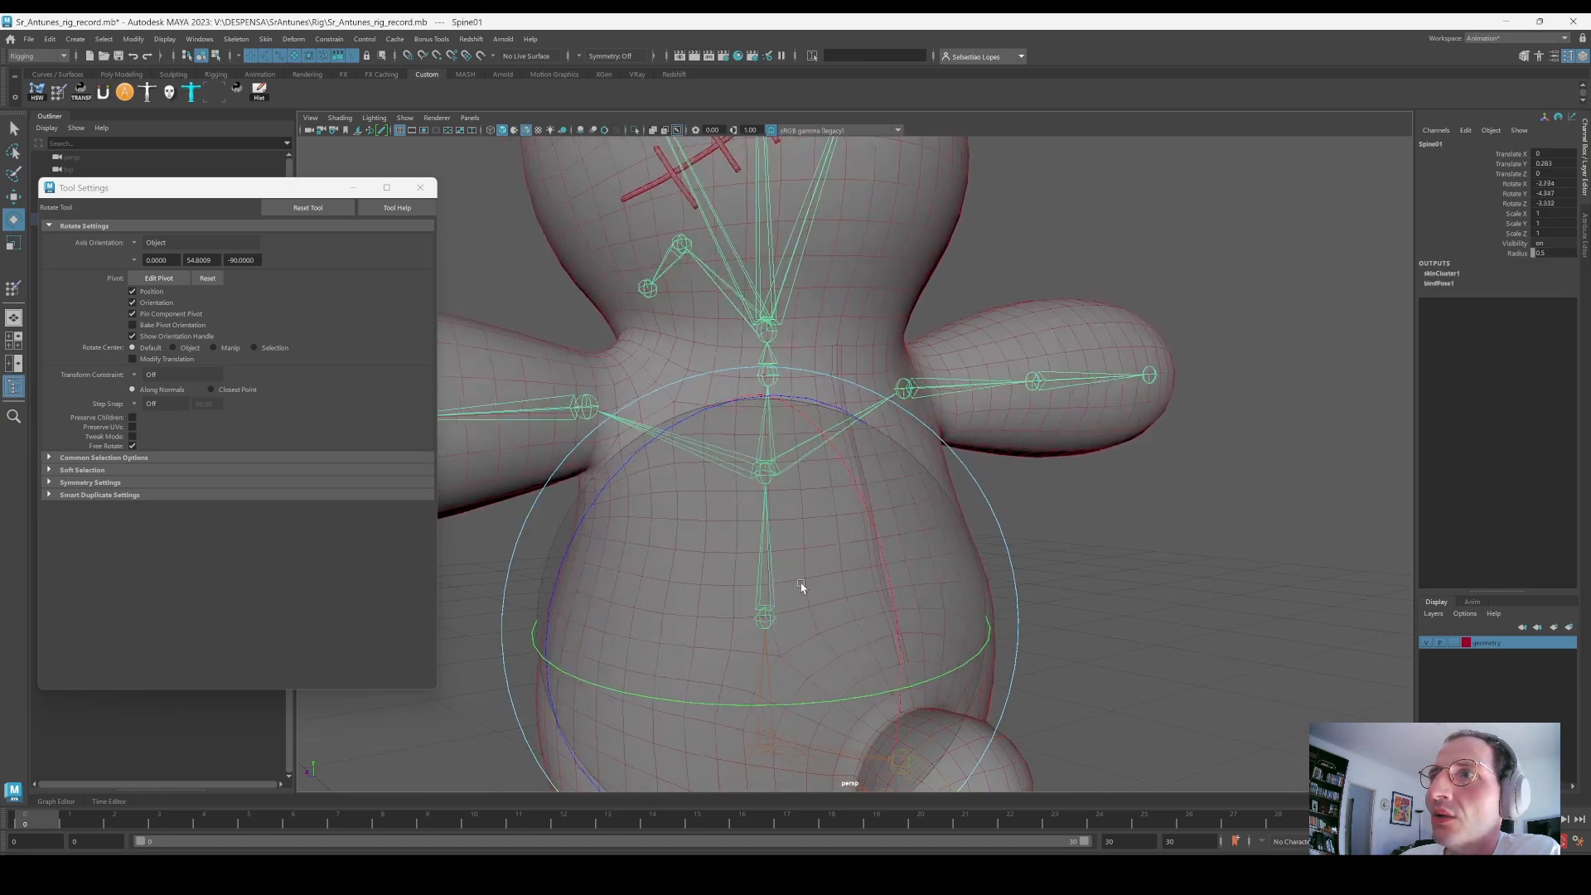
key(ctrl+z)
key(ctrl+z)
key(ctrl+z)
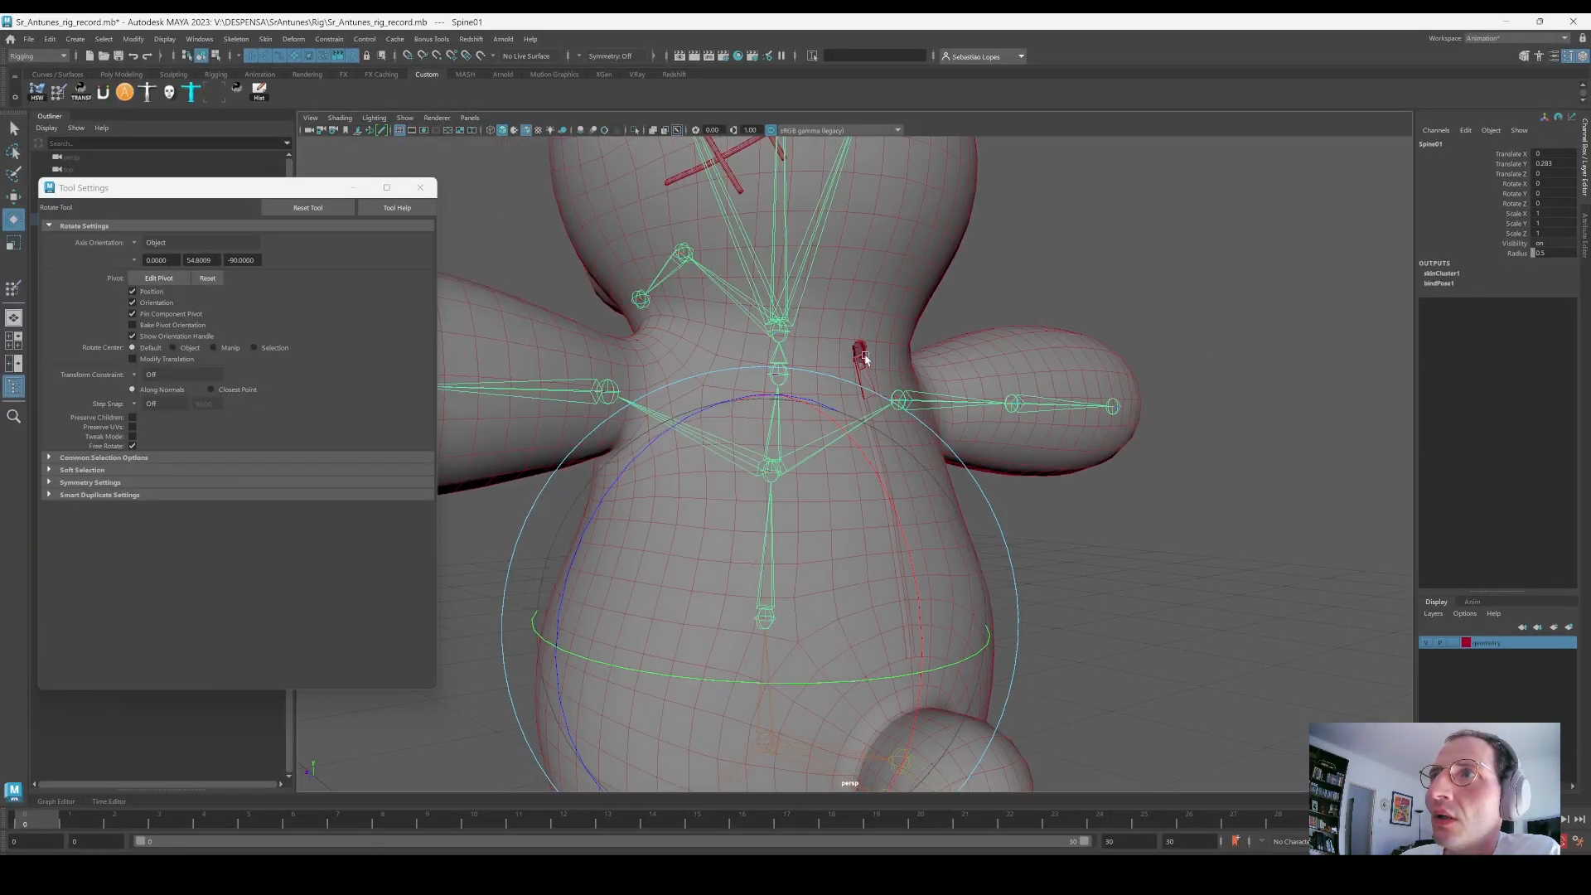
click(864, 358)
alt+middle_drag(808, 365, 806, 405)
alt+right_drag(806, 405, 870, 485)
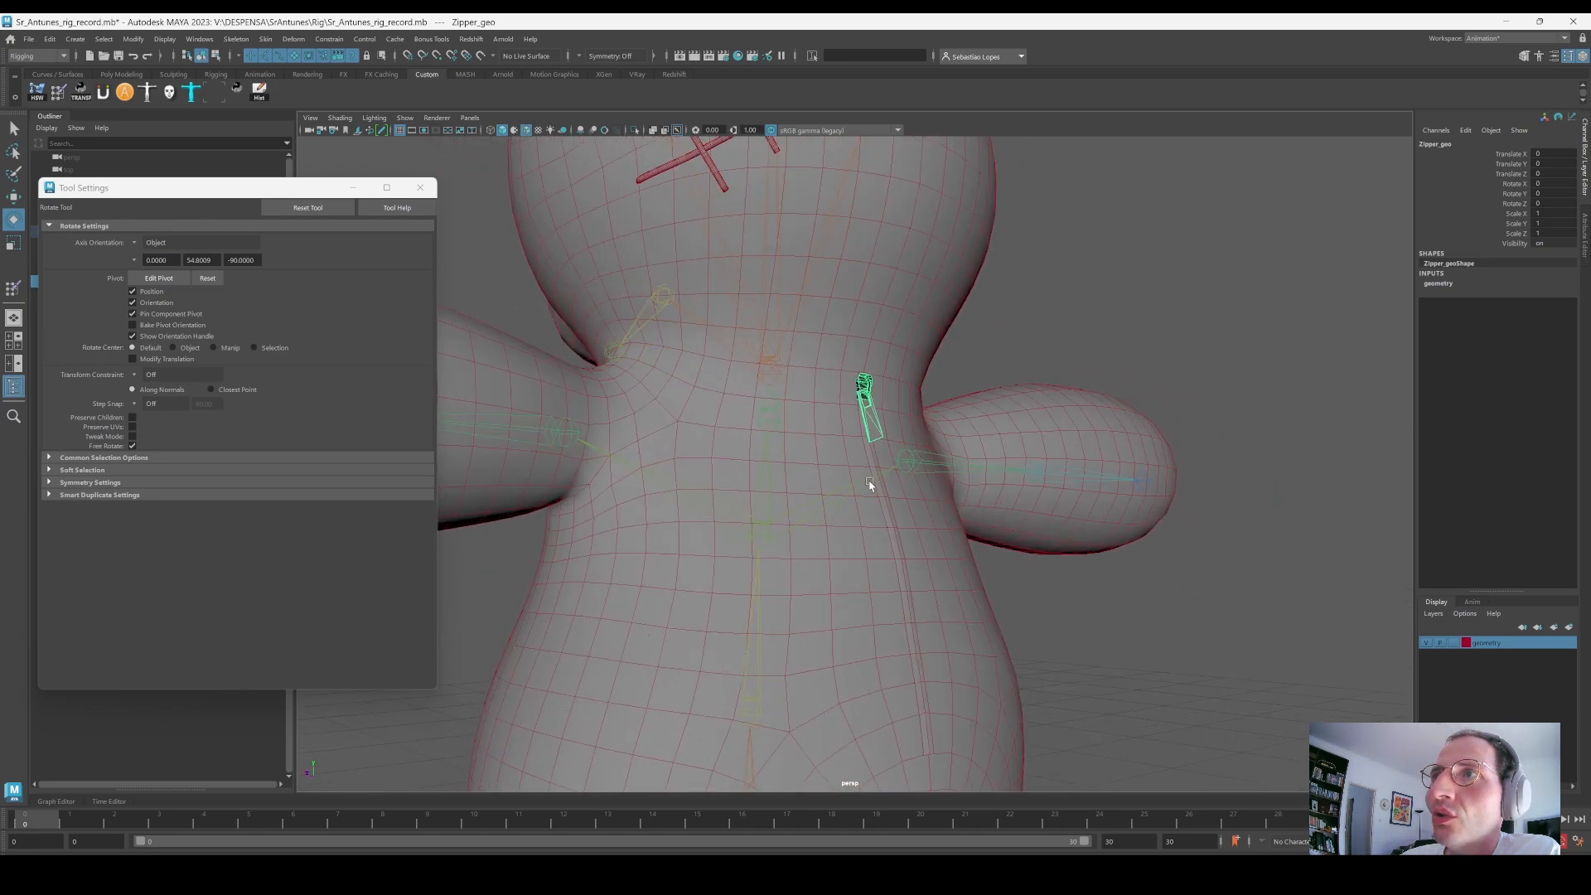
click(581, 379)
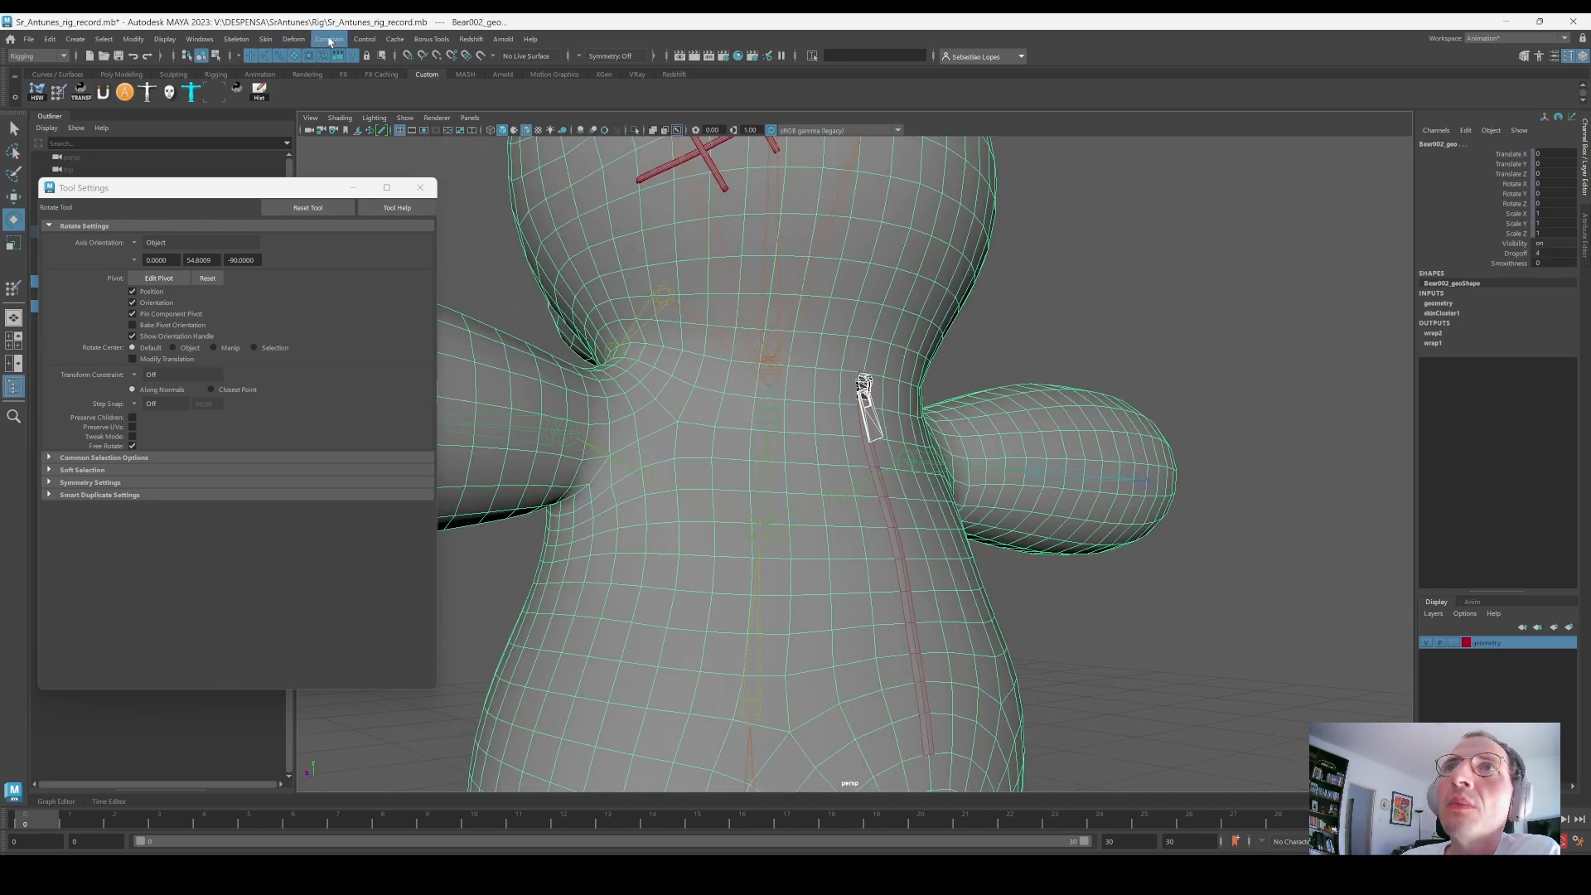
click(294, 39)
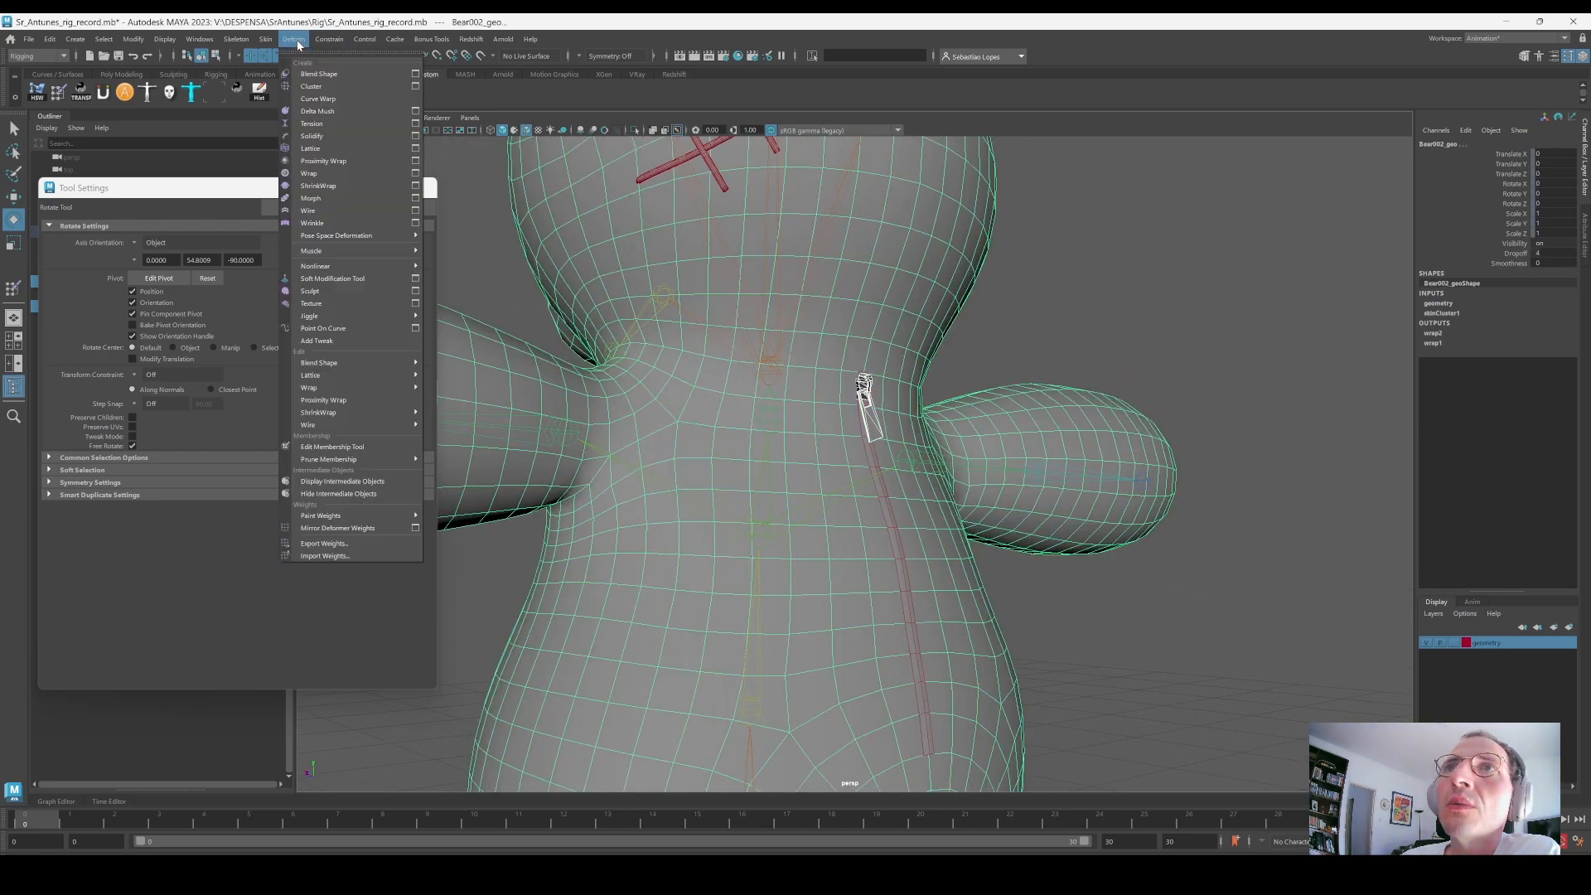
click(1116, 295)
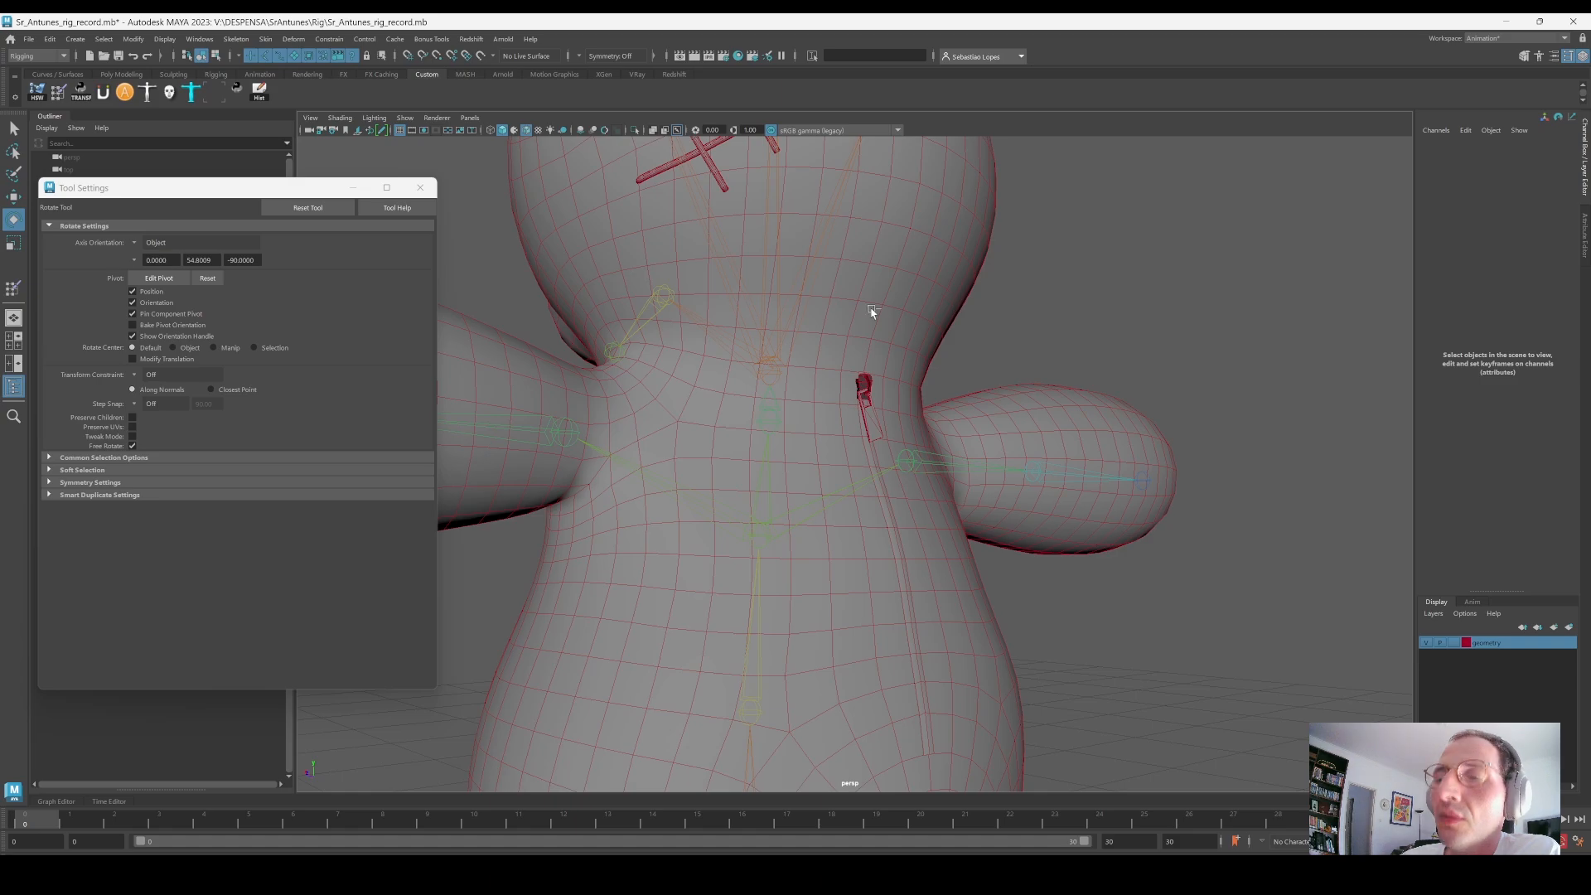
Step: Select the zipper pull together with the bear body and apply a Wrap deformer so the body drives the pull
click(265, 39)
click(240, 39)
click(293, 39)
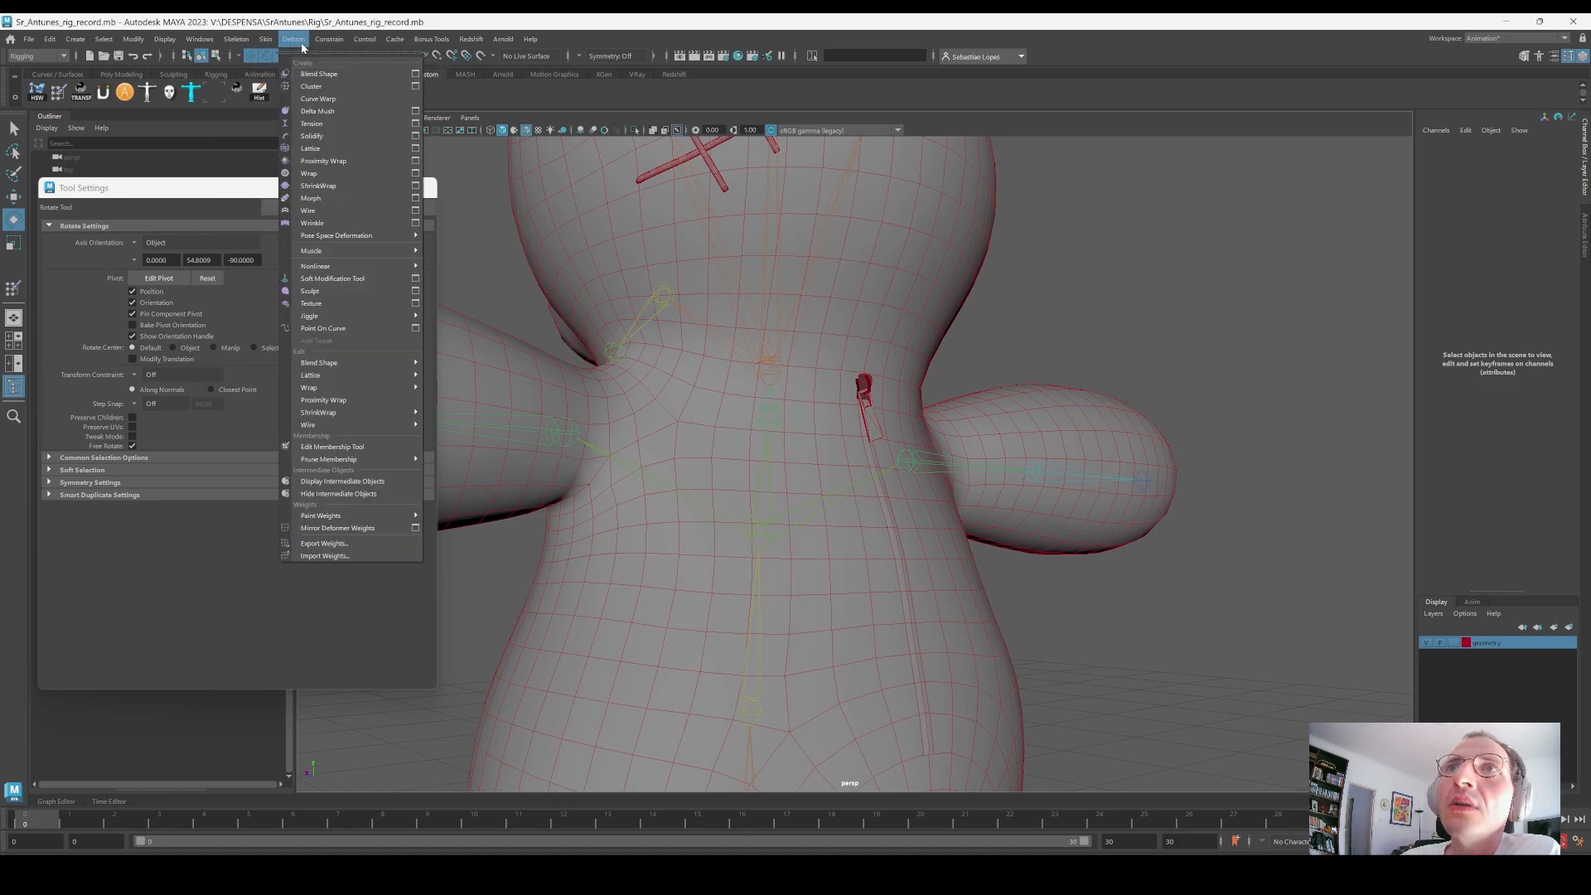
click(608, 294)
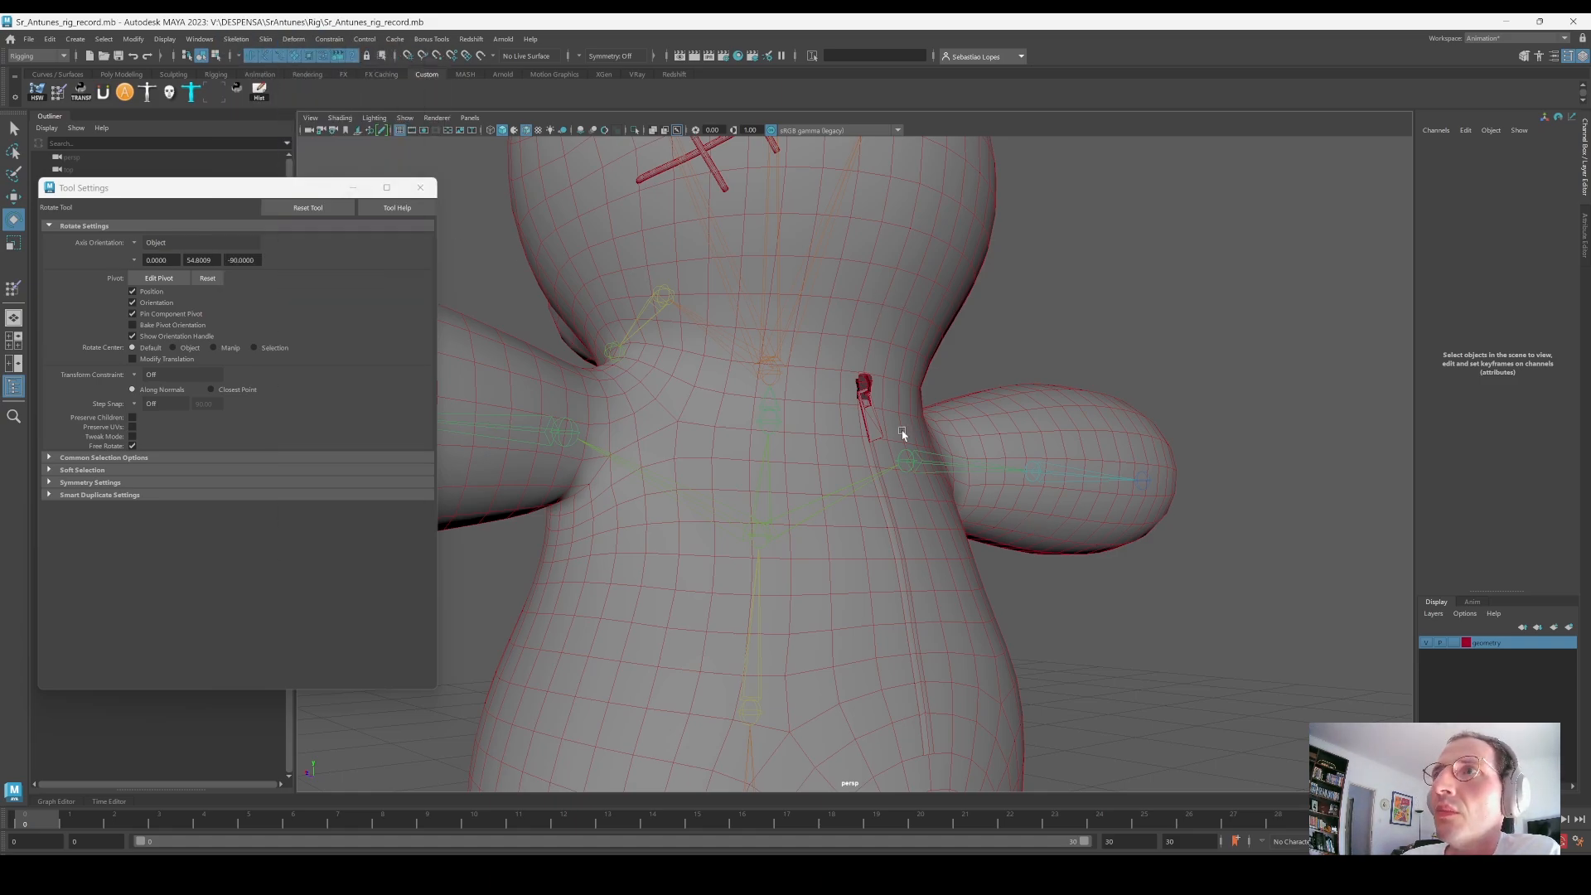
click(863, 385)
shift+click(927, 352)
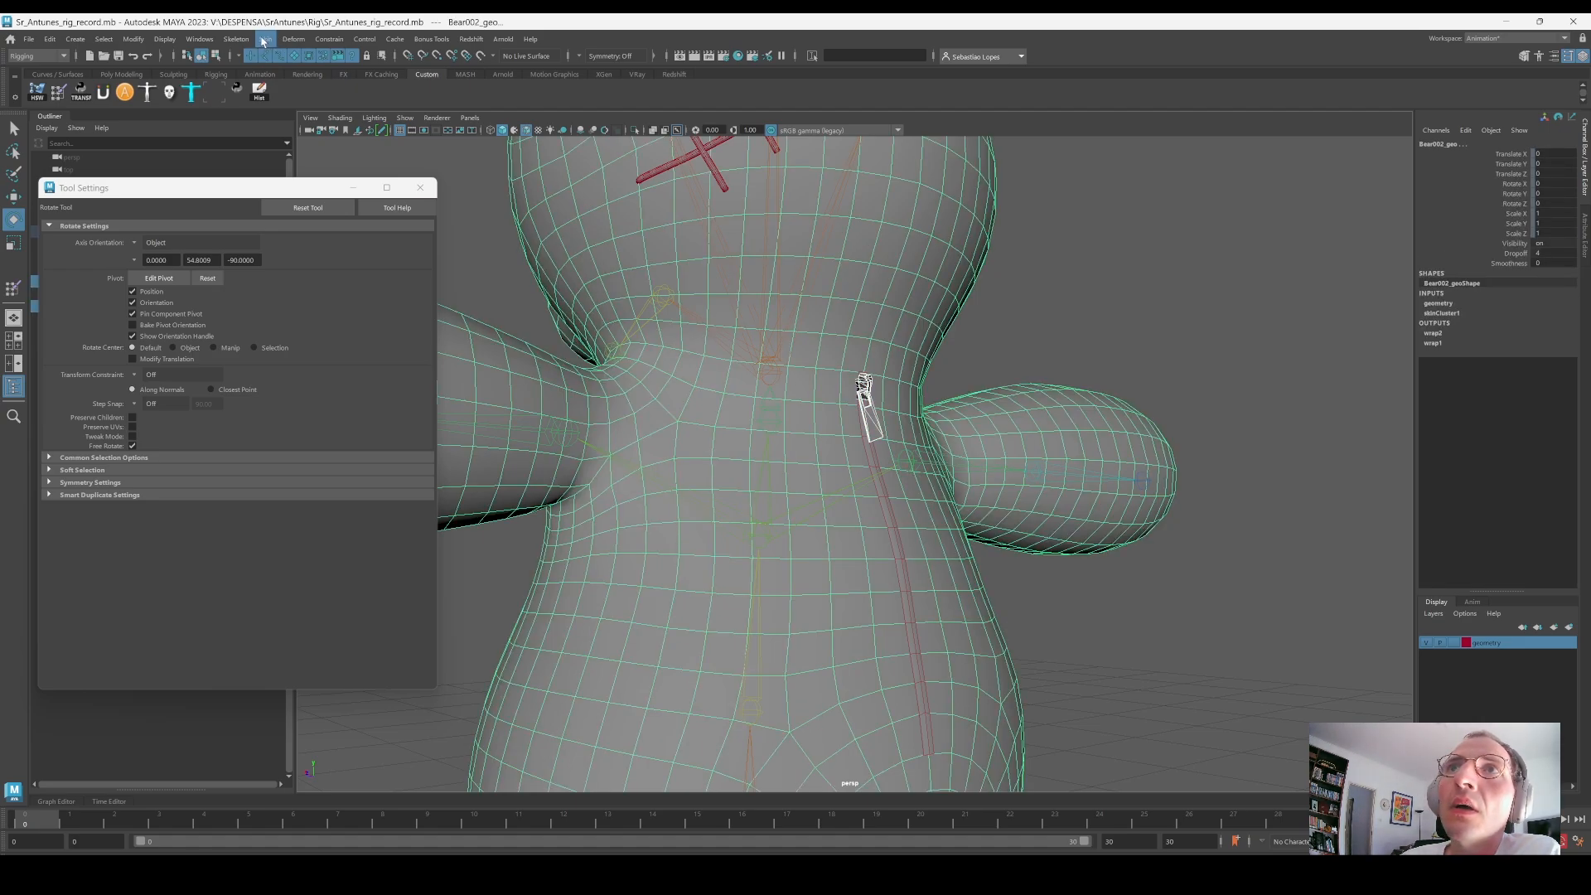
click(308, 38)
click(321, 174)
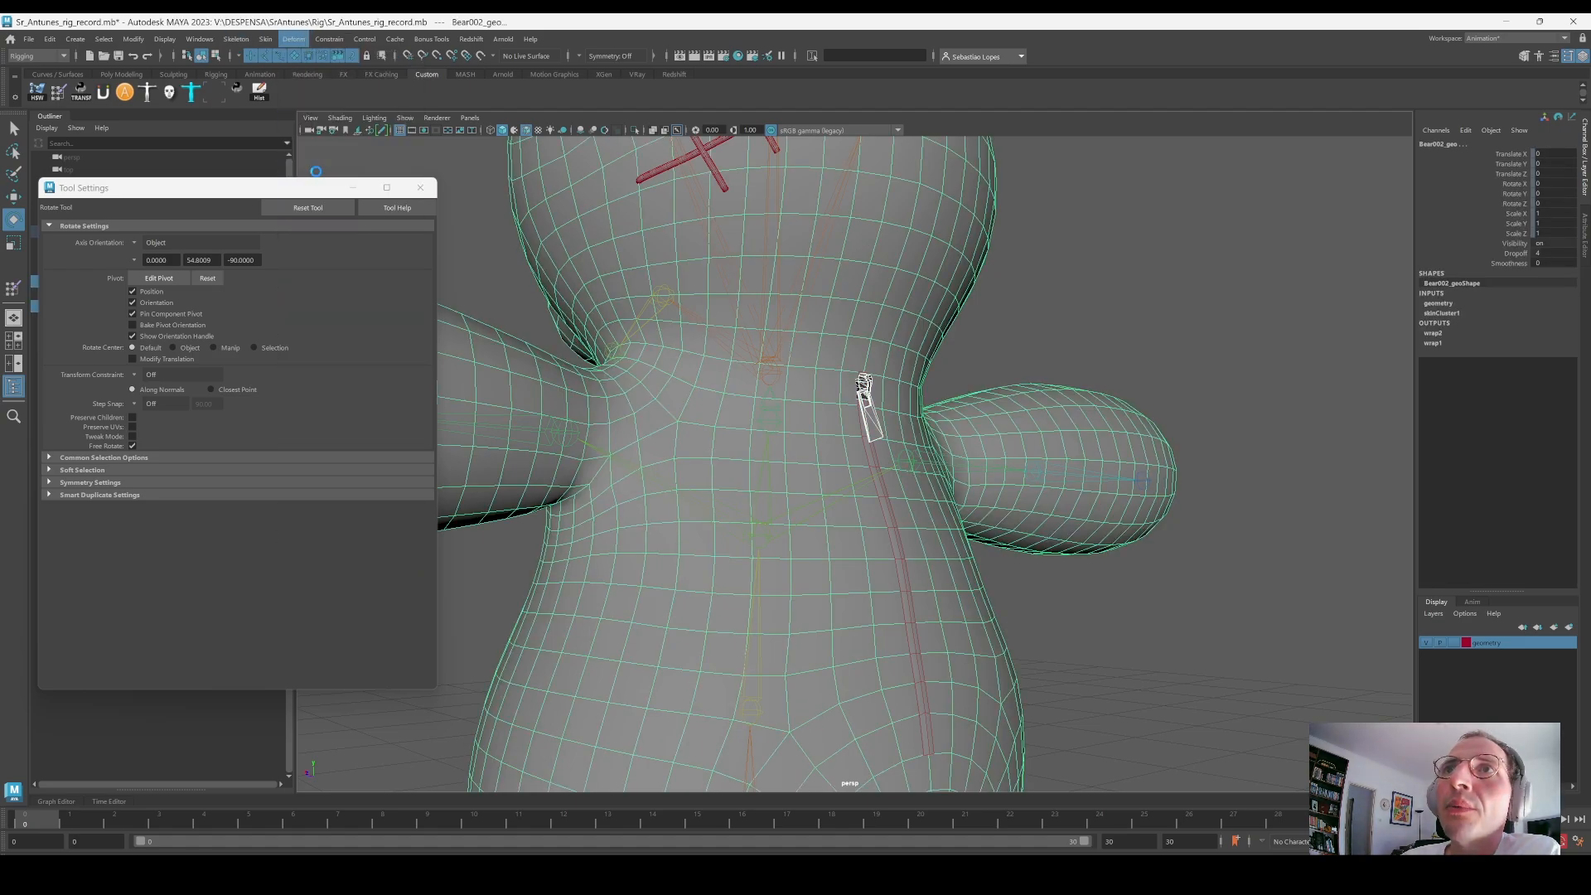
Step: Rotate Spine01 freely to test the wrapped zipper pull against the bear's back, and undo the rotation
click(1026, 352)
click(752, 578)
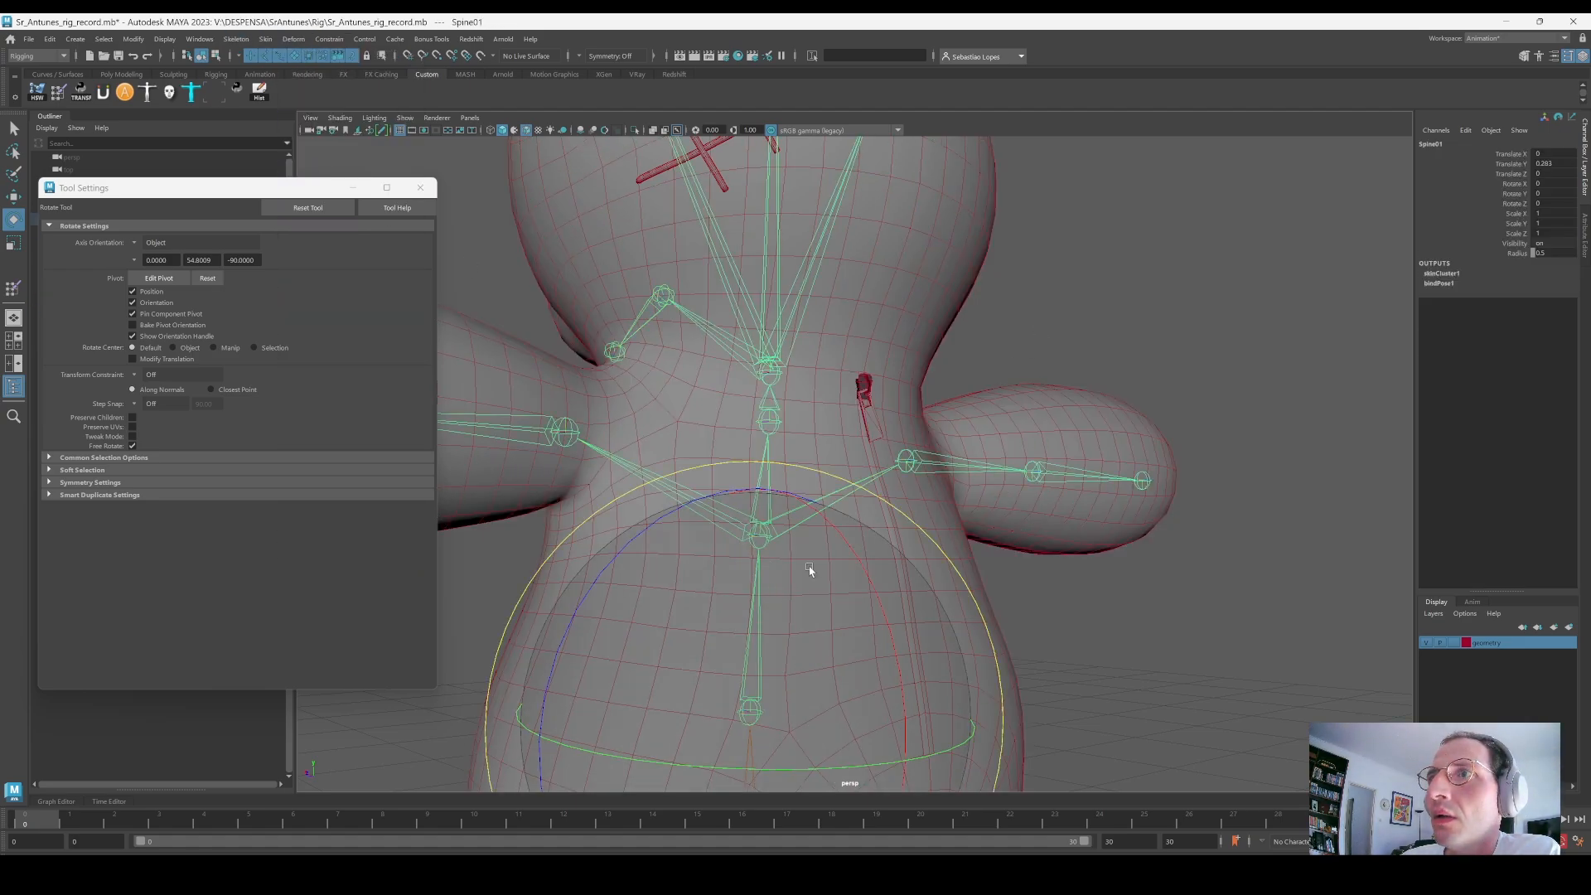
scroll(750, 576, up, 3)
drag(751, 576, 842, 433)
scroll(876, 508, down, 5)
key(ctrl+z)
click(811, 444)
key(ctrl+z)
click(1210, 302)
Step: Close the Rotate tool's settings window
alt+drag(1210, 303, 835, 522)
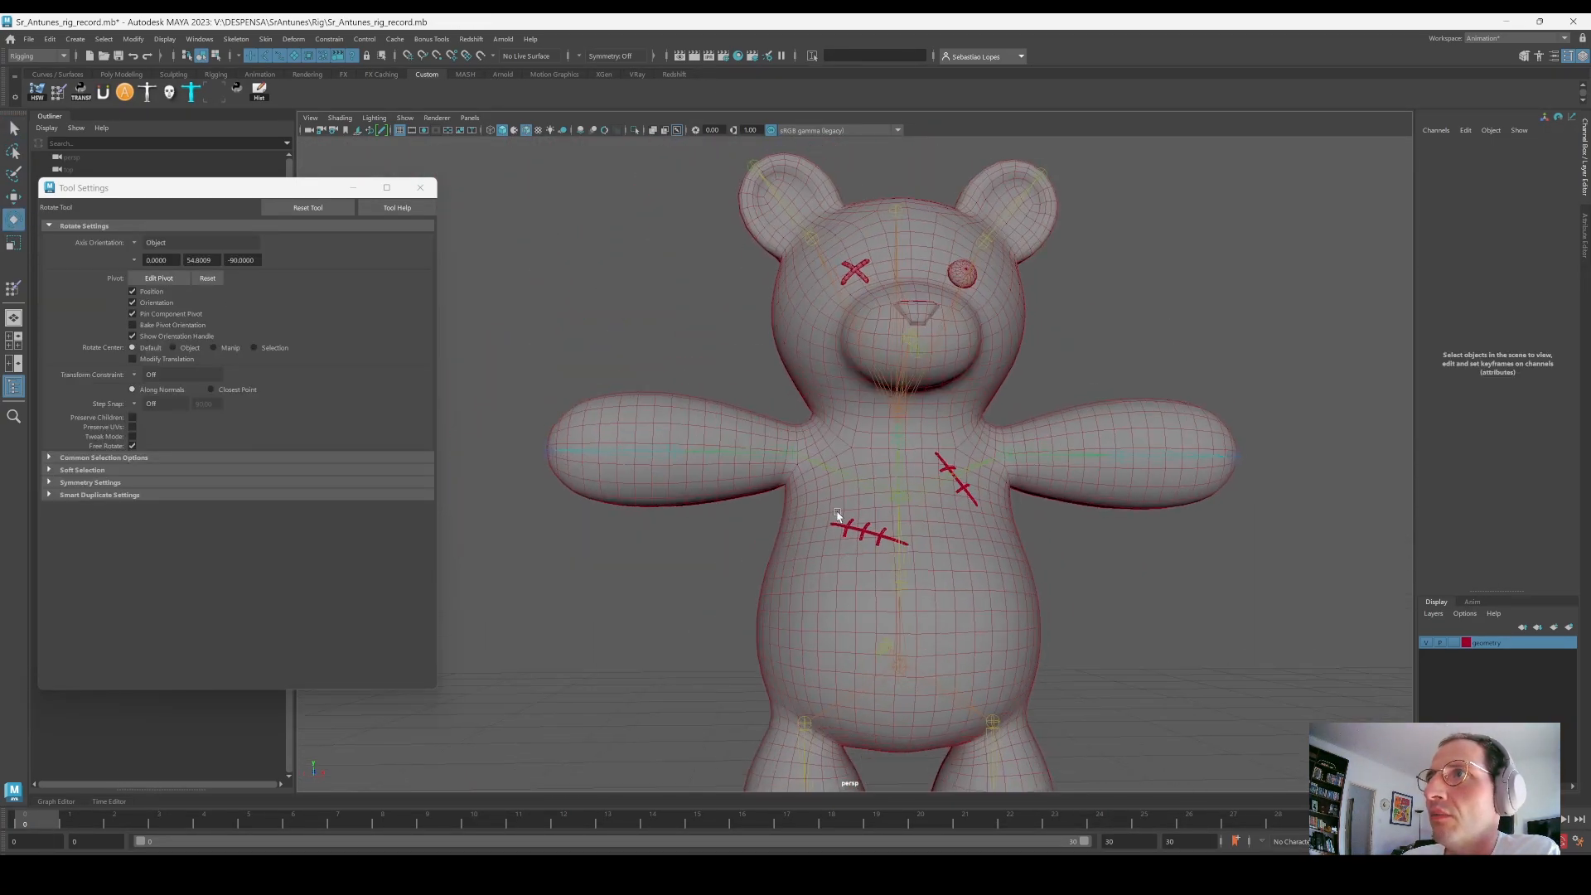
scroll(881, 505, down, 4)
scroll(881, 505, down, 3)
click(420, 188)
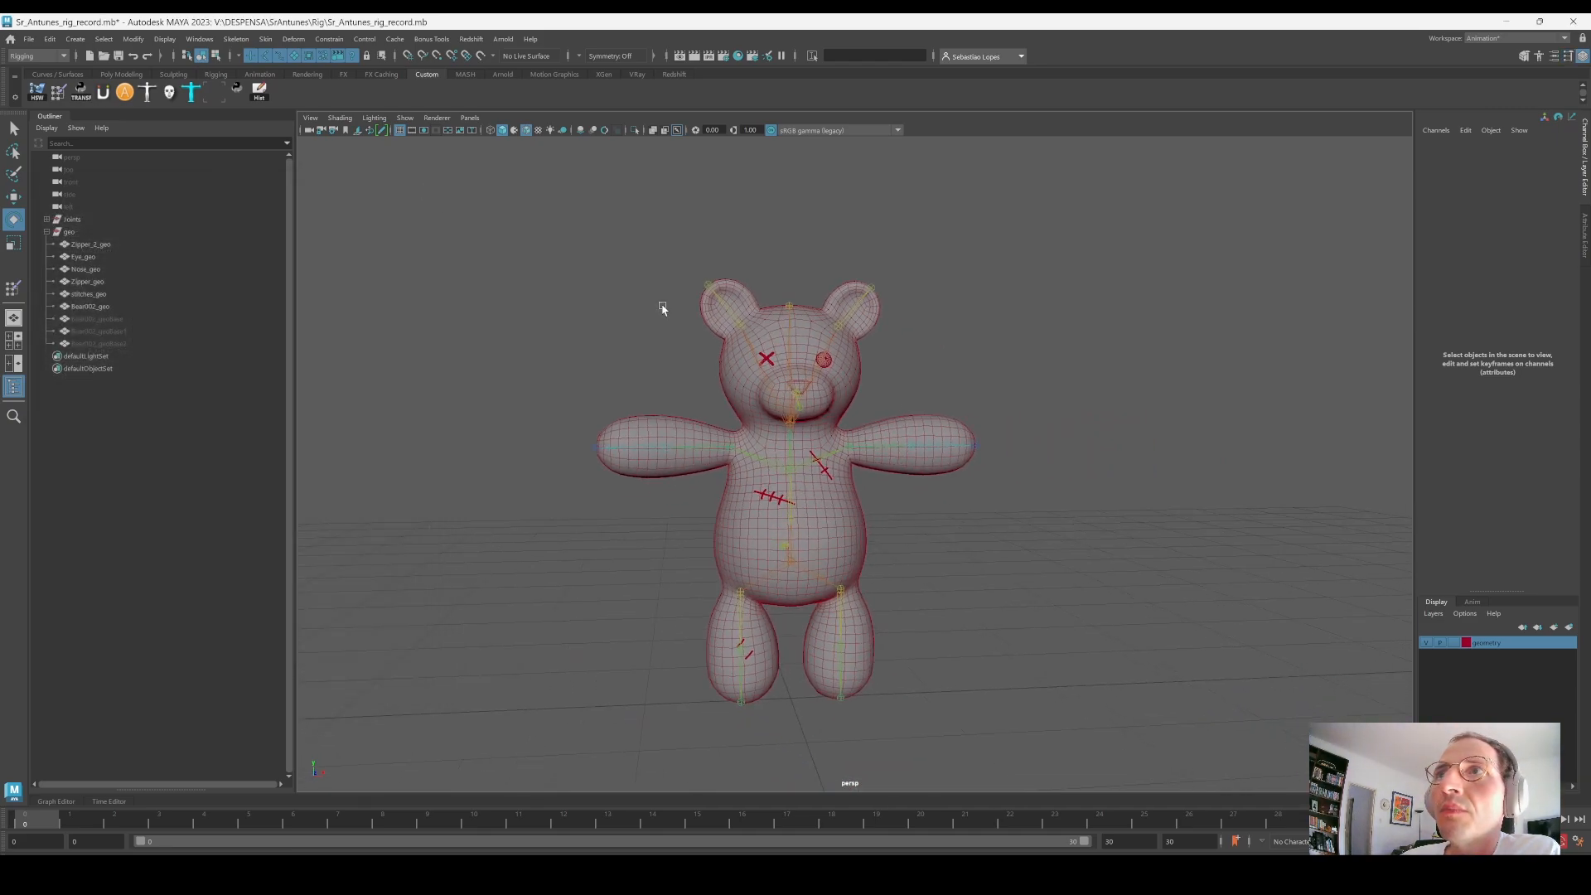
Step: Move the Root joint freely to test how the whole bear and its attached pieces follow, and undo the move
alt+drag(824, 458, 835, 497)
click(783, 570)
scroll(783, 570, down, 2)
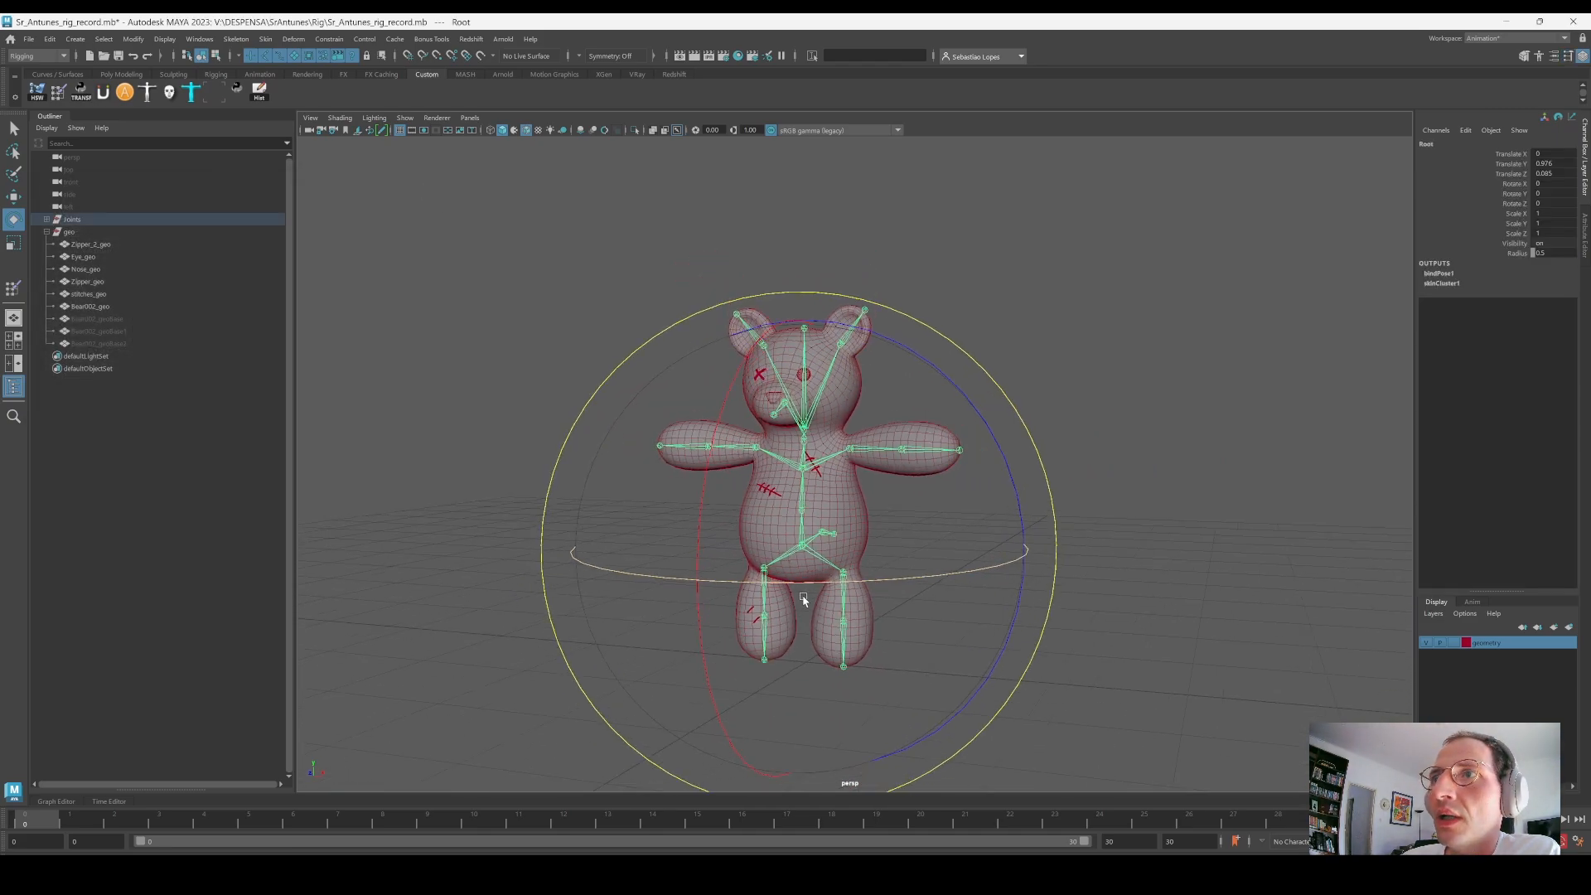
key(w)
drag(858, 565, 611, 553)
key(ctrl+z)
click(1026, 607)
scroll(817, 544, up, 3)
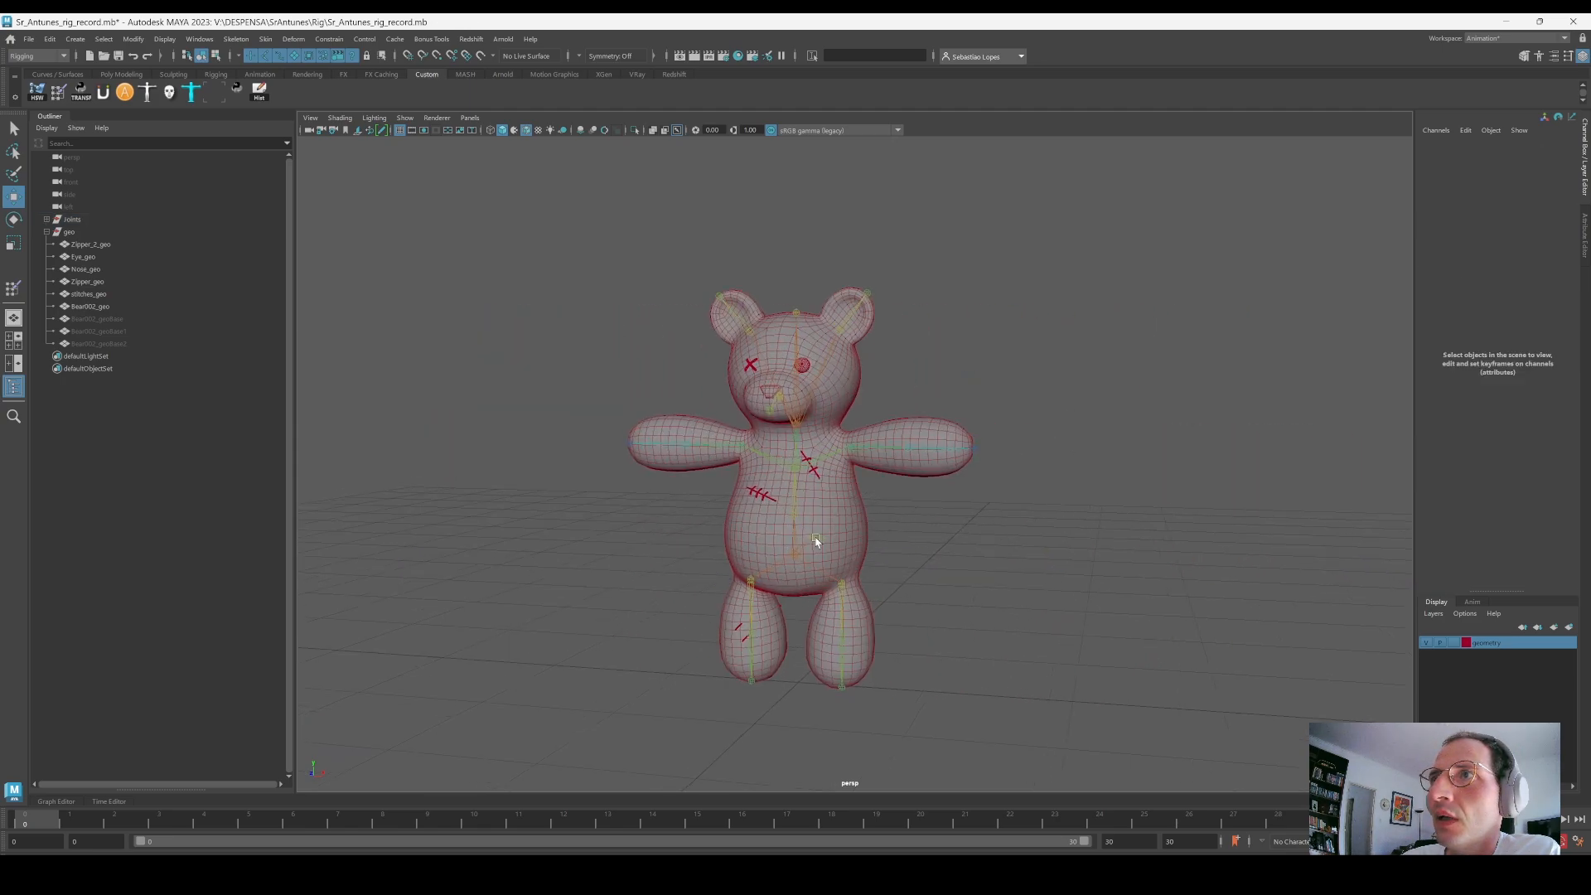
alt+middle_drag(817, 544, 819, 457)
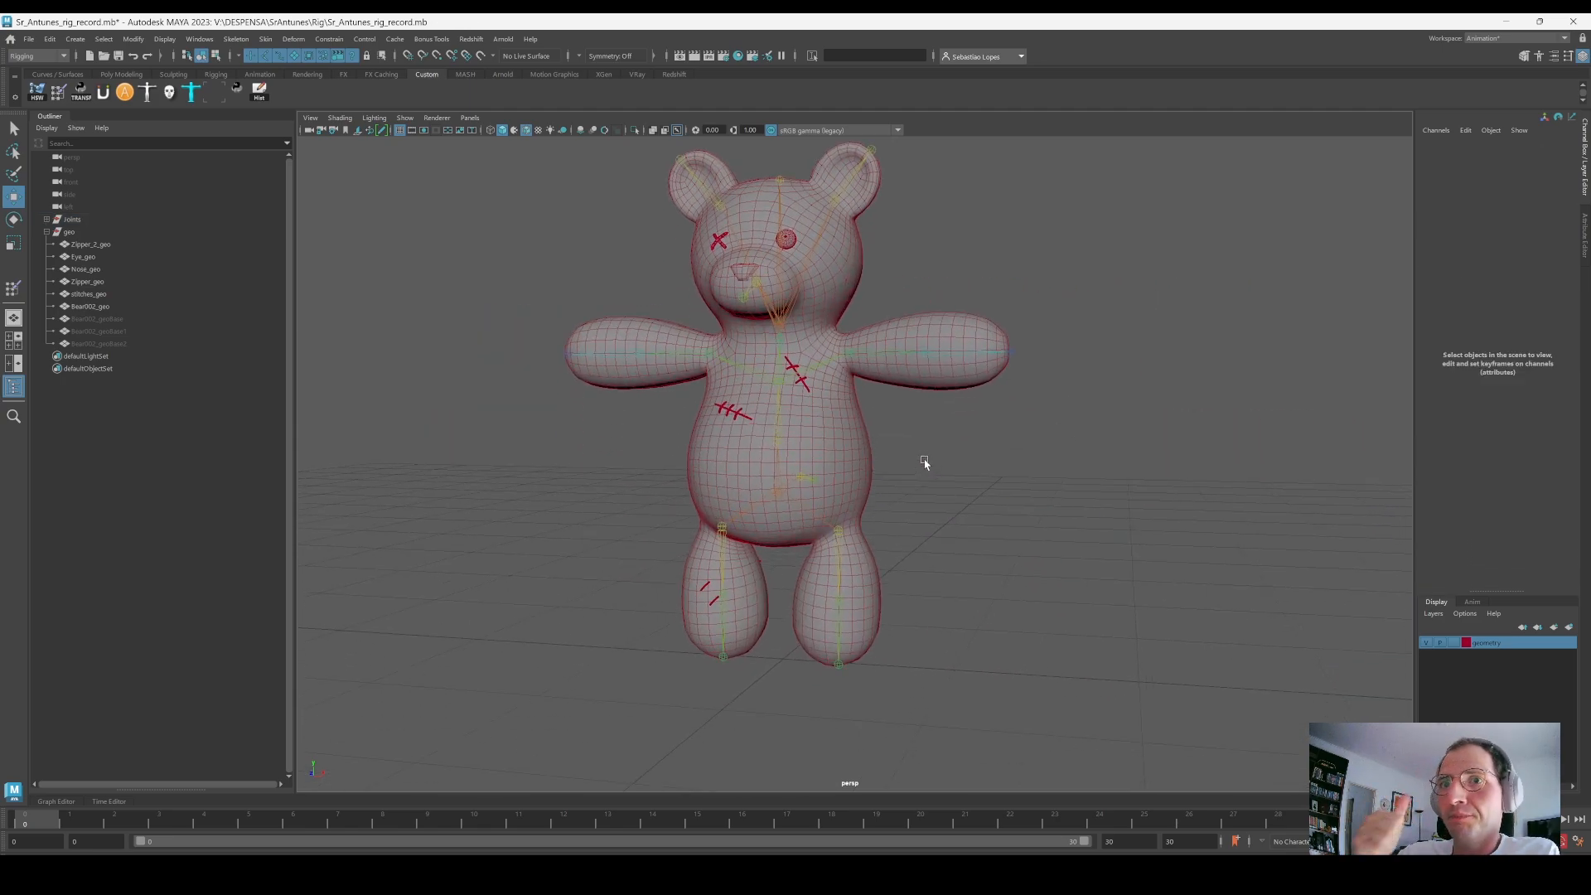